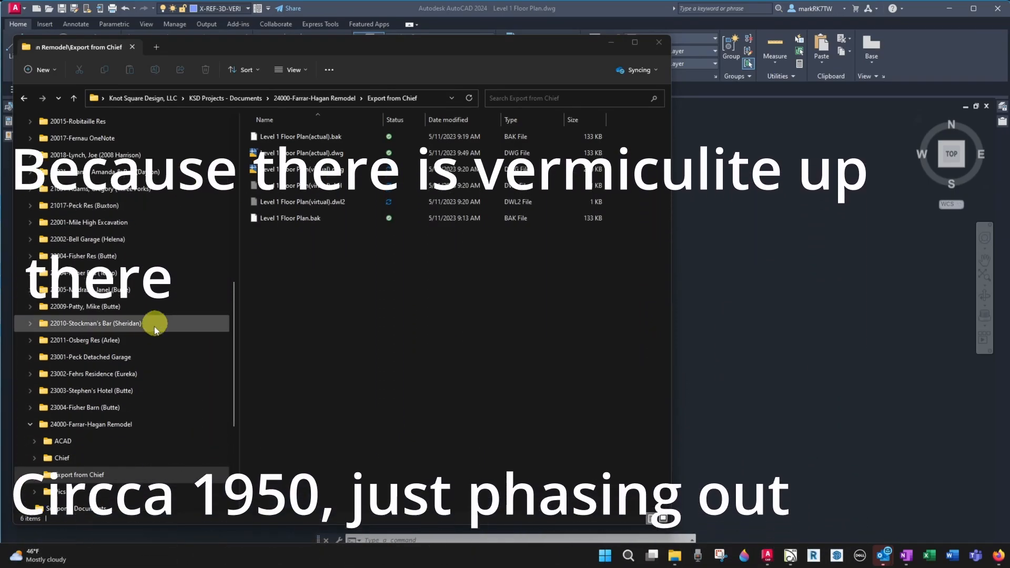
Open the remodel project's Pics folder and create a new folder named 23.05.11 Attic and Access Photos
{"action": "scroll", "coordinate": [154, 326], "scroll_direction": "down", "scroll_amount": 3}
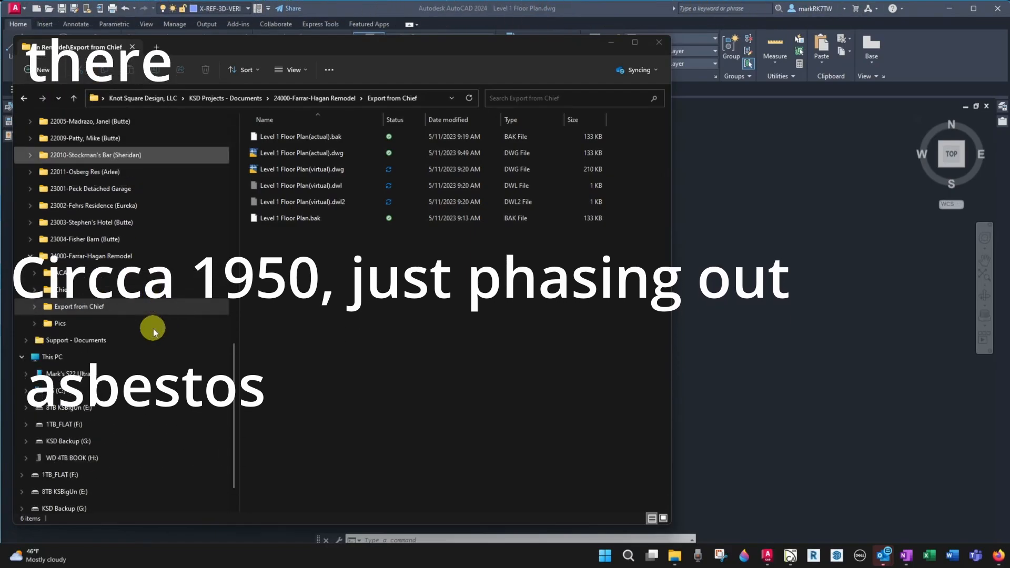
{"action": "left_click", "coordinate": [72, 323]}
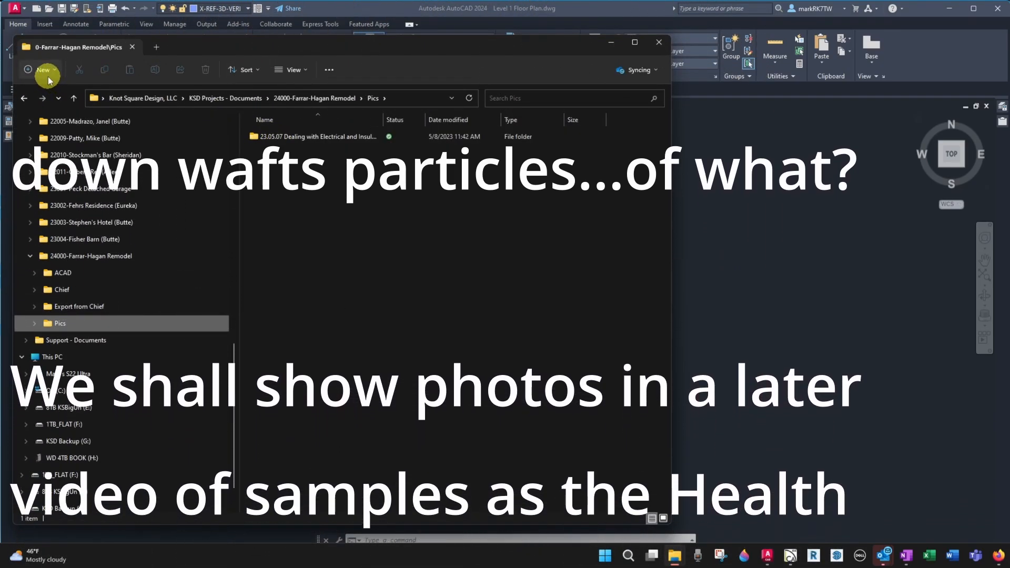
{"action": "left_click", "coordinate": [49, 74]}
{"action": "left_click", "coordinate": [52, 90]}
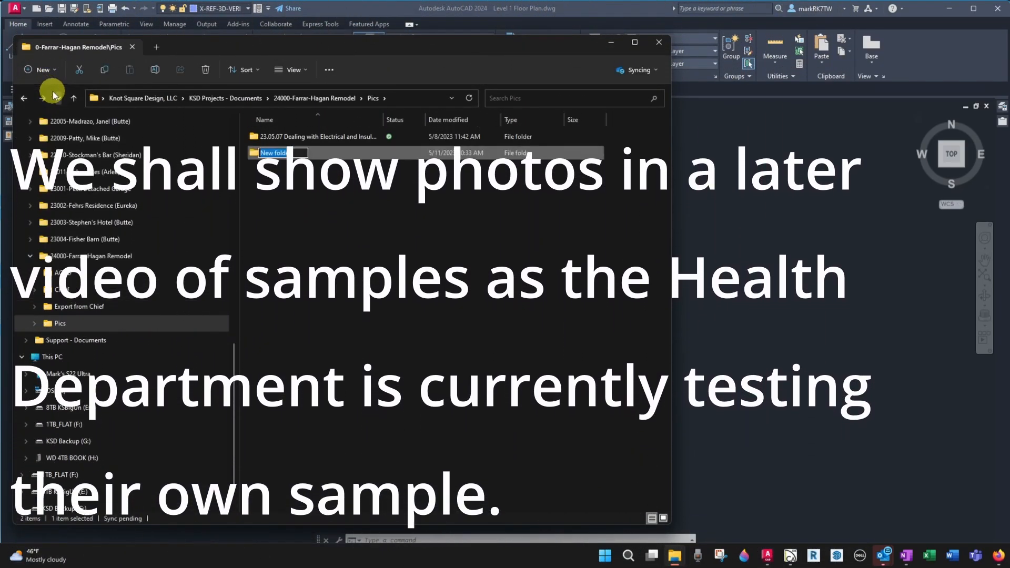
{"action": "type", "text": "23."}
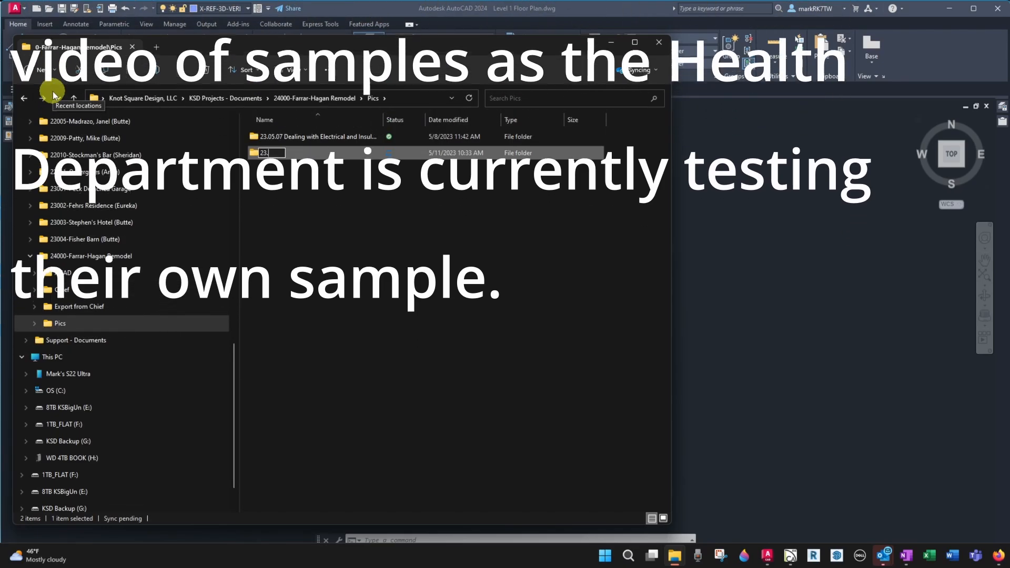
{"action": "type", "text": "0"}
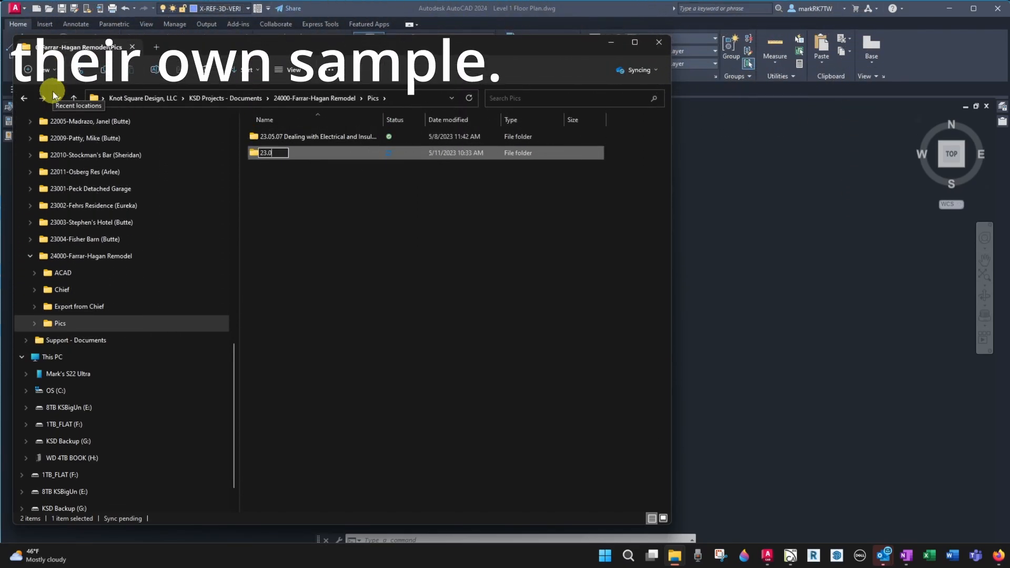
{"action": "type", "text": "5"}
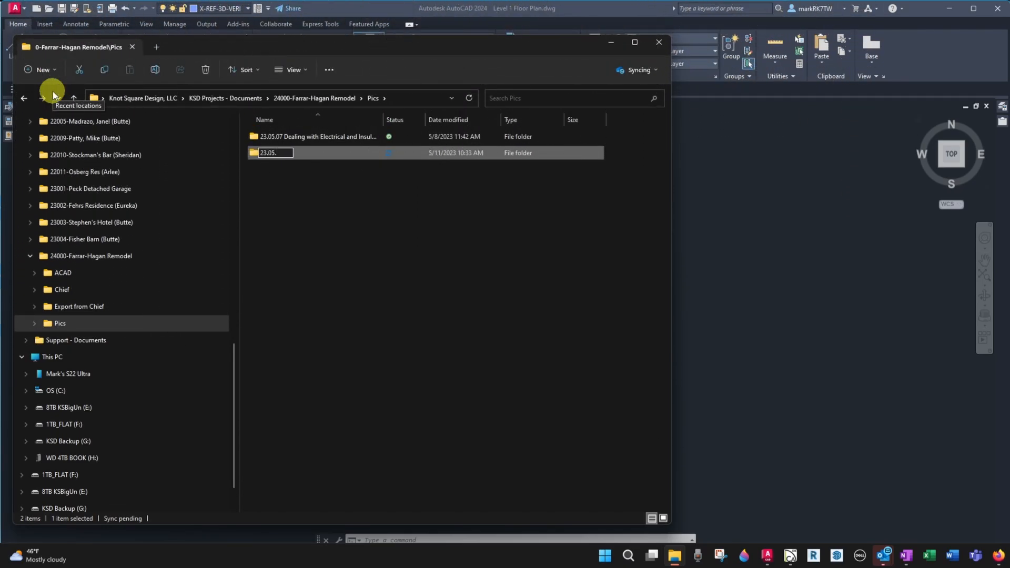
{"action": "type", "text": ".11 Atitic"}
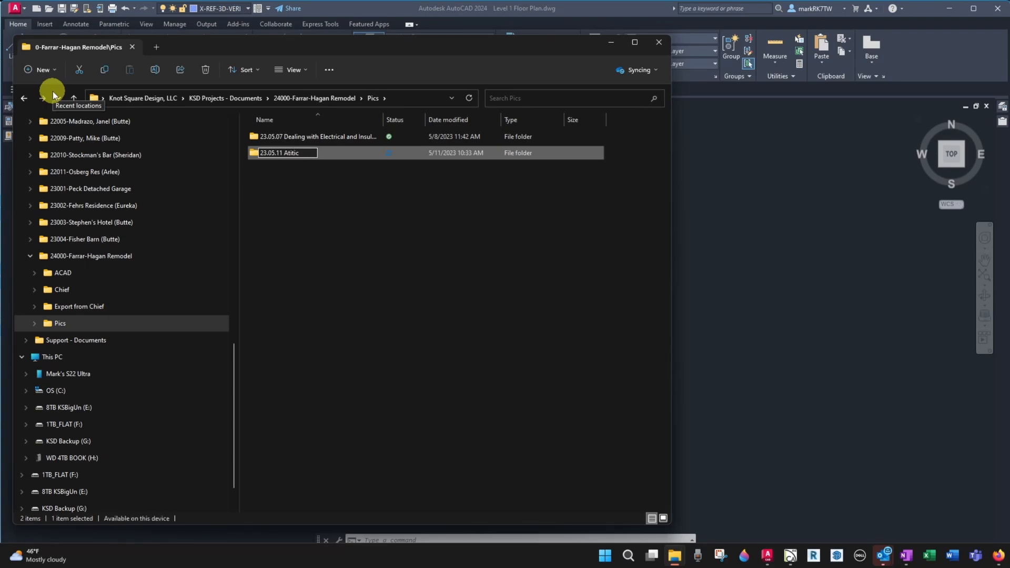
{"action": "key", "text": "BackSpace"}
{"action": "key", "text": "BackSpace"}
{"action": "key", "text": "BackSpace"}
{"action": "key", "text": "BackSpace"}
{"action": "key", "text": "BackSpace"}
{"action": "type", "text": "ttic and Access Photos"}
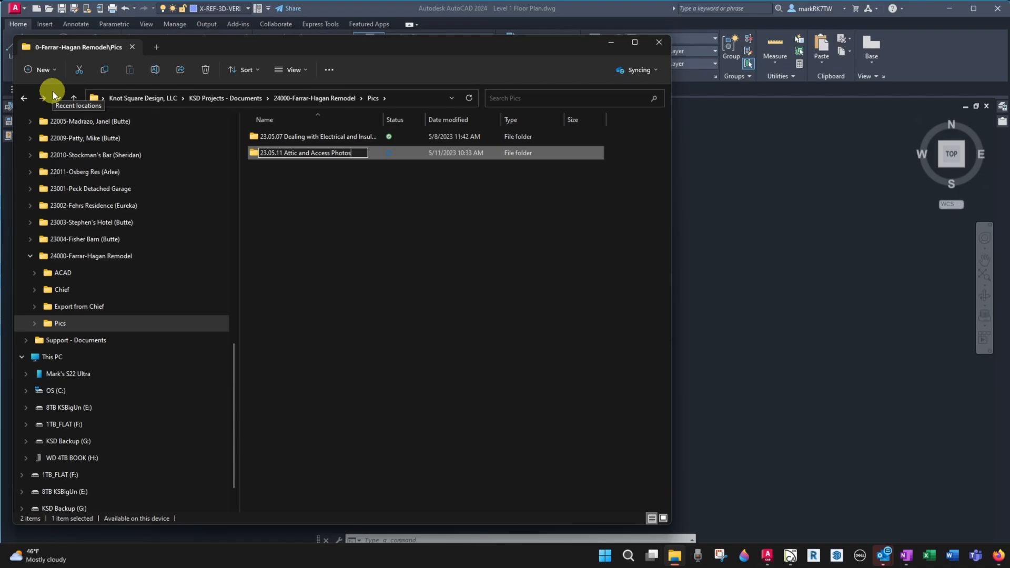
{"action": "key", "text": "Return"}
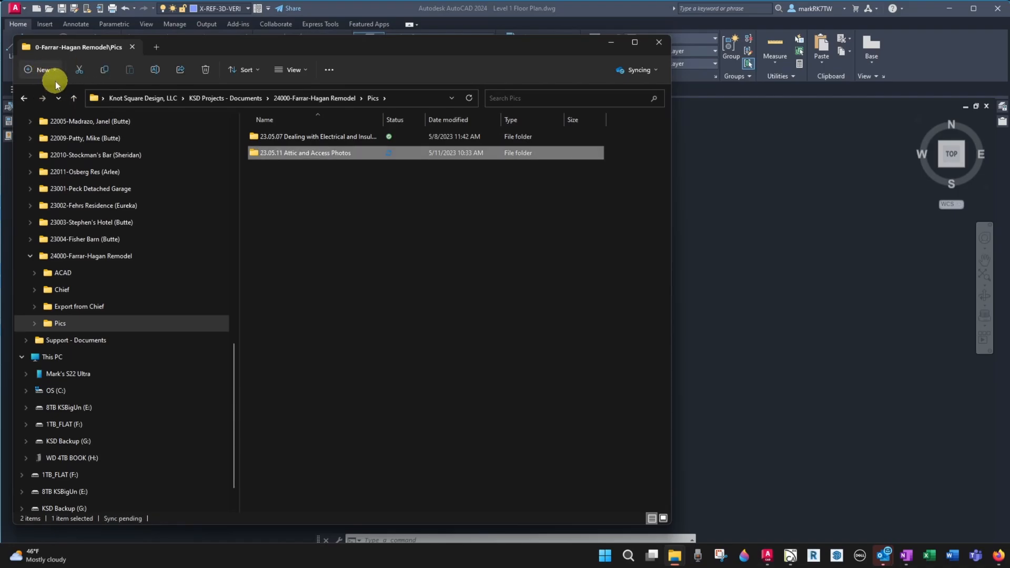
Create a second new folder named 23.05.11 followed by the client's first name and Closet
{"action": "left_click", "coordinate": [55, 80]}
{"action": "left_click", "coordinate": [54, 94]}
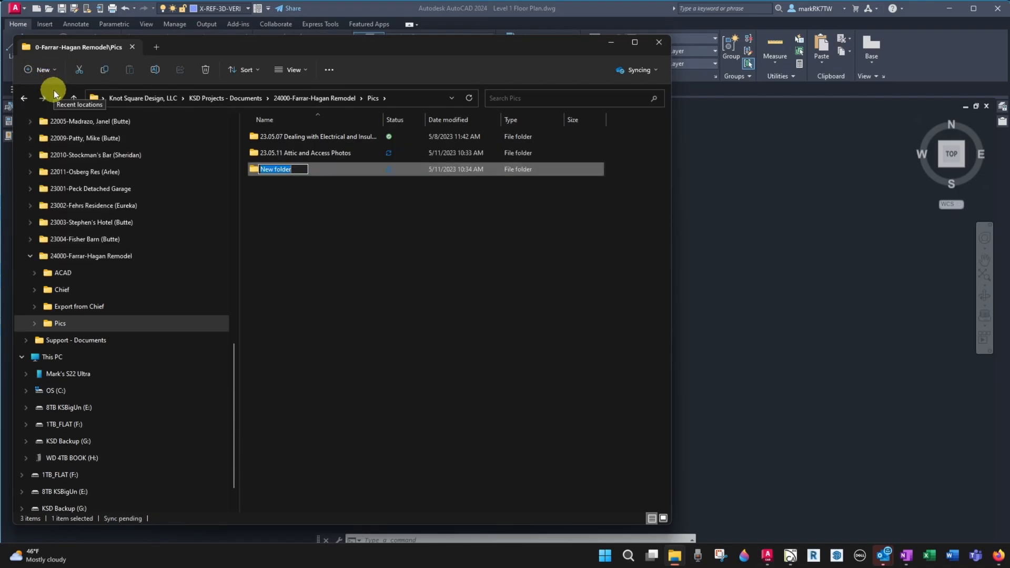
{"action": "type", "text": "23.05.11 Bobbie's Closet"}
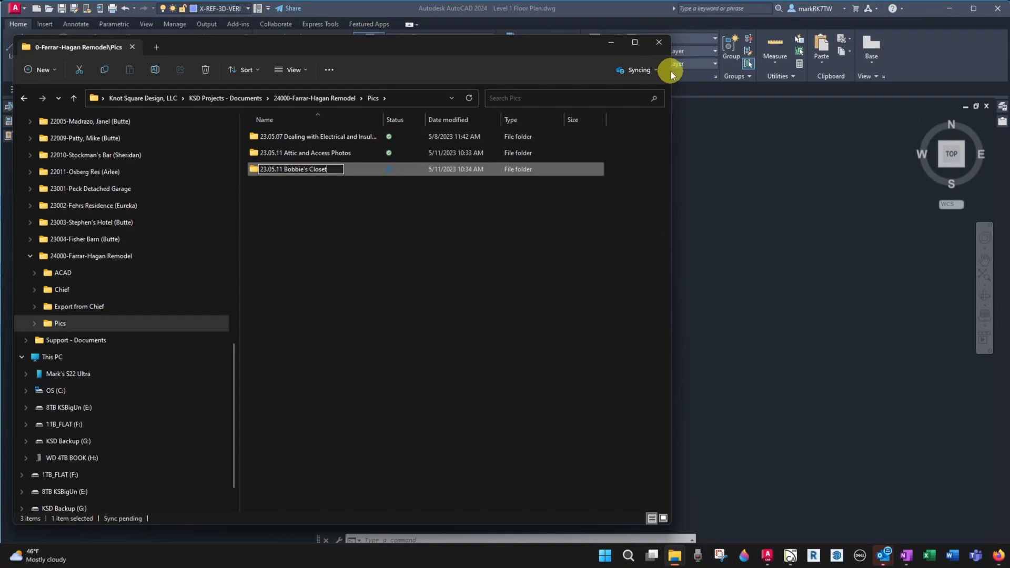
Narrow the Pics window and bring a second File Explorer window up beside it
{"action": "left_click_drag", "start_coordinate": [671, 75], "coordinate": [485, 75]}
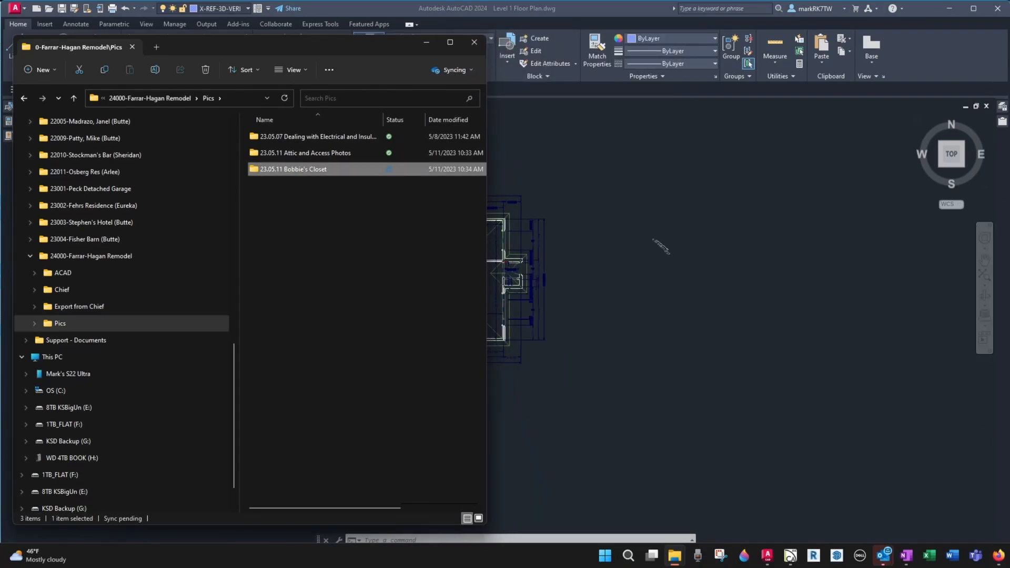
{"action": "mouse_move", "coordinate": [674, 554]}
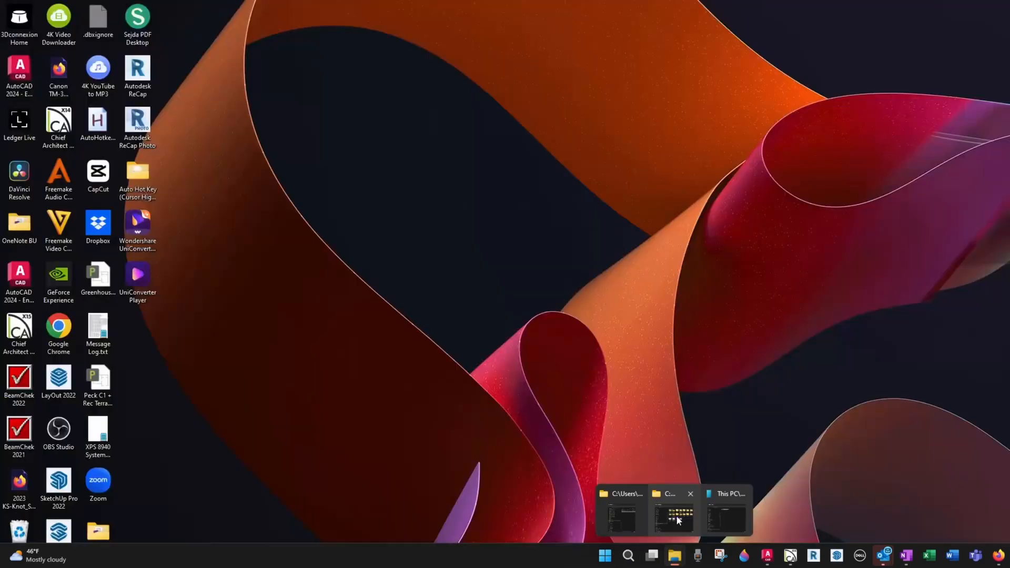
{"action": "left_click", "coordinate": [677, 519]}
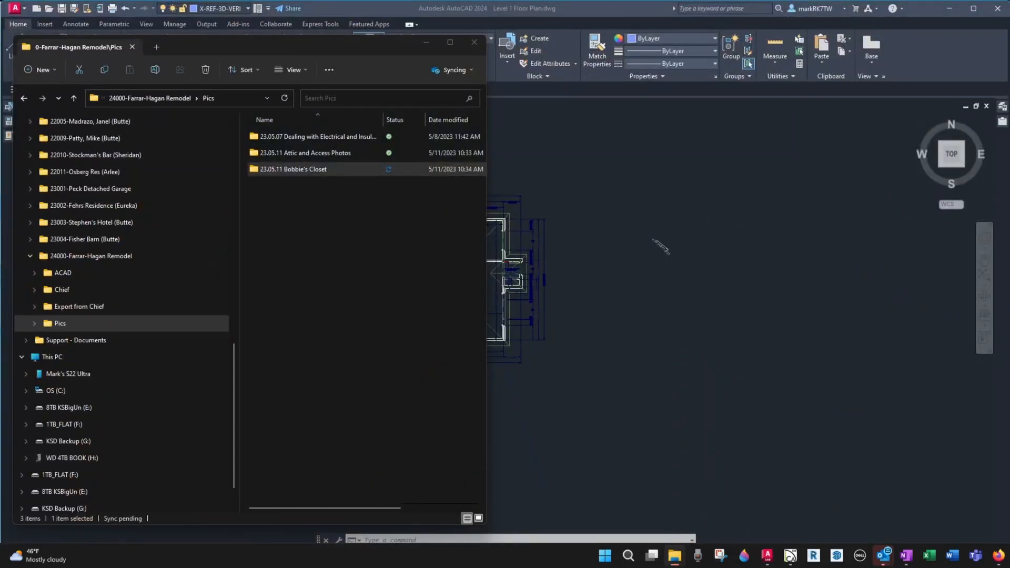
{"action": "left_click_drag", "start_coordinate": [1009, 47], "coordinate": [820, 31]}
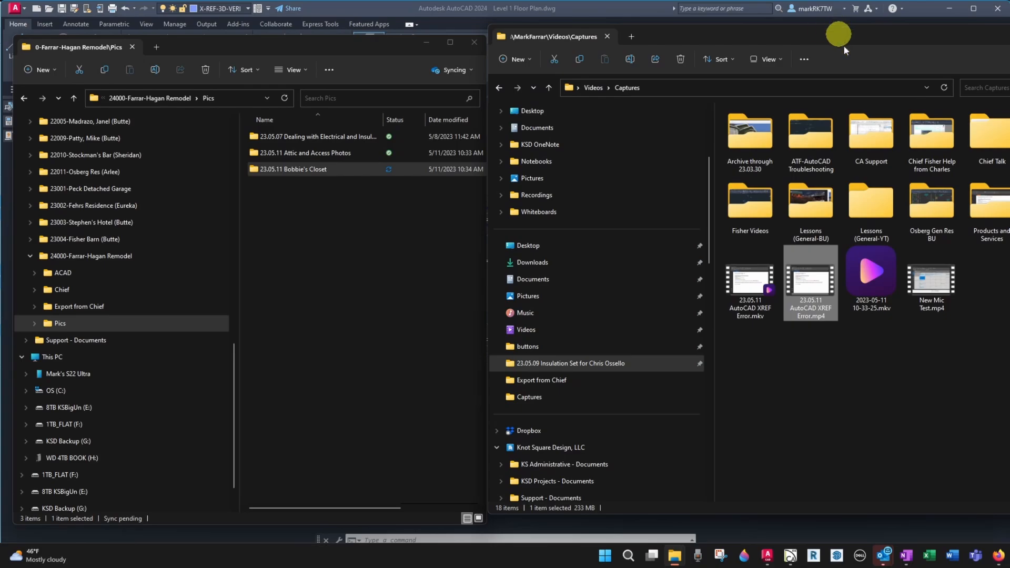
{"action": "mouse_move", "coordinate": [1009, 255]}
{"action": "left_mouse_down"}
{"action": "mouse_move", "coordinate": [909, 252]}
{"action": "mouse_move", "coordinate": [1009, 256]}
{"action": "left_mouse_up"}
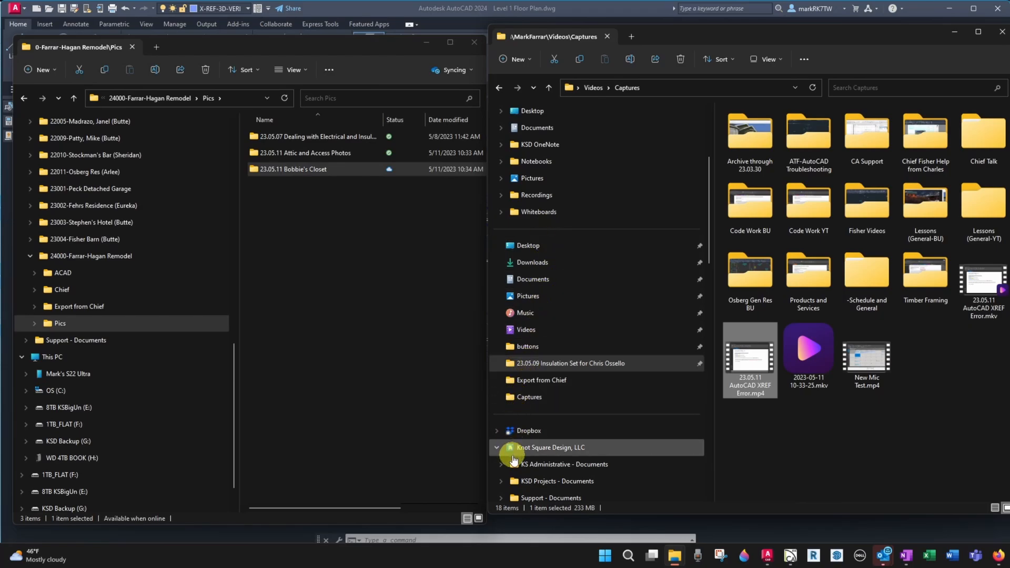
Browse in the second window to the phone's internal storage DCIM Camera folder
{"action": "left_click", "coordinate": [495, 448]}
{"action": "scroll", "coordinate": [497, 458], "scroll_direction": "down", "scroll_amount": 2}
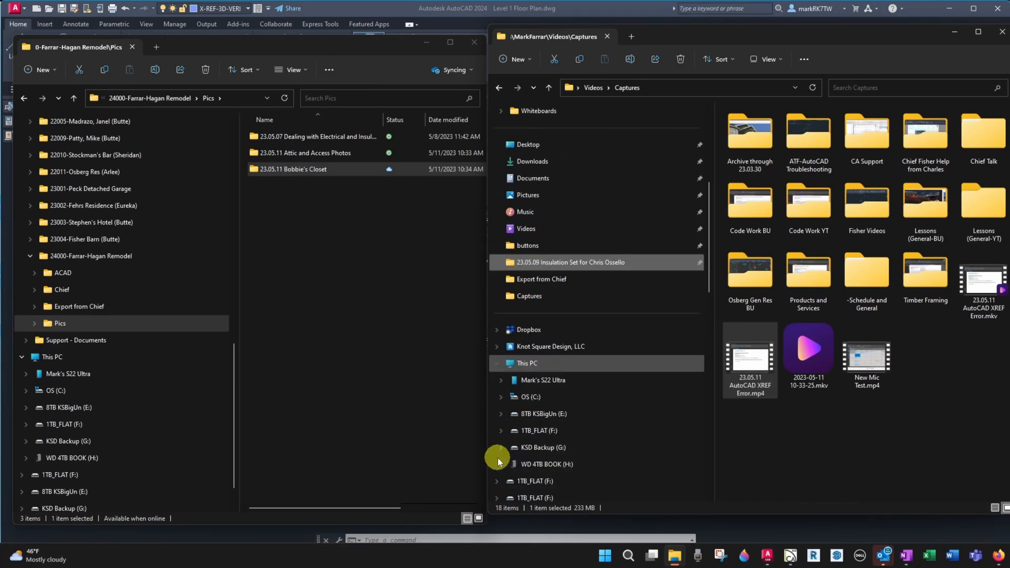
{"action": "left_click", "coordinate": [506, 381]}
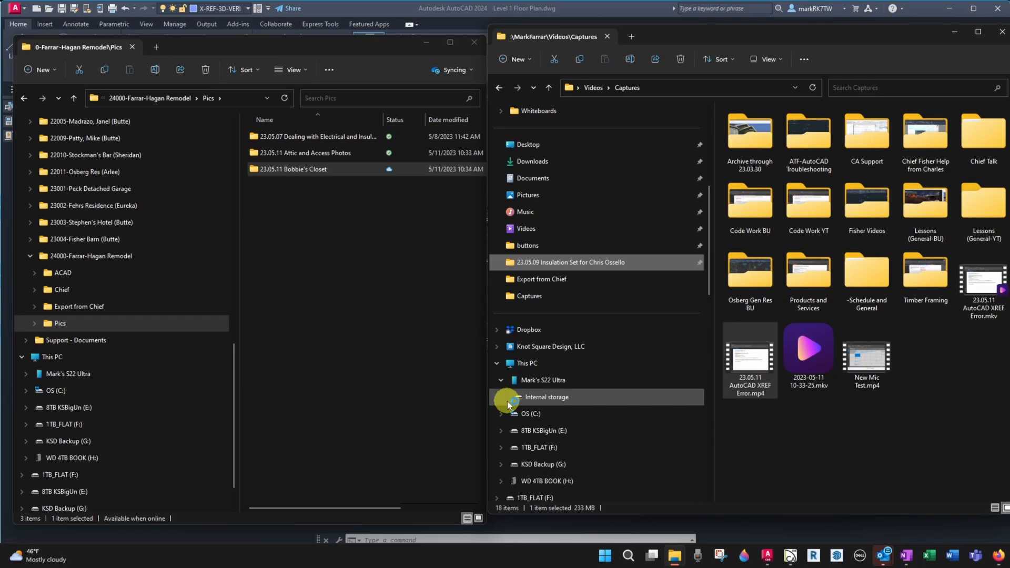
{"action": "left_click", "coordinate": [507, 400]}
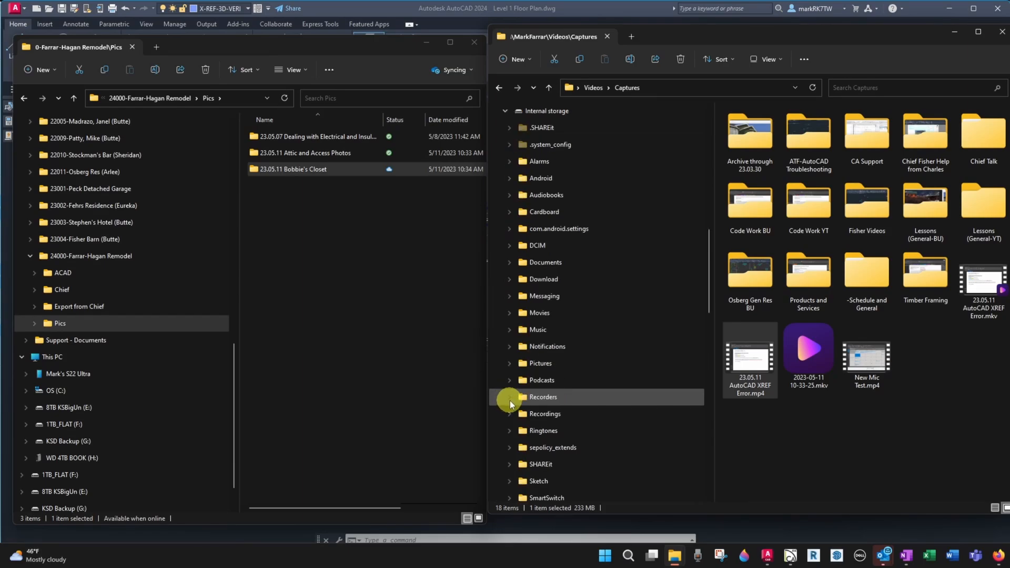
{"action": "left_click", "coordinate": [512, 245]}
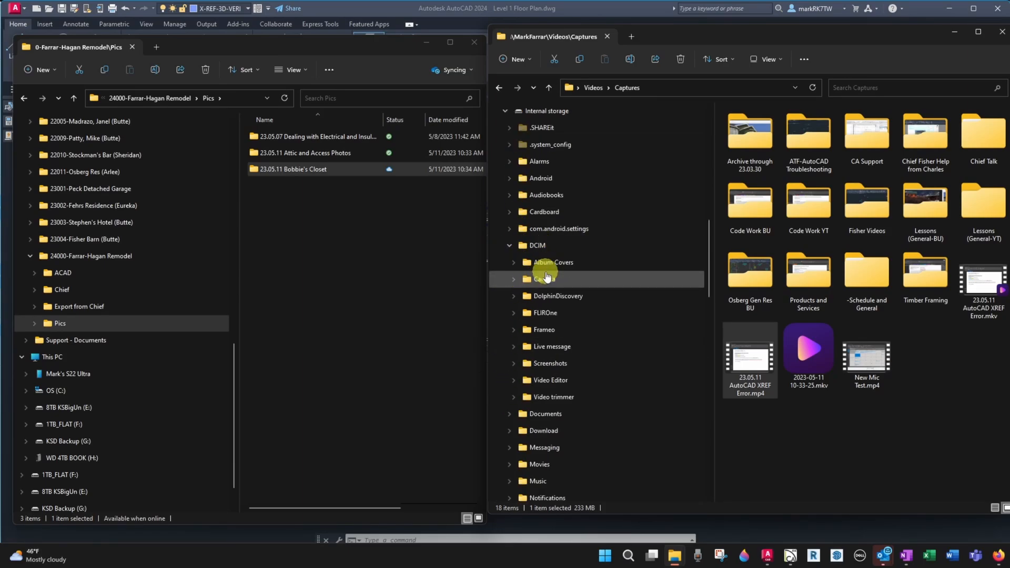
{"action": "left_click", "coordinate": [546, 277]}
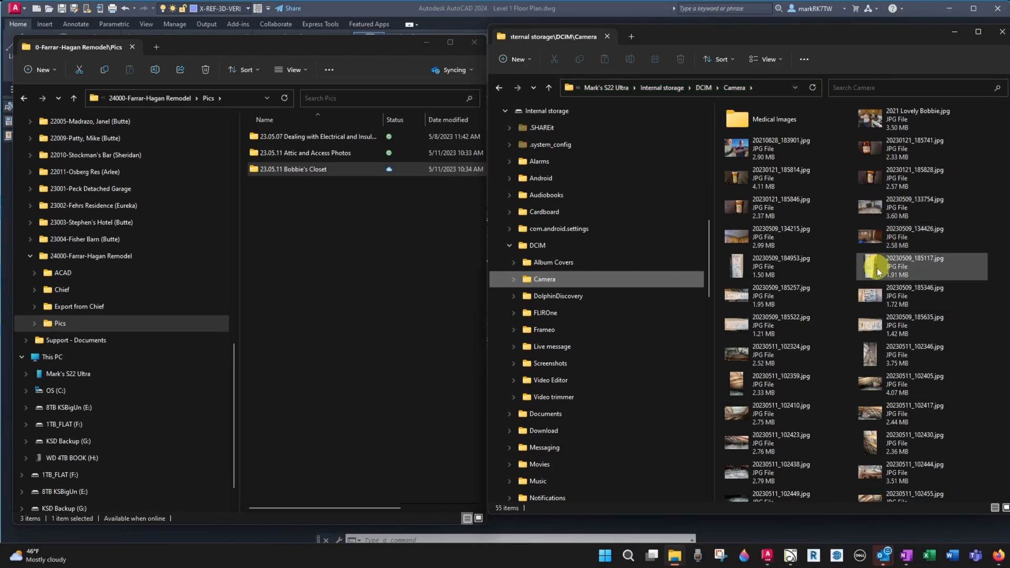
Select the photos from 20230509_133754 through 20230511_103210, then deselect several unwanted images from the range
{"action": "left_click", "coordinate": [882, 211]}
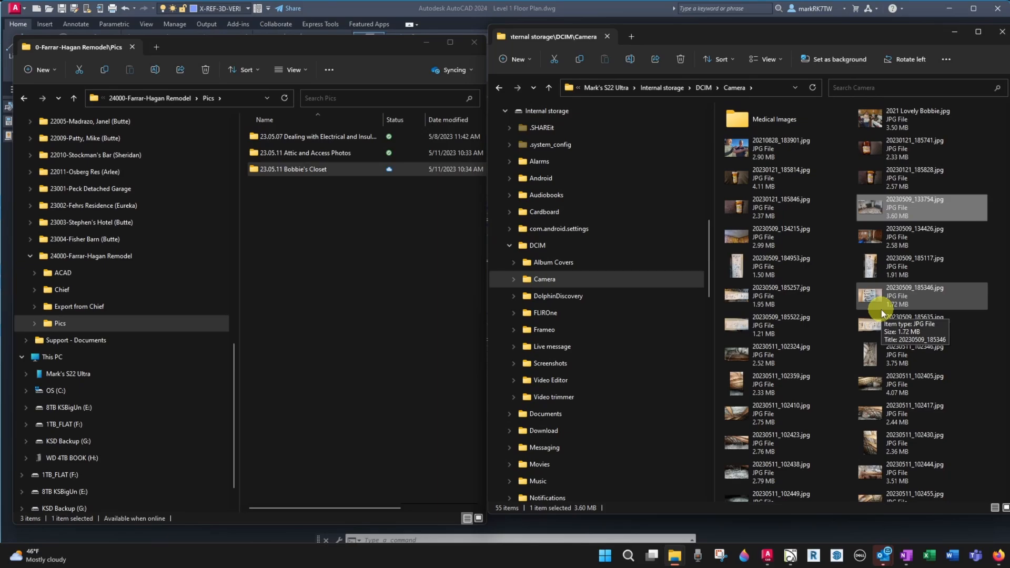
{"action": "scroll", "coordinate": [887, 396], "scroll_direction": "down", "scroll_amount": 5}
{"action": "scroll", "coordinate": [888, 398], "scroll_direction": "down", "scroll_amount": 2}
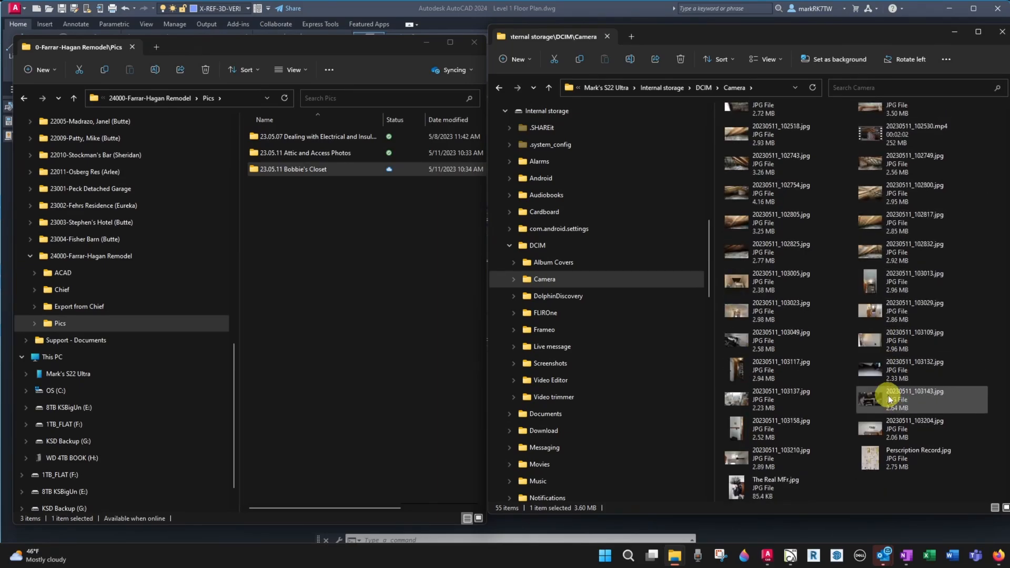
{"action": "left_click", "coordinate": [753, 460], "text": "shift"}
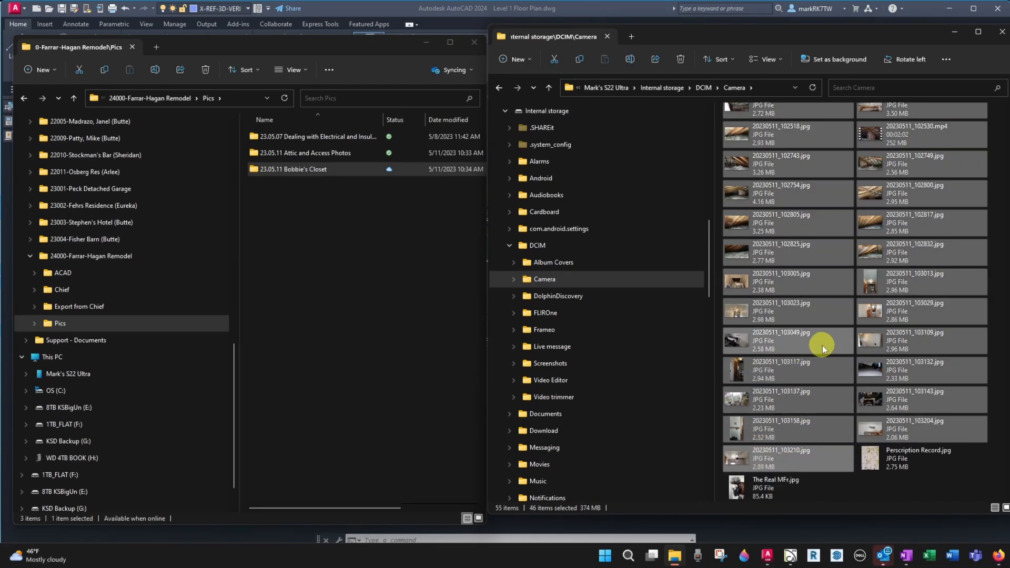
{"action": "scroll", "coordinate": [822, 345], "scroll_direction": "up", "scroll_amount": 6}
{"action": "scroll", "coordinate": [823, 345], "scroll_direction": "down", "scroll_amount": 5}
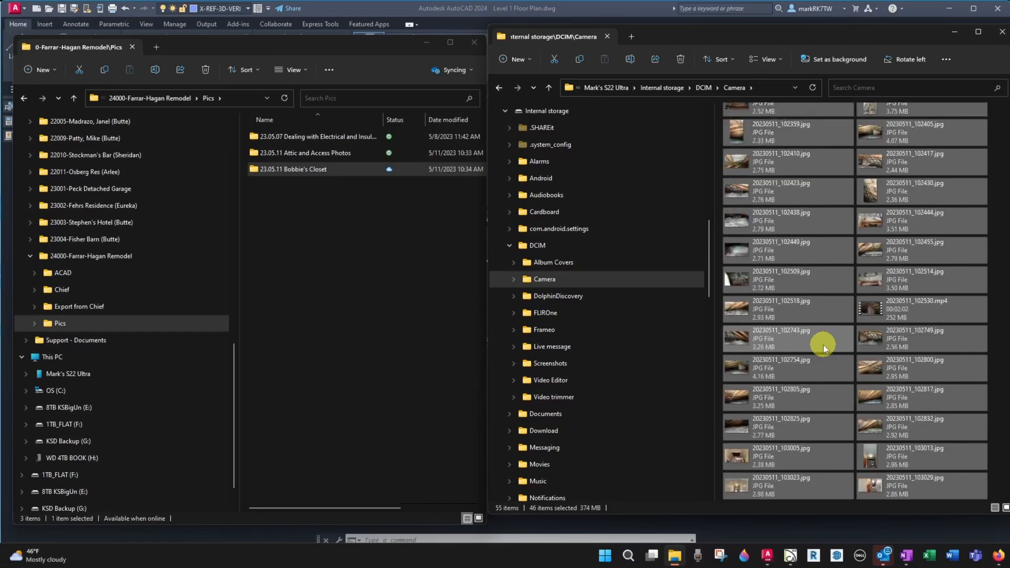
{"action": "scroll", "coordinate": [822, 345], "scroll_direction": "up", "scroll_amount": 2}
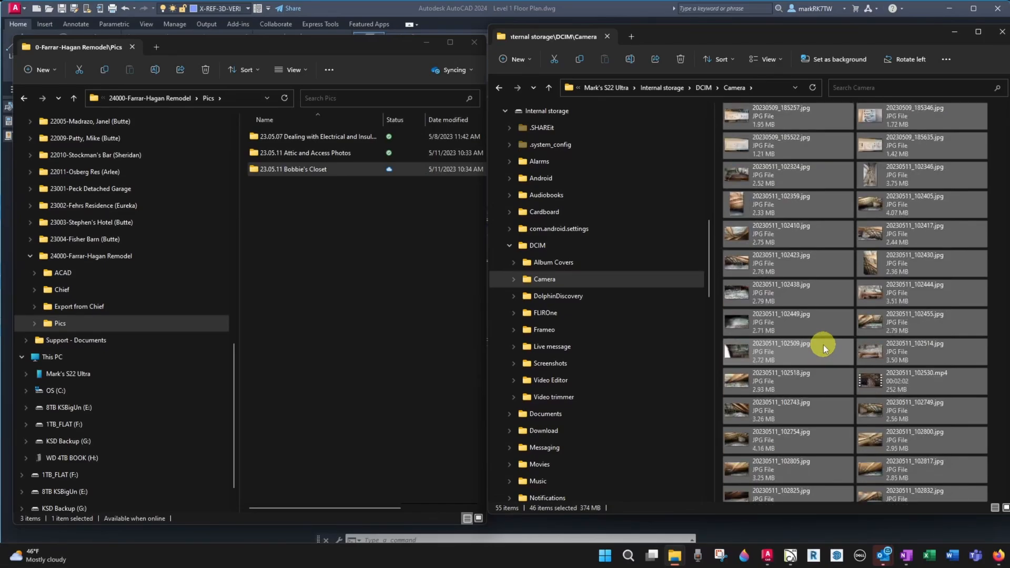
{"action": "left_click", "coordinate": [890, 146], "text": "ctrl"}
{"action": "left_click", "coordinate": [888, 124], "text": "ctrl"}
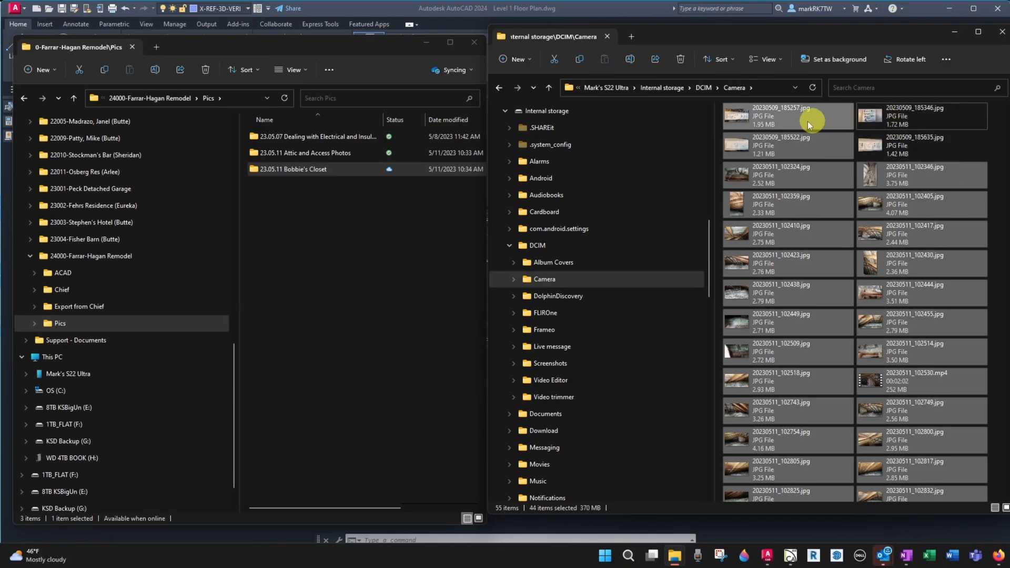
{"action": "left_click", "coordinate": [809, 122], "text": "ctrl"}
{"action": "left_click", "coordinate": [810, 141], "text": "ctrl"}
{"action": "scroll", "coordinate": [810, 204], "scroll_direction": "up", "scroll_amount": 5}
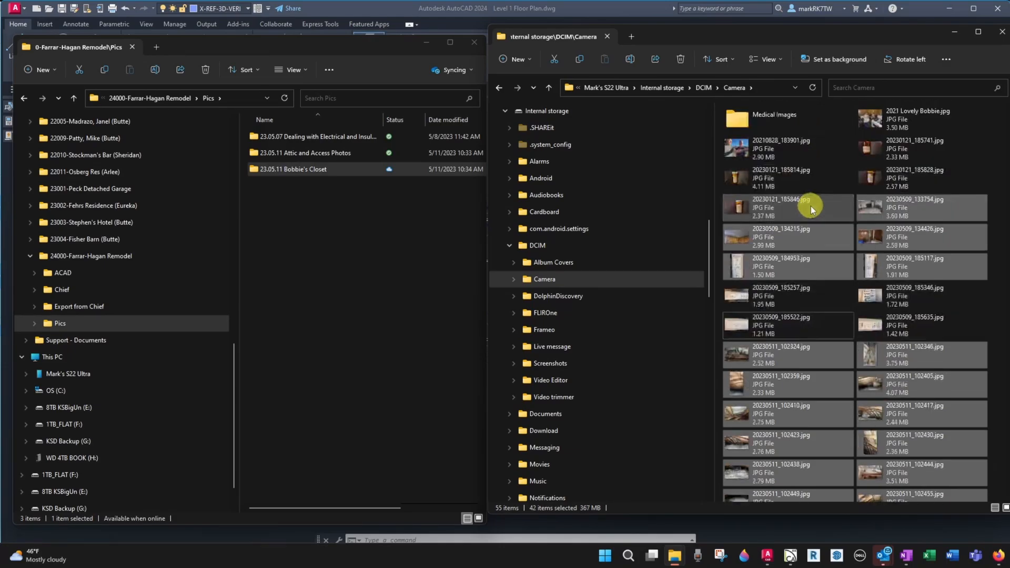
{"action": "left_click", "coordinate": [870, 267], "text": "ctrl"}
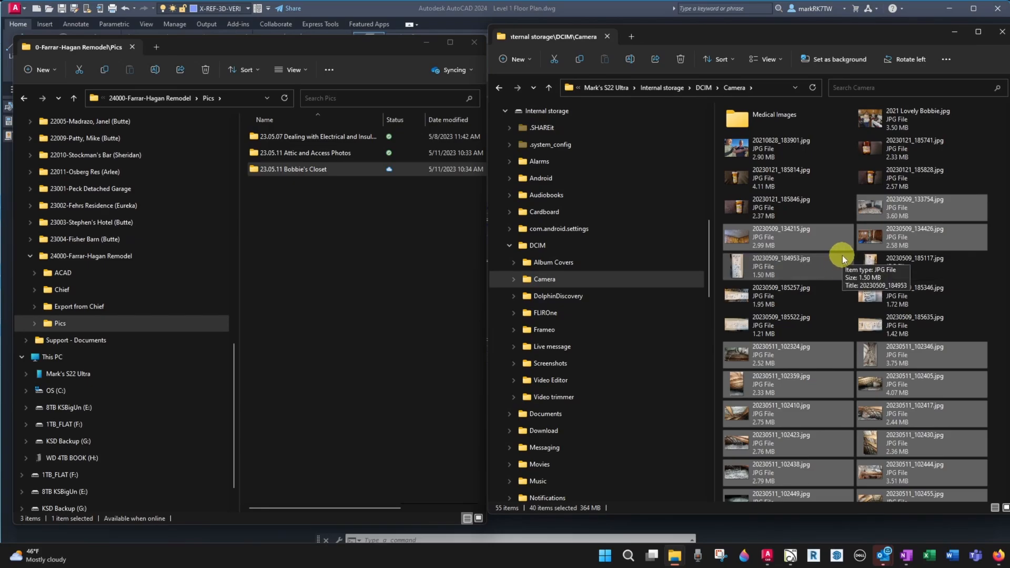
{"action": "left_click", "coordinate": [842, 255], "text": "ctrl"}
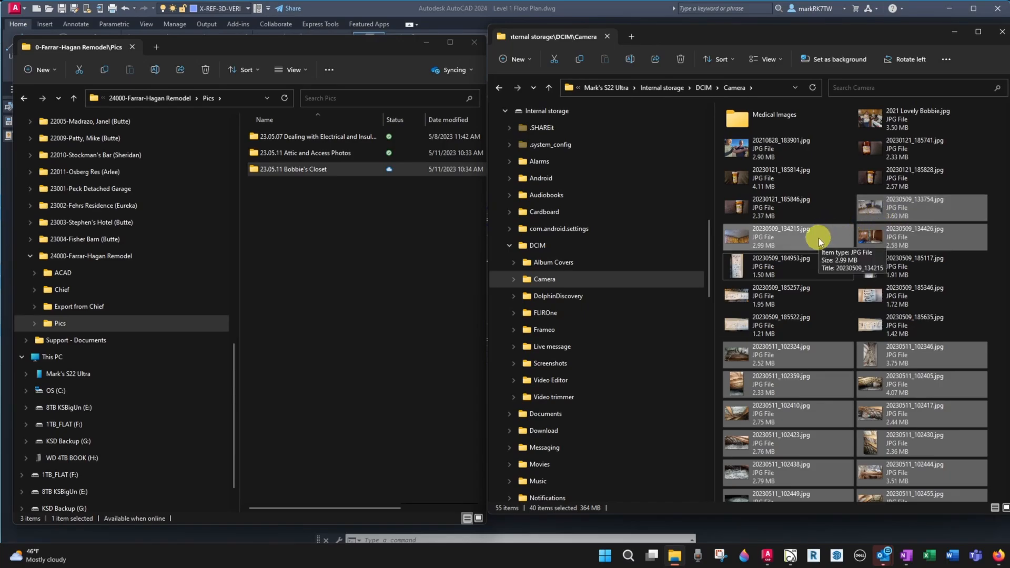
Copy the selected photos into the 23.05.11 Attic and Access Photos folder
{"action": "left_click_drag", "start_coordinate": [819, 238], "coordinate": [346, 154]}
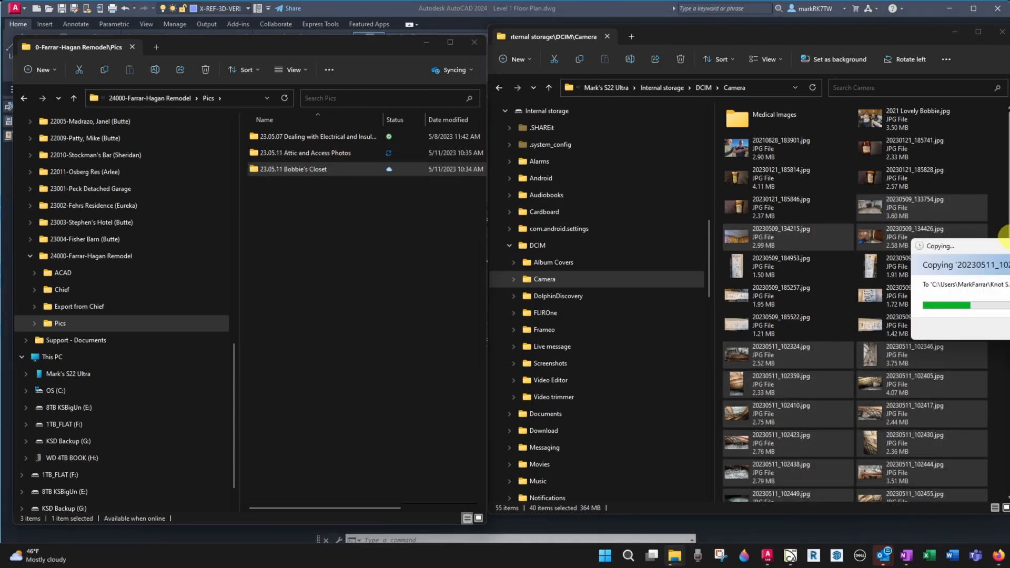
{"action": "left_click_drag", "start_coordinate": [1005, 252], "coordinate": [358, 228]}
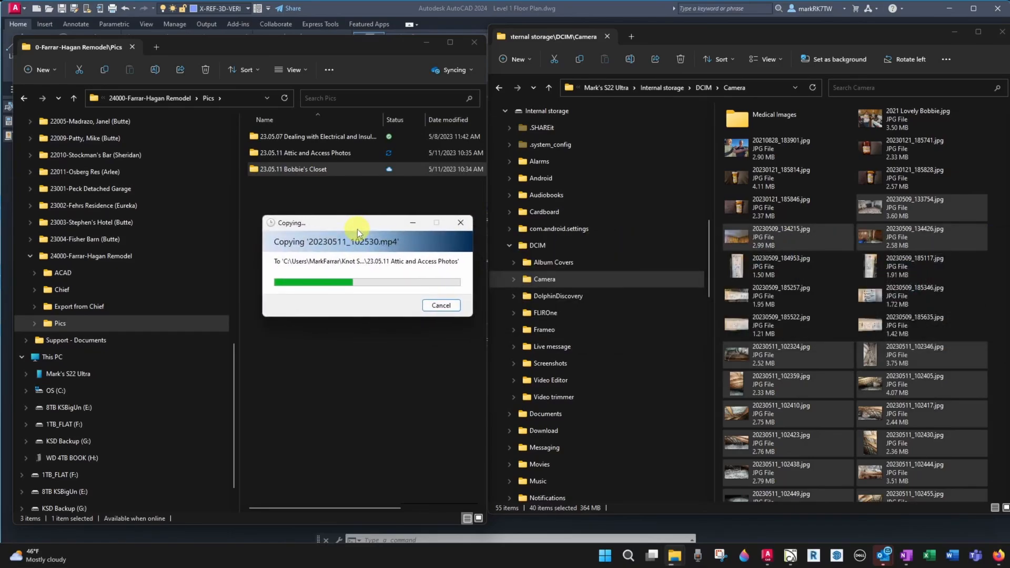
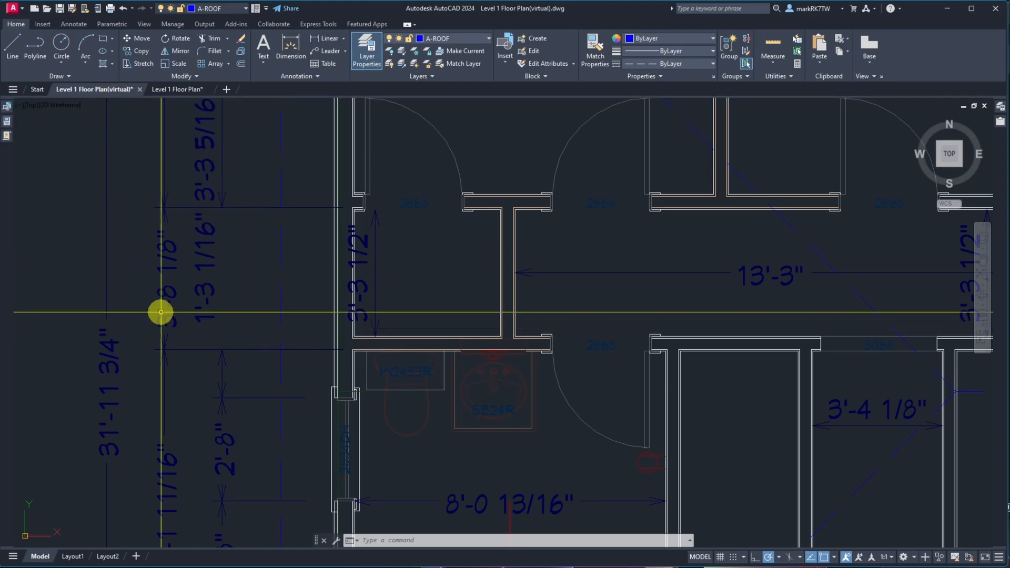
Open the External References palette and compare the virtual floor plan with the original Level 1 Floor Plan drawing tab
{"action": "scroll", "coordinate": [160, 312], "scroll_direction": "down", "scroll_amount": 2}
{"action": "scroll", "coordinate": [160, 312], "scroll_direction": "down", "scroll_amount": 2}
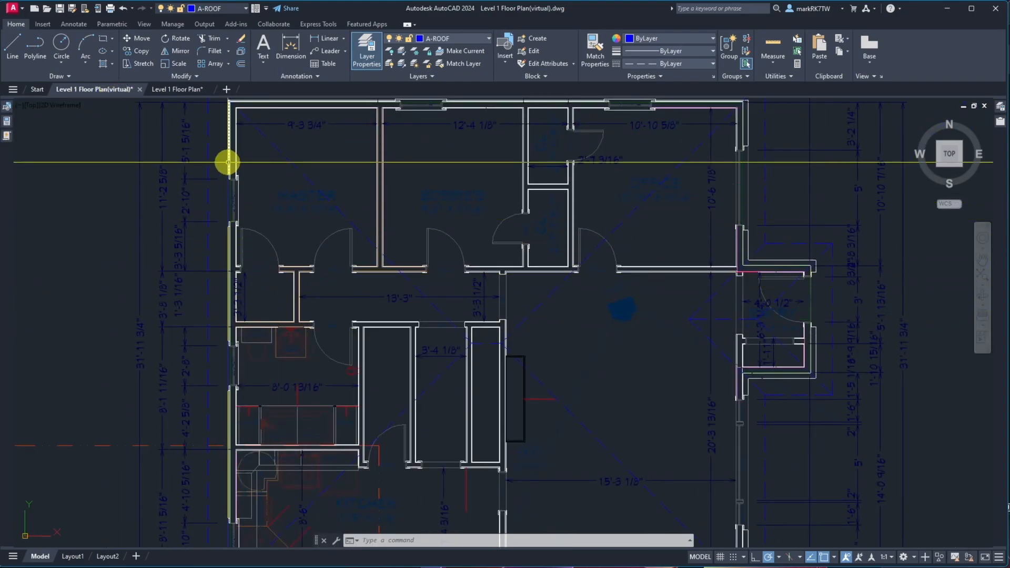
{"action": "scroll", "coordinate": [255, 275], "scroll_direction": "up", "scroll_amount": 3}
{"action": "scroll", "coordinate": [188, 208], "scroll_direction": "up", "scroll_amount": 2}
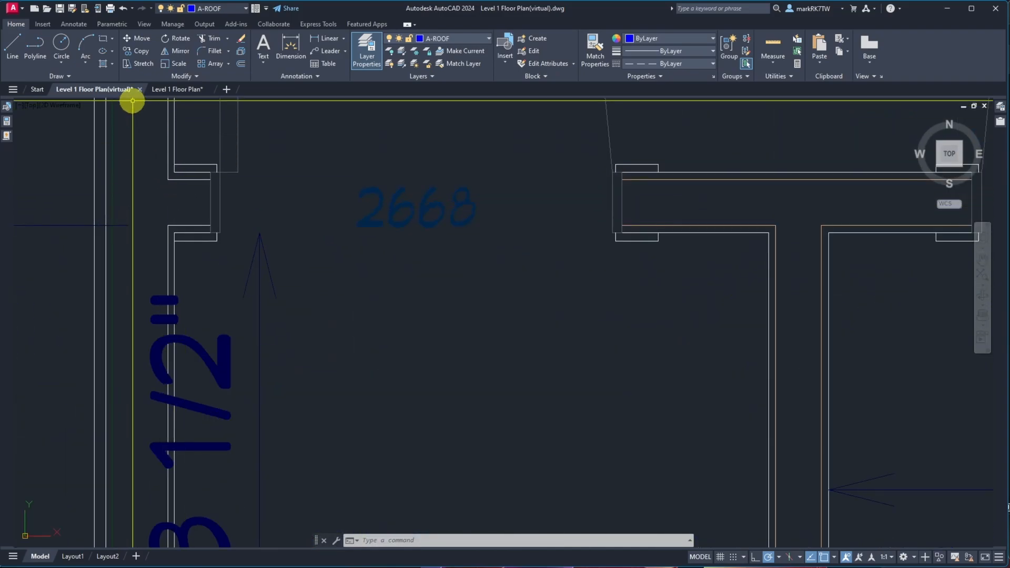
{"action": "mouse_move", "coordinate": [129, 90]}
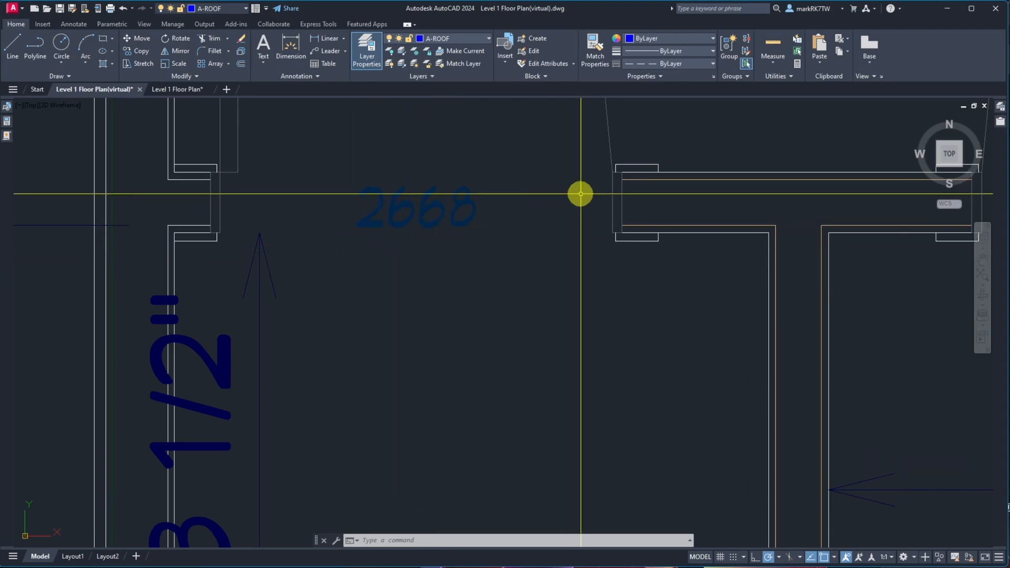
{"action": "left_click", "coordinate": [1000, 122]}
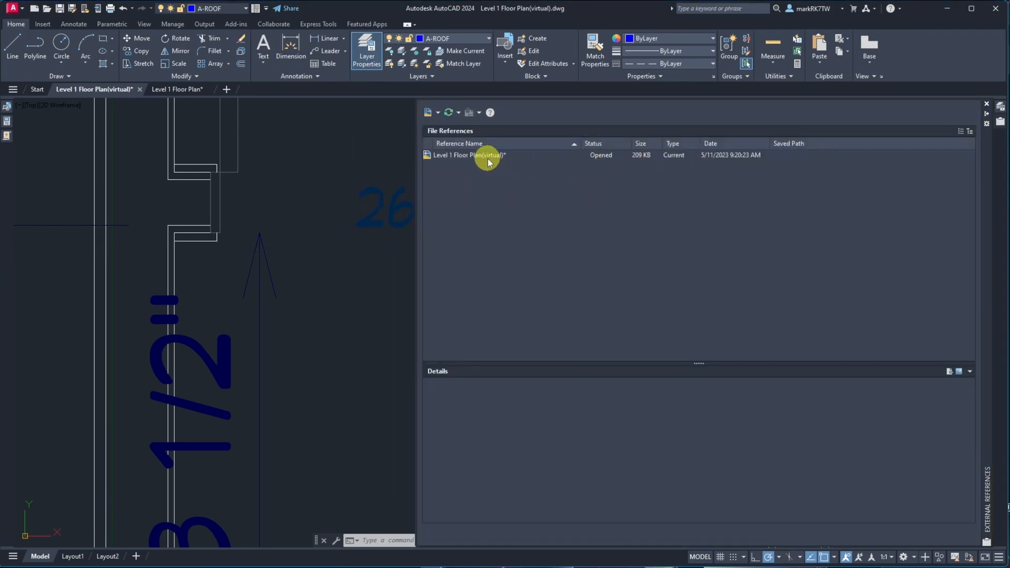
{"action": "left_click", "coordinate": [195, 92]}
{"action": "left_click", "coordinate": [1001, 122]}
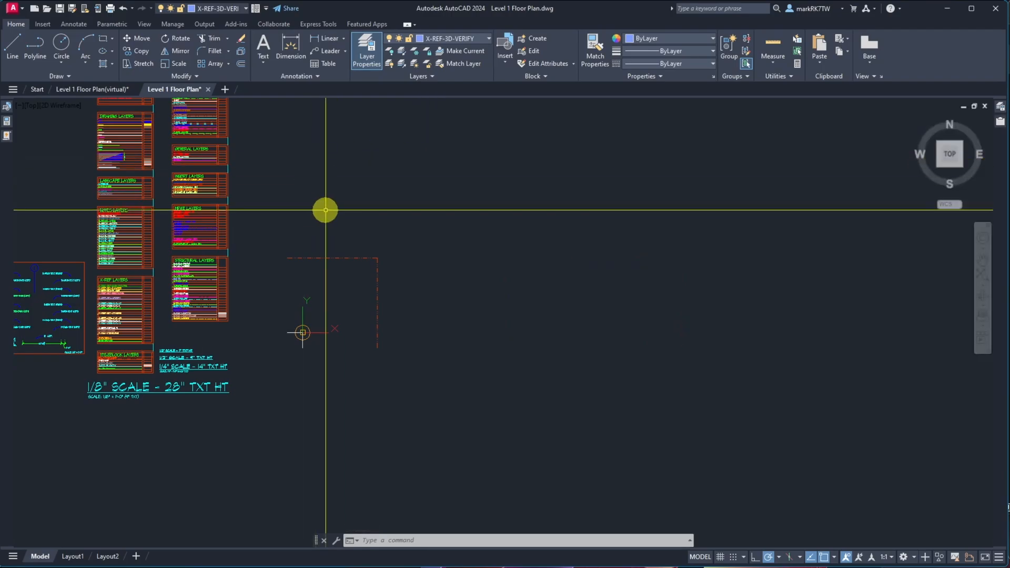
{"action": "left_click", "coordinate": [93, 90]}
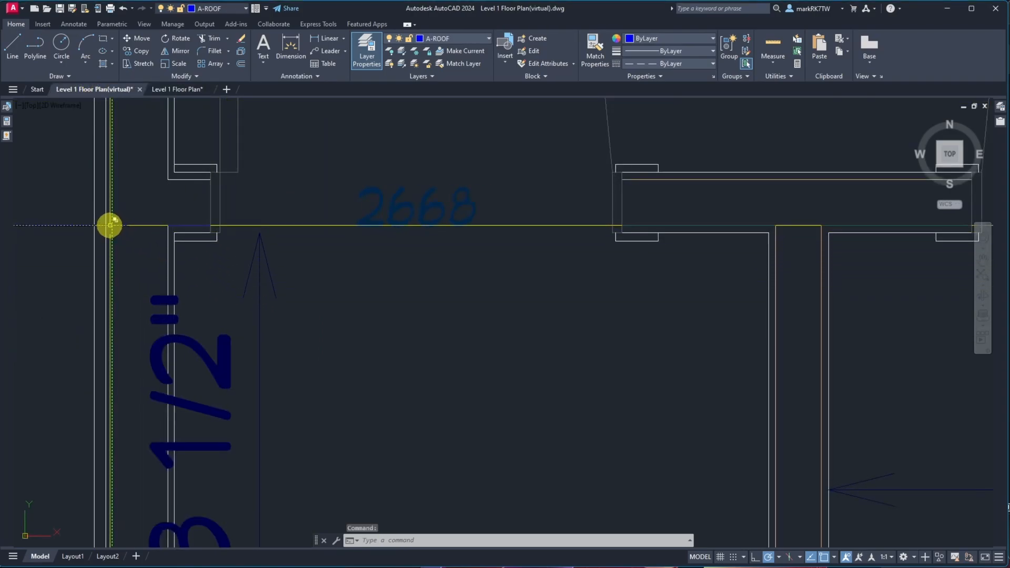
Select a line beside the wall near door 2668 to check which layer it is on
{"action": "scroll", "coordinate": [168, 239], "scroll_direction": "down", "scroll_amount": 2}
{"action": "scroll", "coordinate": [116, 291], "scroll_direction": "up", "scroll_amount": 8}
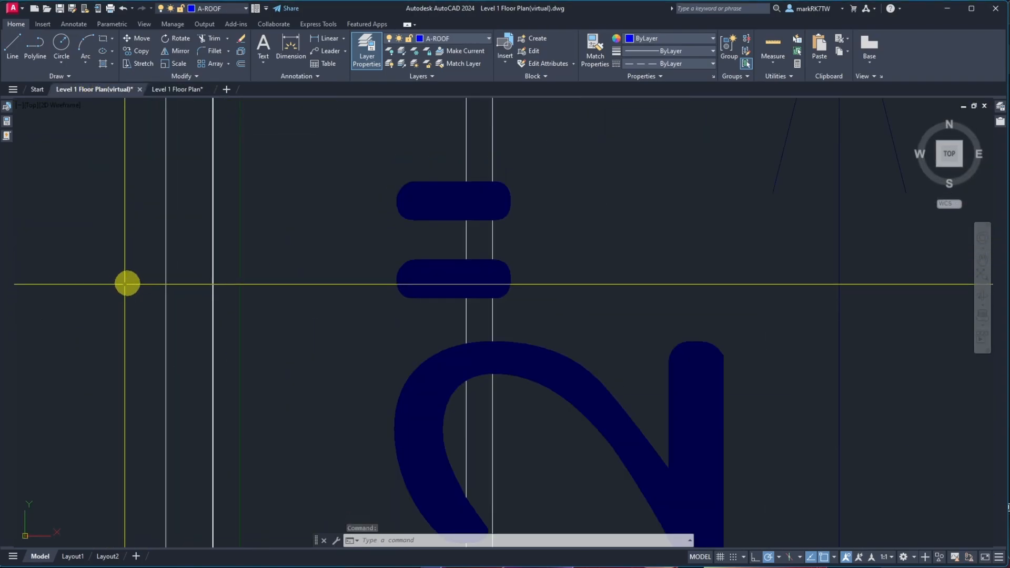
{"action": "scroll", "coordinate": [183, 227], "scroll_direction": "down", "scroll_amount": 4}
{"action": "scroll", "coordinate": [183, 228], "scroll_direction": "down", "scroll_amount": 3}
{"action": "left_click", "coordinate": [198, 261]}
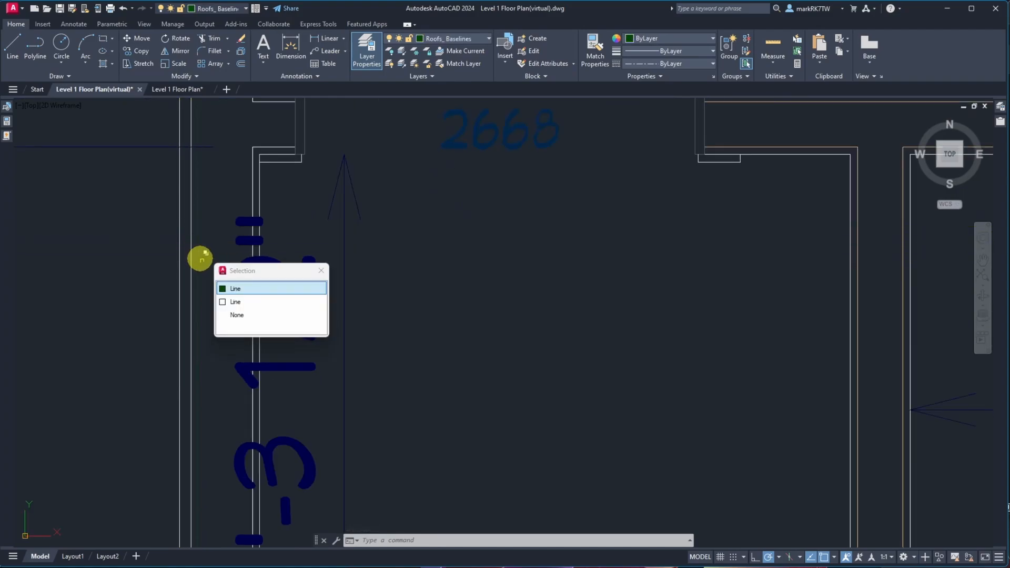
{"action": "left_click", "coordinate": [233, 289]}
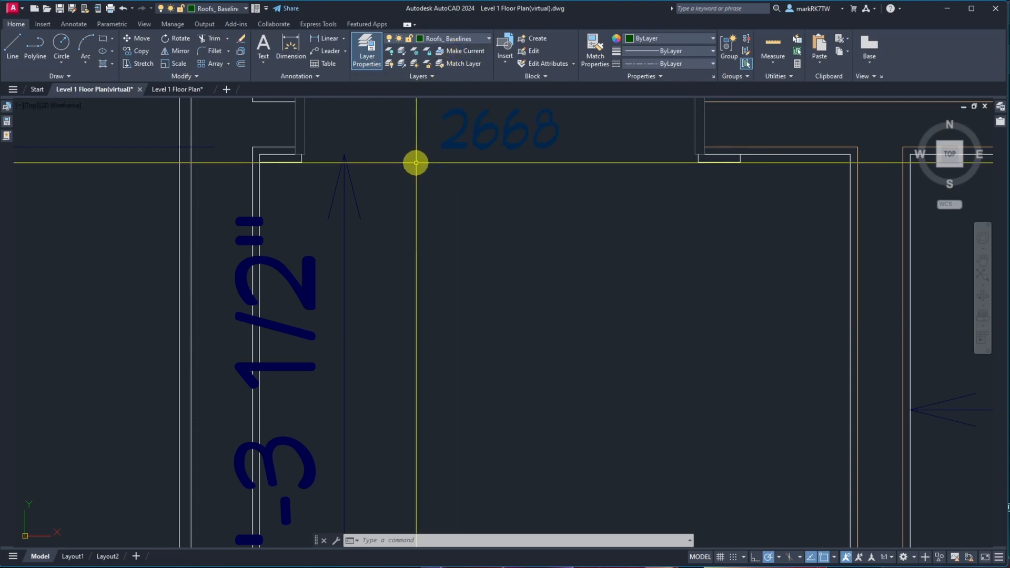
{"action": "key", "text": "Escape"}
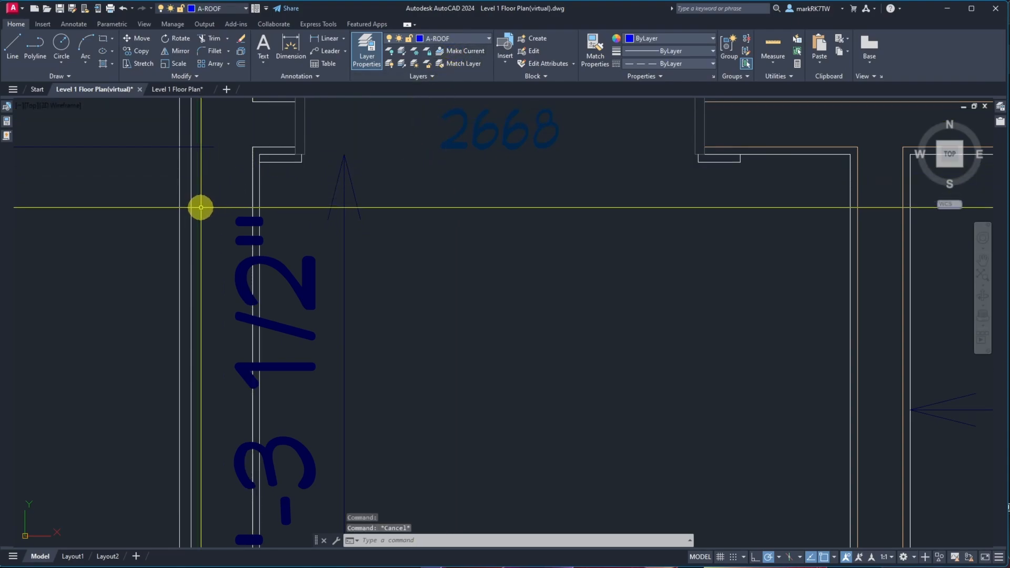
Select the overlapping wall lines further left to inspect their layers, then clear the selection
{"action": "scroll", "coordinate": [201, 207], "scroll_direction": "up", "scroll_amount": 4}
{"action": "left_click", "coordinate": [162, 206]}
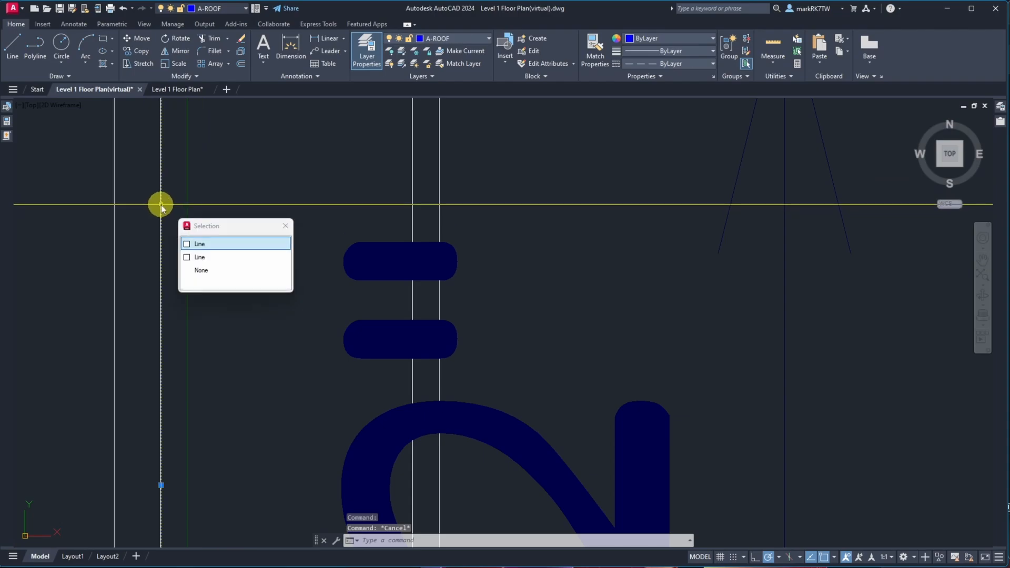
{"action": "key", "text": "Escape"}
{"action": "key", "text": "Escape"}
{"action": "left_click", "coordinate": [115, 243]}
{"action": "left_click", "coordinate": [111, 242]}
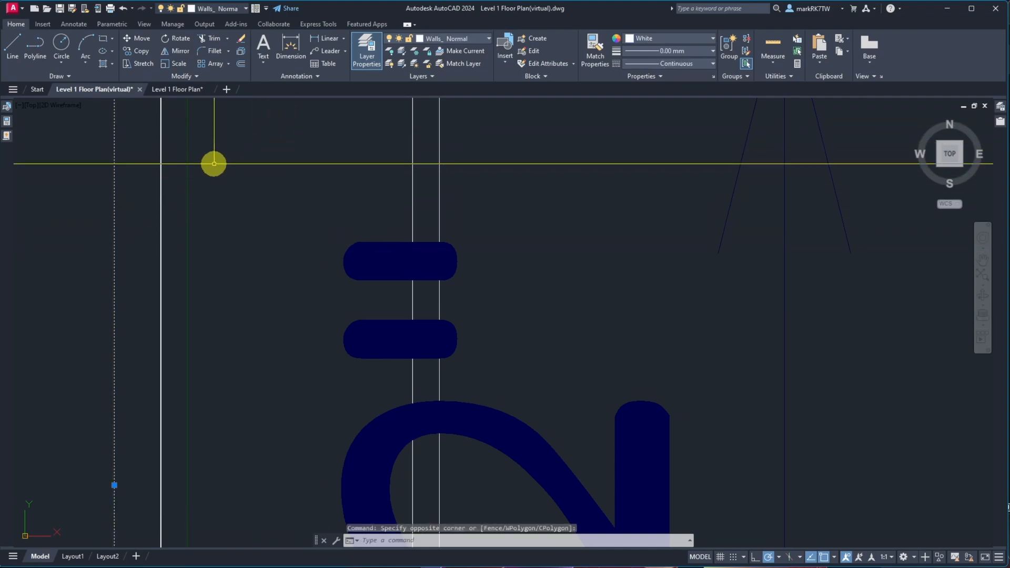
{"action": "key", "text": "Escape"}
{"action": "left_click", "coordinate": [161, 180]}
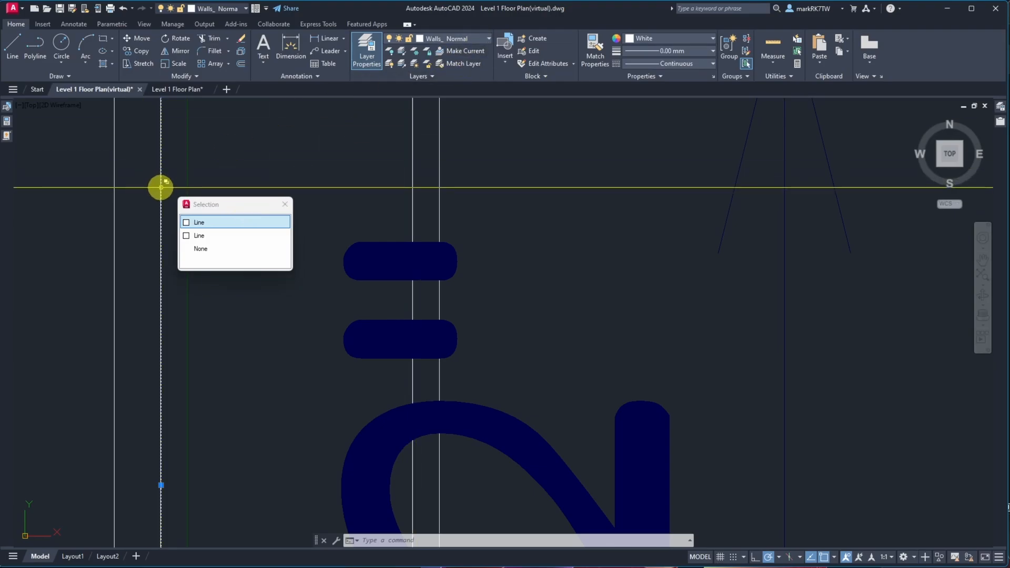
{"action": "scroll", "coordinate": [321, 196], "scroll_direction": "down", "scroll_amount": 4}
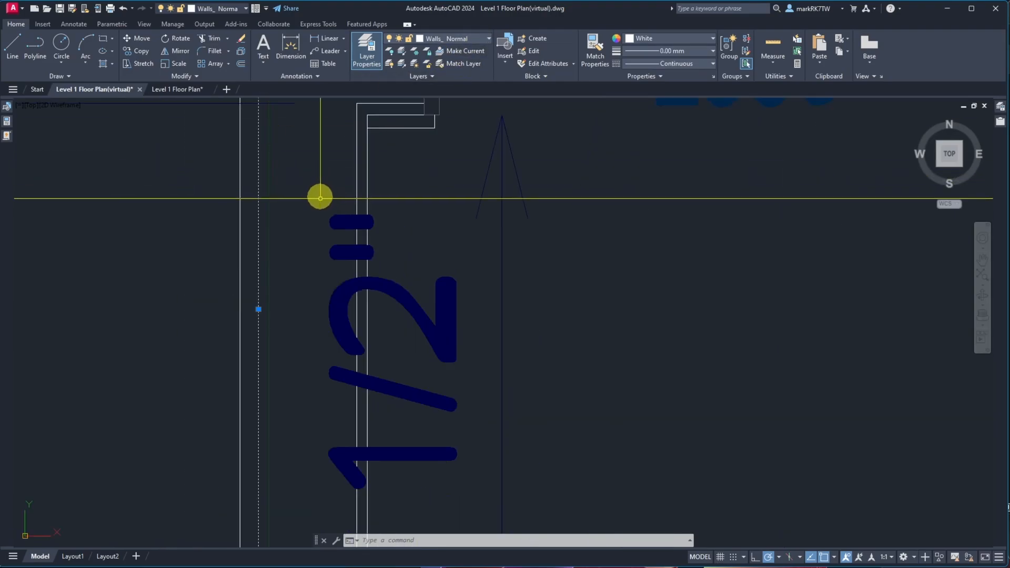
{"action": "scroll", "coordinate": [315, 207], "scroll_direction": "down", "scroll_amount": 5}
{"action": "key", "text": "Escape"}
{"action": "key", "text": "Escape"}
{"action": "scroll", "coordinate": [348, 210], "scroll_direction": "up", "scroll_amount": 6}
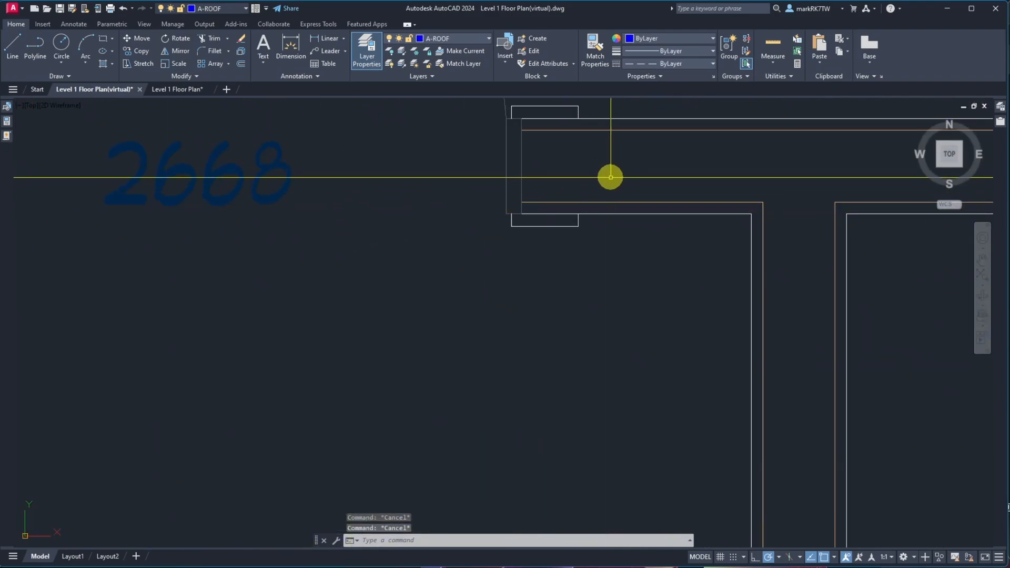
Select the interior wall line at the top of the opening to check its layer
{"action": "left_click", "coordinate": [626, 202]}
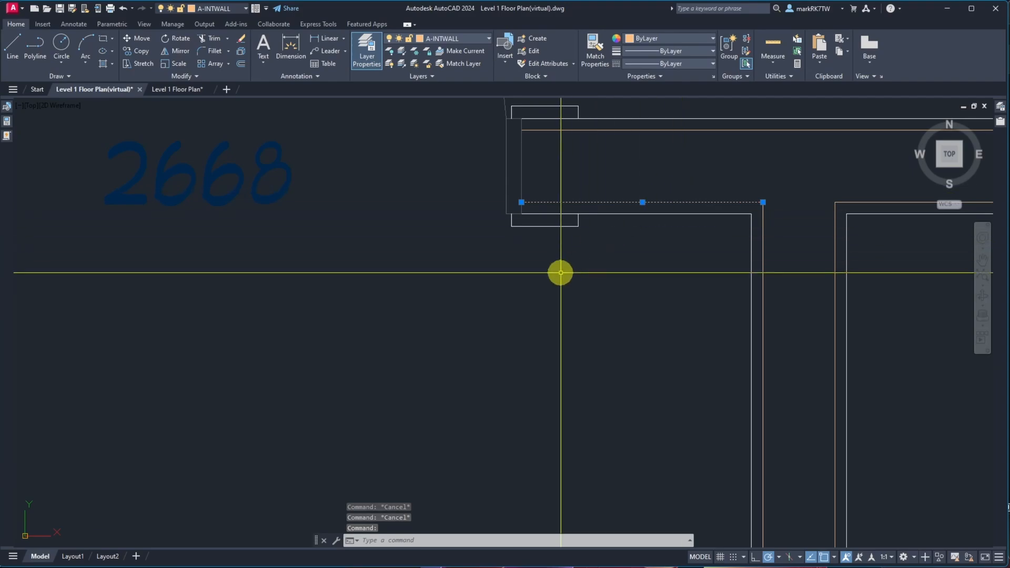
{"action": "key", "text": "Escape"}
{"action": "scroll", "coordinate": [547, 273], "scroll_direction": "down", "scroll_amount": 4}
{"action": "scroll", "coordinate": [273, 253], "scroll_direction": "up", "scroll_amount": 6}
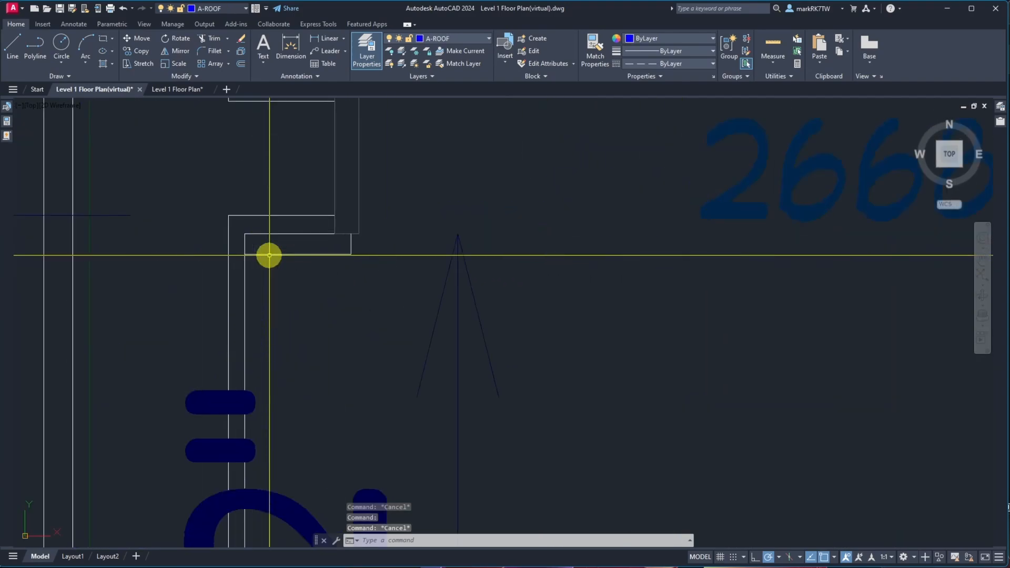
{"action": "left_click", "coordinate": [232, 217]}
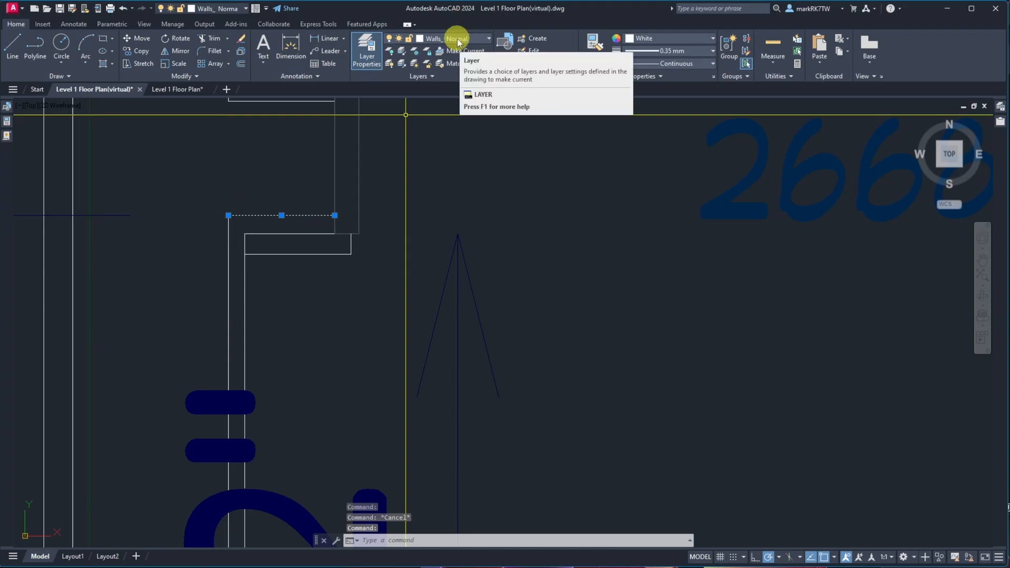
{"action": "left_click", "coordinate": [711, 41]}
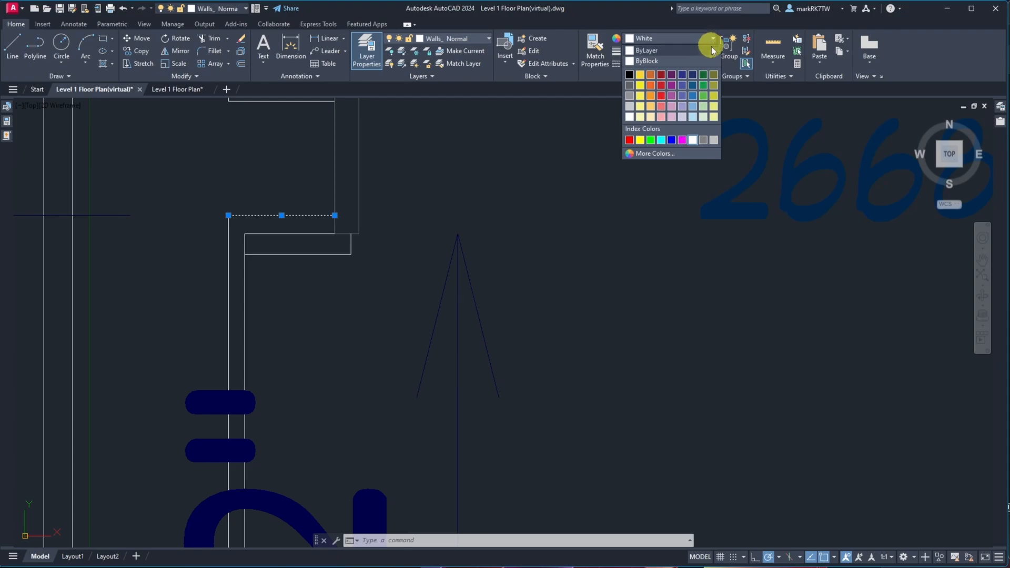
{"action": "left_click", "coordinate": [670, 156]}
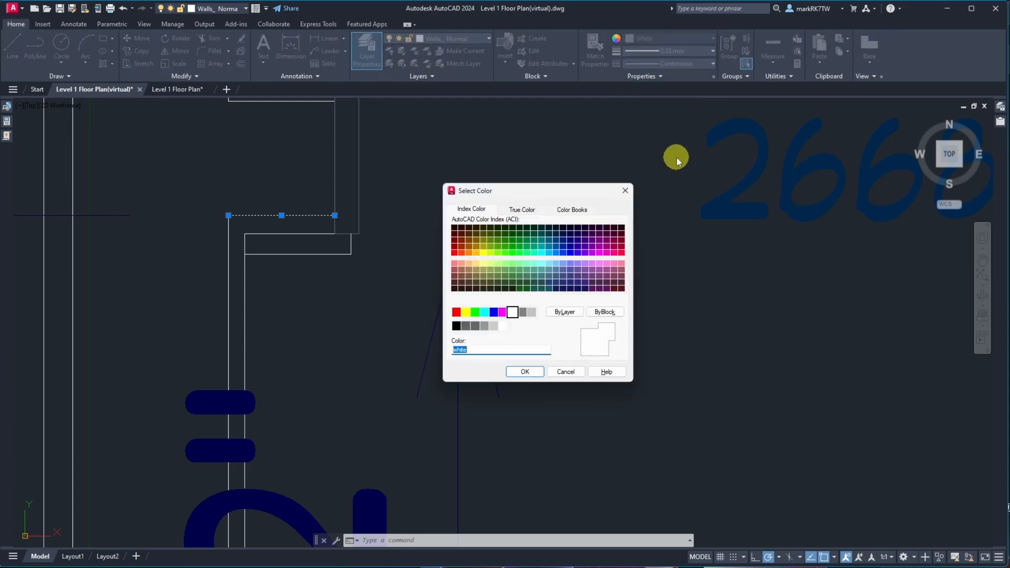
{"action": "type", "text": "12"}
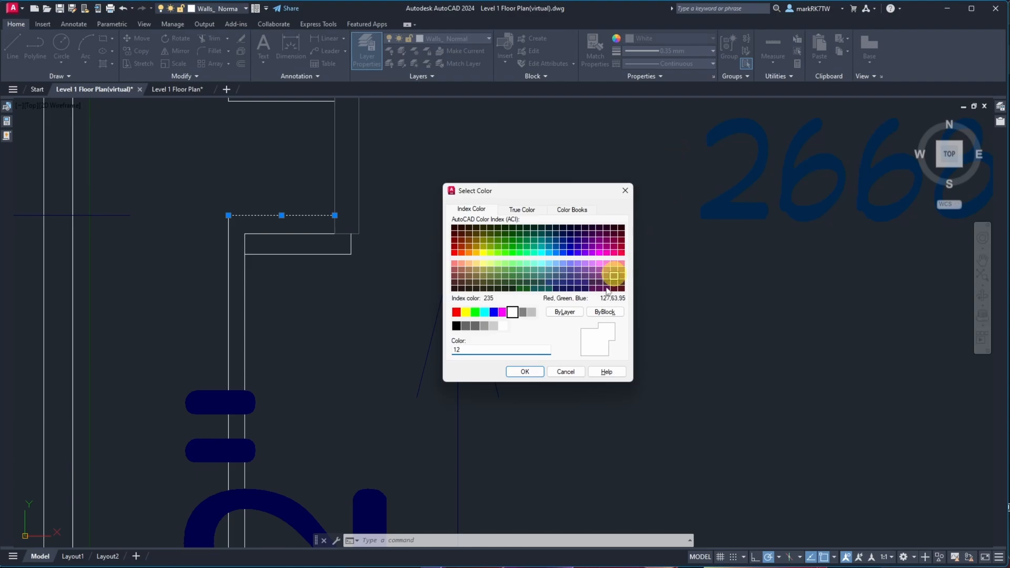
{"action": "left_click", "coordinate": [564, 372]}
{"action": "key", "text": "Escape"}
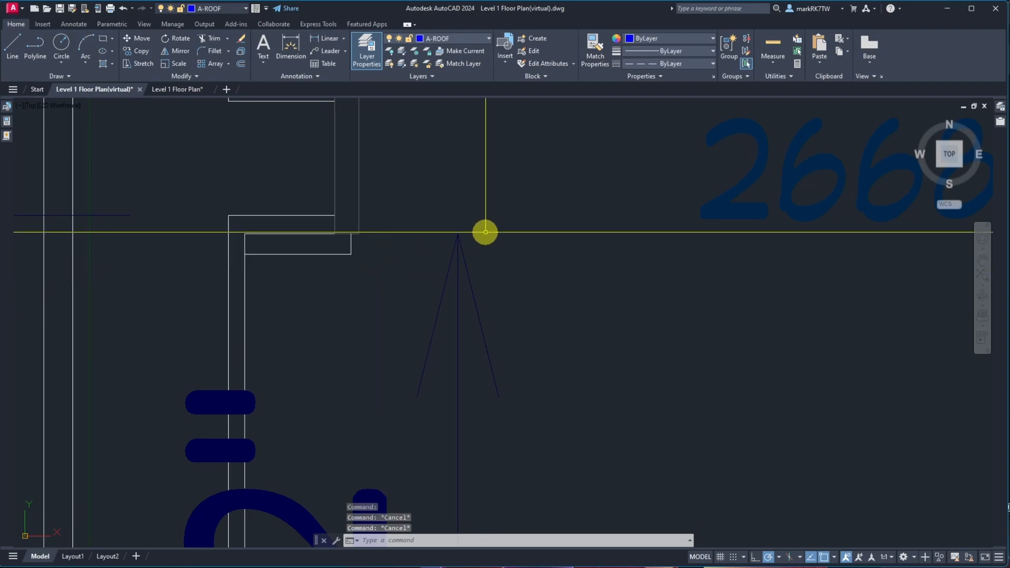
Open the Layer Properties Manager and review the Walls_Normal layer's color setting
{"action": "mouse_move", "coordinate": [1000, 110]}
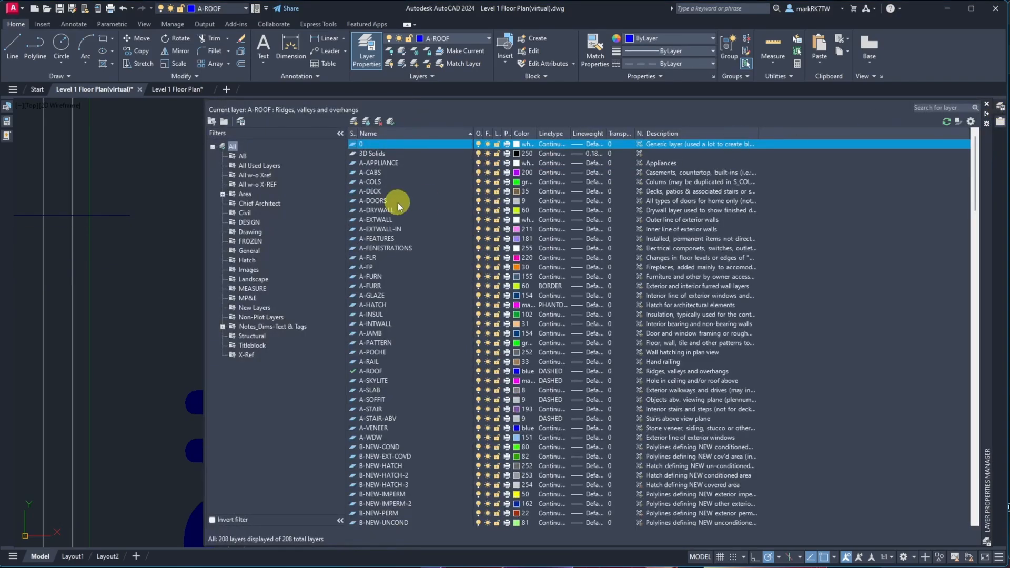
{"action": "scroll", "coordinate": [374, 326], "scroll_direction": "down", "scroll_amount": 20}
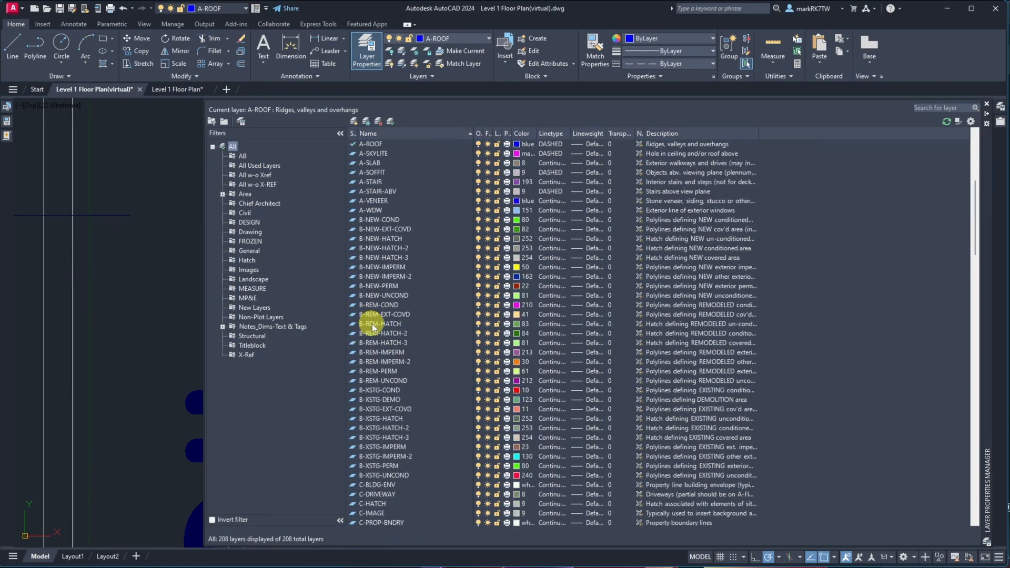
{"action": "scroll", "coordinate": [374, 324], "scroll_direction": "down", "scroll_amount": 20}
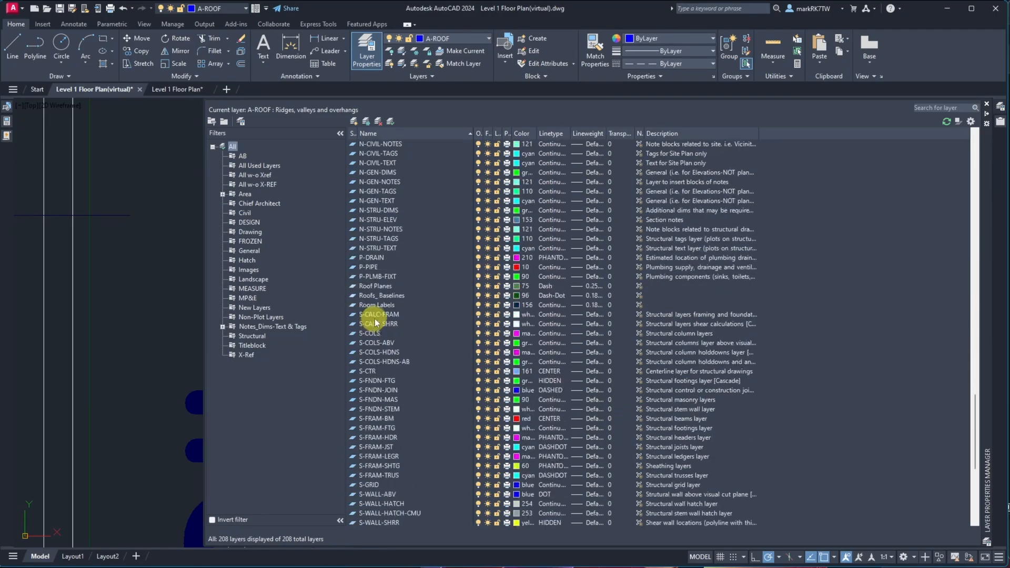
{"action": "left_click", "coordinate": [379, 325]}
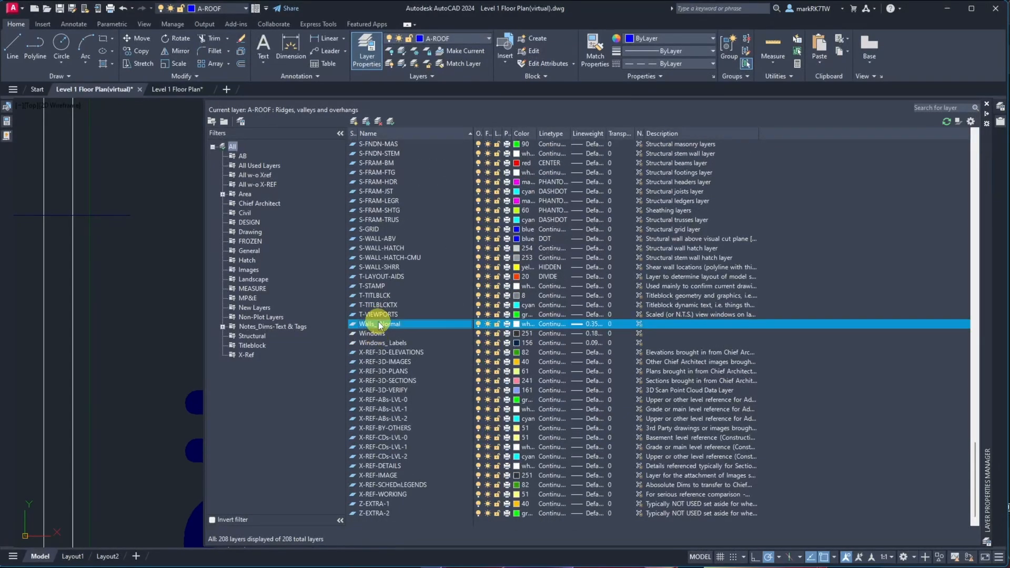
{"action": "left_click", "coordinate": [518, 324]}
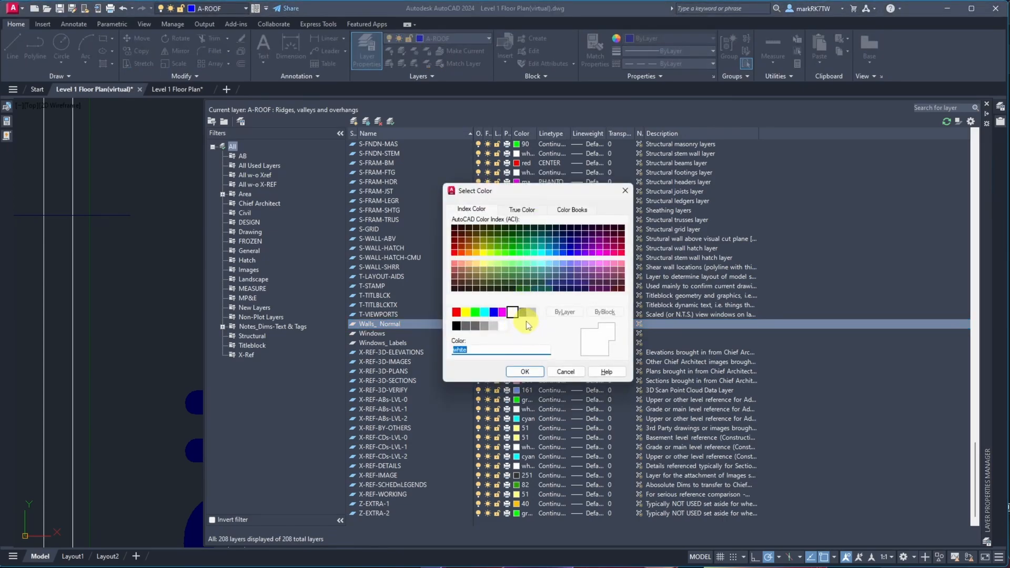
{"action": "left_click", "coordinate": [524, 372]}
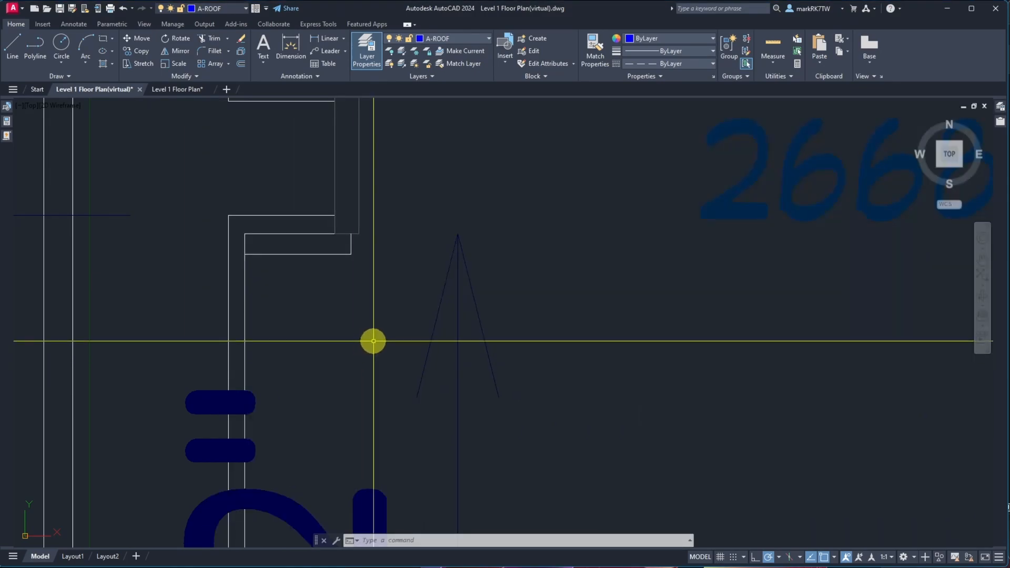
Set the color of the short wall line at the top of the opening to ByLayer
{"action": "left_click", "coordinate": [300, 215]}
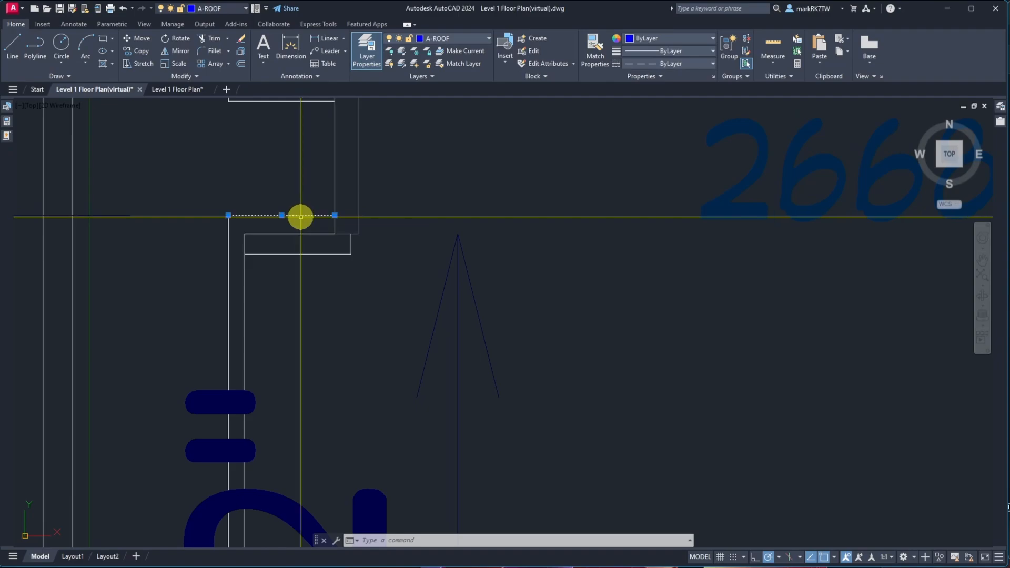
{"action": "left_click", "coordinate": [678, 36]}
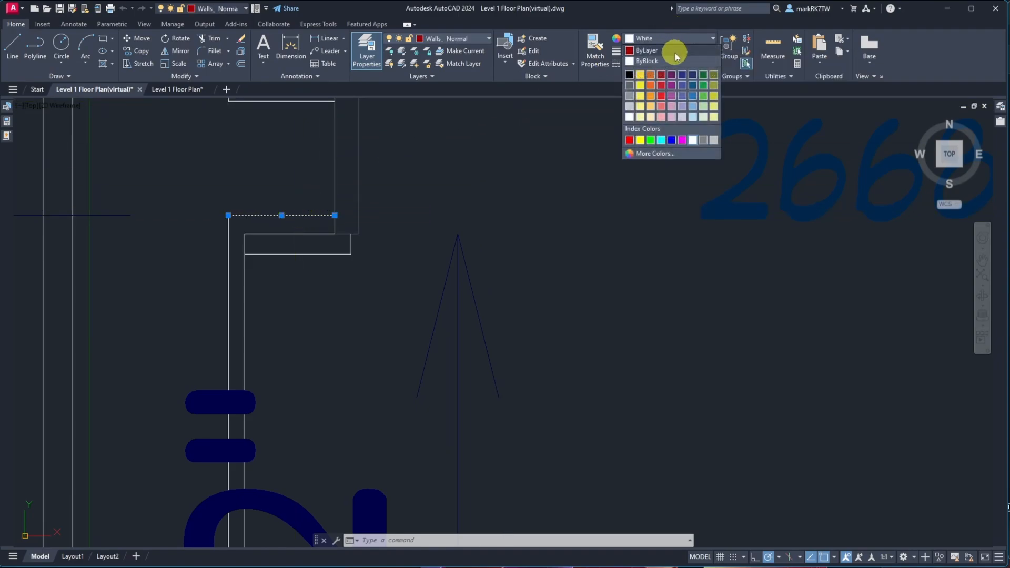
{"action": "left_click", "coordinate": [649, 49]}
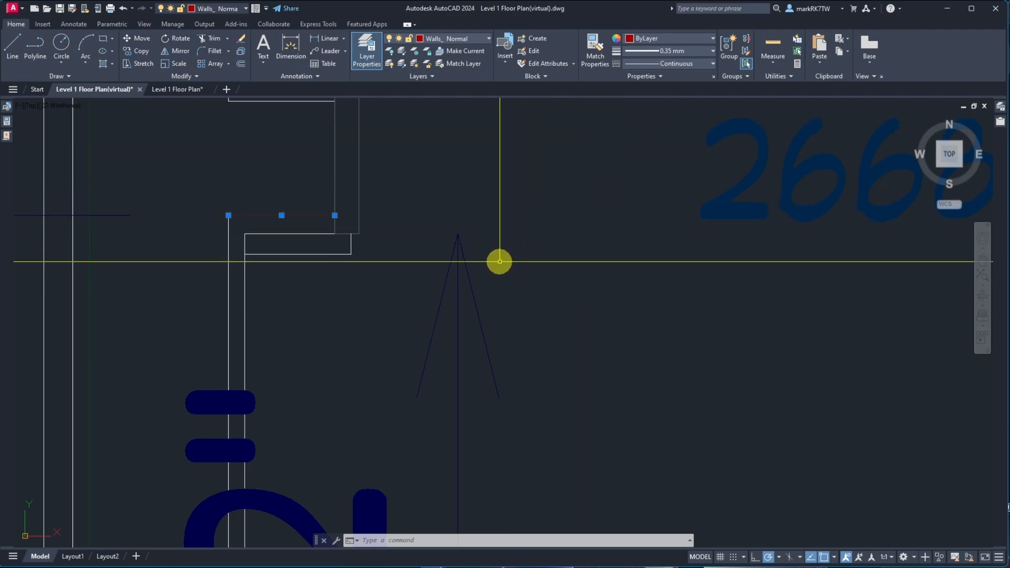
{"action": "key", "text": "Escape"}
Zoom out and back in to examine the wall lines around the master bedroom
{"action": "scroll", "coordinate": [450, 271], "scroll_direction": "down", "scroll_amount": 3}
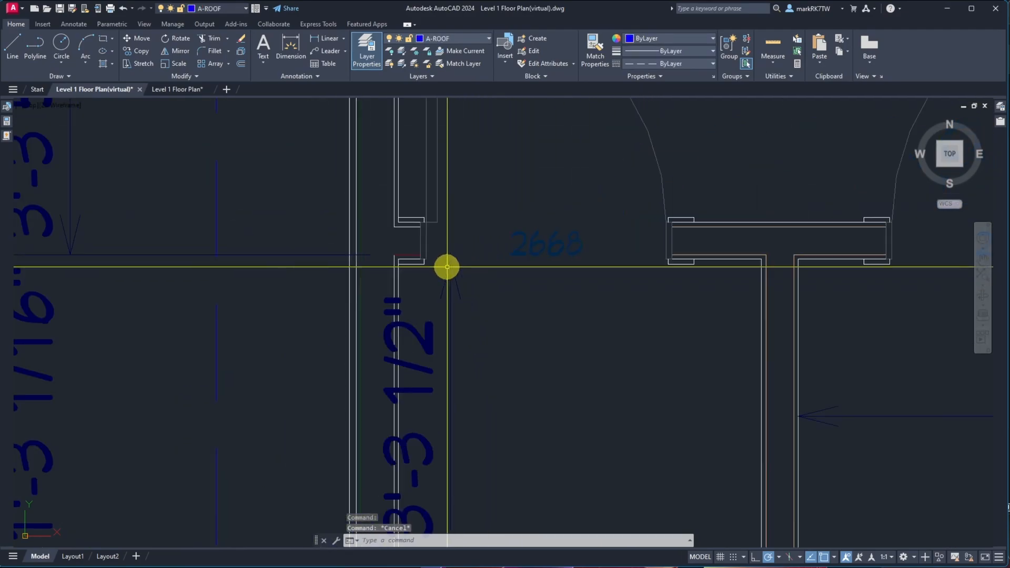
{"action": "scroll", "coordinate": [422, 230], "scroll_direction": "down", "scroll_amount": 5}
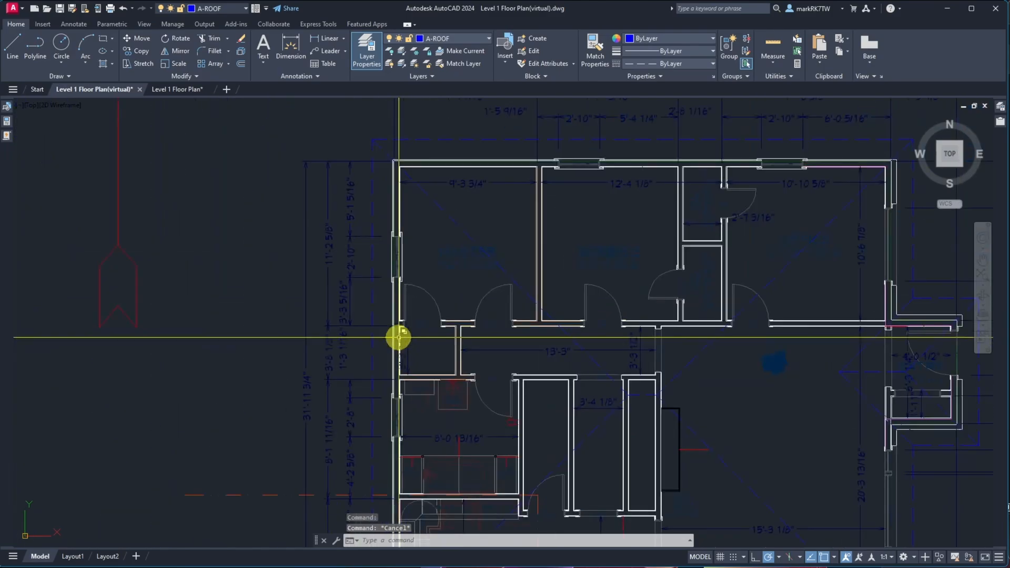
{"action": "scroll", "coordinate": [399, 334], "scroll_direction": "up", "scroll_amount": 3}
{"action": "scroll", "coordinate": [412, 248], "scroll_direction": "down", "scroll_amount": 4}
{"action": "scroll", "coordinate": [416, 232], "scroll_direction": "up", "scroll_amount": 5}
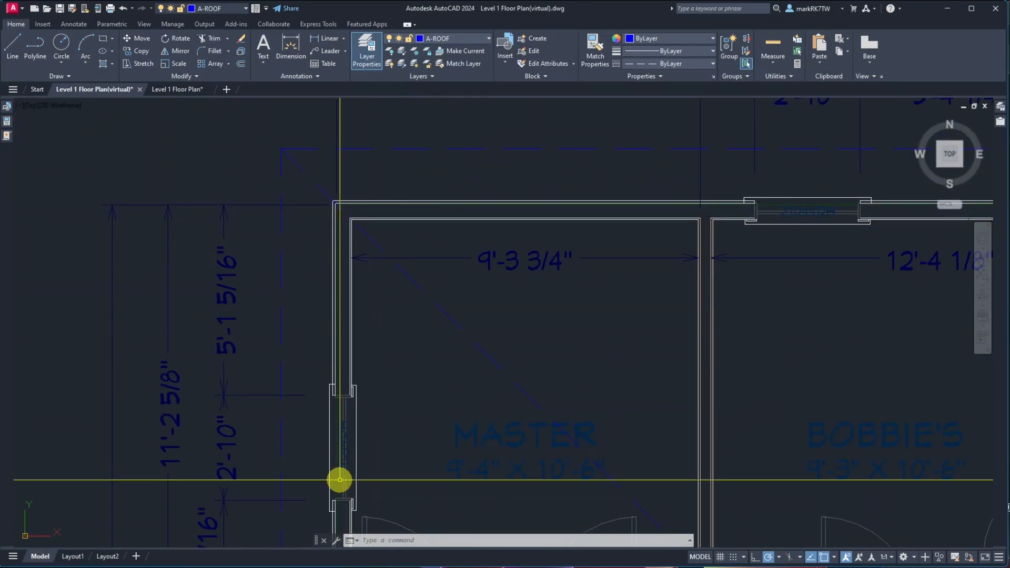
{"action": "scroll", "coordinate": [408, 308], "scroll_direction": "down", "scroll_amount": 5}
{"action": "scroll", "coordinate": [402, 434], "scroll_direction": "up", "scroll_amount": 5}
{"action": "scroll", "coordinate": [365, 360], "scroll_direction": "up", "scroll_amount": 5}
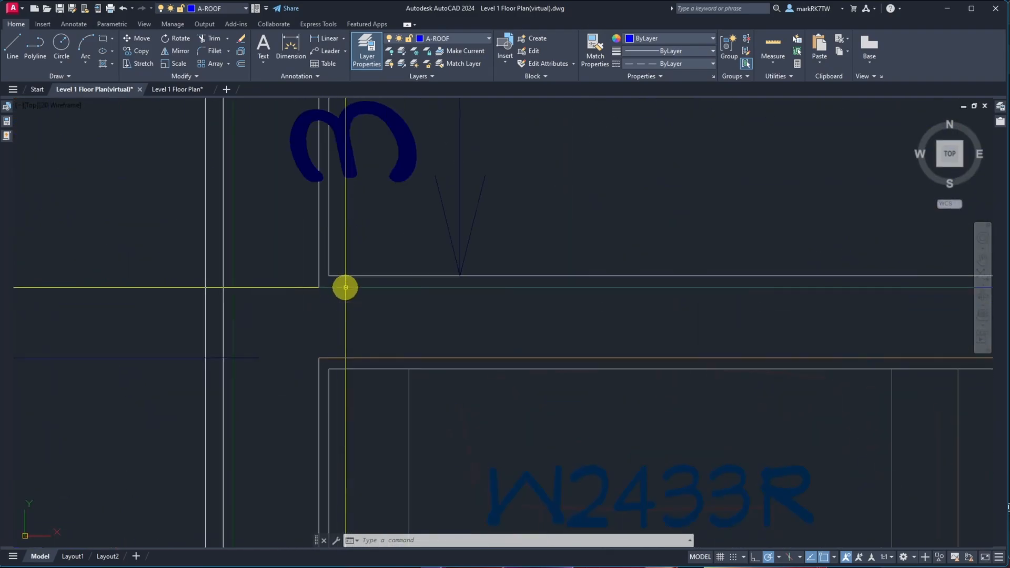
Isolate the Walls_Normal layer of the wall line at the top of the opening
{"action": "left_click", "coordinate": [318, 276]}
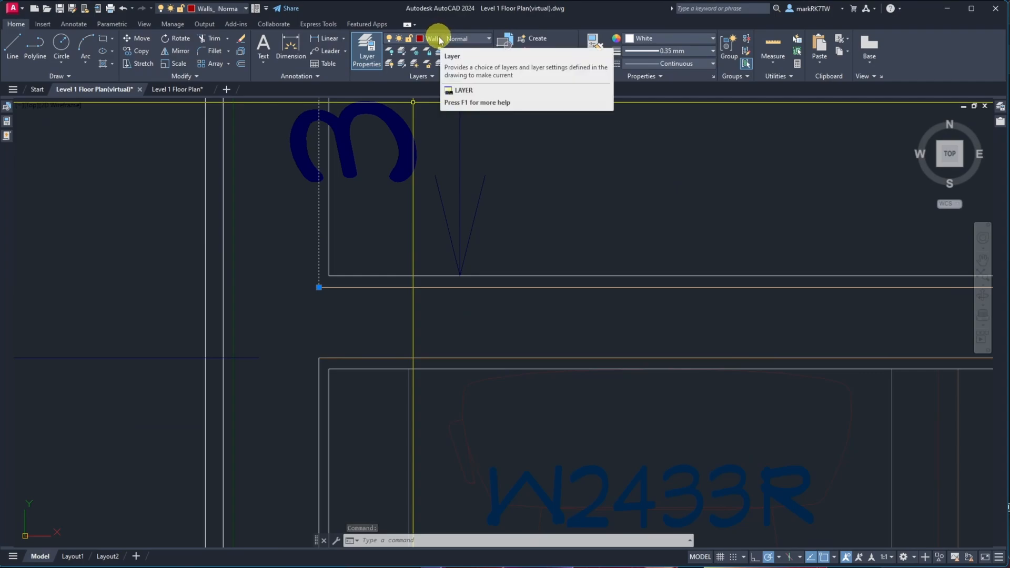
{"action": "left_click", "coordinate": [401, 51]}
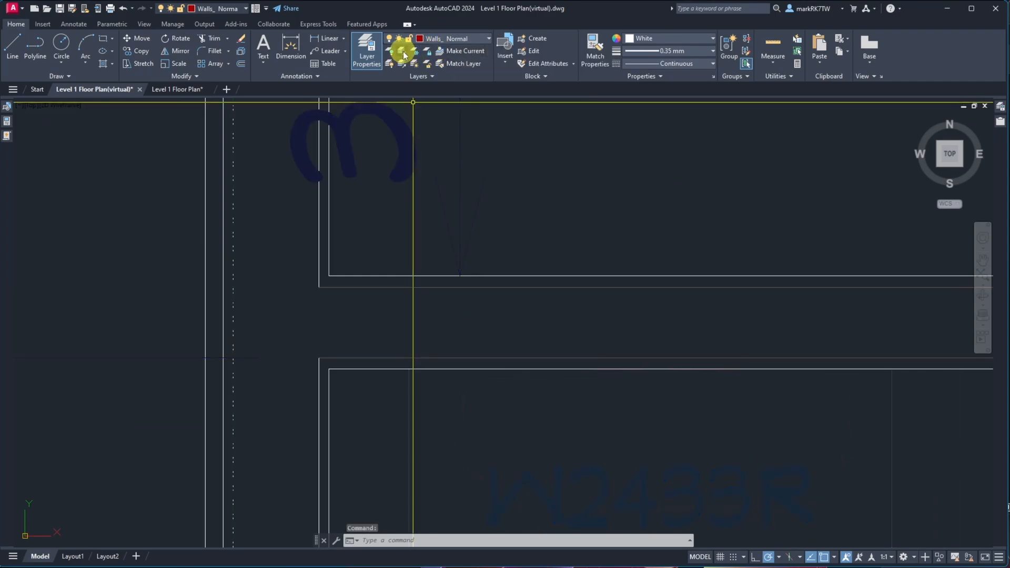
{"action": "scroll", "coordinate": [411, 139], "scroll_direction": "down", "scroll_amount": 10}
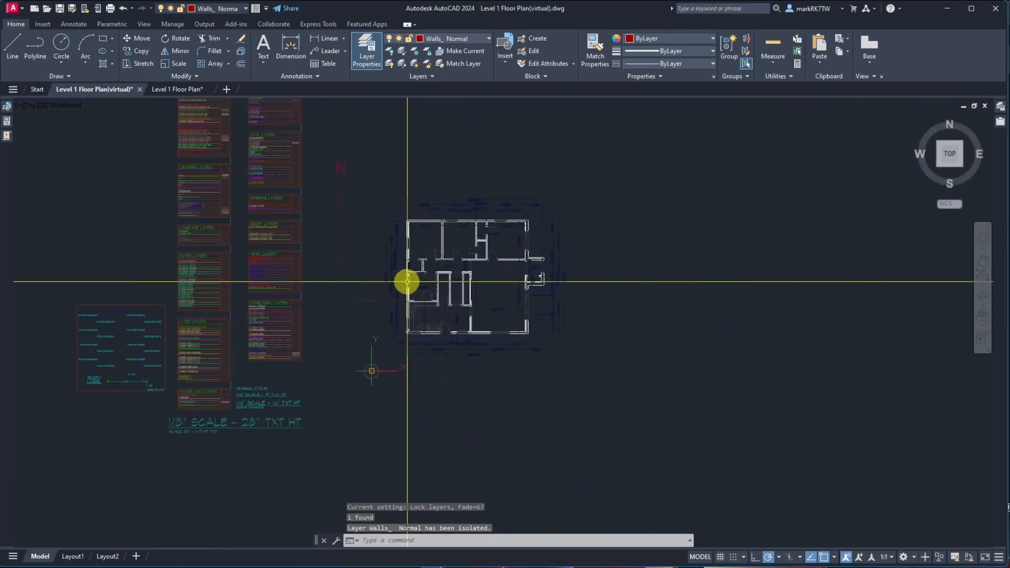
Select all isolated wall objects with a window and set their color to ByLayer
{"action": "left_click", "coordinate": [390, 199]}
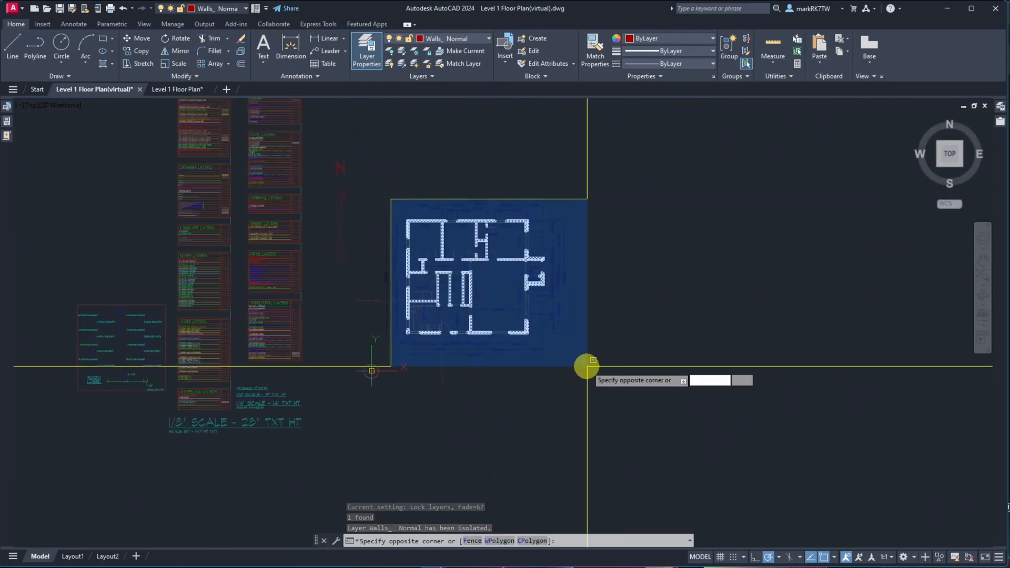
{"action": "left_click", "coordinate": [587, 367]}
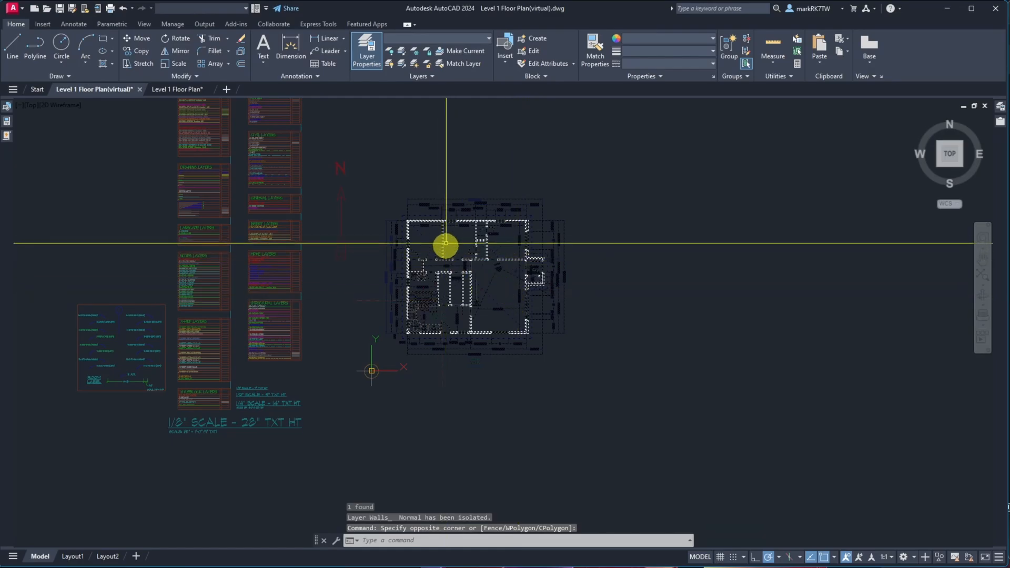
{"action": "scroll", "coordinate": [472, 221], "scroll_direction": "up", "scroll_amount": 6}
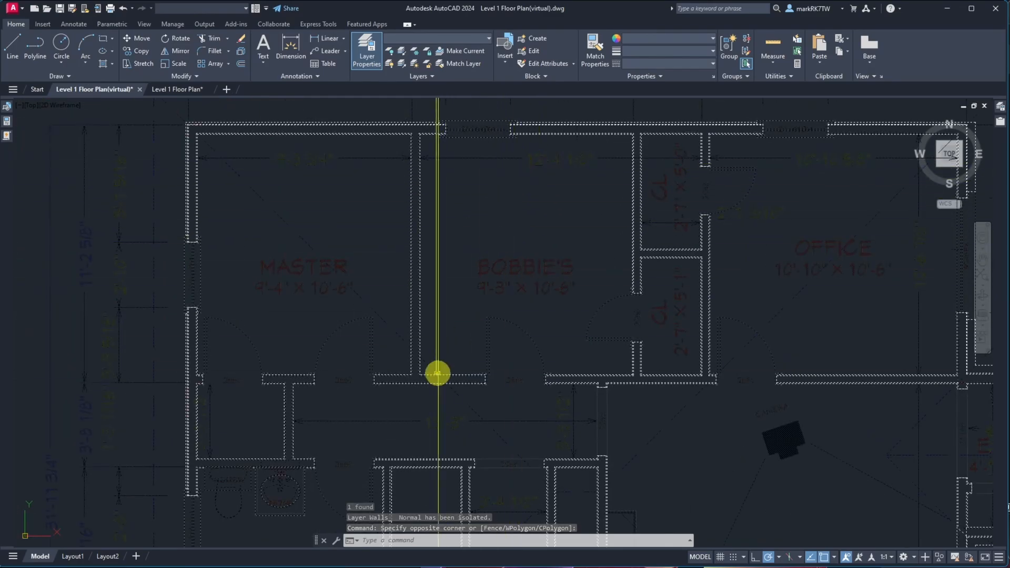
{"action": "scroll", "coordinate": [384, 389], "scroll_direction": "up", "scroll_amount": 5}
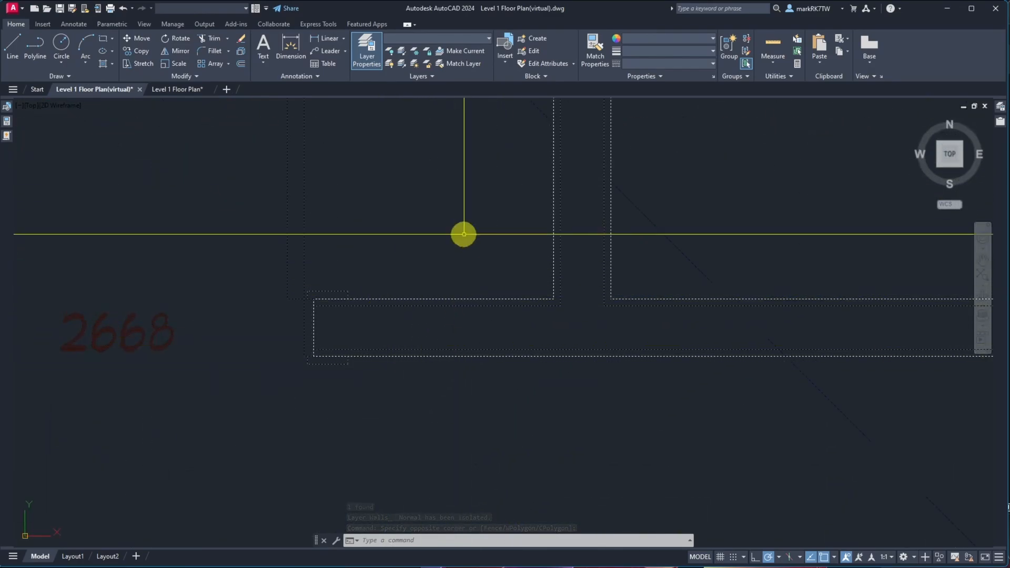
{"action": "left_click", "coordinate": [431, 39]}
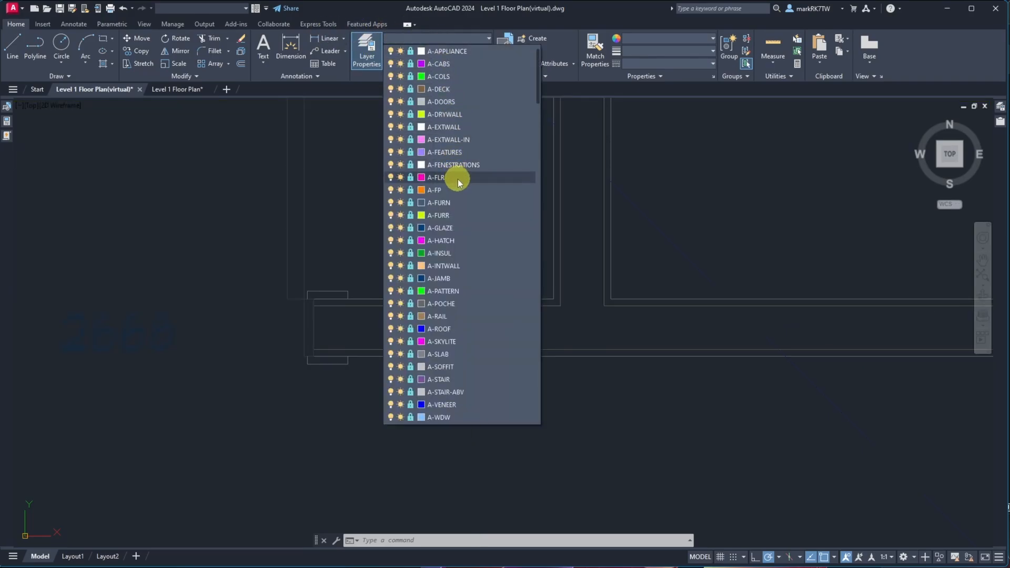
{"action": "left_click", "coordinate": [649, 34]}
{"action": "left_click", "coordinate": [651, 38]}
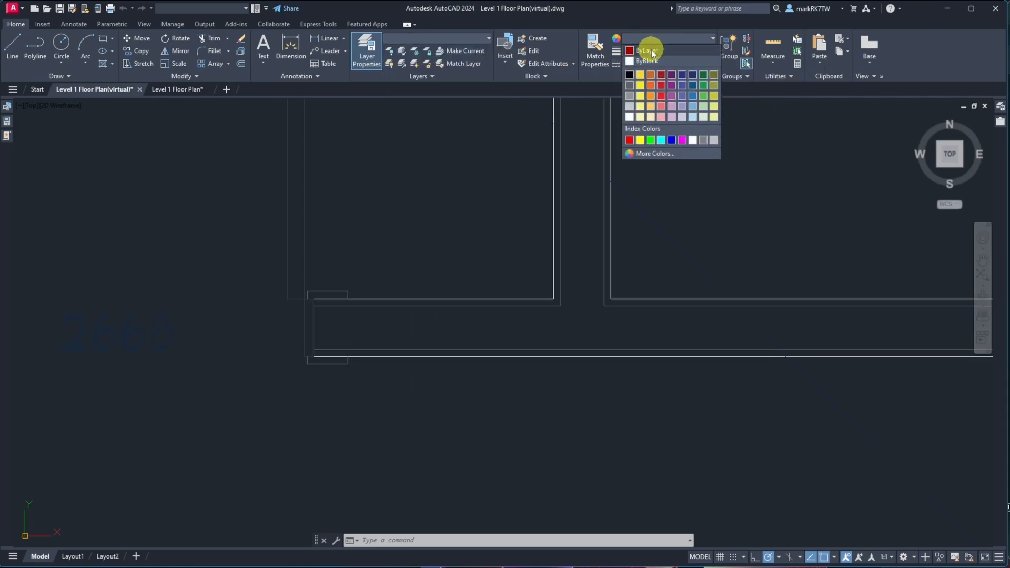
{"action": "left_click", "coordinate": [651, 51]}
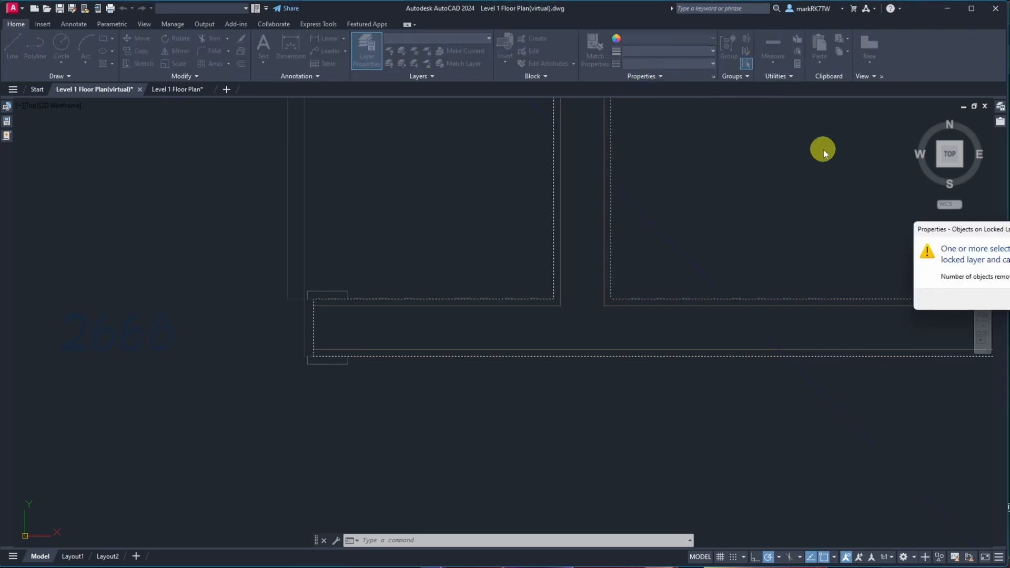
{"action": "left_click_drag", "start_coordinate": [1009, 228], "coordinate": [583, 217]}
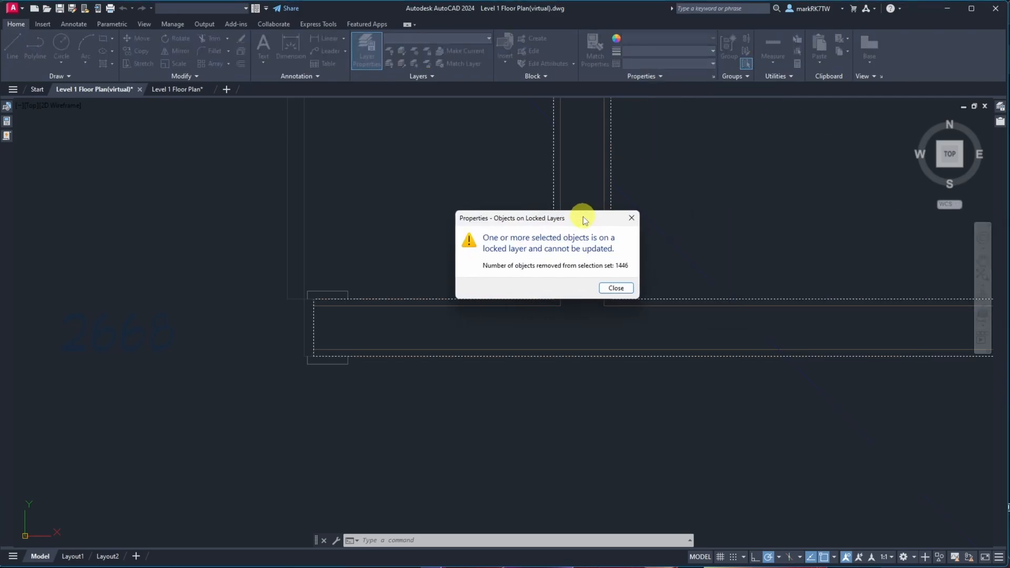
{"action": "left_click", "coordinate": [615, 288]}
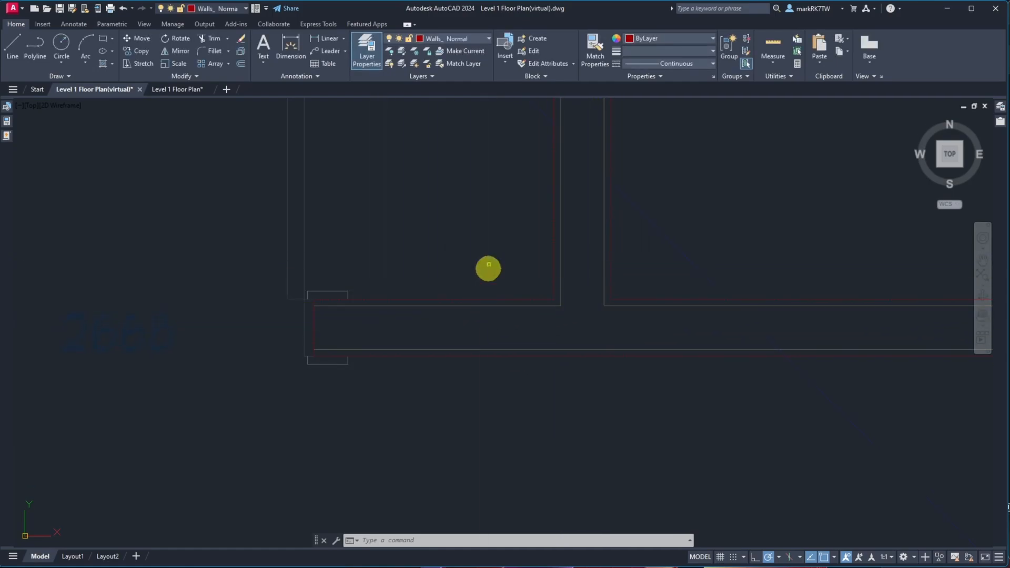
{"action": "left_click", "coordinate": [415, 235]}
{"action": "key", "text": "Escape"}
{"action": "key", "text": "Escape"}
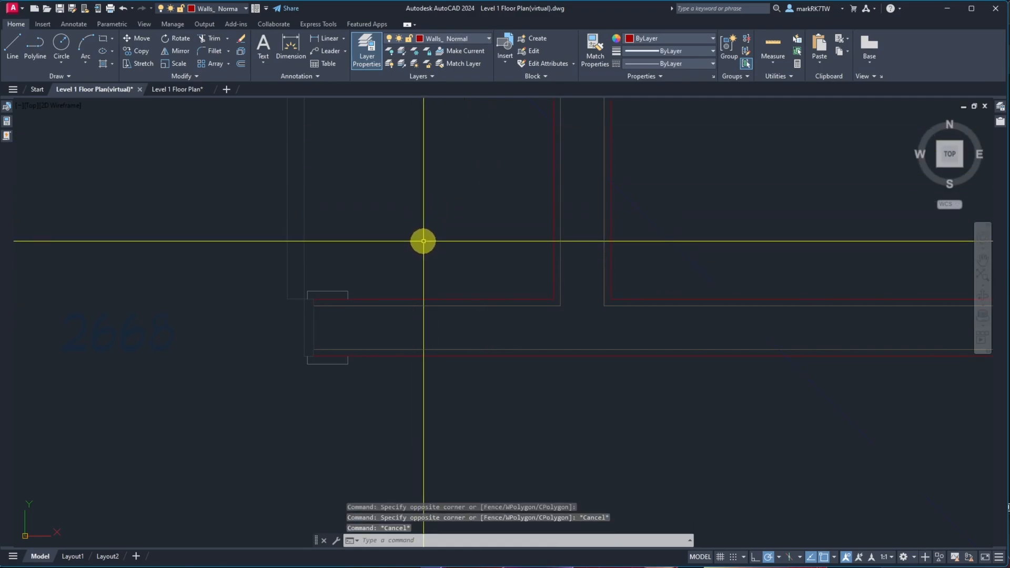
Examine the recolored wall lines around the bedrooms and doorways
{"action": "scroll", "coordinate": [426, 244], "scroll_direction": "down", "scroll_amount": 5}
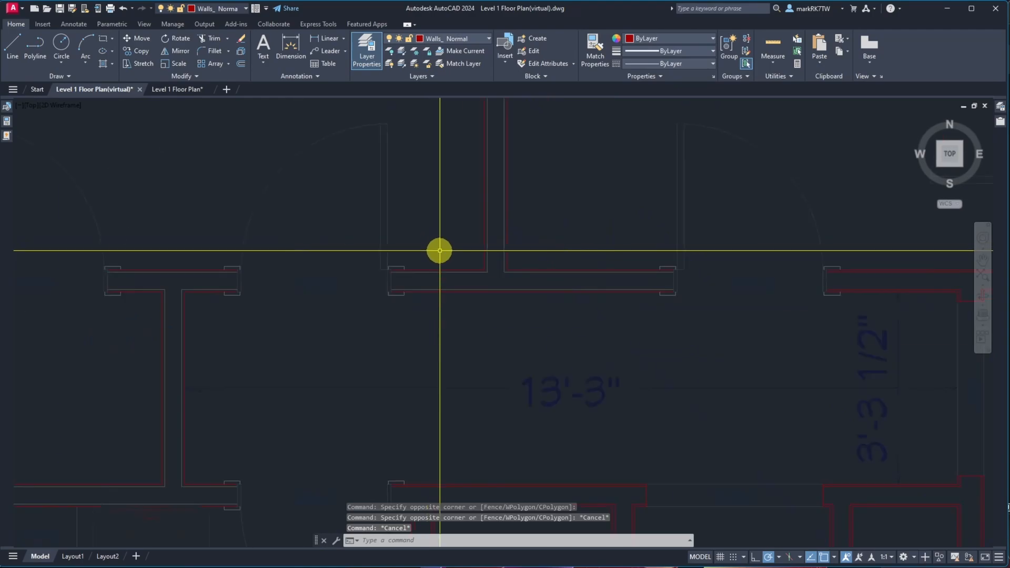
{"action": "scroll", "coordinate": [374, 257], "scroll_direction": "up", "scroll_amount": 3}
{"action": "scroll", "coordinate": [433, 332], "scroll_direction": "down", "scroll_amount": 5}
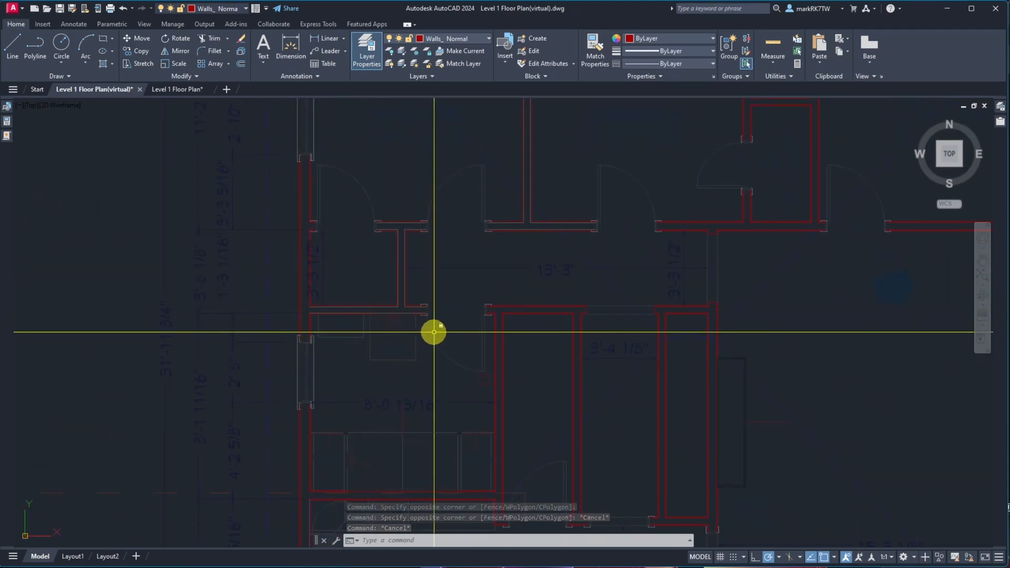
{"action": "scroll", "coordinate": [361, 286], "scroll_direction": "up", "scroll_amount": 6}
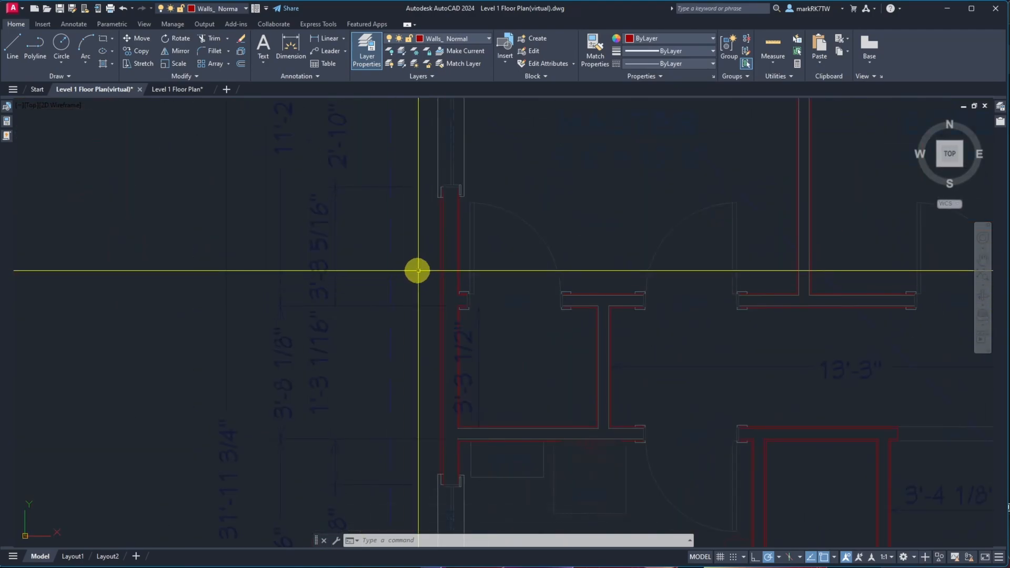
{"action": "scroll", "coordinate": [417, 270], "scroll_direction": "up", "scroll_amount": 2}
{"action": "scroll", "coordinate": [417, 270], "scroll_direction": "down", "scroll_amount": 4}
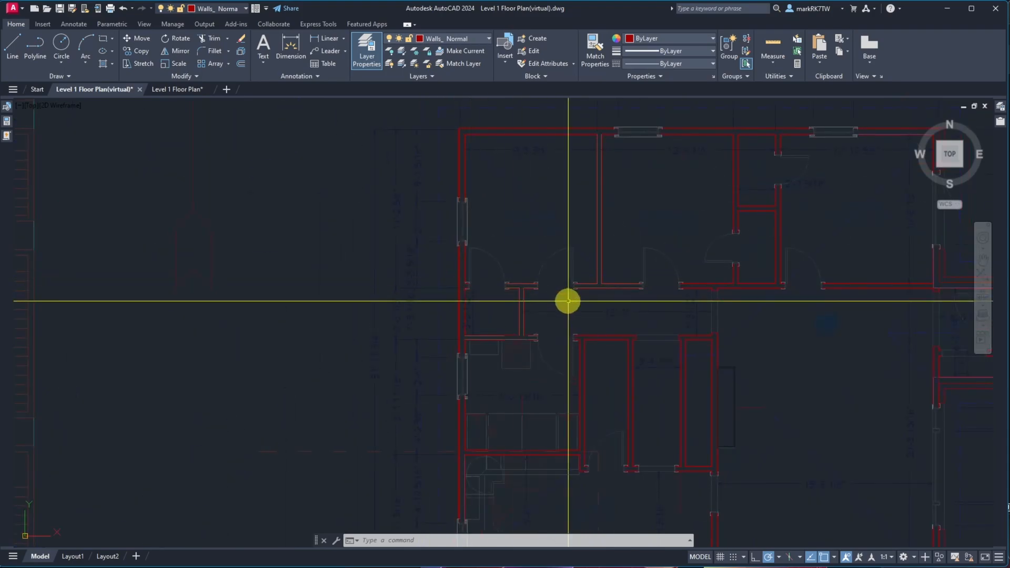
{"action": "scroll", "coordinate": [598, 291], "scroll_direction": "up", "scroll_amount": 6}
{"action": "scroll", "coordinate": [625, 183], "scroll_direction": "down", "scroll_amount": 5}
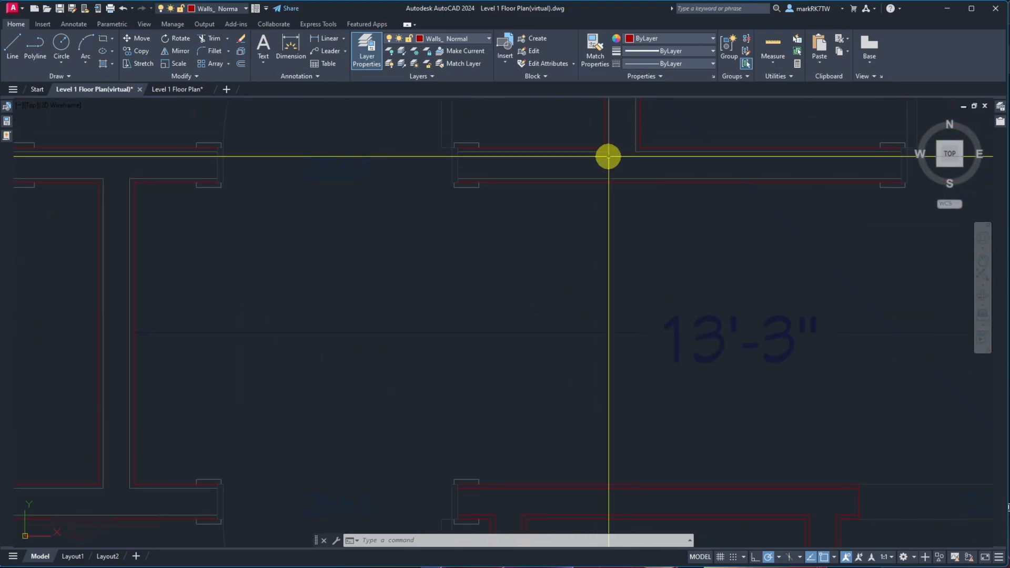
Unisolate the layers to restore the rest of the drawing
{"action": "left_click", "coordinate": [404, 65]}
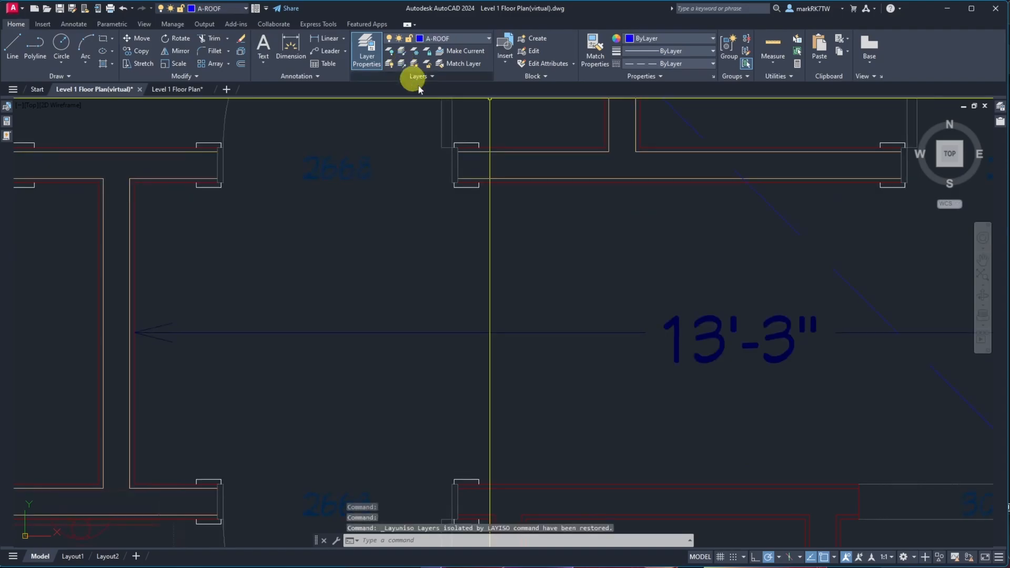
{"action": "scroll", "coordinate": [505, 243], "scroll_direction": "down", "scroll_amount": 3}
{"action": "scroll", "coordinate": [552, 184], "scroll_direction": "up", "scroll_amount": 5}
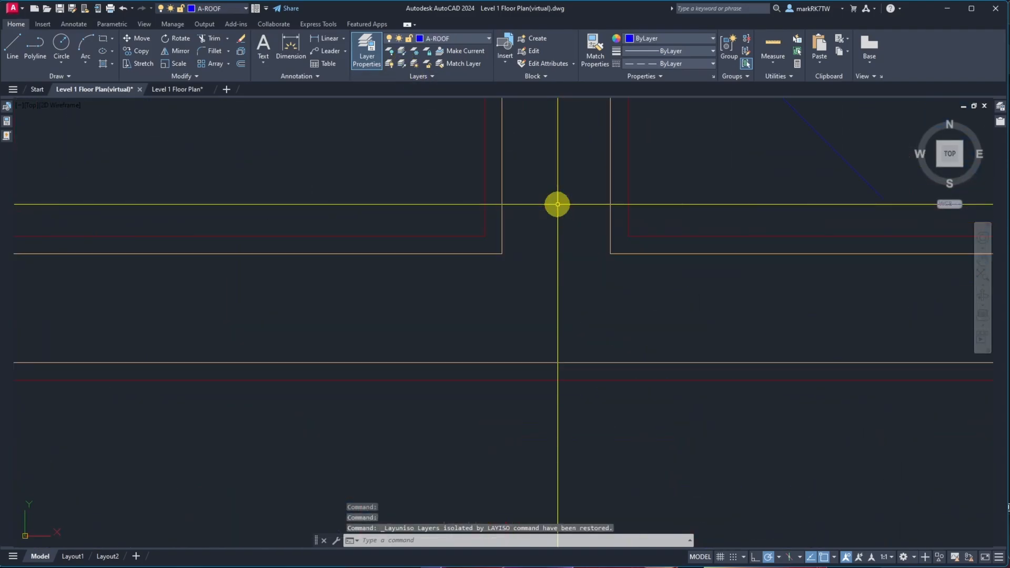
{"action": "scroll", "coordinate": [575, 215], "scroll_direction": "down", "scroll_amount": 5}
{"action": "scroll", "coordinate": [442, 307], "scroll_direction": "up", "scroll_amount": 5}
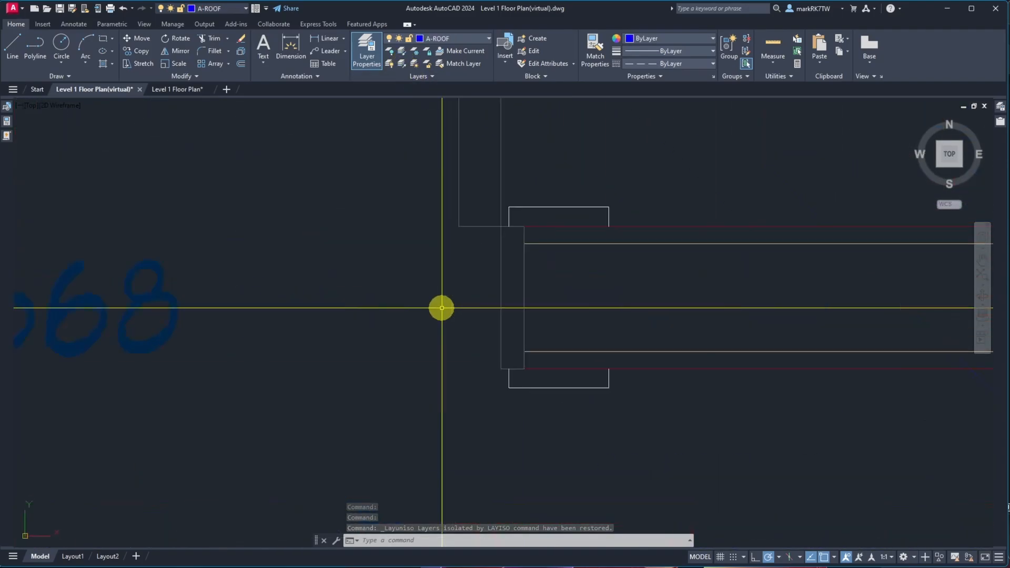
Move the wall line beside the 3'-3 1/2" dimension onto the A-EXTWALL layer
{"action": "scroll", "coordinate": [466, 282], "scroll_direction": "down", "scroll_amount": 5}
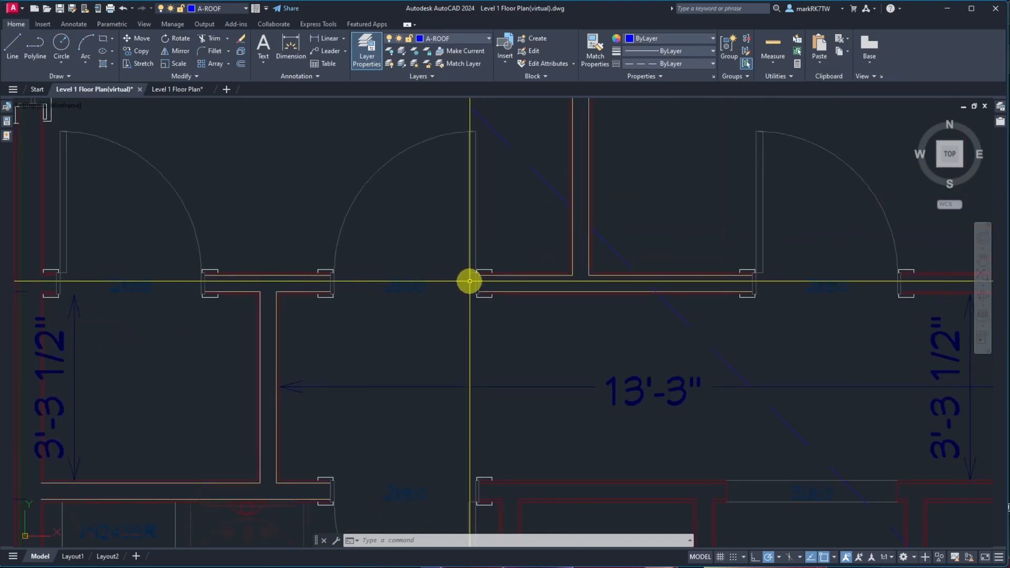
{"action": "scroll", "coordinate": [462, 285], "scroll_direction": "down", "scroll_amount": 5}
{"action": "scroll", "coordinate": [447, 298], "scroll_direction": "up", "scroll_amount": 6}
{"action": "scroll", "coordinate": [352, 305], "scroll_direction": "down", "scroll_amount": 2}
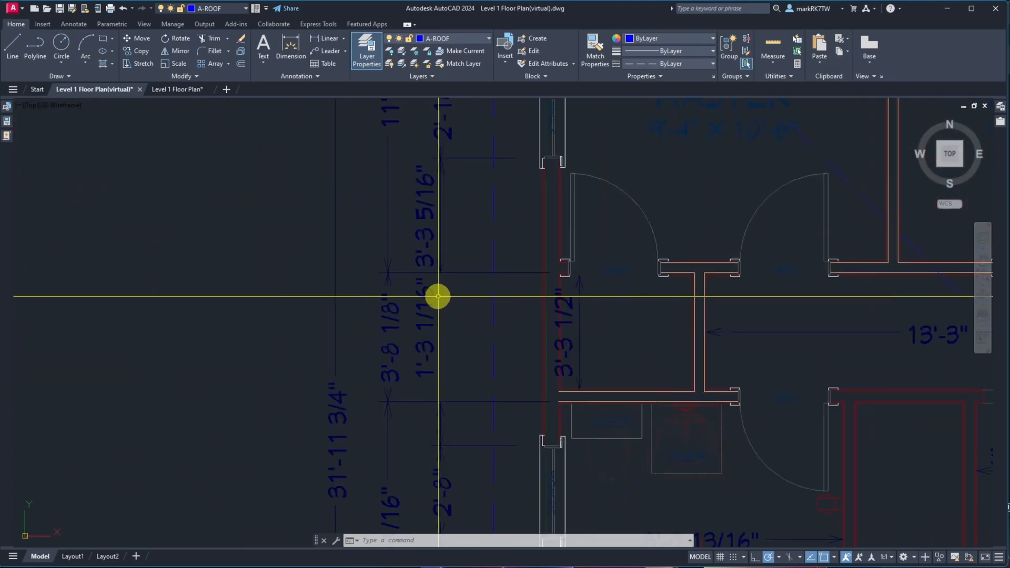
{"action": "scroll", "coordinate": [576, 319], "scroll_direction": "up", "scroll_amount": 2}
{"action": "scroll", "coordinate": [576, 319], "scroll_direction": "up", "scroll_amount": 3}
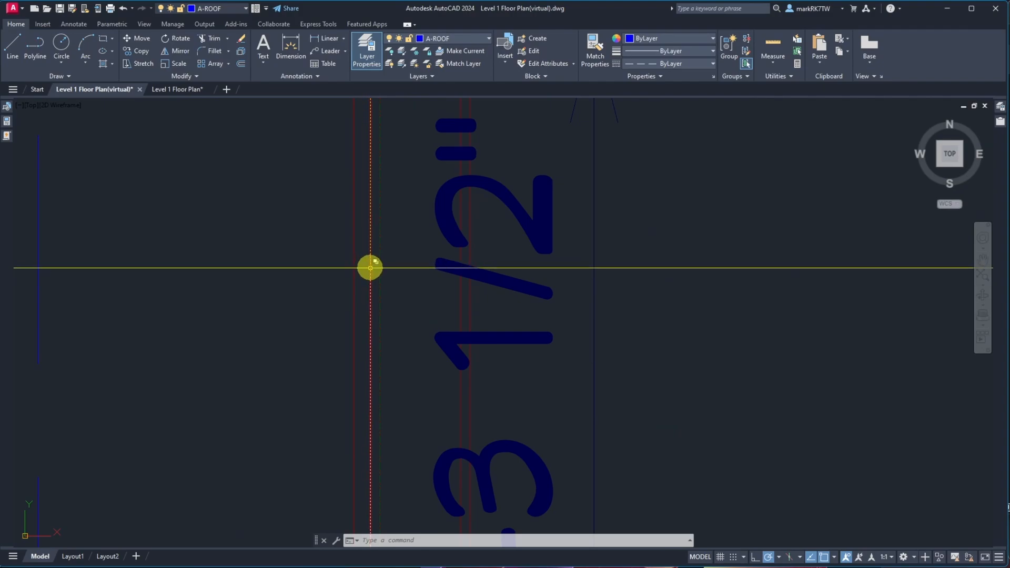
{"action": "left_click", "coordinate": [370, 269]}
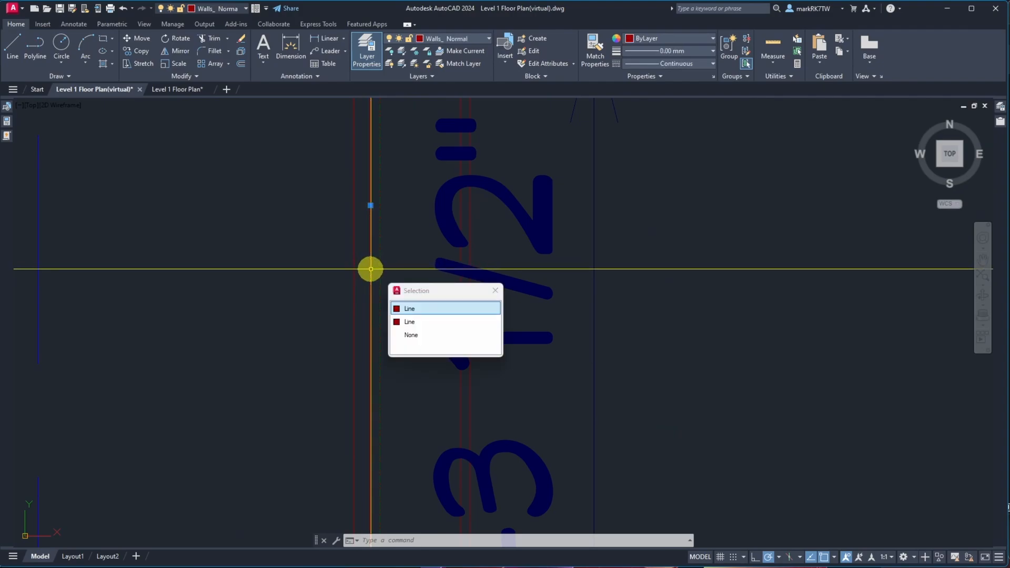
{"action": "left_click", "coordinate": [420, 310]}
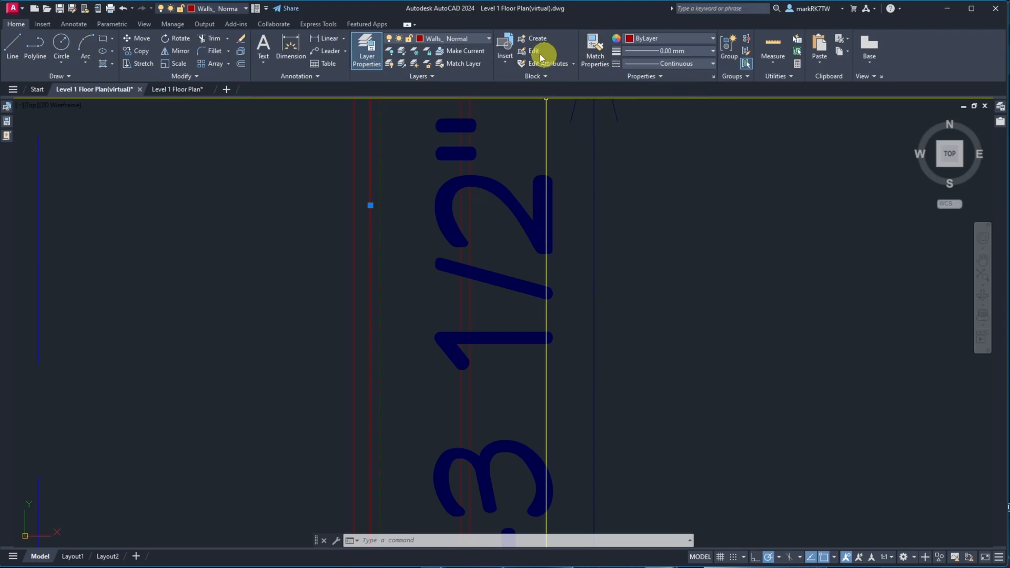
{"action": "left_click", "coordinate": [481, 39]}
{"action": "scroll", "coordinate": [475, 99], "scroll_direction": "up", "scroll_amount": 15}
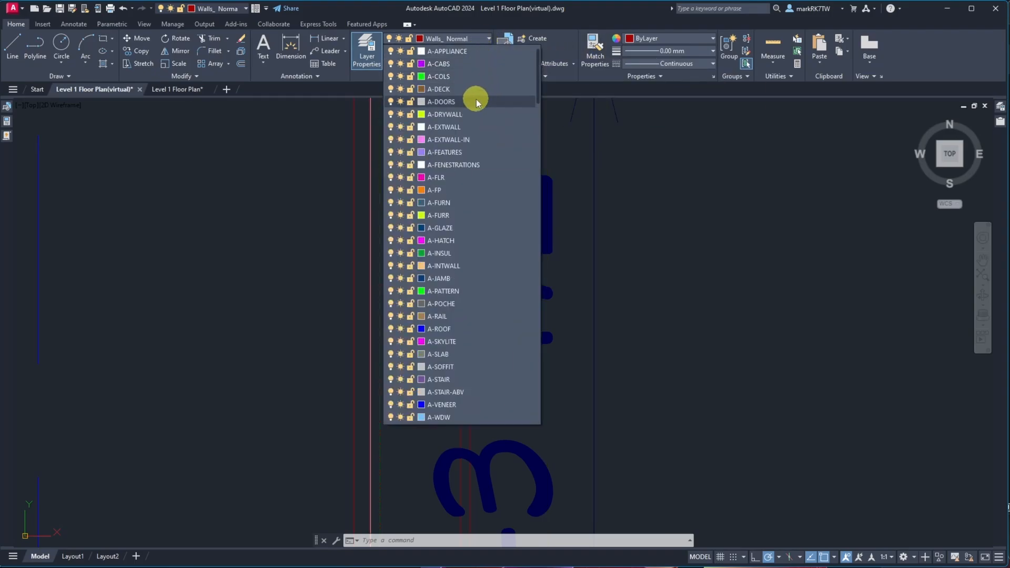
{"action": "left_click", "coordinate": [474, 127]}
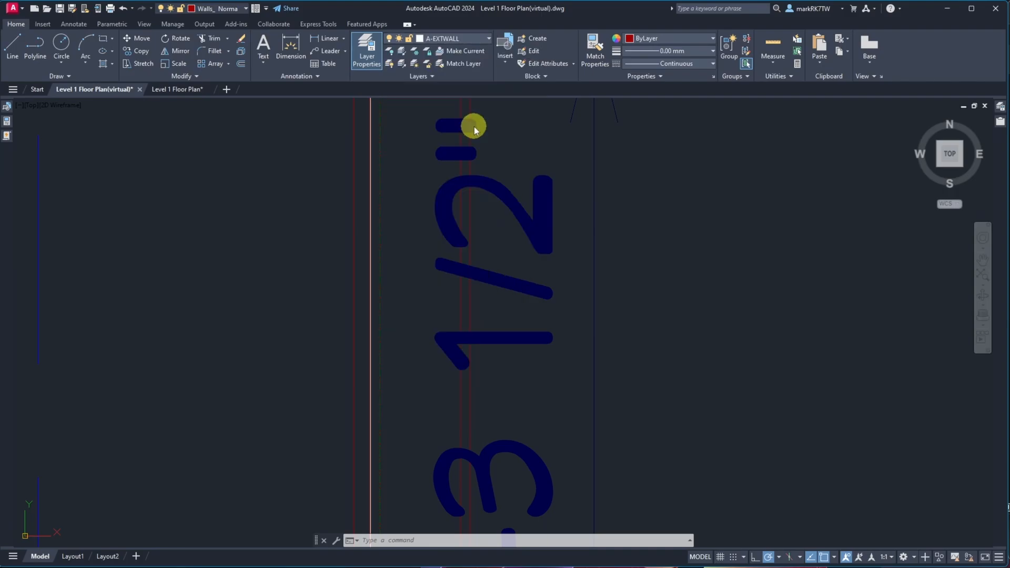
{"action": "left_click", "coordinate": [378, 205]}
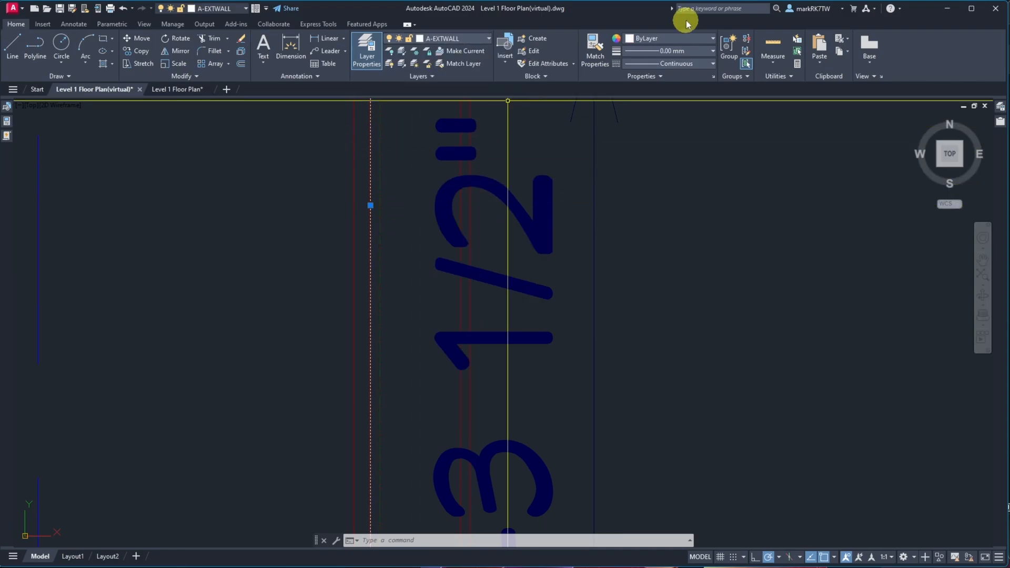
Set that wall line's lineweight and linetype to ByLayer
{"action": "left_click", "coordinate": [713, 50]}
{"action": "left_click_drag", "start_coordinate": [711, 94], "coordinate": [708, 73]}
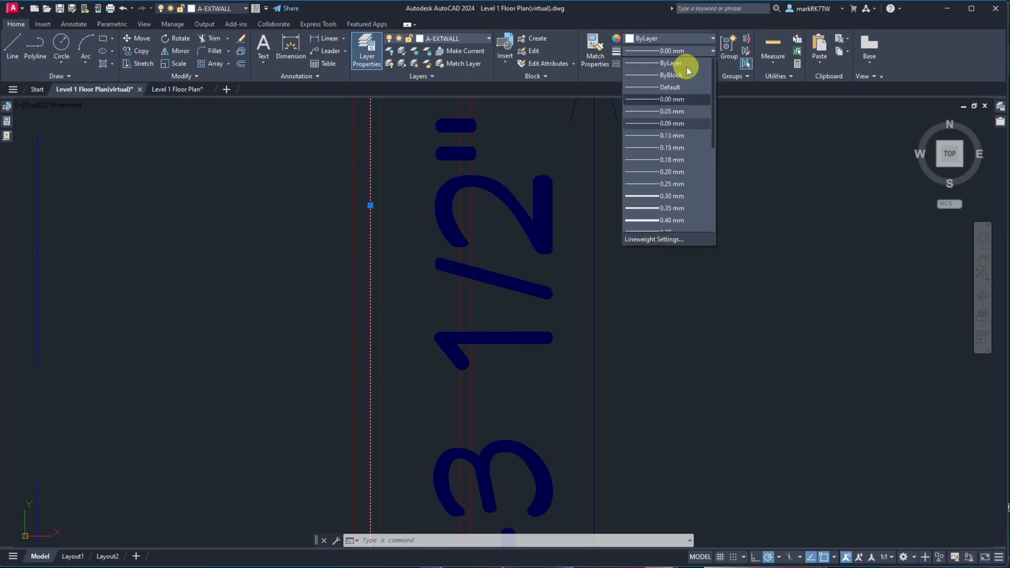
{"action": "left_click", "coordinate": [679, 63]}
{"action": "left_click", "coordinate": [695, 64]}
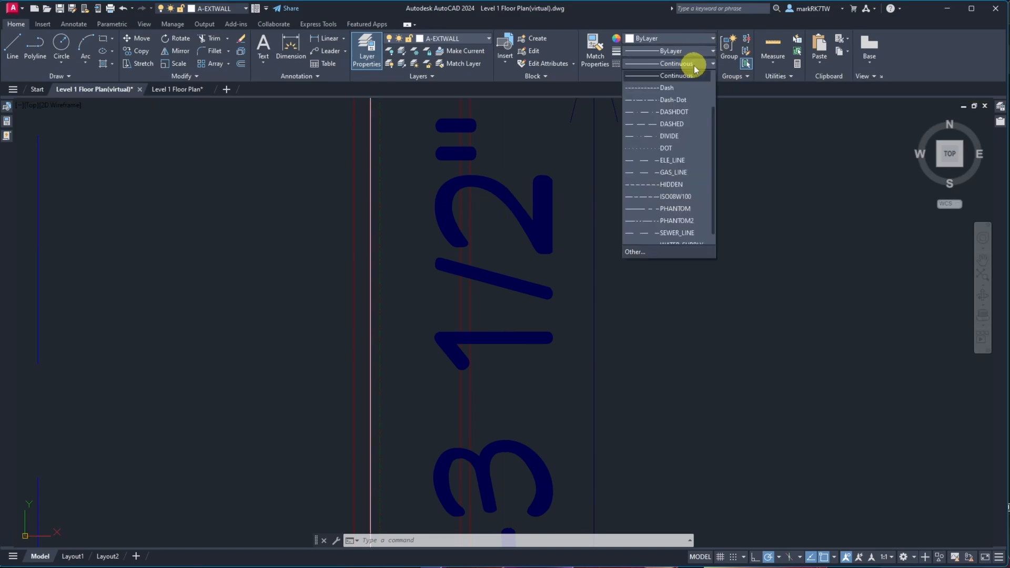
{"action": "left_click_drag", "start_coordinate": [712, 108], "coordinate": [708, 70]}
{"action": "left_click", "coordinate": [678, 76]}
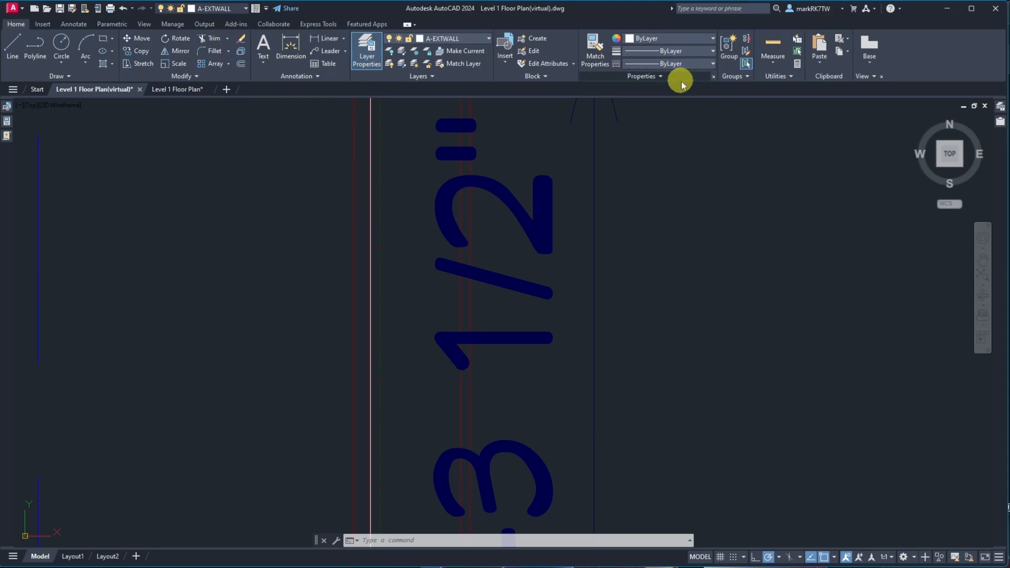
{"action": "key", "text": "Escape"}
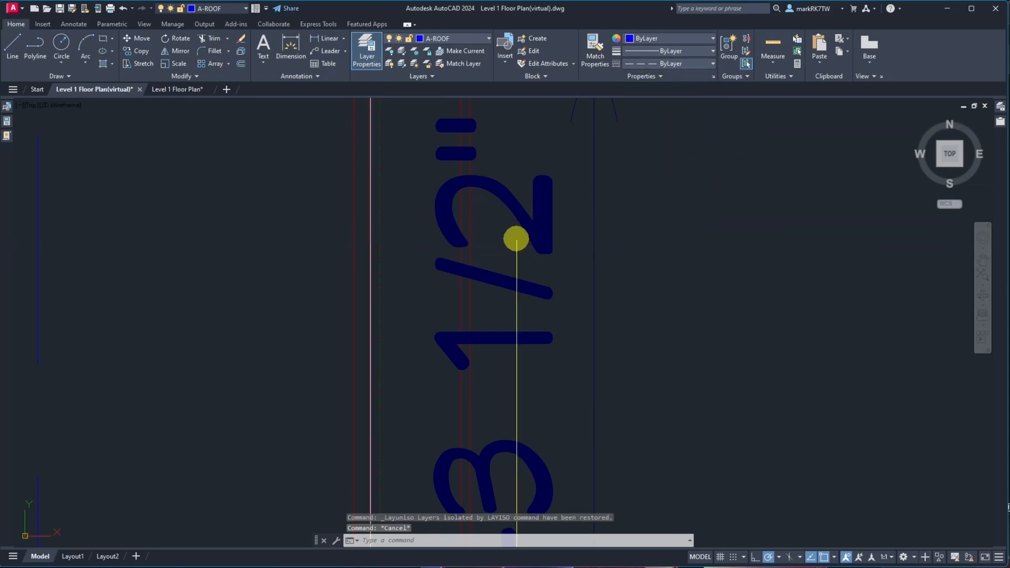
{"action": "scroll", "coordinate": [507, 237], "scroll_direction": "down", "scroll_amount": 14}
{"action": "scroll", "coordinate": [509, 236], "scroll_direction": "up", "scroll_amount": 2}
{"action": "scroll", "coordinate": [512, 236], "scroll_direction": "up", "scroll_amount": 8}
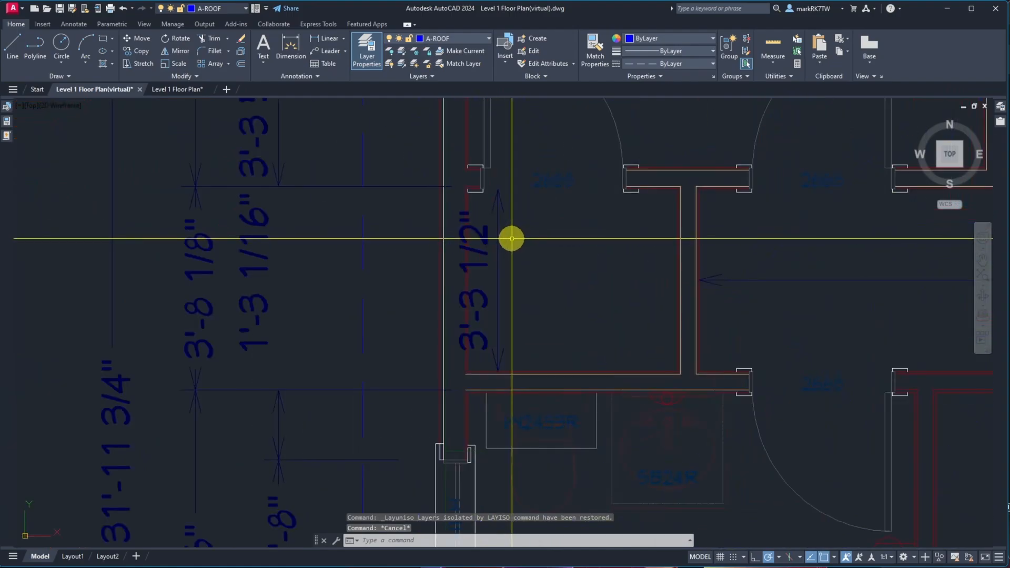
{"action": "scroll", "coordinate": [475, 285], "scroll_direction": "down", "scroll_amount": 6}
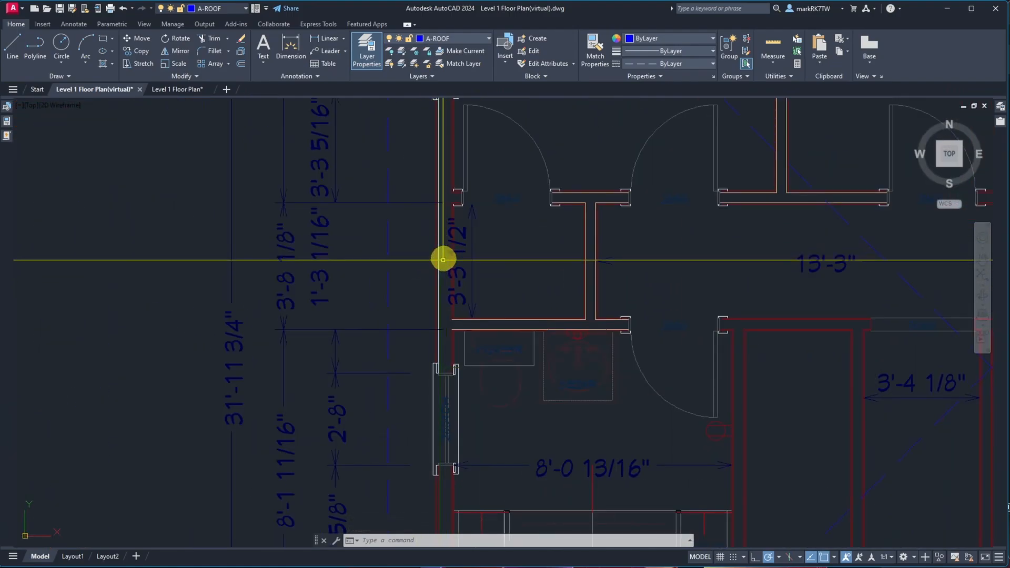
Use Match Properties to copy the corrected wall line's properties onto the top exterior wall line and the office's east wall line
{"action": "type", "text": "ma"}
{"action": "key", "text": "Return"}
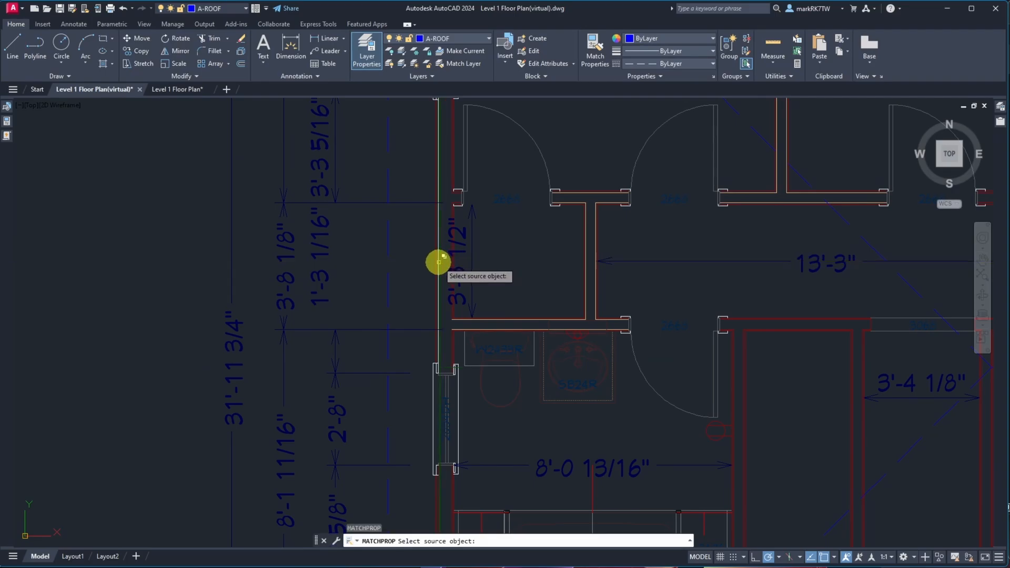
{"action": "left_click", "coordinate": [437, 264]}
{"action": "scroll", "coordinate": [438, 315], "scroll_direction": "down", "scroll_amount": 4}
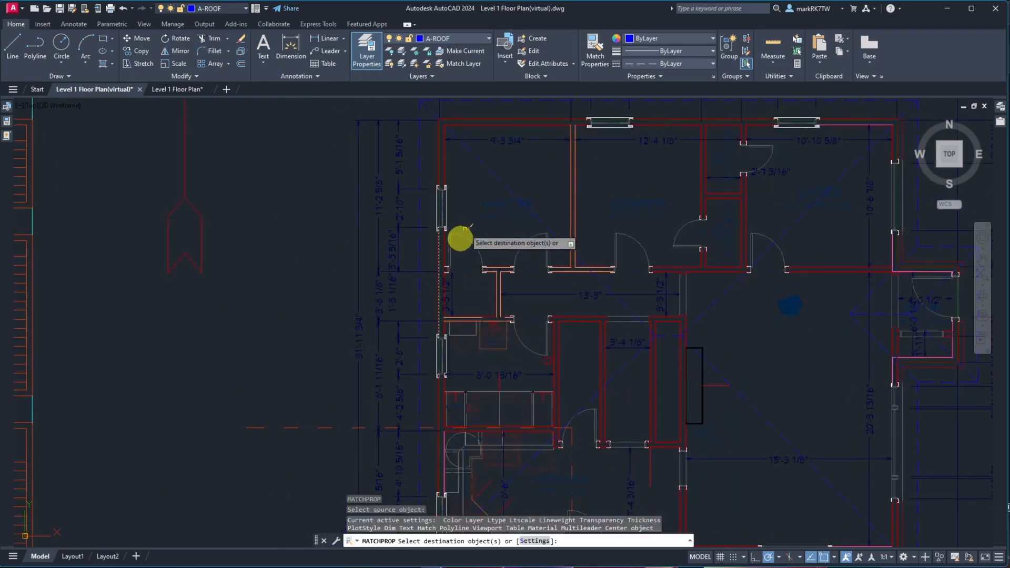
{"action": "scroll", "coordinate": [482, 120], "scroll_direction": "up", "scroll_amount": 5}
{"action": "left_click", "coordinate": [481, 126]}
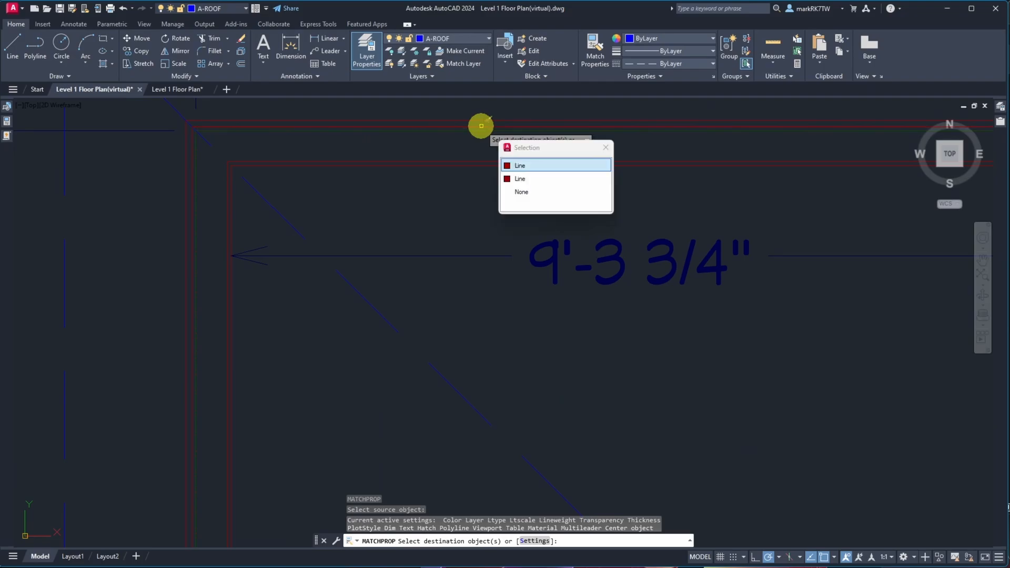
{"action": "left_click", "coordinate": [533, 166]}
{"action": "scroll", "coordinate": [415, 210], "scroll_direction": "down", "scroll_amount": 5}
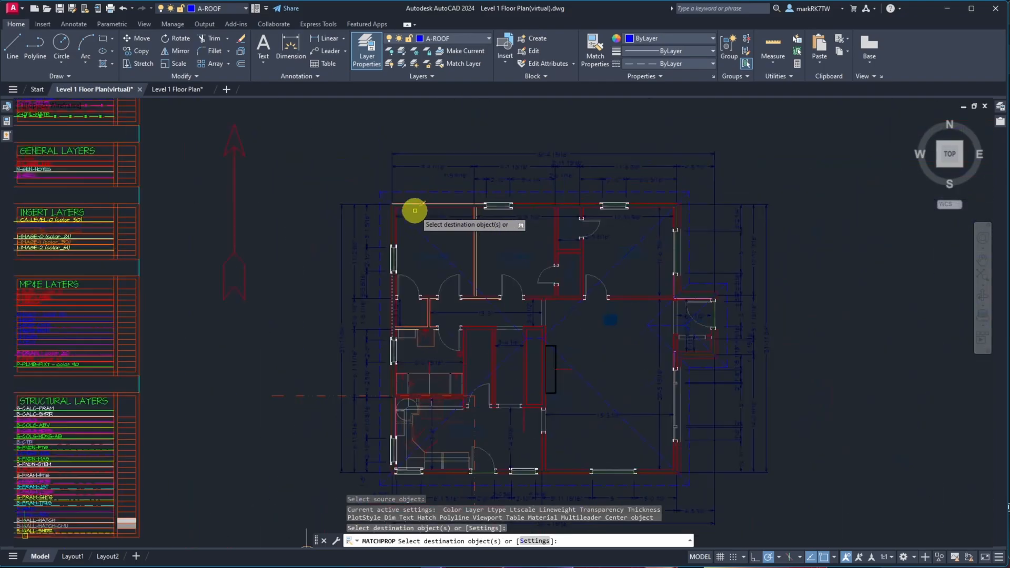
{"action": "scroll", "coordinate": [711, 233], "scroll_direction": "up", "scroll_amount": 5}
{"action": "scroll", "coordinate": [467, 153], "scroll_direction": "up", "scroll_amount": 5}
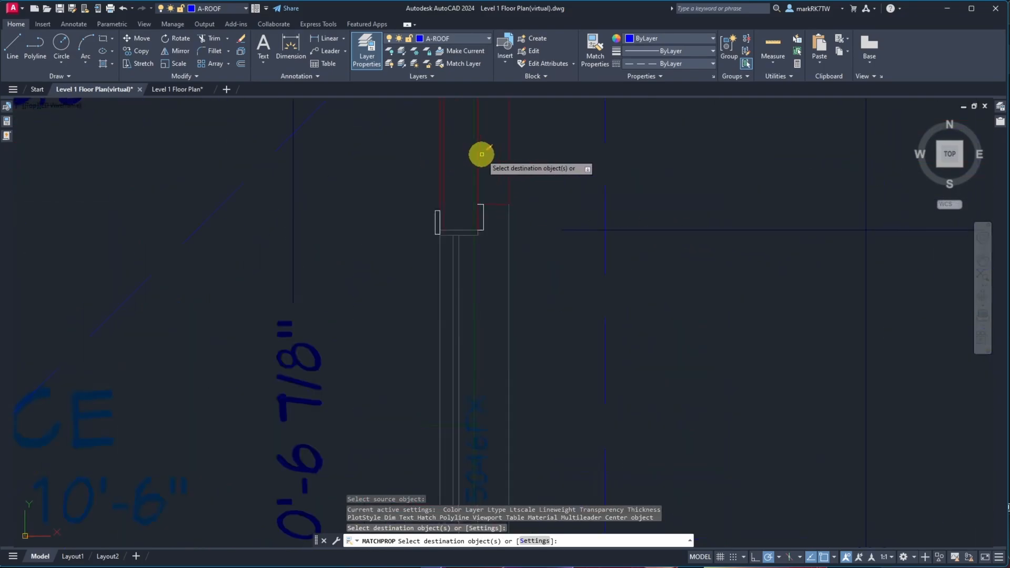
{"action": "left_click", "coordinate": [460, 171]}
{"action": "scroll", "coordinate": [462, 170], "scroll_direction": "down", "scroll_amount": 5}
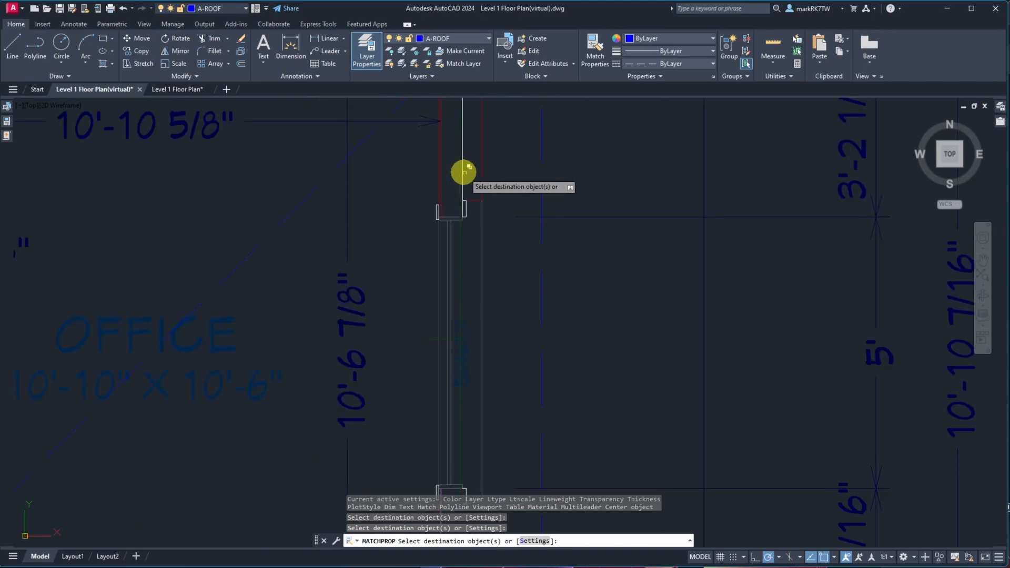
{"action": "scroll", "coordinate": [490, 213], "scroll_direction": "up", "scroll_amount": 3}
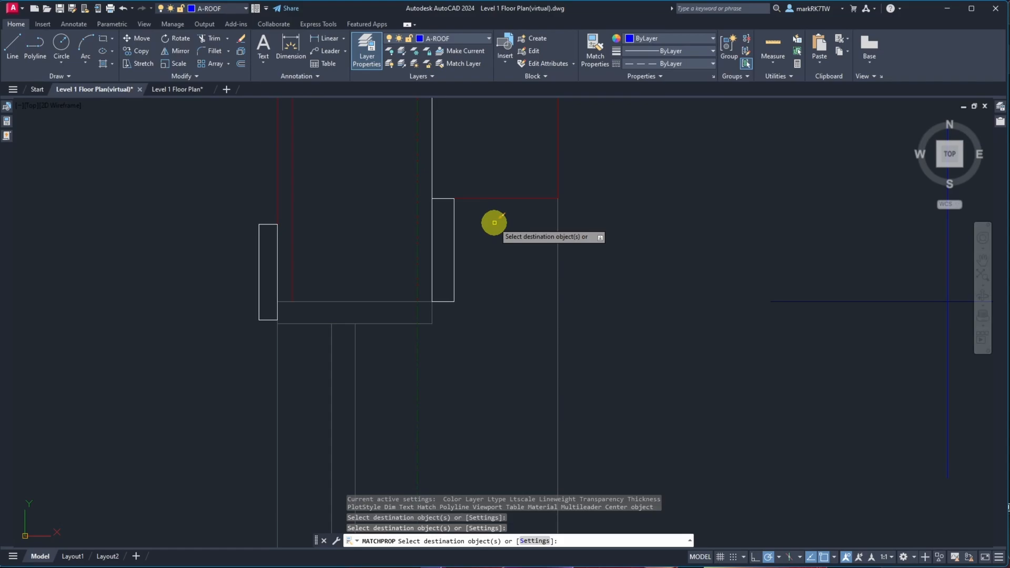
{"action": "key", "text": "Escape"}
{"action": "scroll", "coordinate": [415, 321], "scroll_direction": "down", "scroll_amount": 3}
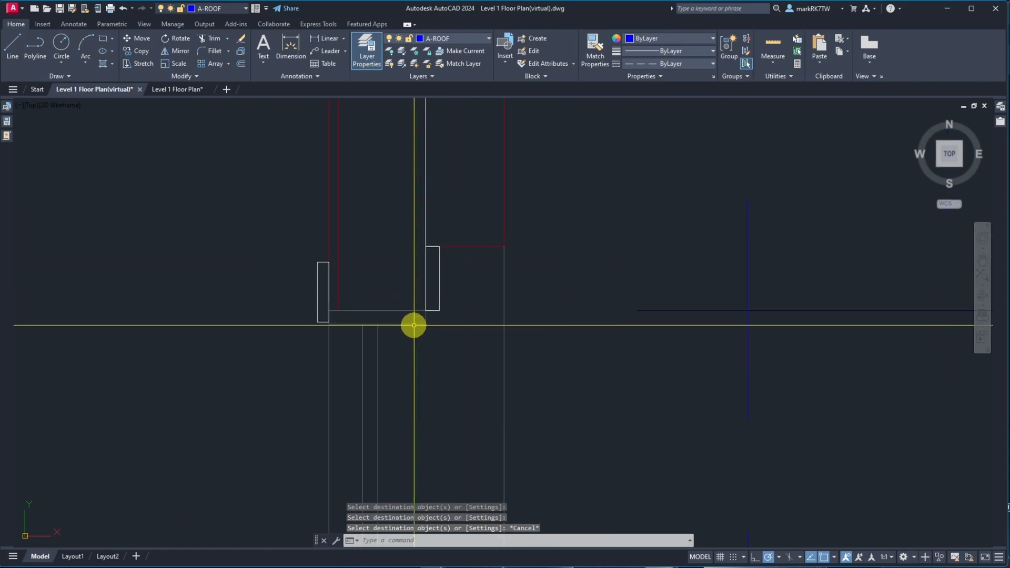
{"action": "scroll", "coordinate": [415, 316], "scroll_direction": "up", "scroll_amount": 5}
{"action": "type", "text": "dist"}
{"action": "key", "text": "Return"}
{"action": "left_click", "coordinate": [417, 303]}
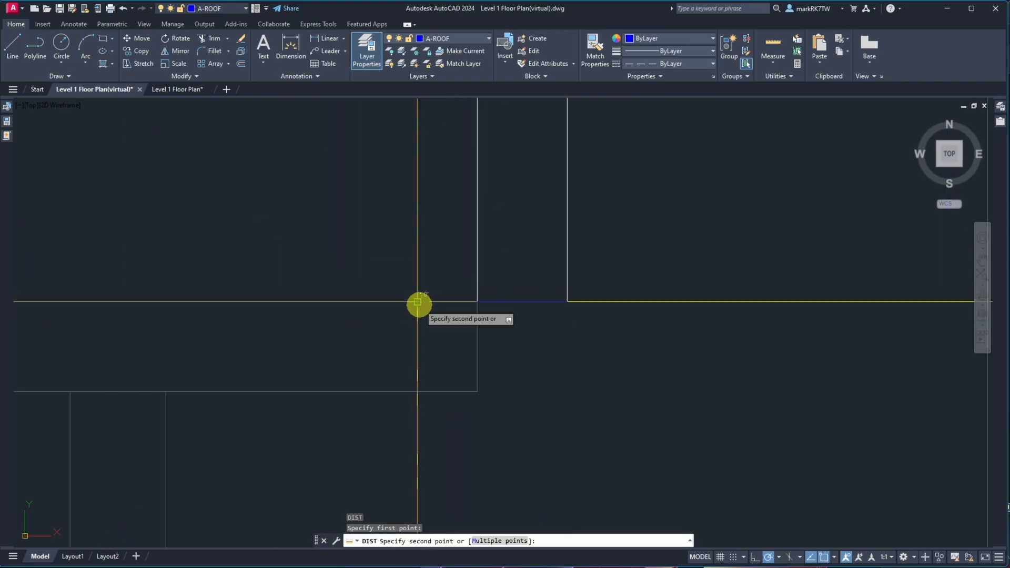
{"action": "scroll", "coordinate": [414, 302], "scroll_direction": "up", "scroll_amount": 3}
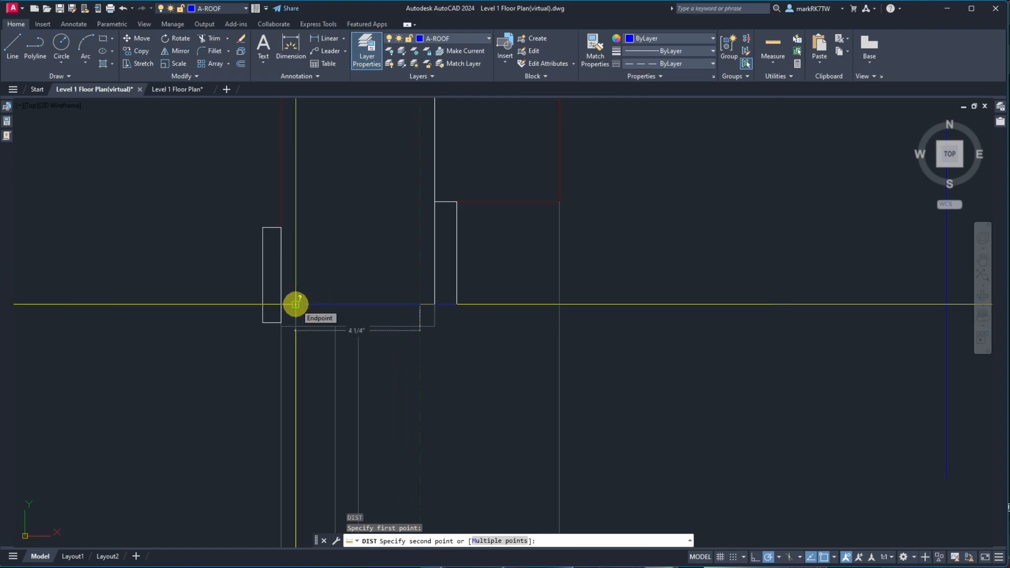
{"action": "key", "text": "Escape"}
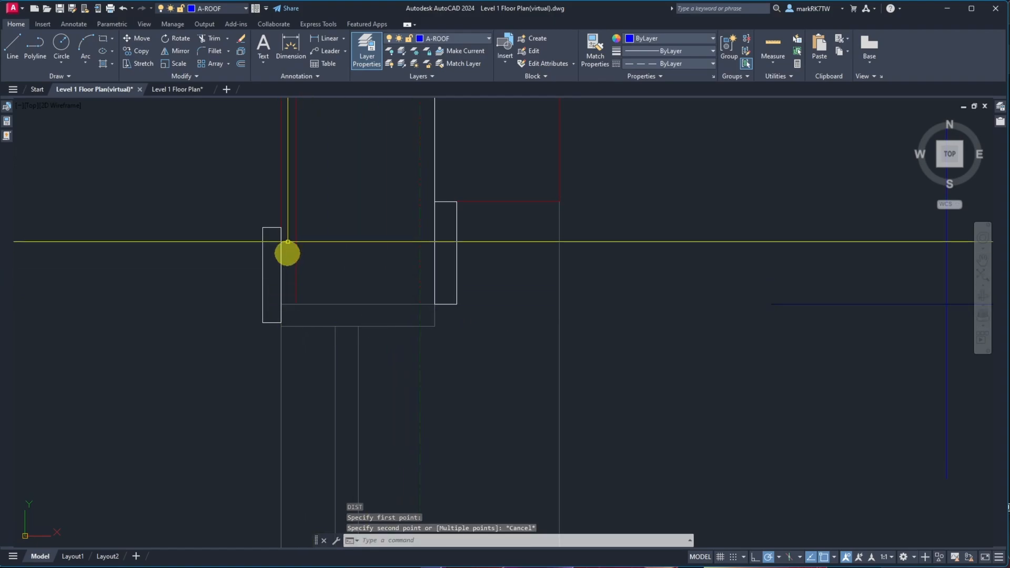
Select the short wall line at the office wall's lower corner and move it onto the A-DRYWALL layer
{"action": "left_click", "coordinate": [279, 210]}
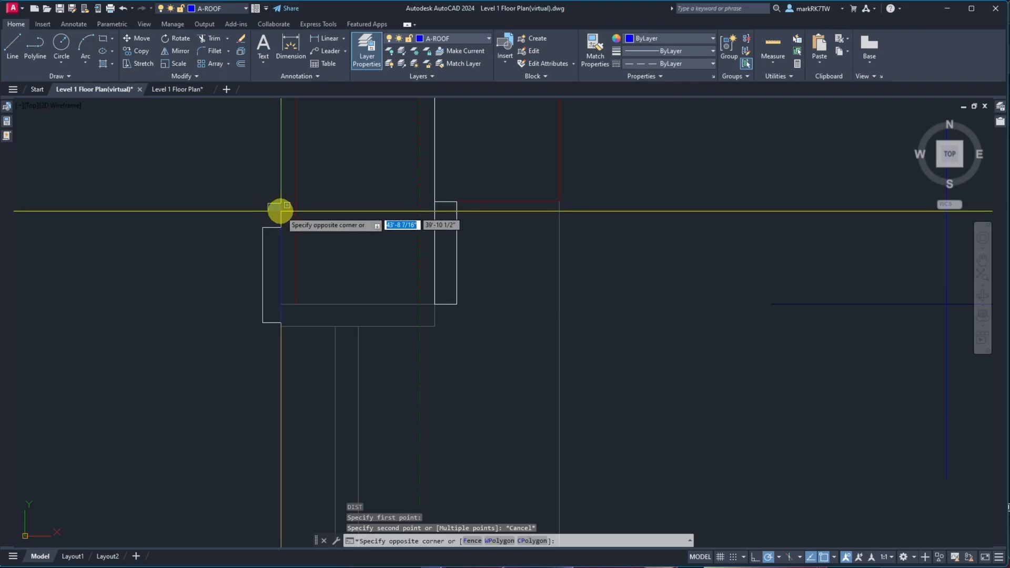
{"action": "left_click", "coordinate": [282, 214]}
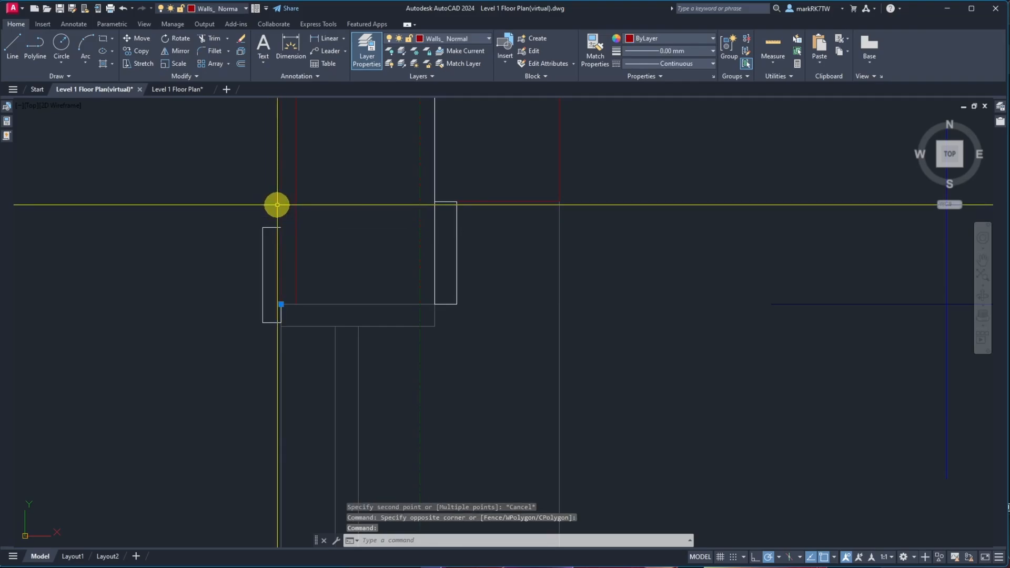
{"action": "left_click", "coordinate": [480, 40]}
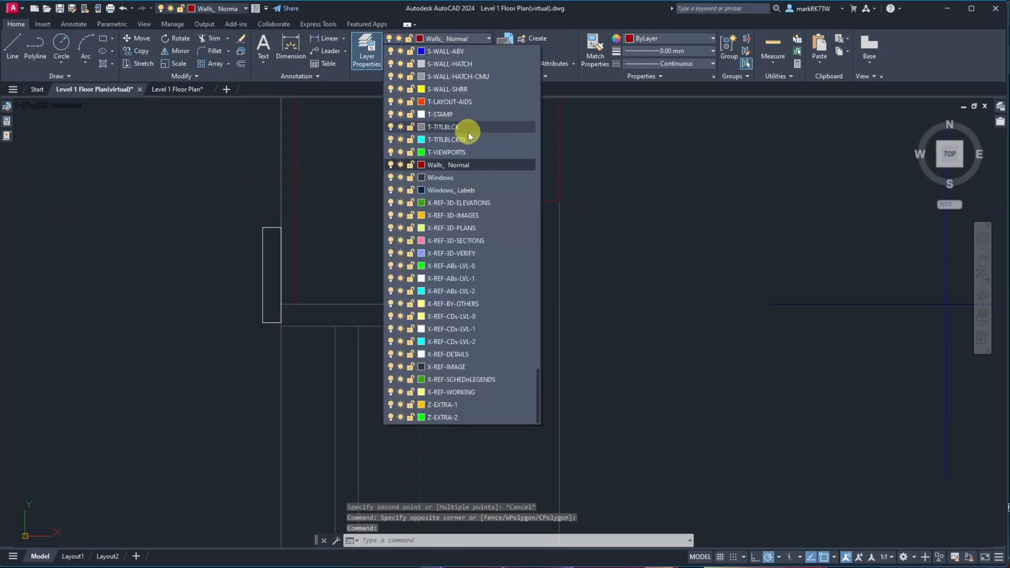
{"action": "key", "text": "a"}
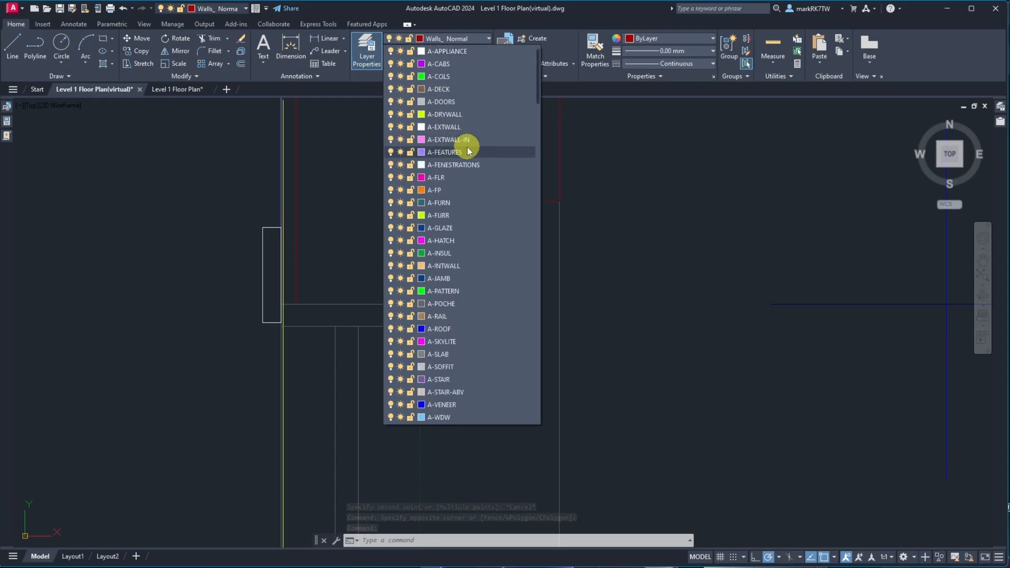
{"action": "left_click", "coordinate": [458, 114]}
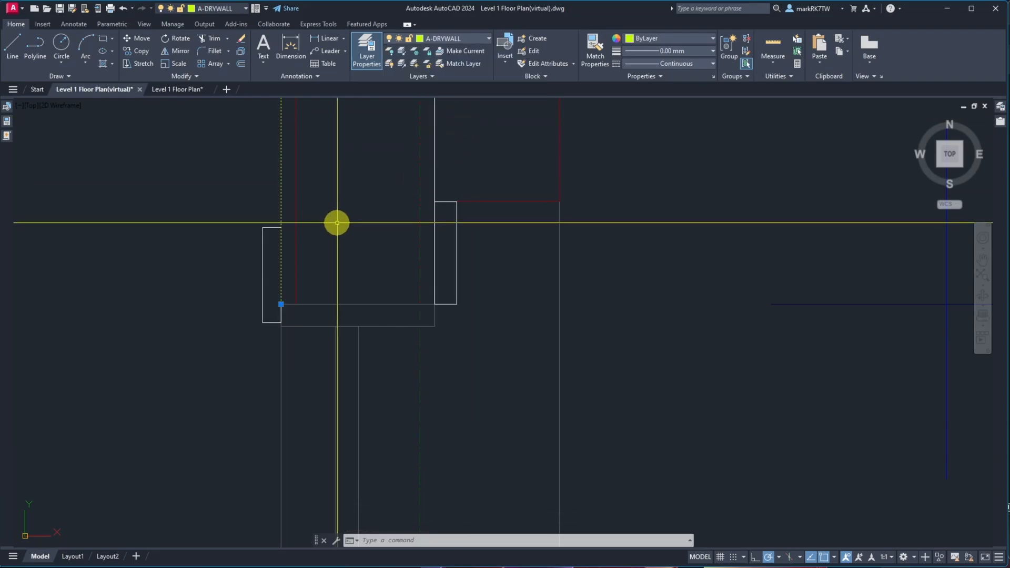
{"action": "key", "text": "Escape"}
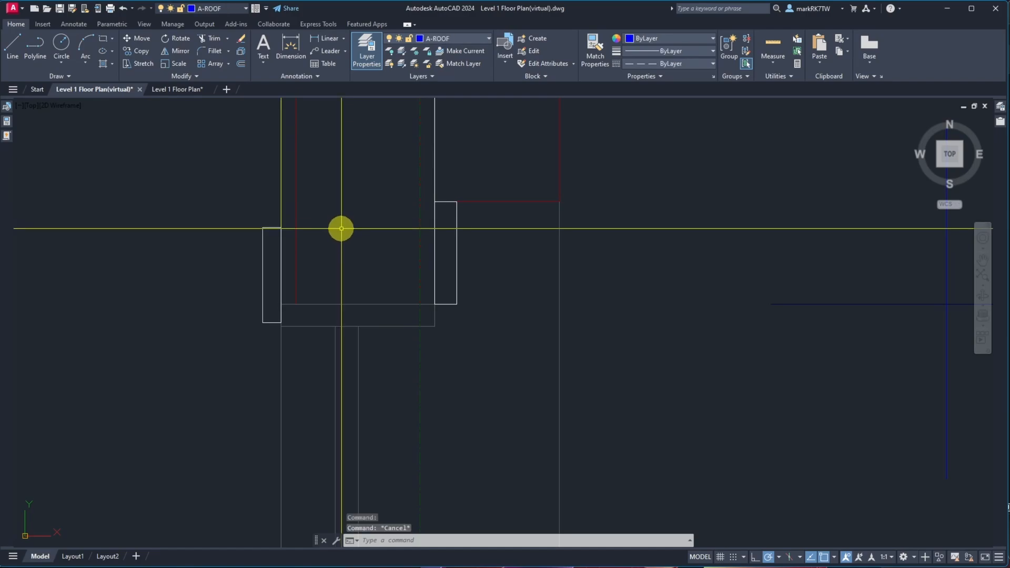
Delete the duplicate Walls_ Normal line along the office's east wall
{"action": "left_click", "coordinate": [295, 223]}
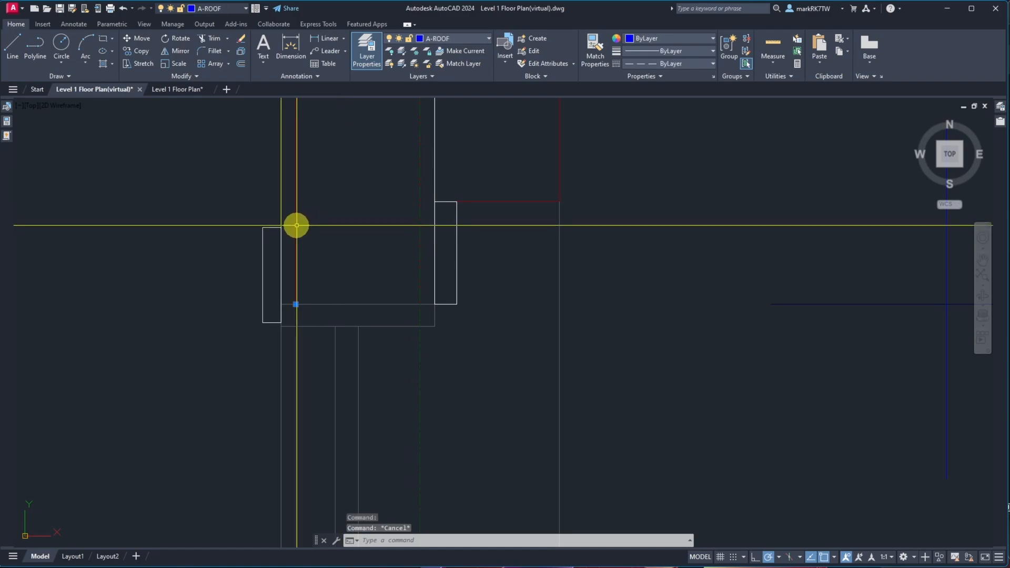
{"action": "scroll", "coordinate": [330, 249], "scroll_direction": "down", "scroll_amount": 5}
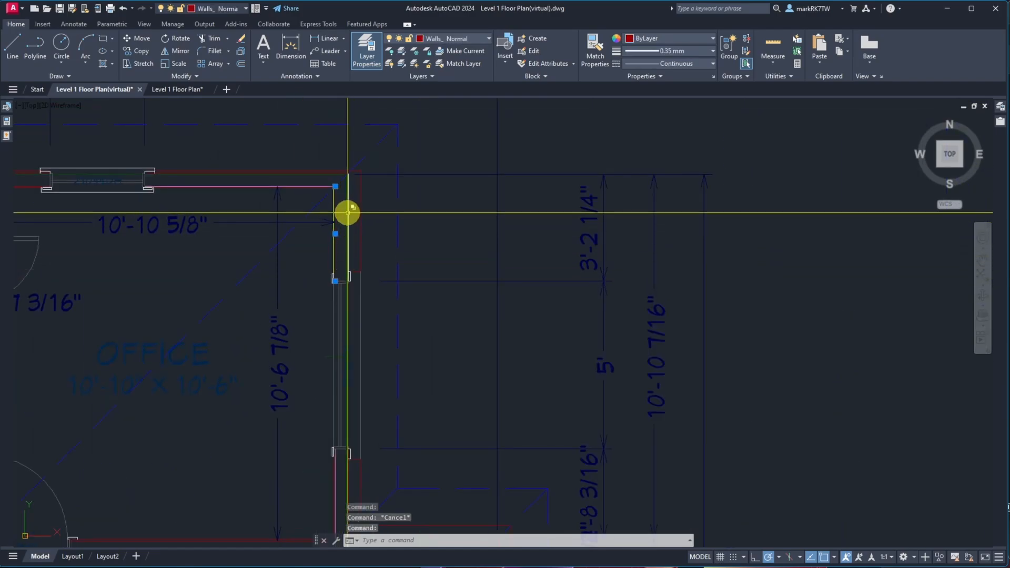
{"action": "key", "text": "Delete"}
Chamfer the office's east wall line and top wall line into a sharp corner with zero chamfer distances
{"action": "scroll", "coordinate": [342, 210], "scroll_direction": "up", "scroll_amount": 4}
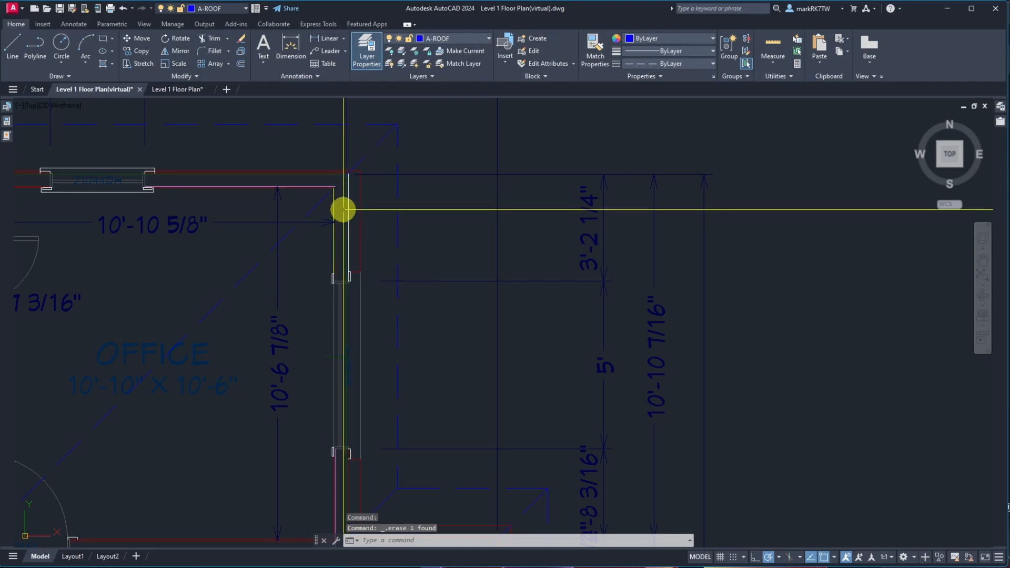
{"action": "scroll", "coordinate": [340, 196], "scroll_direction": "down", "scroll_amount": 4}
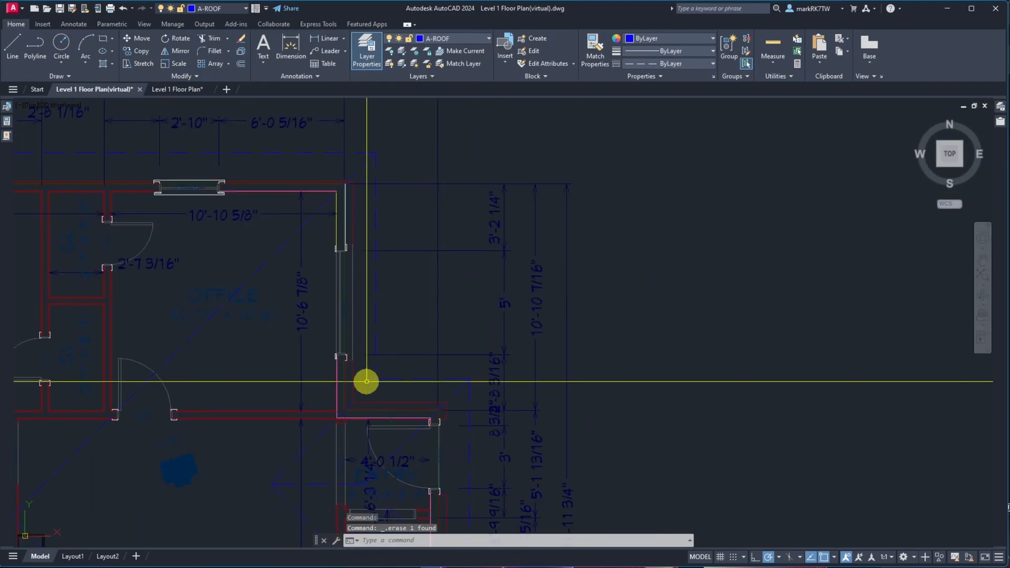
{"action": "scroll", "coordinate": [339, 377], "scroll_direction": "up", "scroll_amount": 5}
{"action": "type", "text": "cha"}
{"action": "key", "text": "Return"}
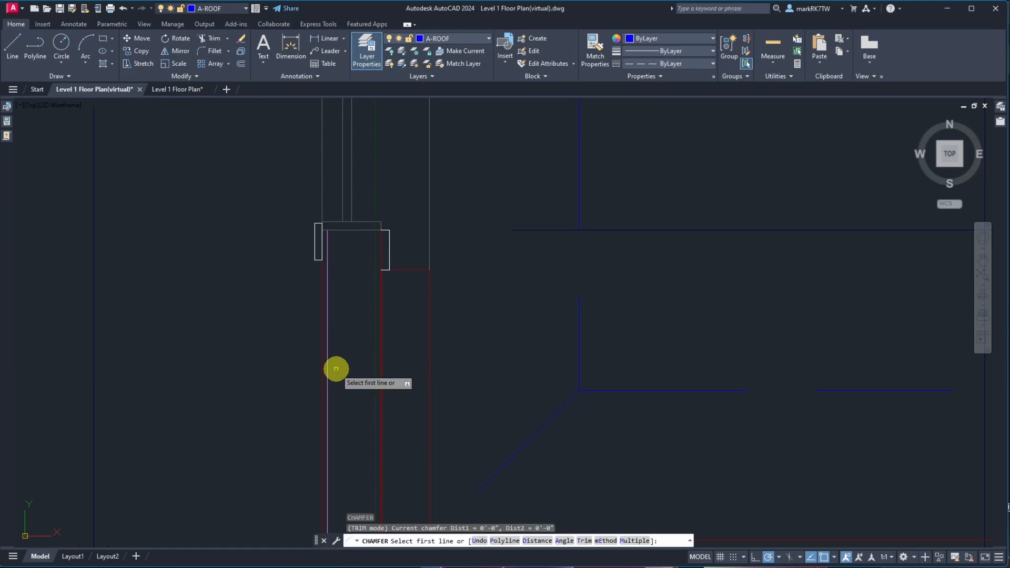
{"action": "left_click", "coordinate": [326, 376]}
{"action": "scroll", "coordinate": [338, 274], "scroll_direction": "down", "scroll_amount": 5}
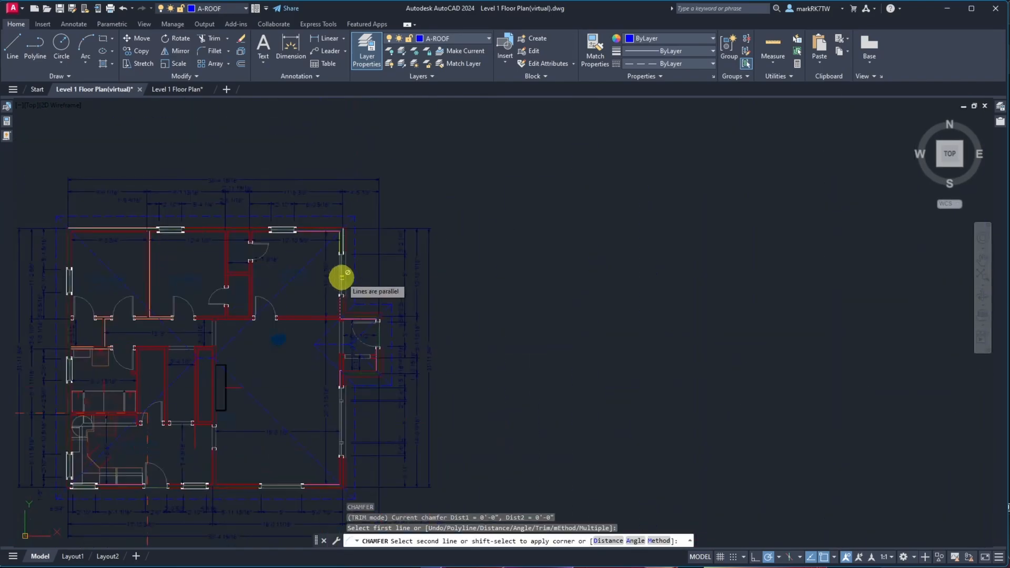
{"action": "scroll", "coordinate": [337, 227], "scroll_direction": "up", "scroll_amount": 5}
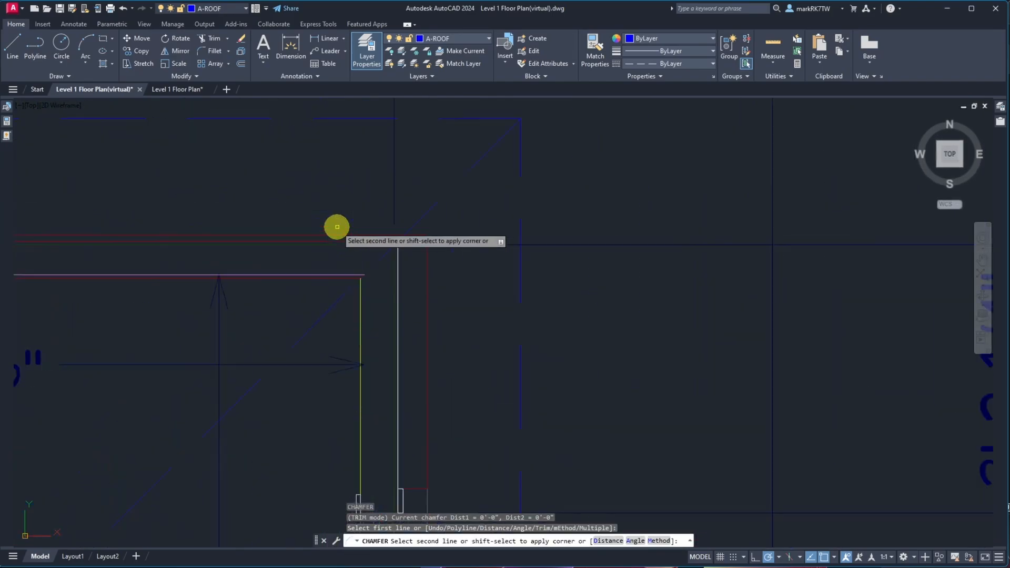
{"action": "left_click", "coordinate": [343, 274]}
{"action": "scroll", "coordinate": [342, 260], "scroll_direction": "down", "scroll_amount": 6}
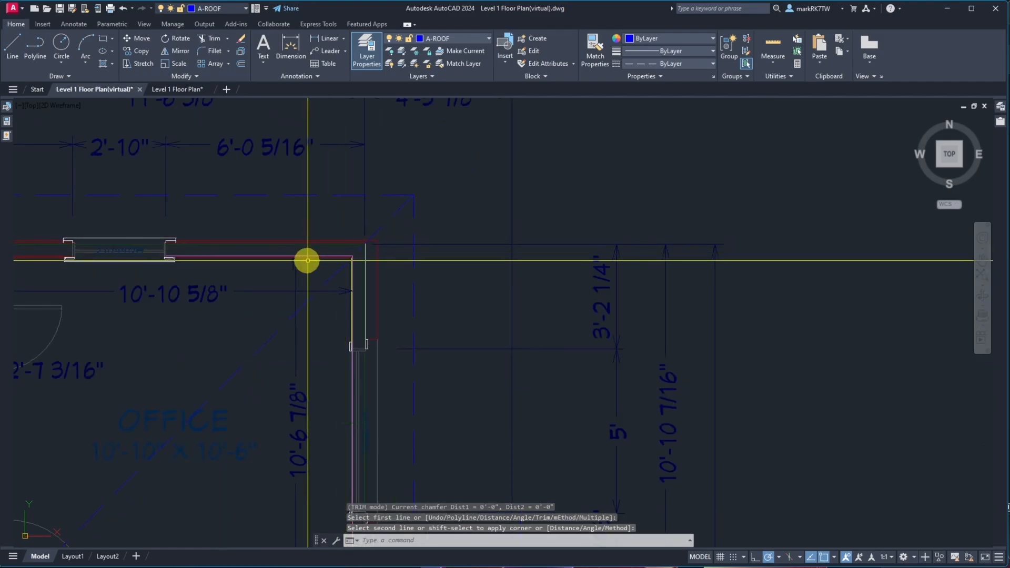
{"action": "scroll", "coordinate": [115, 274], "scroll_direction": "up", "scroll_amount": 6}
Repeat Chamfer to join another wall line with the top exterior wall line beside the 10'-10 5/8" dimension
{"action": "scroll", "coordinate": [117, 271], "scroll_direction": "down", "scroll_amount": 6}
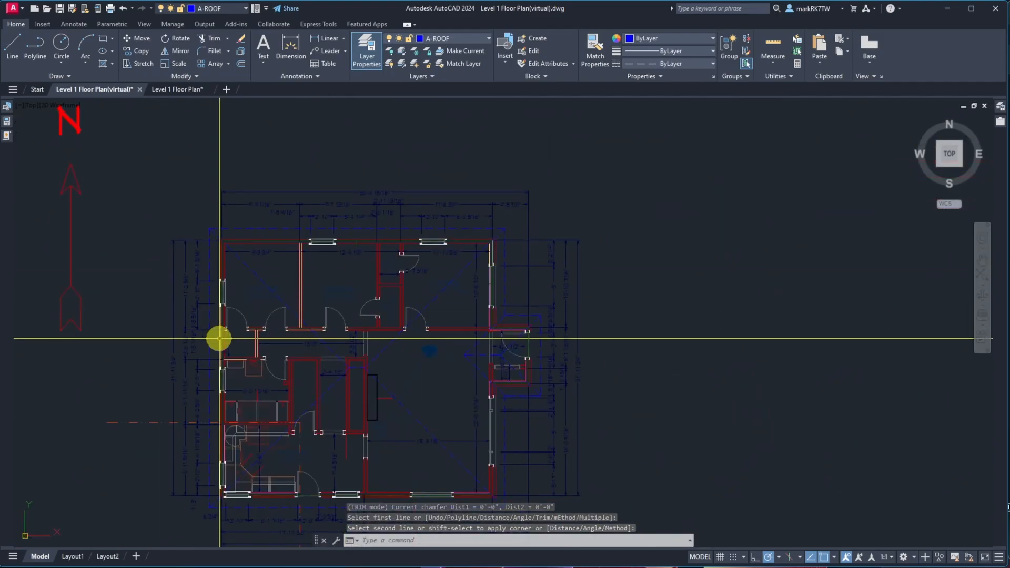
{"action": "scroll", "coordinate": [224, 419], "scroll_direction": "up", "scroll_amount": 3}
{"action": "scroll", "coordinate": [224, 420], "scroll_direction": "up", "scroll_amount": 5}
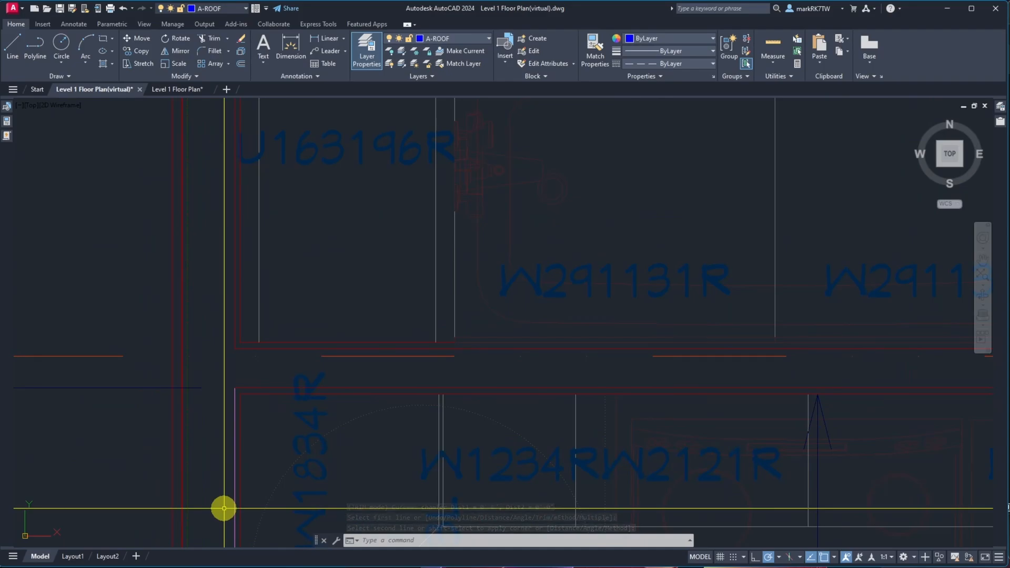
{"action": "key", "text": "Return"}
{"action": "left_click", "coordinate": [233, 506]}
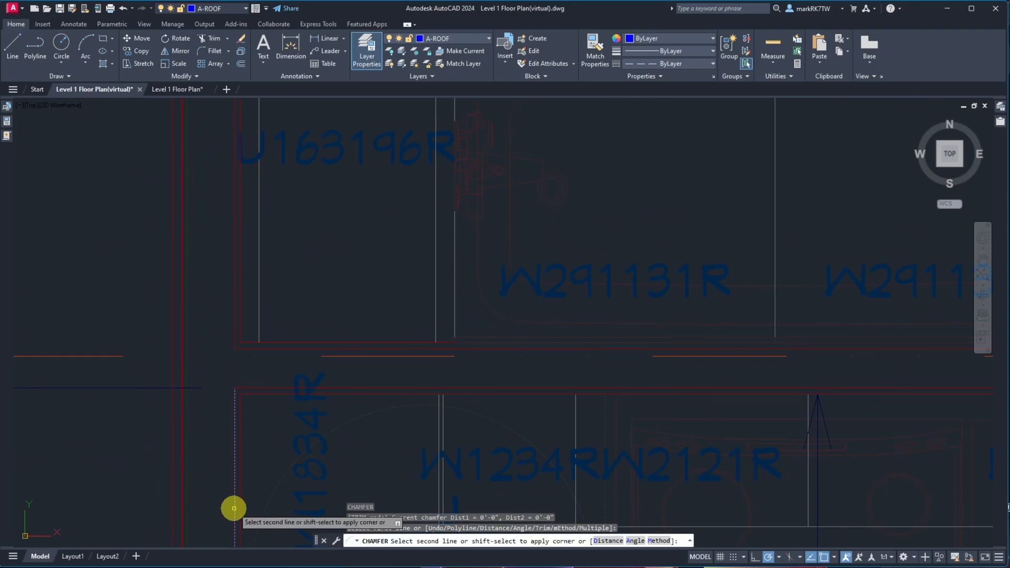
{"action": "scroll", "coordinate": [226, 447], "scroll_direction": "down", "scroll_amount": 5}
{"action": "scroll", "coordinate": [584, 218], "scroll_direction": "up", "scroll_amount": 5}
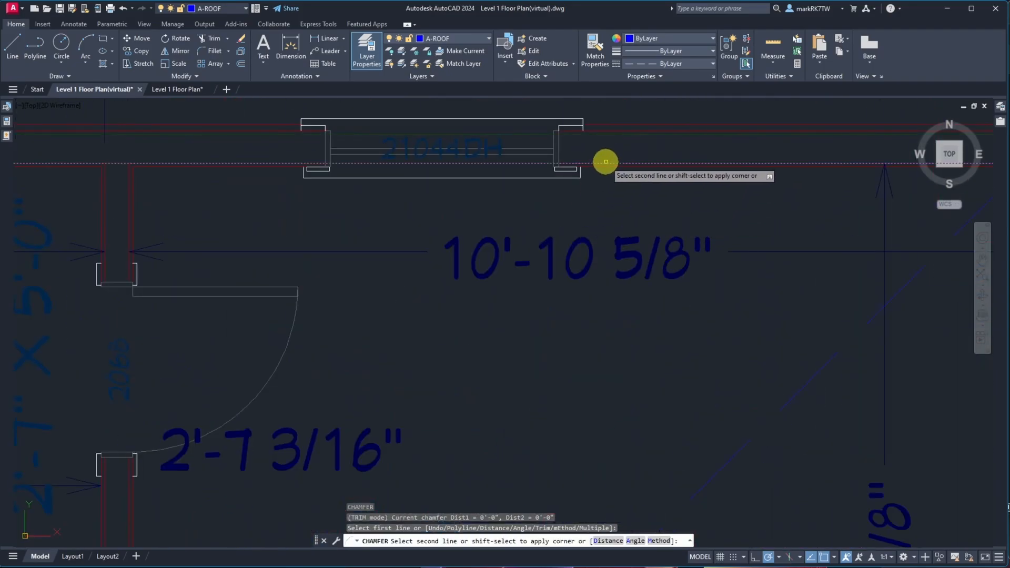
{"action": "left_click", "coordinate": [604, 163]}
Inspect the wall corners around the bedrooms and along the plan's lower edge
{"action": "scroll", "coordinate": [603, 160], "scroll_direction": "down", "scroll_amount": 4}
{"action": "scroll", "coordinate": [413, 179], "scroll_direction": "down", "scroll_amount": 3}
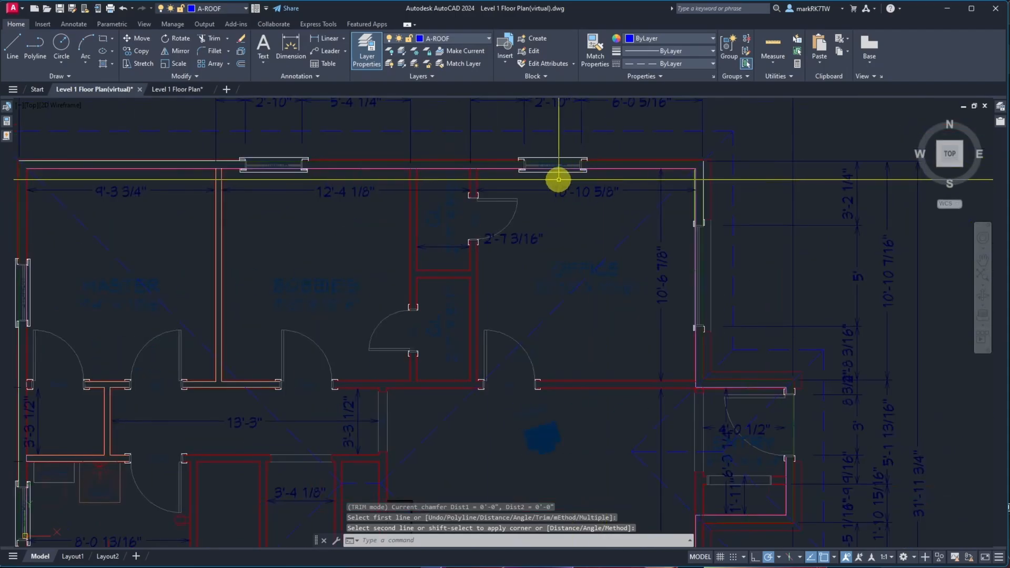
{"action": "scroll", "coordinate": [103, 238], "scroll_direction": "down", "scroll_amount": 2}
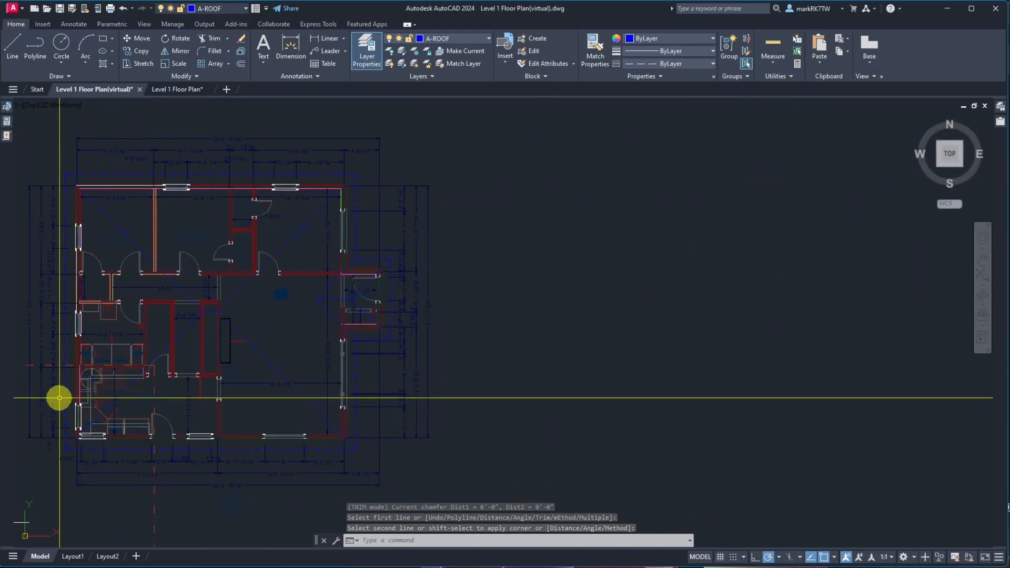
{"action": "scroll", "coordinate": [75, 266], "scroll_direction": "up", "scroll_amount": 6}
{"action": "scroll", "coordinate": [187, 252], "scroll_direction": "down", "scroll_amount": 3}
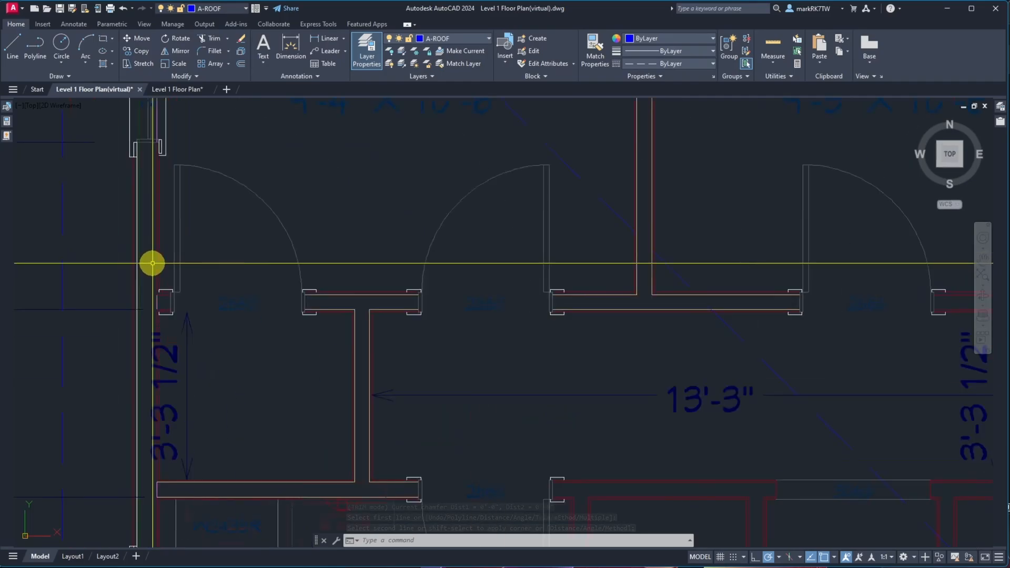
{"action": "scroll", "coordinate": [142, 200], "scroll_direction": "down", "scroll_amount": 3}
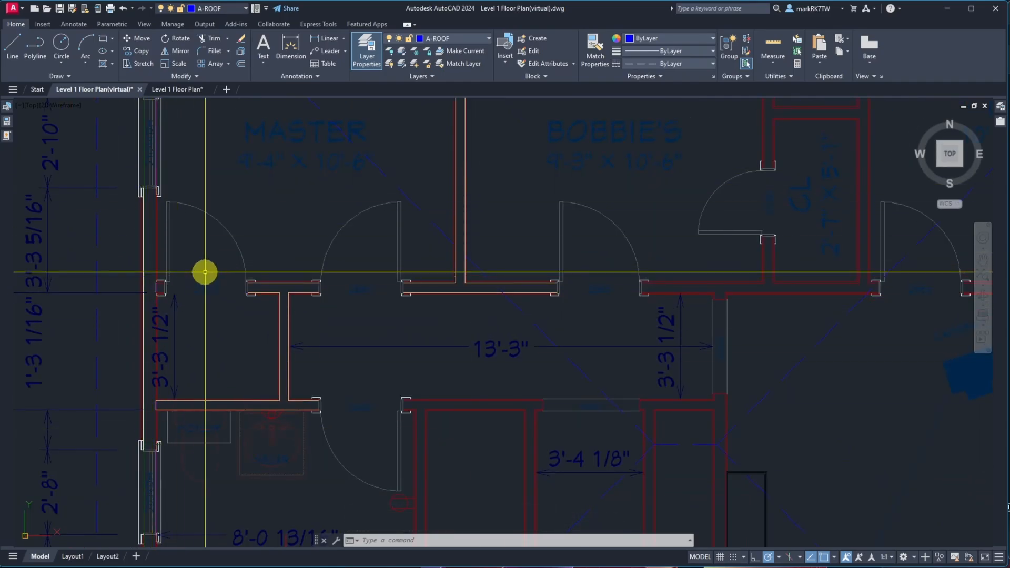
{"action": "scroll", "coordinate": [203, 271], "scroll_direction": "down", "scroll_amount": 5}
{"action": "scroll", "coordinate": [193, 457], "scroll_direction": "up", "scroll_amount": 5}
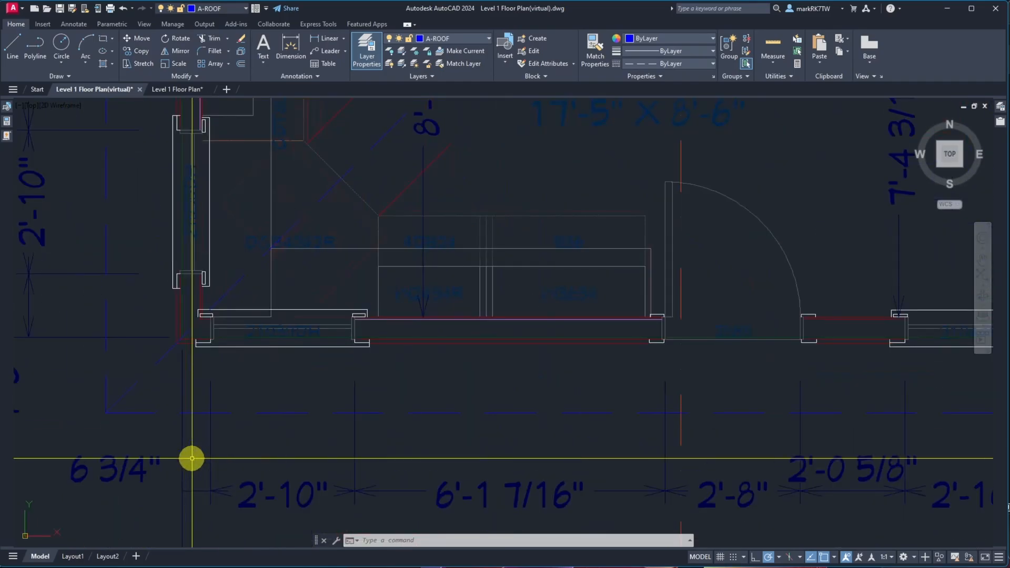
{"action": "scroll", "coordinate": [214, 122], "scroll_direction": "up", "scroll_amount": 4}
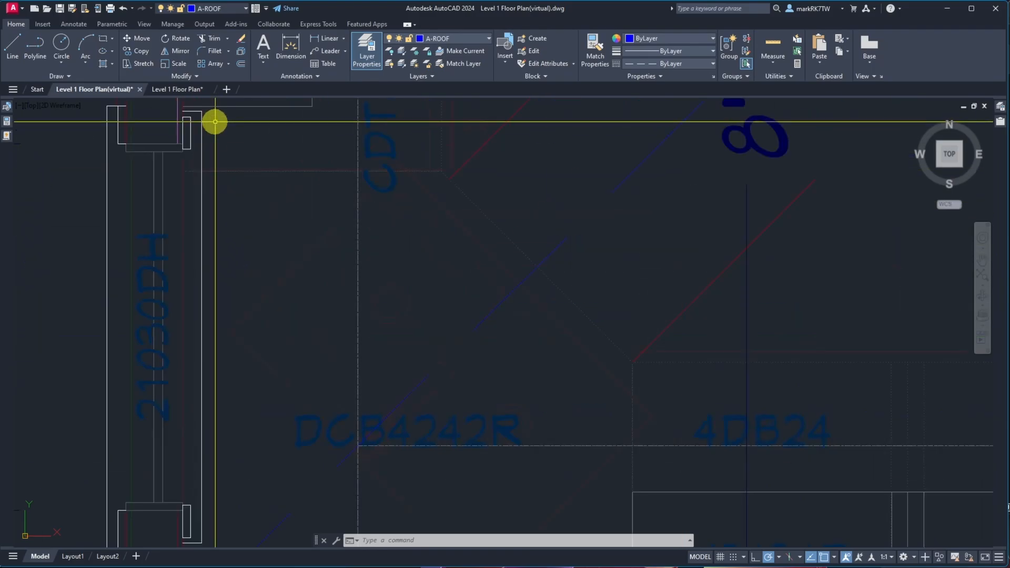
Repeat Chamfer to join a vertical wall line with the bottom exterior wall line into a sharp corner
{"action": "key", "text": "Return"}
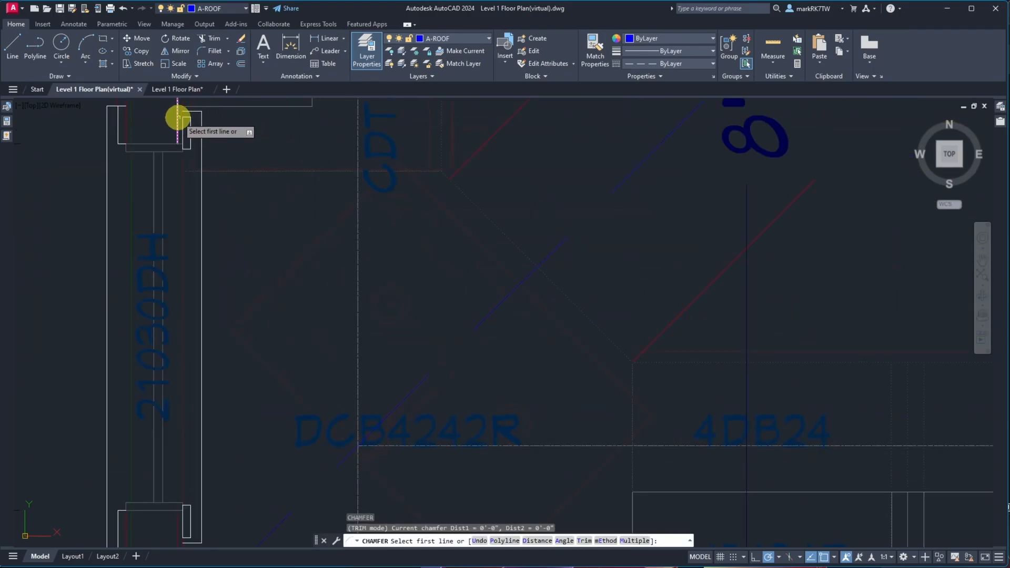
{"action": "left_click", "coordinate": [177, 118]}
{"action": "scroll", "coordinate": [596, 423], "scroll_direction": "up", "scroll_amount": 3}
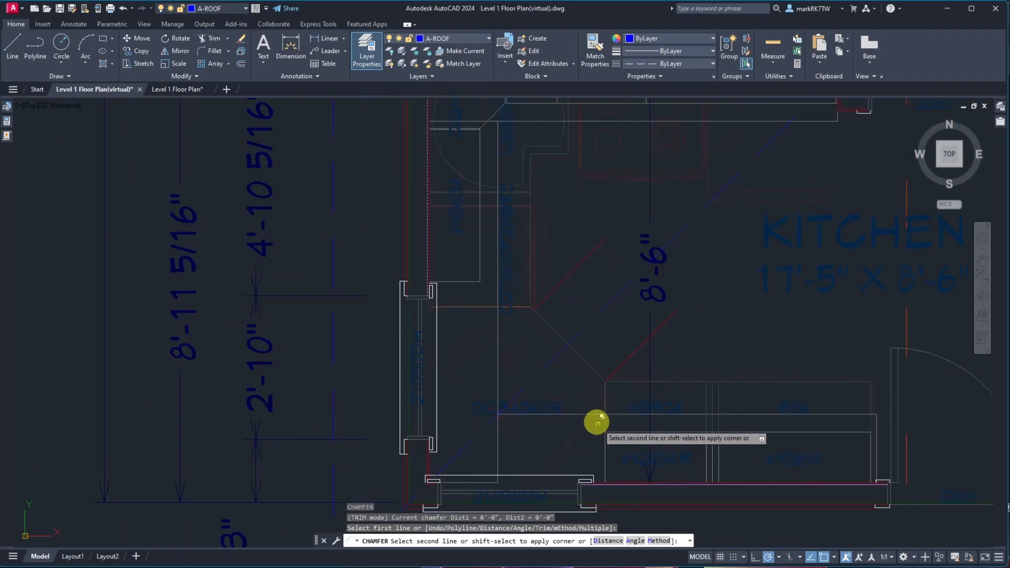
{"action": "scroll", "coordinate": [620, 484], "scroll_direction": "up", "scroll_amount": 5}
{"action": "left_click", "coordinate": [620, 486]}
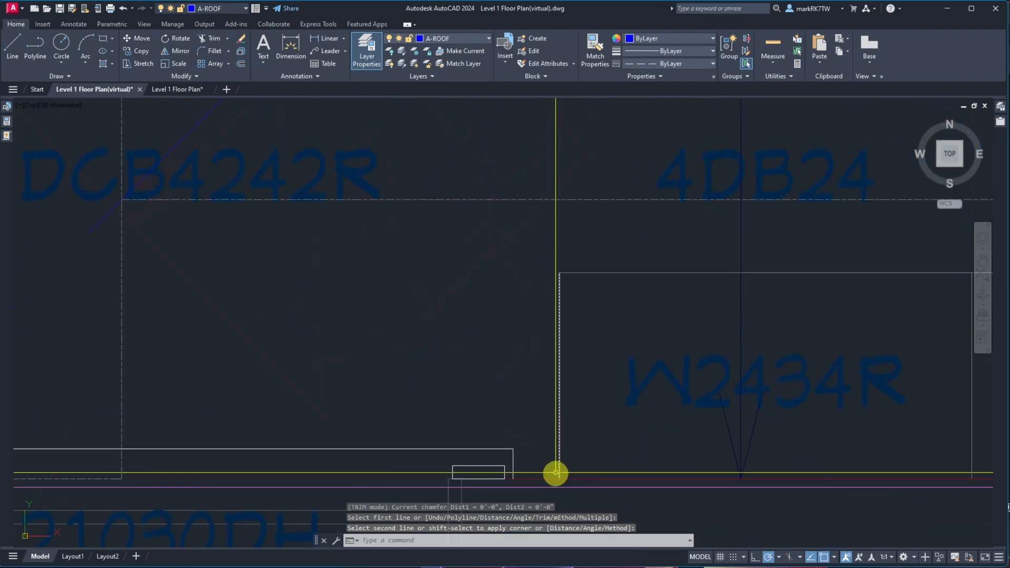
{"action": "scroll", "coordinate": [556, 473], "scroll_direction": "down", "scroll_amount": 5}
{"action": "scroll", "coordinate": [652, 489], "scroll_direction": "down", "scroll_amount": 4}
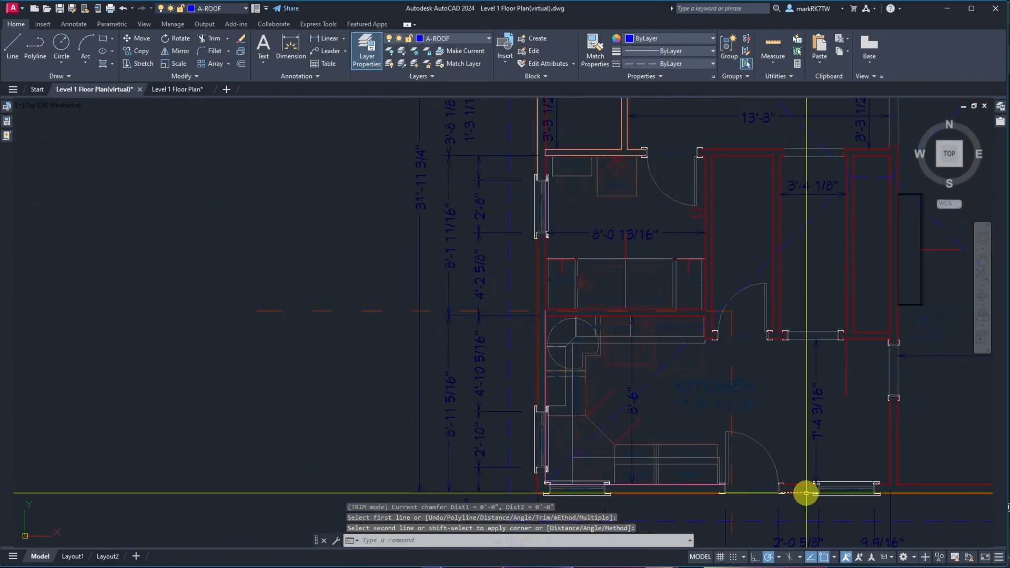
{"action": "scroll", "coordinate": [685, 476], "scroll_direction": "down", "scroll_amount": 5}
{"action": "scroll", "coordinate": [928, 494], "scroll_direction": "up", "scroll_amount": 8}
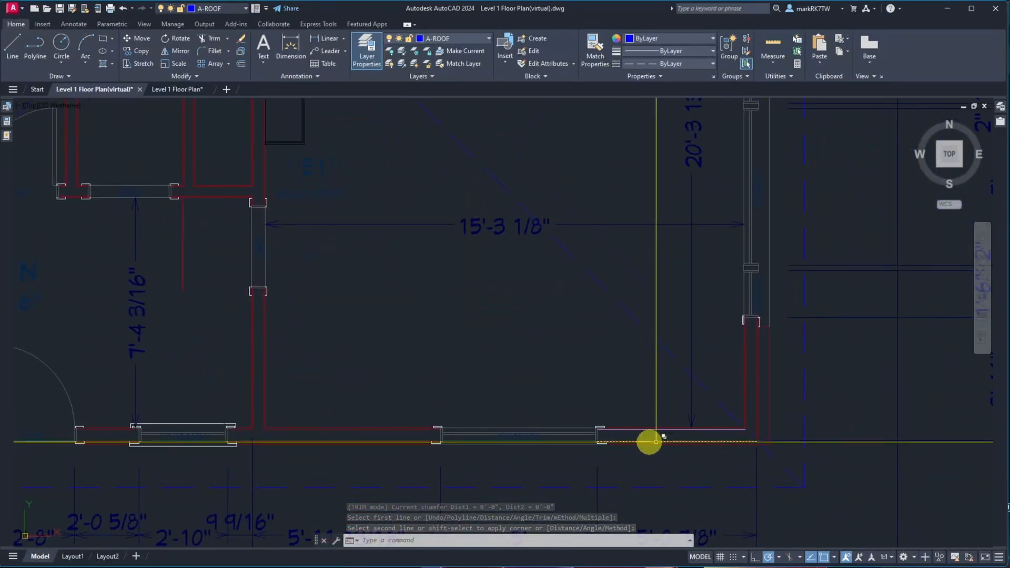
{"action": "scroll", "coordinate": [621, 440], "scroll_direction": "up", "scroll_amount": 3}
{"action": "left_click", "coordinate": [618, 423]}
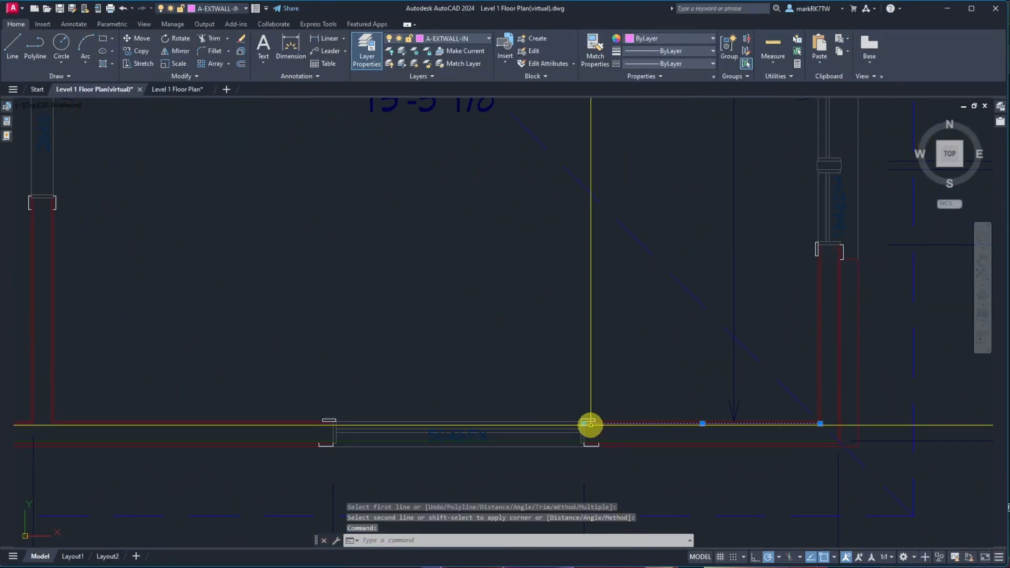
{"action": "left_click", "coordinate": [585, 424]}
{"action": "scroll", "coordinate": [615, 419], "scroll_direction": "down", "scroll_amount": 5}
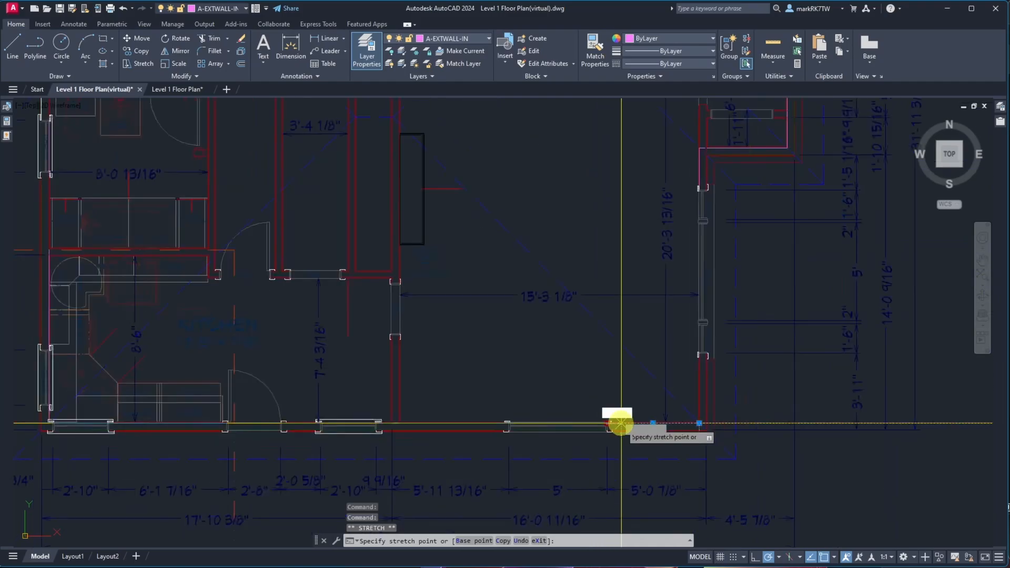
{"action": "scroll", "coordinate": [521, 425], "scroll_direction": "up", "scroll_amount": 3}
{"action": "scroll", "coordinate": [511, 427], "scroll_direction": "up", "scroll_amount": 6}
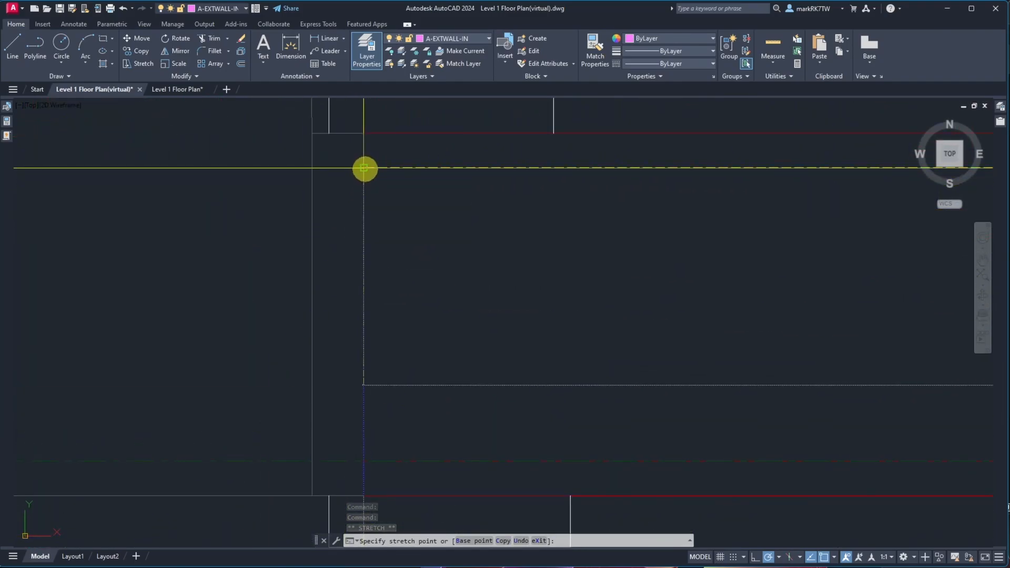
{"action": "left_click", "coordinate": [364, 167]}
{"action": "scroll", "coordinate": [329, 251], "scroll_direction": "down", "scroll_amount": 4}
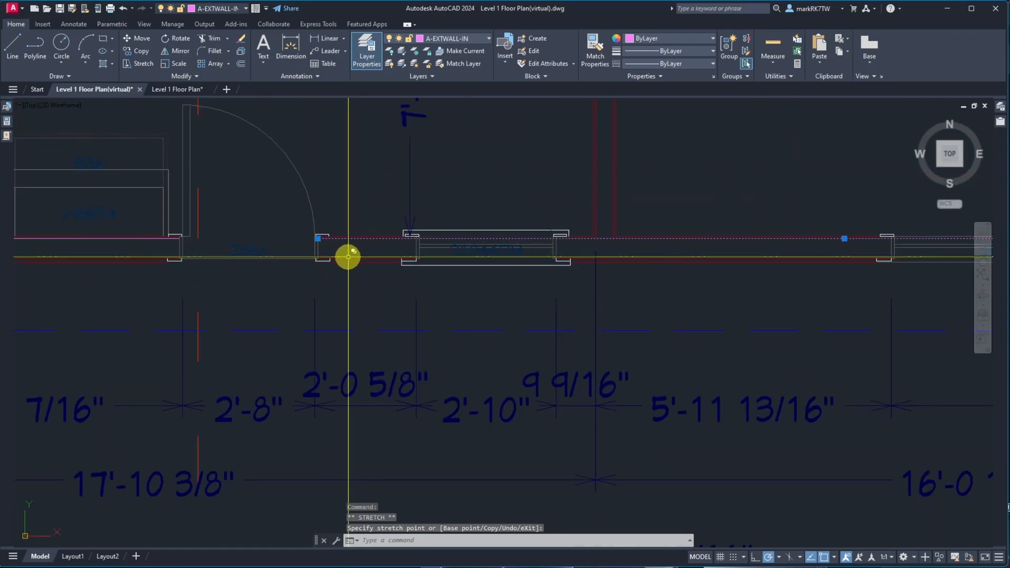
{"action": "key", "text": "Escape"}
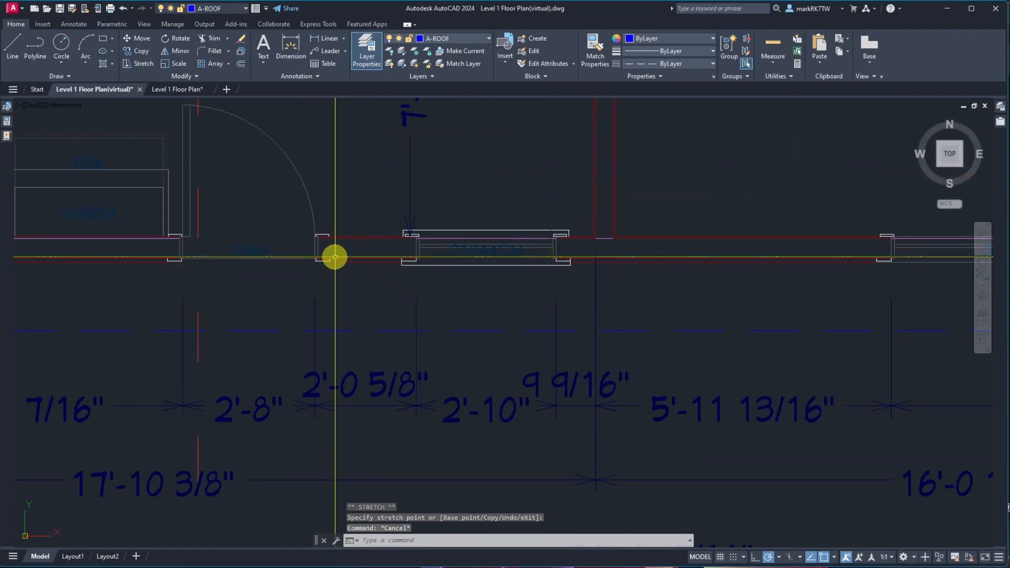
Erase the two duplicate wall lines running along the plan's bottom exterior wall
{"action": "scroll", "coordinate": [335, 258], "scroll_direction": "up", "scroll_amount": 6}
{"action": "type", "text": "e"}
{"action": "key", "text": "Return"}
{"action": "left_click", "coordinate": [206, 133]}
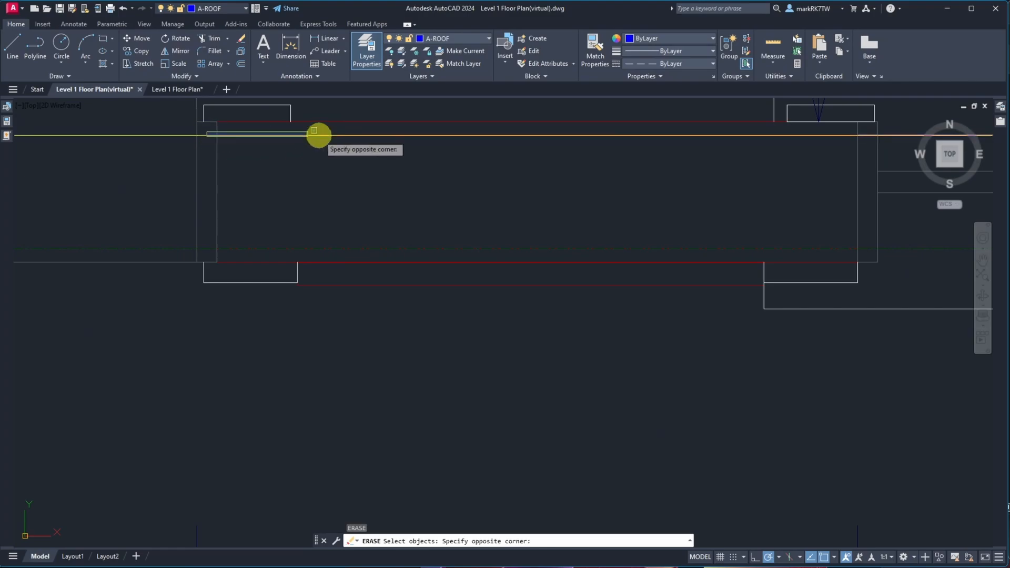
{"action": "left_click", "coordinate": [878, 144]}
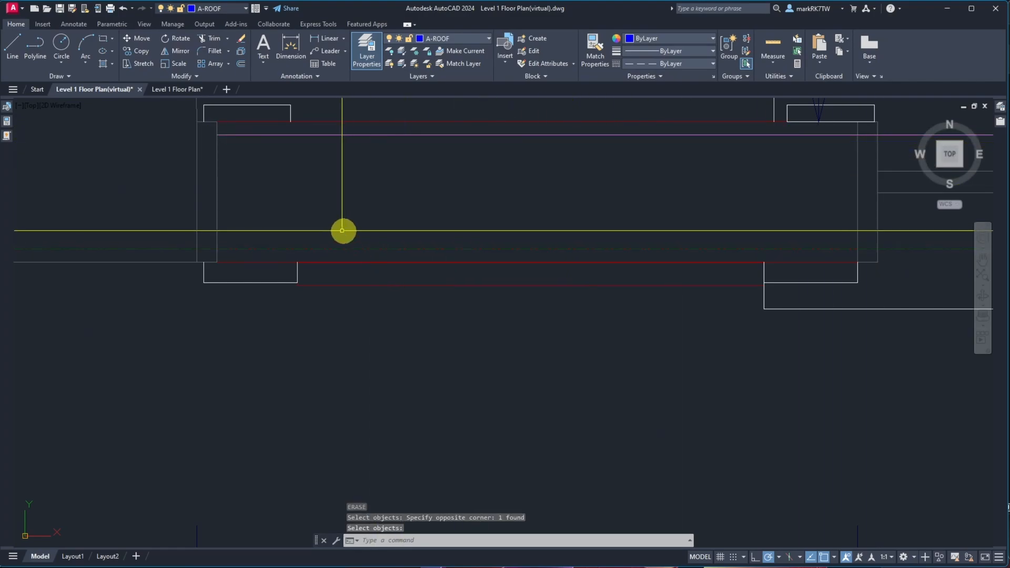
{"action": "scroll", "coordinate": [336, 231], "scroll_direction": "down", "scroll_amount": 5}
{"action": "scroll", "coordinate": [497, 301], "scroll_direction": "down", "scroll_amount": 3}
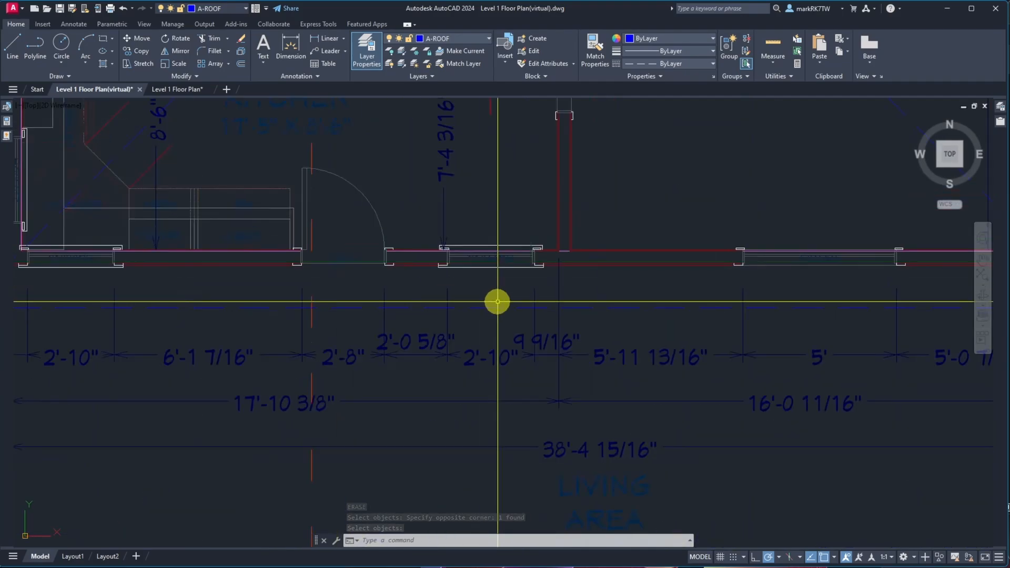
{"action": "scroll", "coordinate": [432, 247], "scroll_direction": "up", "scroll_amount": 8}
{"action": "left_click", "coordinate": [293, 227]}
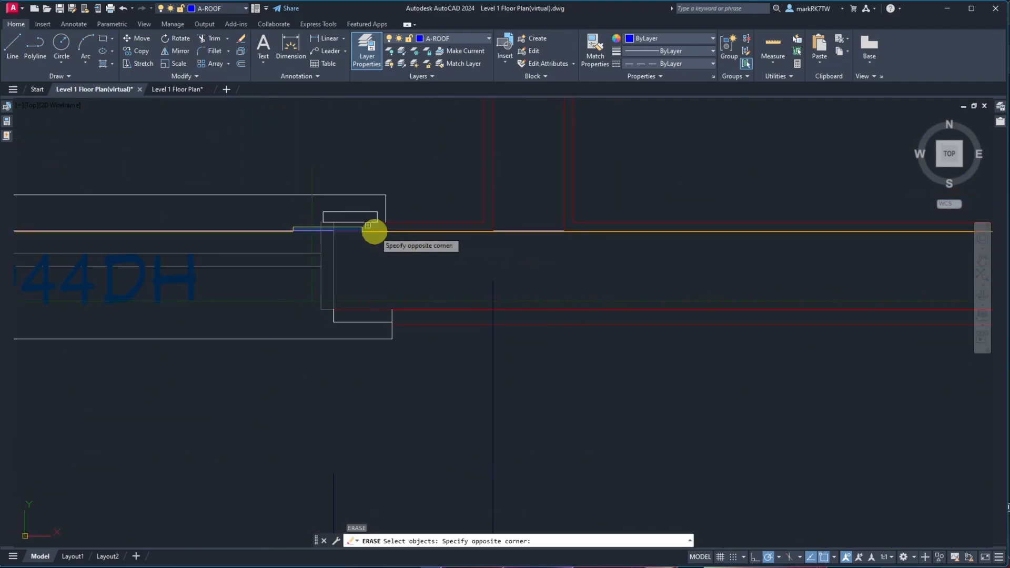
{"action": "left_click", "coordinate": [856, 242]}
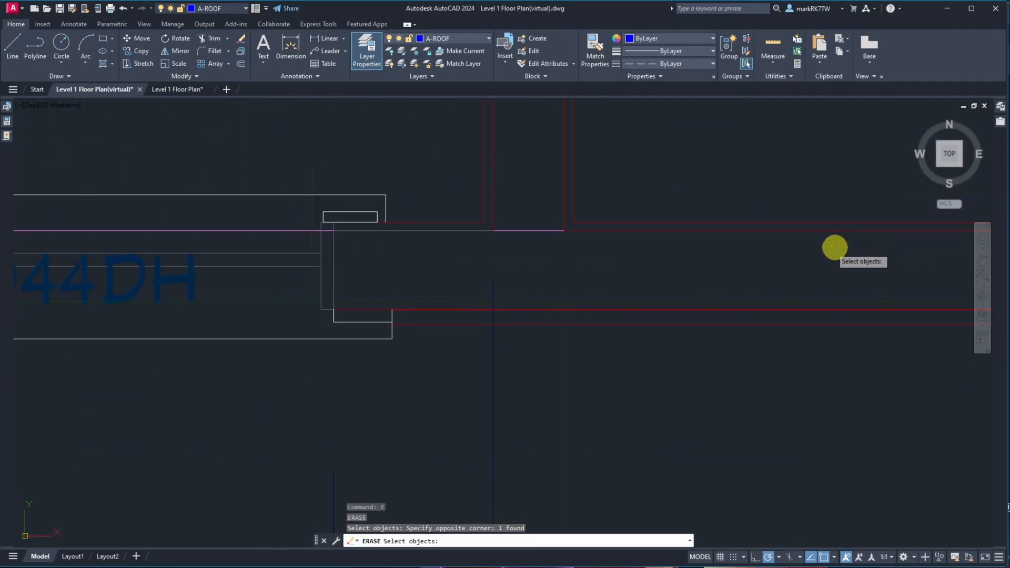
{"action": "left_click", "coordinate": [678, 231]}
{"action": "left_click", "coordinate": [707, 268]}
{"action": "scroll", "coordinate": [605, 279], "scroll_direction": "down", "scroll_amount": 5}
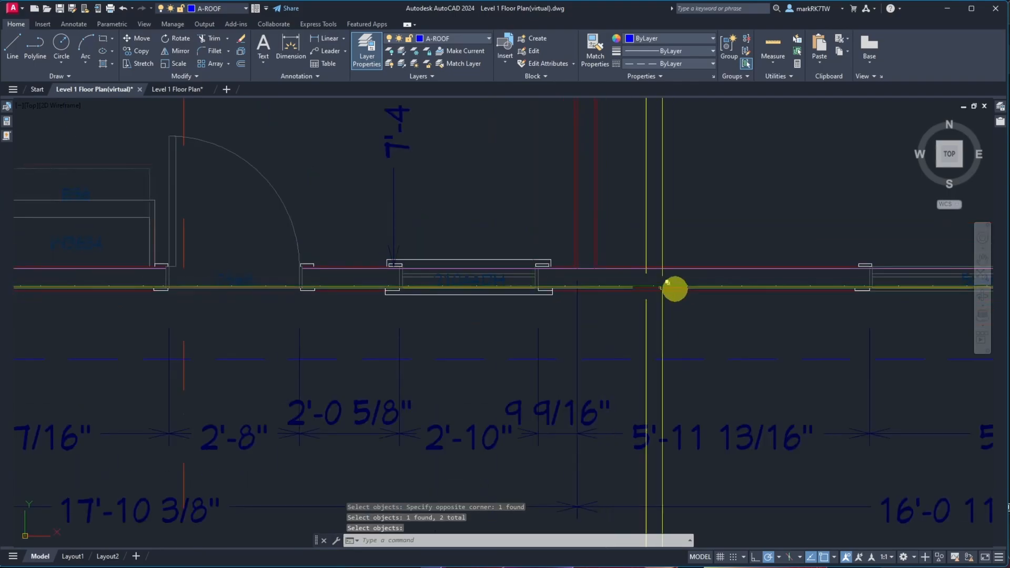
{"action": "scroll", "coordinate": [674, 289], "scroll_direction": "down", "scroll_amount": 4}
{"action": "scroll", "coordinate": [870, 295], "scroll_direction": "up", "scroll_amount": 8}
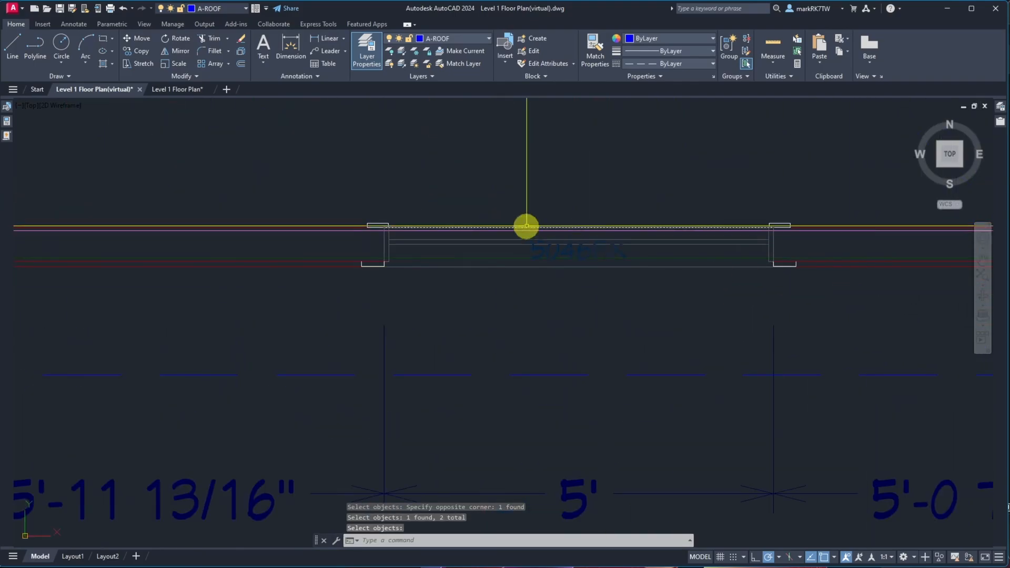
{"action": "scroll", "coordinate": [526, 226], "scroll_direction": "up", "scroll_amount": 6}
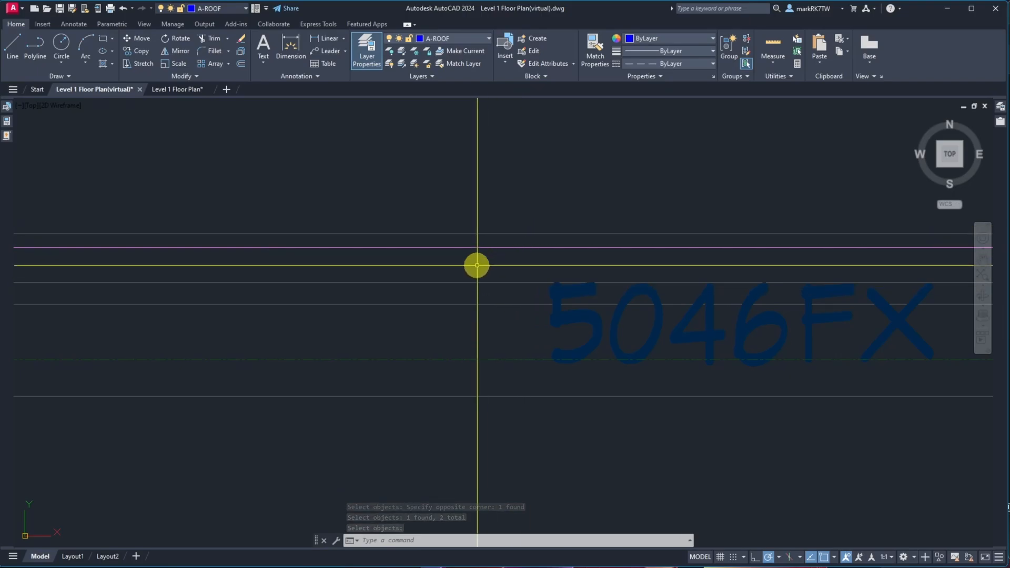
{"action": "scroll", "coordinate": [476, 265], "scroll_direction": "down", "scroll_amount": 5}
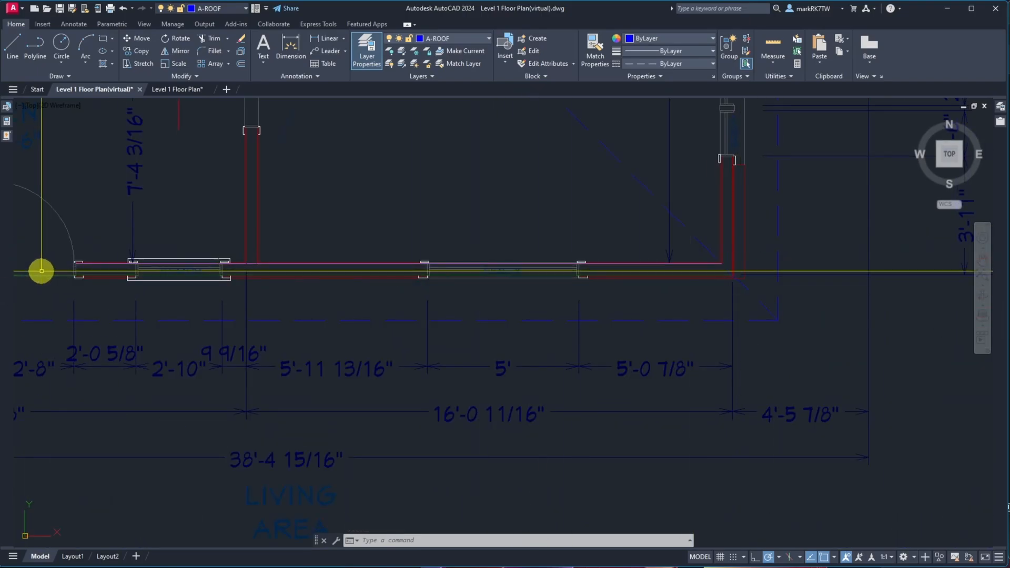
{"action": "scroll", "coordinate": [261, 361], "scroll_direction": "down", "scroll_amount": 6}
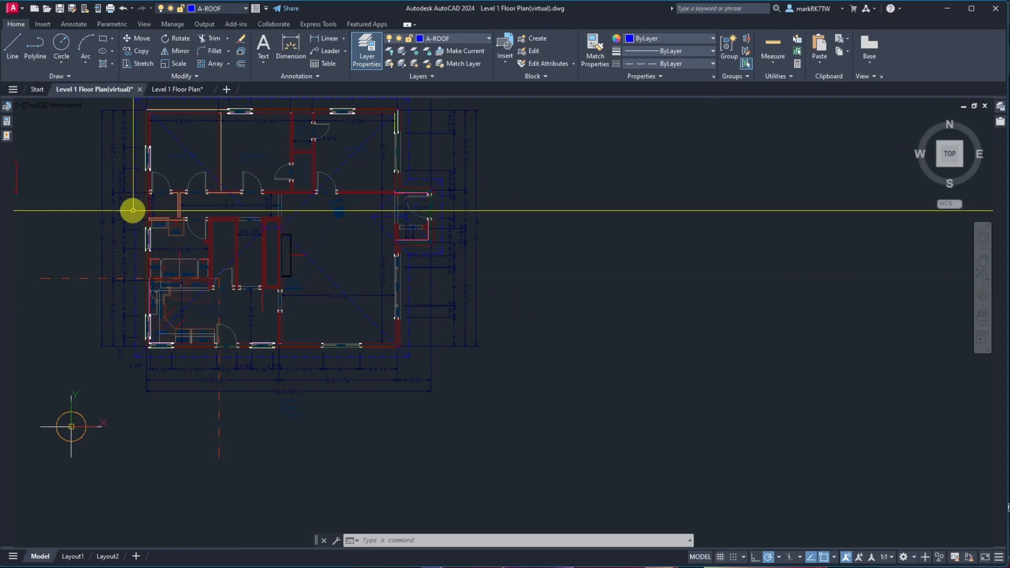
{"action": "scroll", "coordinate": [133, 210], "scroll_direction": "up", "scroll_amount": 5}
{"action": "scroll", "coordinate": [190, 221], "scroll_direction": "up", "scroll_amount": 3}
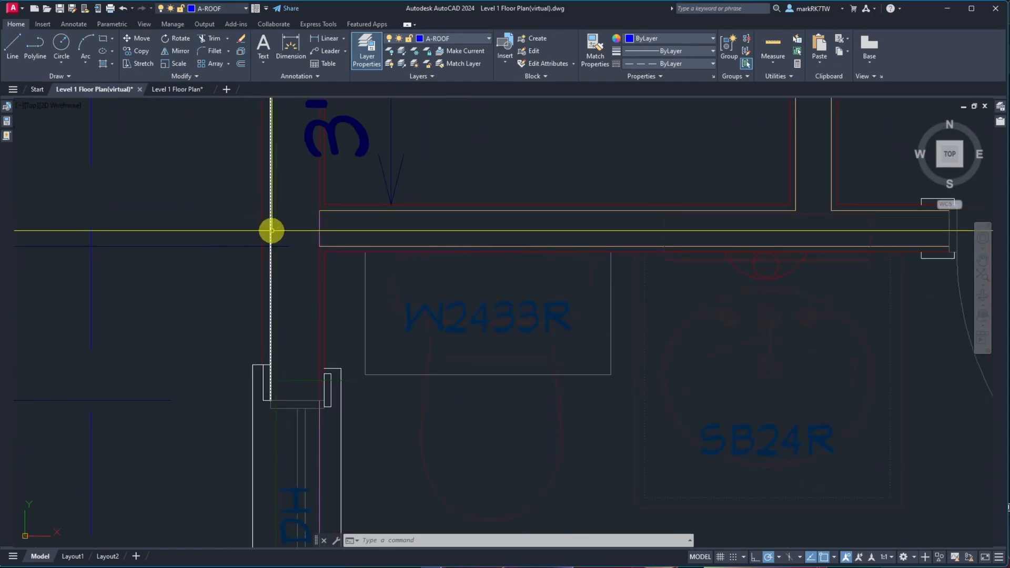
{"action": "scroll", "coordinate": [271, 230], "scroll_direction": "up", "scroll_amount": 4}
{"action": "type", "text": "ma"}
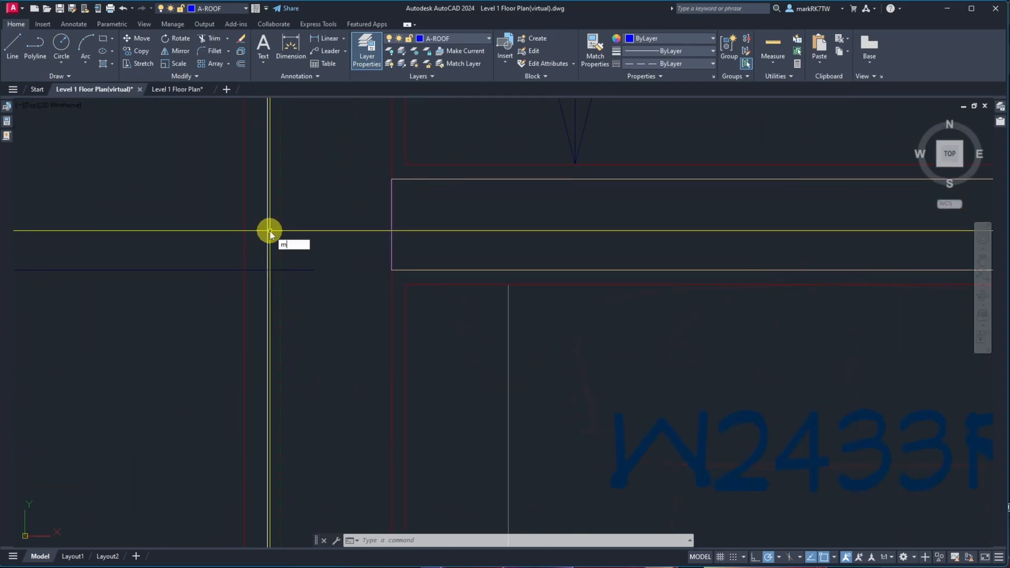
{"action": "key", "text": "Return"}
{"action": "left_click", "coordinate": [266, 232]}
{"action": "key", "text": "Return"}
{"action": "scroll", "coordinate": [252, 237], "scroll_direction": "down", "scroll_amount": 6}
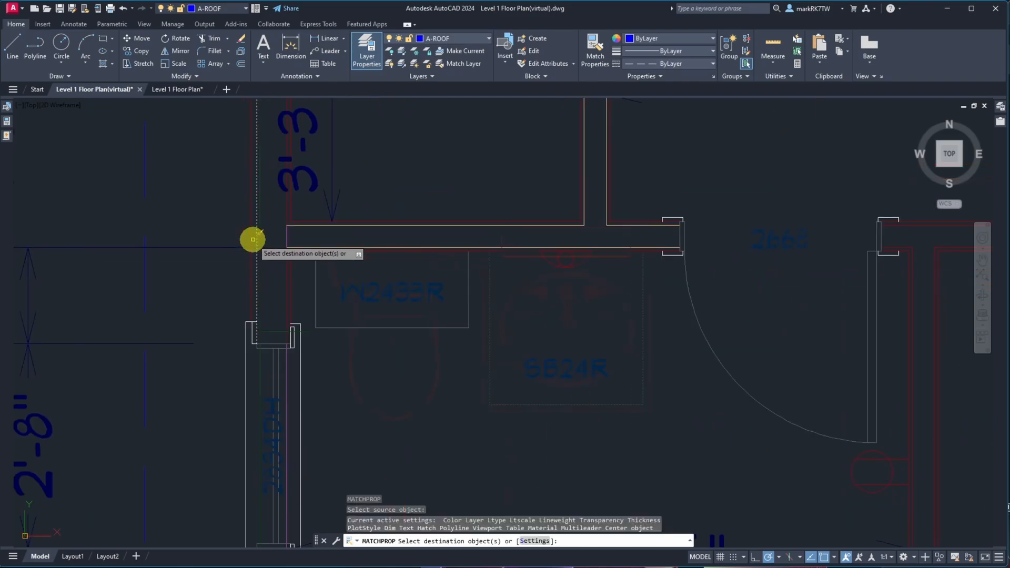
{"action": "key", "text": "Escape"}
{"action": "scroll", "coordinate": [293, 349], "scroll_direction": "down", "scroll_amount": 5}
{"action": "scroll", "coordinate": [293, 232], "scroll_direction": "up", "scroll_amount": 5}
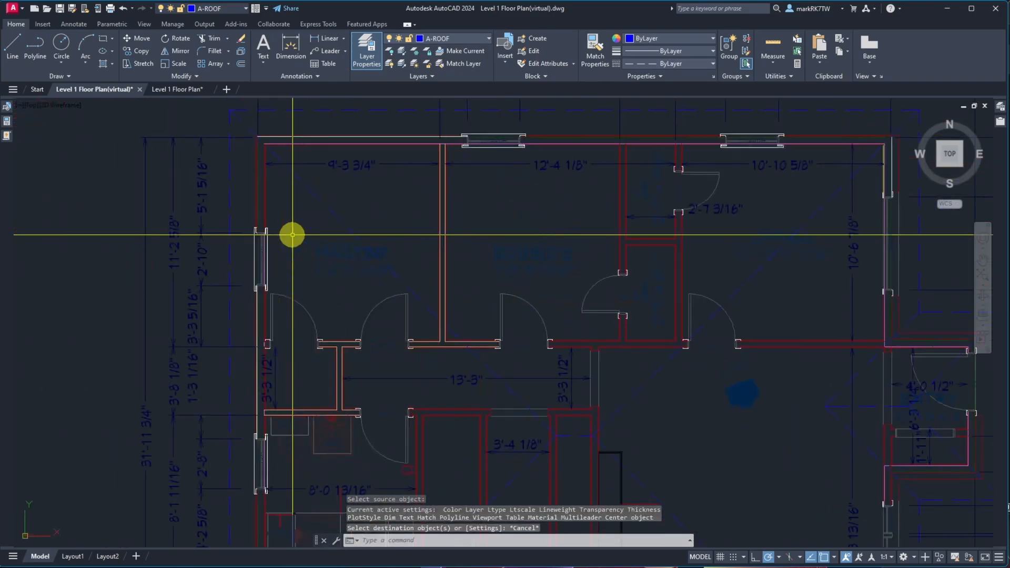
{"action": "scroll", "coordinate": [262, 272], "scroll_direction": "up", "scroll_amount": 3}
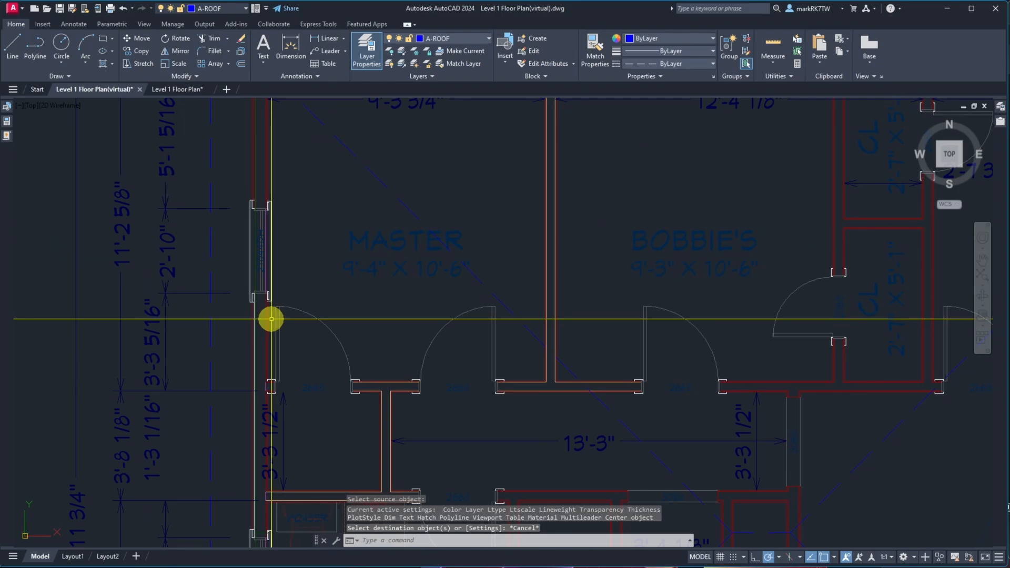
{"action": "type", "text": "cha"}
{"action": "key", "text": "Return"}
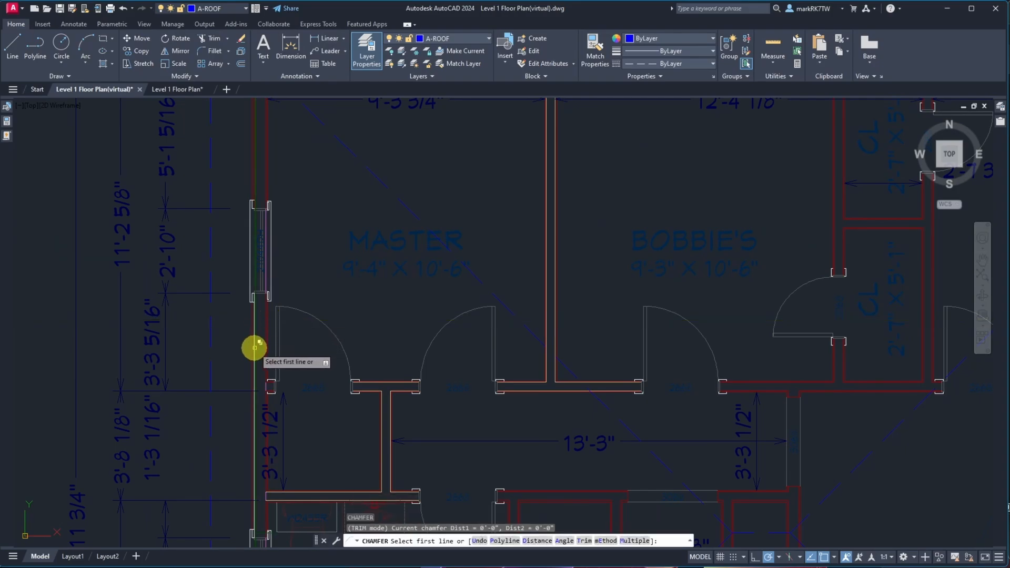
{"action": "left_click", "coordinate": [254, 348]}
{"action": "left_click", "coordinate": [292, 384]}
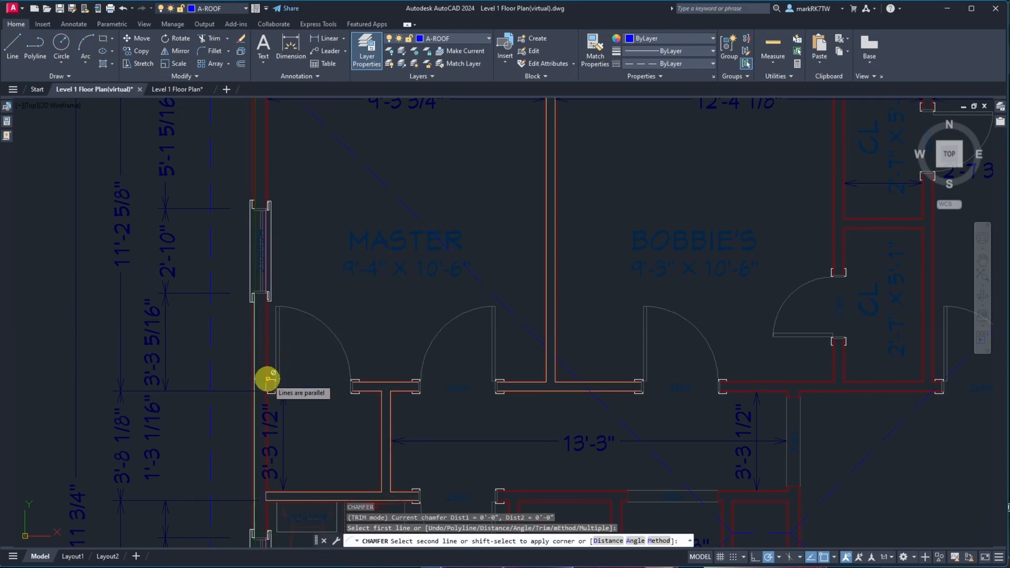
{"action": "left_click", "coordinate": [255, 346]}
{"action": "left_click", "coordinate": [286, 387]}
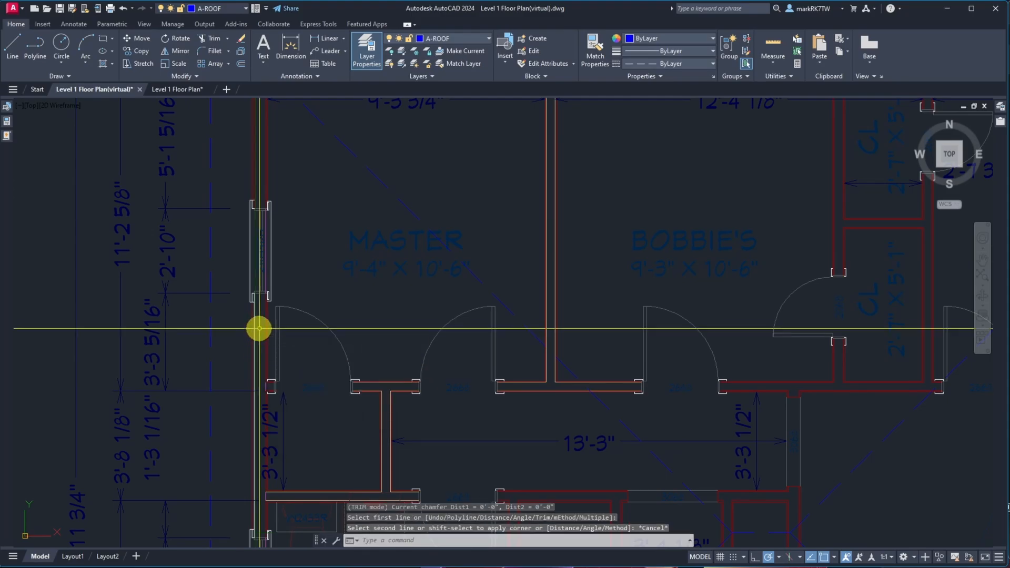
Chamfer the master bedroom's west wall line with the top exterior wall line at the plan's upper-left corner
{"action": "key", "text": "Return"}
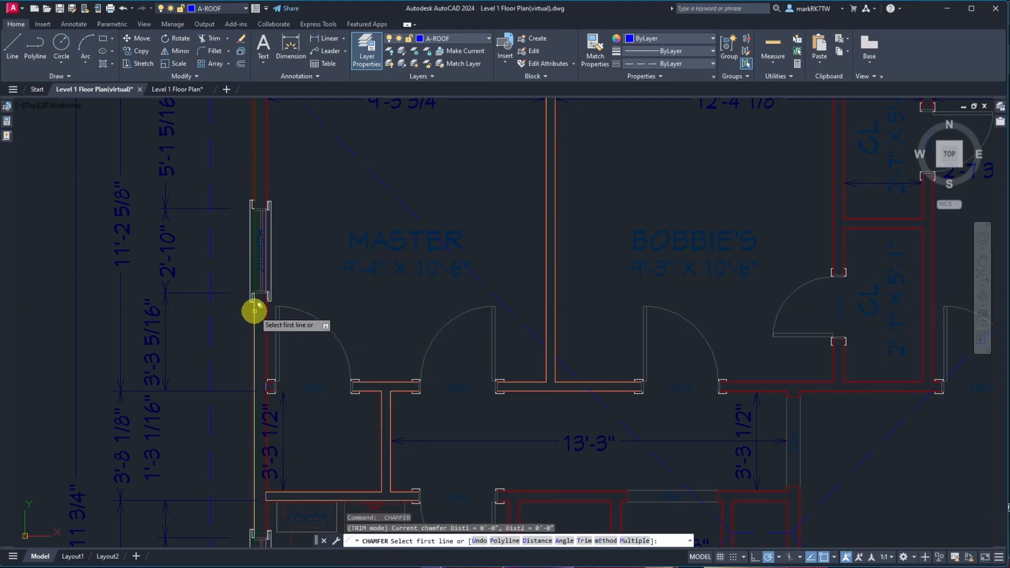
{"action": "left_click", "coordinate": [255, 310]}
{"action": "left_click", "coordinate": [283, 378]}
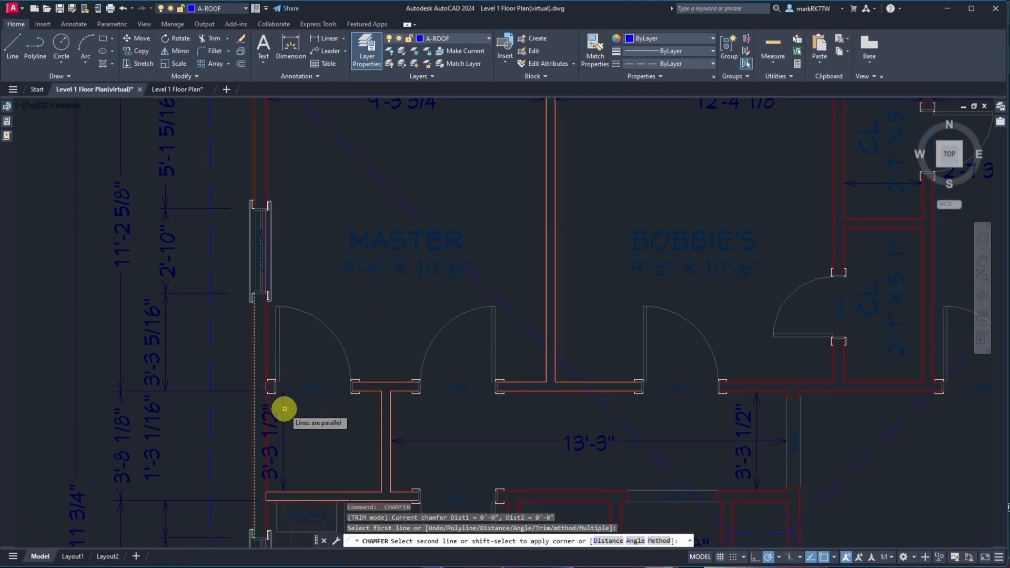
{"action": "scroll", "coordinate": [284, 405], "scroll_direction": "down", "scroll_amount": 5}
{"action": "scroll", "coordinate": [282, 381], "scroll_direction": "up", "scroll_amount": 10}
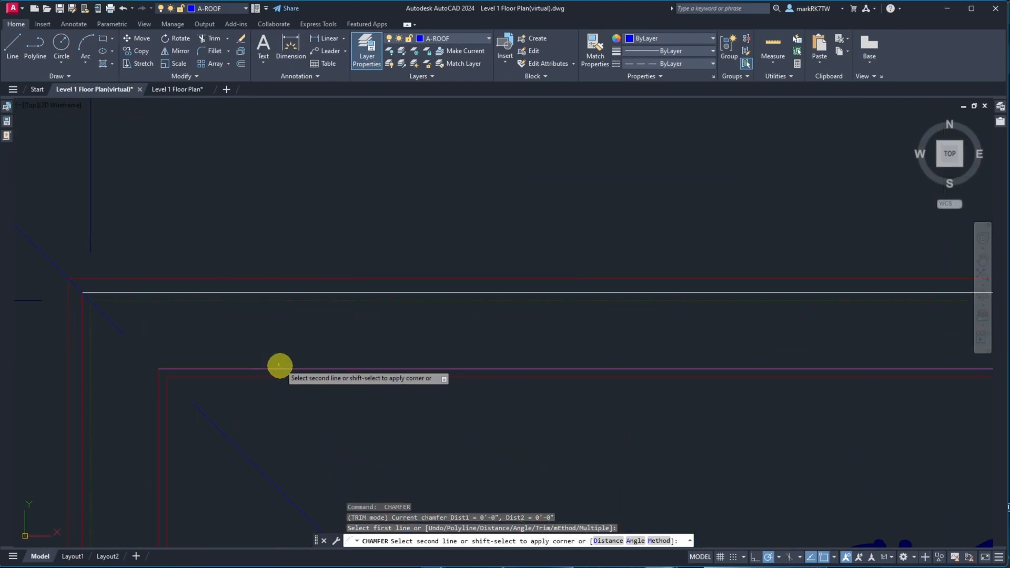
{"action": "left_click", "coordinate": [260, 293]}
{"action": "left_click", "coordinate": [290, 334]}
{"action": "key", "text": "Return"}
Chamfer the top exterior wall line with the vertical exterior wall line at the plan's upper-right corner
{"action": "scroll", "coordinate": [280, 334], "scroll_direction": "down", "scroll_amount": 5}
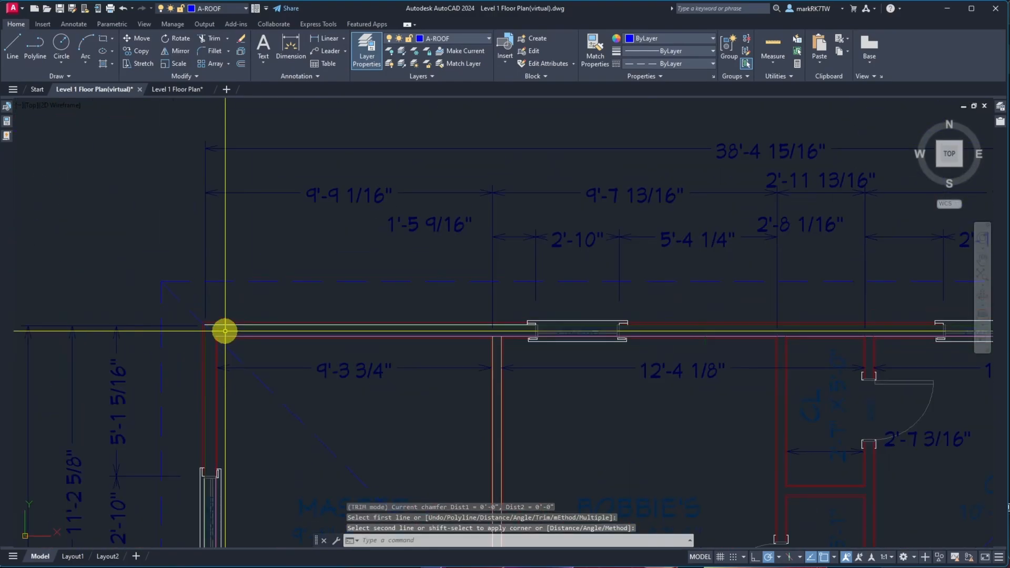
{"action": "scroll", "coordinate": [416, 327], "scroll_direction": "up", "scroll_amount": 8}
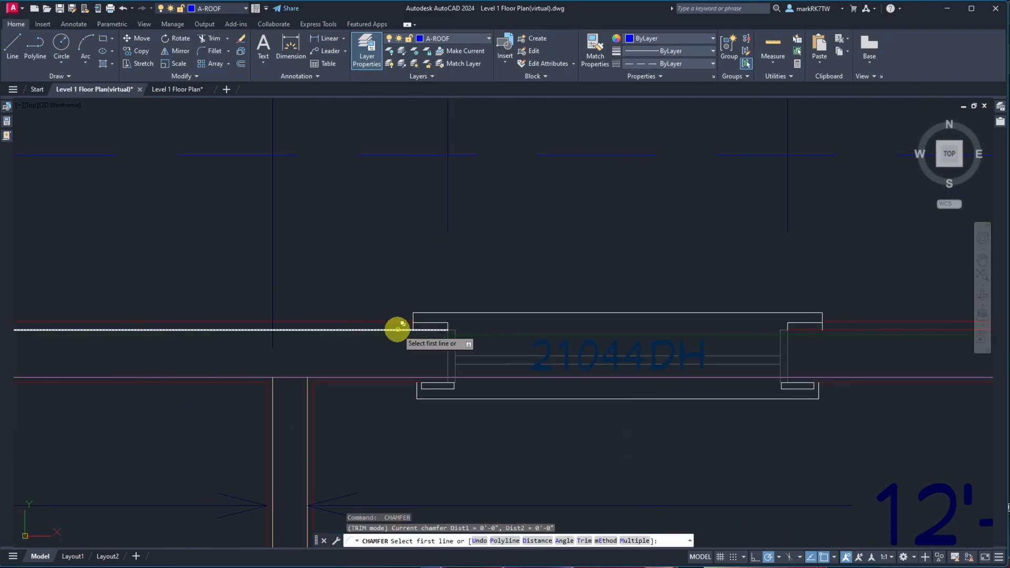
{"action": "left_click", "coordinate": [398, 329]}
{"action": "left_click", "coordinate": [432, 372]}
{"action": "scroll", "coordinate": [423, 361], "scroll_direction": "down", "scroll_amount": 8}
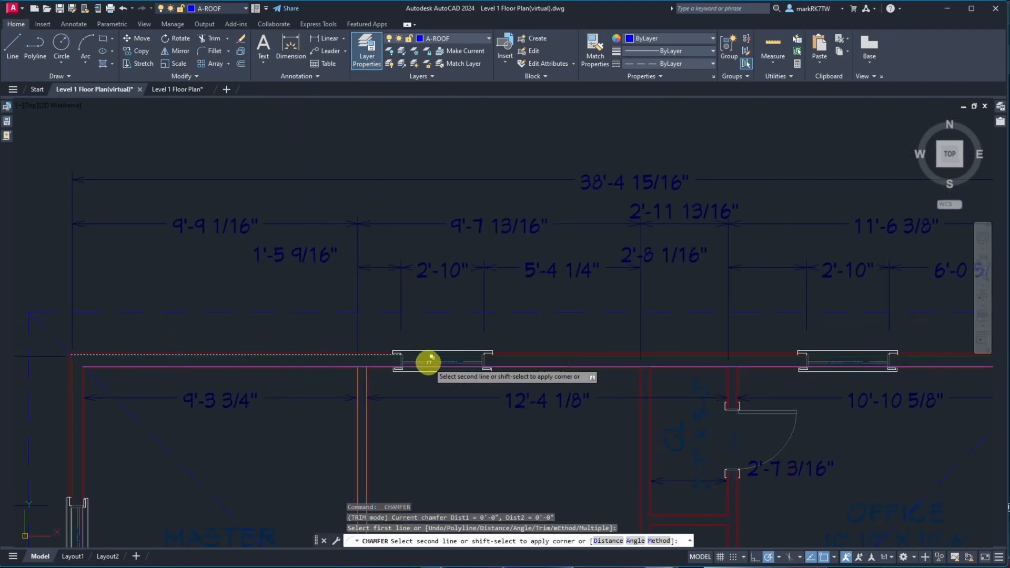
{"action": "scroll", "coordinate": [568, 384], "scroll_direction": "up", "scroll_amount": 8}
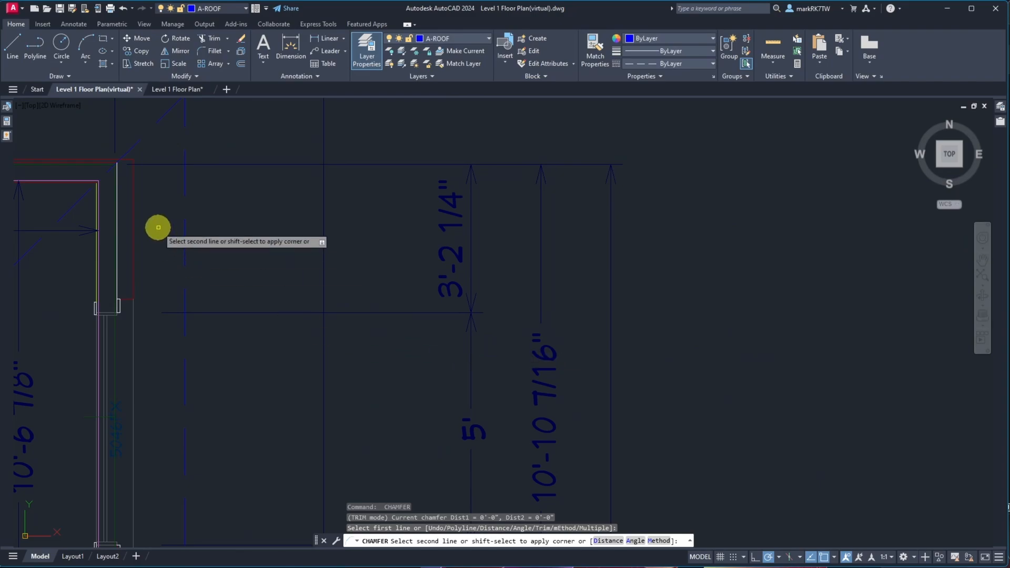
{"action": "scroll", "coordinate": [90, 205], "scroll_direction": "up", "scroll_amount": 2}
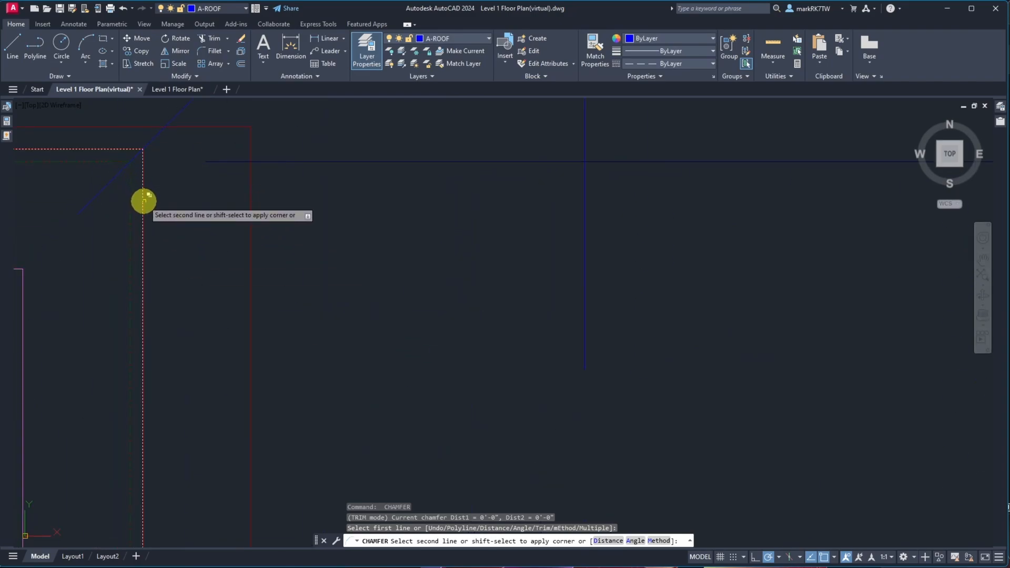
{"action": "left_click", "coordinate": [143, 209]}
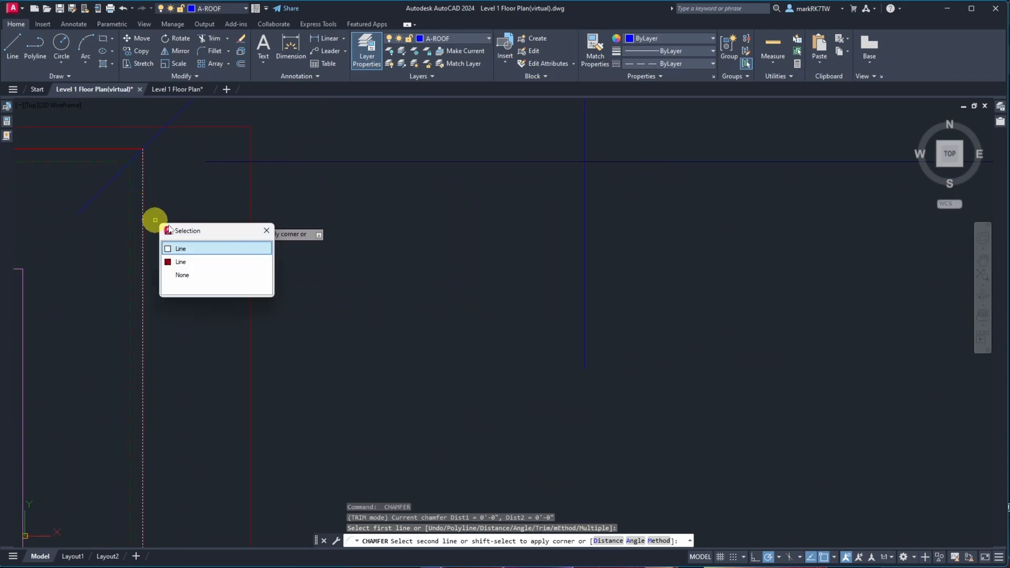
{"action": "left_click", "coordinate": [190, 249]}
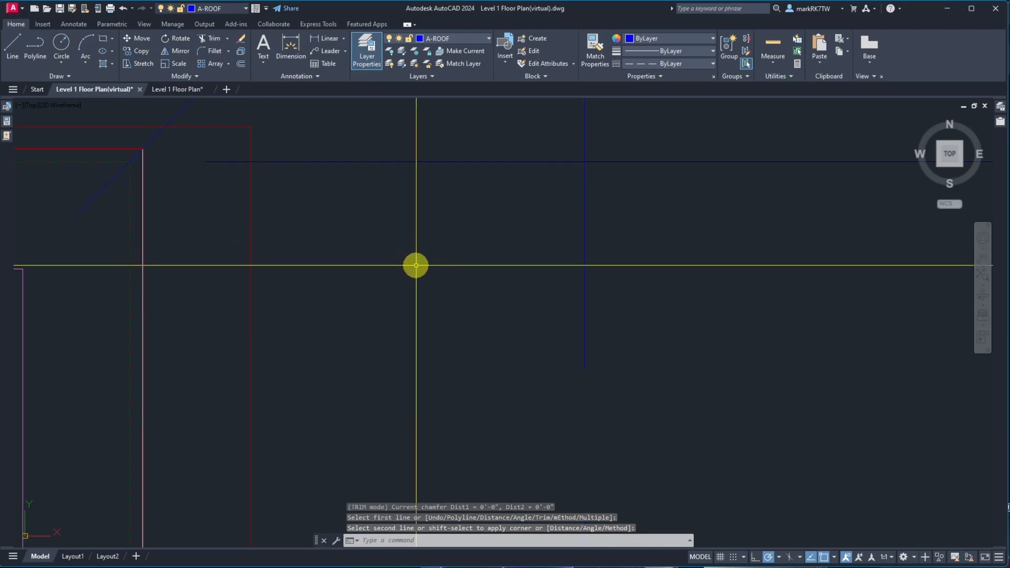
Review the Selection, Drafting and Display tabs of the Options dialog without changing anything
{"action": "type", "text": "op"}
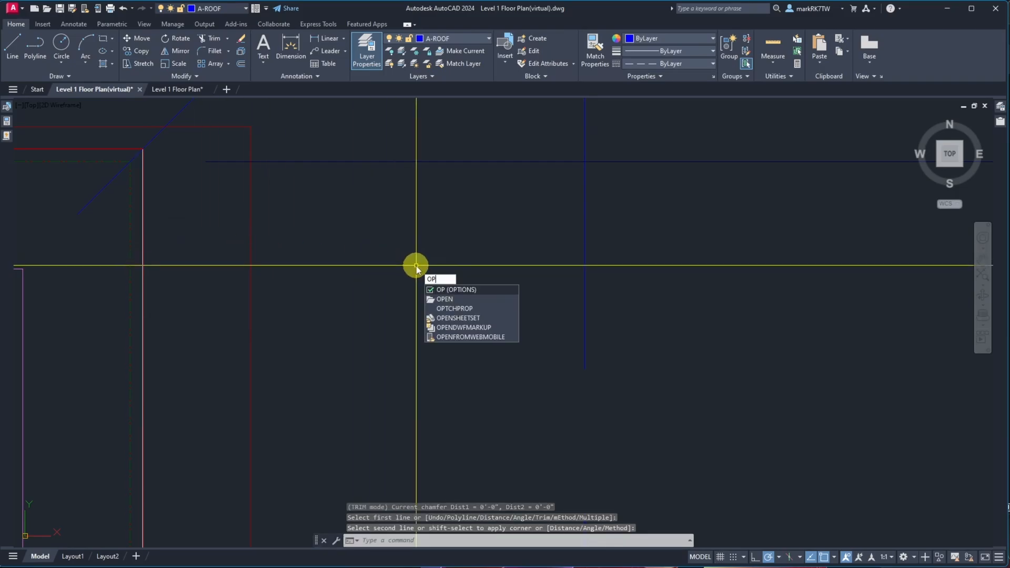
{"action": "key", "text": "Return"}
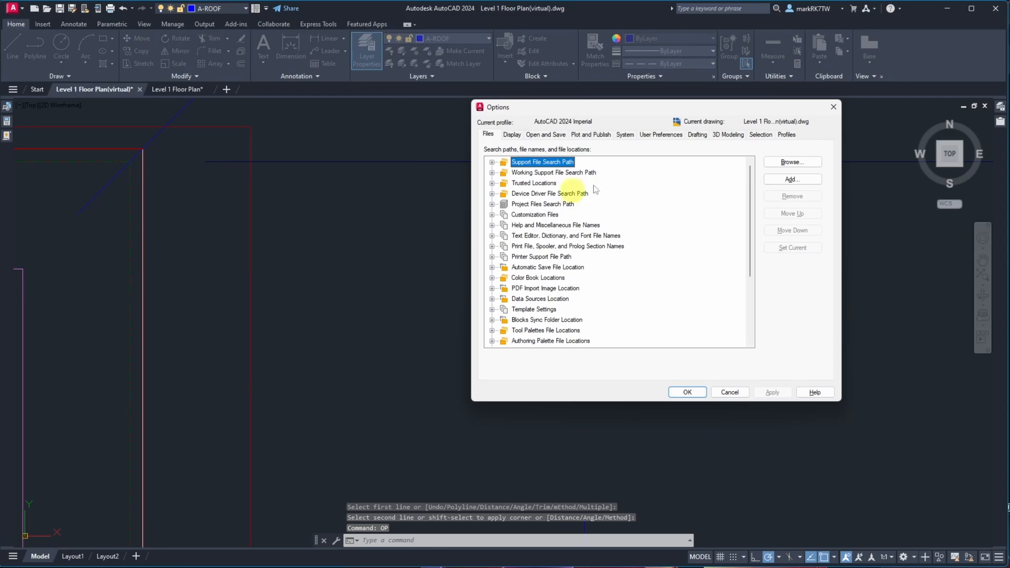
{"action": "left_click", "coordinate": [760, 135]}
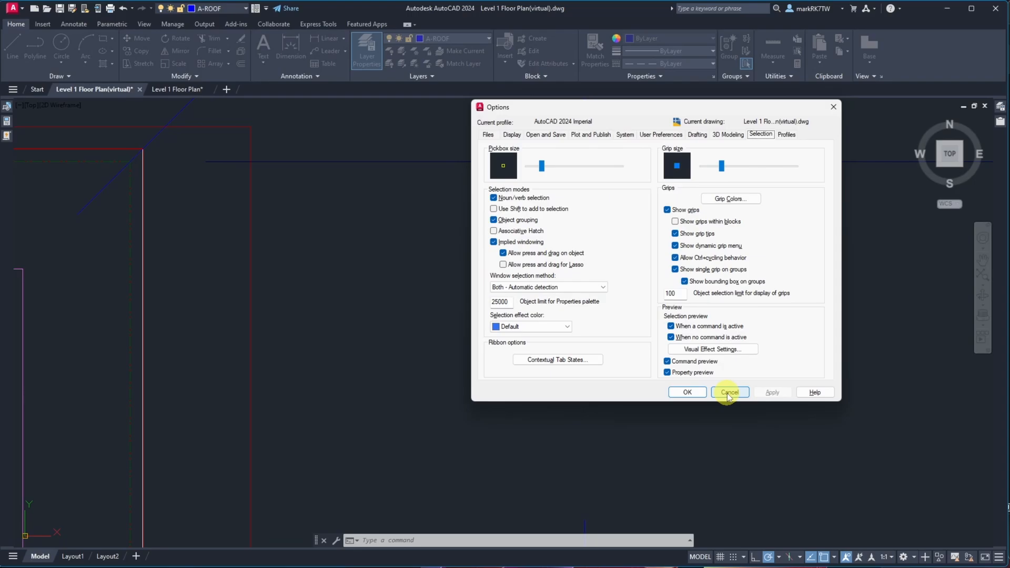
{"action": "left_click", "coordinate": [699, 135]}
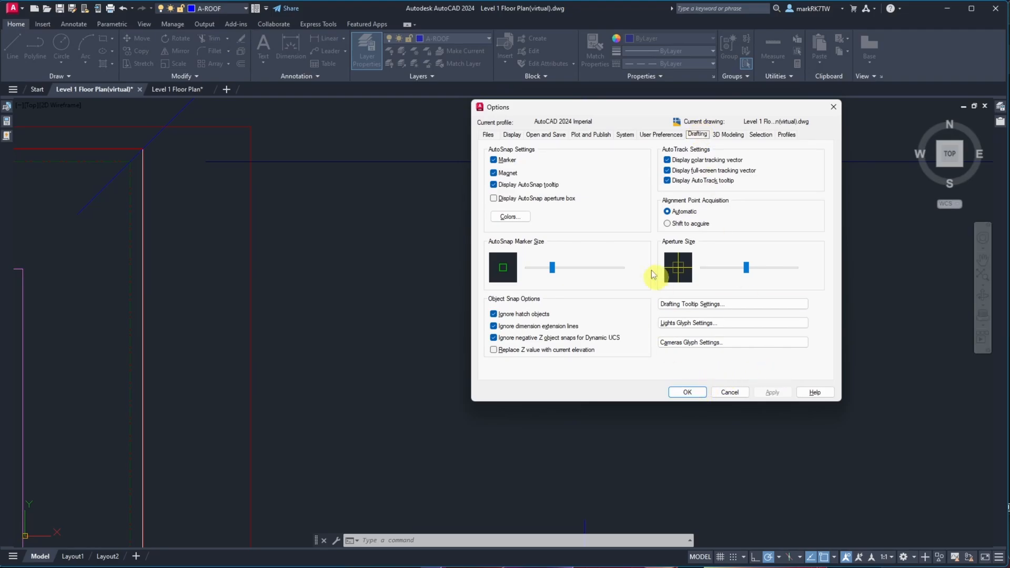
{"action": "left_click", "coordinate": [511, 136]}
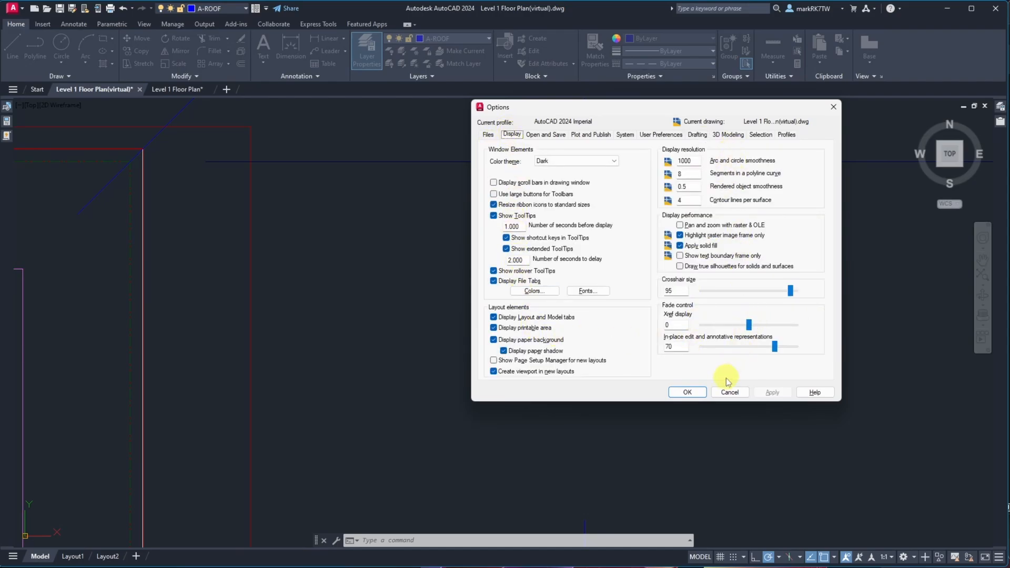
{"action": "left_click", "coordinate": [719, 395]}
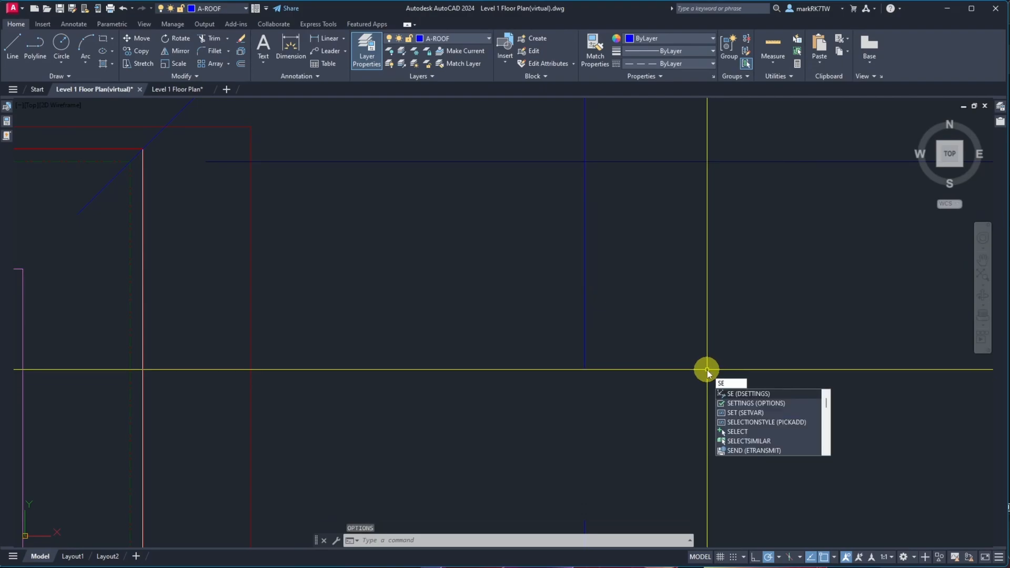
Open Drafting Settings to review the selection cycling options
{"action": "left_click", "coordinate": [743, 394]}
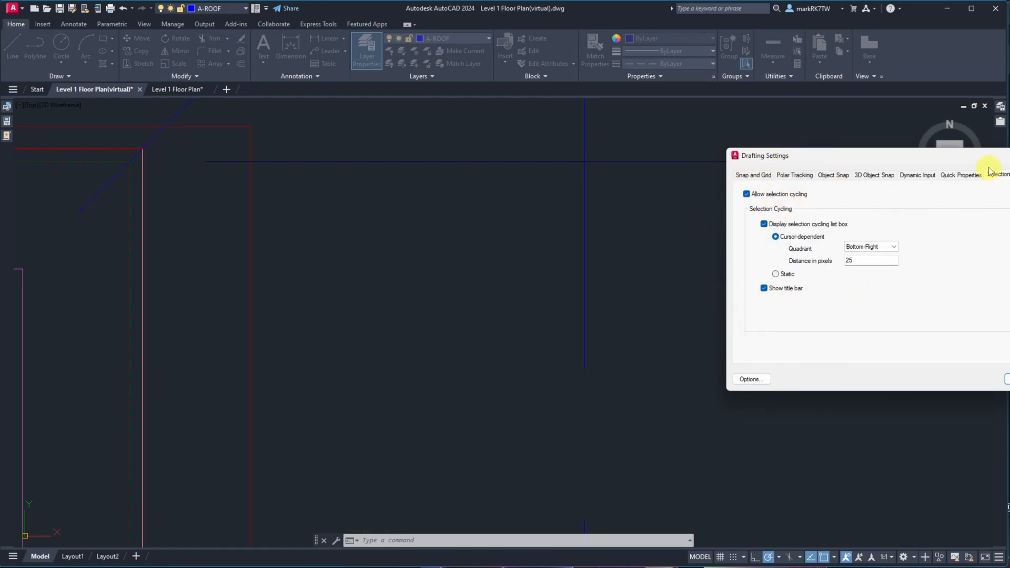
{"action": "left_click_drag", "start_coordinate": [989, 168], "coordinate": [616, 154]}
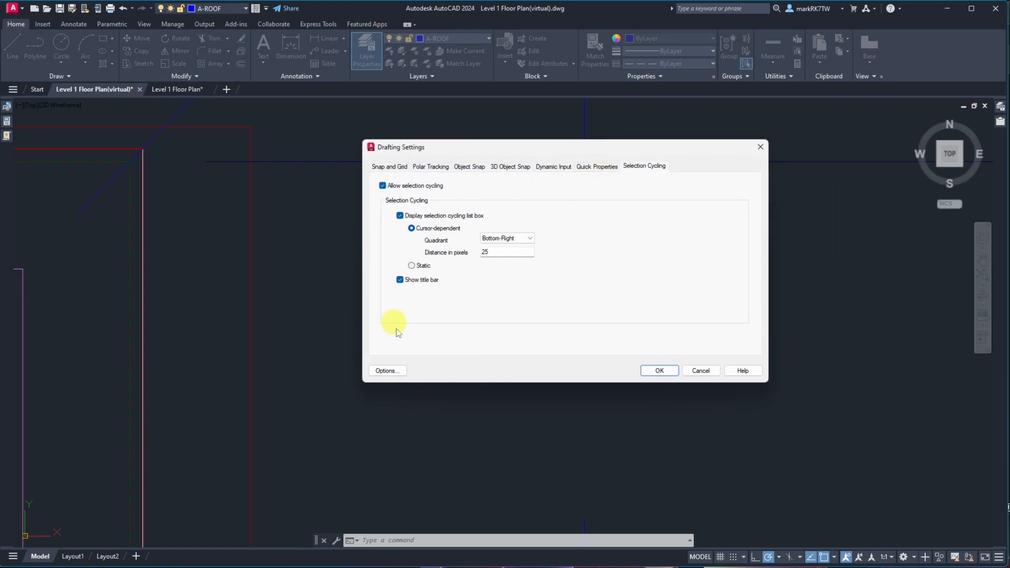
{"action": "left_click", "coordinate": [648, 375]}
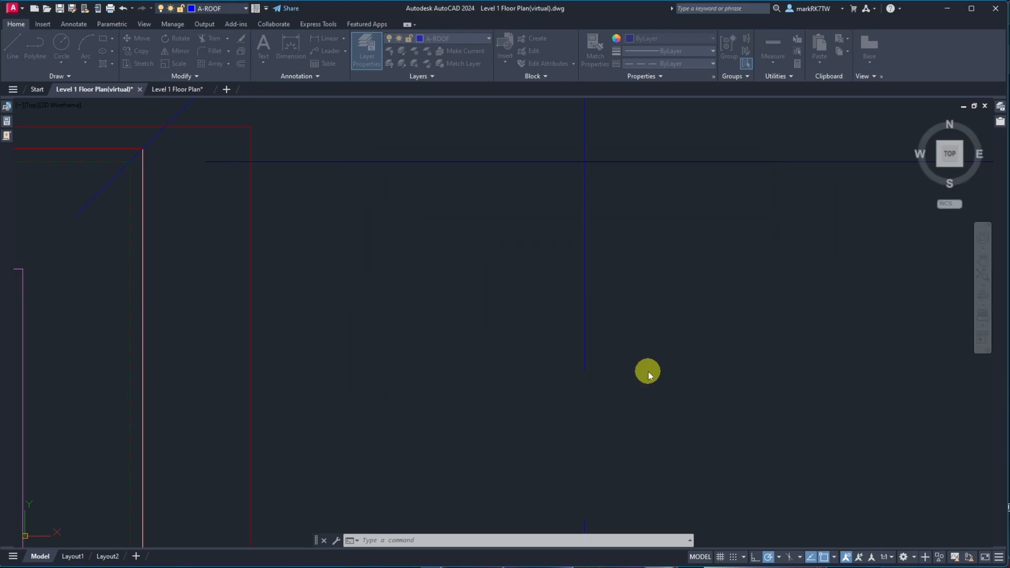
Select a horizontal wall line near the office's lower-right corner to inspect its layer and properties
{"action": "scroll", "coordinate": [633, 319], "scroll_direction": "up", "scroll_amount": 5}
{"action": "scroll", "coordinate": [591, 336], "scroll_direction": "down", "scroll_amount": 5}
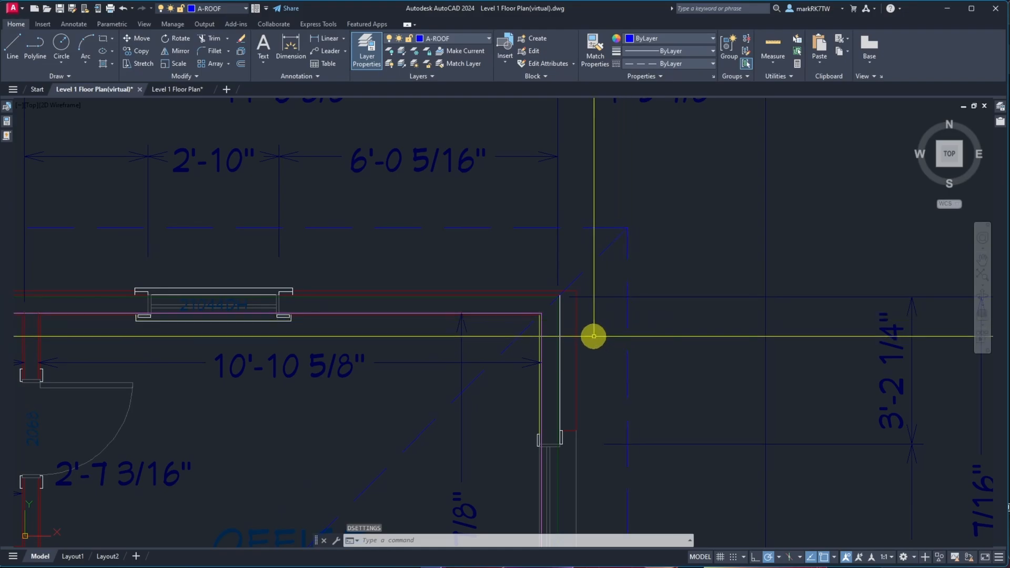
{"action": "scroll", "coordinate": [580, 357], "scroll_direction": "up", "scroll_amount": 5}
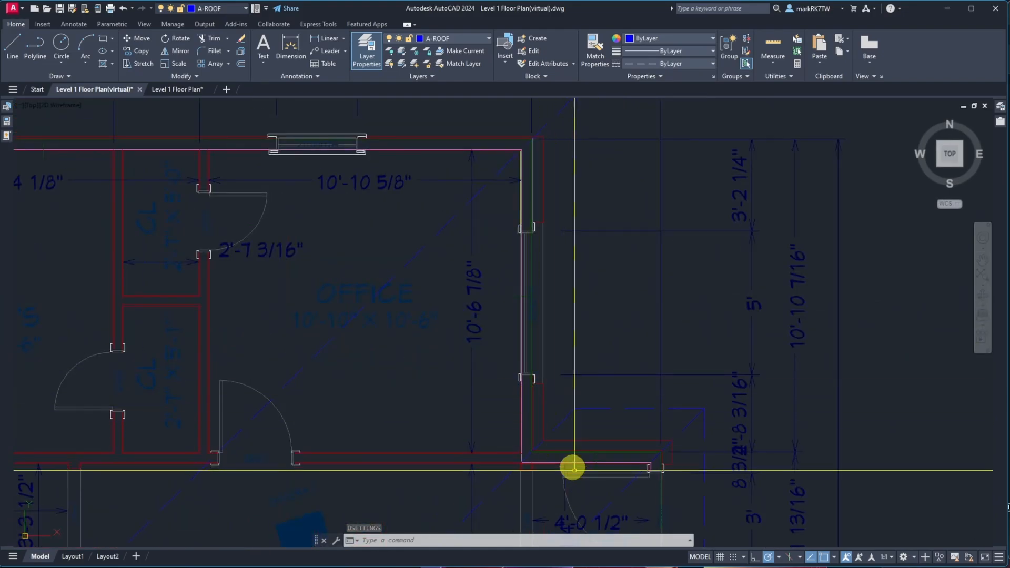
{"action": "scroll", "coordinate": [579, 495], "scroll_direction": "up", "scroll_amount": 5}
{"action": "scroll", "coordinate": [609, 324], "scroll_direction": "up", "scroll_amount": 3}
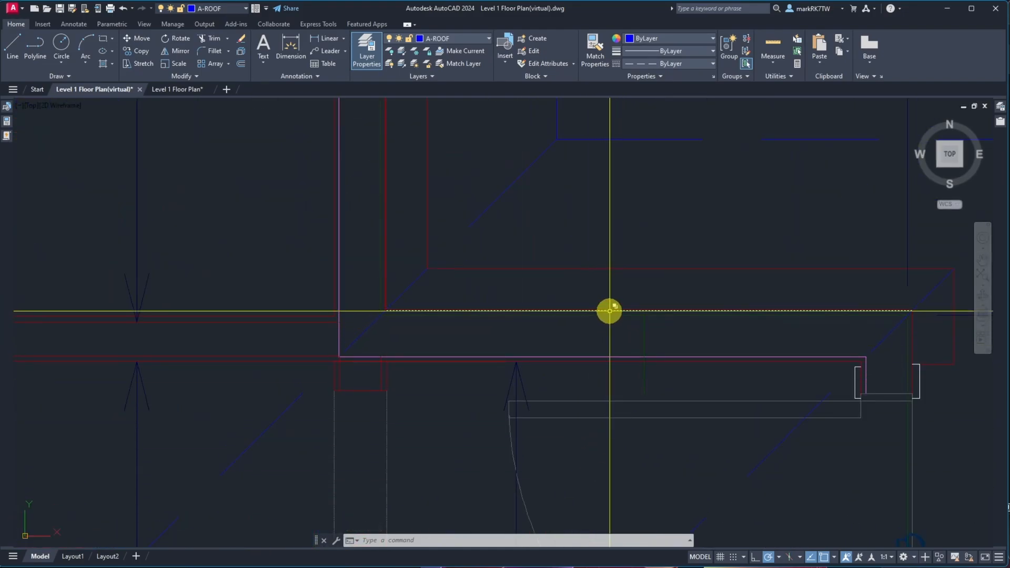
{"action": "left_click", "coordinate": [609, 310]}
{"action": "left_click", "coordinate": [634, 348]}
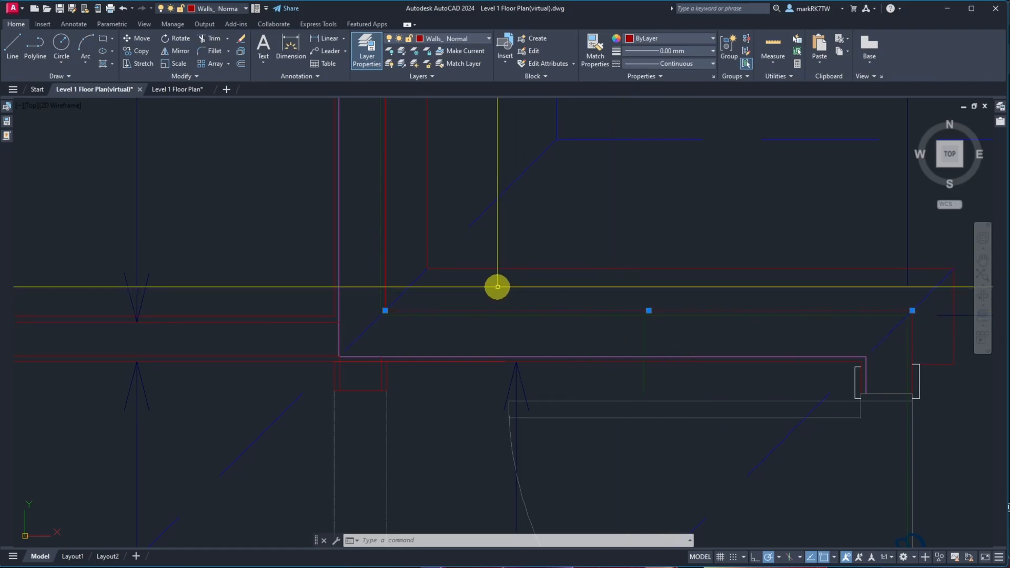
{"action": "key", "text": "Escape"}
{"action": "key", "text": "Escape"}
{"action": "scroll", "coordinate": [453, 332], "scroll_direction": "down", "scroll_amount": 5}
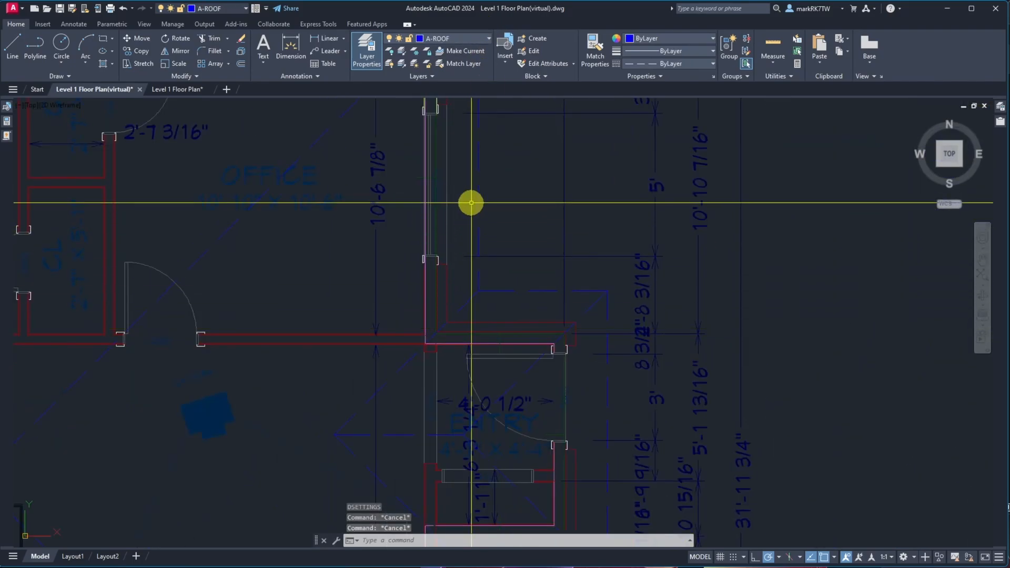
{"action": "scroll", "coordinate": [462, 151], "scroll_direction": "down", "scroll_amount": 2}
{"action": "scroll", "coordinate": [446, 113], "scroll_direction": "up", "scroll_amount": 7}
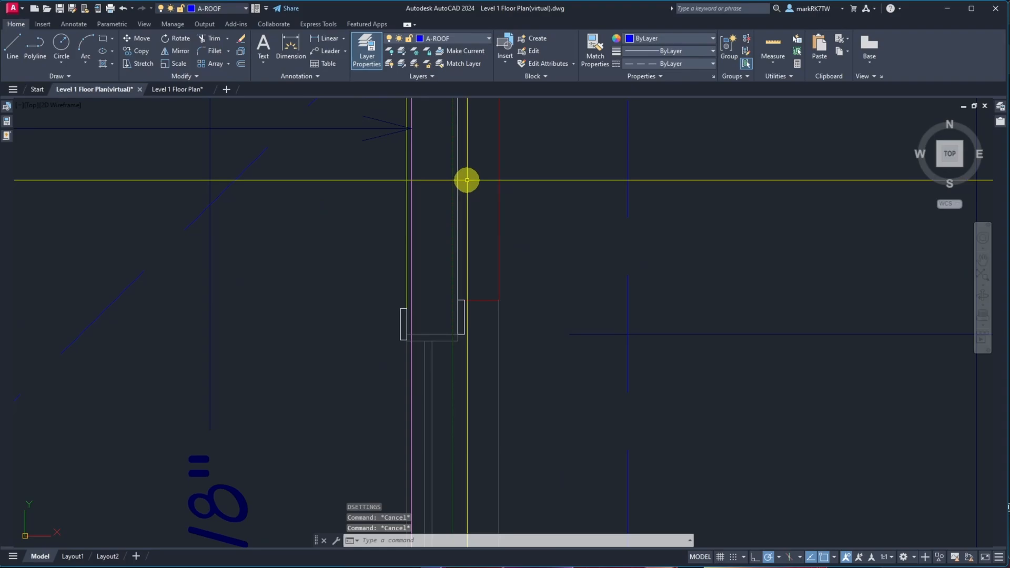
Use Match Properties to copy a white vertical wall line's properties onto the adjacent horizontal exterior wall line
{"action": "type", "text": "ma"}
{"action": "key", "text": "Return"}
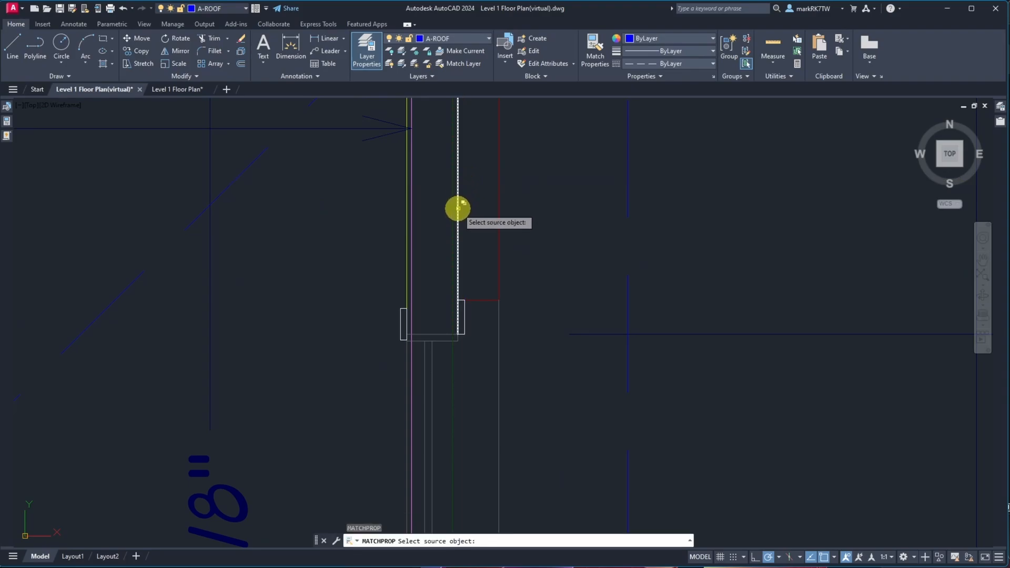
{"action": "left_click", "coordinate": [458, 208]}
{"action": "scroll", "coordinate": [412, 176], "scroll_direction": "down", "scroll_amount": 4}
{"action": "scroll", "coordinate": [502, 437], "scroll_direction": "up", "scroll_amount": 3}
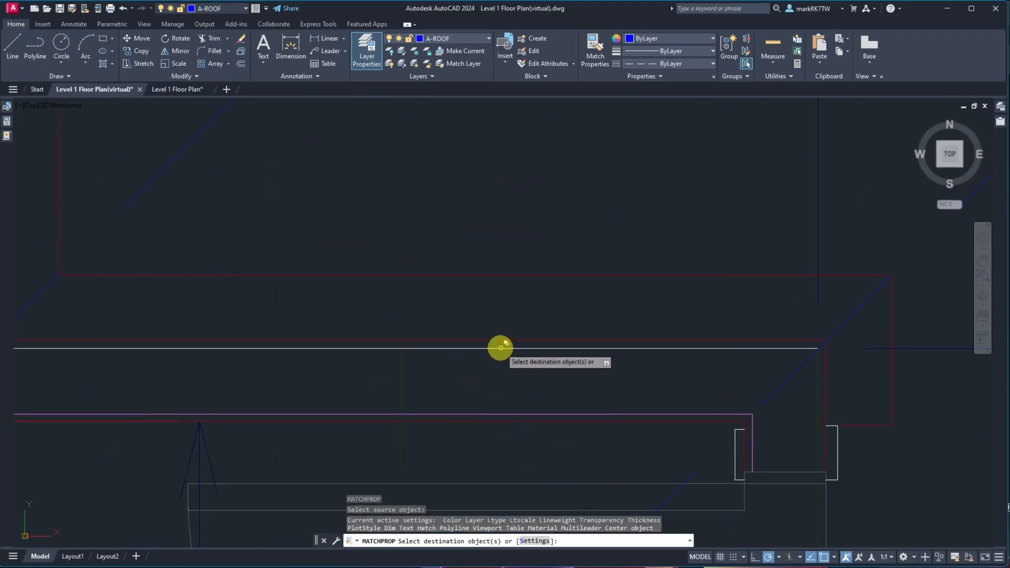
{"action": "left_click", "coordinate": [498, 347]}
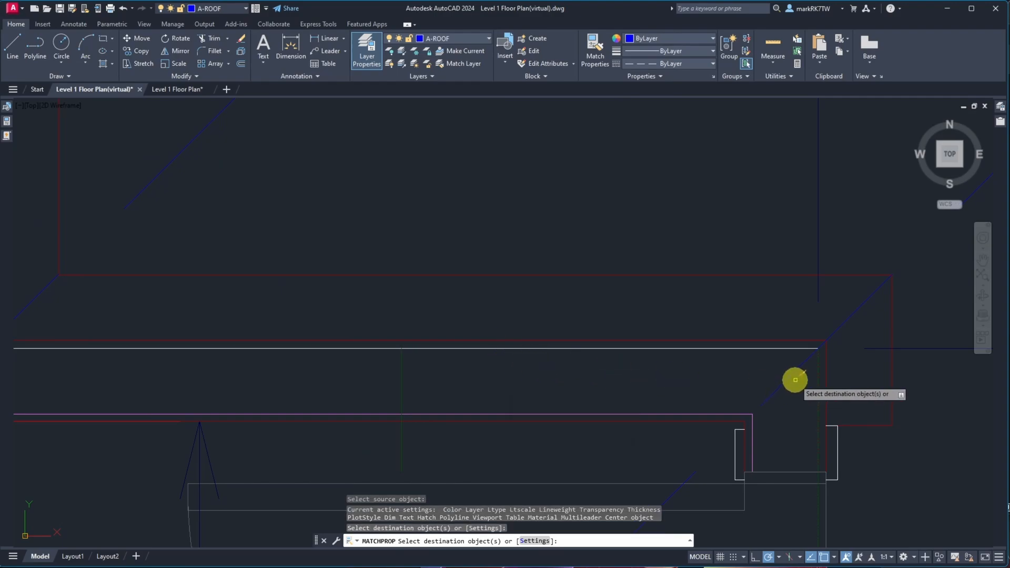
{"action": "key", "text": "Return"}
{"action": "key", "text": "Return"}
Match properties again from that horizontal wall line onto the vertical wall line meeting it at the corner
{"action": "left_click", "coordinate": [803, 349]}
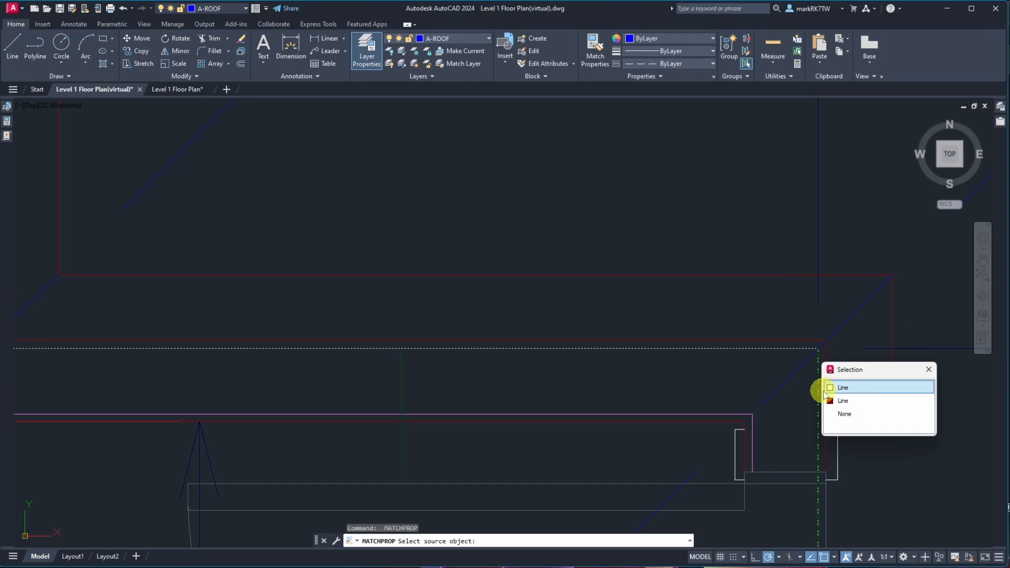
{"action": "left_click", "coordinate": [824, 393]}
{"action": "left_click", "coordinate": [819, 397]}
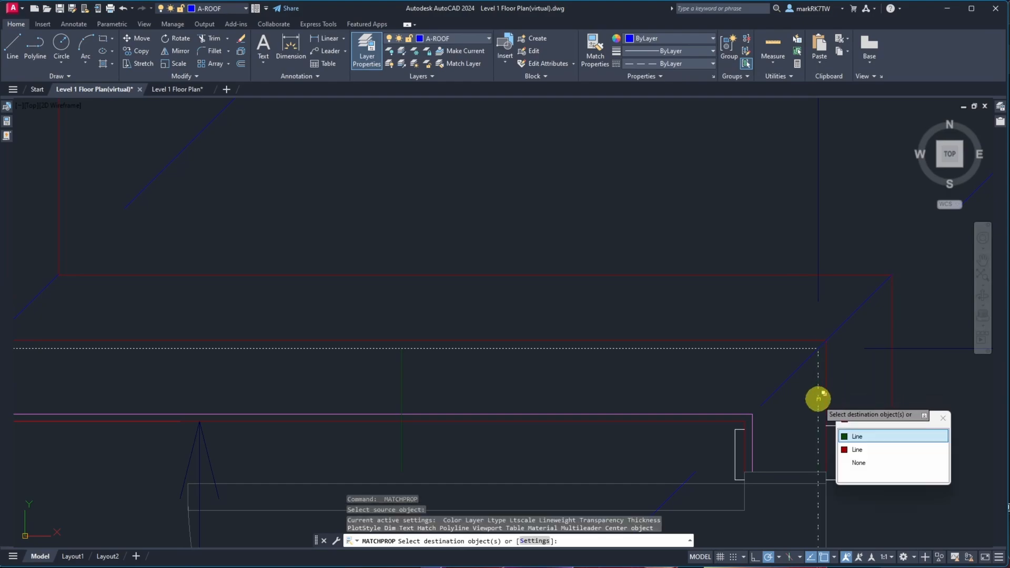
{"action": "left_click", "coordinate": [853, 450]}
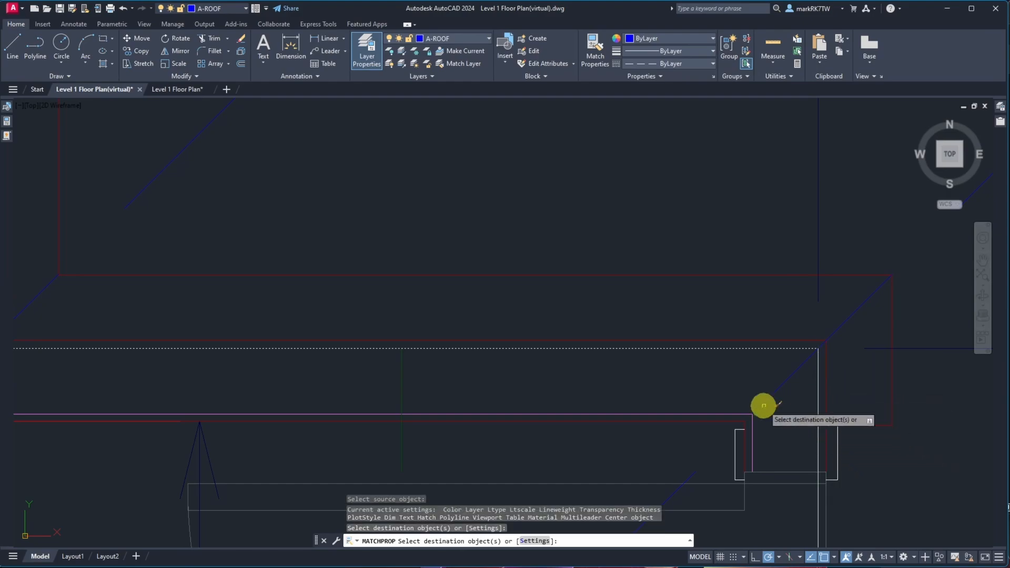
{"action": "scroll", "coordinate": [731, 350], "scroll_direction": "up", "scroll_amount": 6}
{"action": "scroll", "coordinate": [747, 462], "scroll_direction": "up", "scroll_amount": 5}
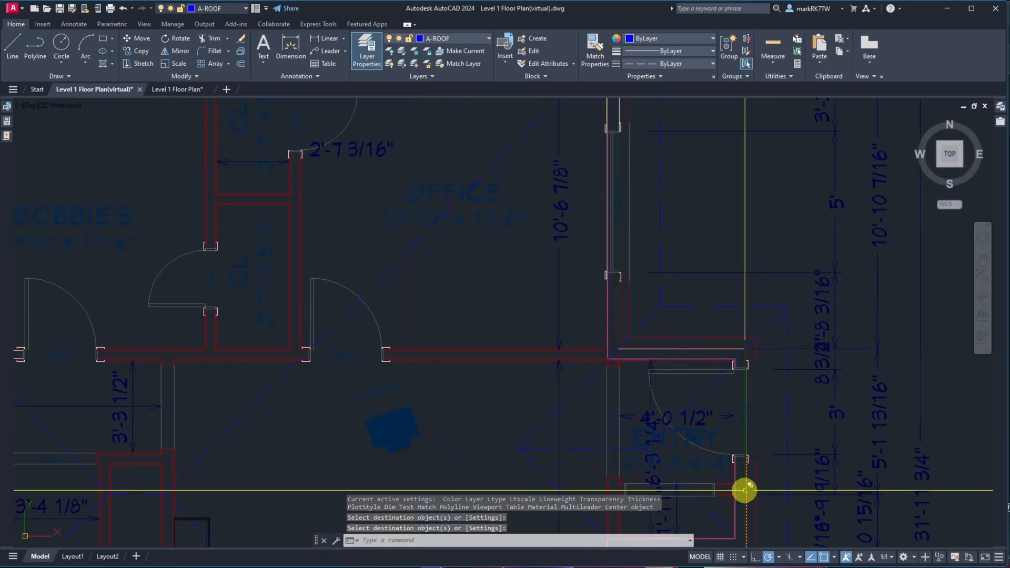
{"action": "scroll", "coordinate": [737, 379], "scroll_direction": "down", "scroll_amount": 5}
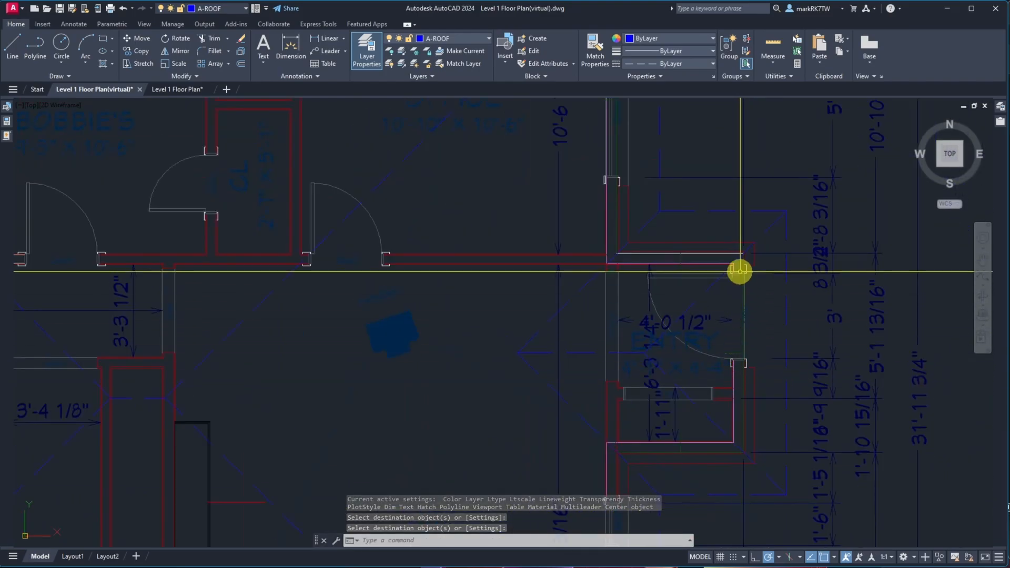
{"action": "key", "text": "Return"}
{"action": "key", "text": "Return"}
Match the properties of the entry's top wall line onto a vertical wall line beside the window below the entry
{"action": "left_click", "coordinate": [735, 253]}
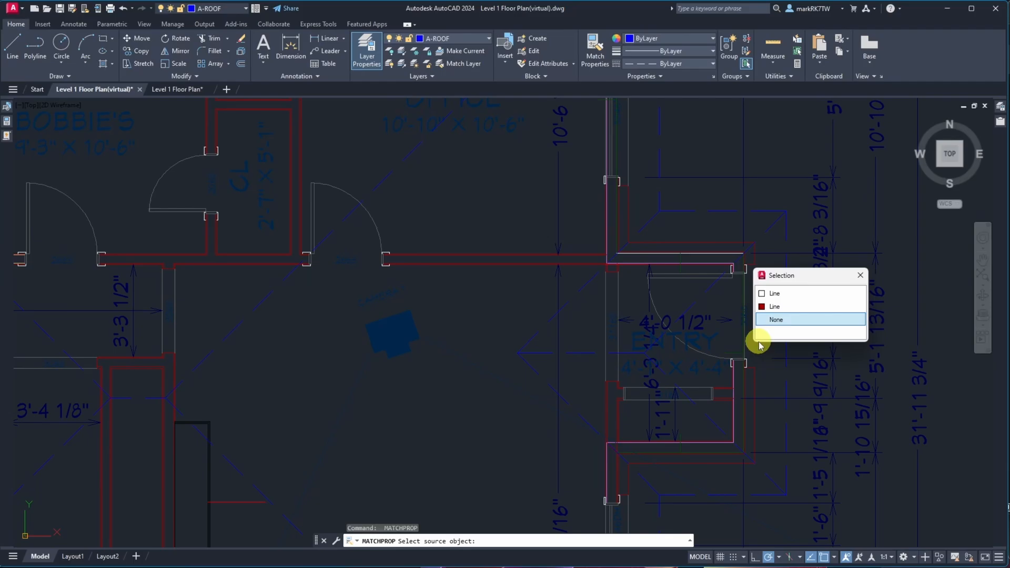
{"action": "left_click", "coordinate": [770, 292]}
{"action": "scroll", "coordinate": [760, 466], "scroll_direction": "up", "scroll_amount": 5}
{"action": "left_click", "coordinate": [759, 466]}
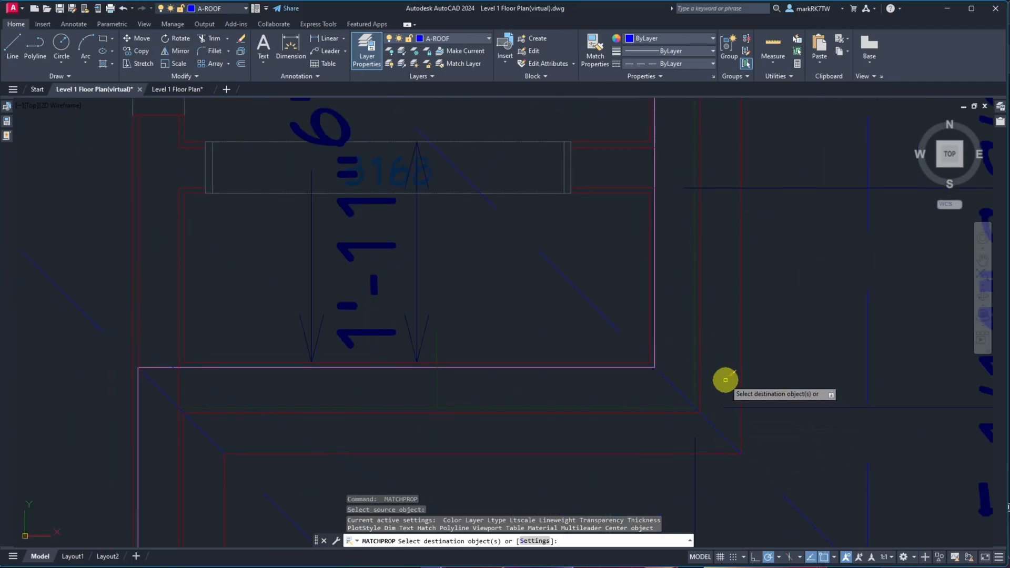
{"action": "left_click", "coordinate": [697, 385]}
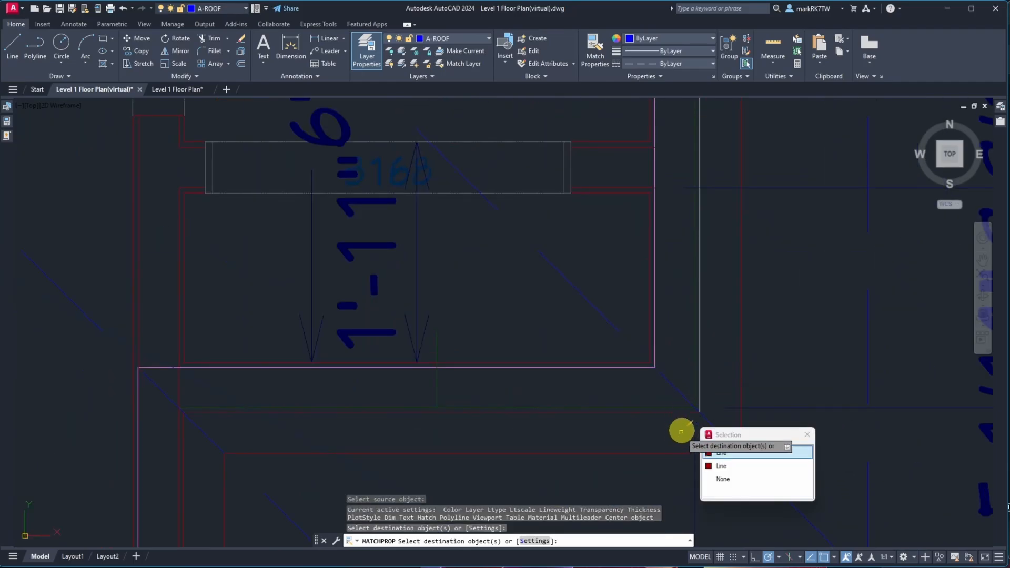
{"action": "left_click", "coordinate": [720, 457]}
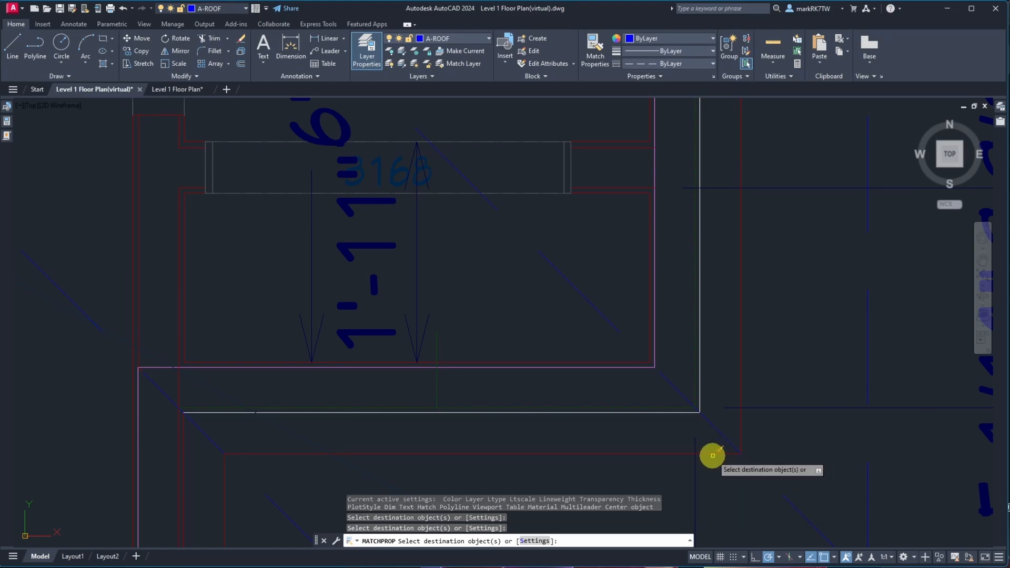
{"action": "scroll", "coordinate": [685, 343], "scroll_direction": "down", "scroll_amount": 8}
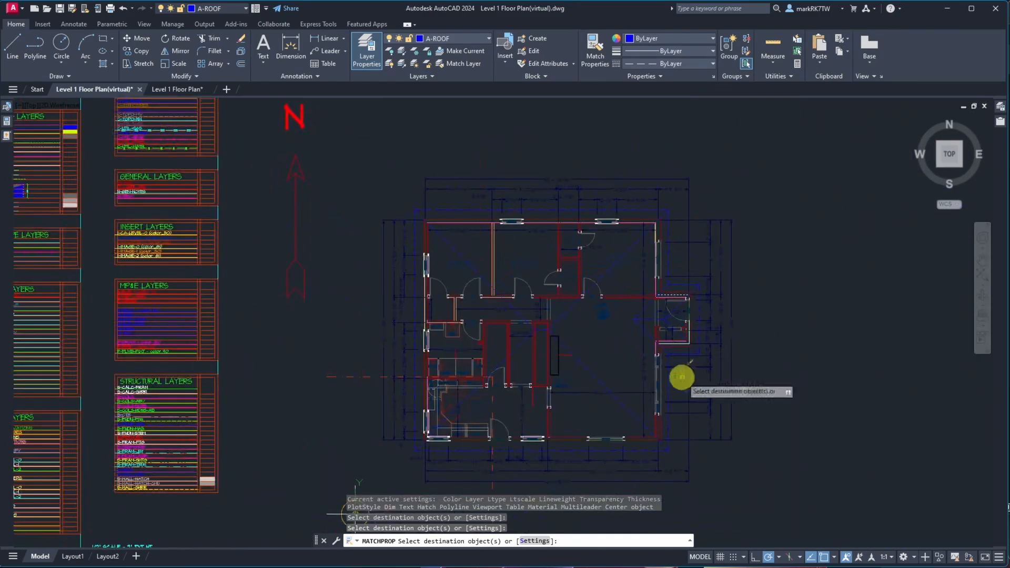
Apply the matched properties to the vertical wall line below the window as well, then finish Match Properties
{"action": "scroll", "coordinate": [676, 381], "scroll_direction": "up", "scroll_amount": 10}
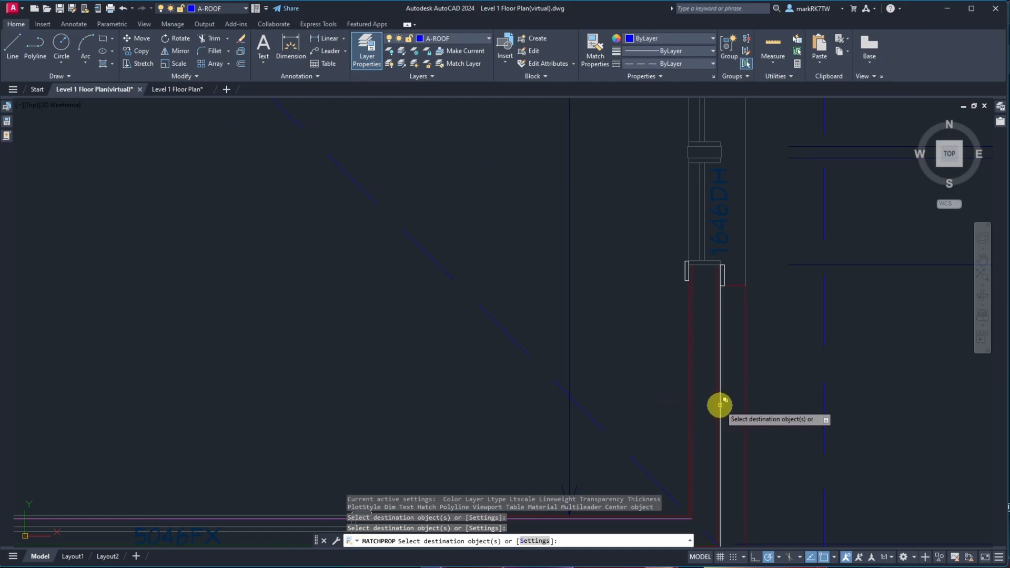
{"action": "left_click", "coordinate": [717, 404]}
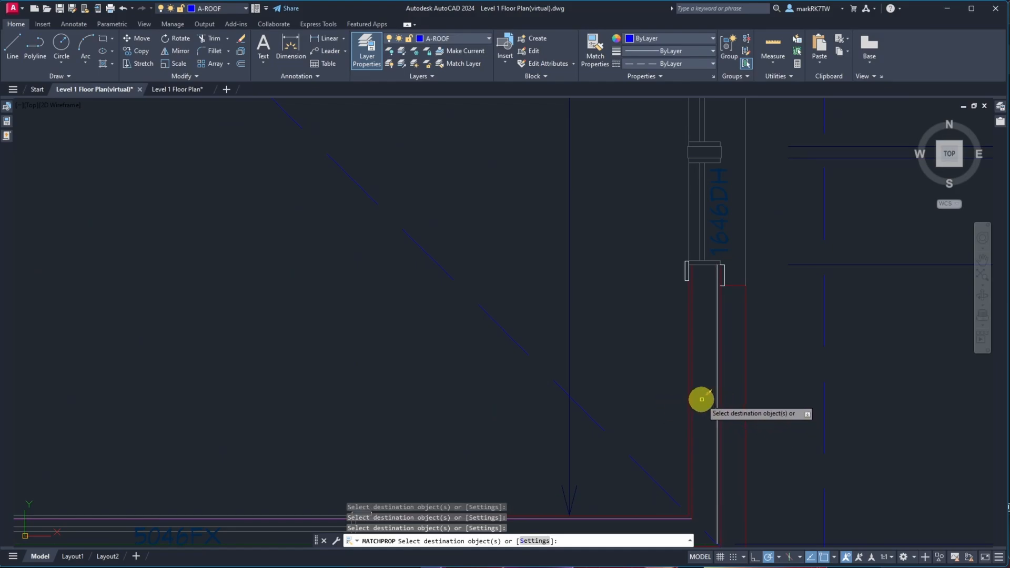
{"action": "scroll", "coordinate": [701, 397], "scroll_direction": "down", "scroll_amount": 8}
{"action": "key", "text": "Return"}
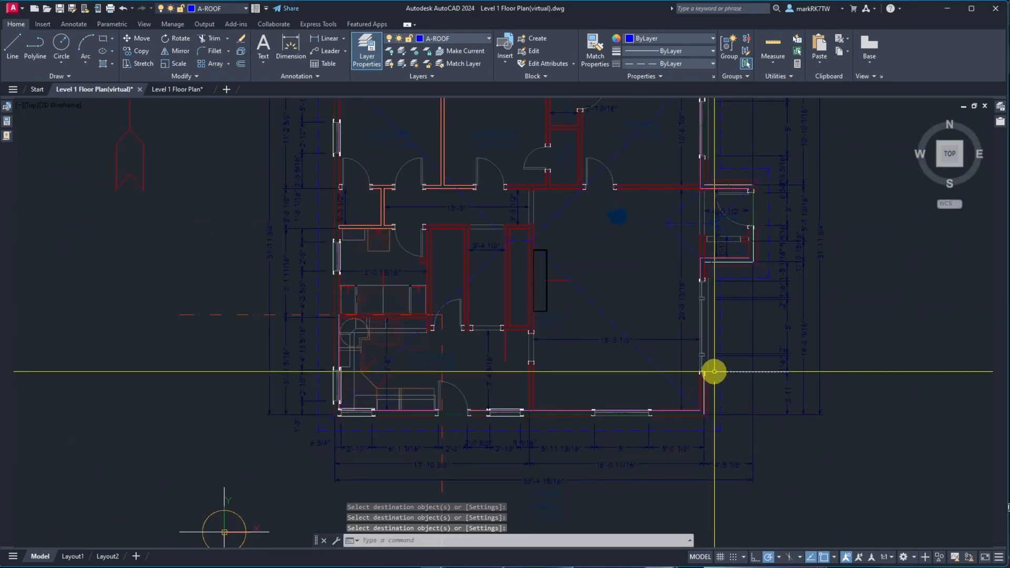
{"action": "scroll", "coordinate": [725, 437], "scroll_direction": "up", "scroll_amount": 4}
{"action": "type", "text": "co"}
{"action": "key", "text": "Return"}
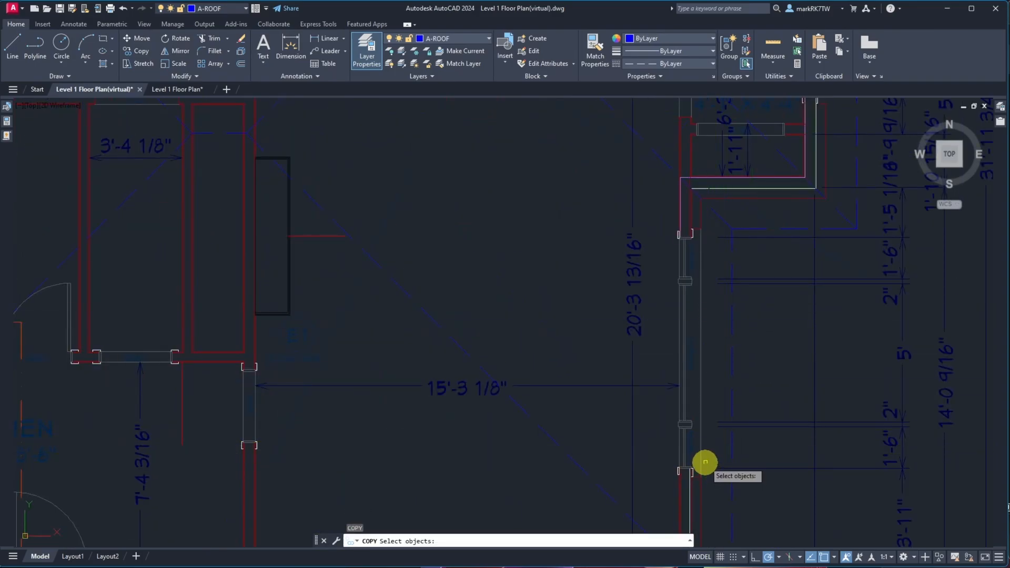
{"action": "key", "text": "Escape"}
Chamfer the vertical wall line beside the window with the horizontal wall line above it to close the corner
{"action": "type", "text": "cha"}
{"action": "key", "text": "Return"}
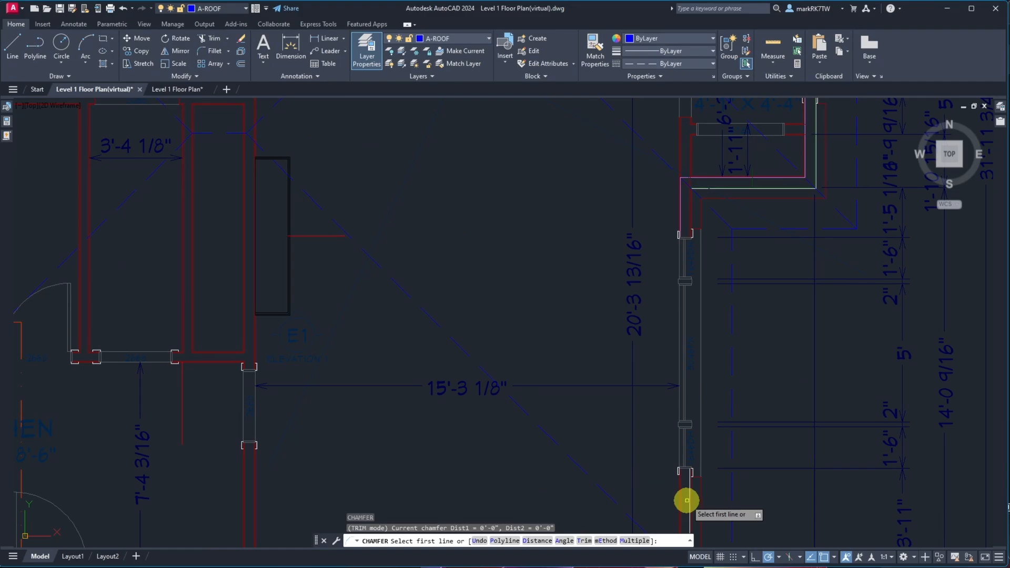
{"action": "scroll", "coordinate": [687, 496], "scroll_direction": "up", "scroll_amount": 4}
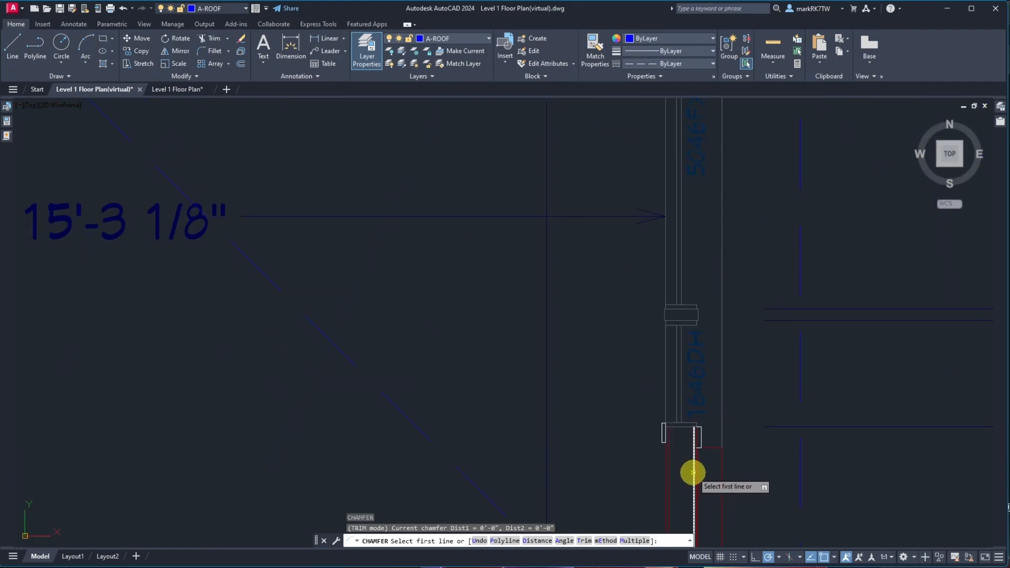
{"action": "left_click", "coordinate": [692, 473]}
{"action": "scroll", "coordinate": [684, 470], "scroll_direction": "down", "scroll_amount": 3}
{"action": "scroll", "coordinate": [719, 150], "scroll_direction": "up", "scroll_amount": 3}
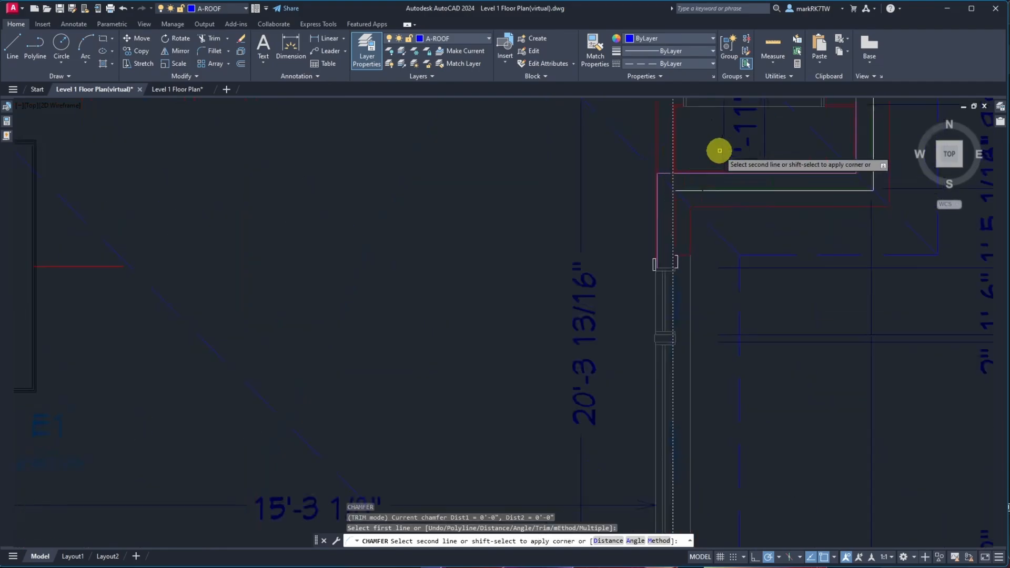
{"action": "scroll", "coordinate": [719, 150], "scroll_direction": "up", "scroll_amount": 3}
{"action": "left_click", "coordinate": [687, 253]}
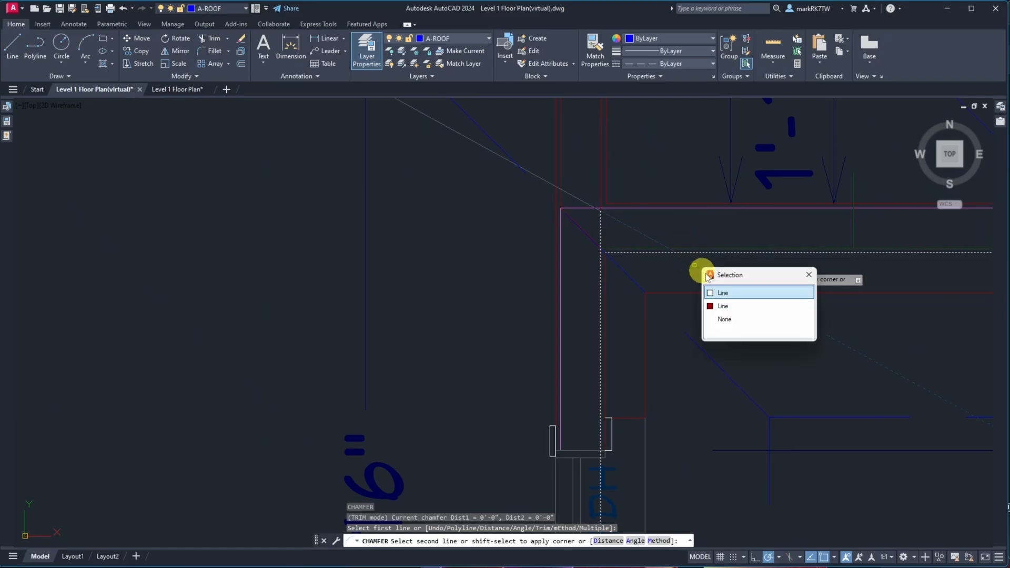
{"action": "left_click", "coordinate": [723, 296]}
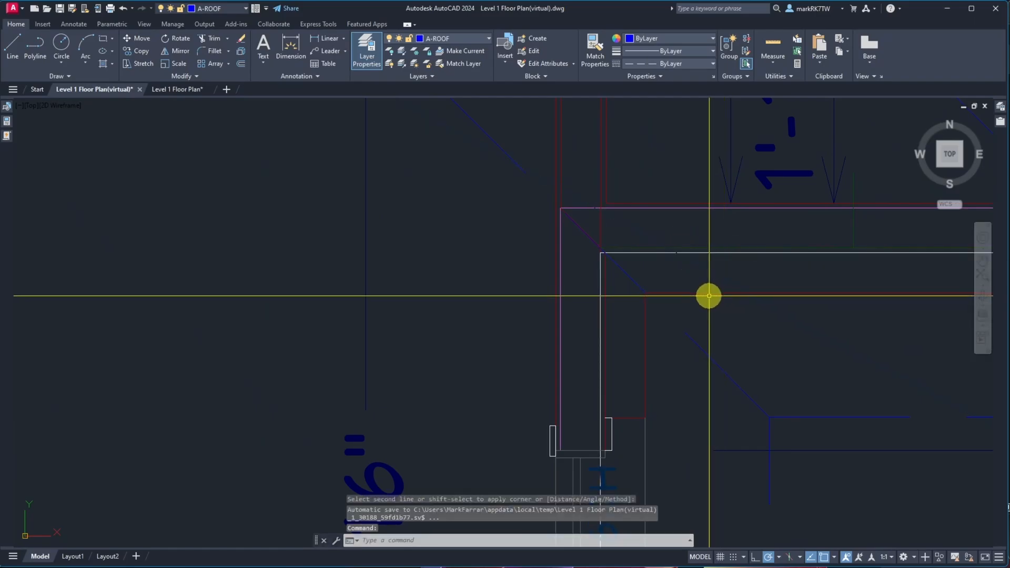
Measure the offset between the parallel wall lines at the exterior corner right of the entry
{"action": "scroll", "coordinate": [715, 276], "scroll_direction": "down", "scroll_amount": 3}
{"action": "scroll", "coordinate": [870, 288], "scroll_direction": "up", "scroll_amount": 5}
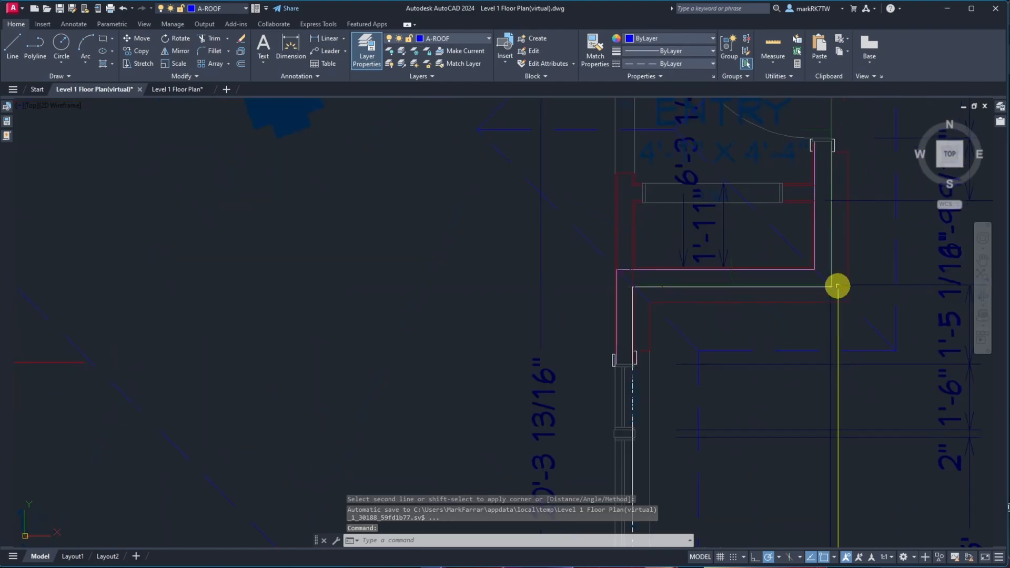
{"action": "scroll", "coordinate": [776, 313], "scroll_direction": "up", "scroll_amount": 4}
{"action": "scroll", "coordinate": [756, 243], "scroll_direction": "up", "scroll_amount": 6}
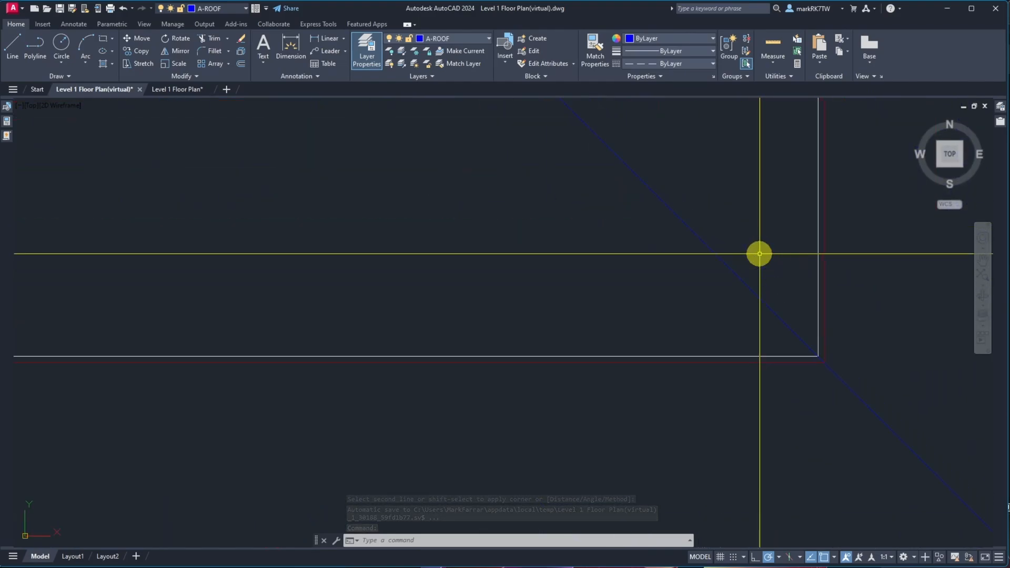
{"action": "scroll", "coordinate": [807, 314], "scroll_direction": "down", "scroll_amount": 5}
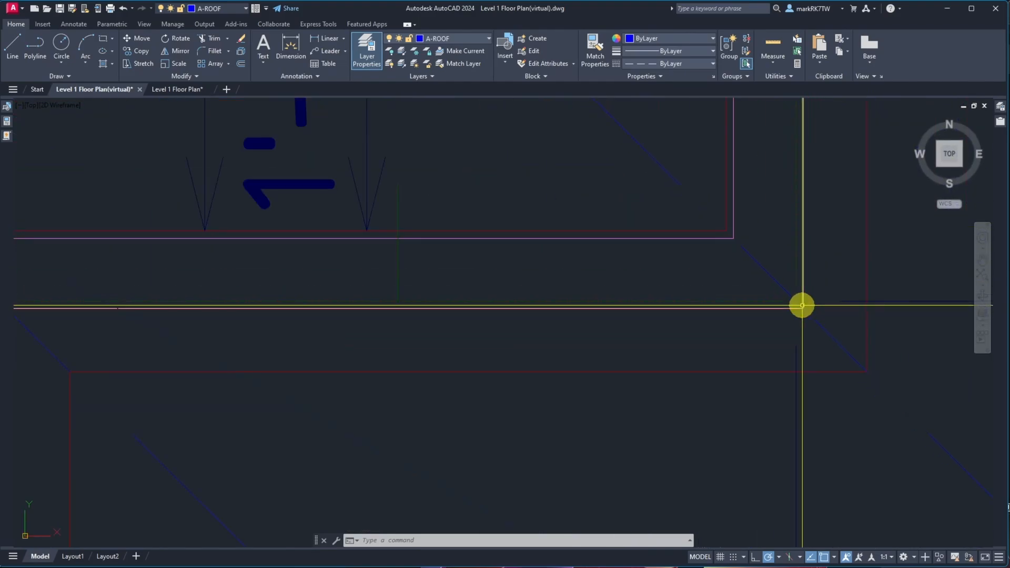
{"action": "scroll", "coordinate": [781, 266], "scroll_direction": "up", "scroll_amount": 6}
{"action": "scroll", "coordinate": [617, 242], "scroll_direction": "down", "scroll_amount": 3}
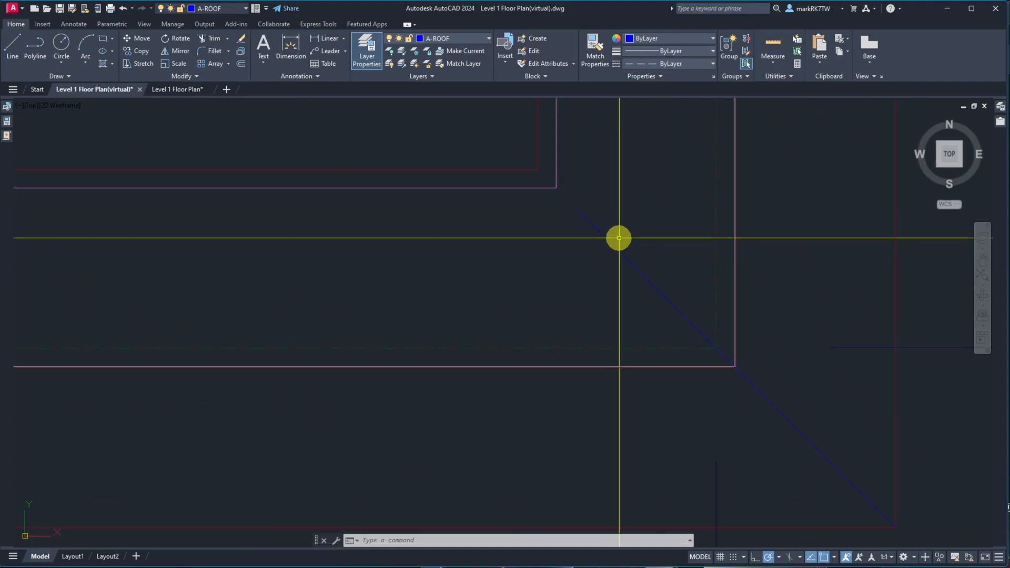
{"action": "type", "text": "di"}
{"action": "key", "text": "Return"}
{"action": "left_click", "coordinate": [553, 187]}
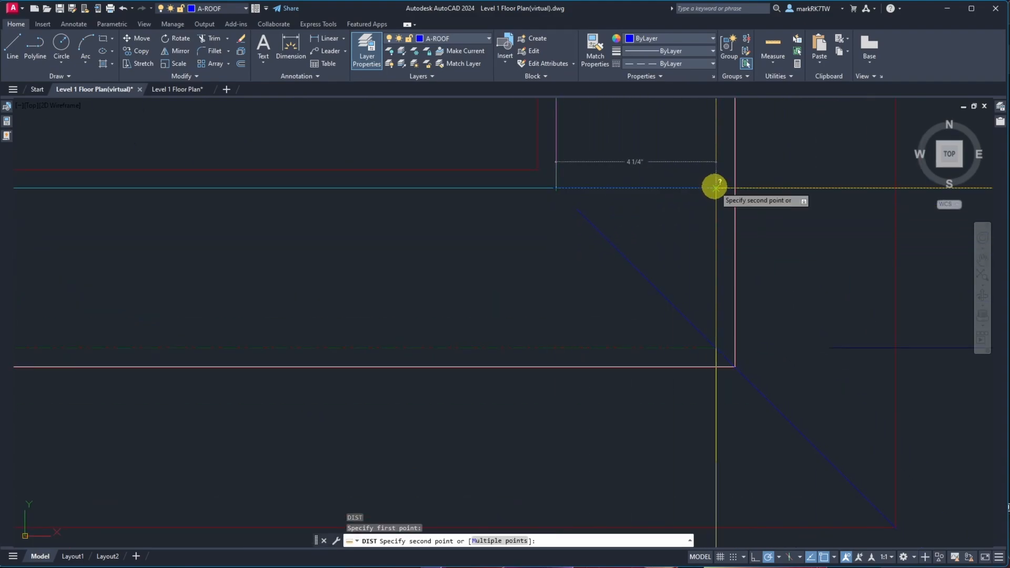
{"action": "key", "text": "Escape"}
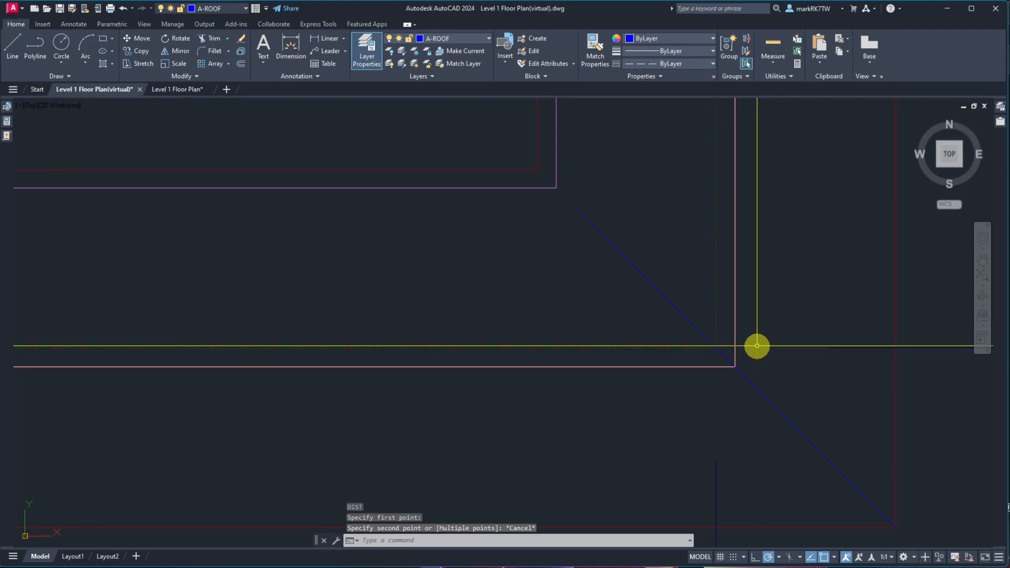
Move the vertical wall line from its corner point onto the inner corner of the neighbouring wall lines
{"action": "type", "text": "m"}
{"action": "key", "text": "Return"}
{"action": "left_click", "coordinate": [734, 344]}
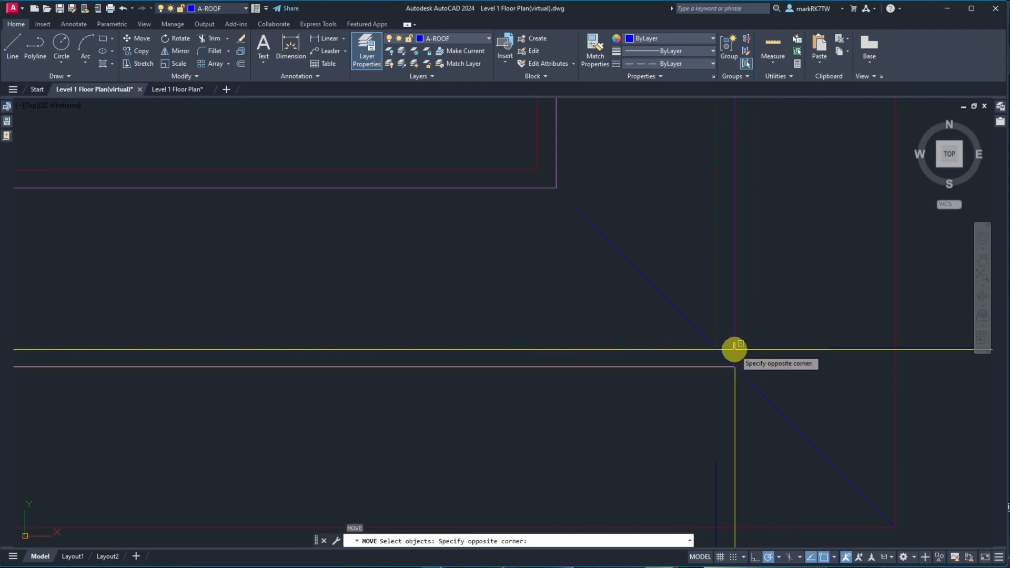
{"action": "left_click", "coordinate": [733, 349]}
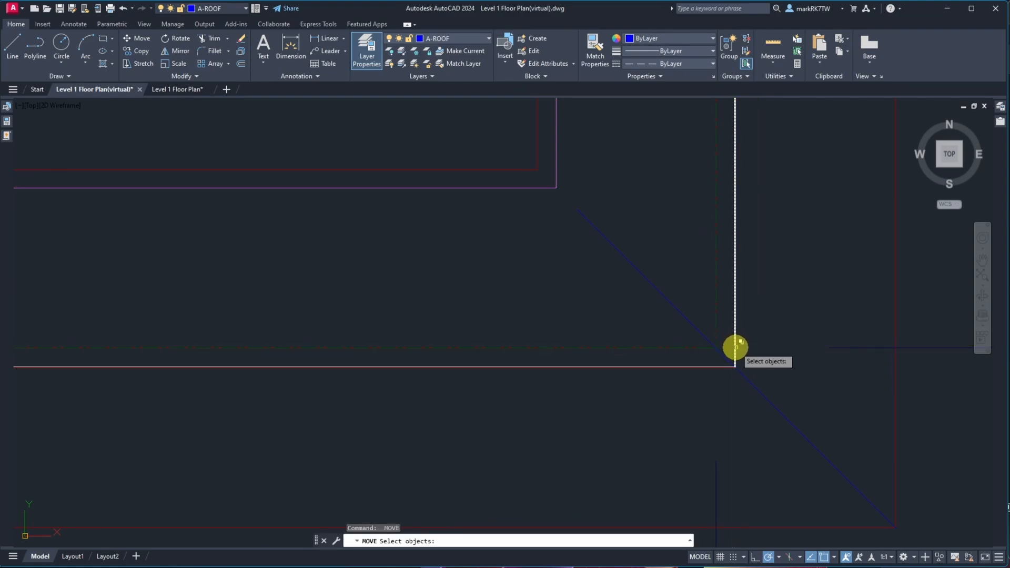
{"action": "left_click", "coordinate": [736, 348]}
{"action": "left_click", "coordinate": [757, 387]}
{"action": "key", "text": "Return"}
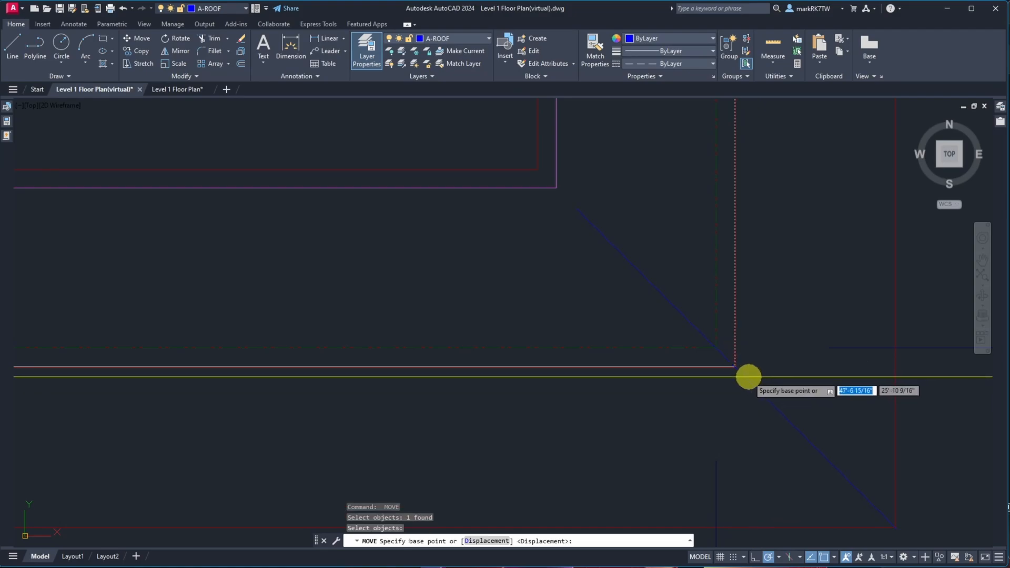
{"action": "left_click", "coordinate": [735, 366]}
{"action": "left_click", "coordinate": [716, 349]}
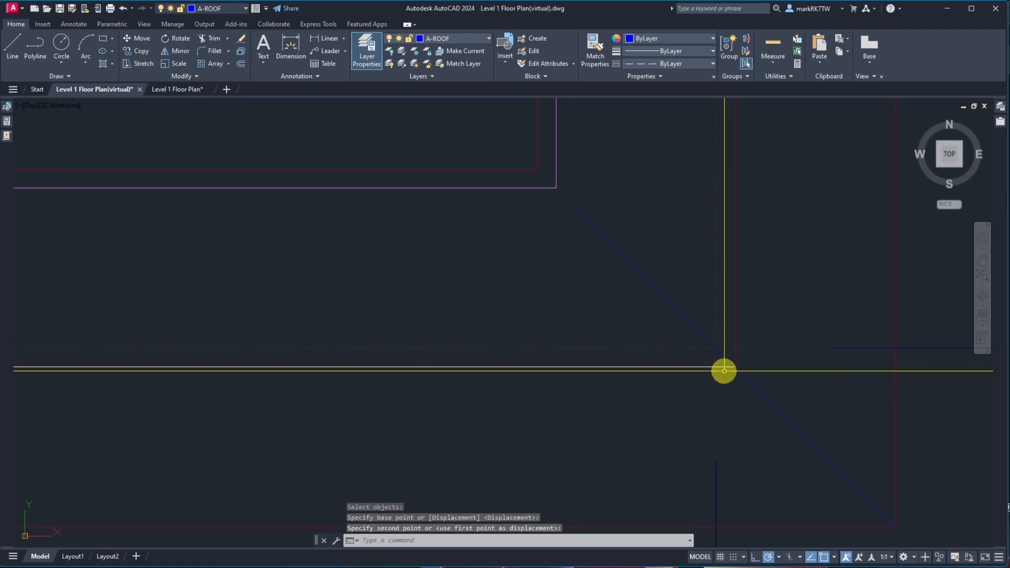
Move the horizontal wall line up from its corner point to meet the relocated vertical line
{"action": "key", "text": "Return"}
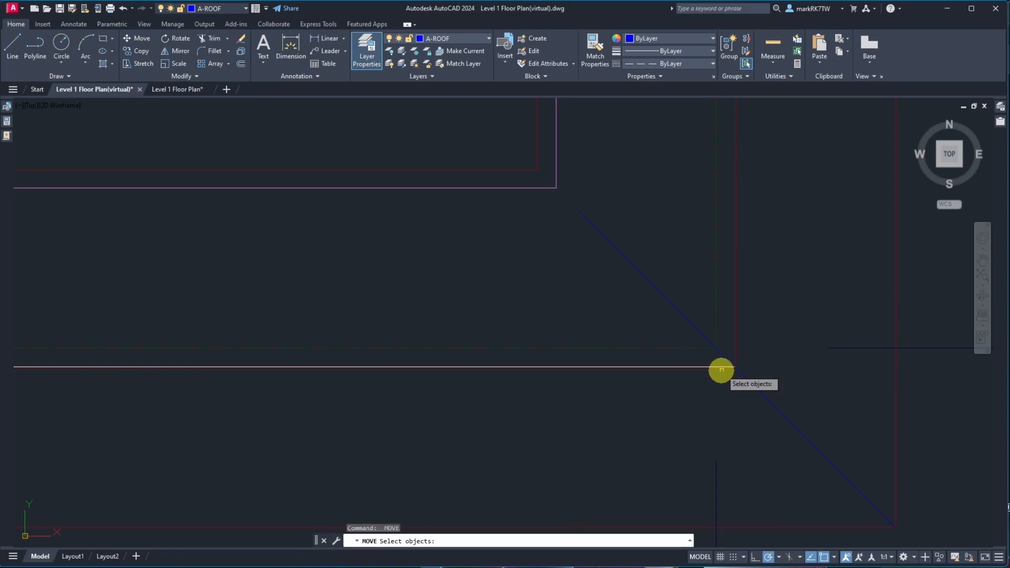
{"action": "left_click", "coordinate": [720, 366]}
{"action": "left_click", "coordinate": [754, 406]}
{"action": "key", "text": "Return"}
{"action": "left_click", "coordinate": [736, 367]}
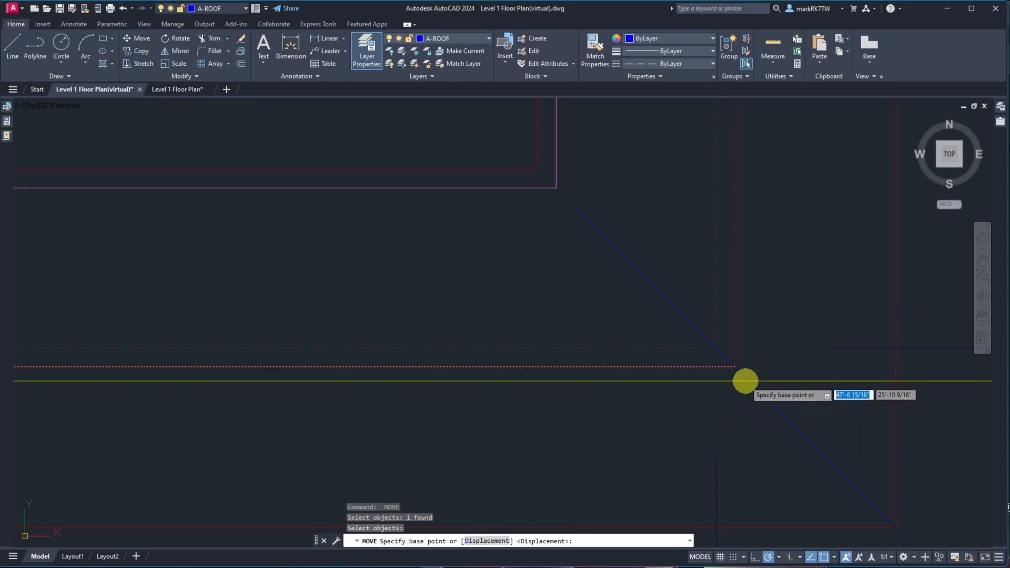
{"action": "left_click", "coordinate": [712, 350]}
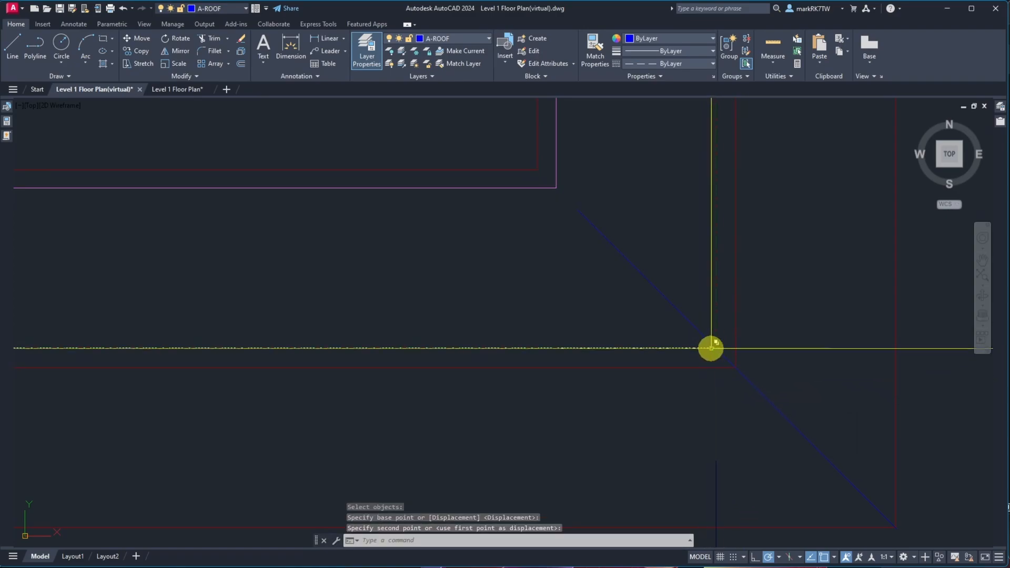
Chamfer the vertical and horizontal white wall lines to join them at the corner
{"action": "scroll", "coordinate": [810, 391], "scroll_direction": "down", "scroll_amount": 5}
{"action": "scroll", "coordinate": [294, 395], "scroll_direction": "up", "scroll_amount": 5}
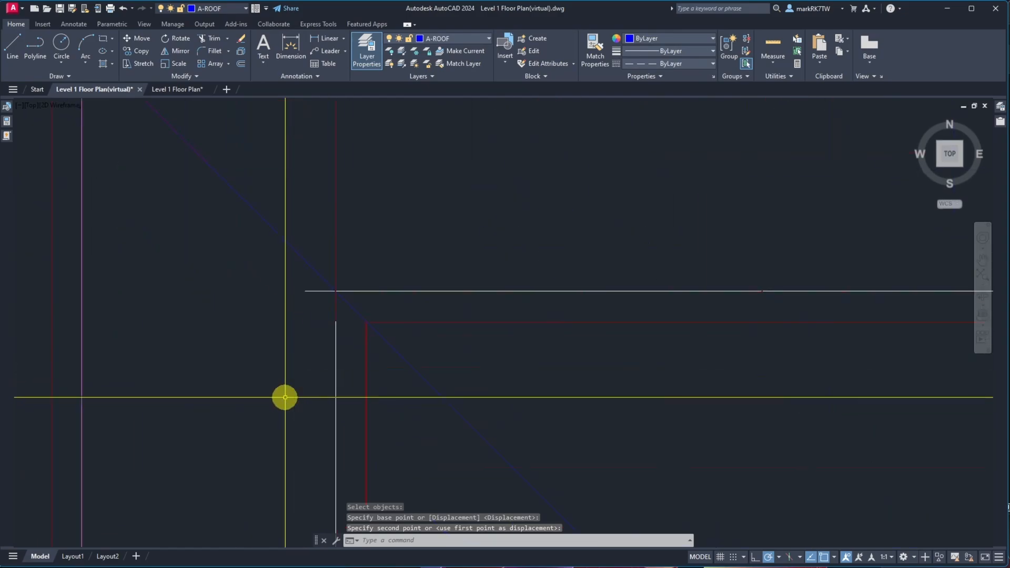
{"action": "type", "text": "cha"}
{"action": "key", "text": "Return"}
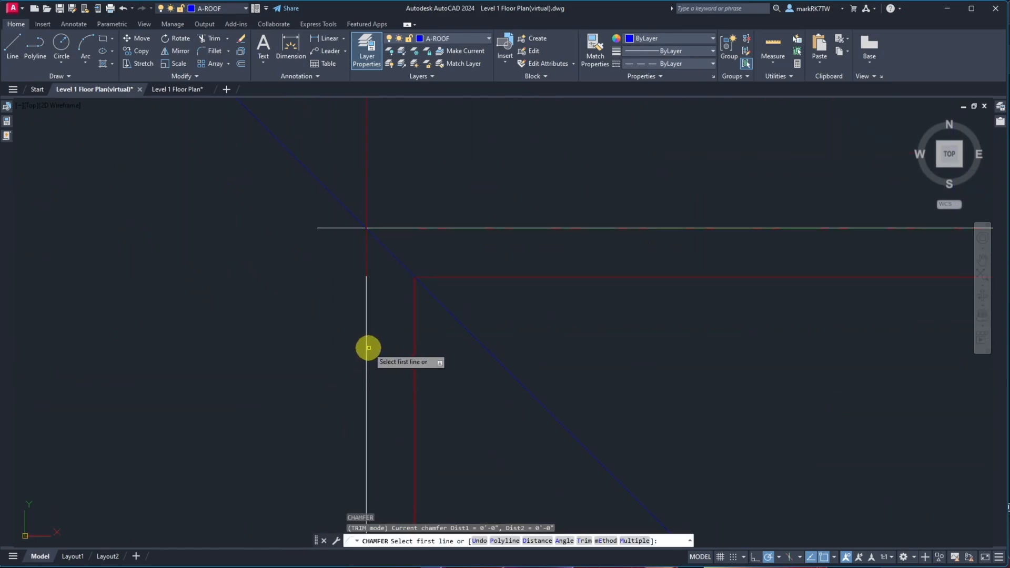
{"action": "left_click", "coordinate": [366, 346]}
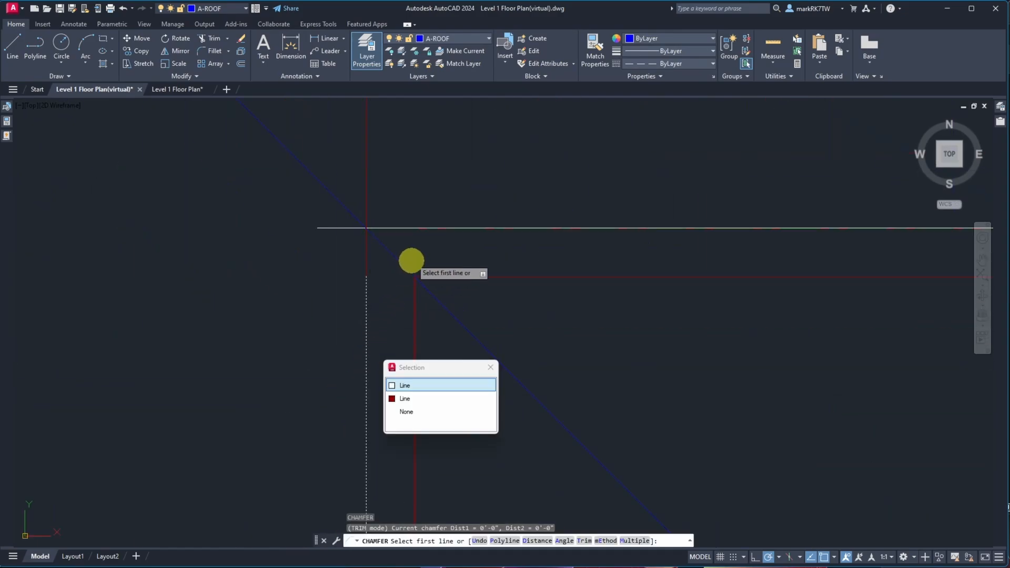
{"action": "left_click", "coordinate": [417, 228]}
{"action": "left_click", "coordinate": [478, 284]}
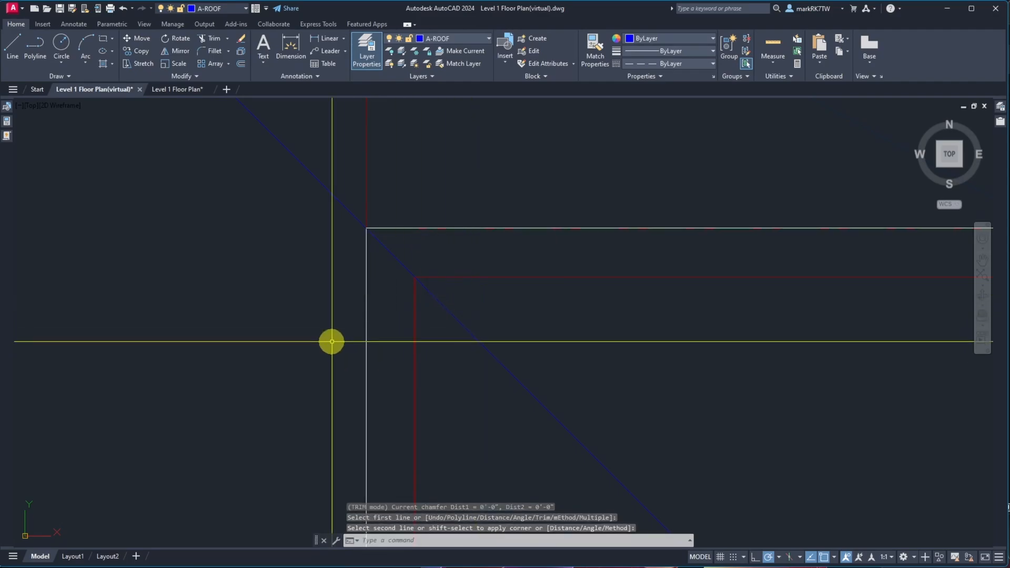
Select a short vertical line near the entry's upper corner and inspect the surrounding entry wall lines
{"action": "scroll", "coordinate": [331, 340], "scroll_direction": "up", "scroll_amount": 6}
{"action": "scroll", "coordinate": [631, 315], "scroll_direction": "down", "scroll_amount": 4}
{"action": "scroll", "coordinate": [647, 248], "scroll_direction": "up", "scroll_amount": 8}
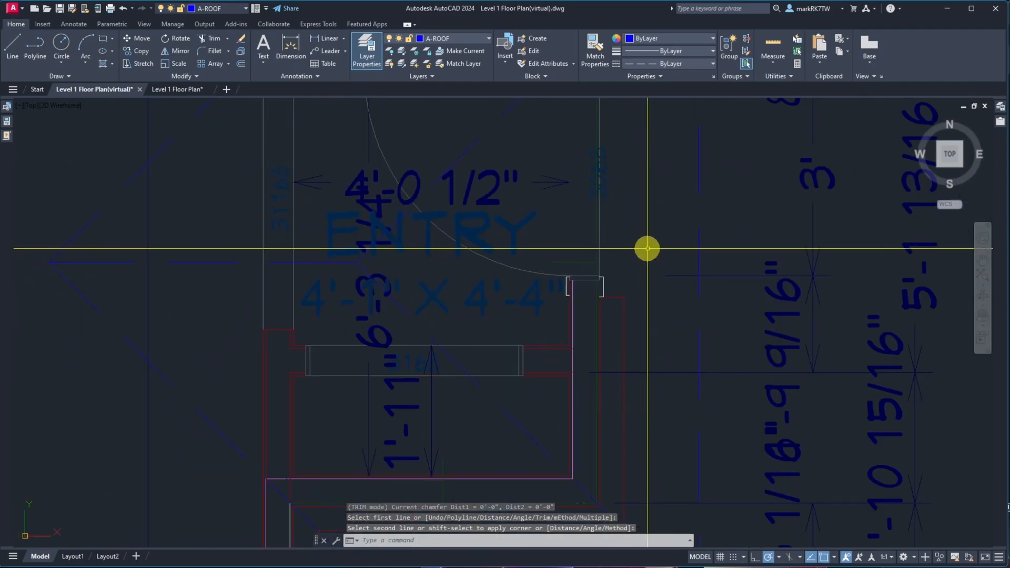
{"action": "scroll", "coordinate": [539, 200], "scroll_direction": "up", "scroll_amount": 5}
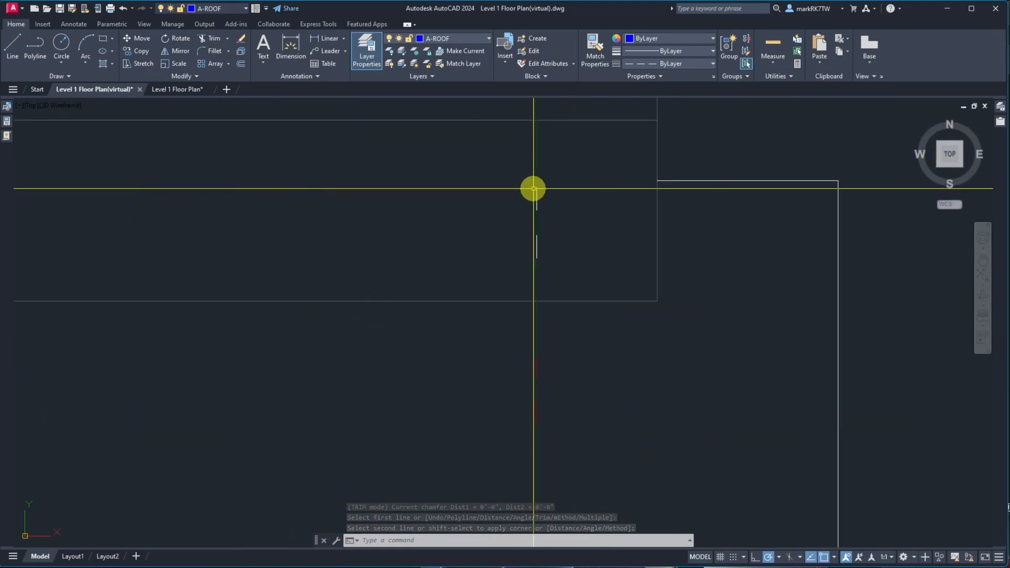
{"action": "left_click", "coordinate": [536, 203]}
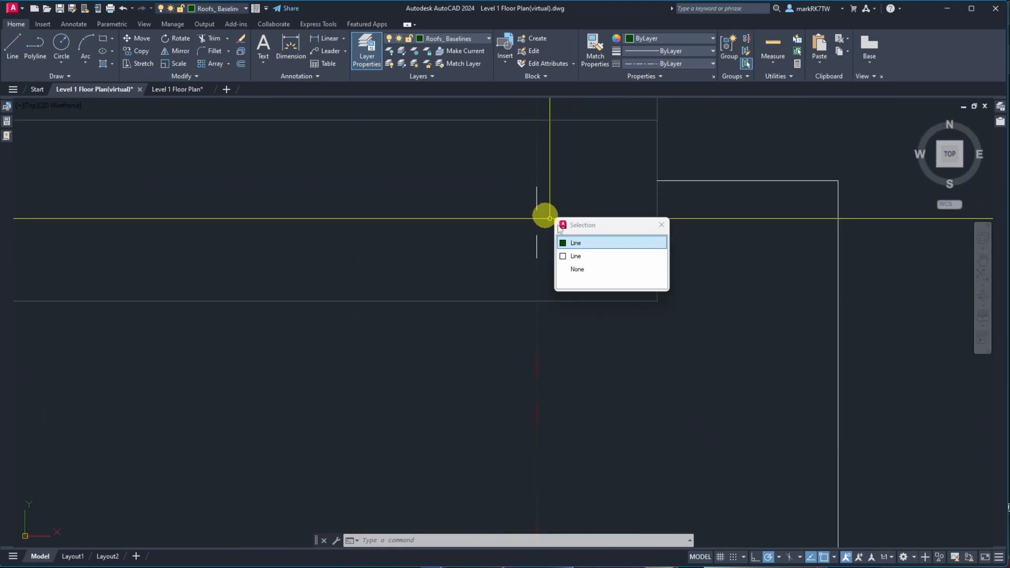
{"action": "left_click", "coordinate": [582, 254]}
{"action": "left_click", "coordinate": [536, 180]}
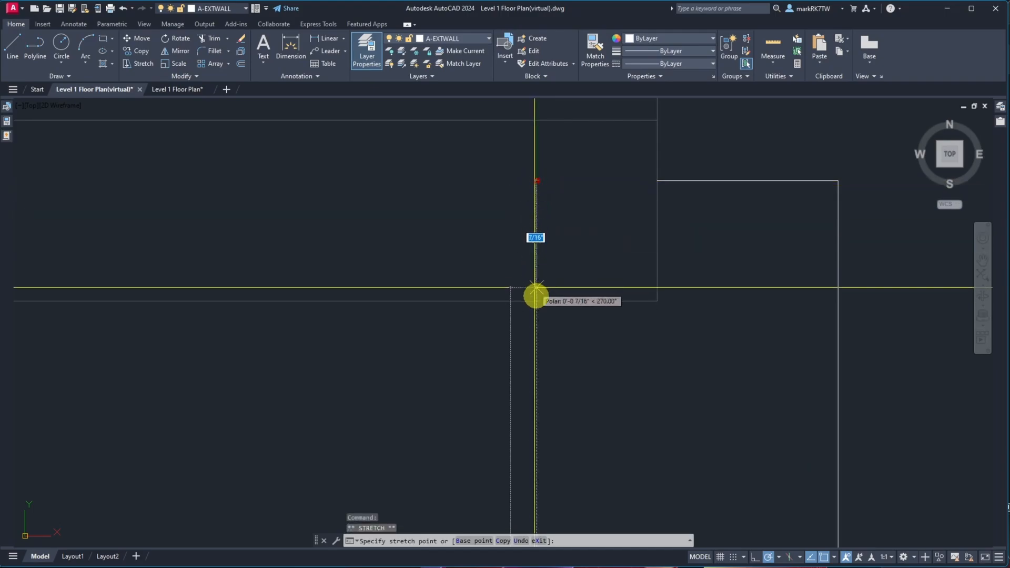
{"action": "key", "text": "Escape"}
{"action": "scroll", "coordinate": [652, 298], "scroll_direction": "down", "scroll_amount": 3}
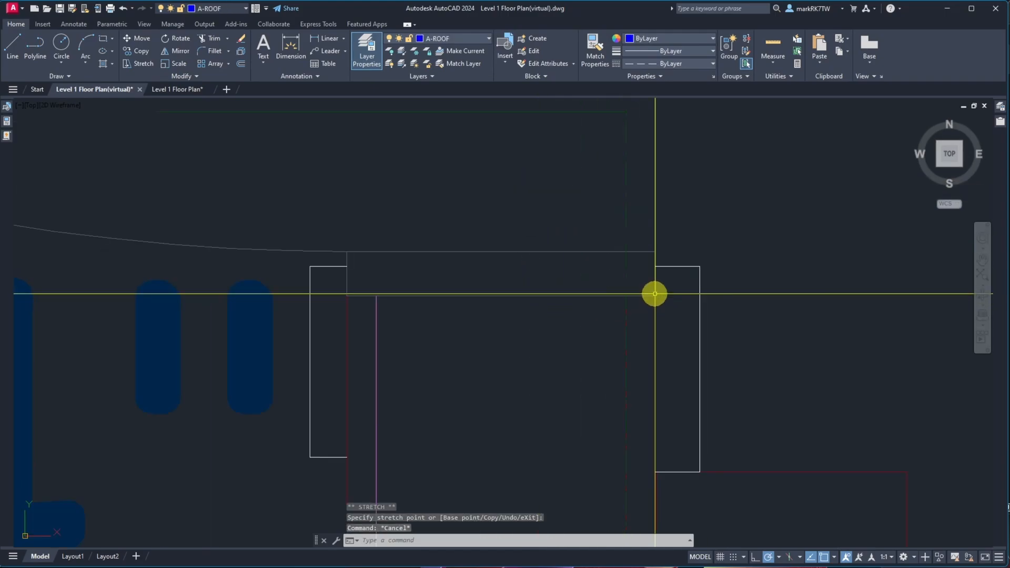
{"action": "scroll", "coordinate": [499, 259], "scroll_direction": "down", "scroll_amount": 4}
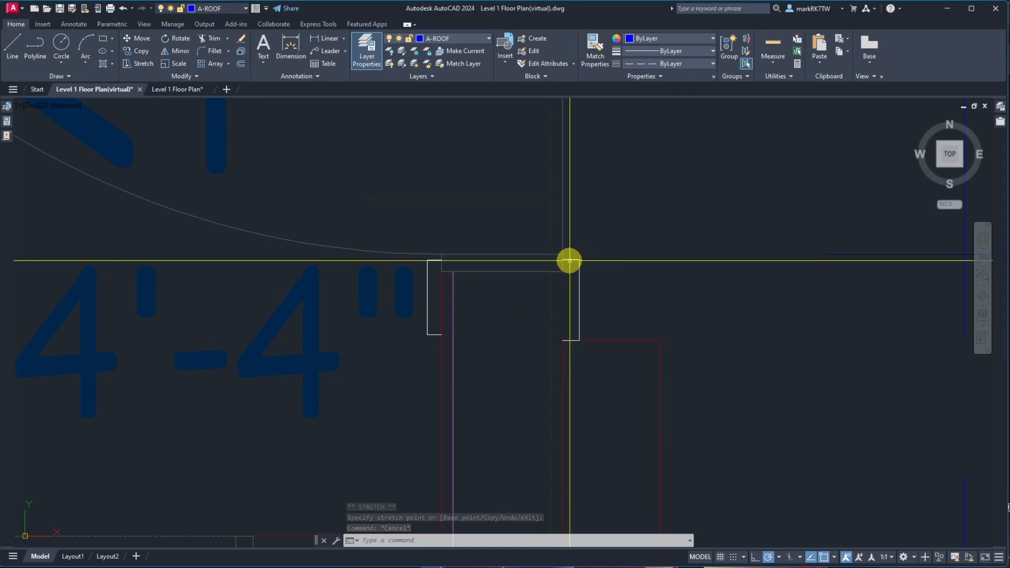
{"action": "scroll", "coordinate": [571, 261], "scroll_direction": "down", "scroll_amount": 3}
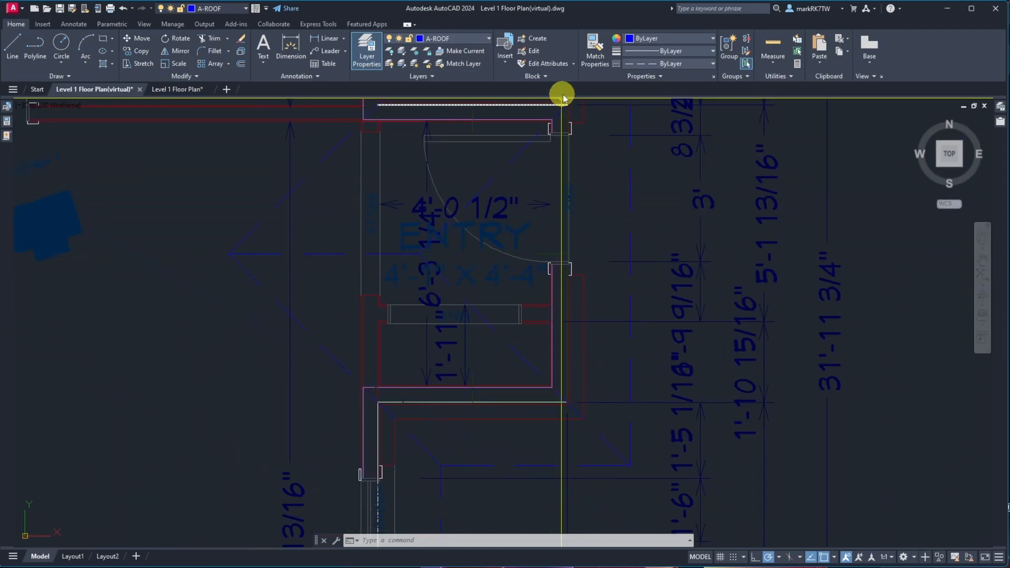
{"action": "scroll", "coordinate": [568, 113], "scroll_direction": "up", "scroll_amount": 6}
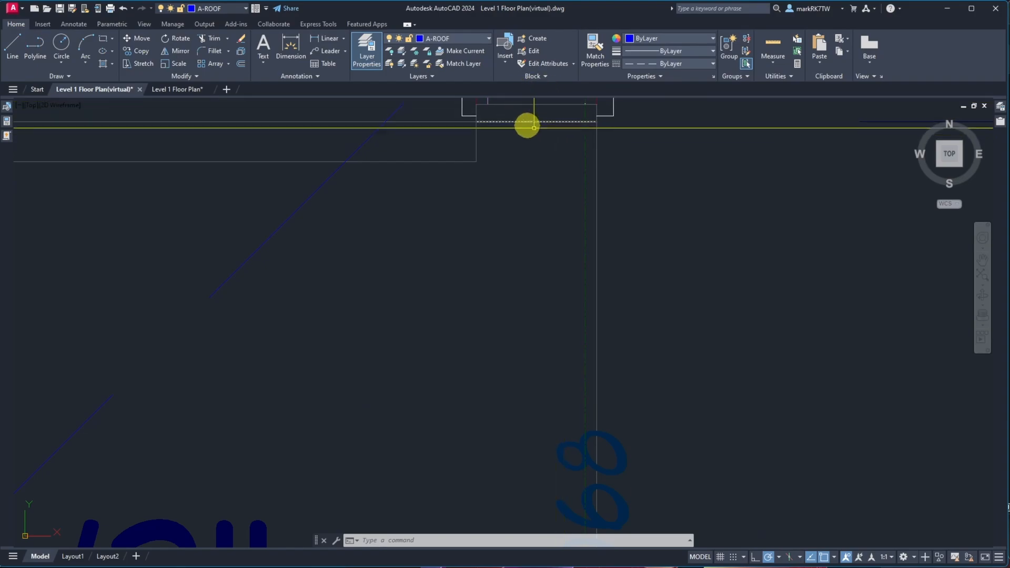
{"action": "scroll", "coordinate": [562, 123], "scroll_direction": "down", "scroll_amount": 4}
{"action": "scroll", "coordinate": [537, 149], "scroll_direction": "up", "scroll_amount": 3}
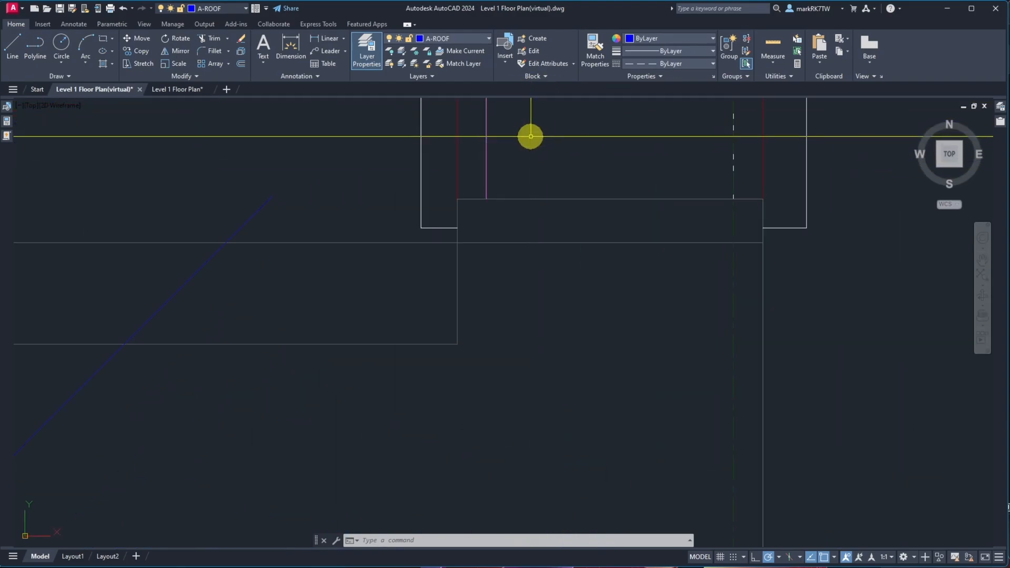
Put the horizontal line at the entry's upper edge on the A-JAMB layer
{"action": "left_click", "coordinate": [524, 199]}
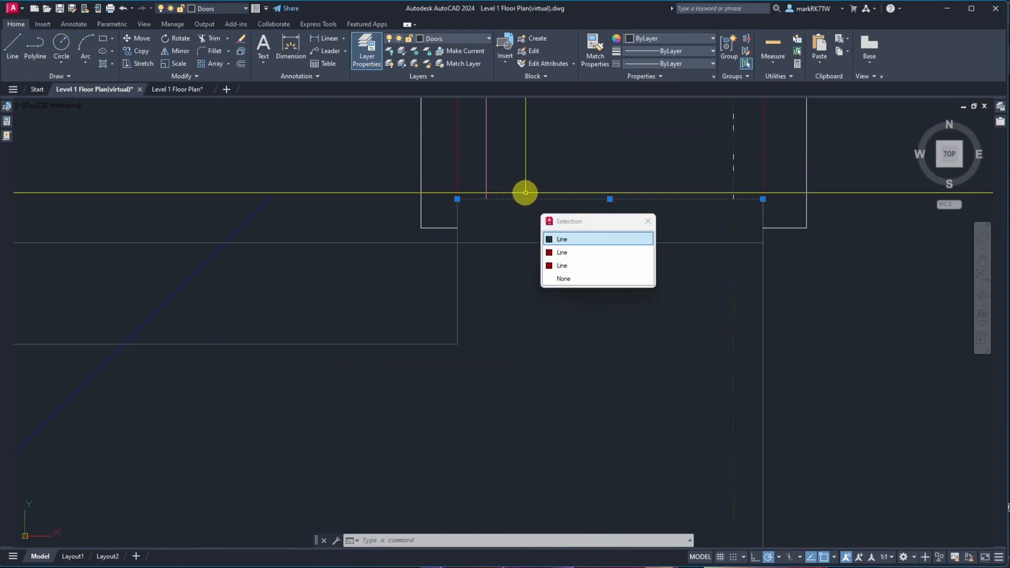
{"action": "left_click", "coordinate": [593, 239]}
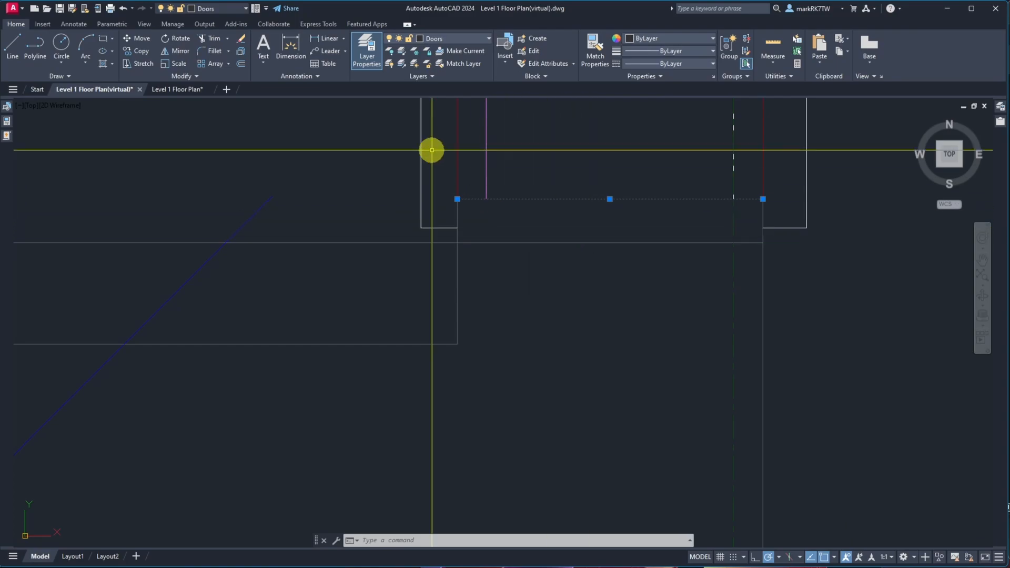
{"action": "left_click", "coordinate": [444, 41]}
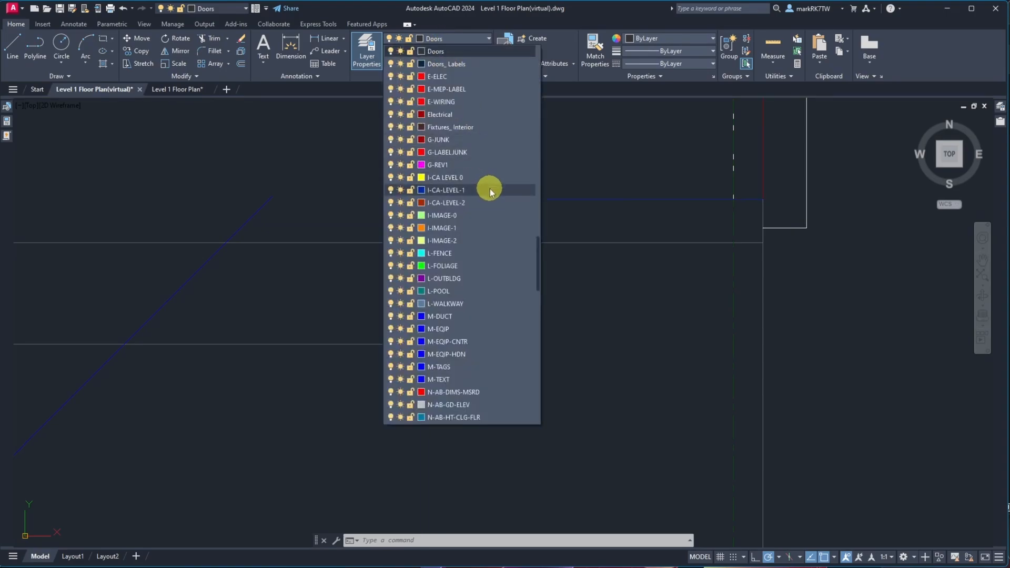
{"action": "scroll", "coordinate": [488, 185], "scroll_direction": "up", "scroll_amount": 15}
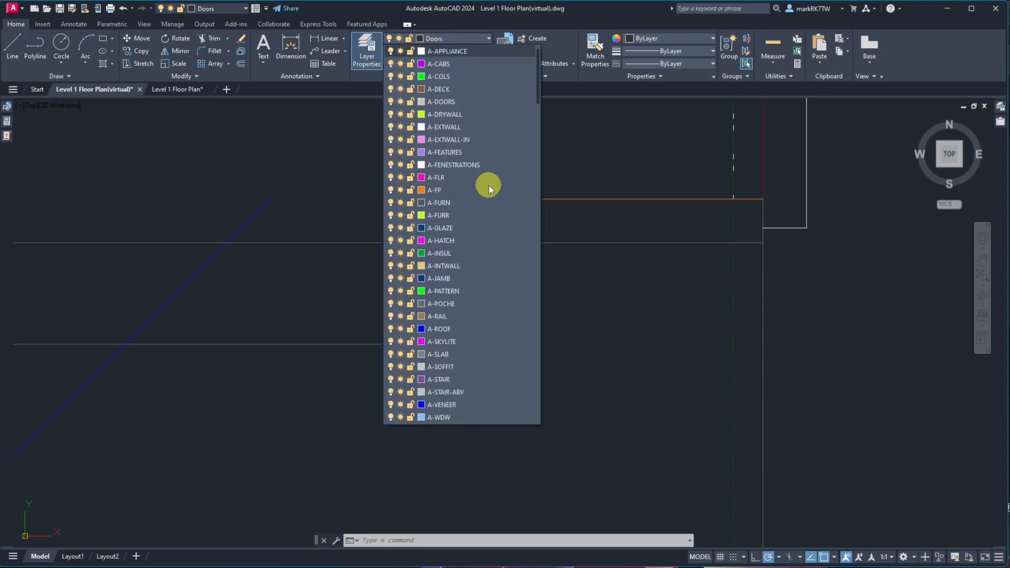
{"action": "left_click", "coordinate": [446, 278]}
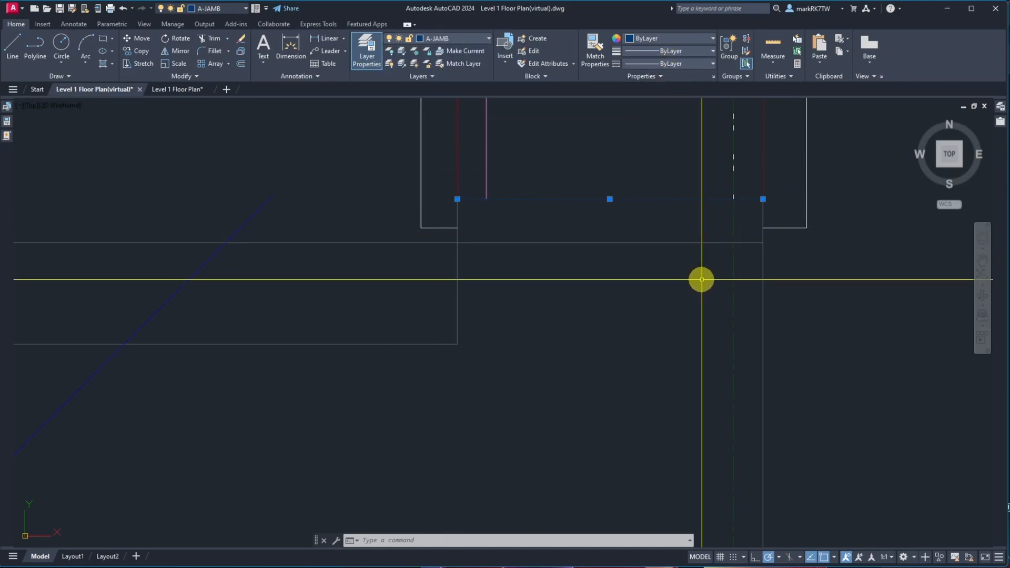
{"action": "key", "text": "Escape"}
{"action": "key", "text": "Escape"}
Select the whole floor plan and set its color, linetype and lineweight to ByLayer
{"action": "scroll", "coordinate": [650, 271], "scroll_direction": "down", "scroll_amount": 5}
{"action": "scroll", "coordinate": [650, 270], "scroll_direction": "down", "scroll_amount": 8}
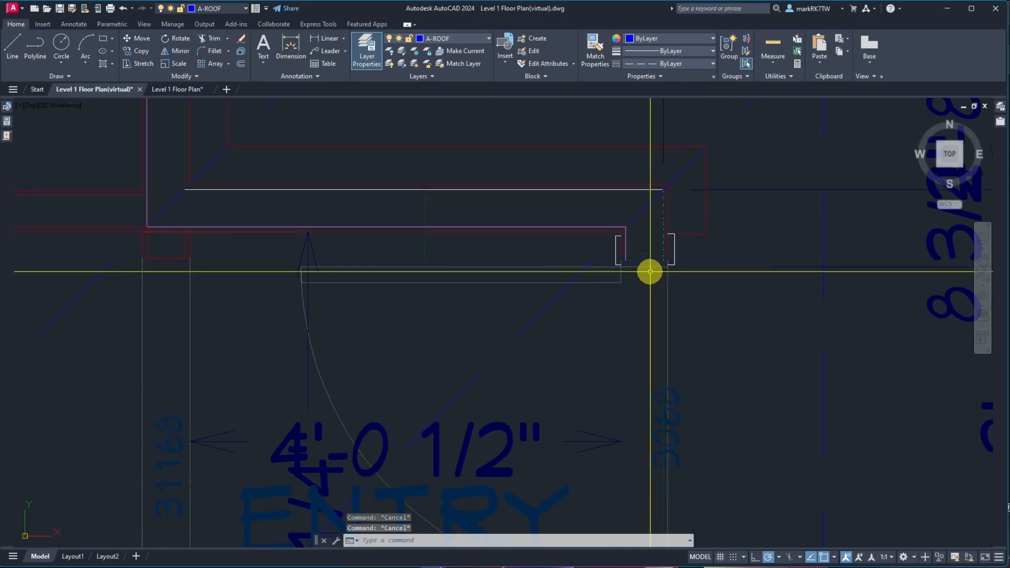
{"action": "scroll", "coordinate": [637, 274], "scroll_direction": "down", "scroll_amount": 6}
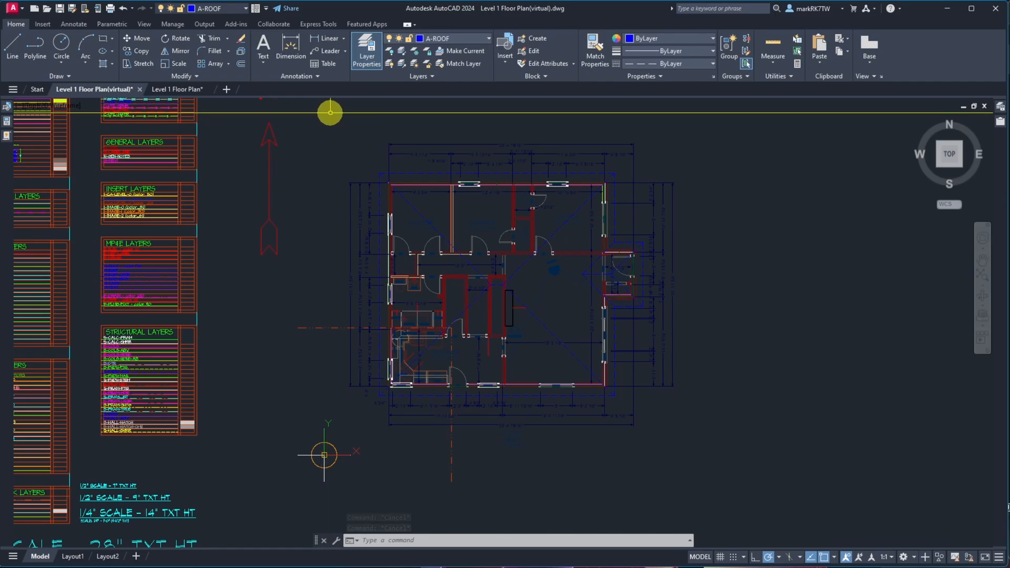
{"action": "left_click", "coordinate": [332, 112]}
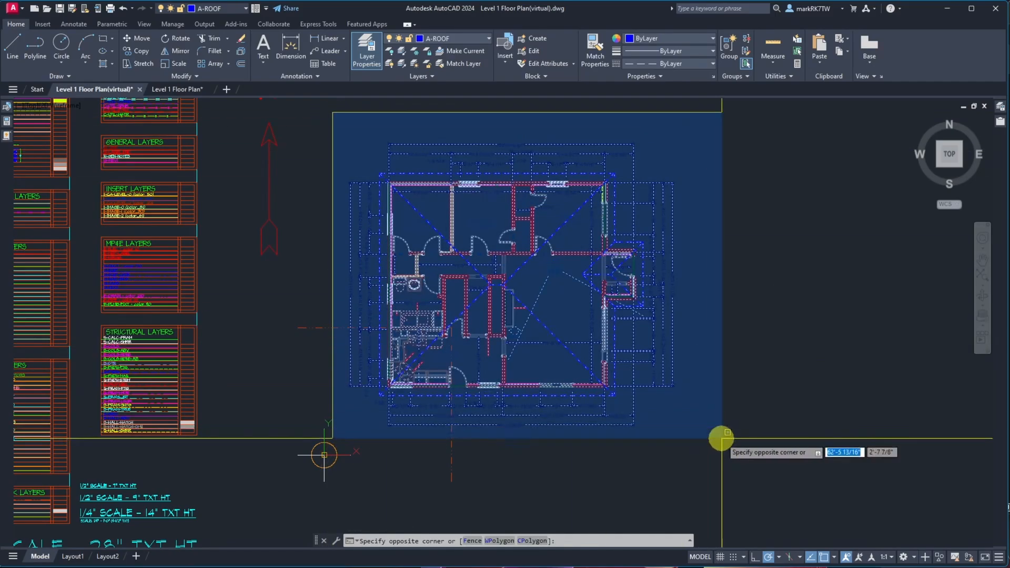
{"action": "left_click", "coordinate": [722, 437]}
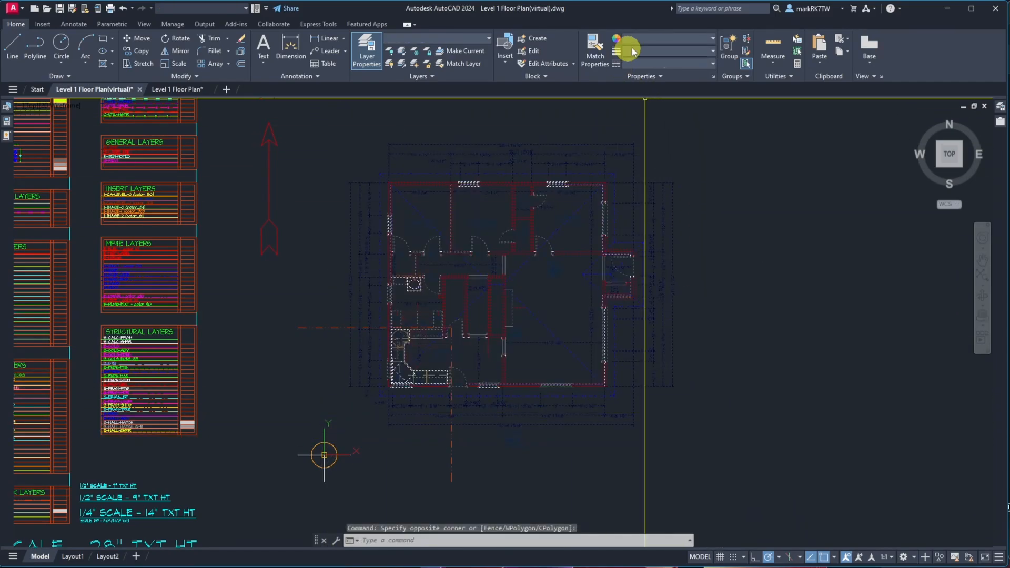
{"action": "left_click", "coordinate": [655, 39]}
{"action": "left_click", "coordinate": [654, 48]}
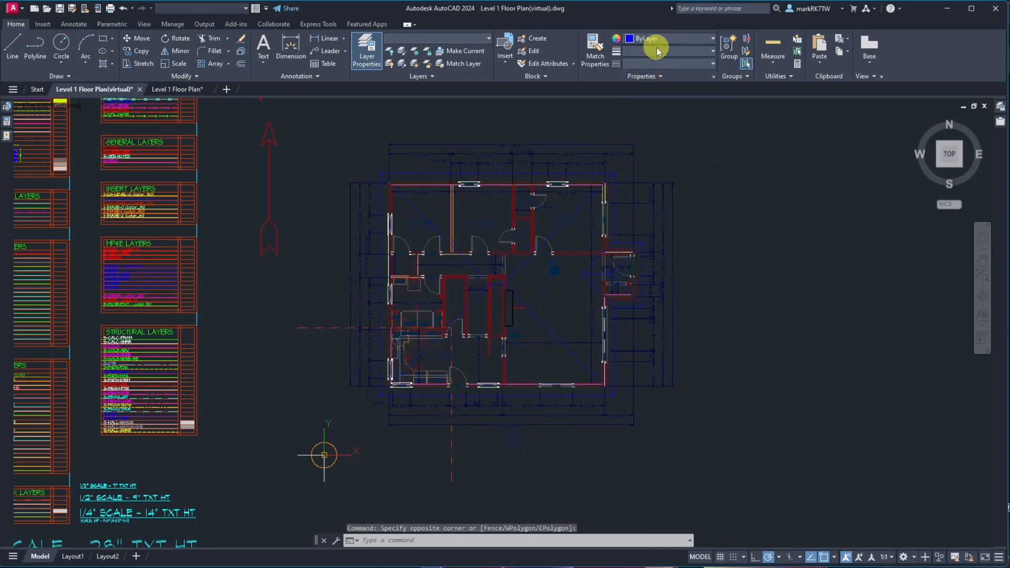
{"action": "left_click", "coordinate": [658, 51]}
{"action": "left_click", "coordinate": [665, 63]}
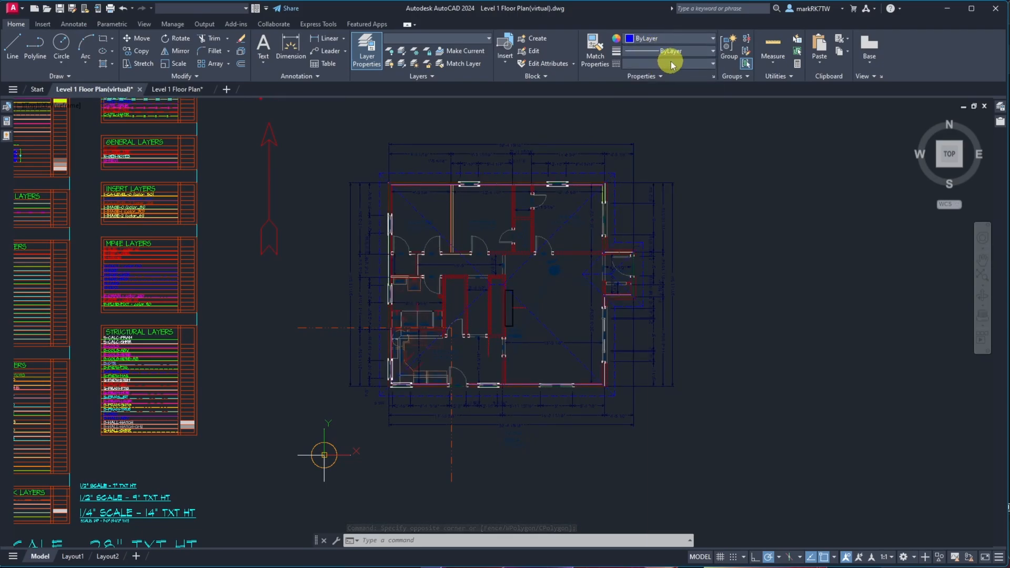
{"action": "left_click", "coordinate": [674, 64]}
{"action": "left_click", "coordinate": [678, 77]}
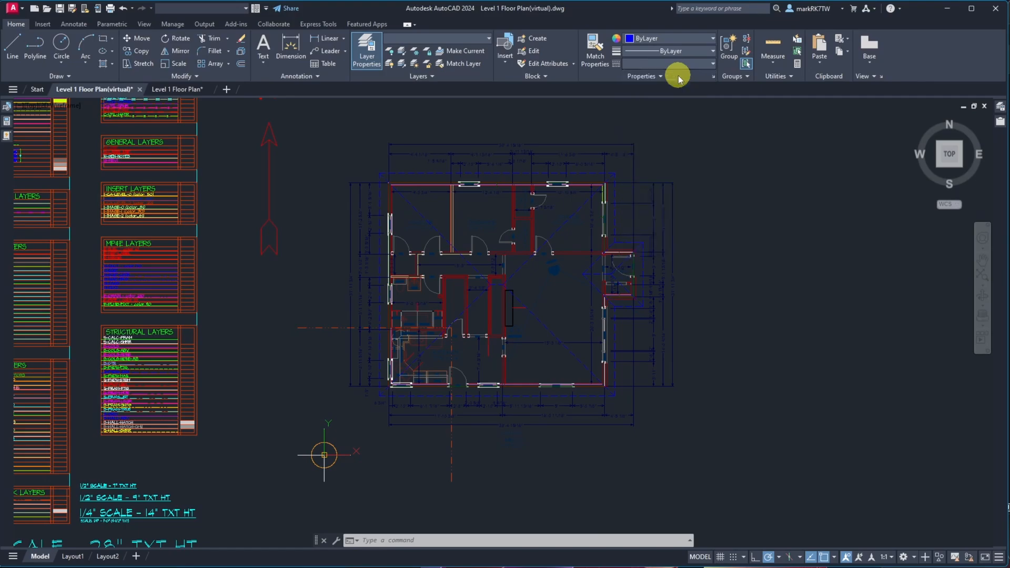
{"action": "key", "text": "Escape"}
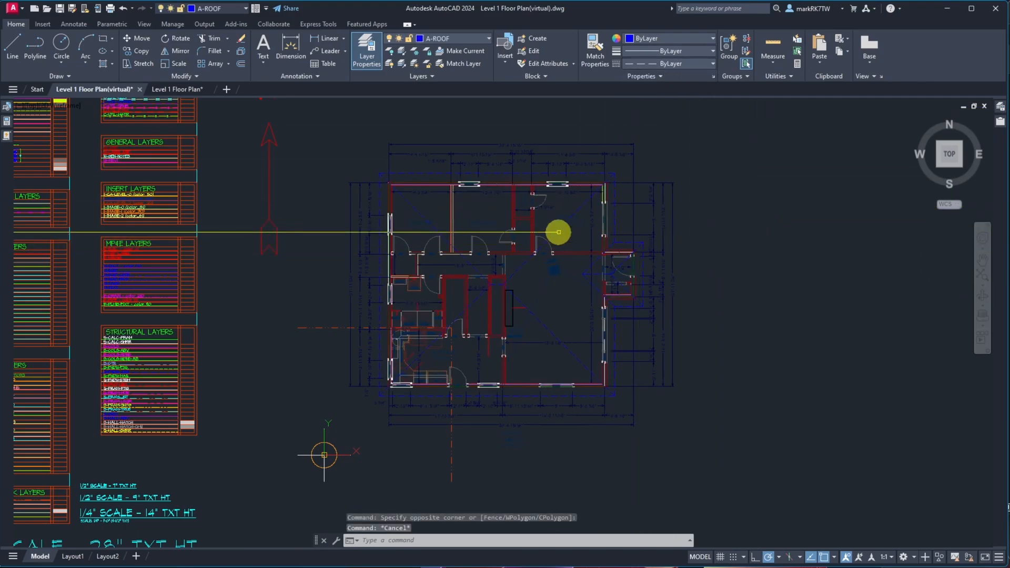
Move the vertical center line of the master bedroom window onto the A-WDW layer
{"action": "scroll", "coordinate": [358, 198], "scroll_direction": "up", "scroll_amount": 8}
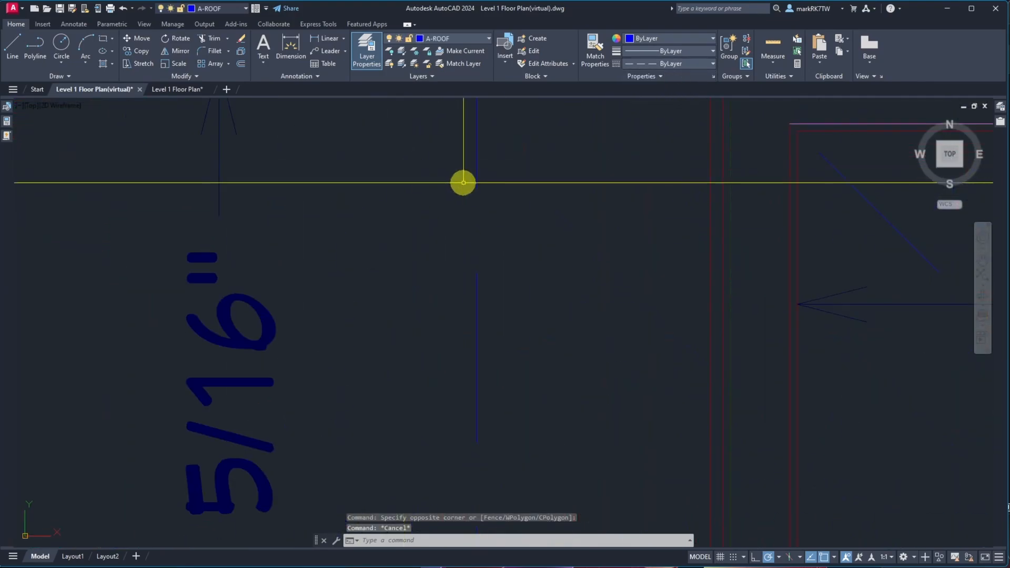
{"action": "scroll", "coordinate": [684, 247], "scroll_direction": "up", "scroll_amount": 5}
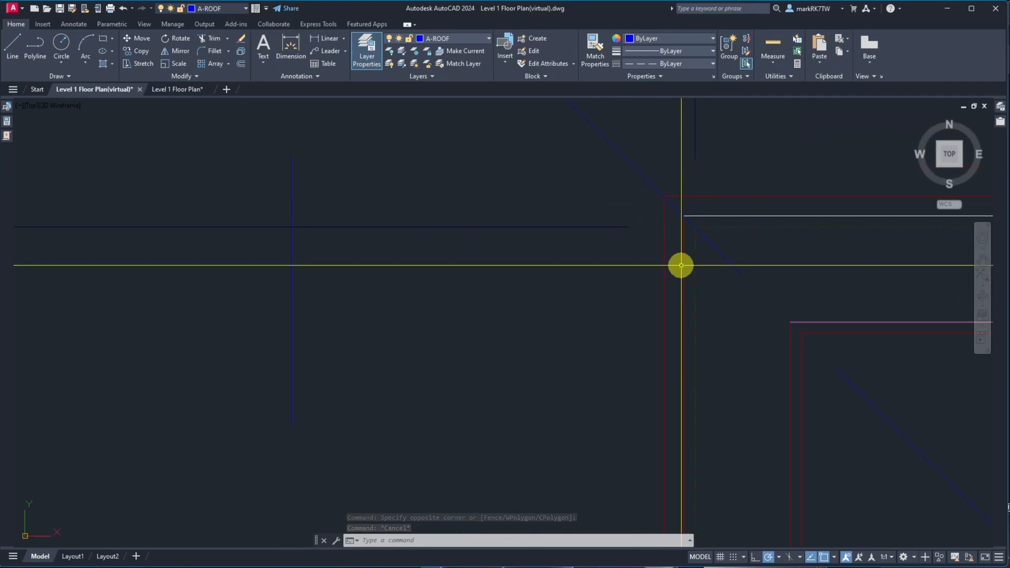
{"action": "scroll", "coordinate": [684, 266], "scroll_direction": "down", "scroll_amount": 6}
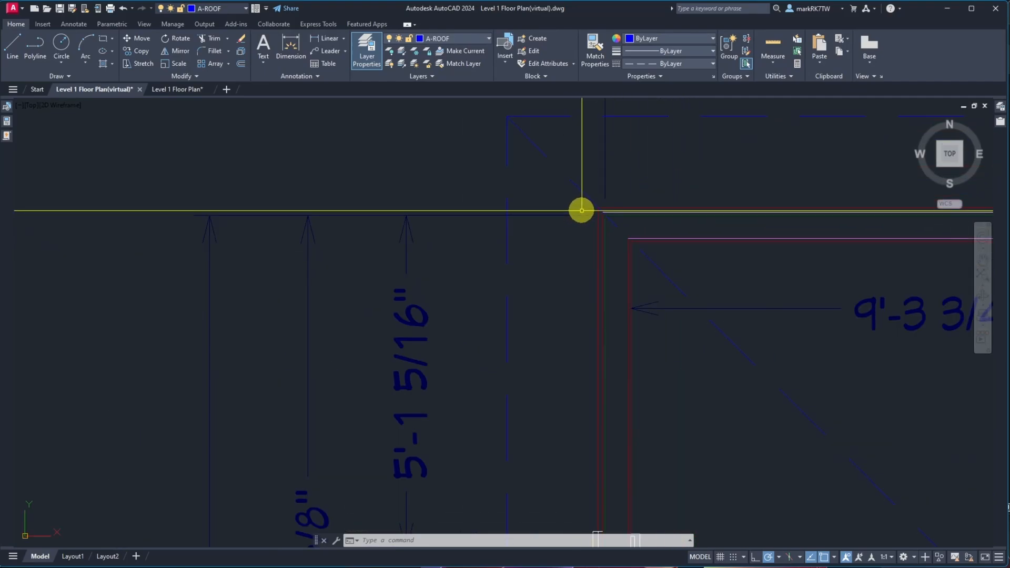
{"action": "scroll", "coordinate": [599, 347], "scroll_direction": "up", "scroll_amount": 6}
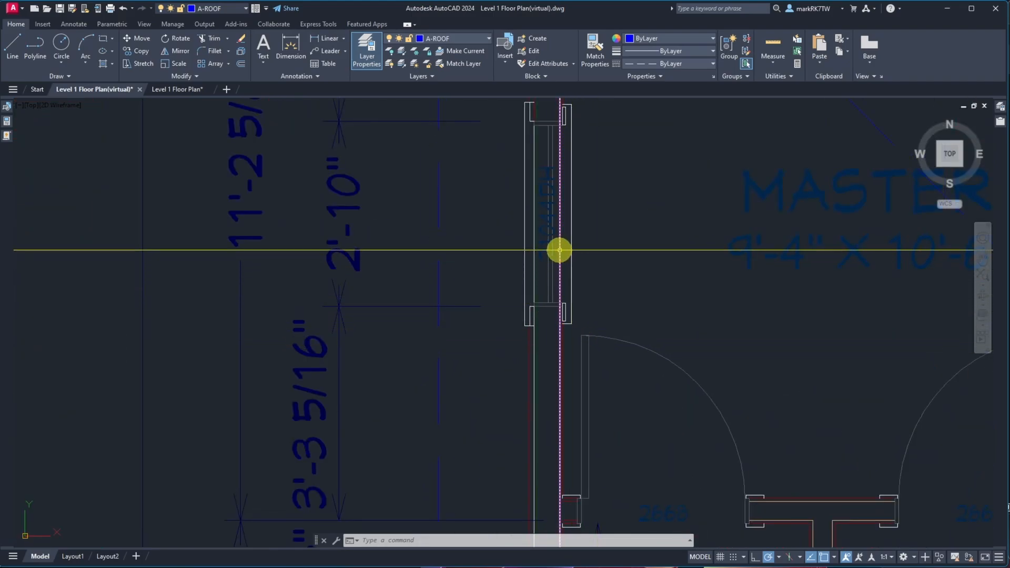
{"action": "scroll", "coordinate": [559, 251], "scroll_direction": "up", "scroll_amount": 6}
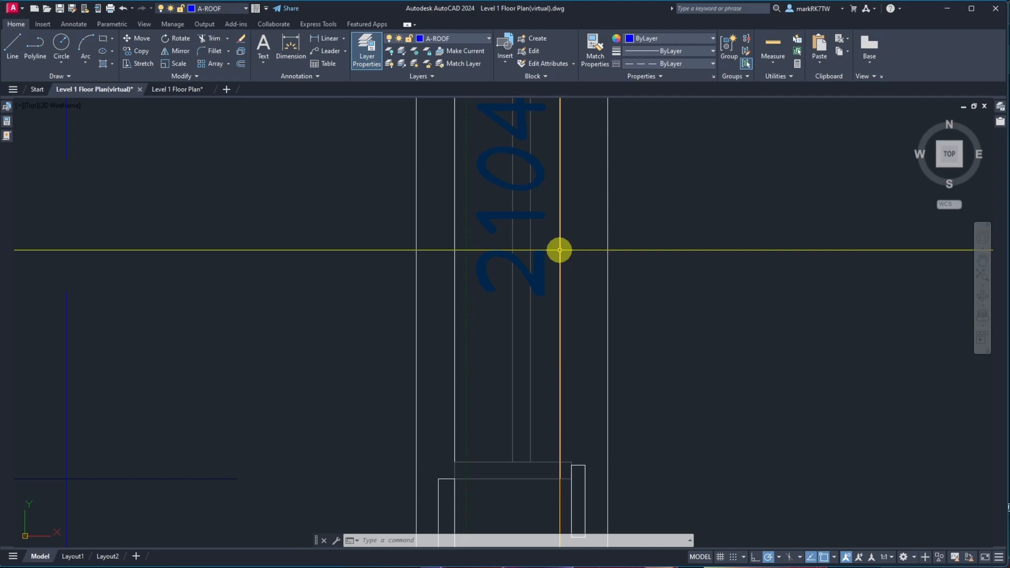
{"action": "left_click", "coordinate": [513, 323]}
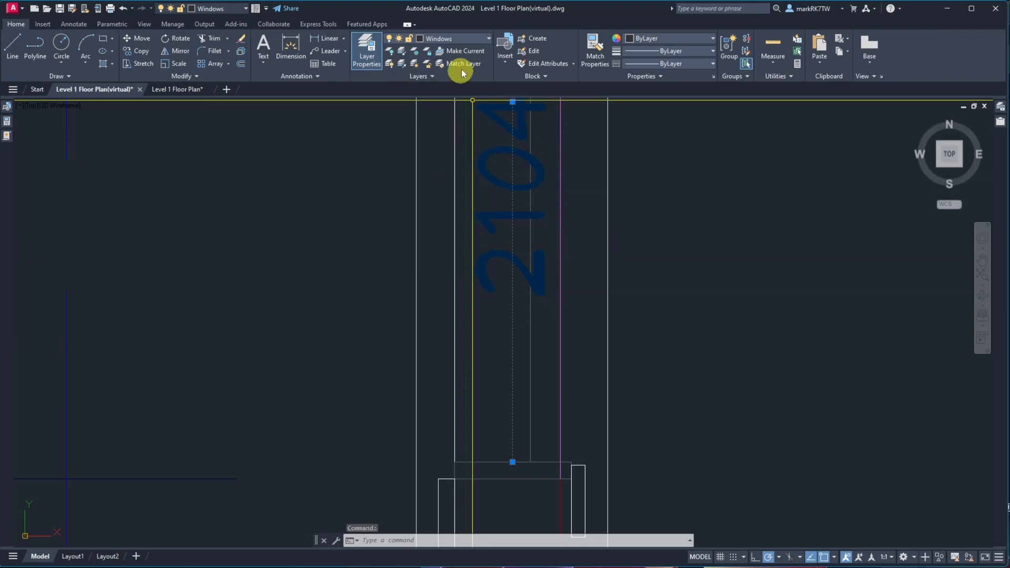
{"action": "left_click", "coordinate": [475, 40]}
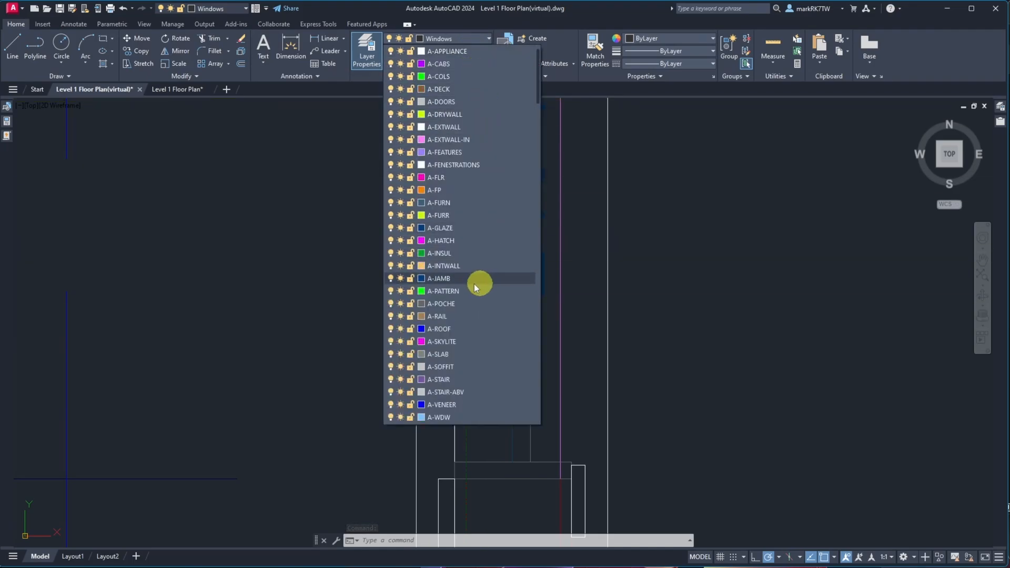
{"action": "left_click", "coordinate": [464, 417]}
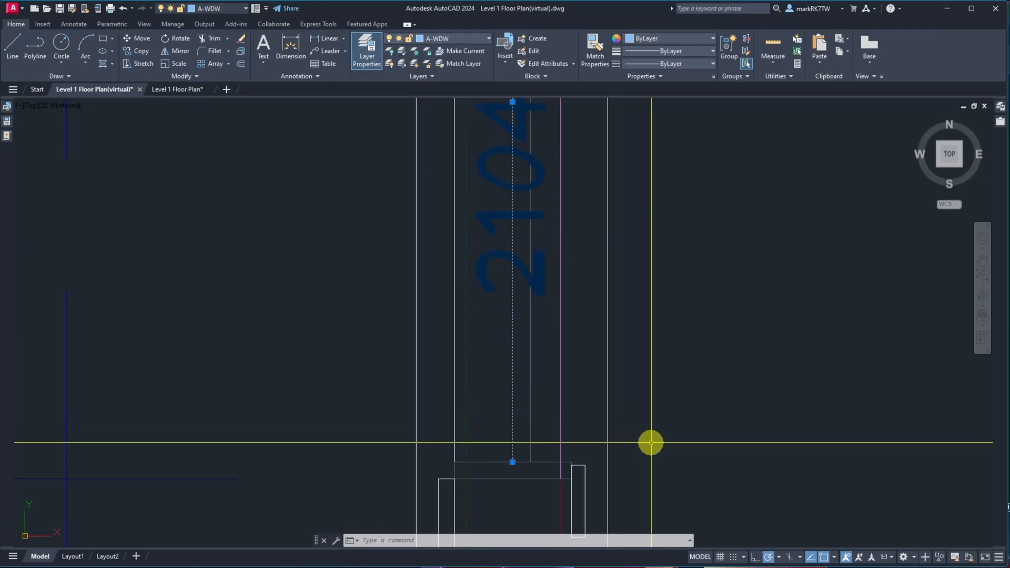
{"action": "key", "text": "Escape"}
Move the window's inner glass line onto the A-GLAZE layer
{"action": "scroll", "coordinate": [530, 282], "scroll_direction": "down", "scroll_amount": 3}
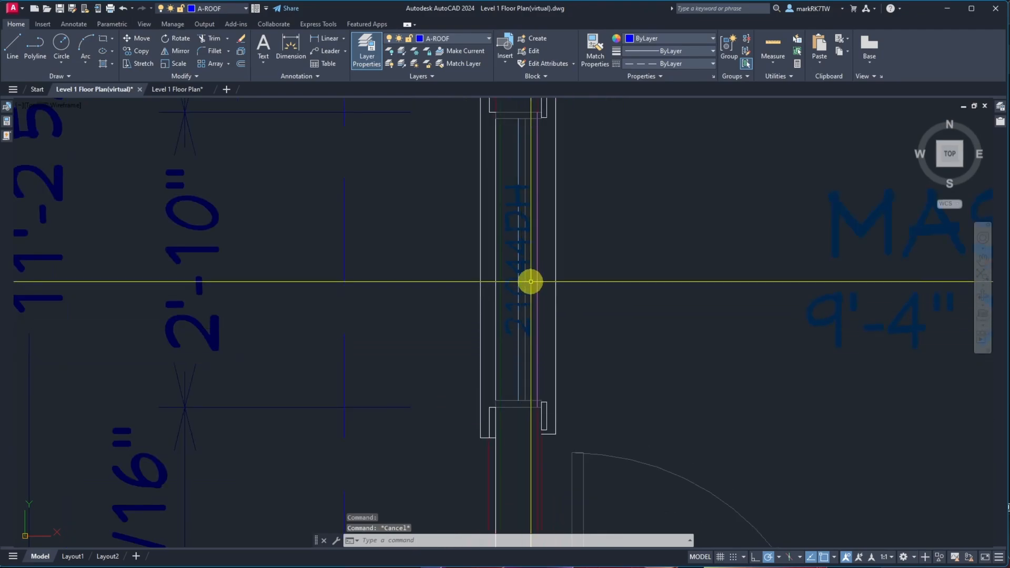
{"action": "scroll", "coordinate": [530, 282], "scroll_direction": "up", "scroll_amount": 3}
{"action": "scroll", "coordinate": [503, 207], "scroll_direction": "up", "scroll_amount": 5}
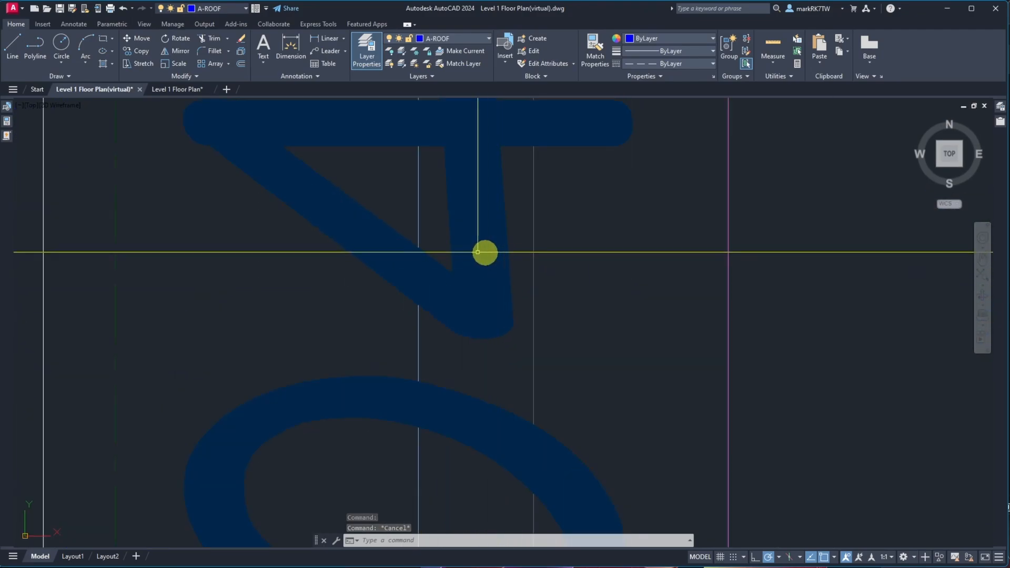
{"action": "scroll", "coordinate": [485, 251], "scroll_direction": "up", "scroll_amount": 5}
{"action": "scroll", "coordinate": [372, 348], "scroll_direction": "down", "scroll_amount": 6}
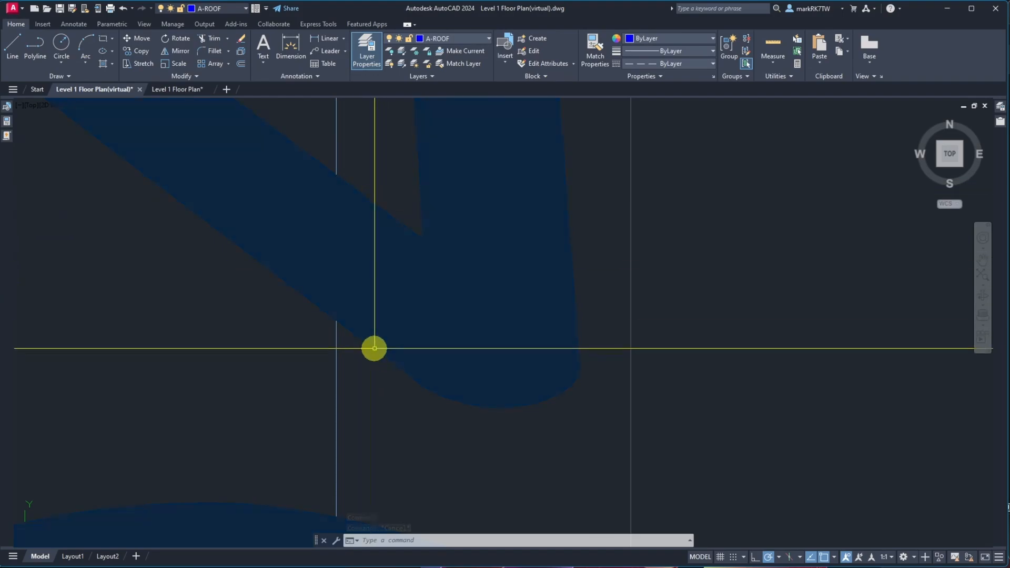
{"action": "scroll", "coordinate": [393, 370], "scroll_direction": "up", "scroll_amount": 3}
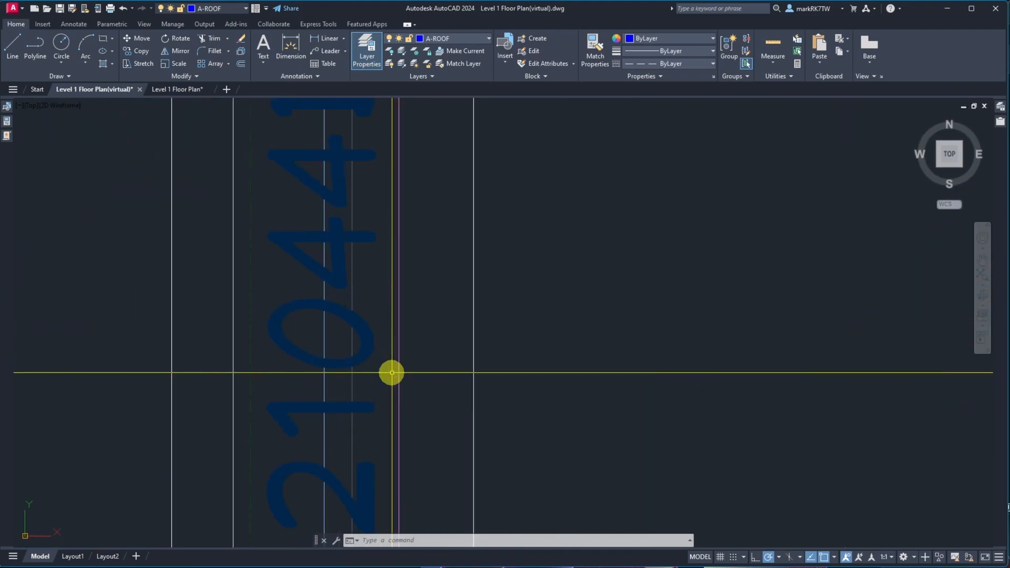
{"action": "scroll", "coordinate": [371, 357], "scroll_direction": "down", "scroll_amount": 3}
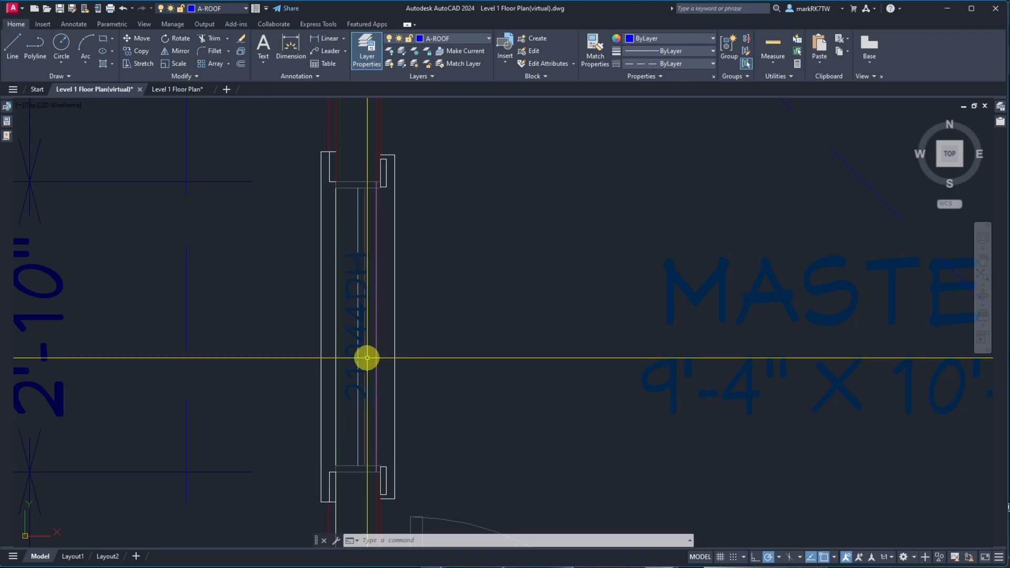
{"action": "left_click", "coordinate": [364, 420]}
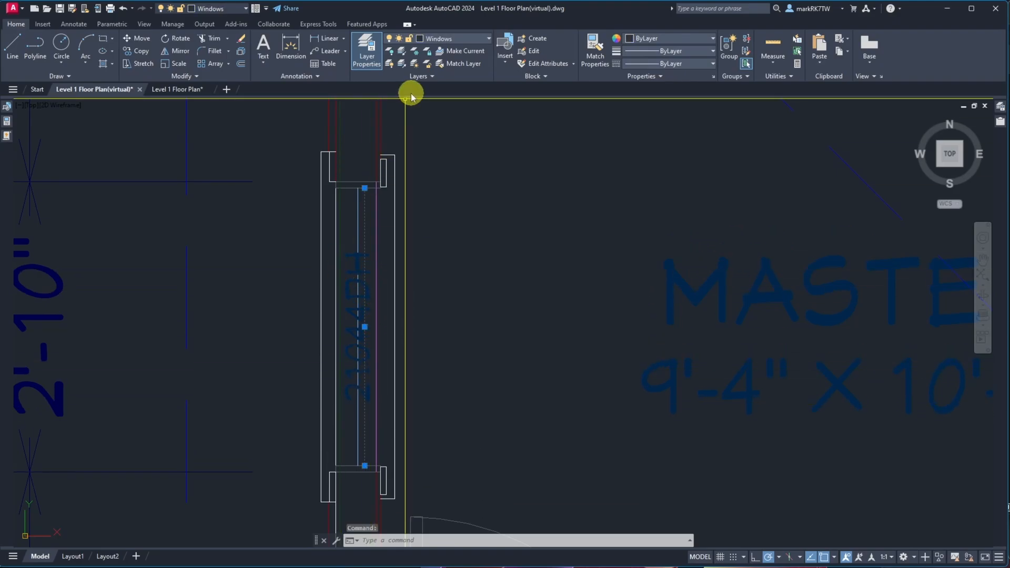
{"action": "left_click", "coordinate": [436, 40]}
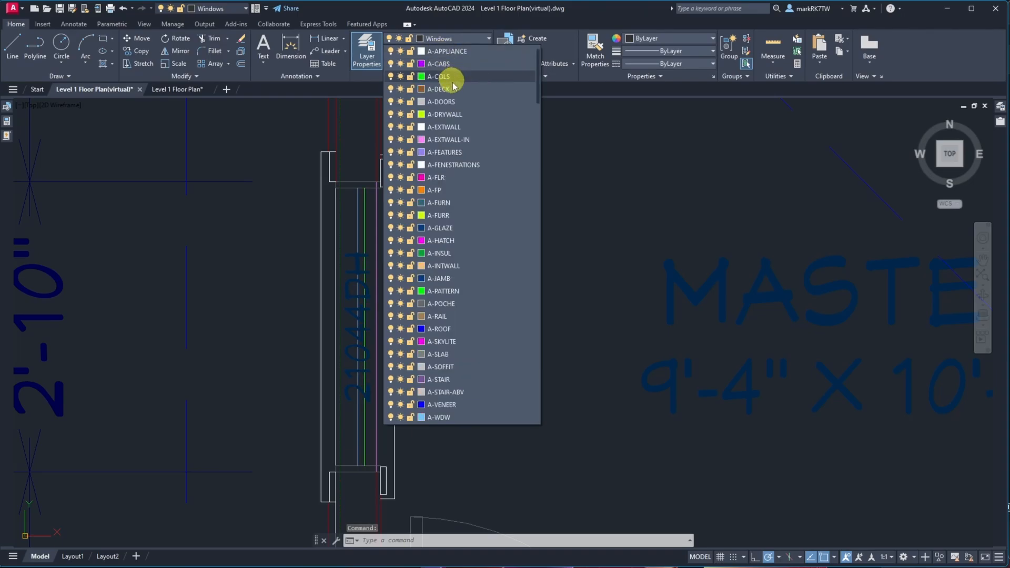
{"action": "left_click", "coordinate": [461, 232]}
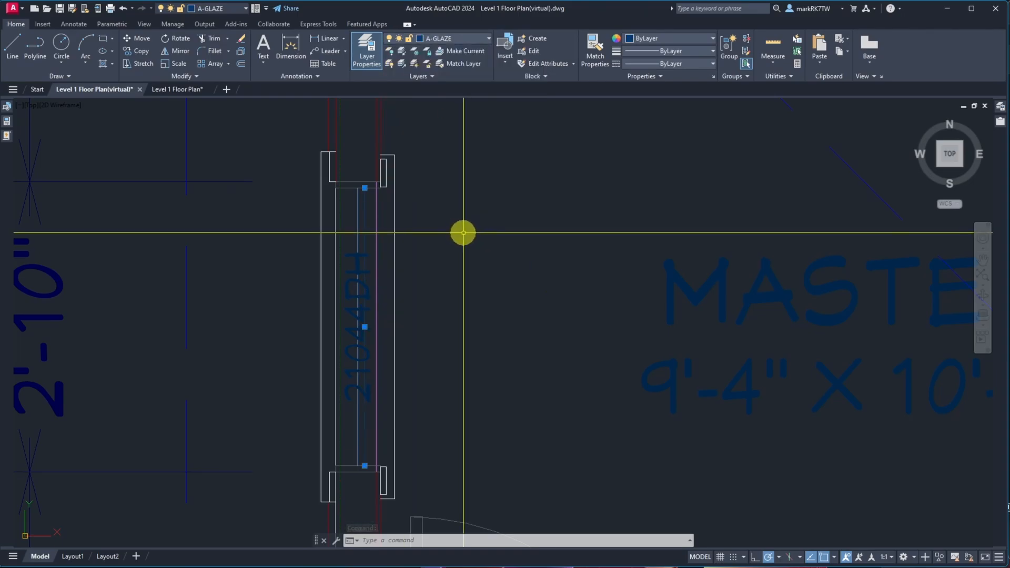
{"action": "key", "text": "Escape"}
Select two lines at the master bedroom's northwest corner and move them from their corner point onto the matching corner
{"action": "scroll", "coordinate": [351, 206], "scroll_direction": "up", "scroll_amount": 2}
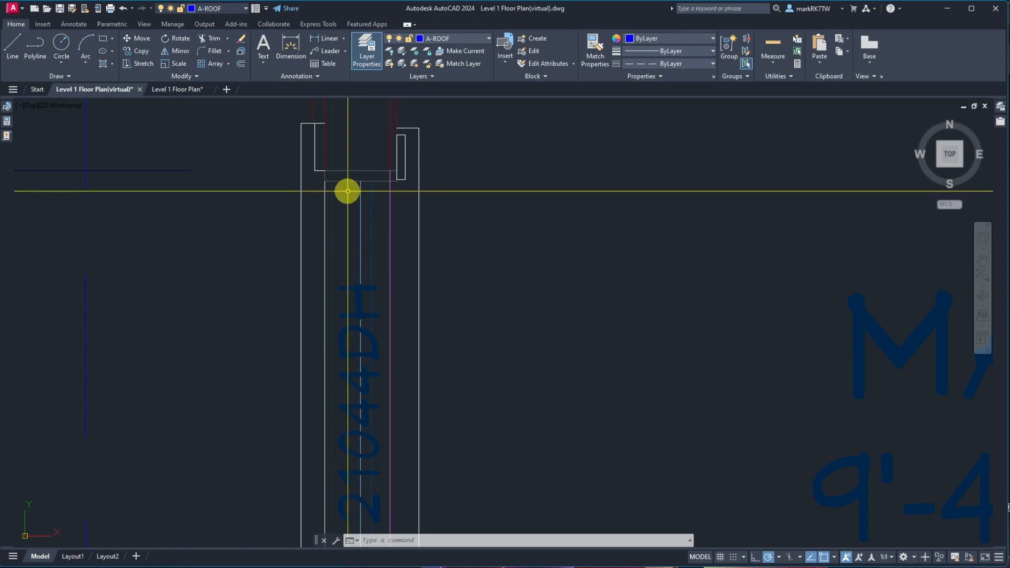
{"action": "scroll", "coordinate": [345, 189], "scroll_direction": "up", "scroll_amount": 4}
{"action": "scroll", "coordinate": [342, 187], "scroll_direction": "down", "scroll_amount": 4}
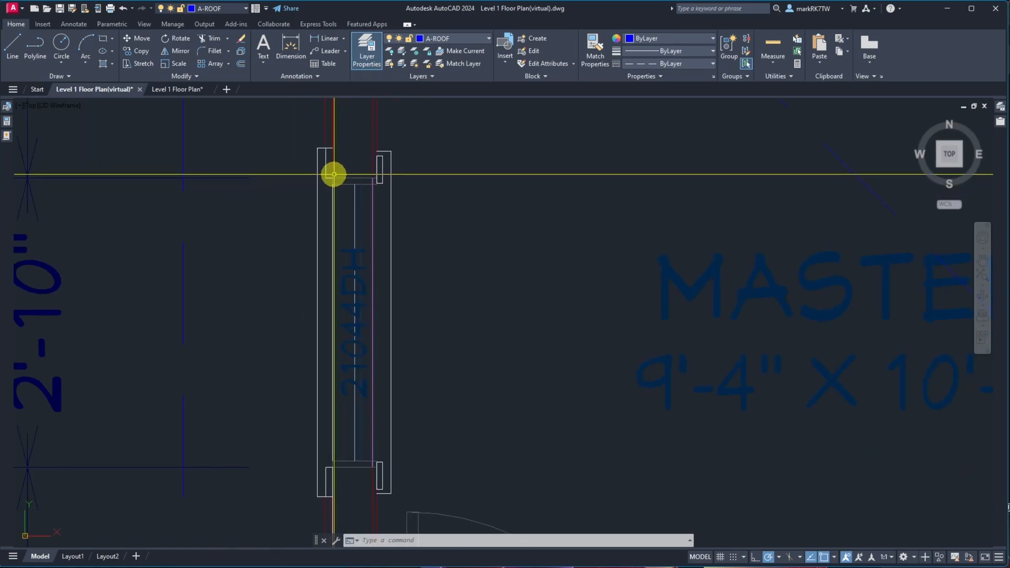
{"action": "scroll", "coordinate": [333, 174], "scroll_direction": "up", "scroll_amount": 6}
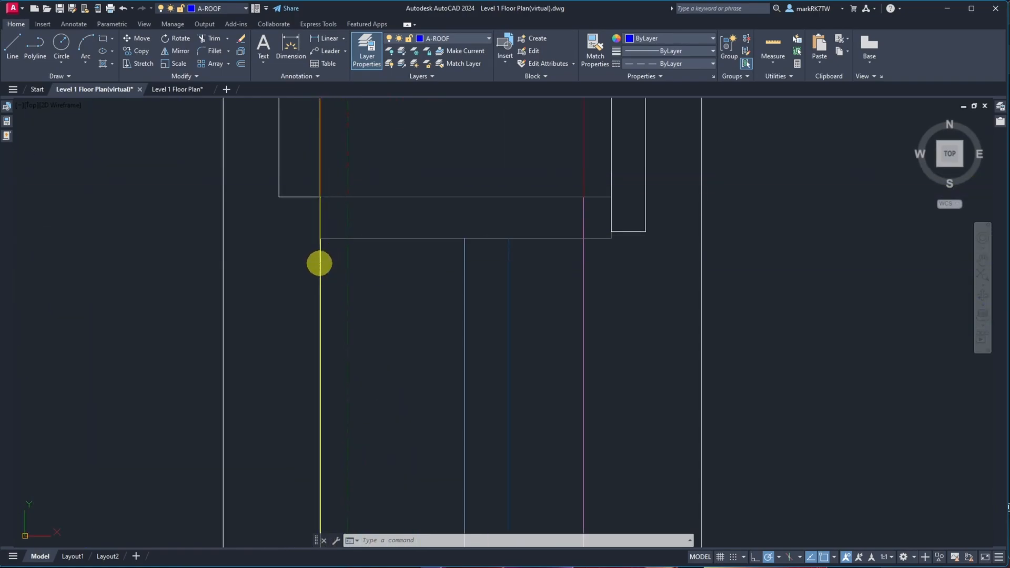
{"action": "left_click", "coordinate": [320, 264]}
{"action": "scroll", "coordinate": [366, 280], "scroll_direction": "down", "scroll_amount": 8}
{"action": "scroll", "coordinate": [365, 280], "scroll_direction": "down", "scroll_amount": 6}
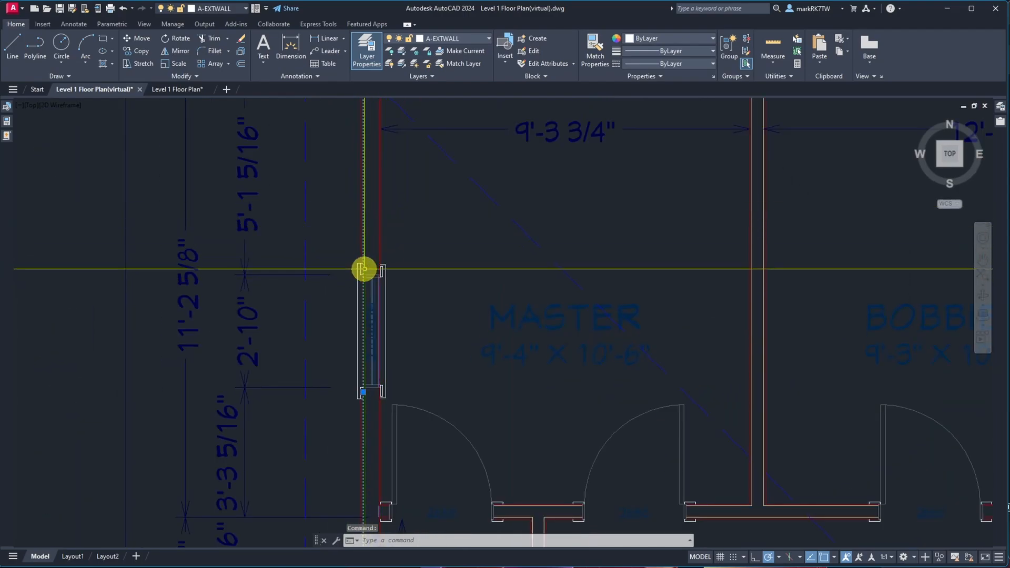
{"action": "scroll", "coordinate": [361, 266], "scroll_direction": "down", "scroll_amount": 5}
{"action": "scroll", "coordinate": [352, 196], "scroll_direction": "up", "scroll_amount": 10}
{"action": "scroll", "coordinate": [299, 185], "scroll_direction": "down", "scroll_amount": 3}
{"action": "scroll", "coordinate": [403, 216], "scroll_direction": "up", "scroll_amount": 4}
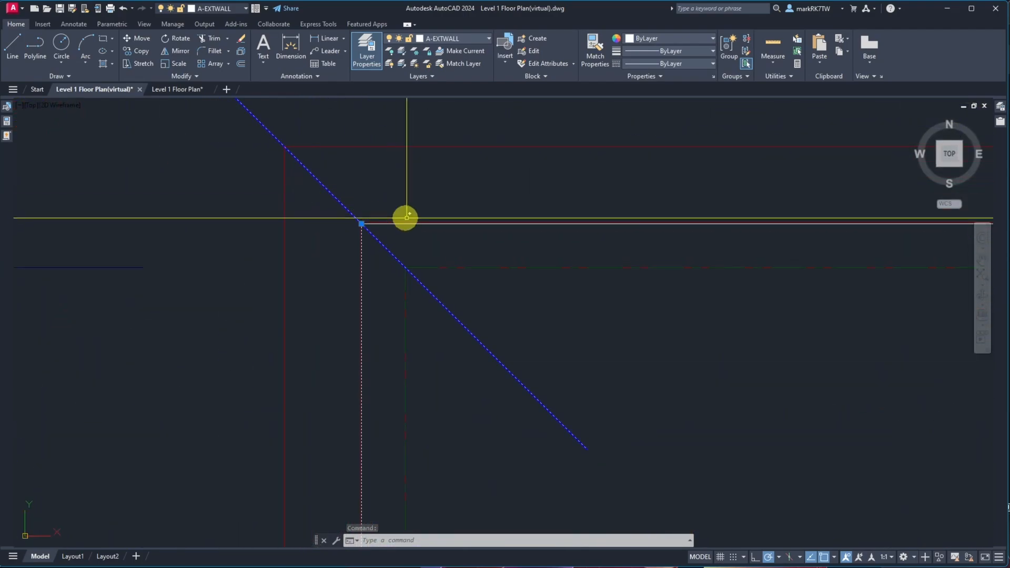
{"action": "left_click", "coordinate": [403, 224]}
{"action": "scroll", "coordinate": [387, 230], "scroll_direction": "up", "scroll_amount": 3}
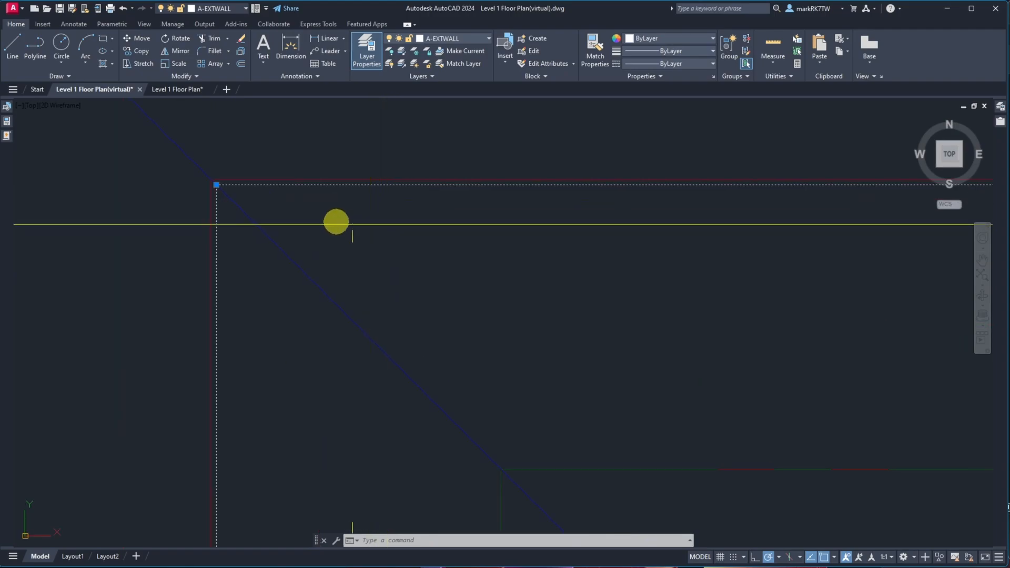
{"action": "type", "text": "m"}
{"action": "key", "text": "Return"}
{"action": "left_click", "coordinate": [217, 185]}
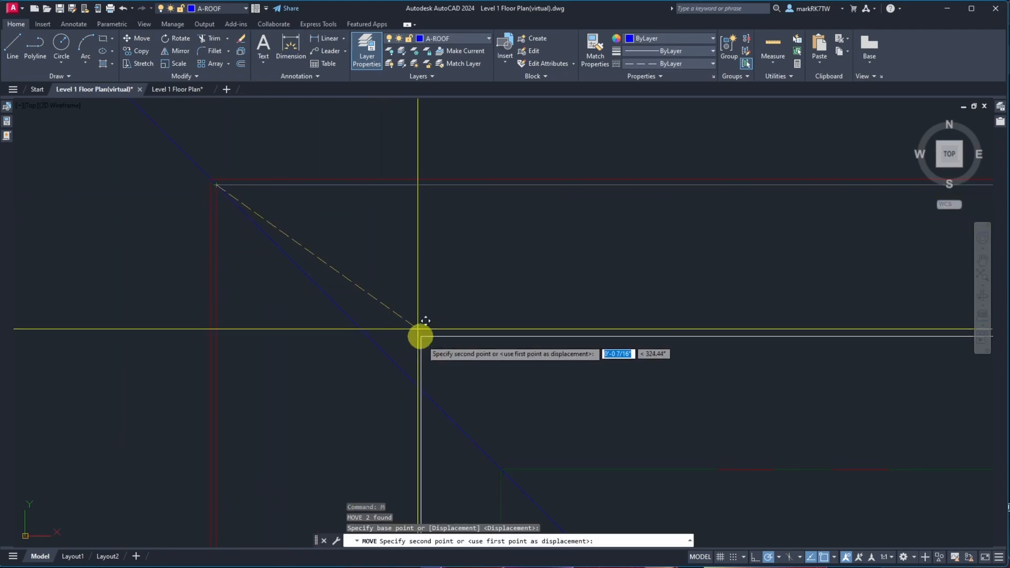
{"action": "left_click", "coordinate": [503, 470]}
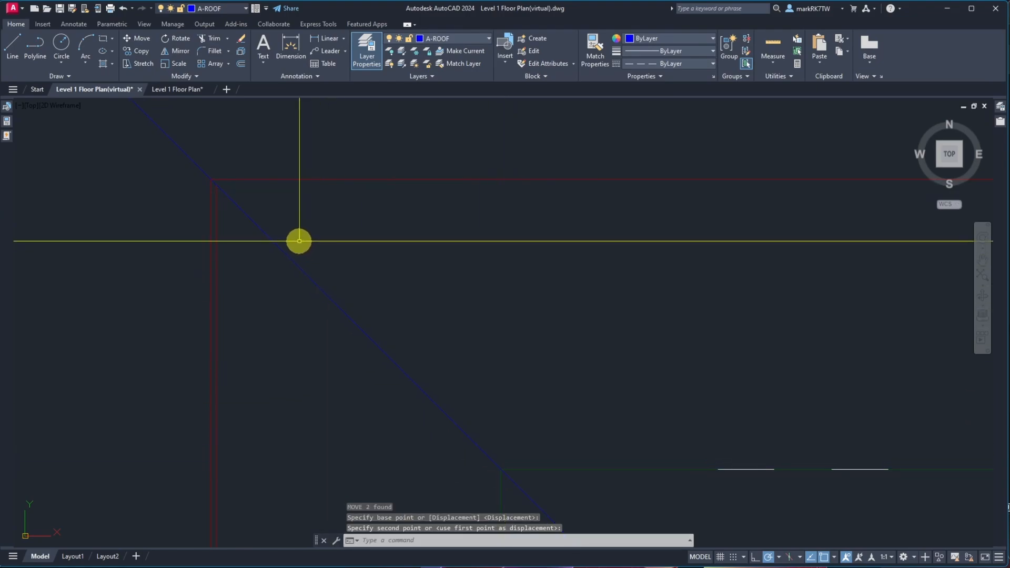
Move the roof line at the office's northeast corner from its corner point onto the wall corner below
{"action": "scroll", "coordinate": [219, 188], "scroll_direction": "up", "scroll_amount": 4}
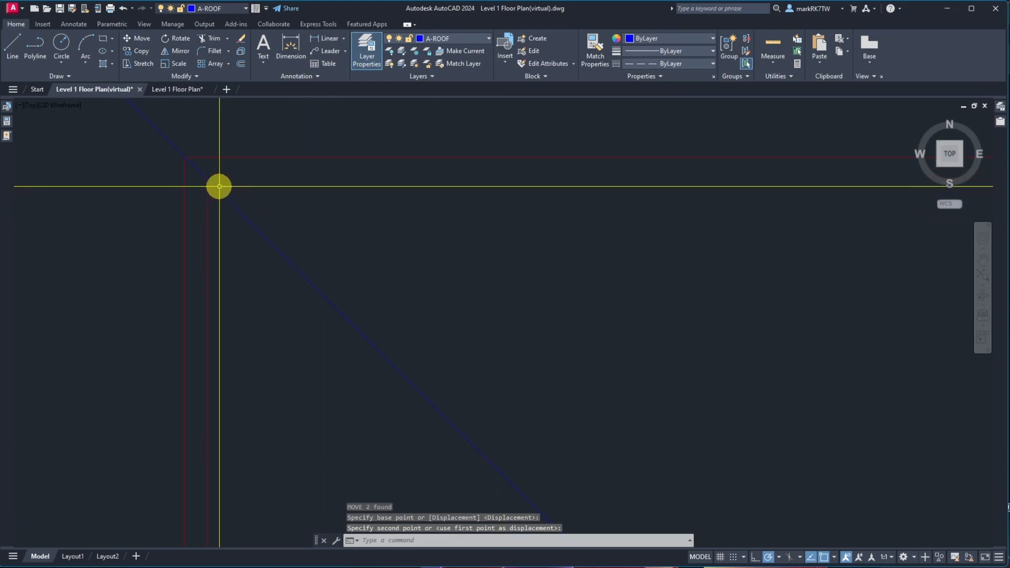
{"action": "scroll", "coordinate": [179, 172], "scroll_direction": "down", "scroll_amount": 4}
{"action": "scroll", "coordinate": [180, 172], "scroll_direction": "down", "scroll_amount": 5}
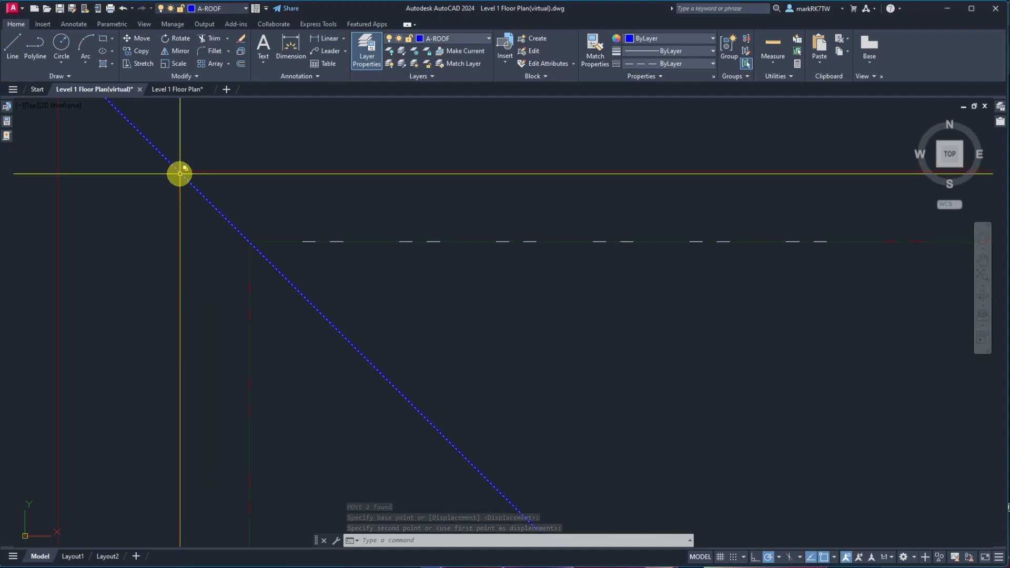
{"action": "scroll", "coordinate": [179, 174], "scroll_direction": "up", "scroll_amount": 4}
{"action": "scroll", "coordinate": [296, 215], "scroll_direction": "up", "scroll_amount": 3}
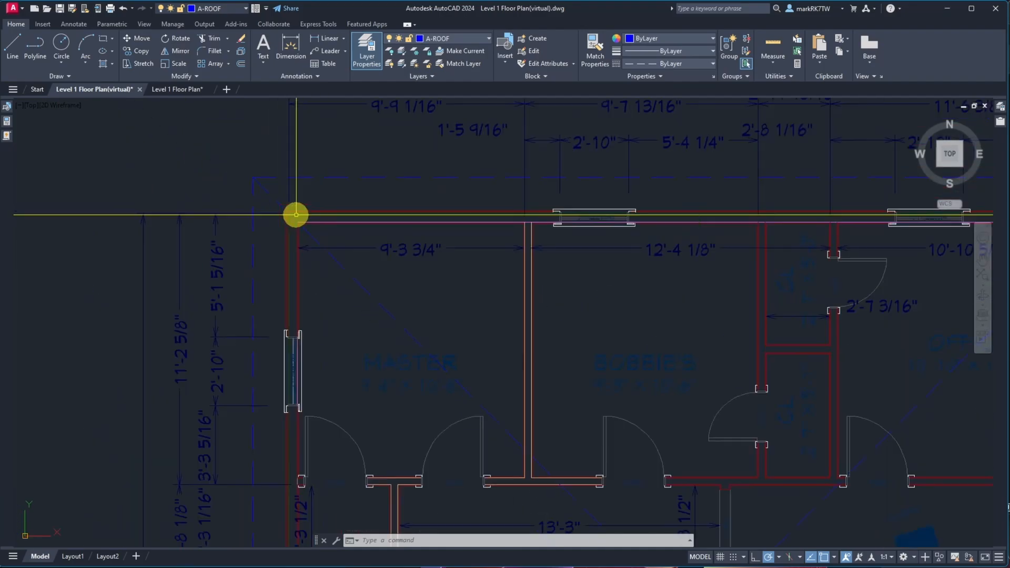
{"action": "scroll", "coordinate": [578, 255], "scroll_direction": "down", "scroll_amount": 4}
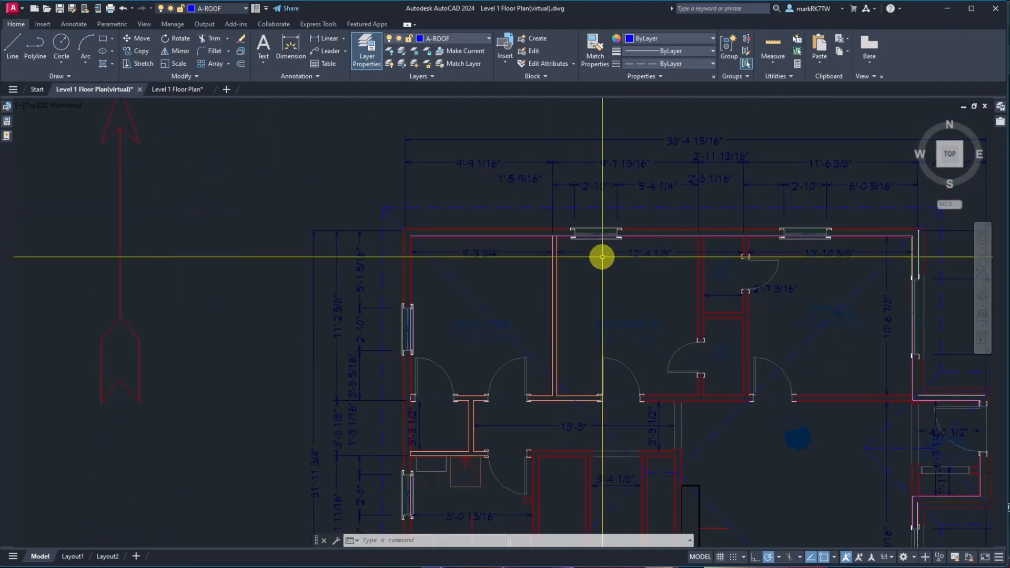
{"action": "scroll", "coordinate": [637, 243], "scroll_direction": "up", "scroll_amount": 5}
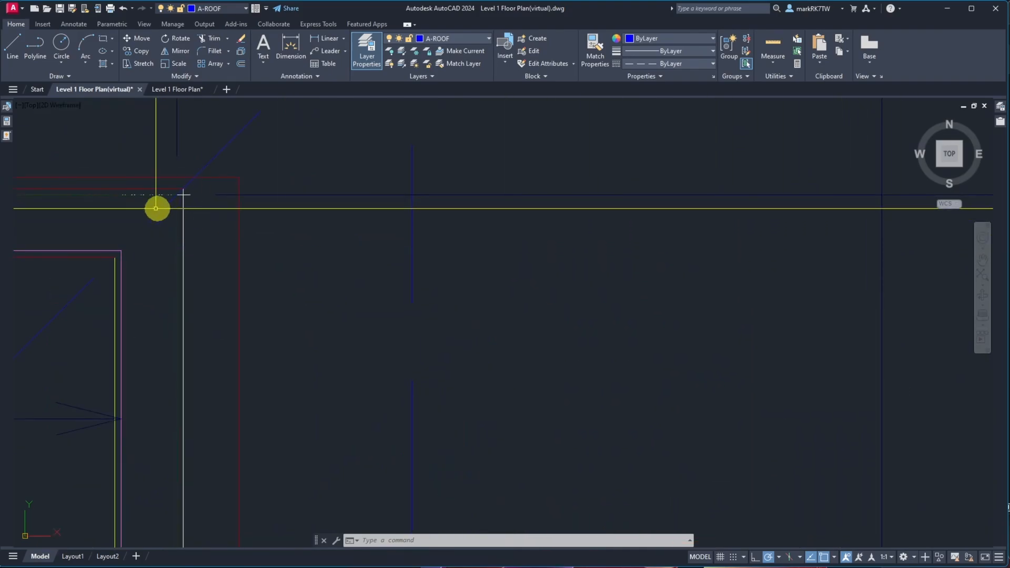
{"action": "scroll", "coordinate": [151, 202], "scroll_direction": "up", "scroll_amount": 3}
{"action": "scroll", "coordinate": [363, 149], "scroll_direction": "up", "scroll_amount": 2}
{"action": "scroll", "coordinate": [354, 130], "scroll_direction": "down", "scroll_amount": 3}
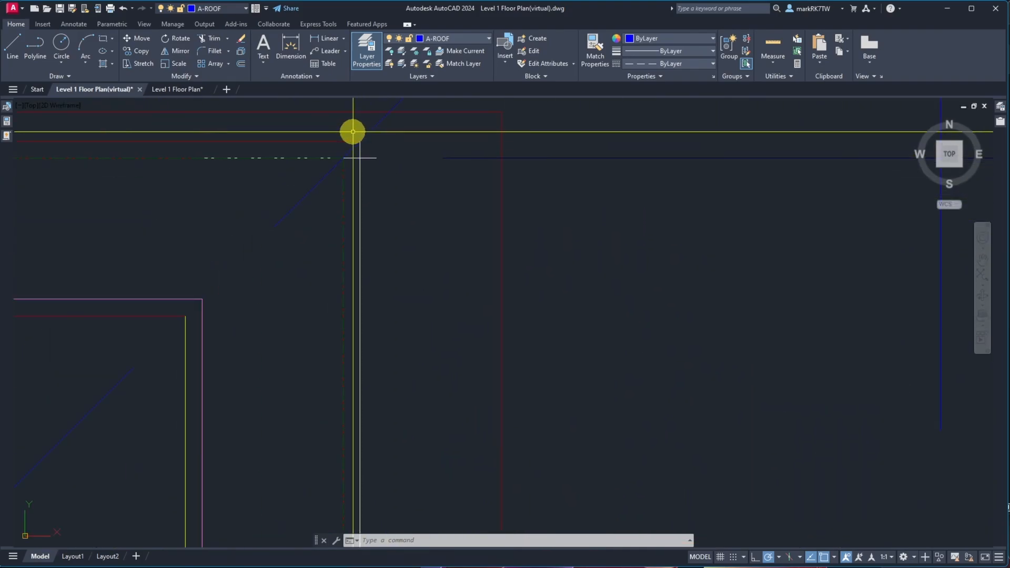
{"action": "scroll", "coordinate": [377, 176], "scroll_direction": "up", "scroll_amount": 4}
{"action": "type", "text": "m"}
{"action": "key", "text": "Return"}
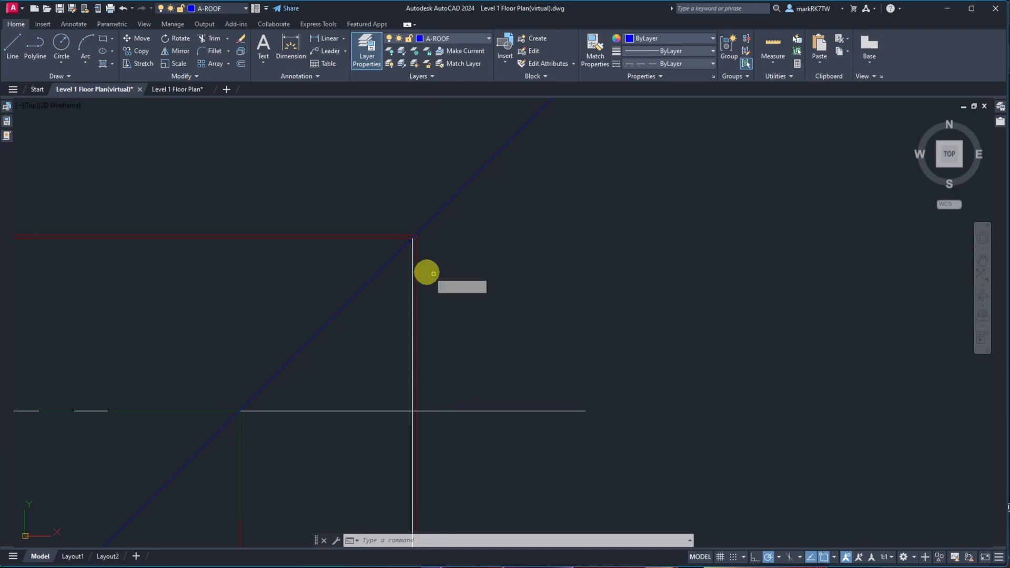
{"action": "key", "text": "Return"}
{"action": "left_click", "coordinate": [412, 237]}
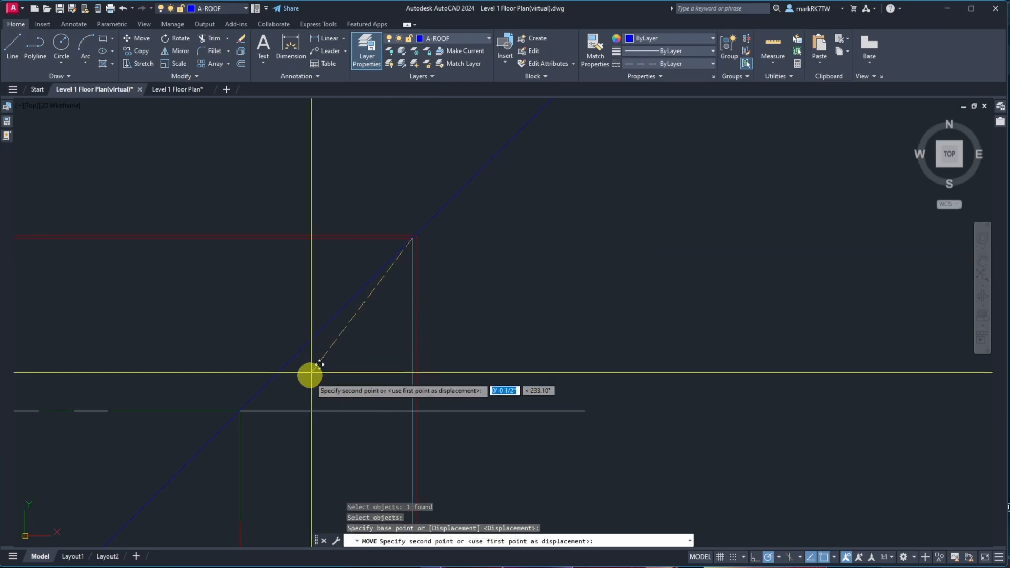
{"action": "left_click", "coordinate": [239, 412]}
Join the two white wall lines at the office's northeast corner with a zero-distance Chamfer
{"action": "scroll", "coordinate": [239, 414], "scroll_direction": "down", "scroll_amount": 5}
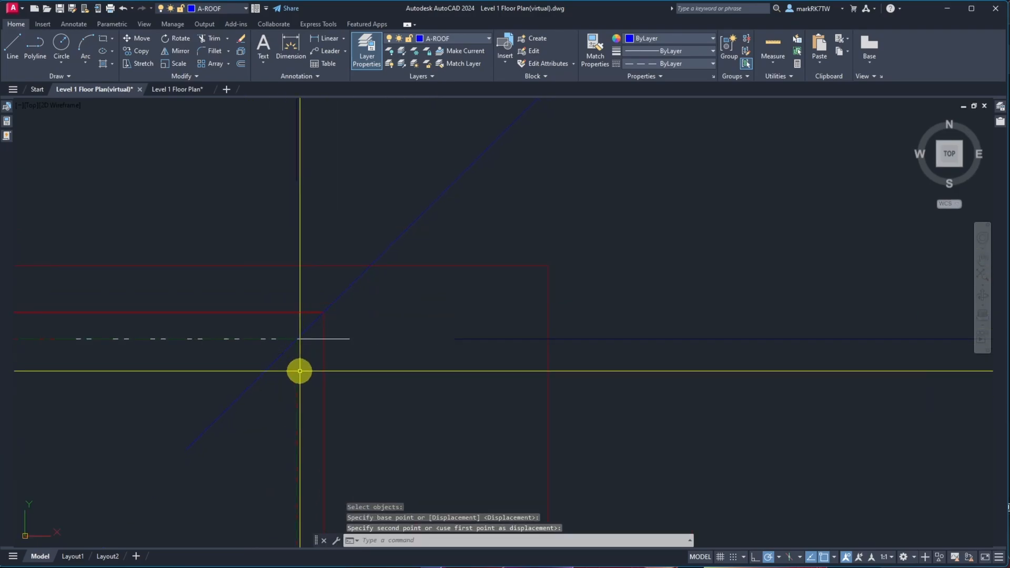
{"action": "type", "text": "ha"}
{"action": "key", "text": "Return"}
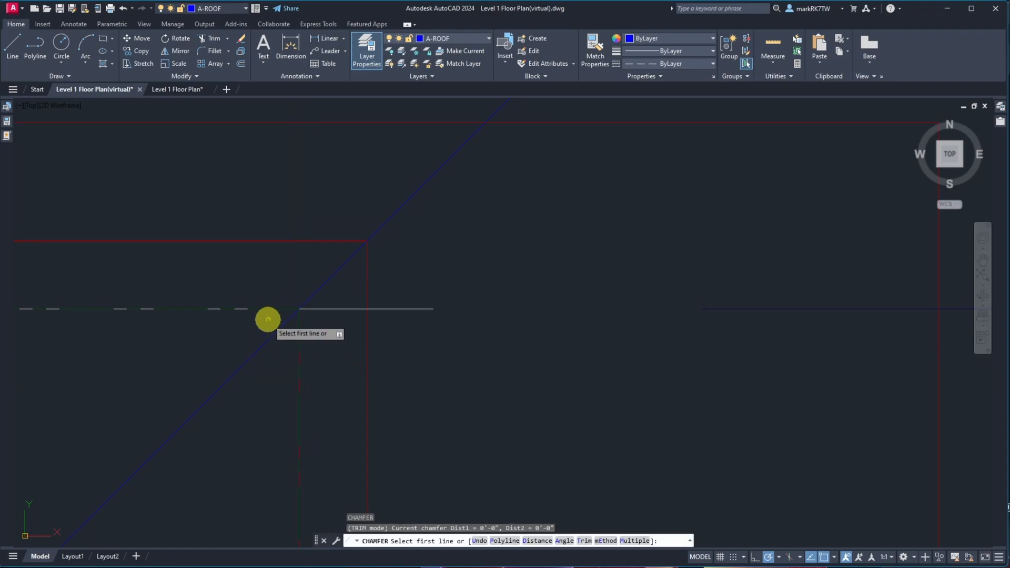
{"action": "left_click", "coordinate": [264, 310]}
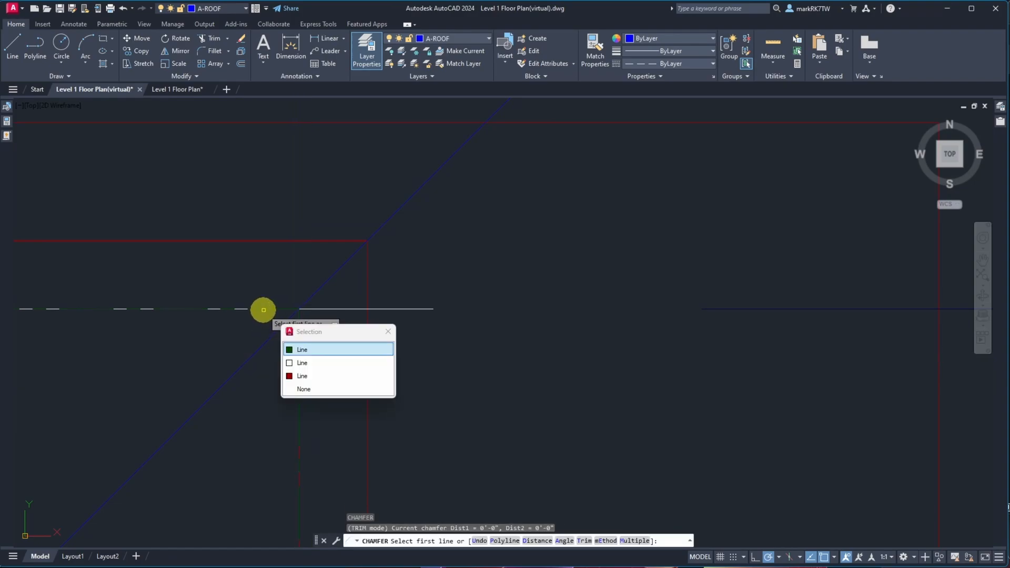
{"action": "left_click", "coordinate": [305, 363]}
{"action": "left_click", "coordinate": [298, 368]}
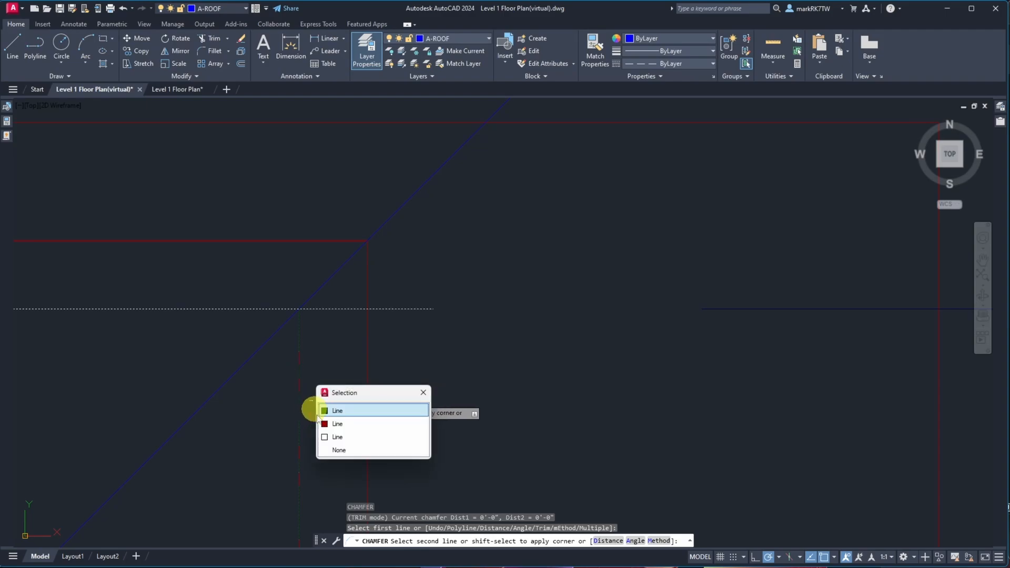
{"action": "left_click", "coordinate": [326, 437]}
Stretch the end of the exterior wall line up to meet the corner of the entry wall
{"action": "scroll", "coordinate": [319, 295], "scroll_direction": "up", "scroll_amount": 5}
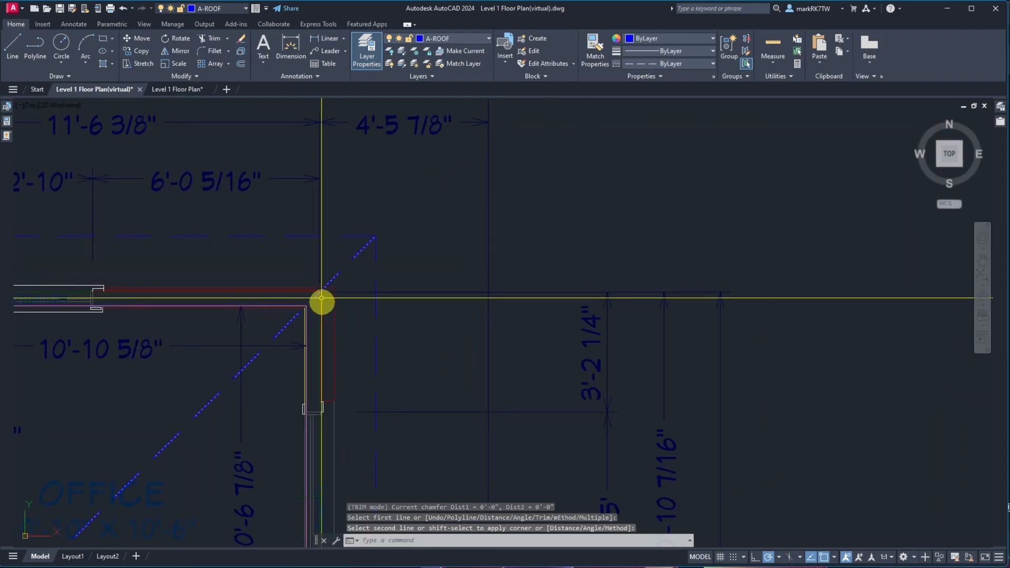
{"action": "scroll", "coordinate": [330, 419], "scroll_direction": "up", "scroll_amount": 10}
{"action": "left_click", "coordinate": [129, 324]}
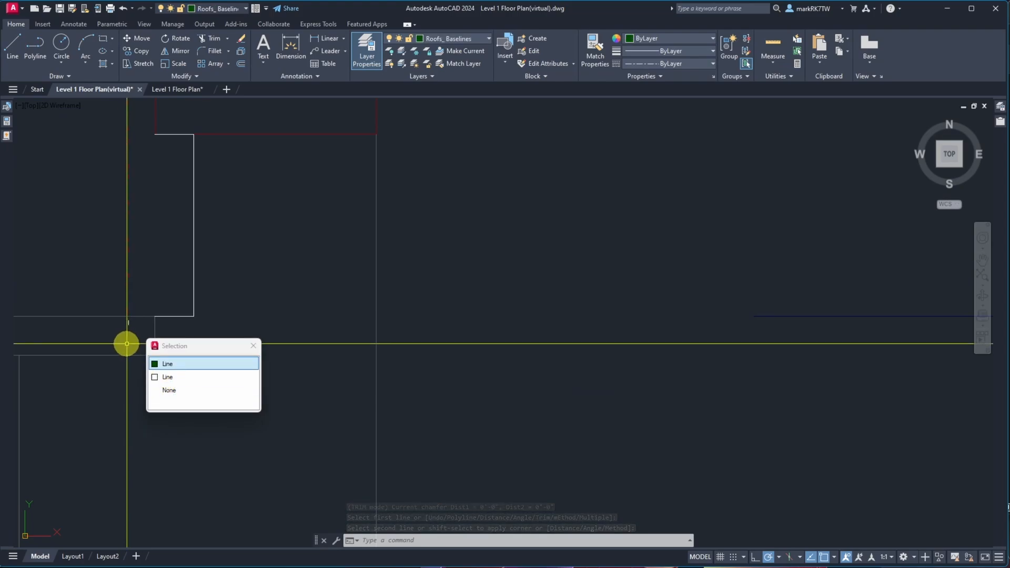
{"action": "left_click", "coordinate": [165, 364]}
{"action": "left_click", "coordinate": [128, 342]}
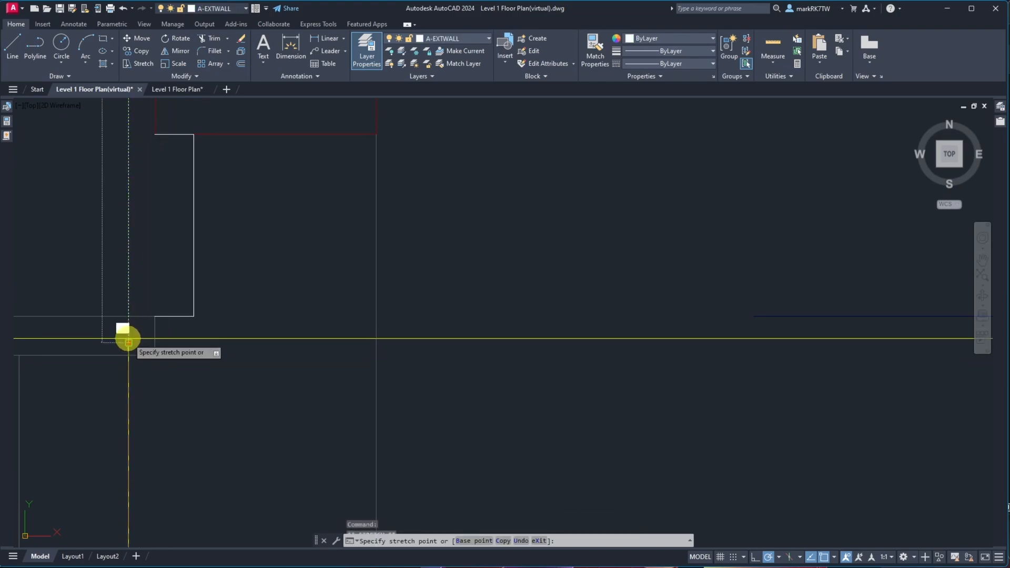
{"action": "left_click", "coordinate": [128, 316]}
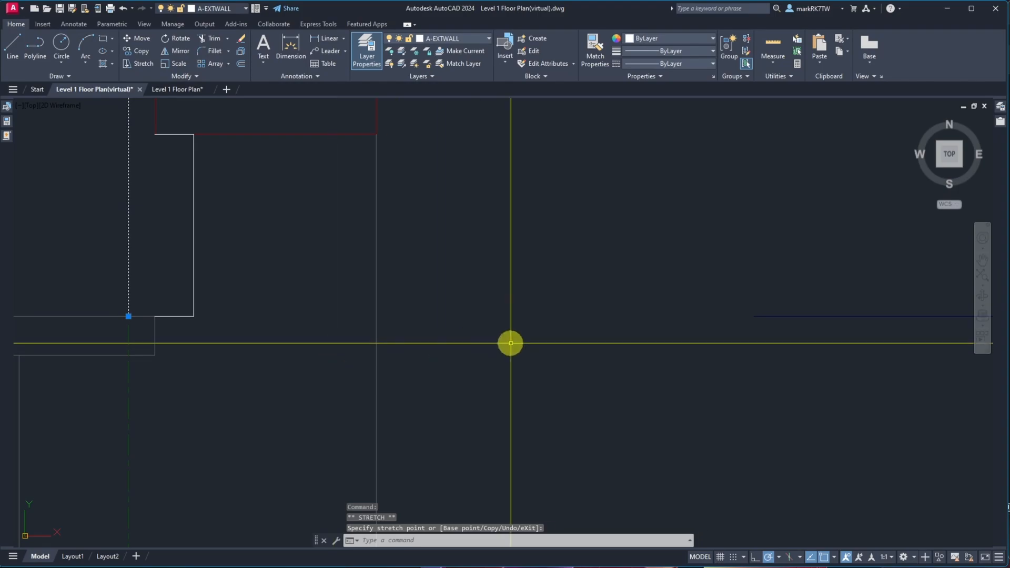
Select the horizontal line near the top of the kitchen area and put it on the A-FENESTRATIONS layer
{"action": "scroll", "coordinate": [538, 343], "scroll_direction": "down", "scroll_amount": 10}
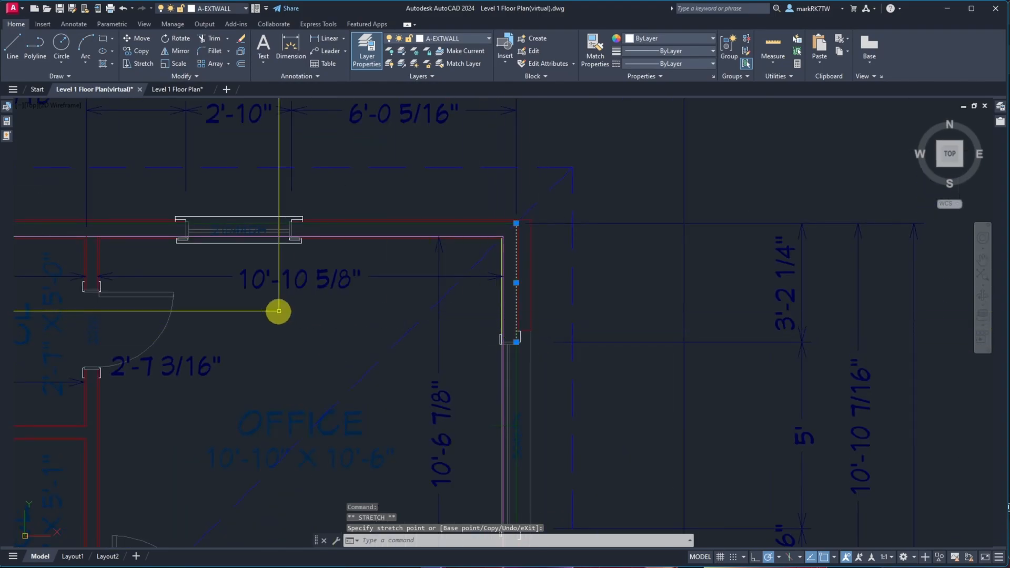
{"action": "scroll", "coordinate": [268, 234], "scroll_direction": "down", "scroll_amount": 6}
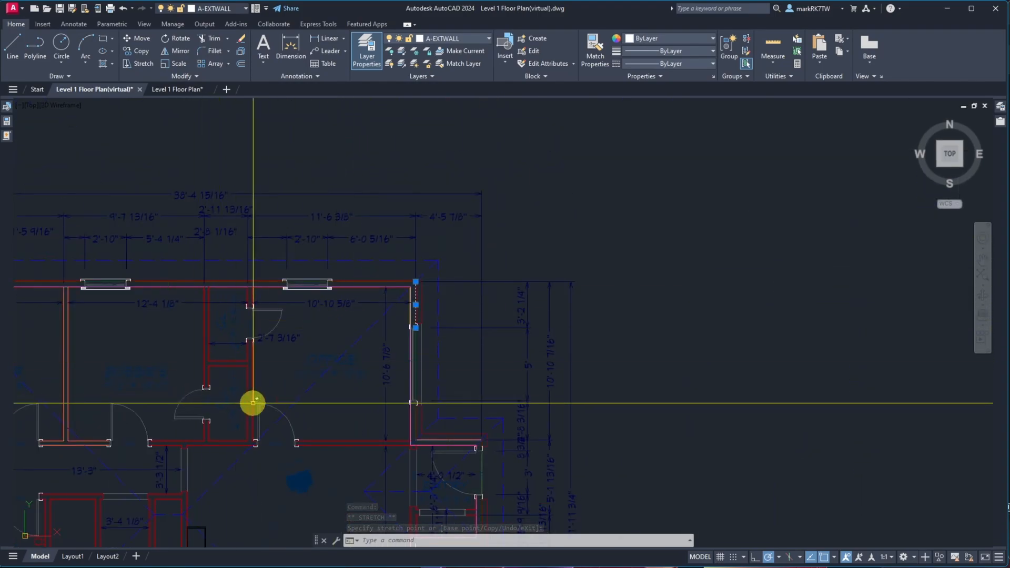
{"action": "scroll", "coordinate": [305, 379], "scroll_direction": "down", "scroll_amount": 6}
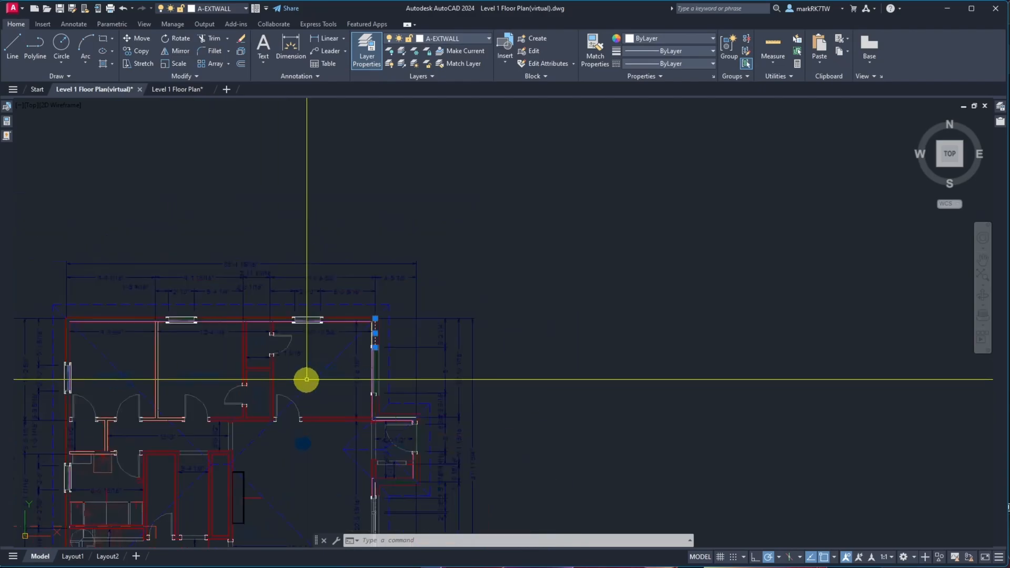
{"action": "scroll", "coordinate": [220, 462], "scroll_direction": "up", "scroll_amount": 8}
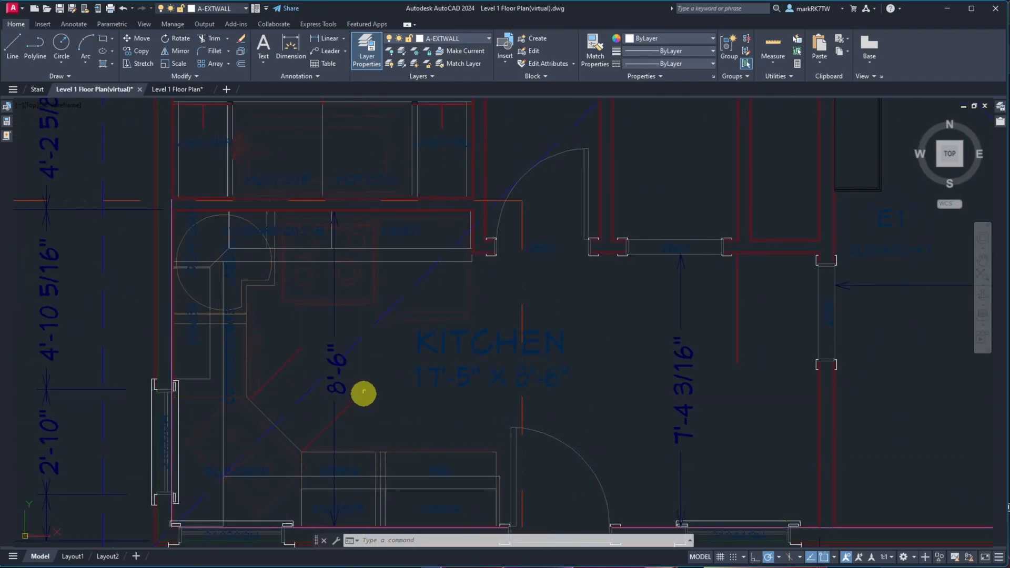
{"action": "scroll", "coordinate": [400, 344], "scroll_direction": "down", "scroll_amount": 4}
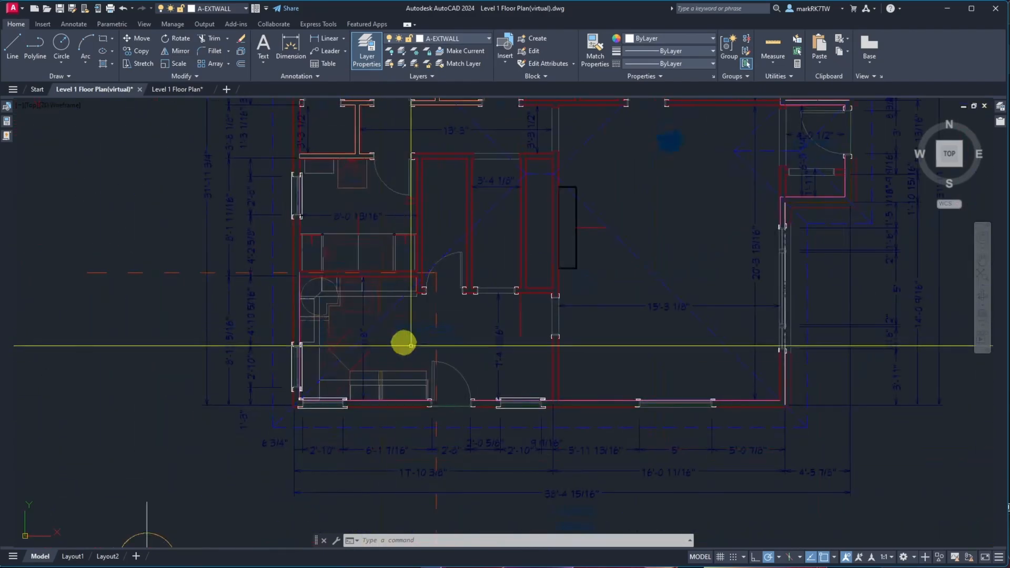
{"action": "scroll", "coordinate": [439, 120], "scroll_direction": "up", "scroll_amount": 10}
{"action": "left_click", "coordinate": [441, 158]}
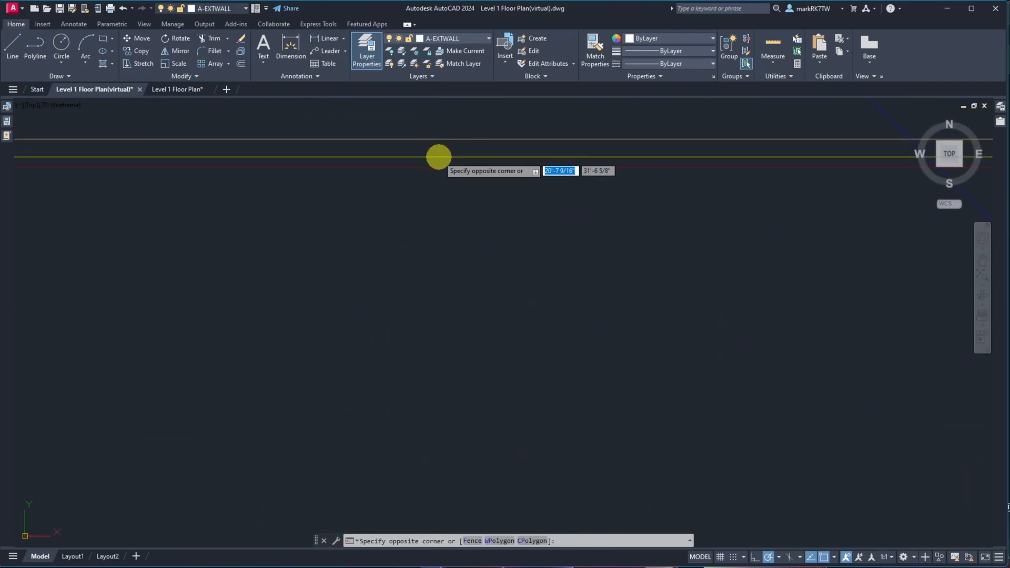
{"action": "left_click", "coordinate": [435, 168]}
{"action": "left_click", "coordinate": [435, 167]}
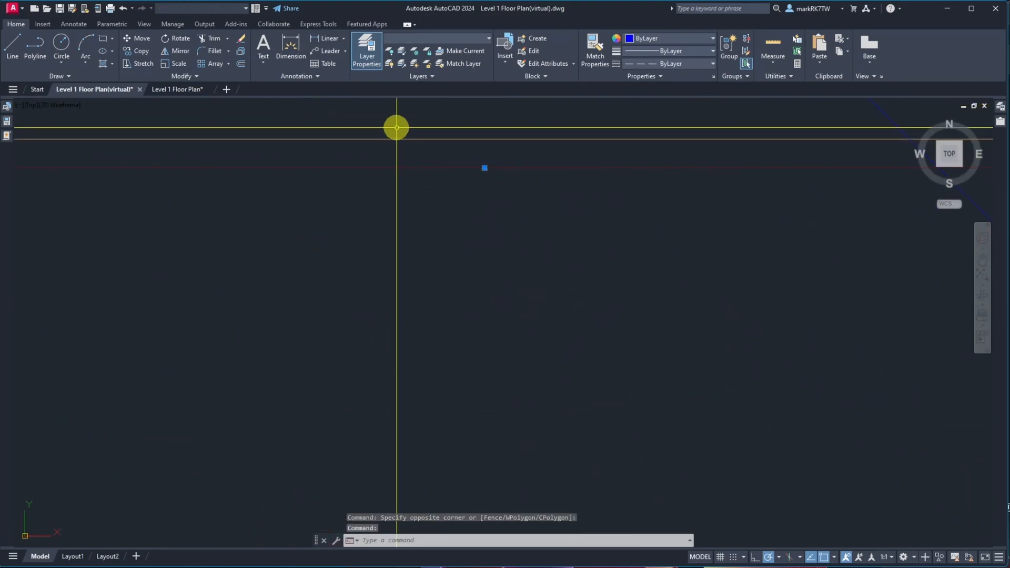
{"action": "left_click", "coordinate": [429, 38]}
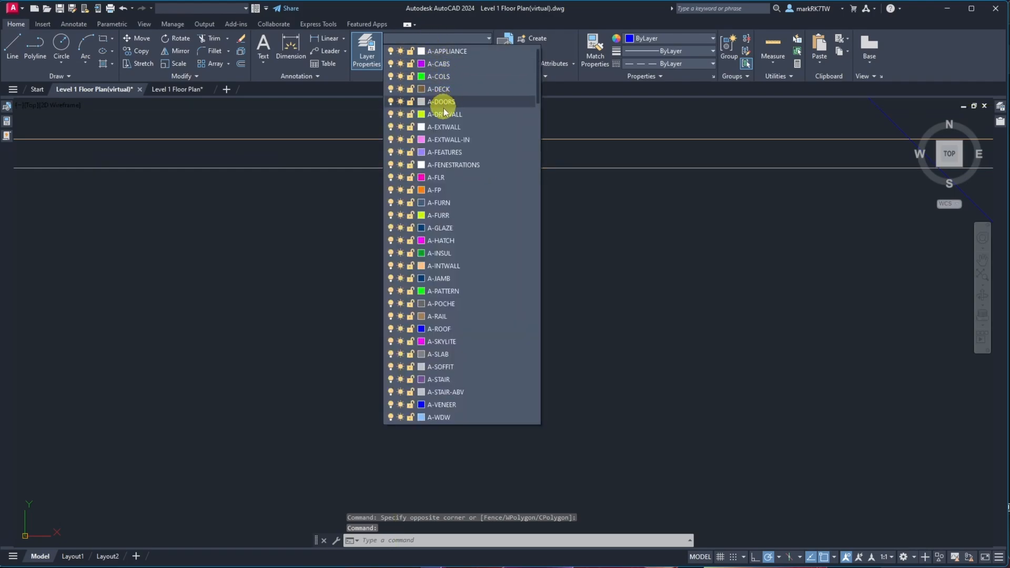
{"action": "left_click", "coordinate": [462, 161]}
{"action": "scroll", "coordinate": [505, 298], "scroll_direction": "down", "scroll_amount": 5}
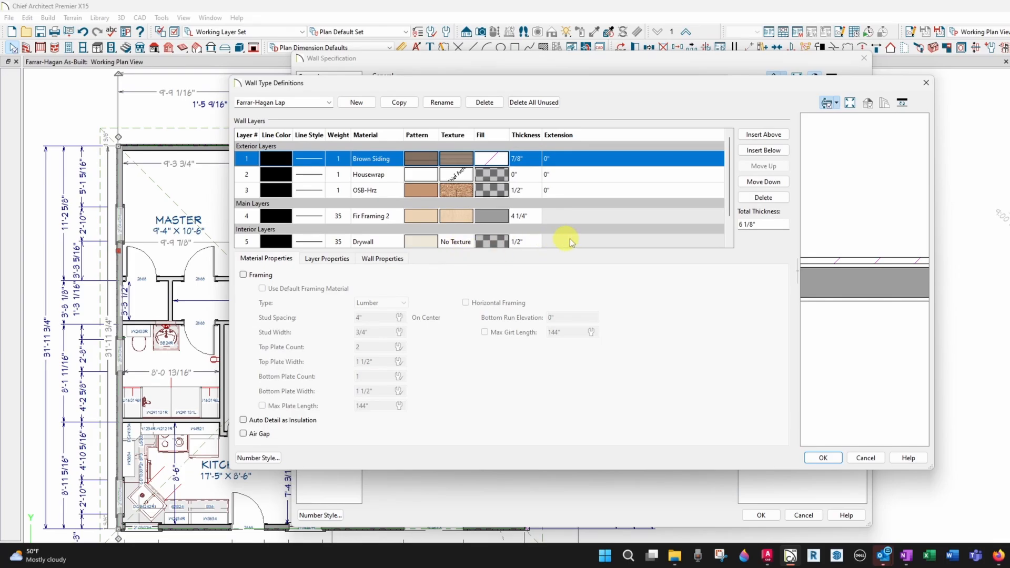
Switch to Chief Architect and close the Wall Type Definitions and Wall Specification dialogs without changes
{"action": "left_click", "coordinate": [865, 458]}
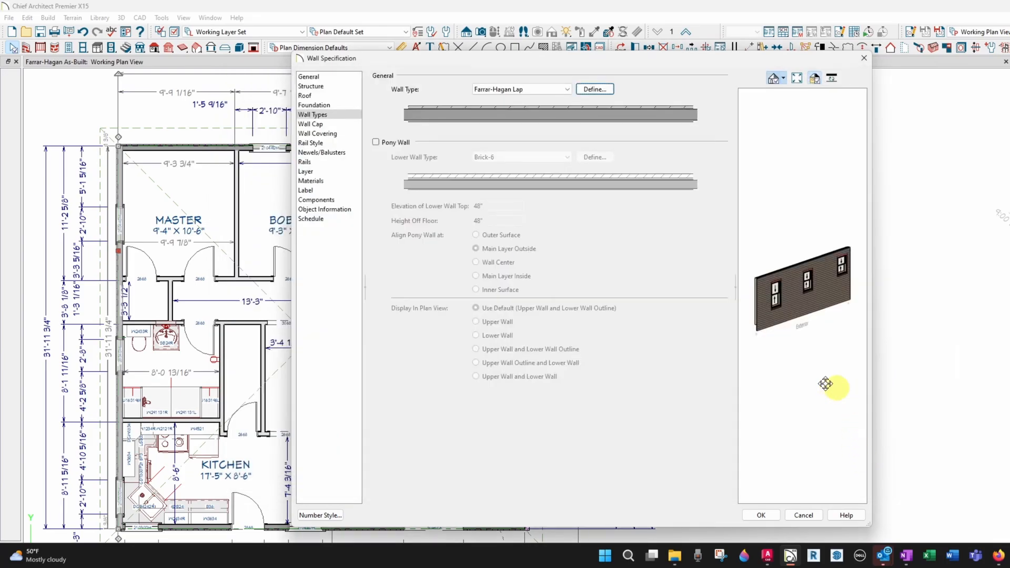
{"action": "left_click", "coordinate": [800, 516]}
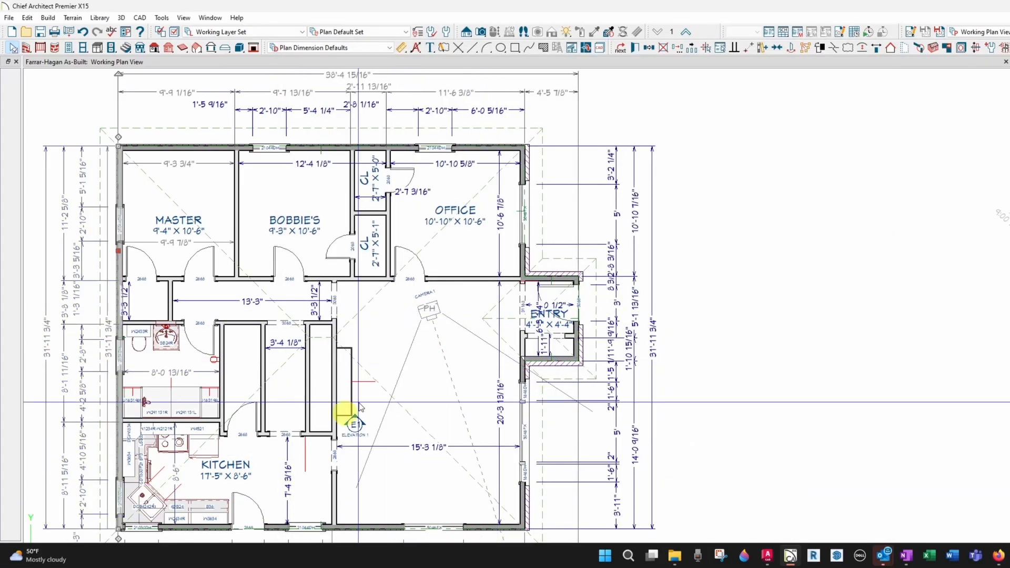
Open the wall specification of the exterior wall at the entry's northern corner and view its Farrar-Hagan Brick wall type definition
{"action": "scroll", "coordinate": [243, 534], "scroll_direction": "up", "scroll_amount": 5}
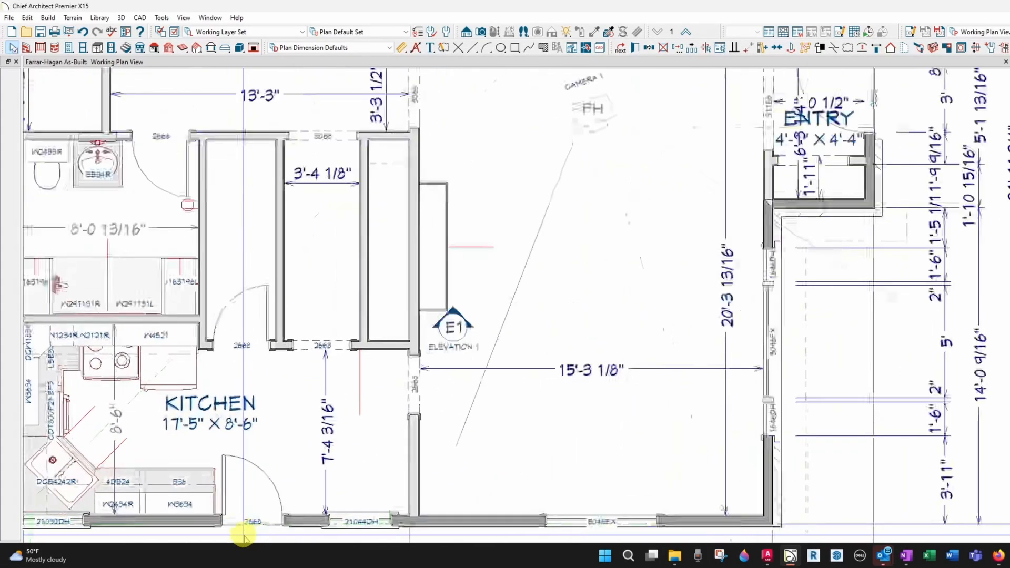
{"action": "scroll", "coordinate": [345, 468], "scroll_direction": "up", "scroll_amount": 3}
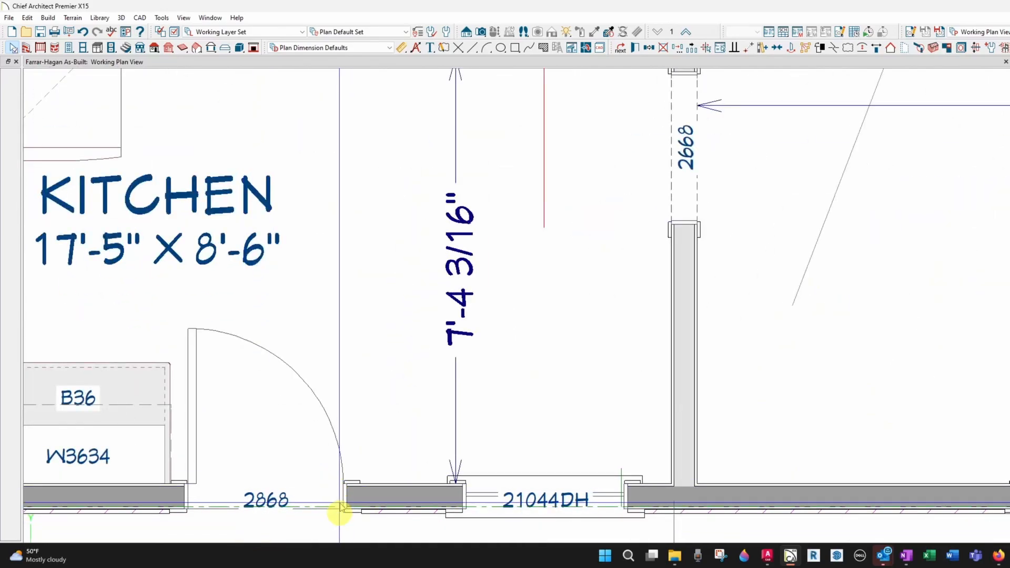
{"action": "scroll", "coordinate": [338, 510], "scroll_direction": "up", "scroll_amount": 3}
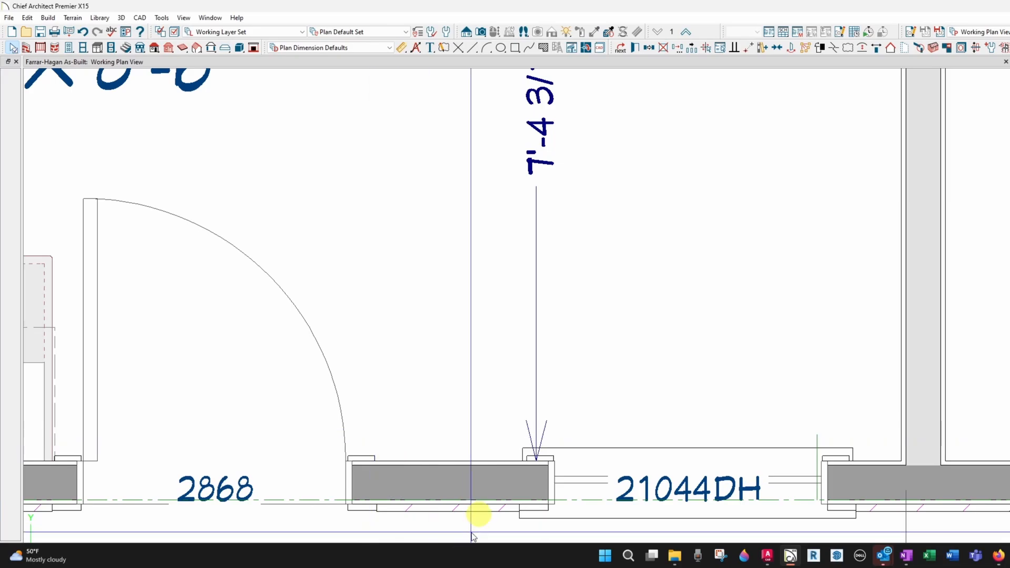
{"action": "scroll", "coordinate": [420, 481], "scroll_direction": "down", "scroll_amount": 5}
{"action": "scroll", "coordinate": [418, 481], "scroll_direction": "down", "scroll_amount": 3}
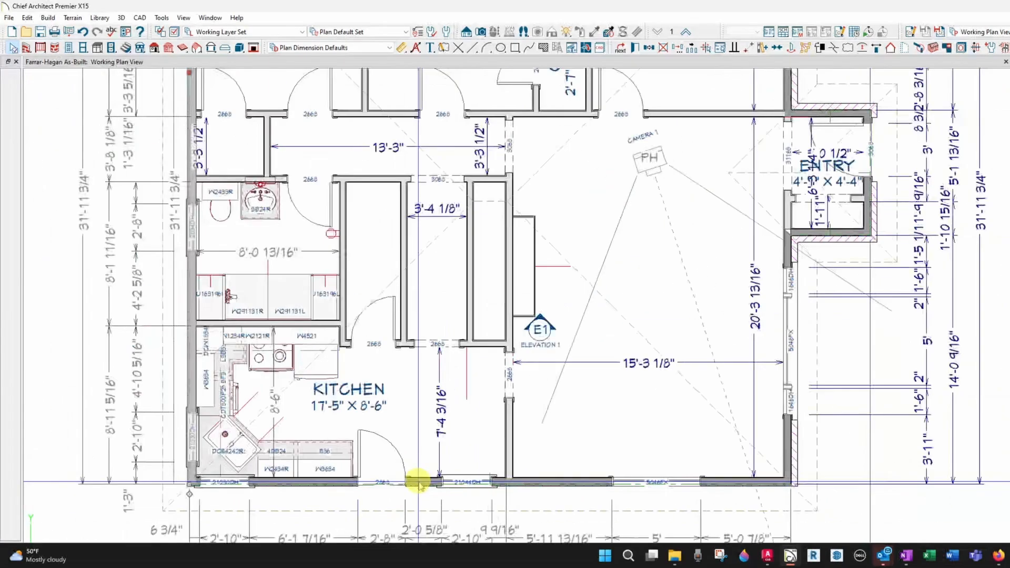
{"action": "scroll", "coordinate": [871, 128], "scroll_direction": "up", "scroll_amount": 3}
{"action": "scroll", "coordinate": [871, 128], "scroll_direction": "up", "scroll_amount": 6}
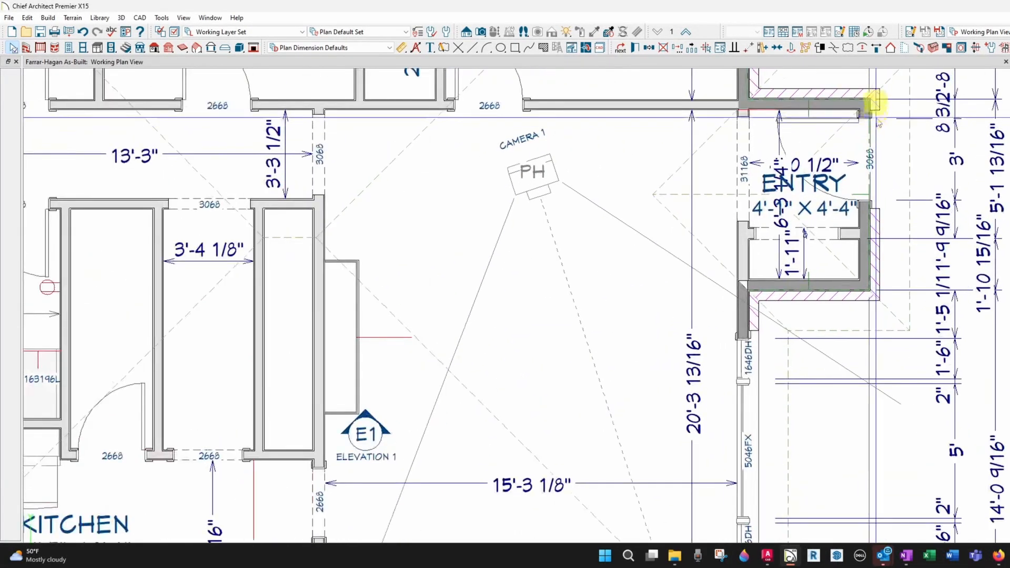
{"action": "scroll", "coordinate": [876, 91], "scroll_direction": "up", "scroll_amount": 2}
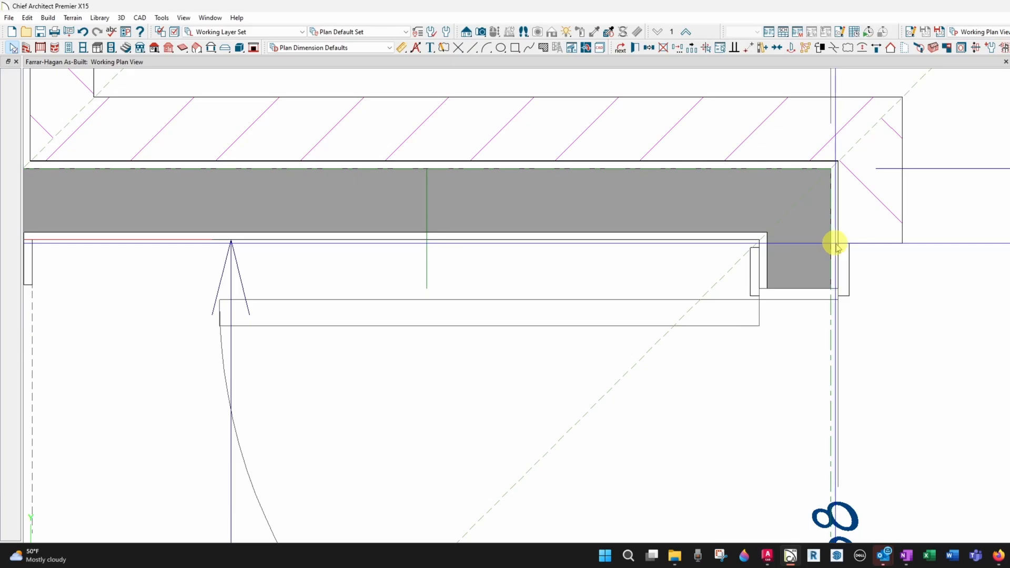
{"action": "left_click", "coordinate": [809, 212]}
{"action": "double_click", "coordinate": [809, 211]}
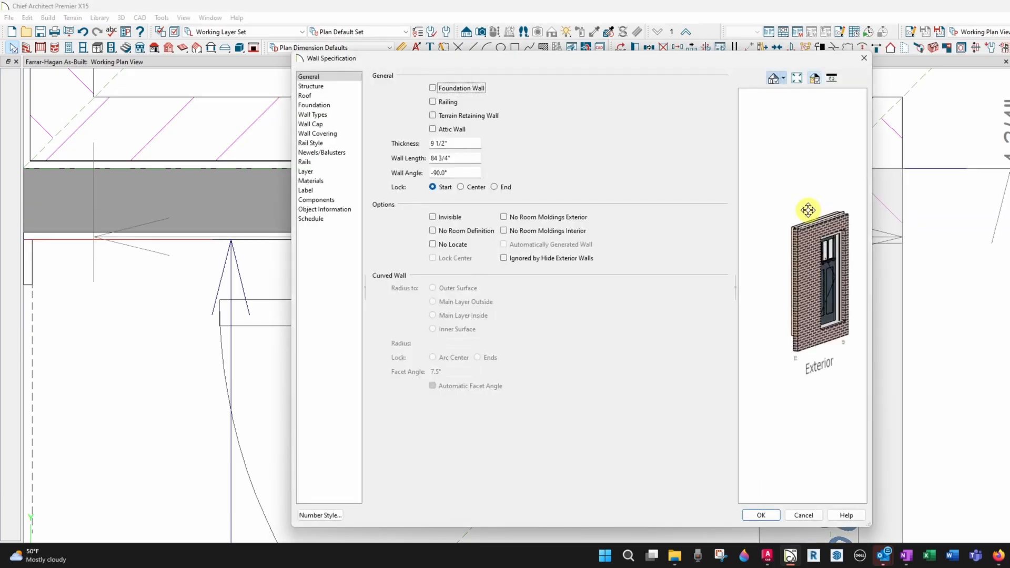
{"action": "left_click", "coordinate": [329, 115]}
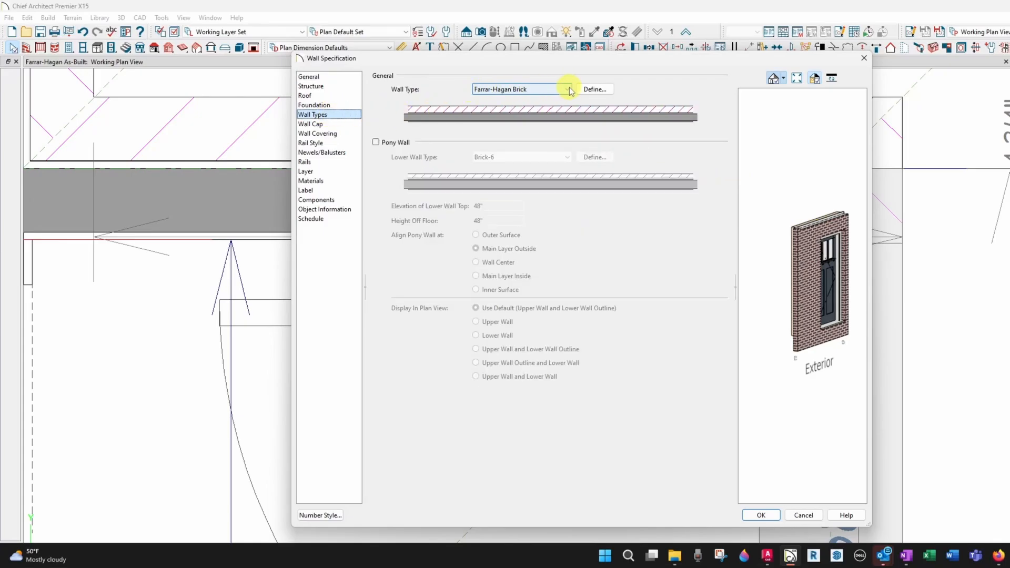
{"action": "left_click", "coordinate": [585, 90]}
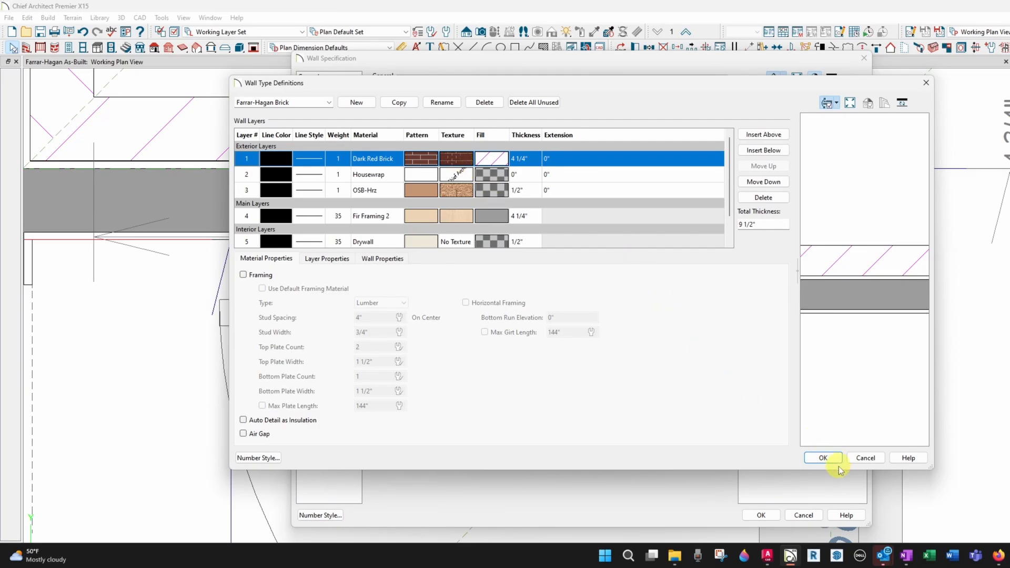
Close the wall dialogs without changes and inspect the exterior wall corners around the office and the plan's west wall
{"action": "left_click", "coordinate": [864, 458]}
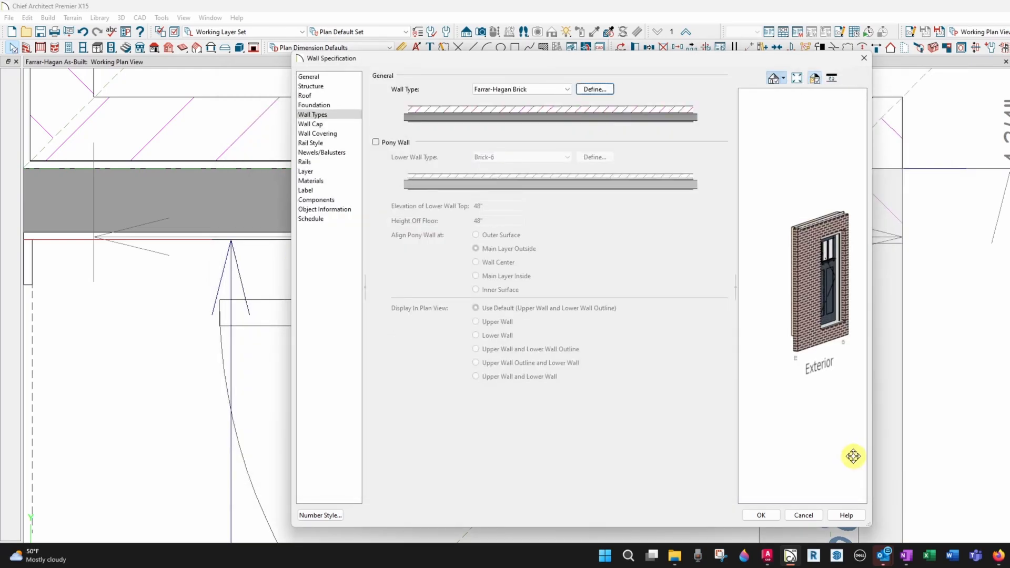
{"action": "left_click", "coordinate": [803, 514]}
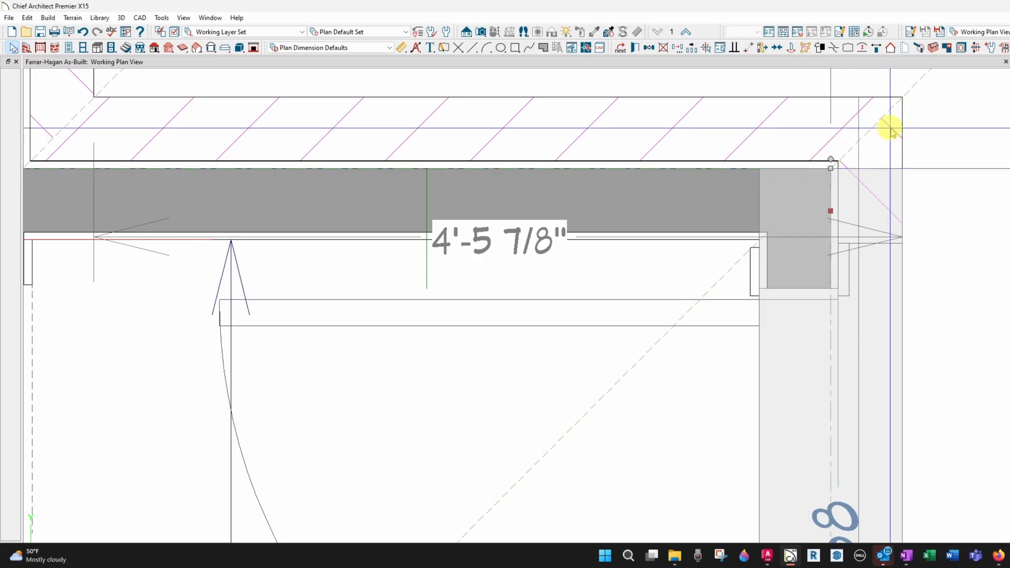
{"action": "left_click", "coordinate": [942, 102]}
{"action": "scroll", "coordinate": [796, 178], "scroll_direction": "down", "scroll_amount": 1}
{"action": "scroll", "coordinate": [795, 178], "scroll_direction": "down", "scroll_amount": 6}
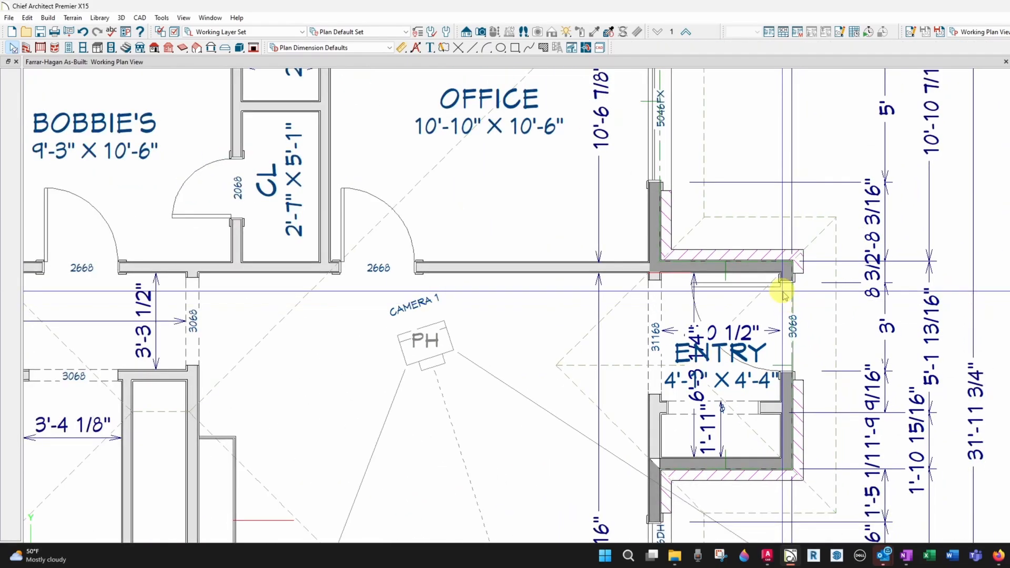
{"action": "scroll", "coordinate": [783, 294], "scroll_direction": "down", "scroll_amount": 5}
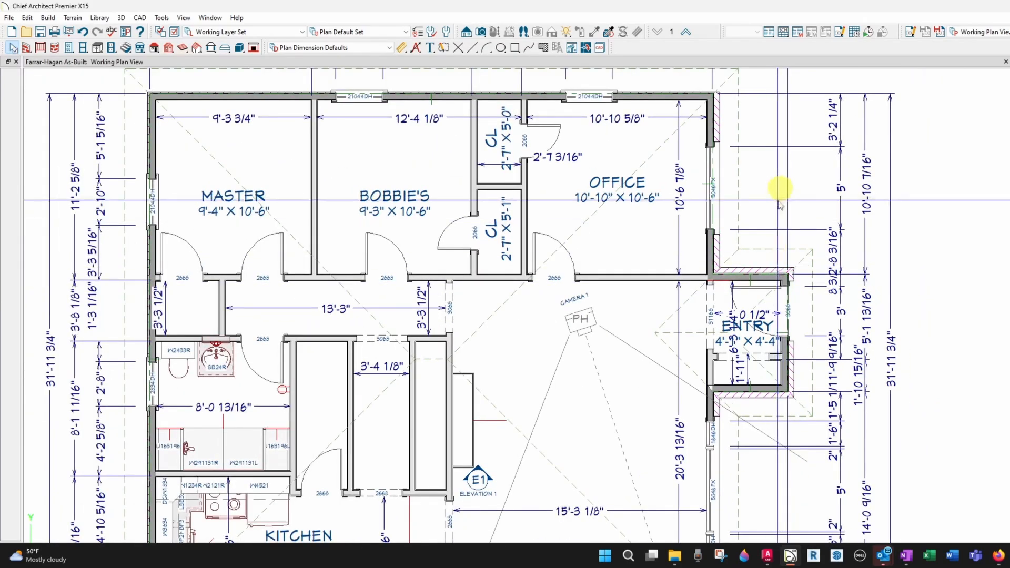
{"action": "scroll", "coordinate": [698, 80], "scroll_direction": "up", "scroll_amount": 6}
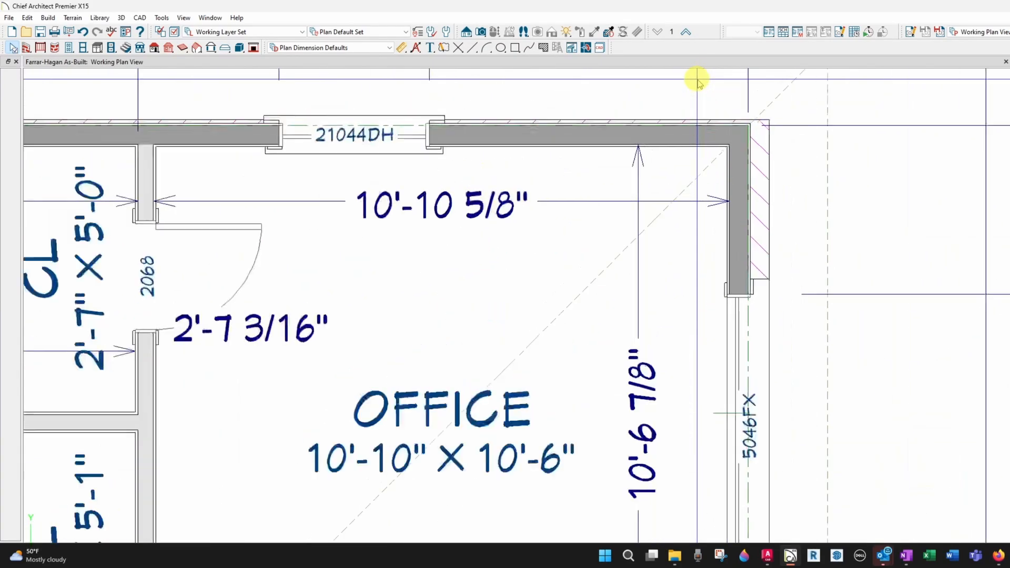
{"action": "scroll", "coordinate": [698, 80], "scroll_direction": "up", "scroll_amount": 1}
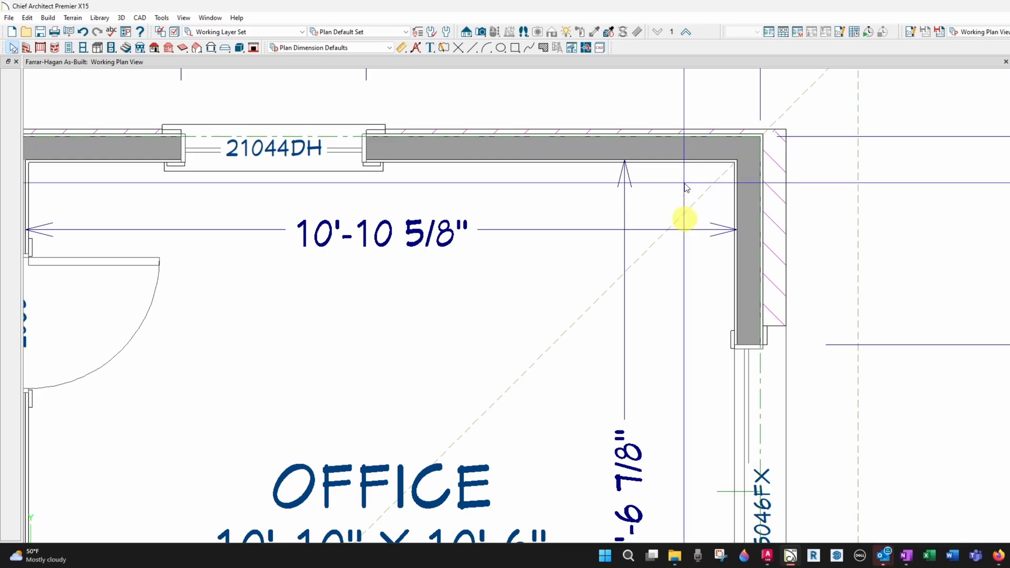
{"action": "scroll", "coordinate": [685, 187], "scroll_direction": "down", "scroll_amount": 4}
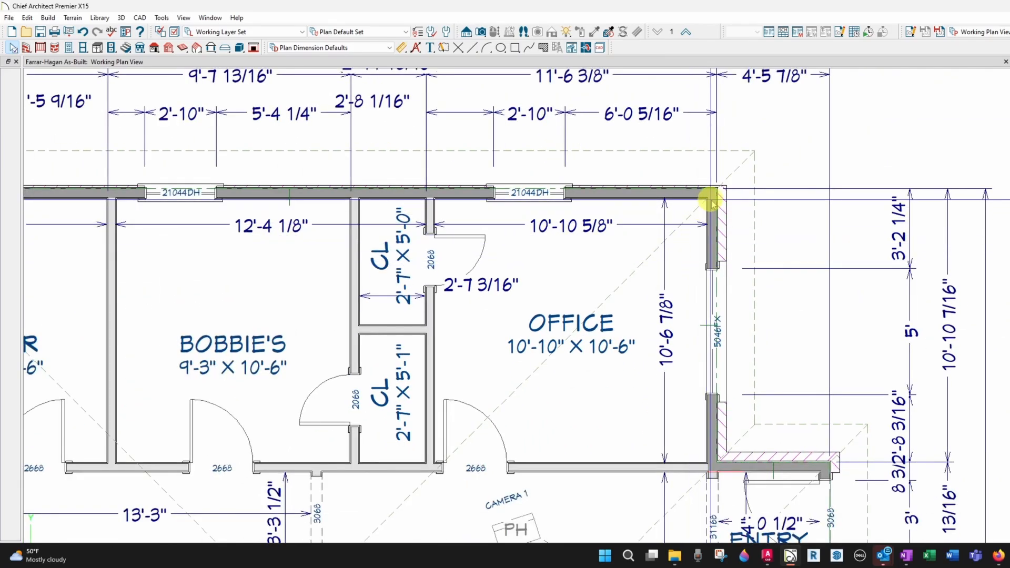
{"action": "scroll", "coordinate": [712, 199], "scroll_direction": "up", "scroll_amount": 2}
{"action": "scroll", "coordinate": [712, 199], "scroll_direction": "up", "scroll_amount": 2}
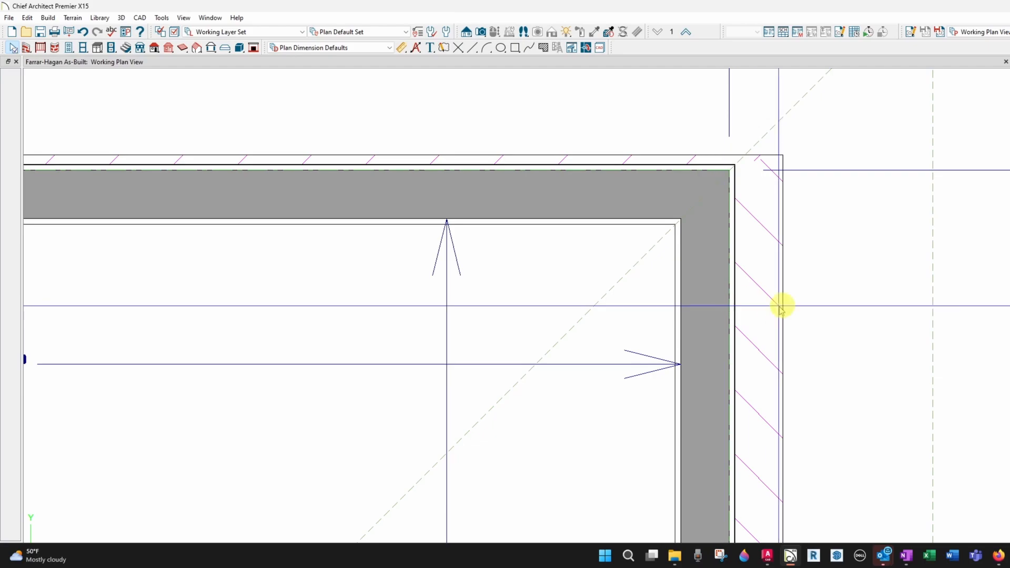
{"action": "scroll", "coordinate": [746, 312], "scroll_direction": "up", "scroll_amount": 3}
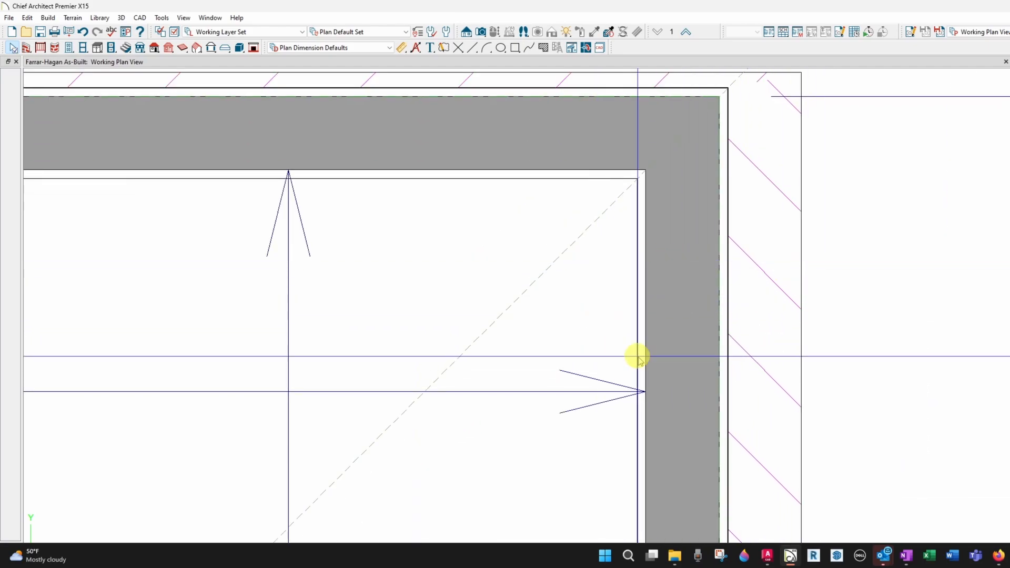
{"action": "scroll", "coordinate": [942, 211], "scroll_direction": "down", "scroll_amount": 5}
{"action": "scroll", "coordinate": [942, 211], "scroll_direction": "down", "scroll_amount": 2}
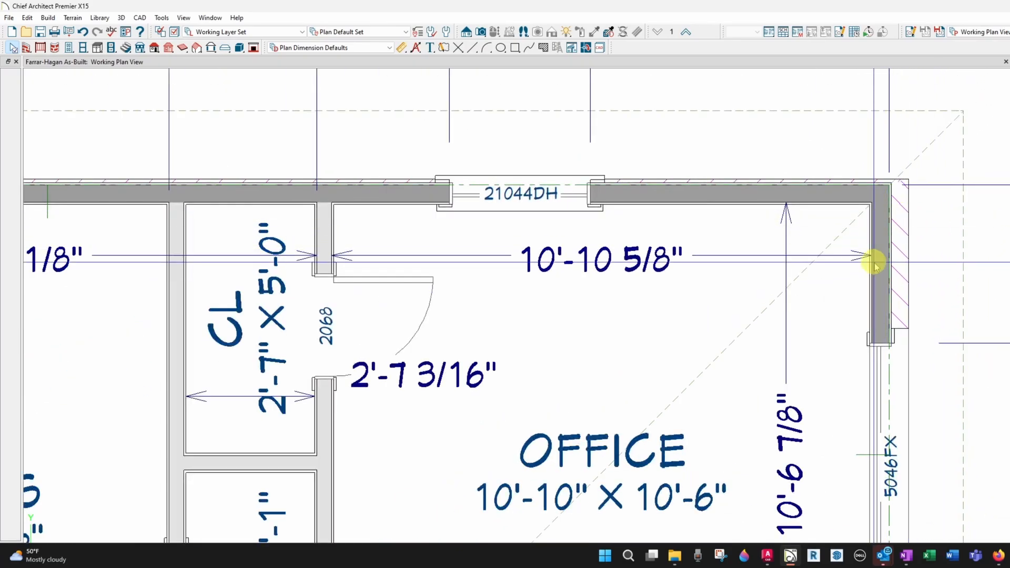
{"action": "scroll", "coordinate": [901, 232], "scroll_direction": "down", "scroll_amount": 6}
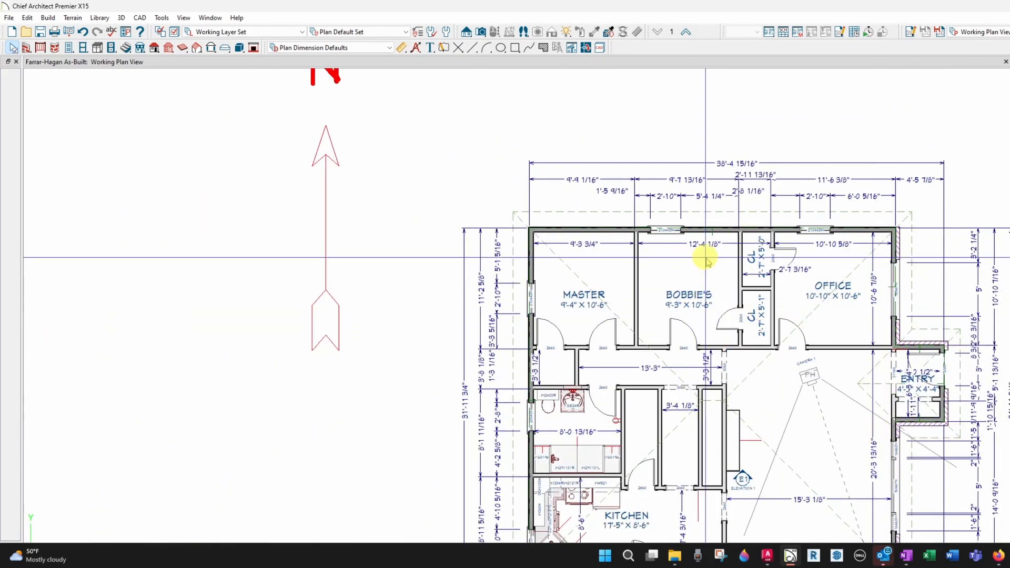
{"action": "scroll", "coordinate": [756, 230], "scroll_direction": "down", "scroll_amount": 2}
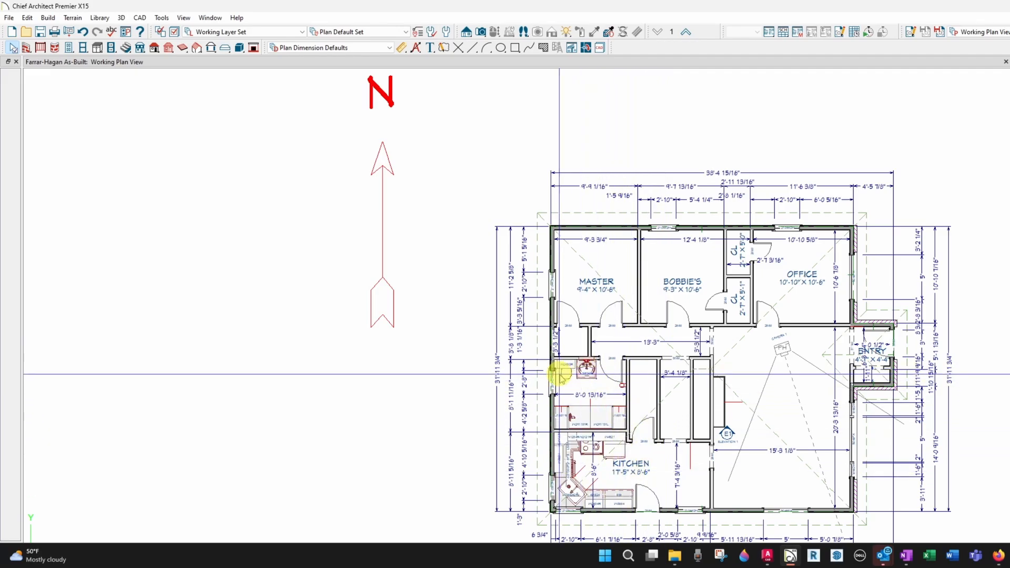
{"action": "scroll", "coordinate": [559, 368], "scroll_direction": "up", "scroll_amount": 3}
{"action": "scroll", "coordinate": [559, 368], "scroll_direction": "up", "scroll_amount": 2}
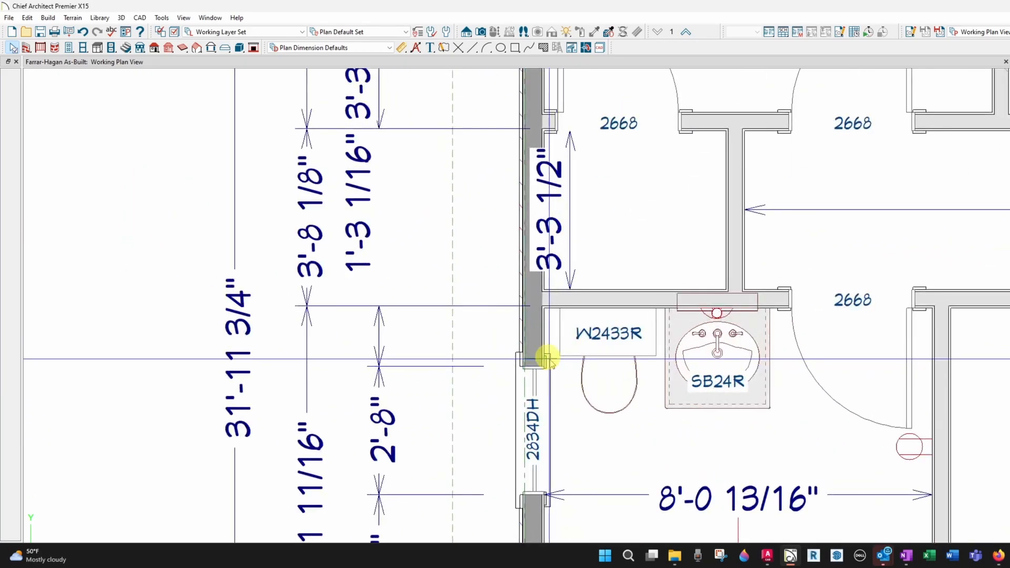
Open the wall specification of the west exterior wall beside the bathroom and view its Farrar-Hagan Lap wall type definition
{"action": "double_click", "coordinate": [529, 334]}
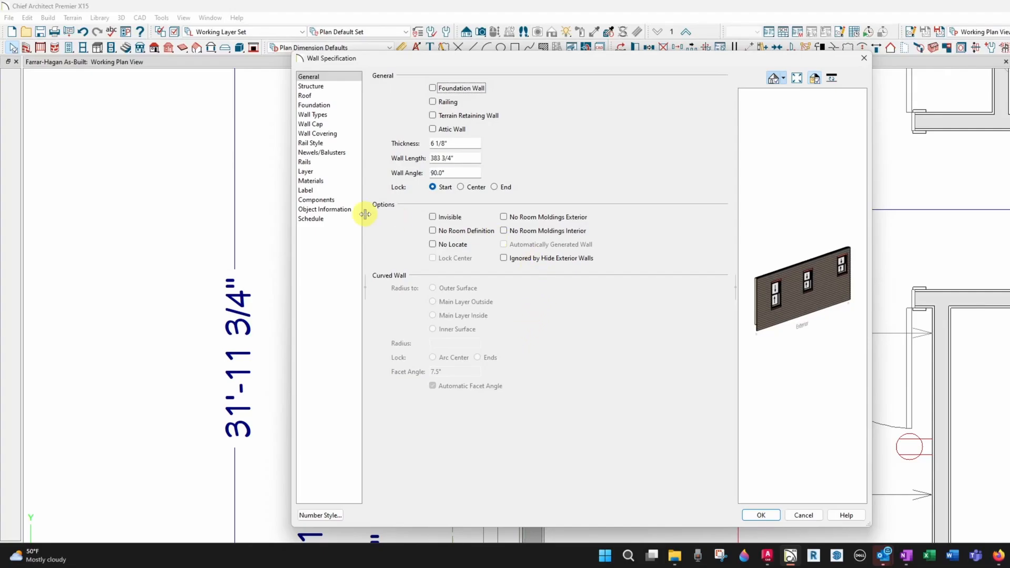
{"action": "left_click", "coordinate": [344, 124]}
{"action": "left_click", "coordinate": [343, 114]}
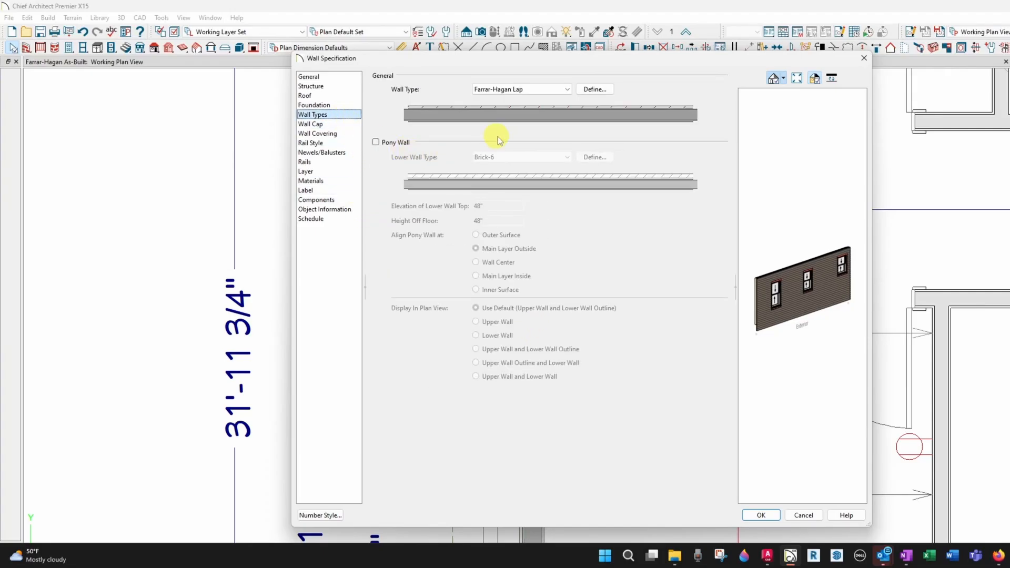
{"action": "left_click", "coordinate": [593, 90]}
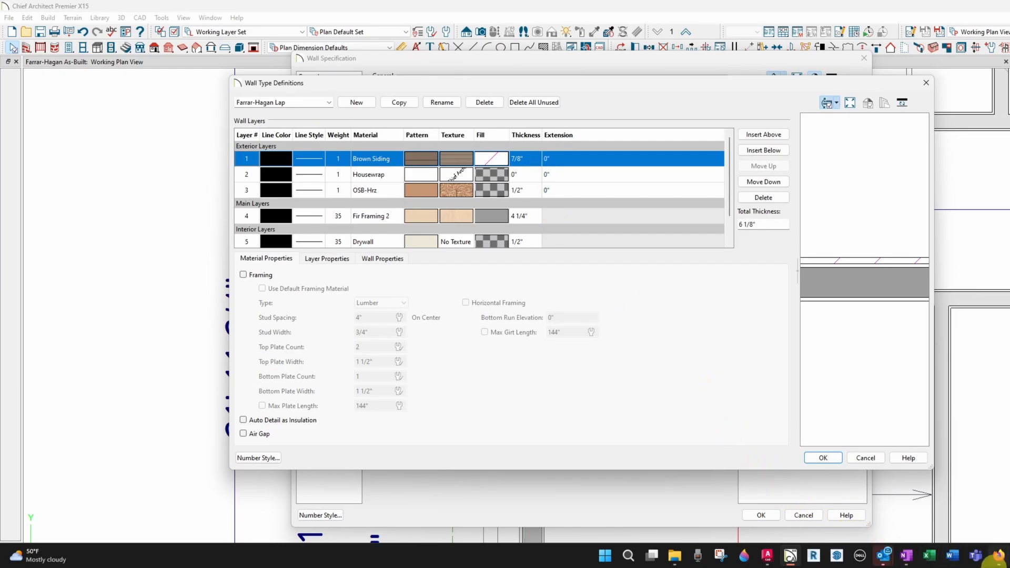
Capture a screen snip of the Farrar-Hagan Lap Wall Type Definitions dialog
{"action": "left_click", "coordinate": [724, 558]}
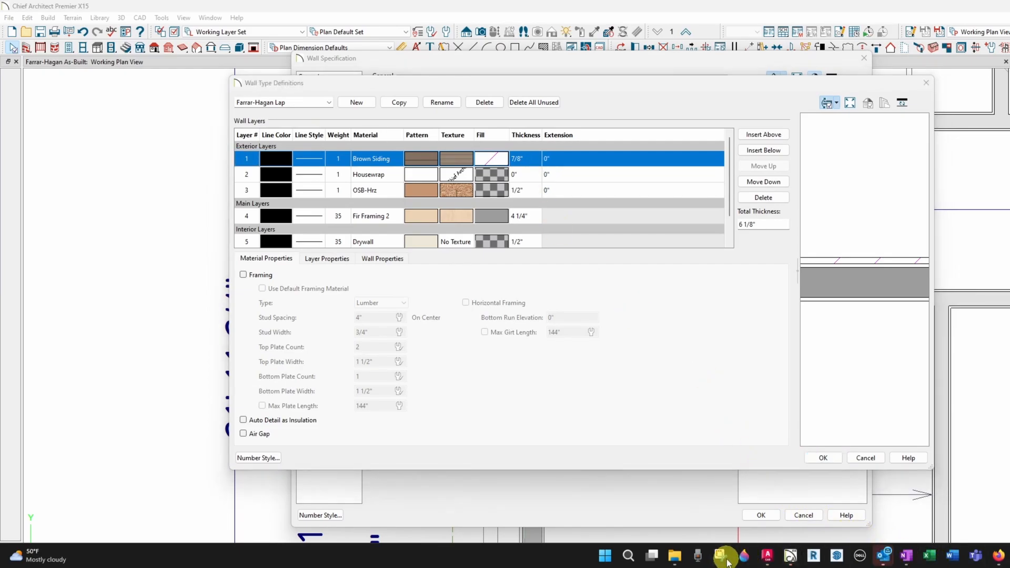
{"action": "left_click", "coordinate": [912, 142]}
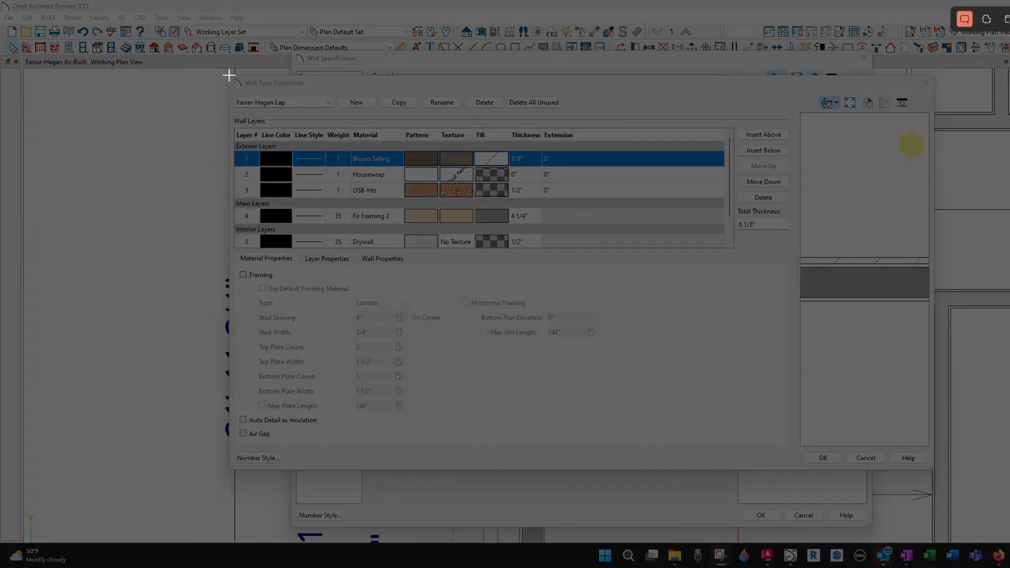
{"action": "left_click_drag", "start_coordinate": [227, 76], "coordinate": [793, 468]}
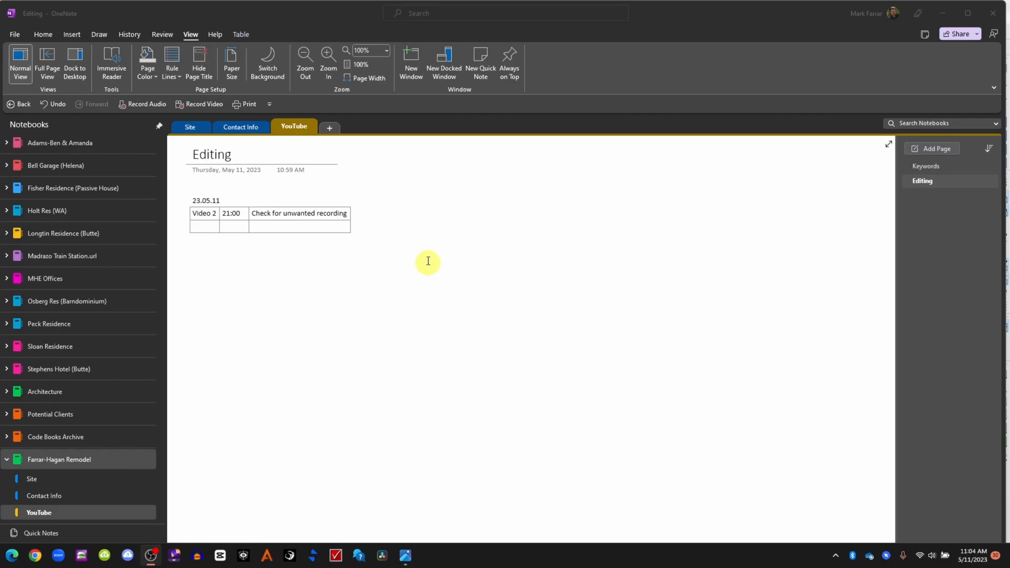
Switch to OneNote and add a new section named As-Built to the Farrar-Hagan Remodel notebook
{"action": "left_click", "coordinate": [243, 127]}
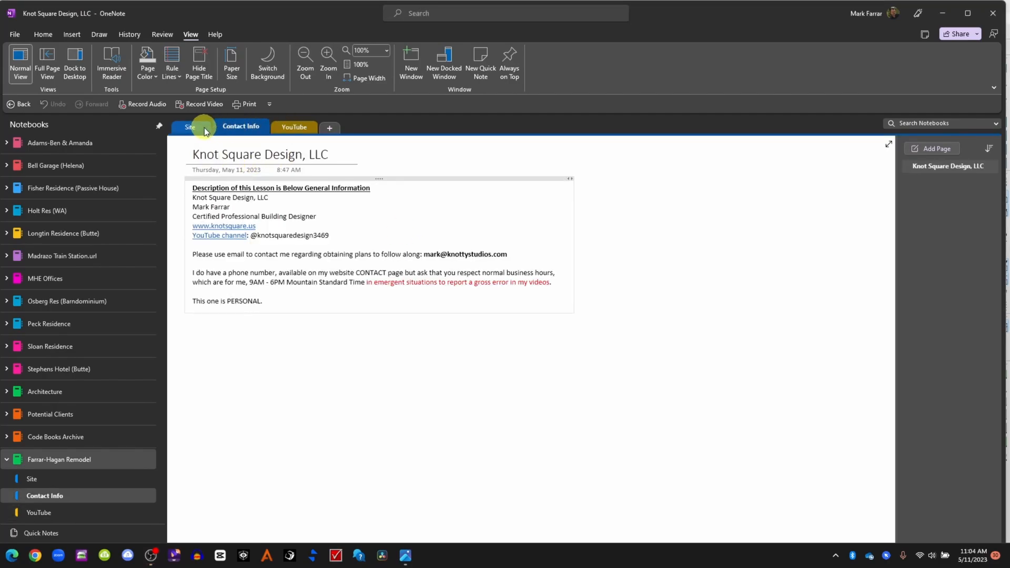
{"action": "left_click", "coordinate": [200, 128]}
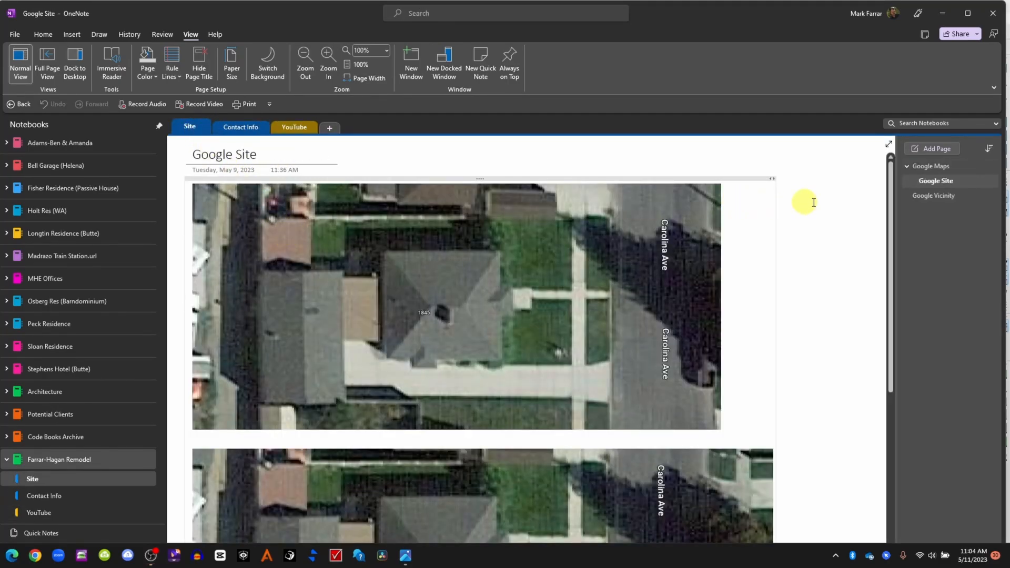
{"action": "left_click", "coordinate": [329, 128]}
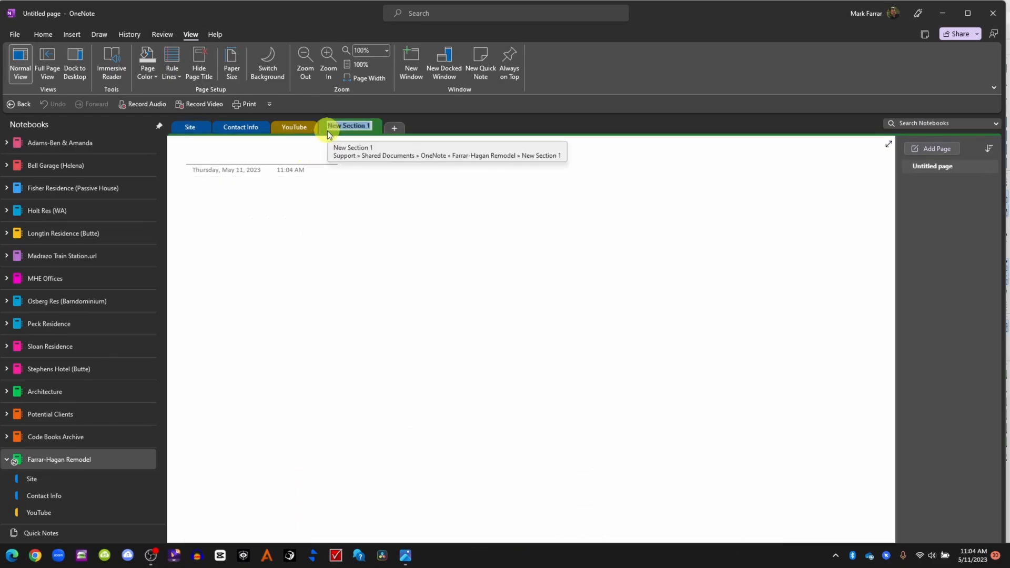
{"action": "type", "text": "As-Built"}
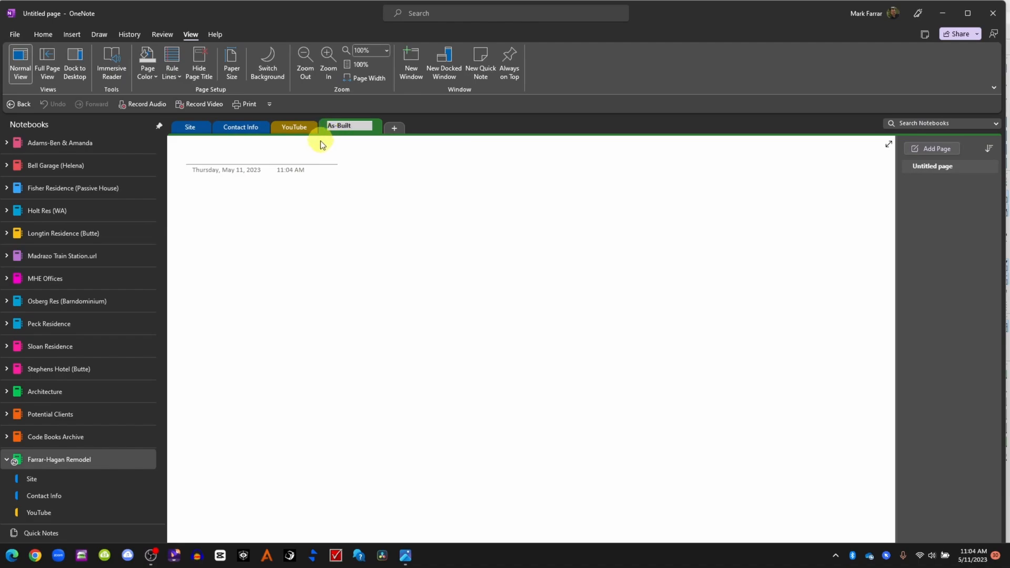
Title the new page Ext Wall CA Definitions
{"action": "left_click", "coordinate": [303, 147]}
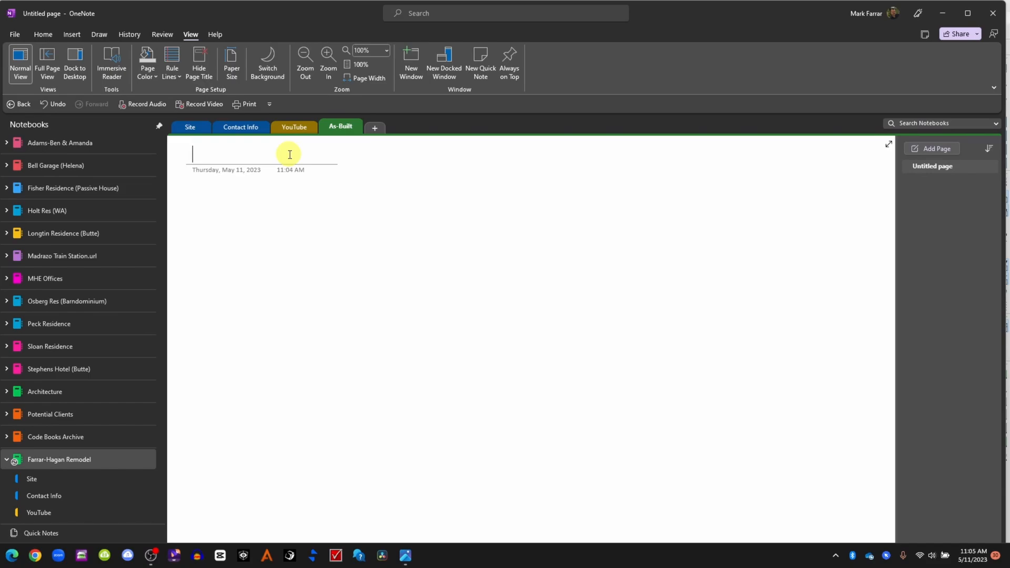
{"action": "type", "text": "Ext Wa"}
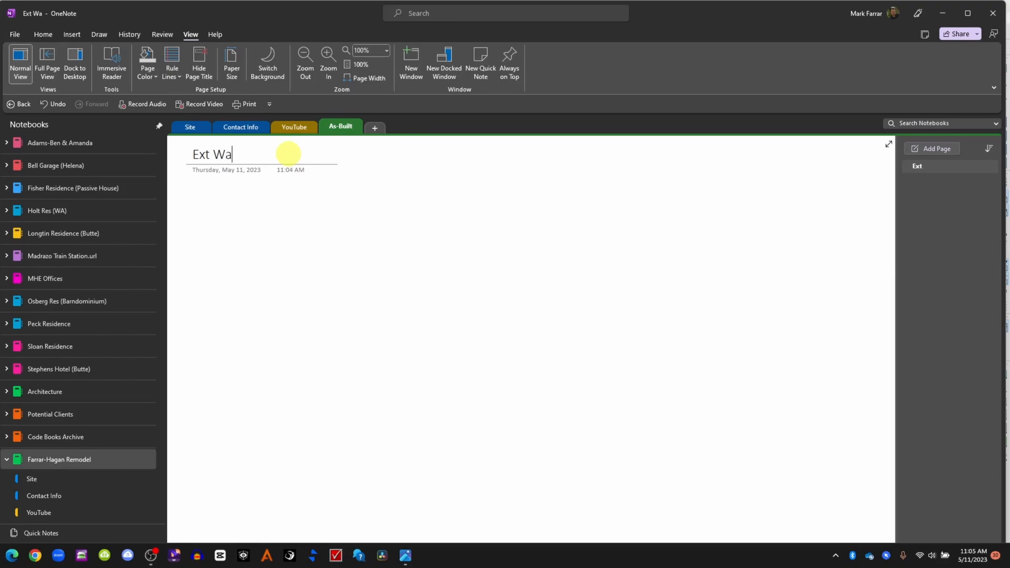
{"action": "type", "text": "ll CA Def"}
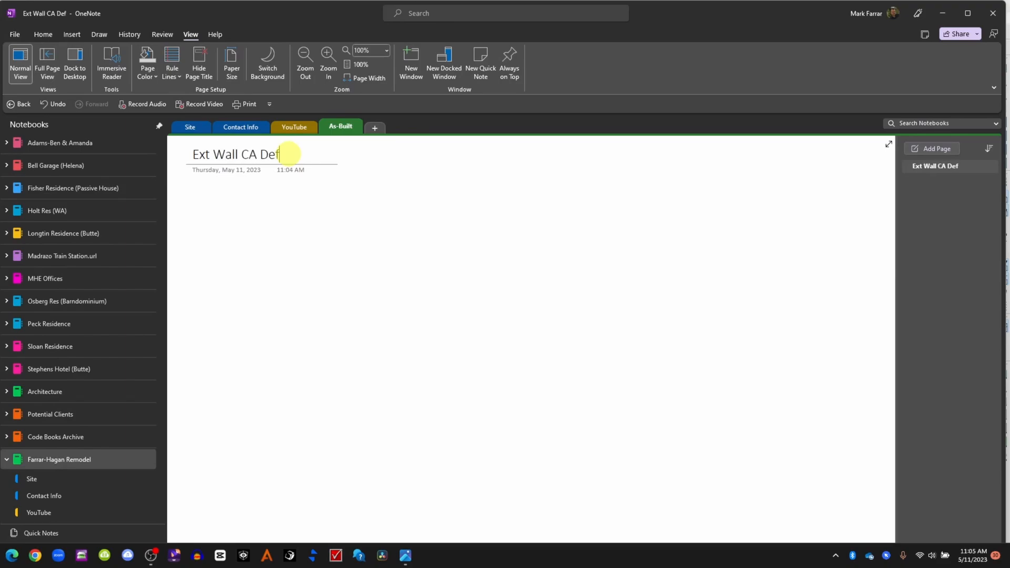
{"action": "type", "text": "initions"}
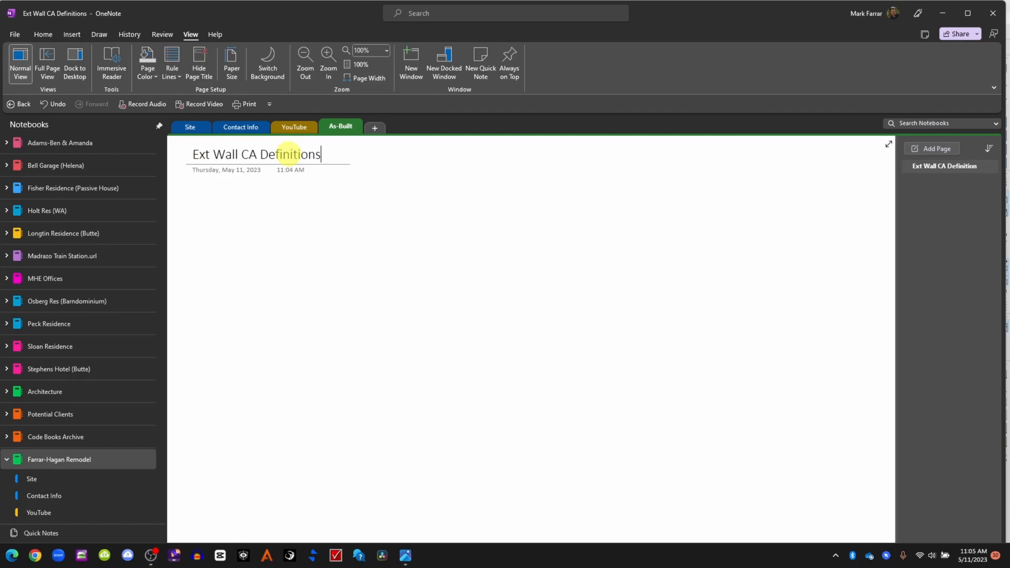
Paste the captured wall type definition snip into the page body
{"action": "left_click", "coordinate": [199, 193]}
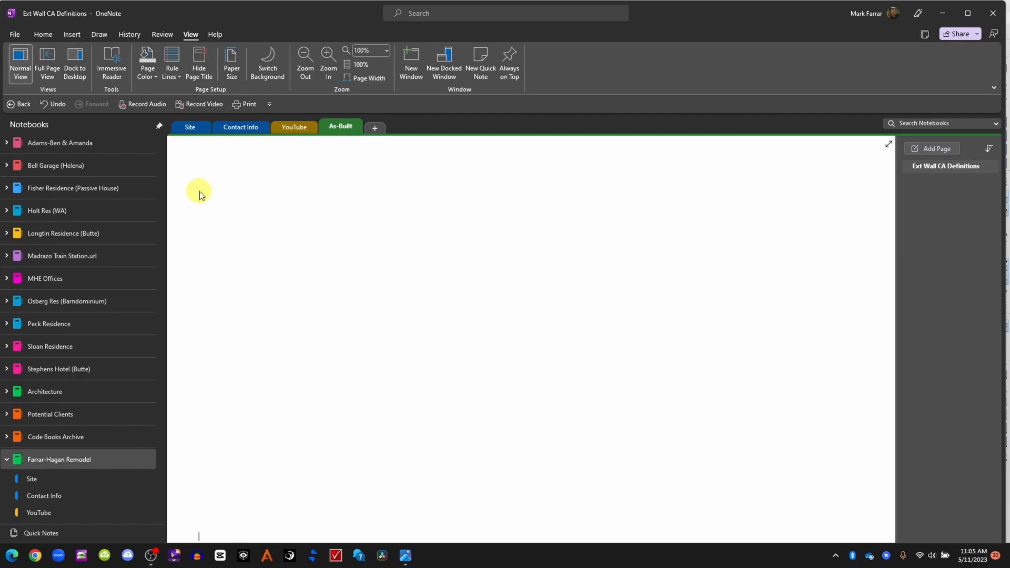
{"action": "key", "text": "ctrl+v"}
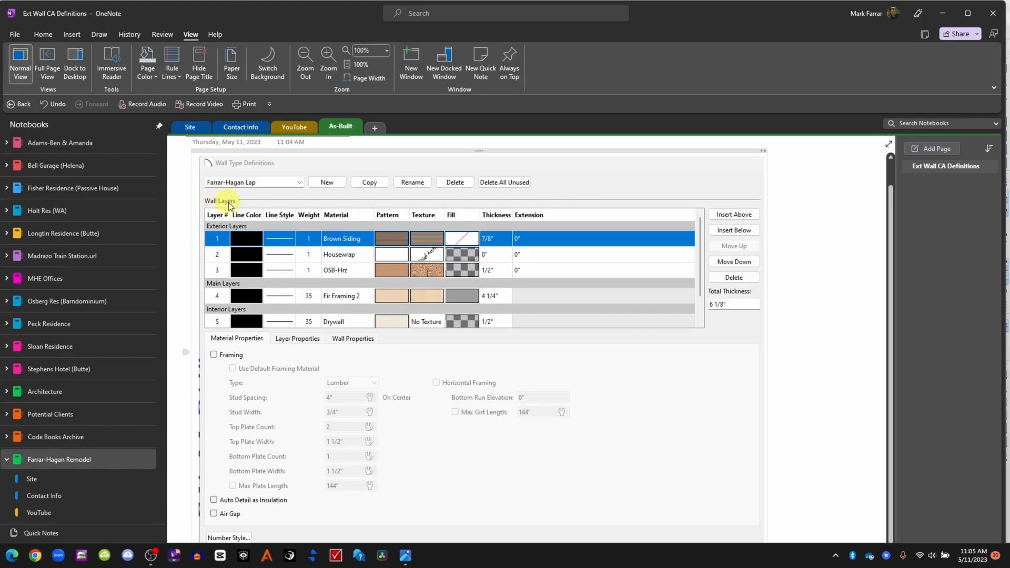
{"action": "scroll", "coordinate": [274, 185], "scroll_direction": "up", "scroll_amount": 2}
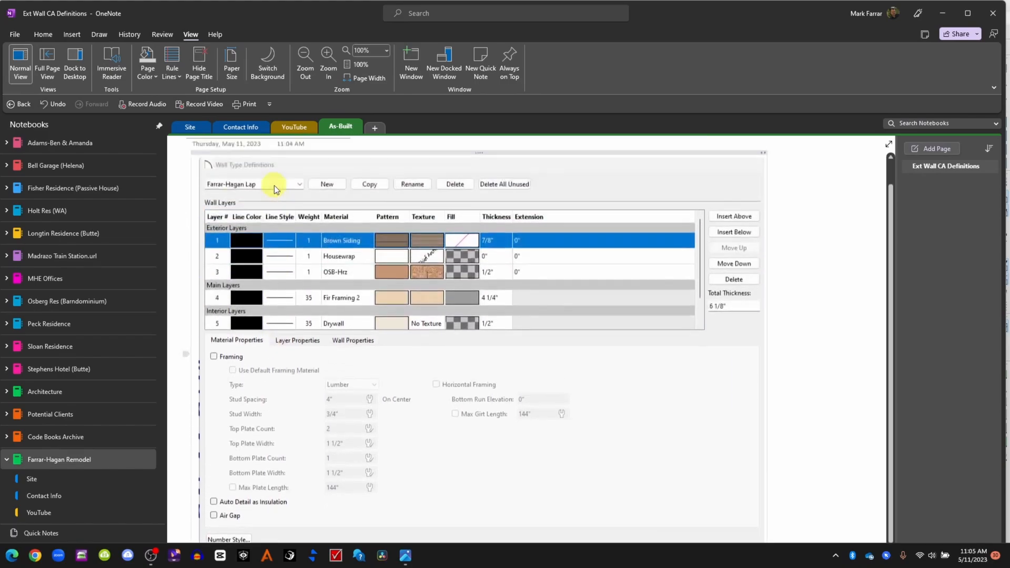
{"action": "scroll", "coordinate": [322, 90], "scroll_direction": "down", "scroll_amount": 1}
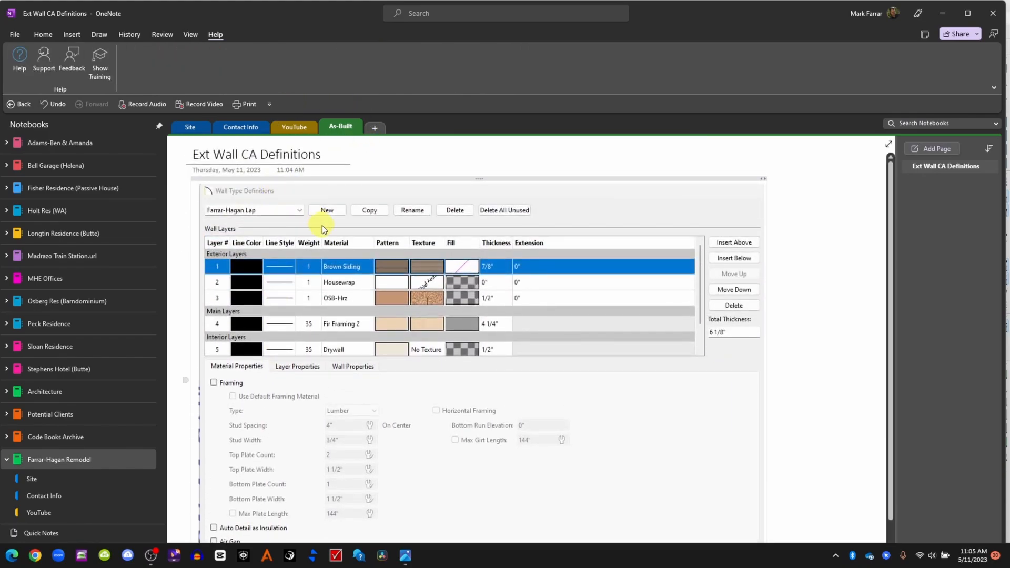
{"action": "scroll", "coordinate": [322, 226], "scroll_direction": "down", "scroll_amount": 7}
{"action": "scroll", "coordinate": [322, 226], "scroll_direction": "up", "scroll_amount": 5}
{"action": "scroll", "coordinate": [322, 225], "scroll_direction": "up", "scroll_amount": 4}
{"action": "scroll", "coordinate": [266, 207], "scroll_direction": "down", "scroll_amount": 10}
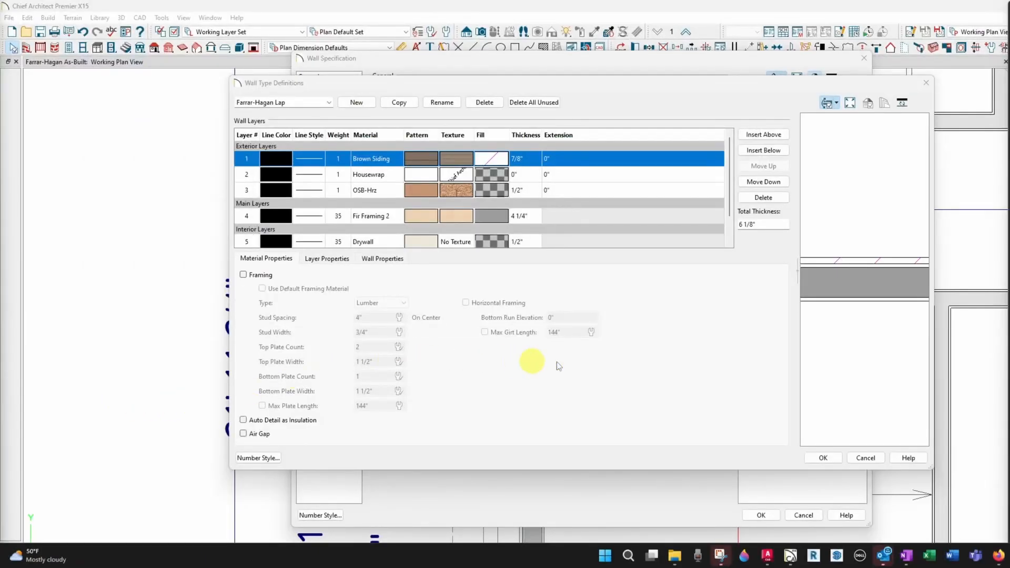
Switch to Chief Architect and close the Wall Type Definitions and Wall Specification dialogs without changes
{"action": "left_click", "coordinate": [872, 463]}
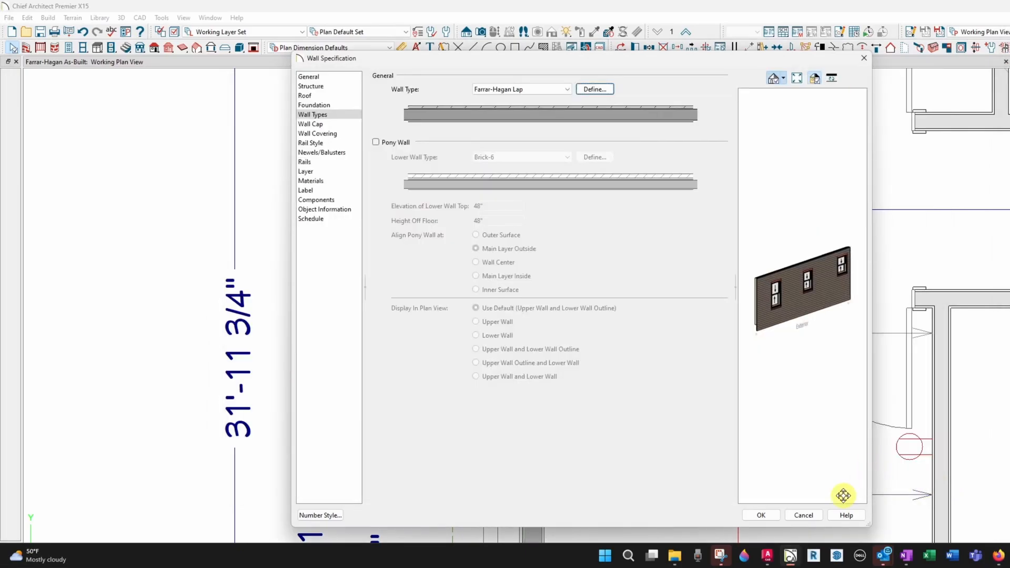
{"action": "left_click", "coordinate": [815, 516]}
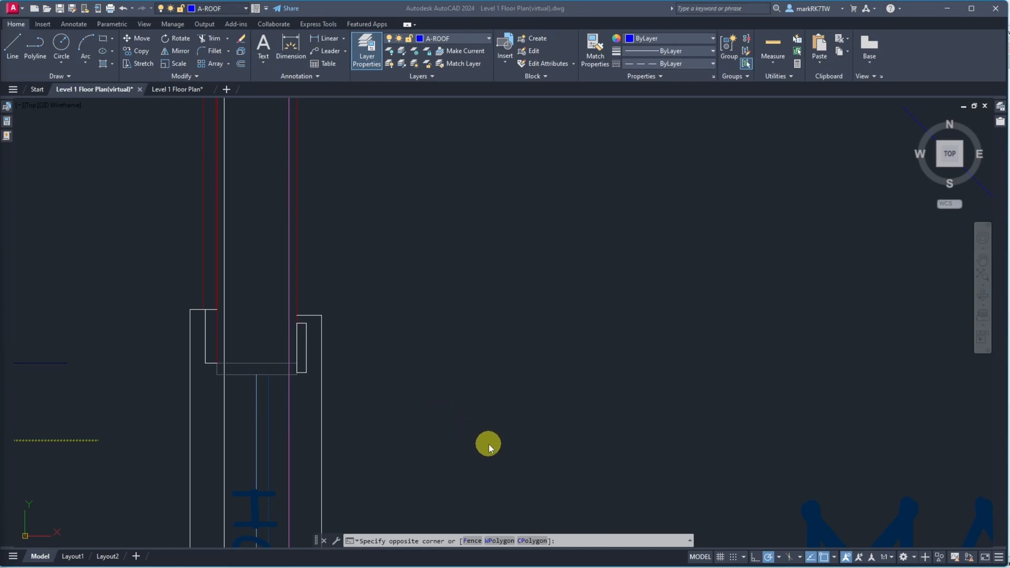
{"action": "mouse_move", "coordinate": [628, 562]}
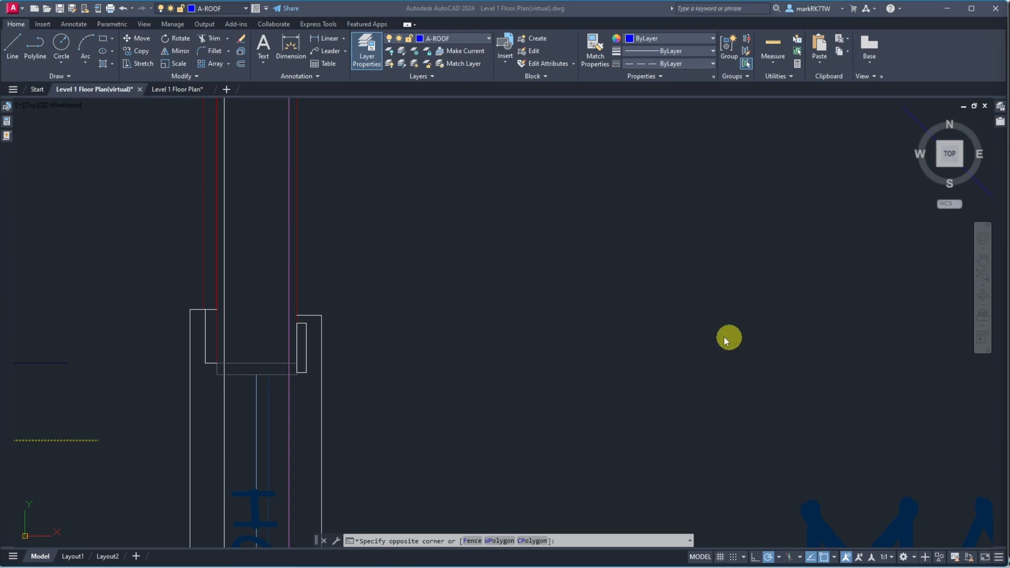
Return to the AutoCAD drawing and measure the gap between the red wall line and the adjacent white wall line at the corner
{"action": "mouse_move", "coordinate": [362, 566]}
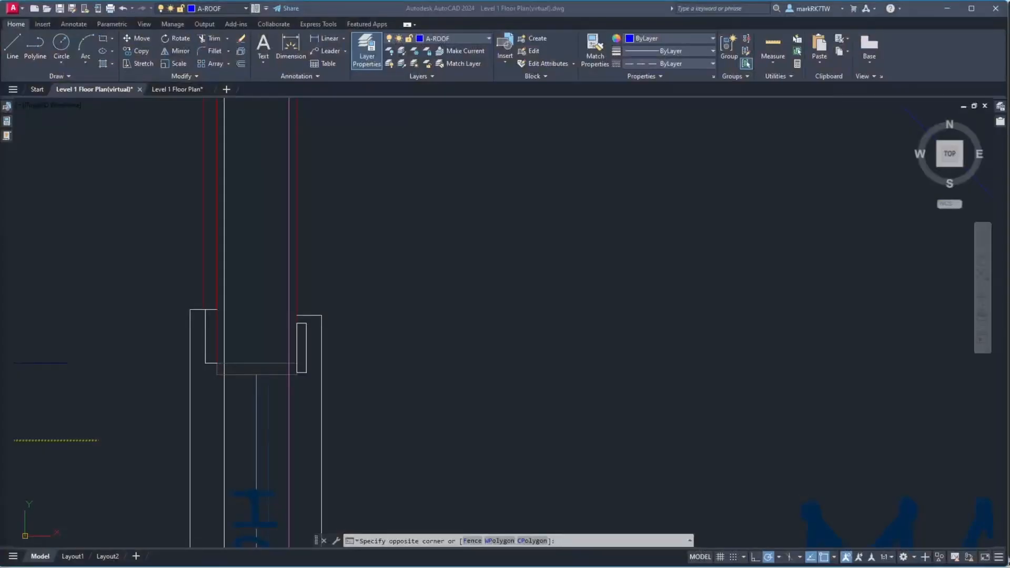
{"action": "left_click", "coordinate": [36, 389]}
{"action": "scroll", "coordinate": [201, 358], "scroll_direction": "up", "scroll_amount": 5}
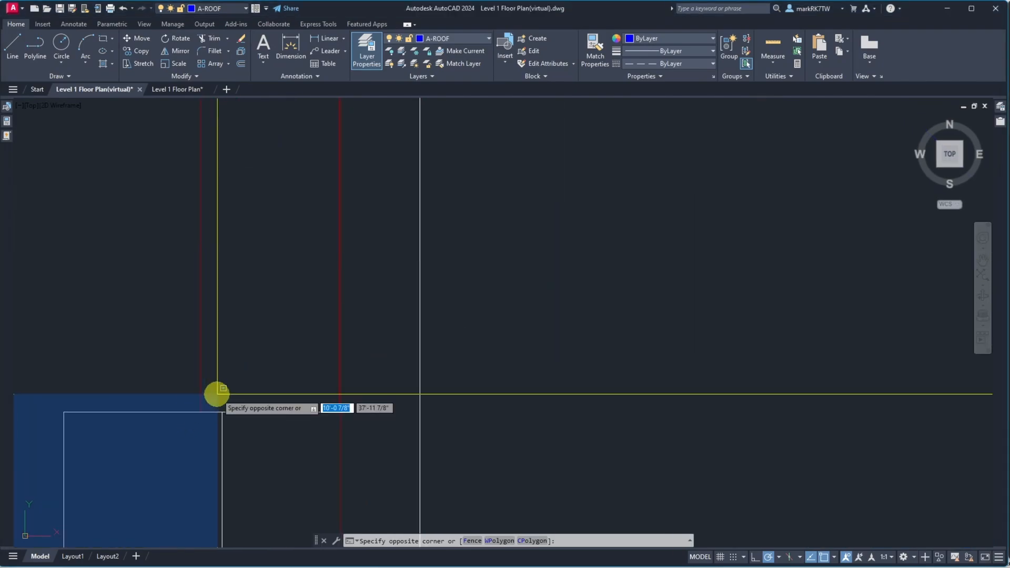
{"action": "key", "text": "Escape"}
{"action": "key", "text": "Escape"}
{"action": "type", "text": "dist"}
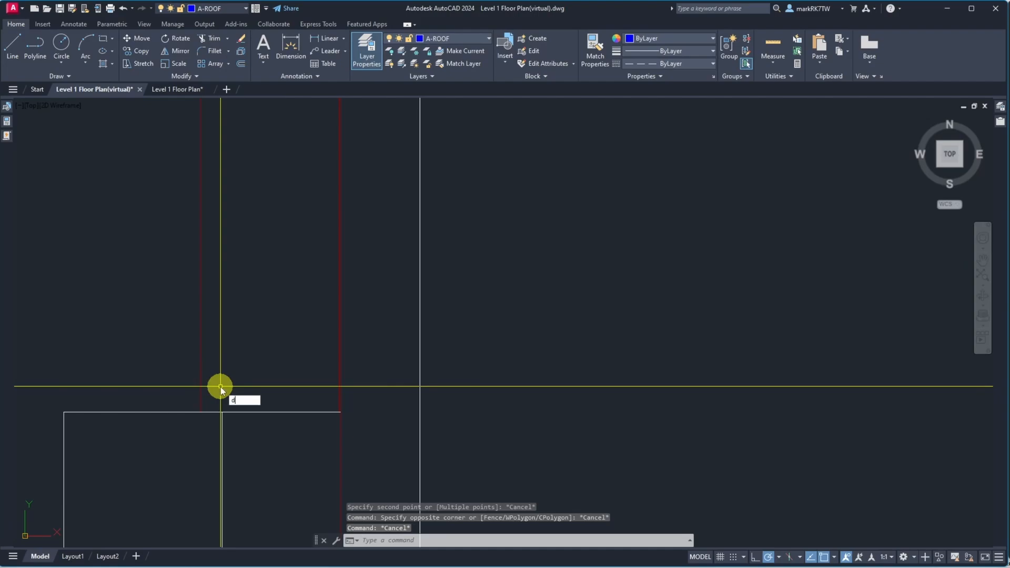
{"action": "key", "text": "Return"}
{"action": "left_click", "coordinate": [202, 412]}
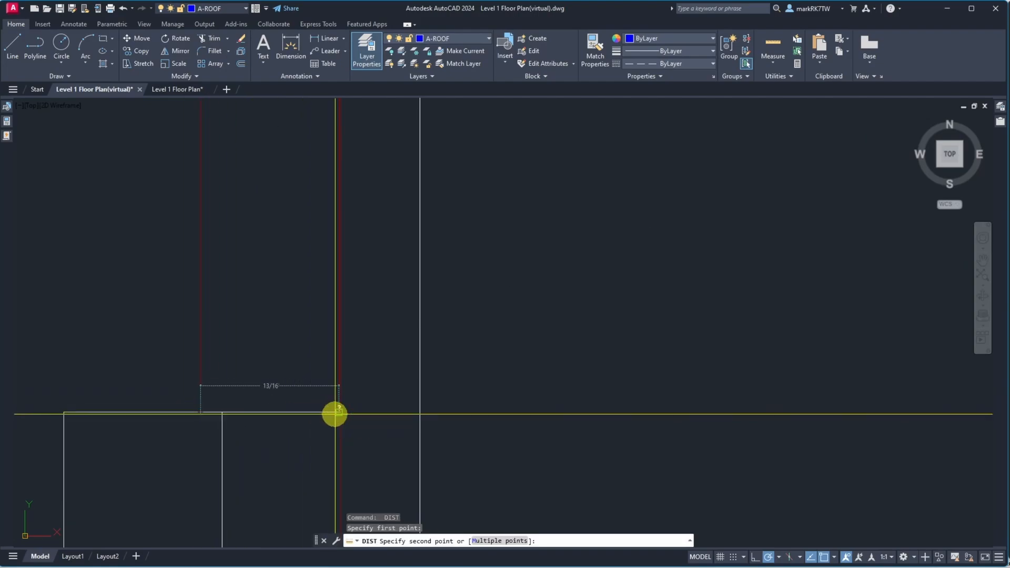
{"action": "scroll", "coordinate": [335, 413], "scroll_direction": "up", "scroll_amount": 5}
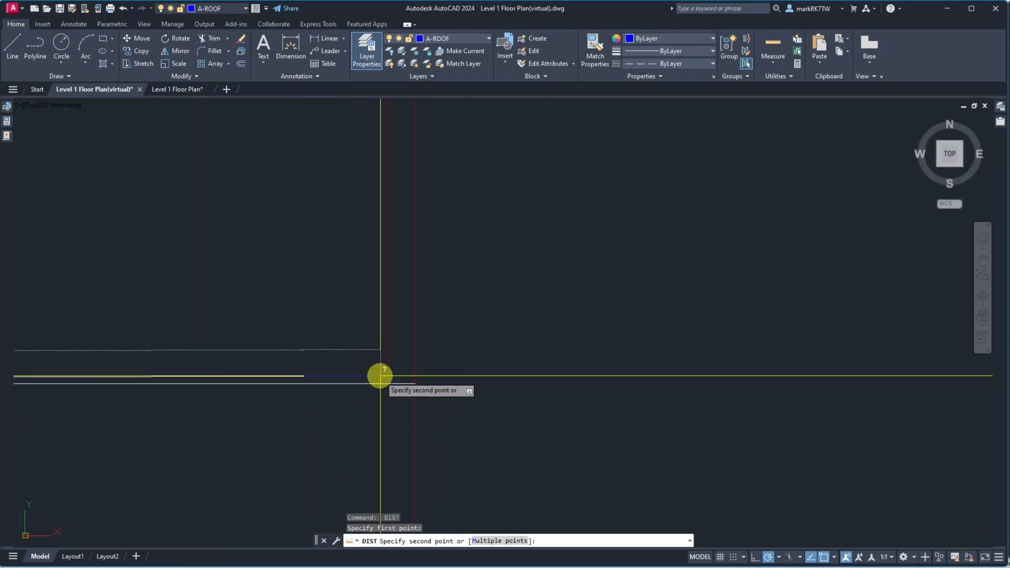
{"action": "left_click", "coordinate": [415, 384]}
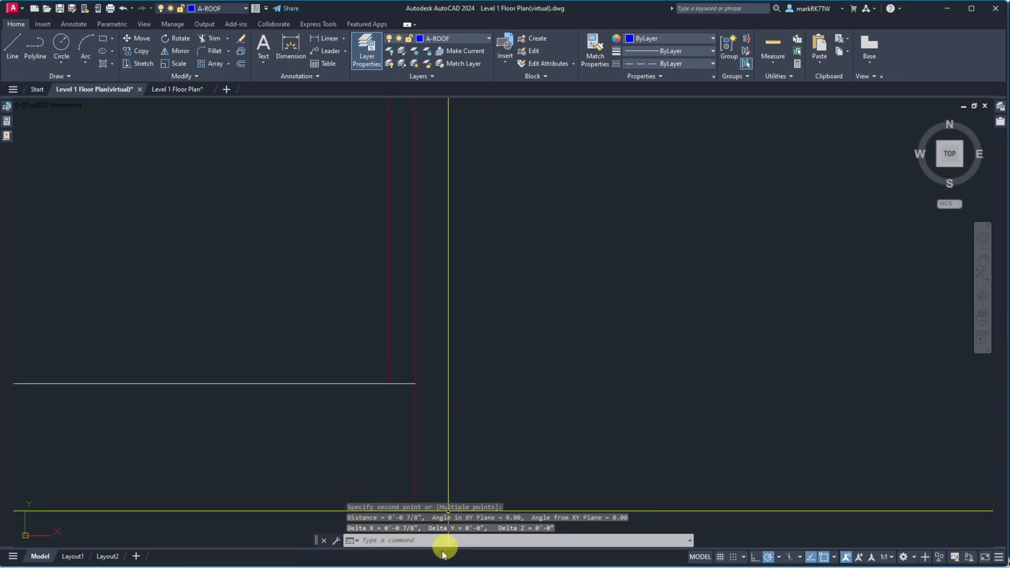
Offset the red exterior wall line 7/8" toward the wall interior
{"action": "scroll", "coordinate": [552, 394], "scroll_direction": "down", "scroll_amount": 3}
{"action": "scroll", "coordinate": [549, 394], "scroll_direction": "down", "scroll_amount": 4}
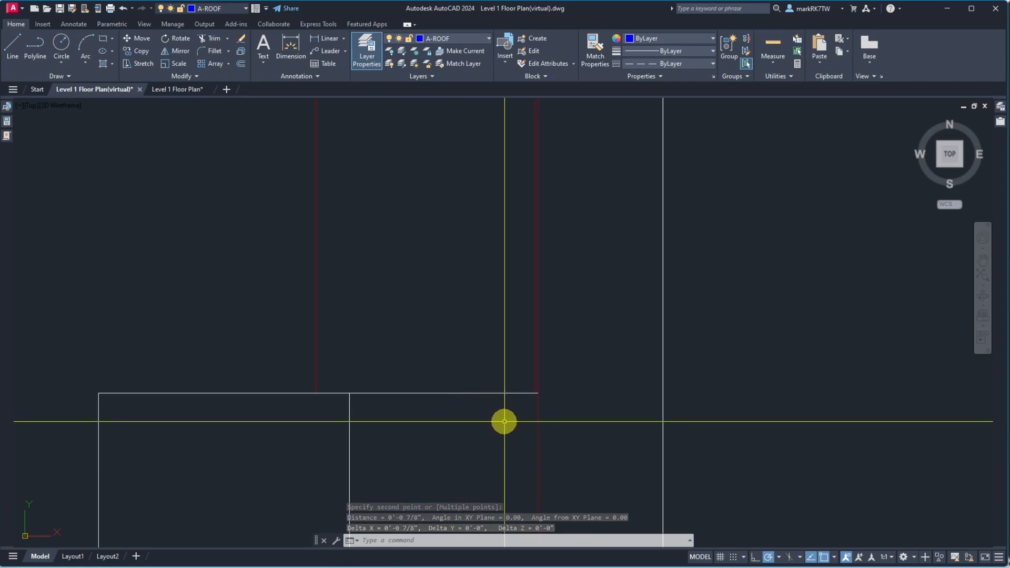
{"action": "type", "text": "o"}
{"action": "key", "text": "Return"}
{"action": "type", "text": "7/8"}
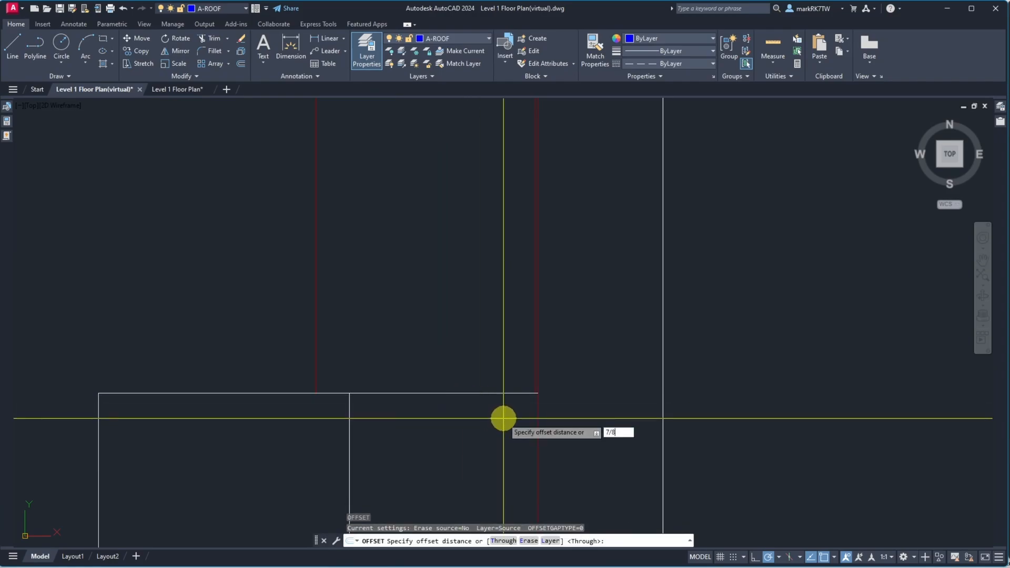
{"action": "key", "text": "Return"}
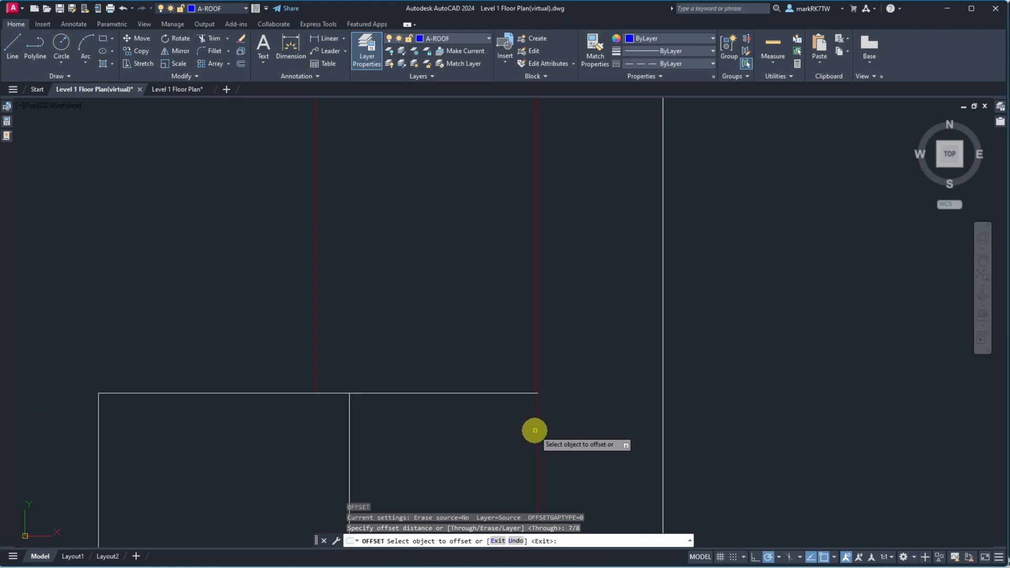
{"action": "left_click", "coordinate": [536, 428]}
{"action": "left_click", "coordinate": [505, 426]}
{"action": "key", "text": "Escape"}
Erase the stray line crossing the wall near the corner with a crossing selection
{"action": "type", "text": "e"}
{"action": "key", "text": "Return"}
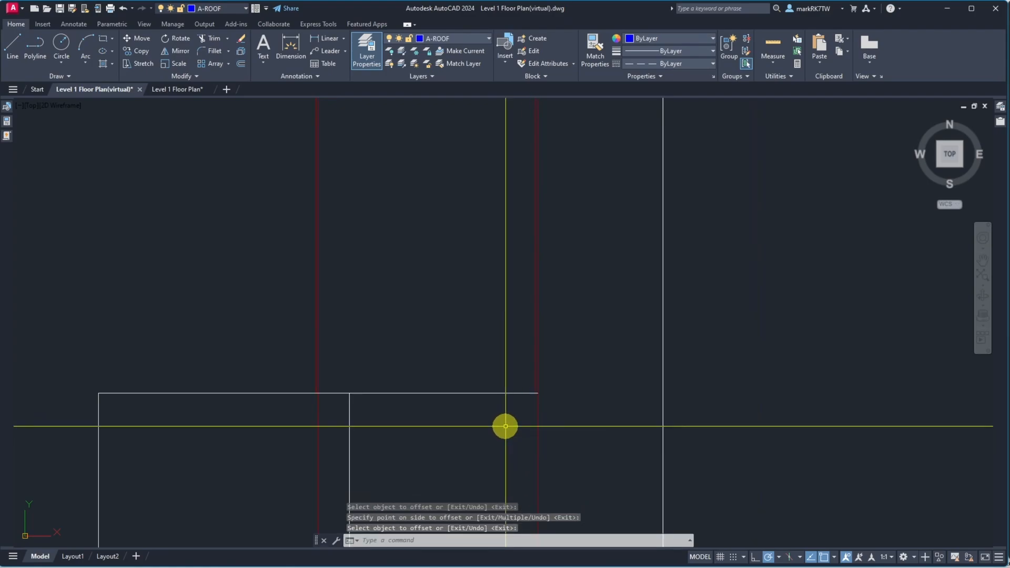
{"action": "left_click", "coordinate": [326, 424]}
{"action": "left_click", "coordinate": [307, 419]}
{"action": "key", "text": "Return"}
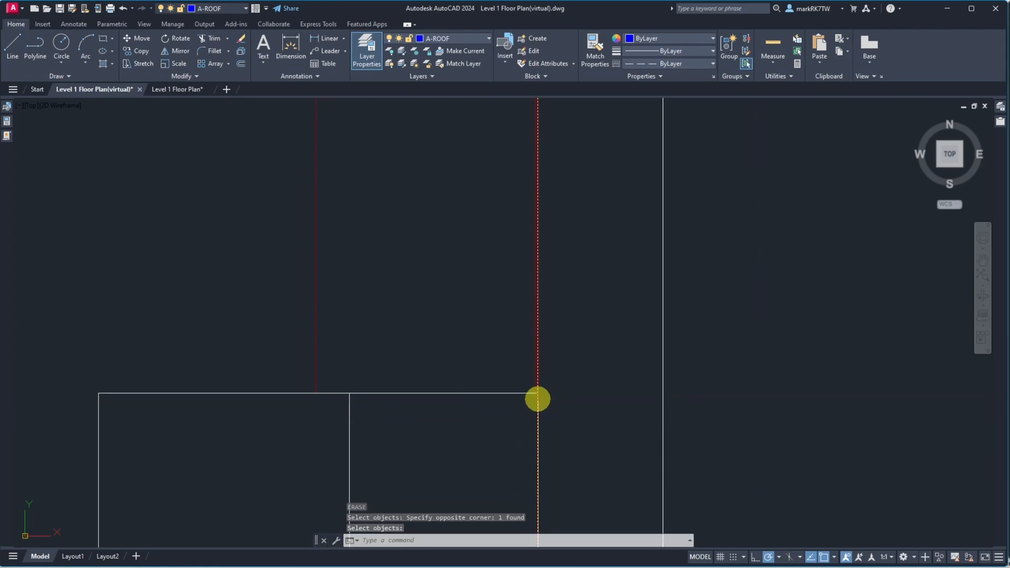
Select the offset wall line and move it onto the S-WALL-SHRR layer
{"action": "left_click", "coordinate": [535, 392]}
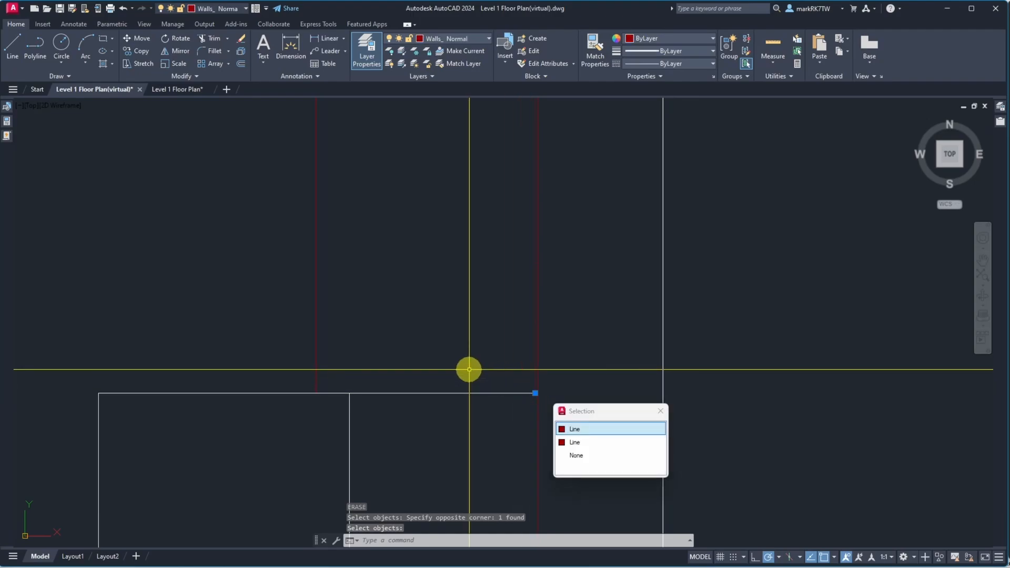
{"action": "left_click", "coordinate": [582, 429]}
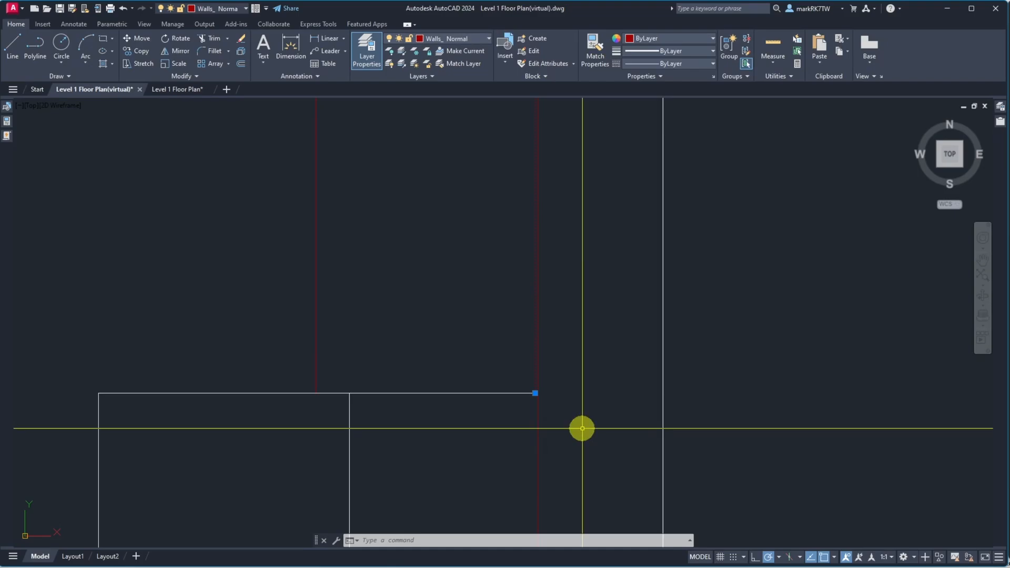
{"action": "left_click", "coordinate": [476, 39]}
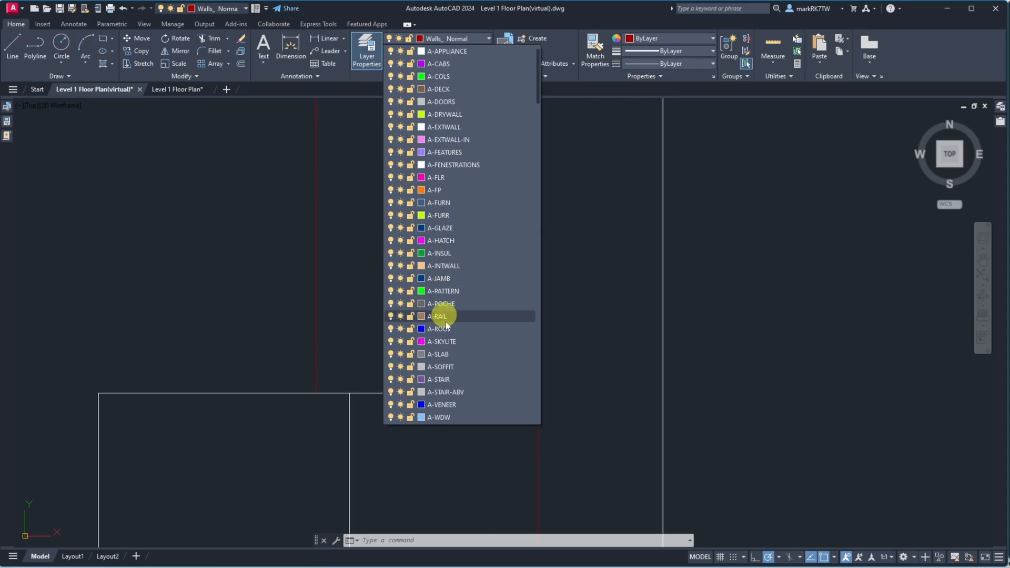
{"action": "scroll", "coordinate": [458, 400], "scroll_direction": "down", "scroll_amount": 10}
{"action": "scroll", "coordinate": [461, 403], "scroll_direction": "down", "scroll_amount": 4}
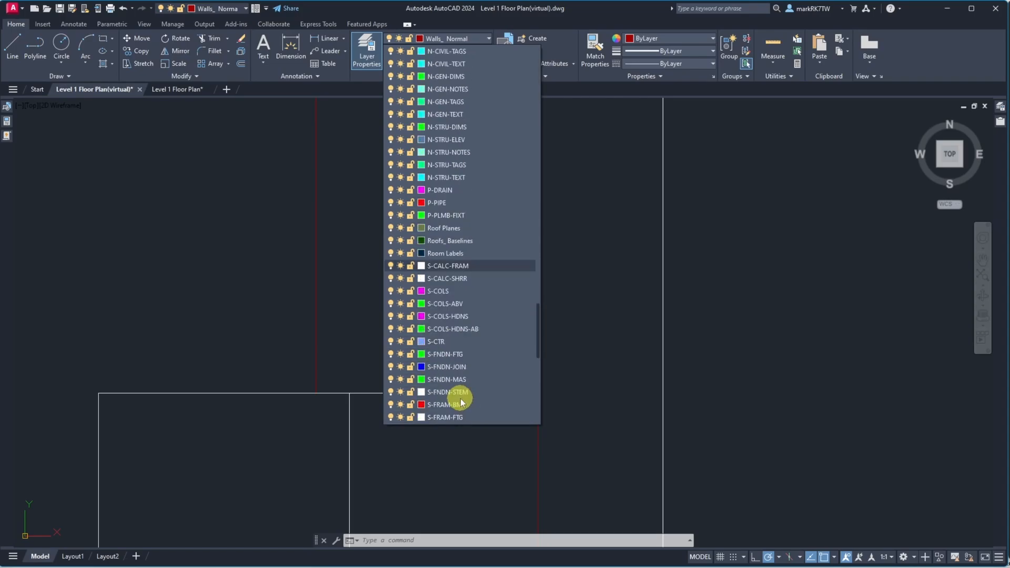
{"action": "scroll", "coordinate": [461, 402], "scroll_direction": "down", "scroll_amount": 4}
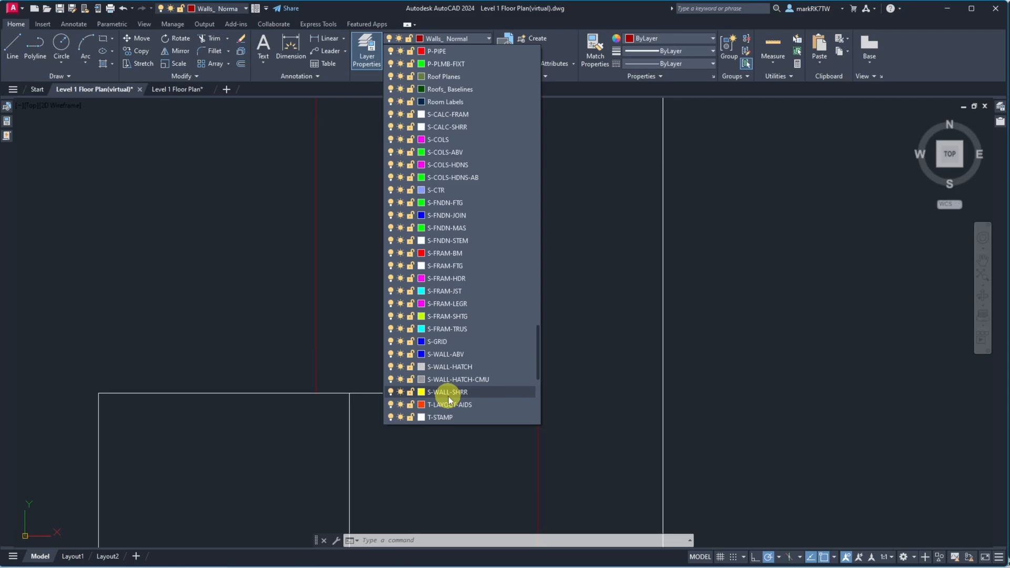
{"action": "scroll", "coordinate": [448, 400], "scroll_direction": "down", "scroll_amount": 1}
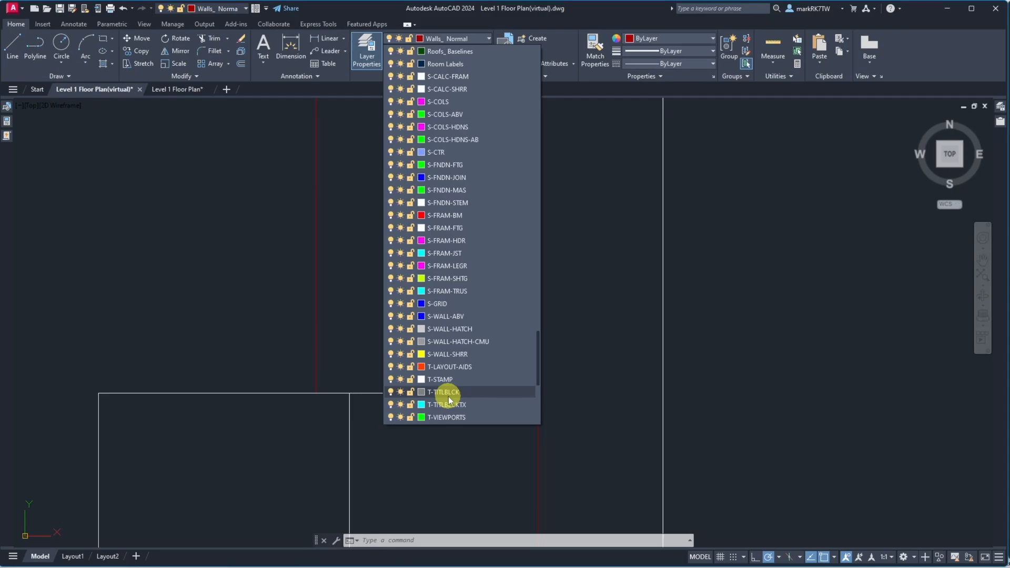
{"action": "left_click", "coordinate": [459, 355]}
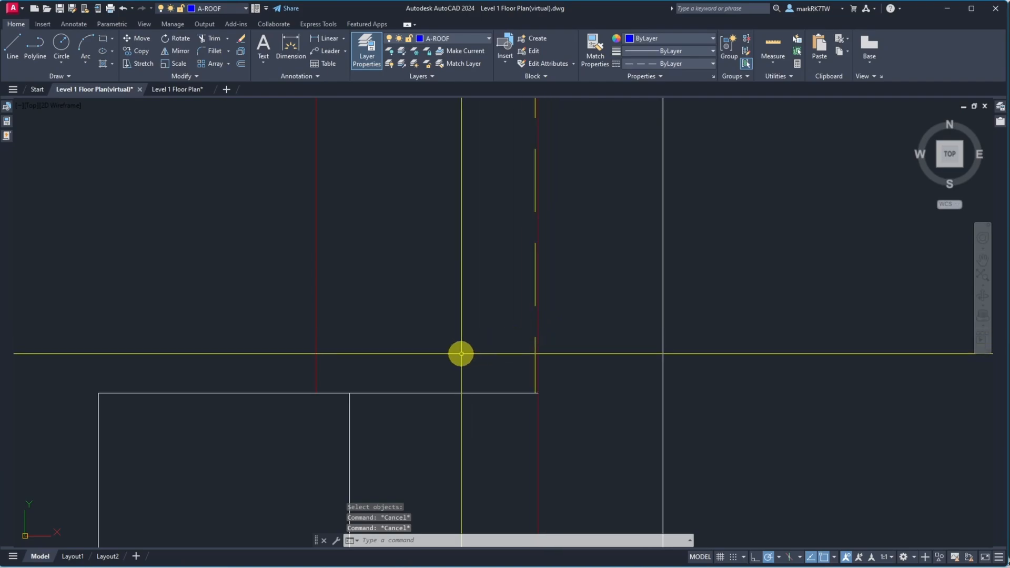
Start measuring from the wall corner to the next wall line, then cancel
{"action": "scroll", "coordinate": [534, 402], "scroll_direction": "down", "scroll_amount": 2}
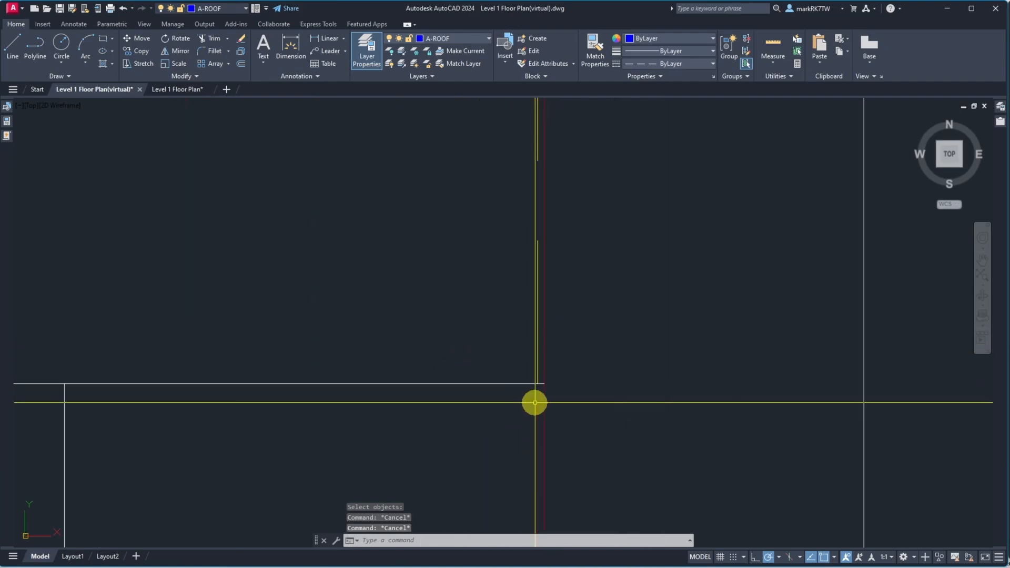
{"action": "scroll", "coordinate": [535, 402], "scroll_direction": "up", "scroll_amount": 2}
{"action": "type", "text": "di"}
{"action": "key", "text": "Return"}
{"action": "left_click", "coordinate": [536, 376]}
{"action": "scroll", "coordinate": [365, 374], "scroll_direction": "down", "scroll_amount": 8}
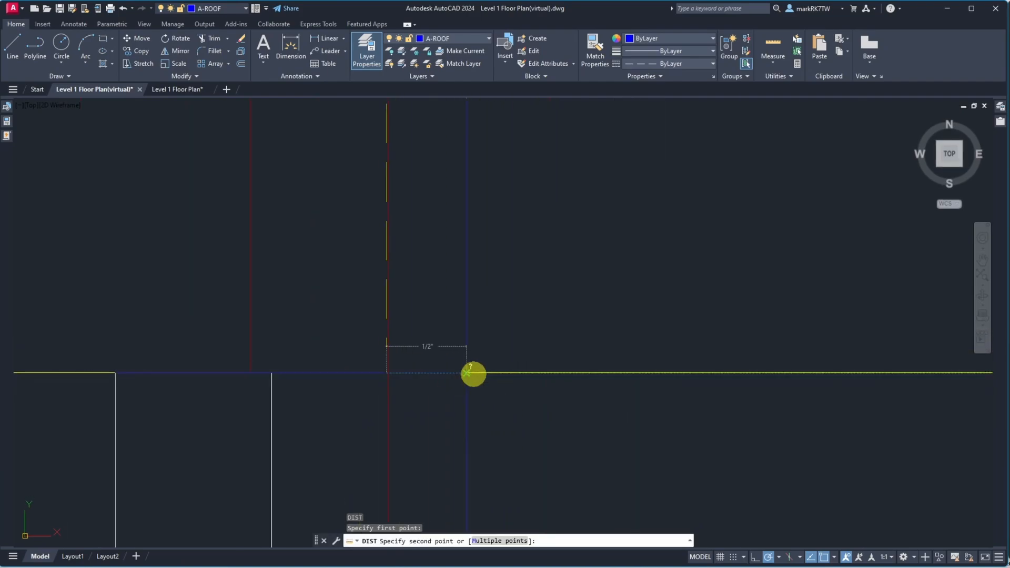
{"action": "key", "text": "Escape"}
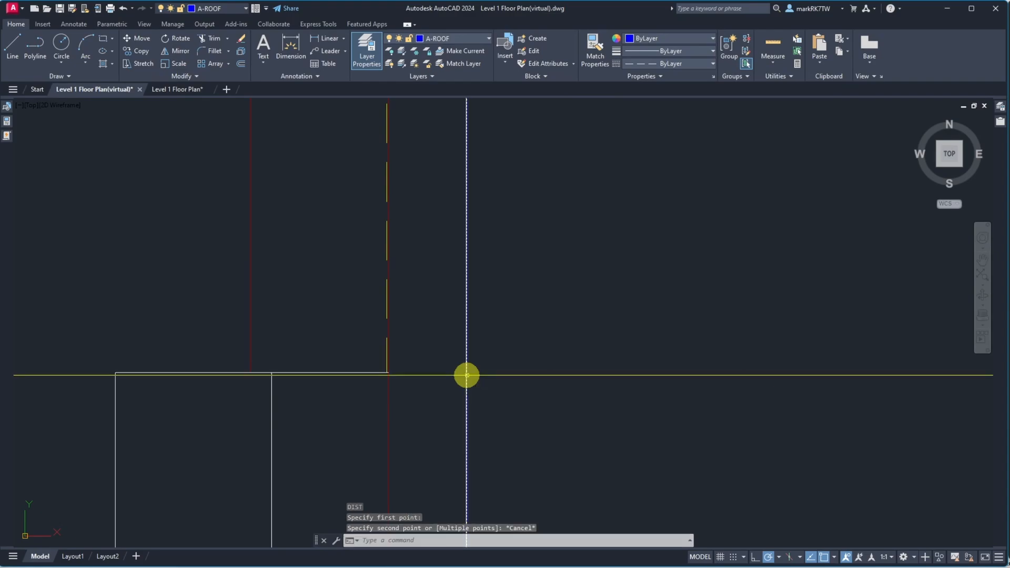
{"action": "scroll", "coordinate": [389, 379], "scroll_direction": "up", "scroll_amount": 5}
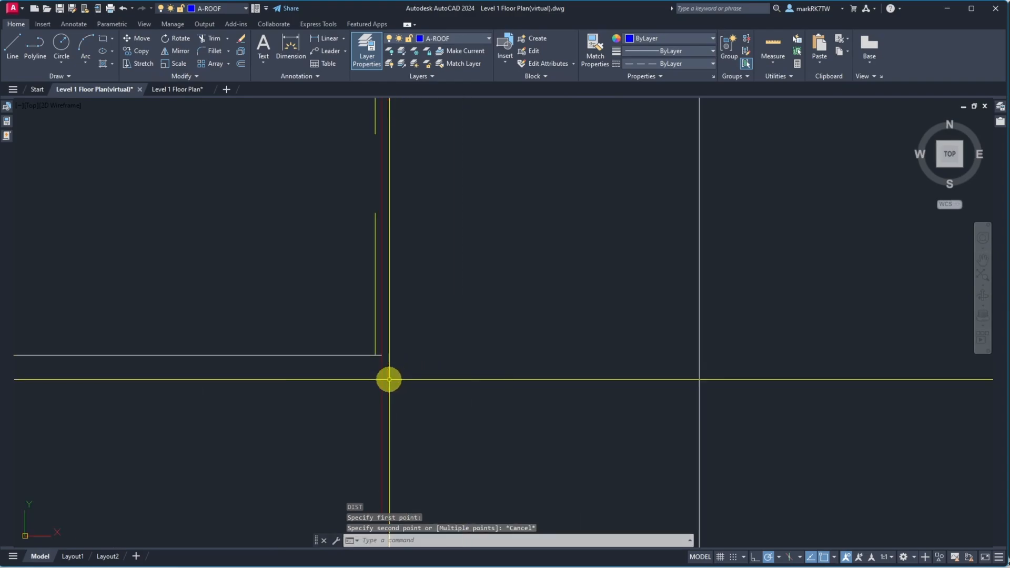
{"action": "type", "text": "o"}
{"action": "key", "text": "Return"}
{"action": "type", "text": ".5"}
{"action": "key", "text": "Return"}
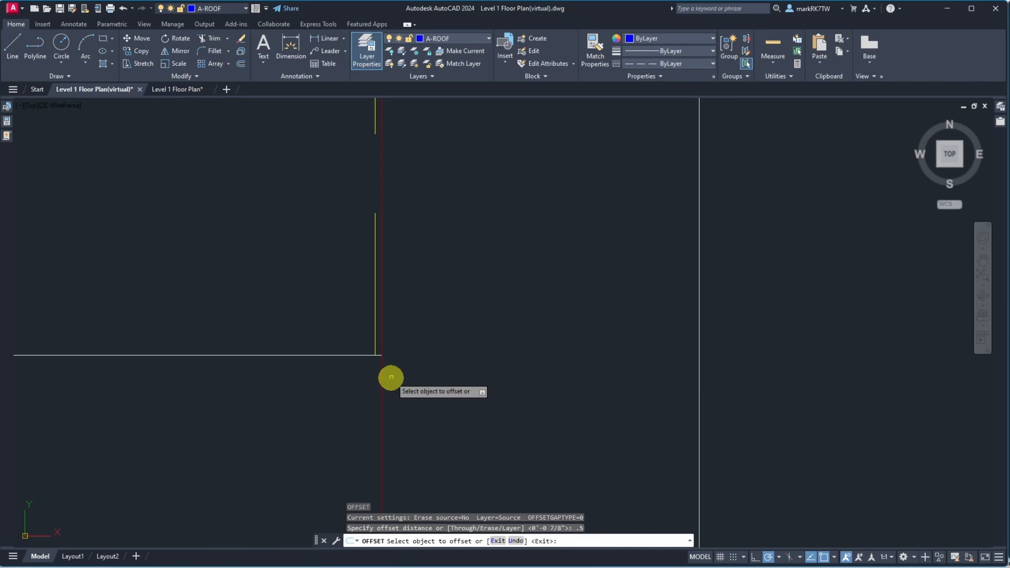
{"action": "left_click", "coordinate": [374, 345]}
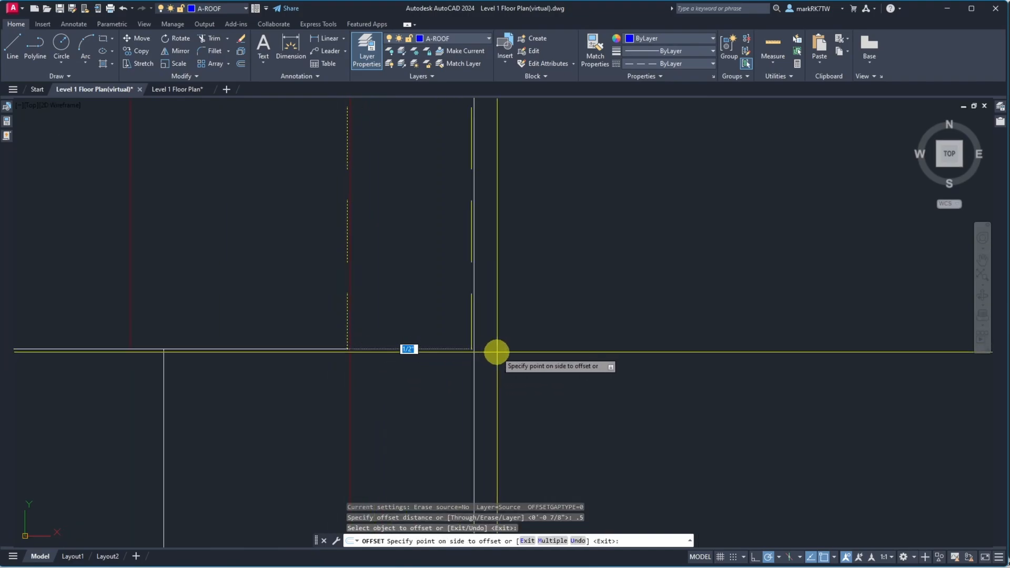
{"action": "key", "text": "Escape"}
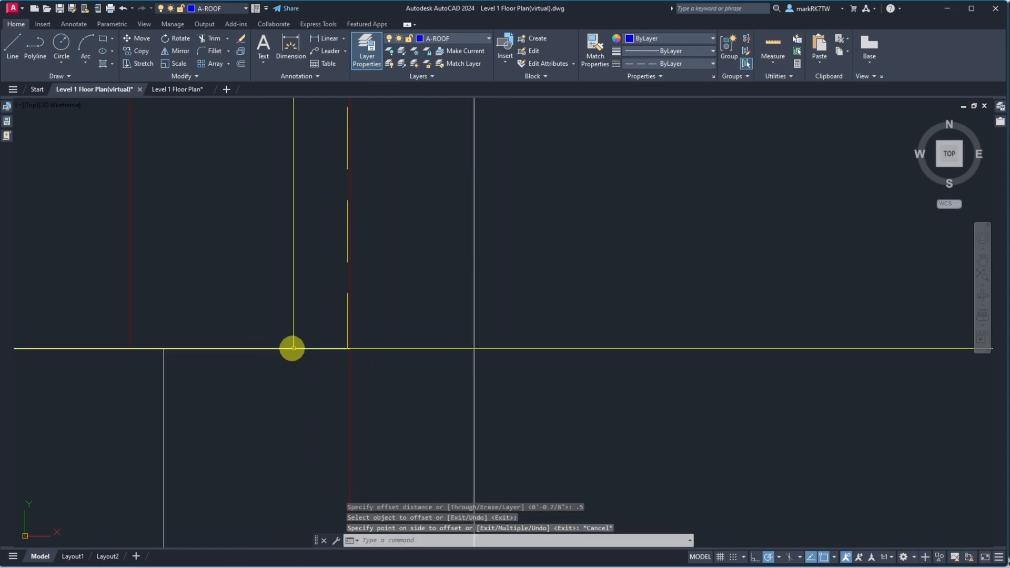
Measure the distance from the red line to the outer wall line at the corner
{"action": "type", "text": "dist"}
{"action": "key", "text": "Return"}
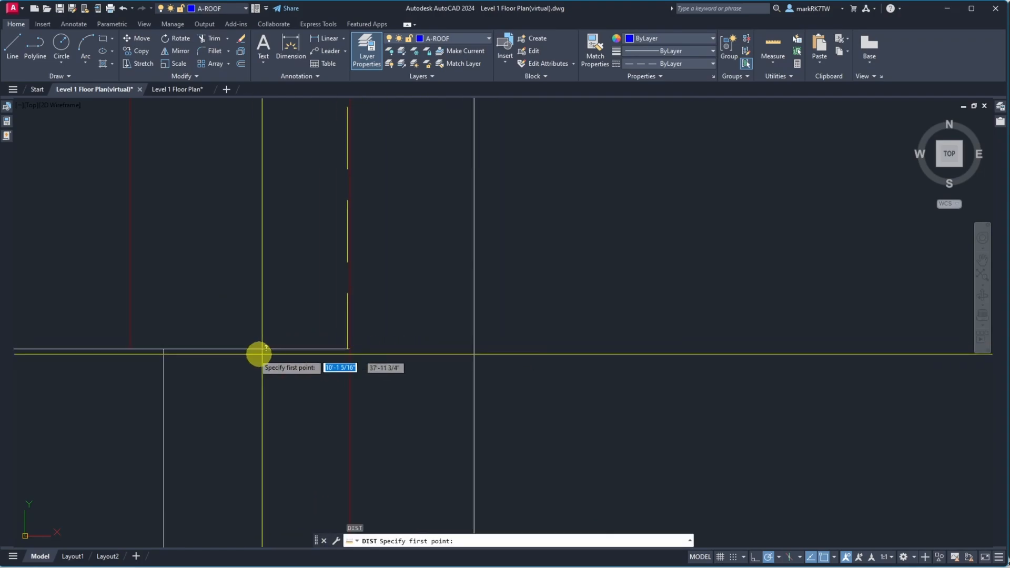
{"action": "left_click", "coordinate": [130, 348]}
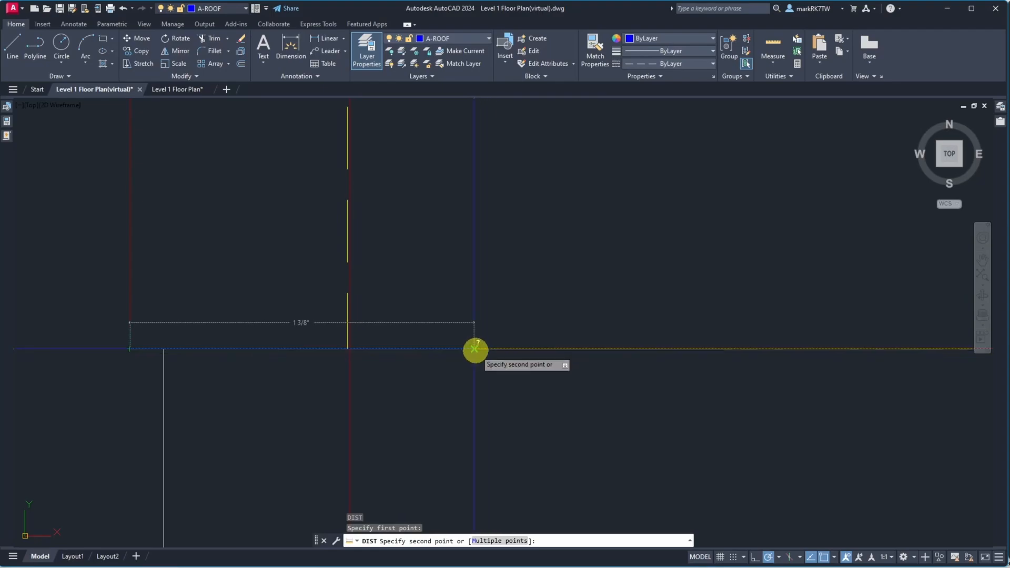
{"action": "key", "text": "Escape"}
Zoom around the wall corners to inspect how the wall lines align
{"action": "scroll", "coordinate": [369, 353], "scroll_direction": "up", "scroll_amount": 5}
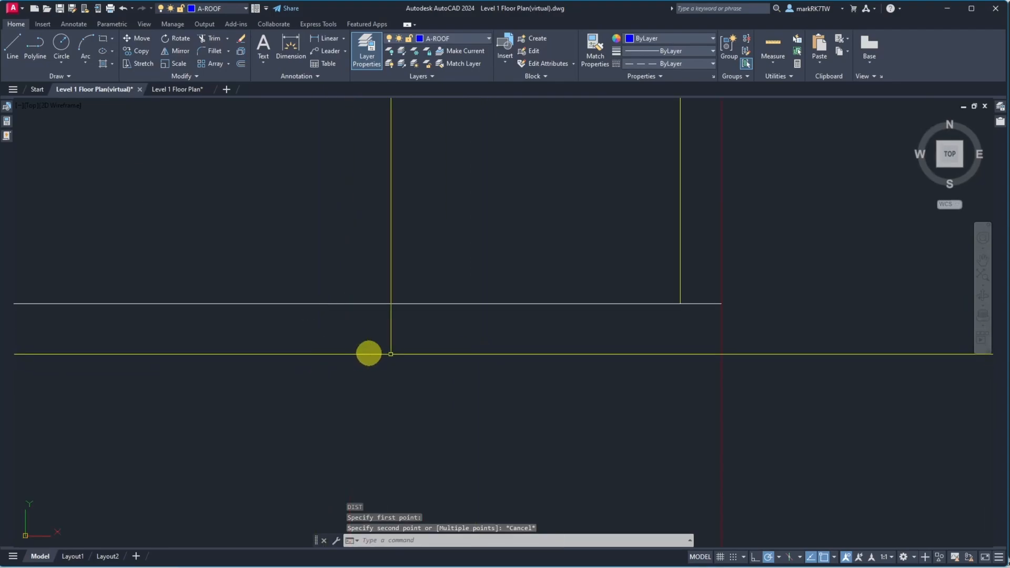
{"action": "scroll", "coordinate": [610, 333], "scroll_direction": "down", "scroll_amount": 3}
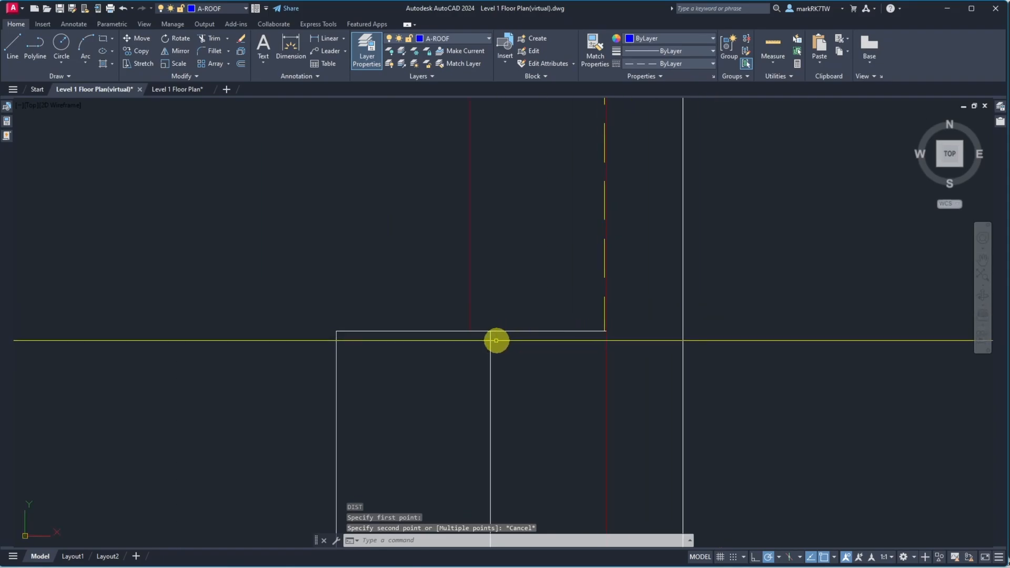
{"action": "scroll", "coordinate": [495, 341], "scroll_direction": "up", "scroll_amount": 4}
{"action": "scroll", "coordinate": [327, 302], "scroll_direction": "down", "scroll_amount": 4}
{"action": "scroll", "coordinate": [418, 324], "scroll_direction": "up", "scroll_amount": 5}
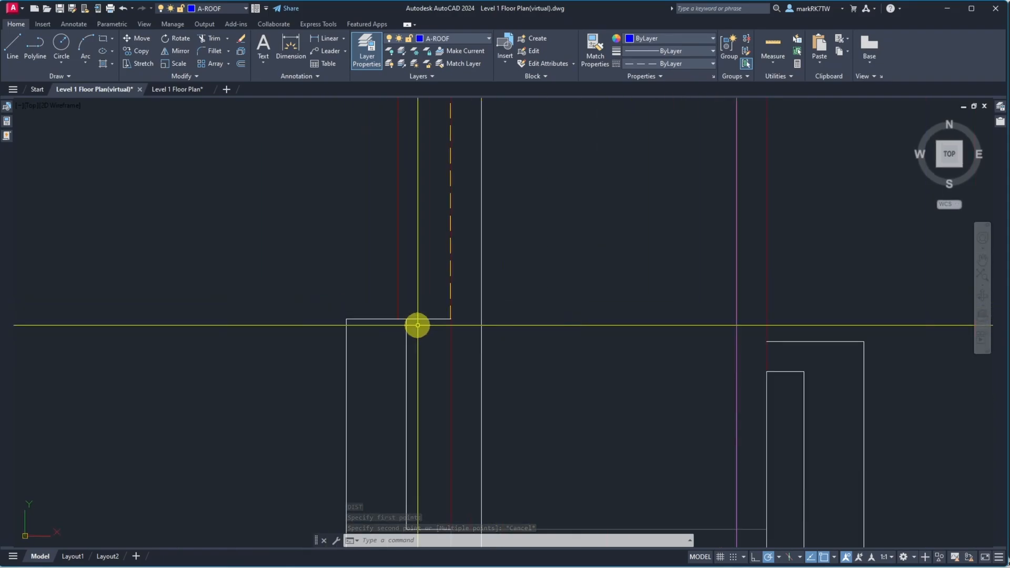
{"action": "scroll", "coordinate": [430, 309], "scroll_direction": "up", "scroll_amount": 4}
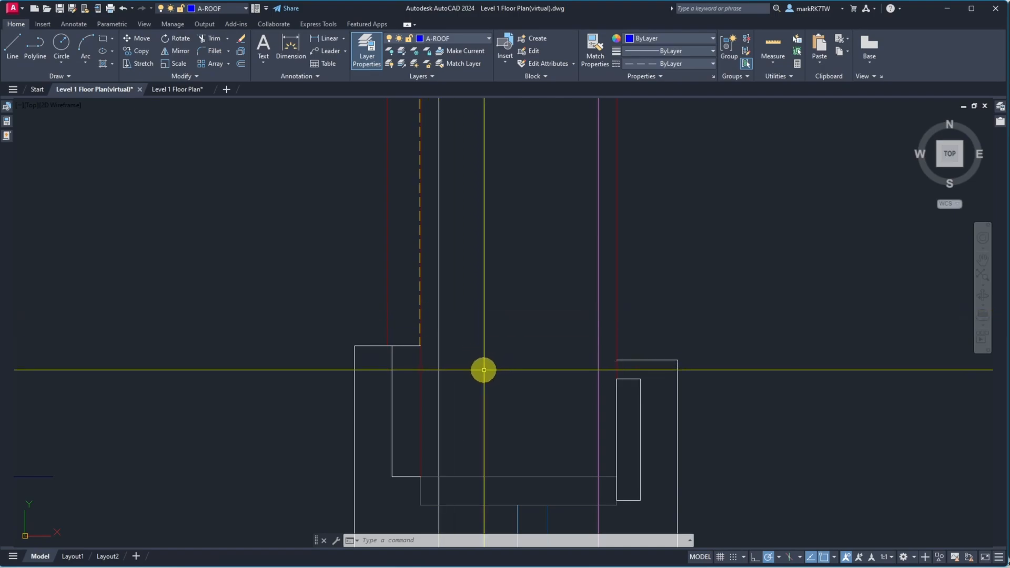
{"action": "scroll", "coordinate": [482, 368], "scroll_direction": "up", "scroll_amount": 2}
{"action": "scroll", "coordinate": [388, 335], "scroll_direction": "up", "scroll_amount": 5}
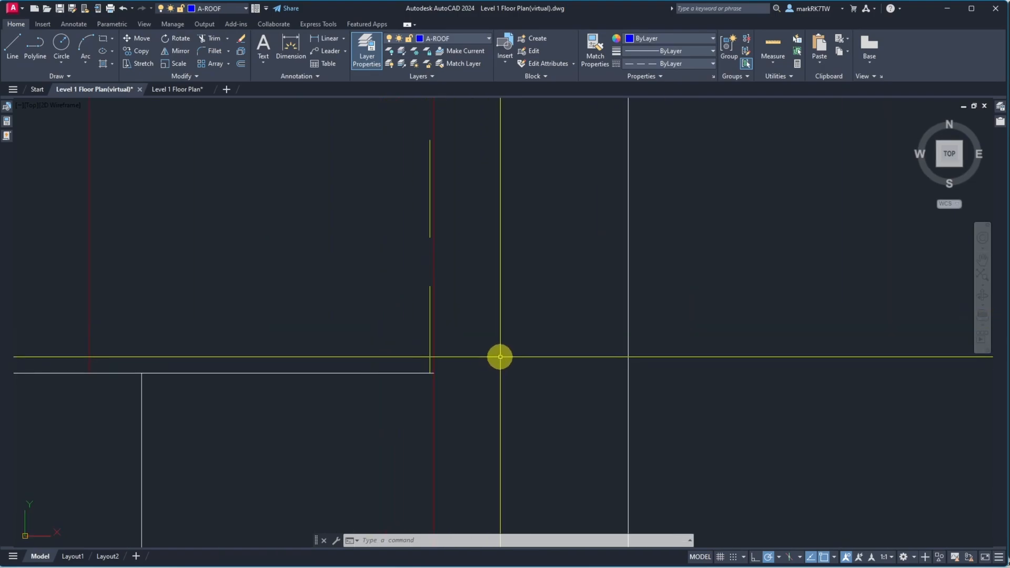
{"action": "scroll", "coordinate": [498, 356], "scroll_direction": "down", "scroll_amount": 4}
{"action": "scroll", "coordinate": [499, 363], "scroll_direction": "up", "scroll_amount": 3}
{"action": "scroll", "coordinate": [451, 368], "scroll_direction": "up", "scroll_amount": 5}
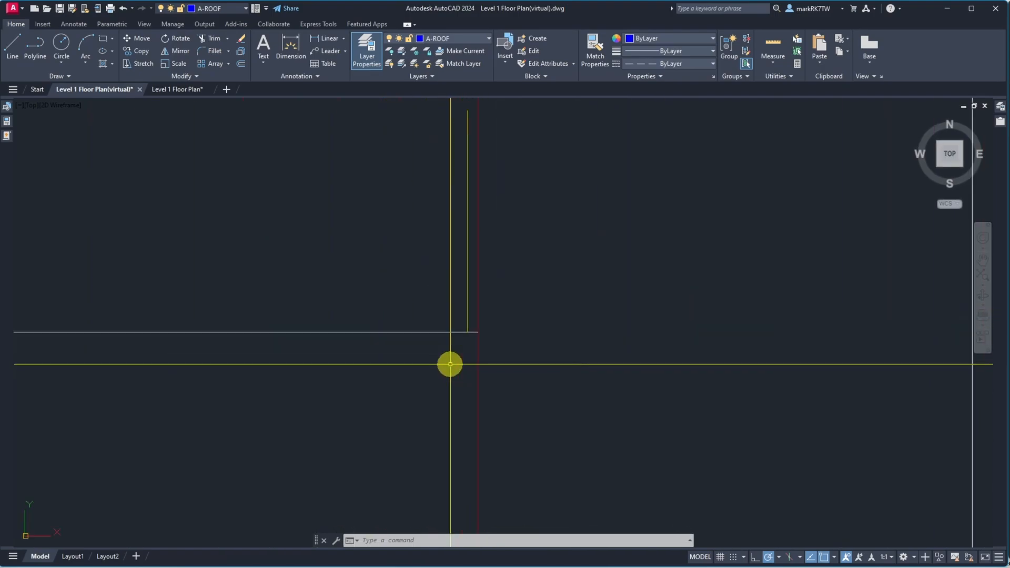
{"action": "scroll", "coordinate": [458, 355], "scroll_direction": "down", "scroll_amount": 5}
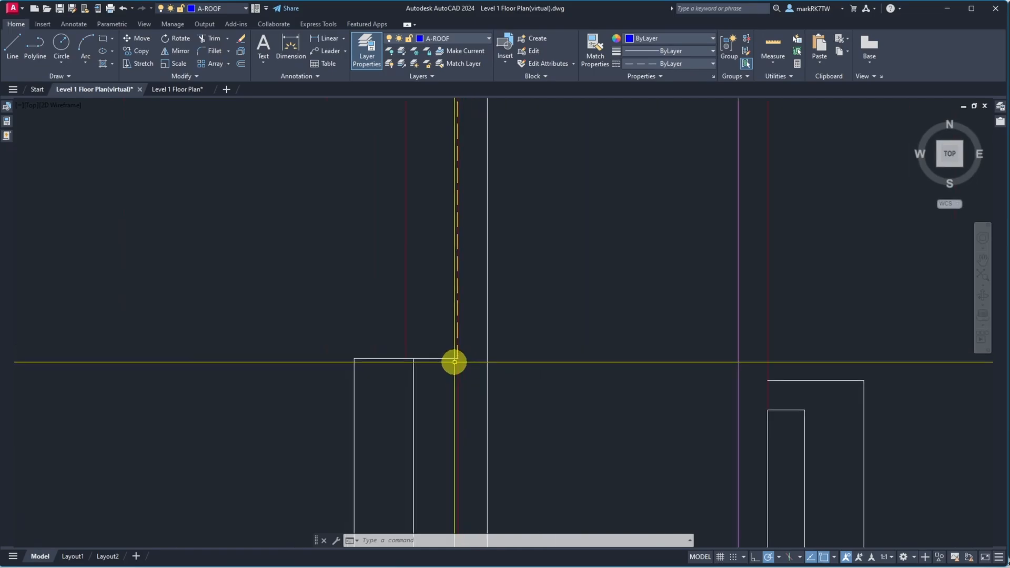
Mirror the selected wall line about the diagonal at the wall corner, keeping the source line
{"action": "scroll", "coordinate": [457, 220], "scroll_direction": "up", "scroll_amount": 9}
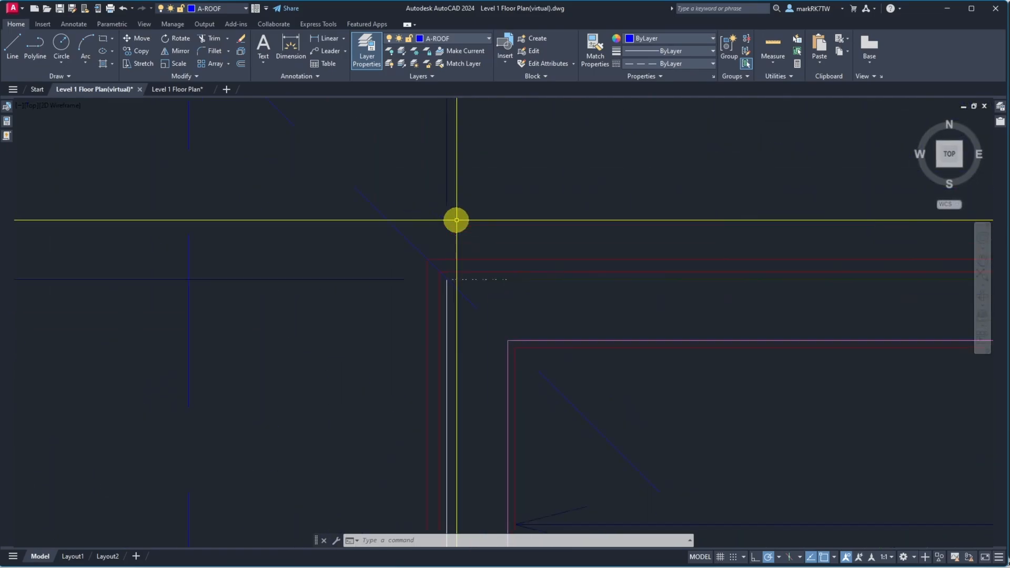
{"action": "scroll", "coordinate": [396, 475], "scroll_direction": "up", "scroll_amount": 4}
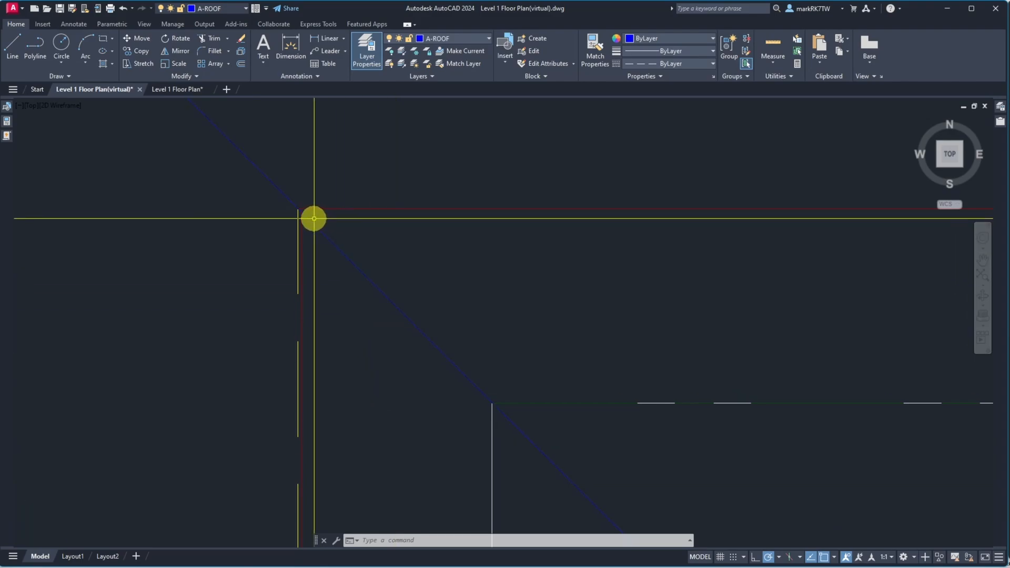
{"action": "left_click", "coordinate": [260, 209]}
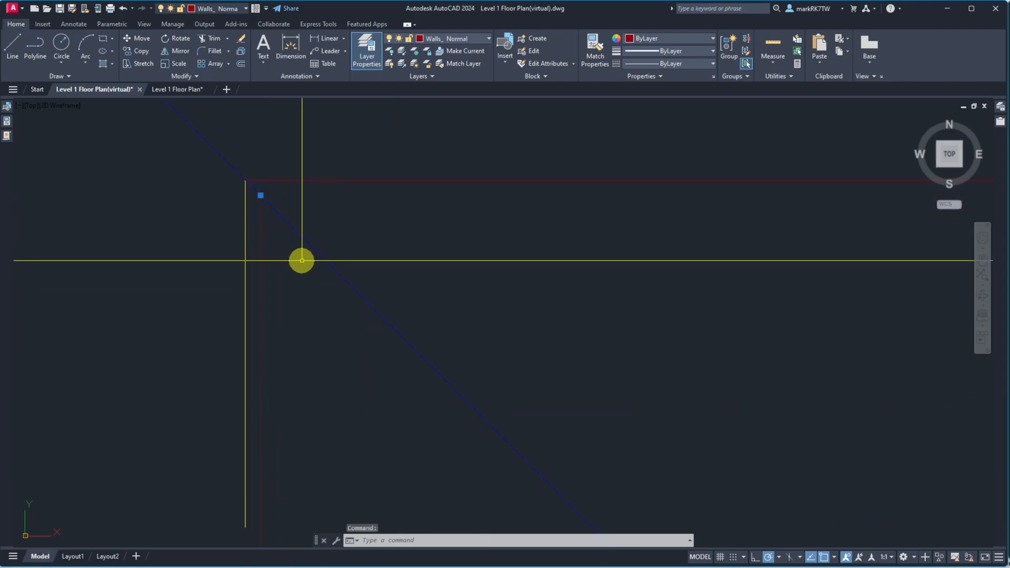
{"action": "scroll", "coordinate": [294, 247], "scroll_direction": "down", "scroll_amount": 4}
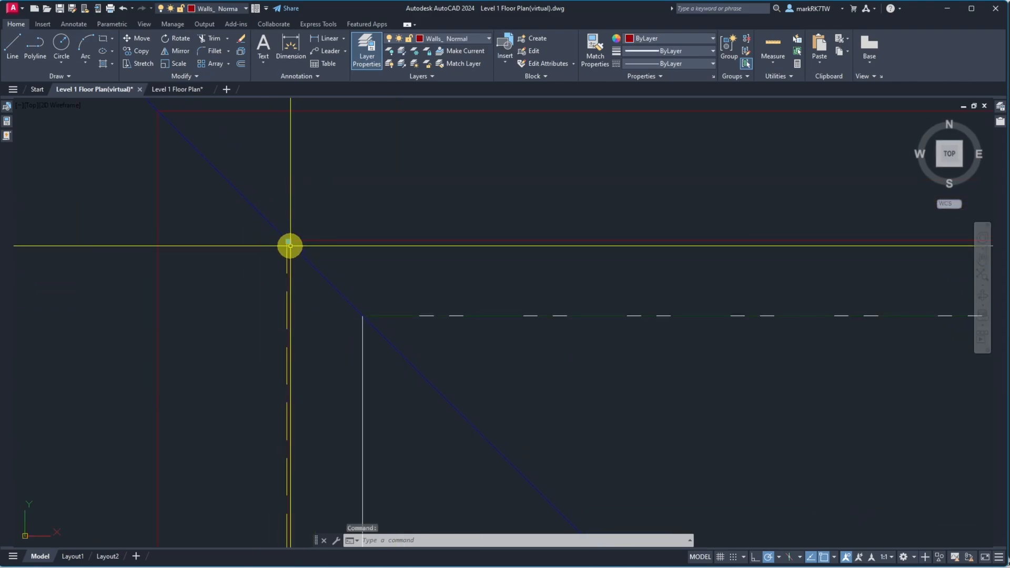
{"action": "type", "text": "mi"}
{"action": "key", "text": "Return"}
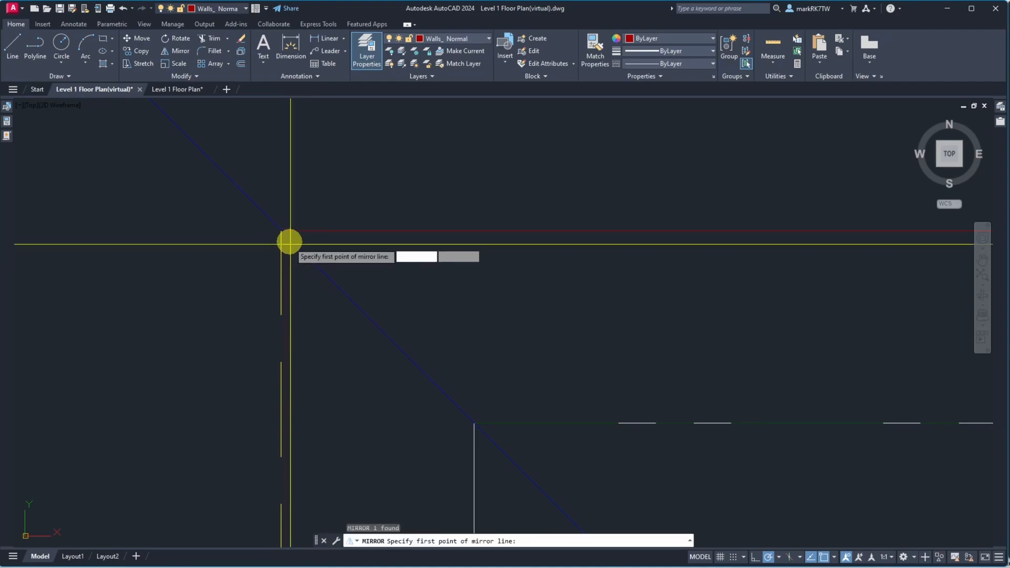
{"action": "left_click", "coordinate": [284, 234]}
{"action": "left_click", "coordinate": [280, 231]}
{"action": "key", "text": "Return"}
Match the inner vertical line's properties to the outer yellow wall line at the corner
{"action": "scroll", "coordinate": [307, 215], "scroll_direction": "down", "scroll_amount": 5}
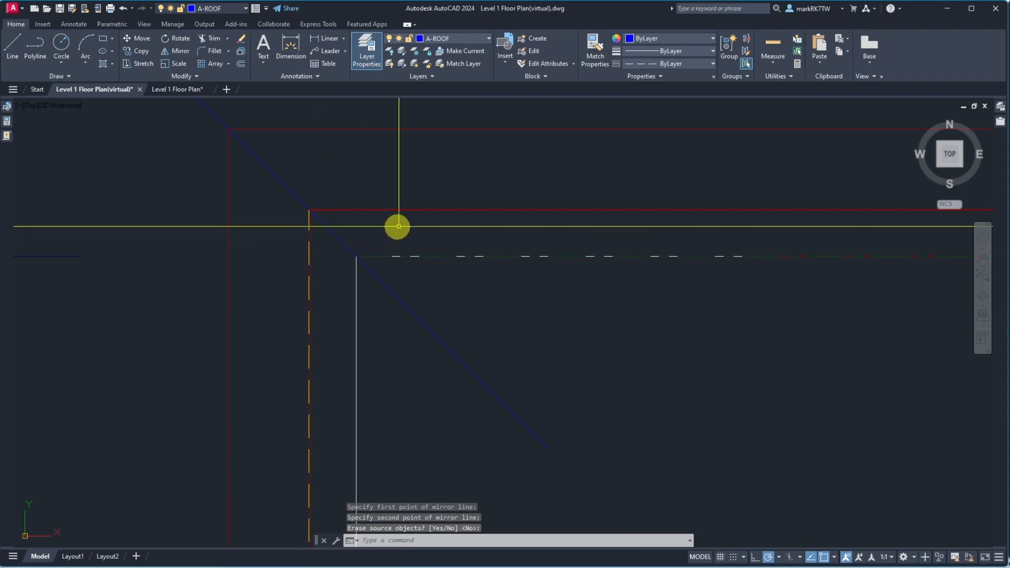
{"action": "scroll", "coordinate": [413, 224], "scroll_direction": "down", "scroll_amount": 2}
{"action": "scroll", "coordinate": [383, 217], "scroll_direction": "up", "scroll_amount": 2}
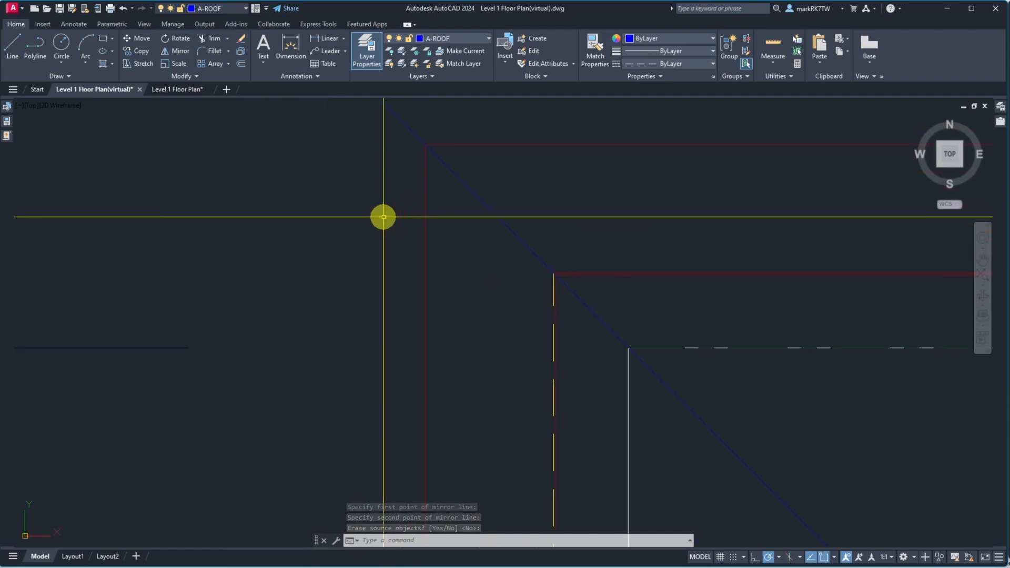
{"action": "scroll", "coordinate": [383, 217], "scroll_direction": "up", "scroll_amount": 2}
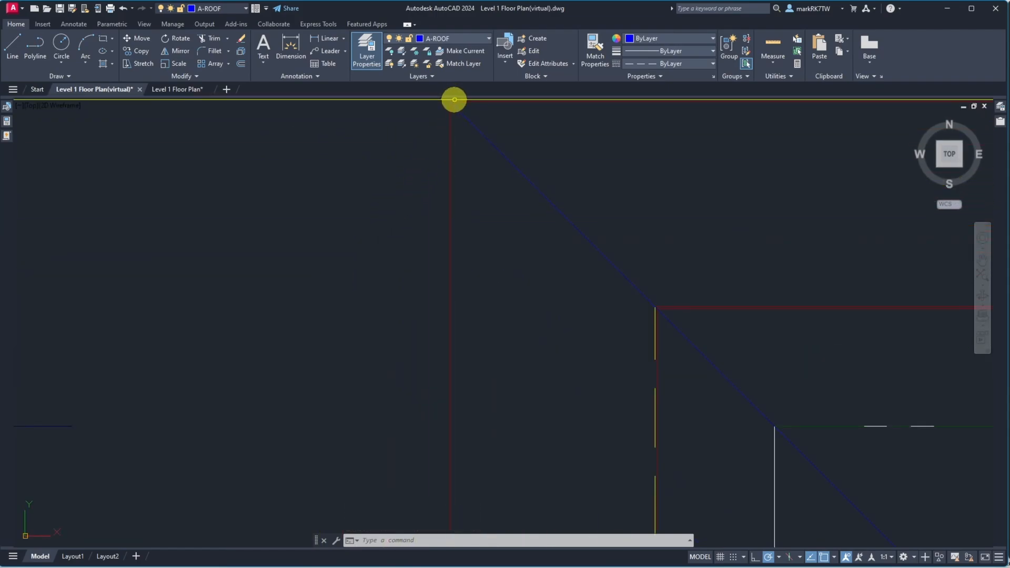
{"action": "scroll", "coordinate": [453, 99], "scroll_direction": "down", "scroll_amount": 6}
{"action": "scroll", "coordinate": [435, 443], "scroll_direction": "down", "scroll_amount": 6}
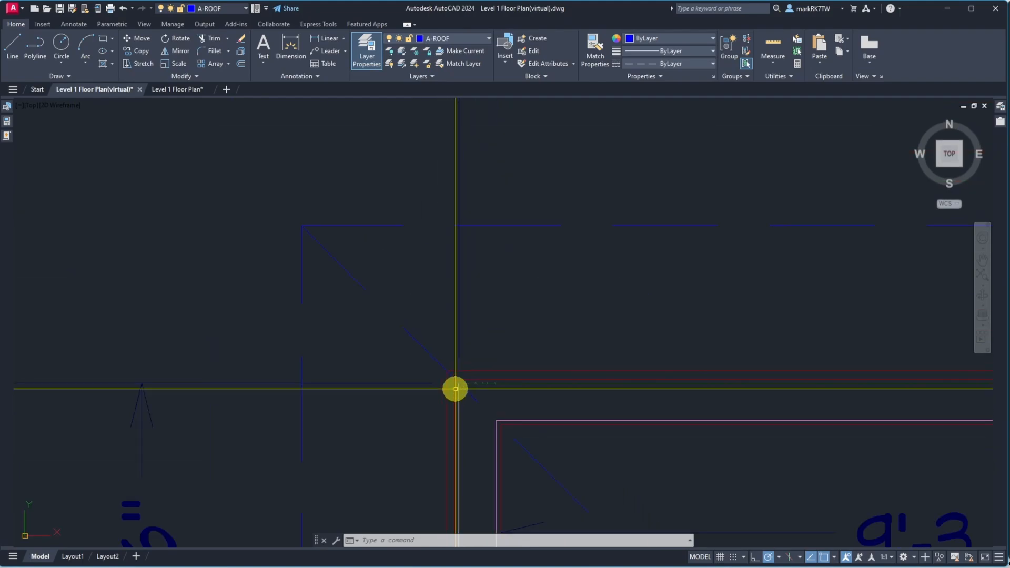
{"action": "scroll", "coordinate": [455, 388], "scroll_direction": "down", "scroll_amount": 4}
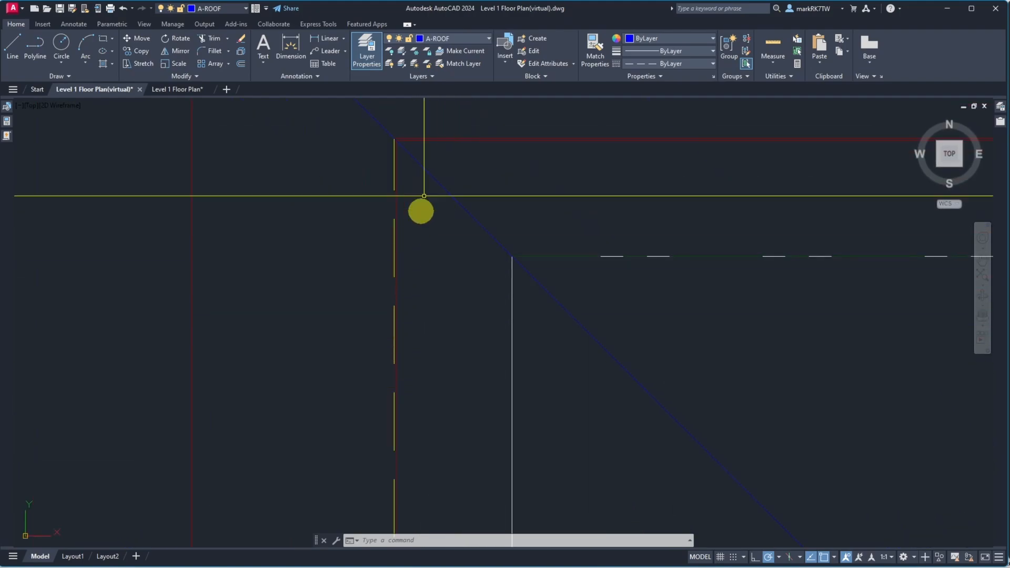
{"action": "scroll", "coordinate": [400, 137], "scroll_direction": "up", "scroll_amount": 6}
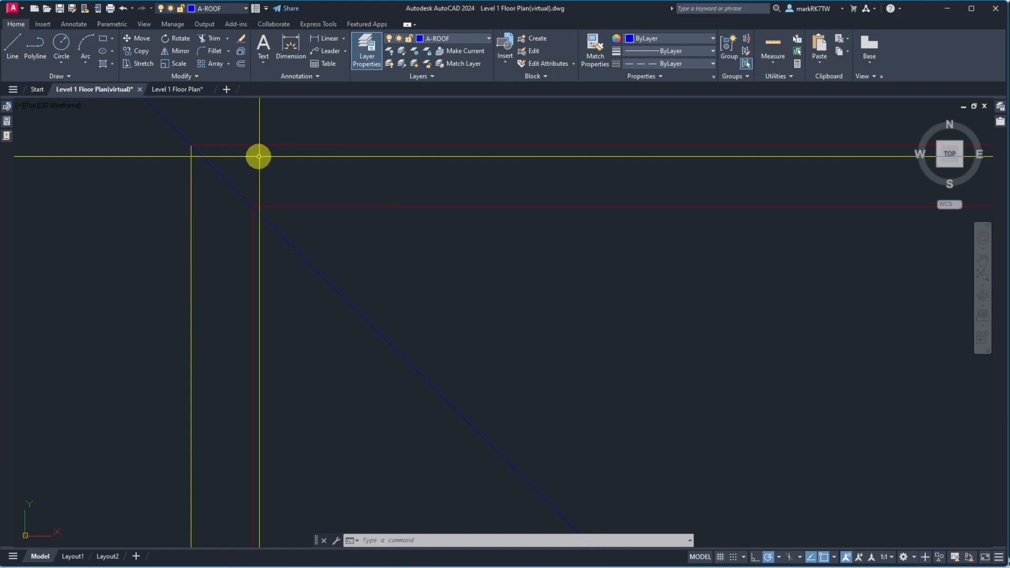
{"action": "key", "text": "Return"}
{"action": "left_click", "coordinate": [190, 198]}
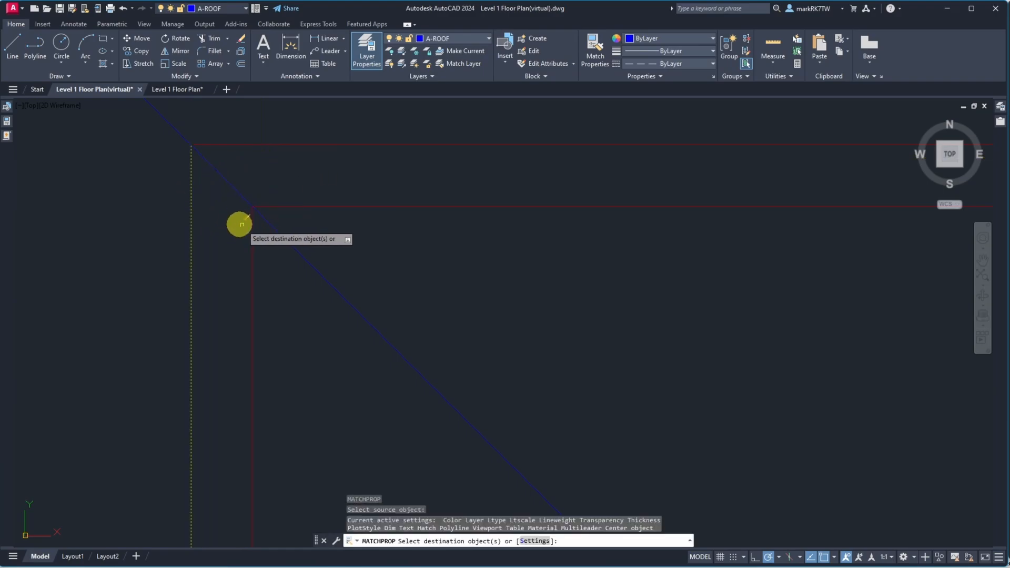
{"action": "left_click", "coordinate": [251, 241]}
{"action": "key", "text": "Return"}
Start measuring from the inner vertical line's end, then cancel
{"action": "type", "text": "di"}
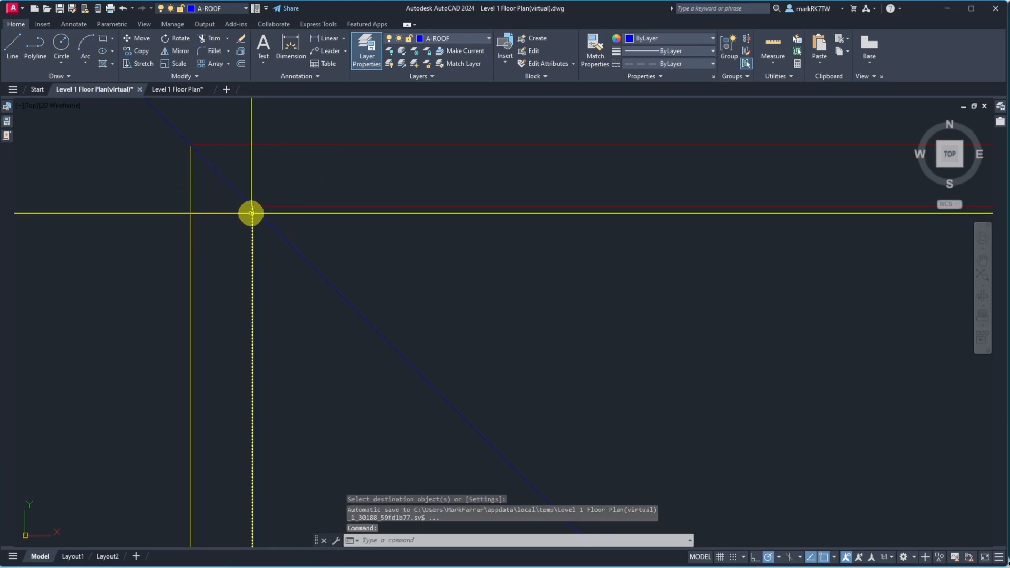
{"action": "key", "text": "Return"}
{"action": "left_click", "coordinate": [251, 206]}
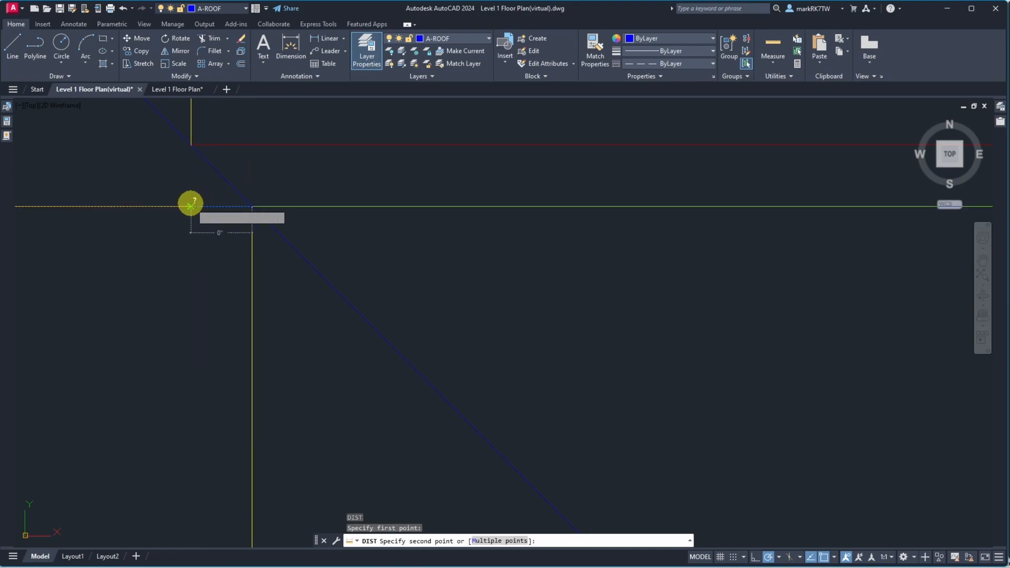
{"action": "key", "text": "Escape"}
Erase the outer vertical line and the extra horizontal line at the wall corner
{"action": "type", "text": "e"}
{"action": "key", "text": "Return"}
{"action": "left_click", "coordinate": [196, 216]}
{"action": "left_click", "coordinate": [185, 208]}
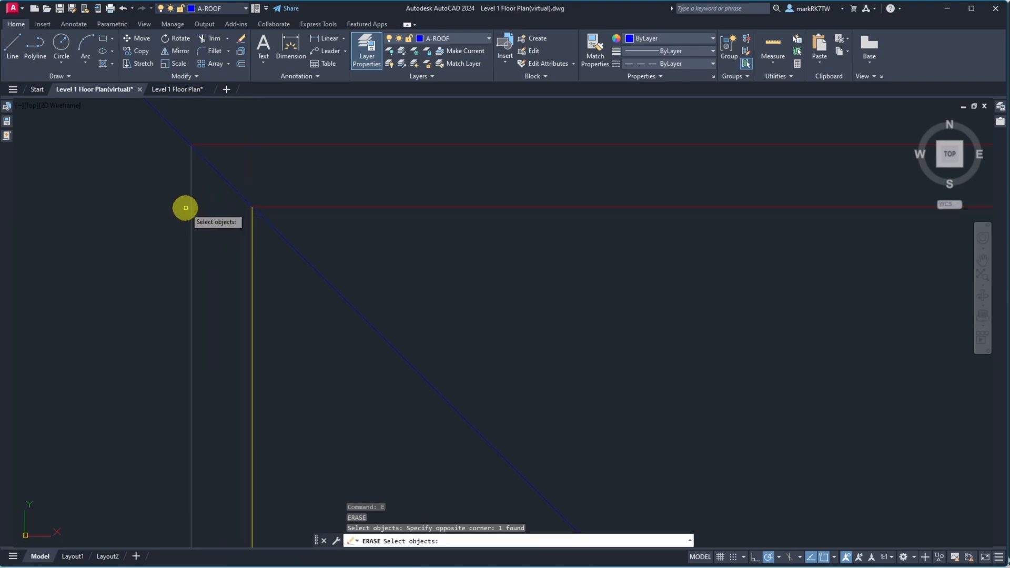
{"action": "key", "text": "Return"}
{"action": "left_click", "coordinate": [269, 156]}
{"action": "left_click", "coordinate": [261, 136]}
{"action": "key", "text": "Return"}
{"action": "scroll", "coordinate": [257, 182], "scroll_direction": "down", "scroll_amount": 8}
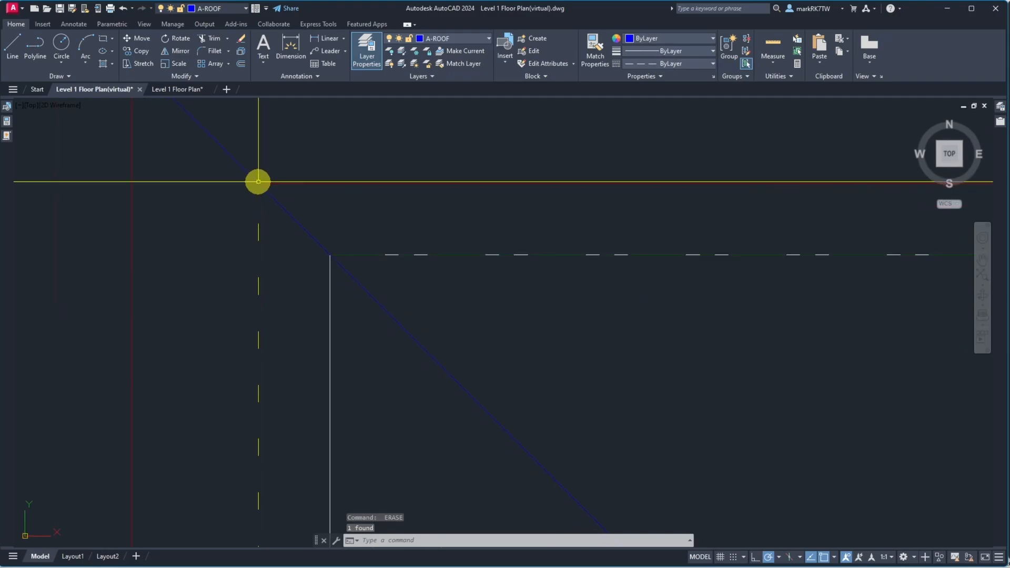
Match the top horizontal wall line's properties to the yellow vertical wall line
{"action": "type", "text": "ma"}
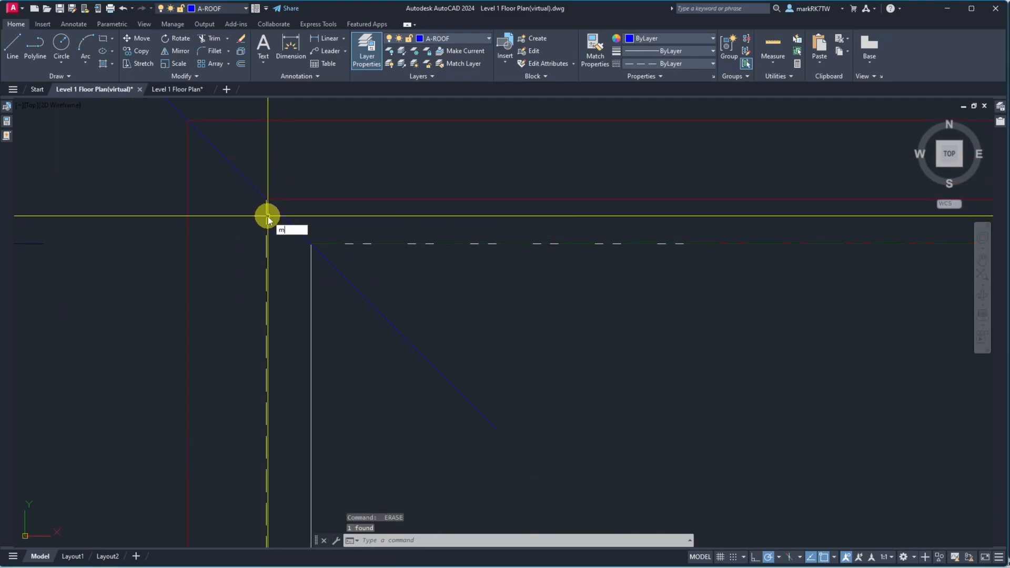
{"action": "key", "text": "Return"}
{"action": "left_click", "coordinate": [266, 218]}
{"action": "left_click", "coordinate": [280, 199]}
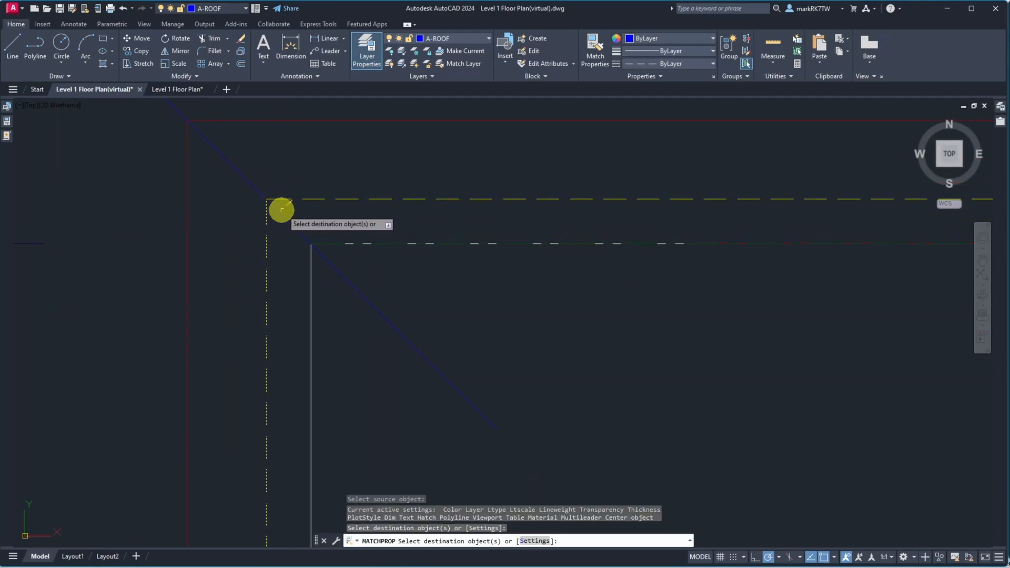
{"action": "key", "text": "Return"}
Erase the green dashed horizontal line inside the corner
{"action": "scroll", "coordinate": [331, 221], "scroll_direction": "up", "scroll_amount": 2}
{"action": "type", "text": "e"}
{"action": "key", "text": "Return"}
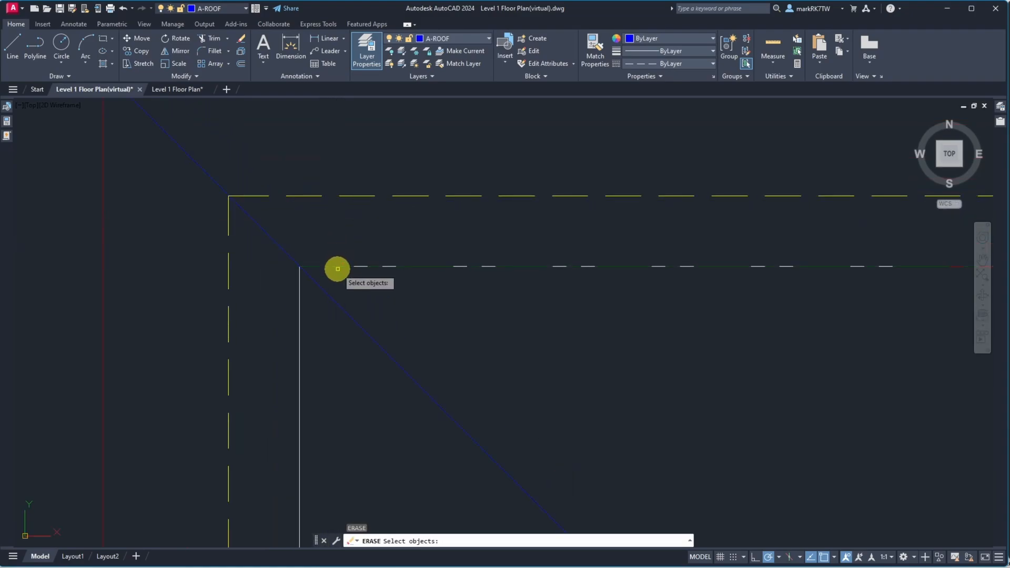
{"action": "left_click", "coordinate": [338, 266]}
{"action": "left_click", "coordinate": [368, 305]}
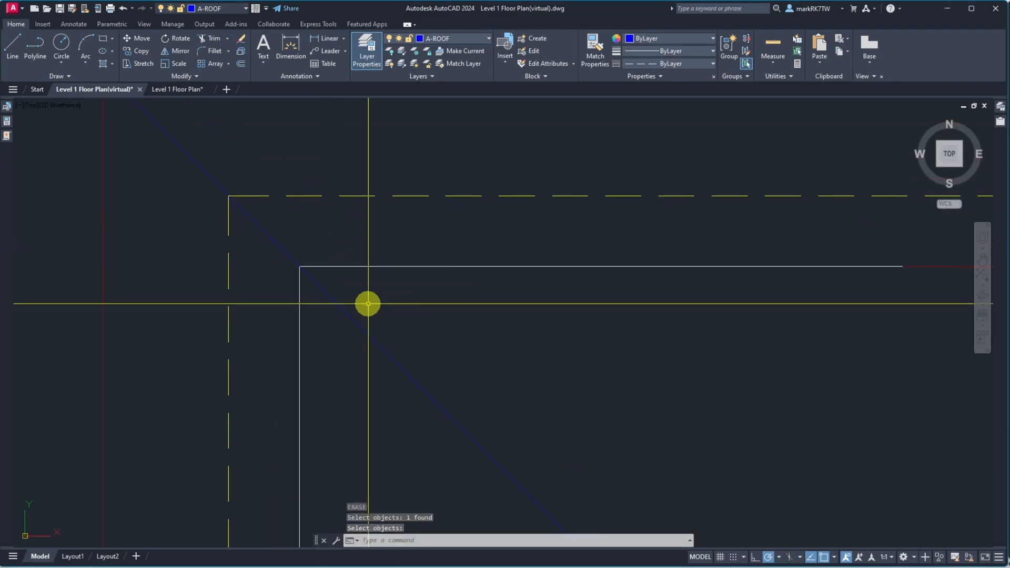
{"action": "key", "text": "Return"}
{"action": "key", "text": "Return"}
Delete the duplicate horizontal wall lines at the corner, picking them from the overlap selection list
{"action": "left_click", "coordinate": [361, 270]}
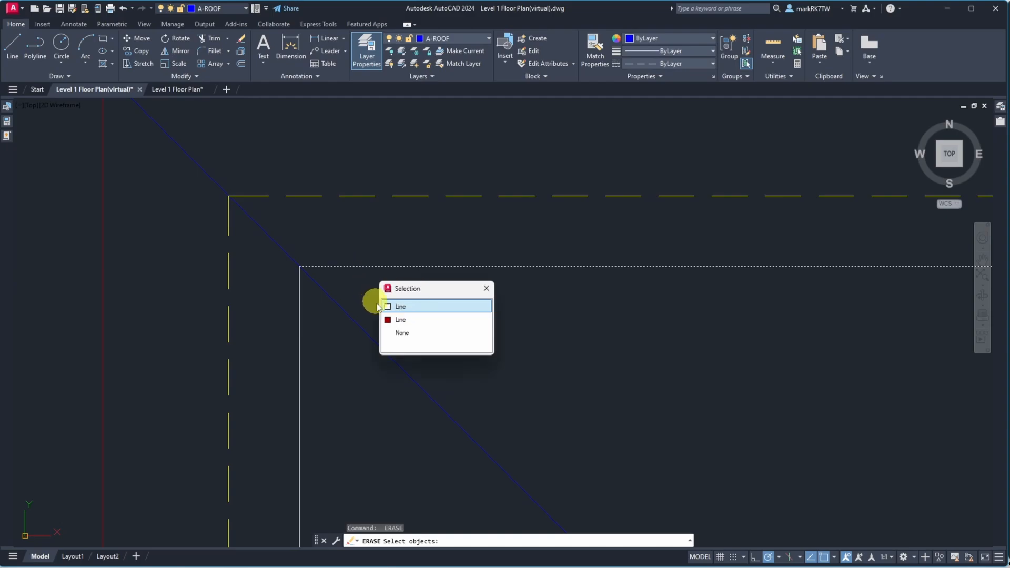
{"action": "left_click", "coordinate": [378, 306]}
{"action": "scroll", "coordinate": [368, 210], "scroll_direction": "up", "scroll_amount": 5}
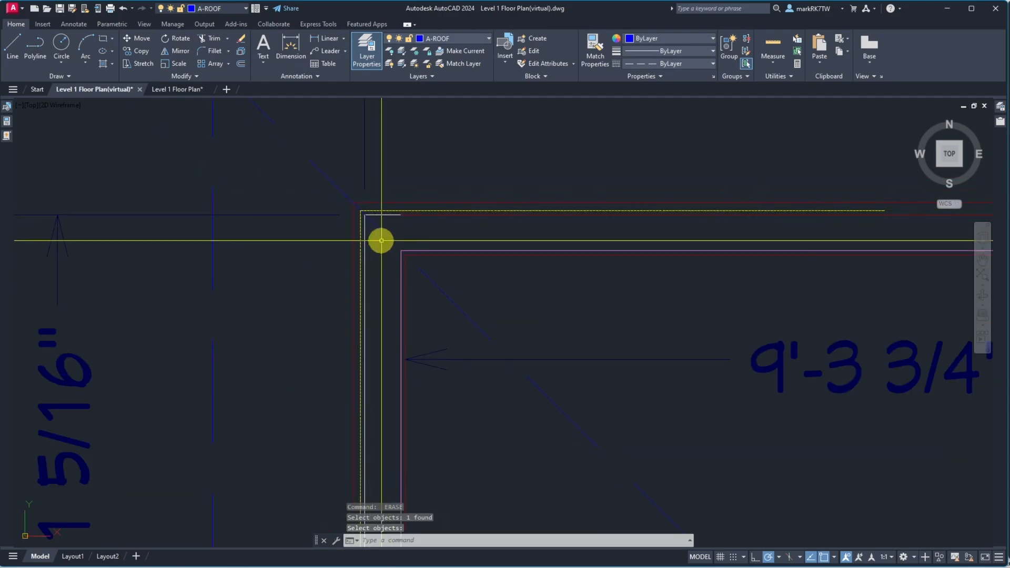
{"action": "left_click", "coordinate": [423, 219]}
{"action": "left_click", "coordinate": [424, 215]}
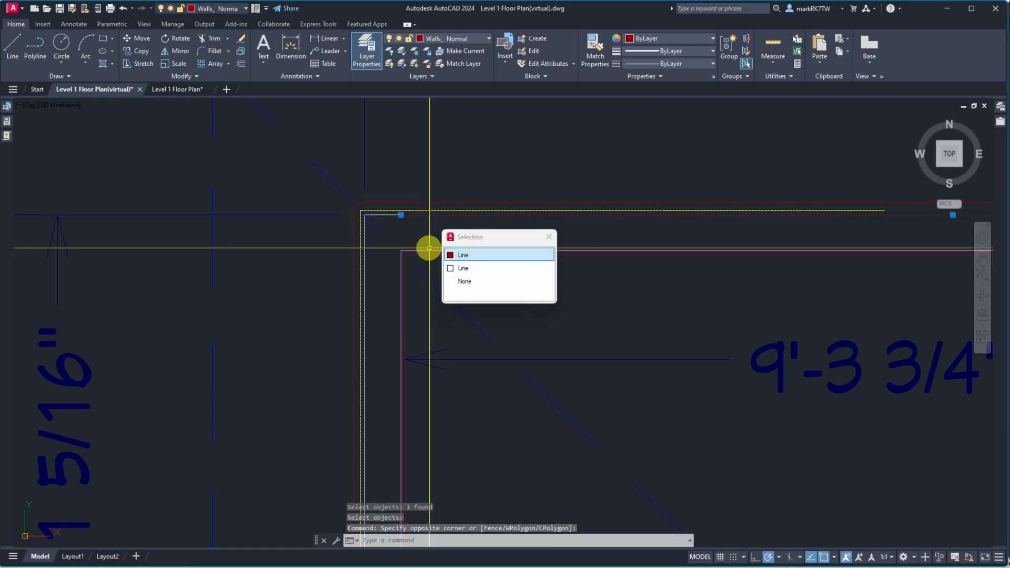
{"action": "key", "text": "Delete"}
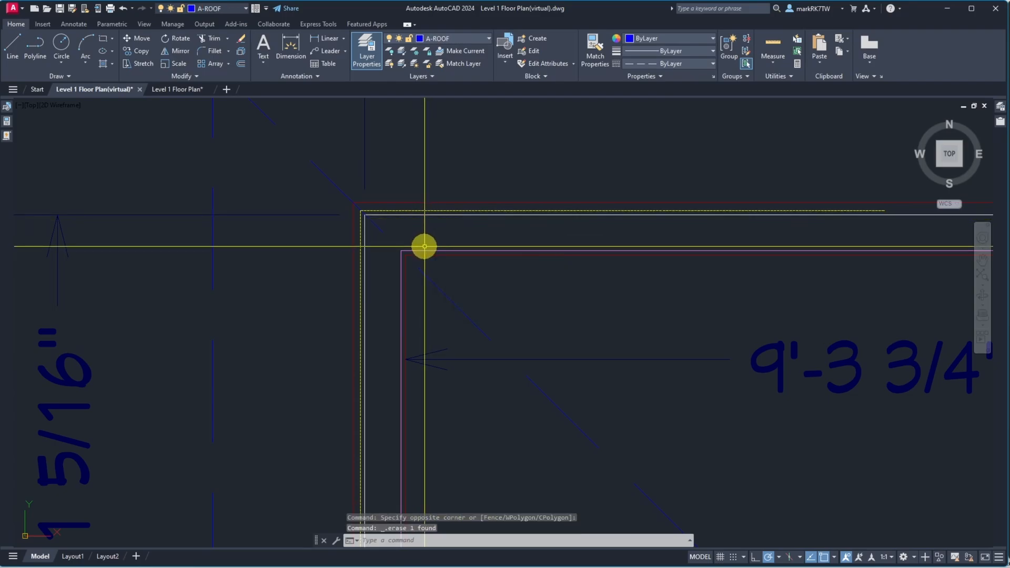
Try to extend the top exterior wall line to the window using its frame as boundary
{"action": "scroll", "coordinate": [412, 257], "scroll_direction": "down", "scroll_amount": 5}
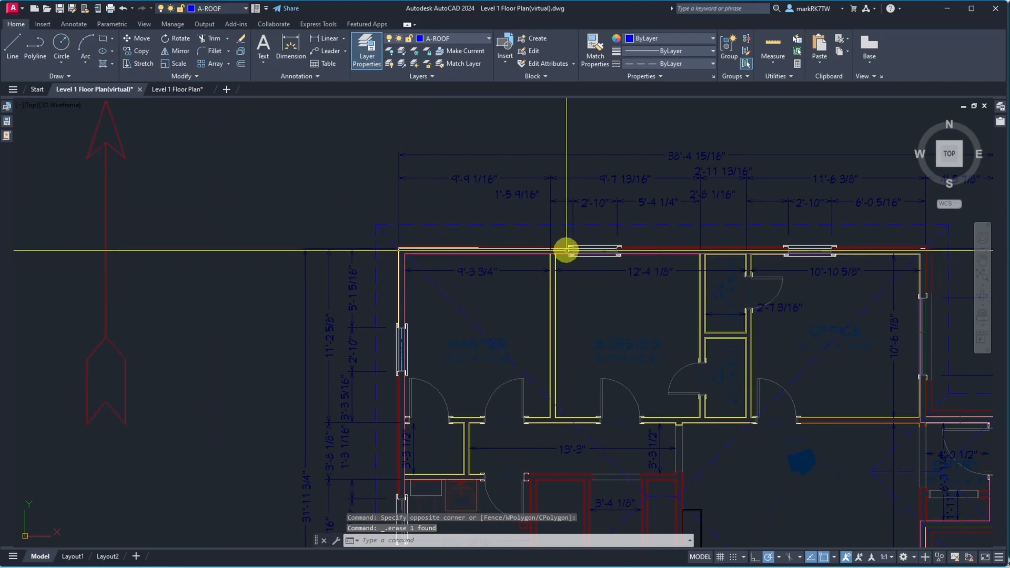
{"action": "scroll", "coordinate": [588, 256], "scroll_direction": "up", "scroll_amount": 5}
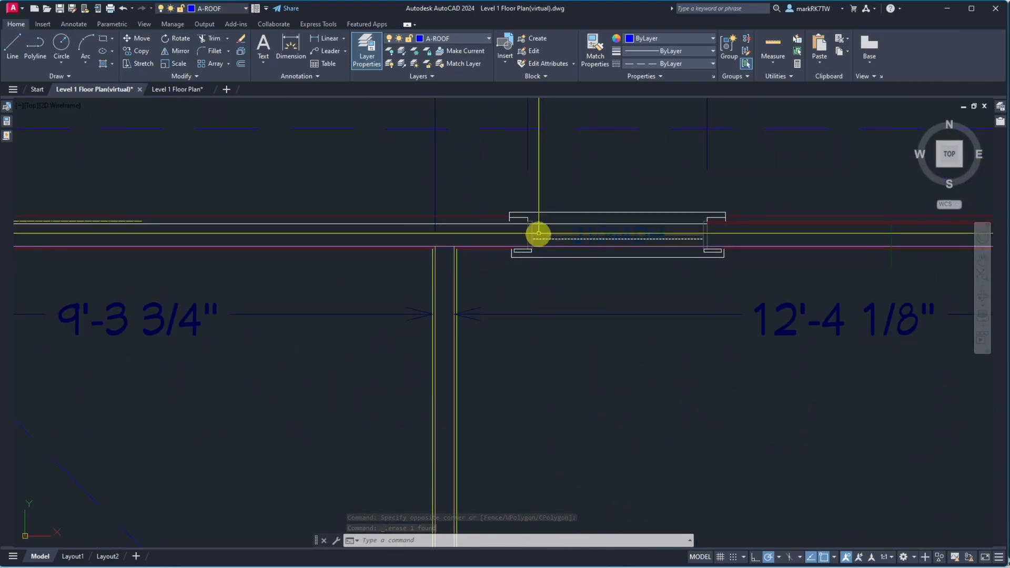
{"action": "scroll", "coordinate": [544, 220], "scroll_direction": "up", "scroll_amount": 5}
{"action": "key", "text": "Return"}
{"action": "left_click", "coordinate": [485, 218]}
{"action": "left_click", "coordinate": [475, 220]}
{"action": "key", "text": "Return"}
{"action": "scroll", "coordinate": [482, 229], "scroll_direction": "down", "scroll_amount": 5}
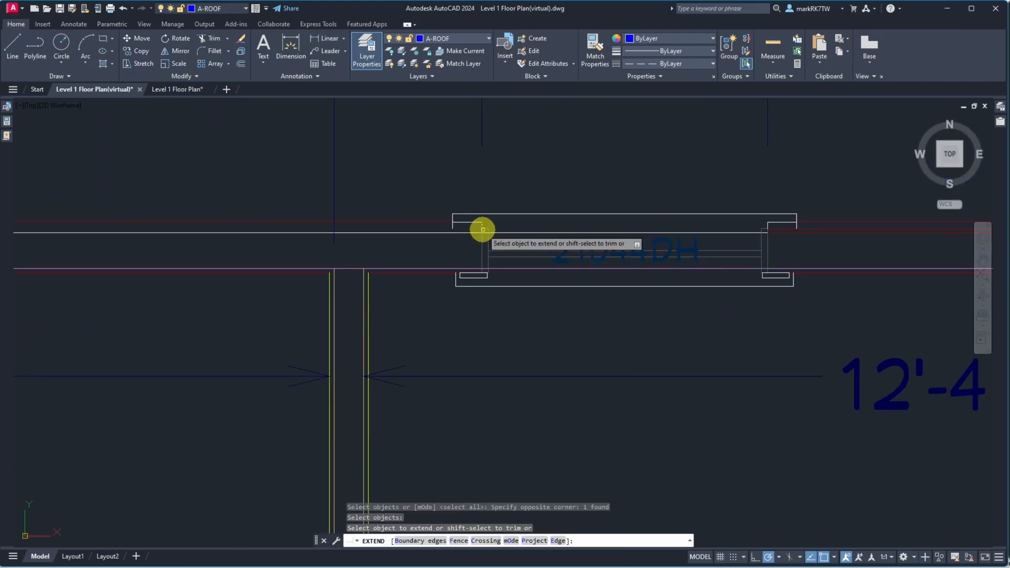
{"action": "scroll", "coordinate": [60, 240], "scroll_direction": "down", "scroll_amount": 6}
{"action": "scroll", "coordinate": [21, 239], "scroll_direction": "up", "scroll_amount": 7}
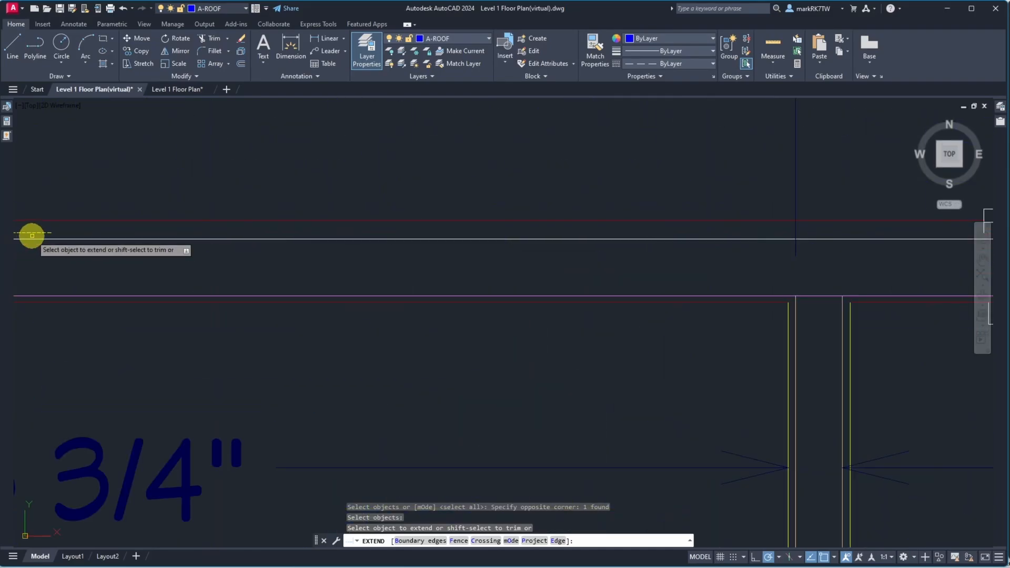
{"action": "scroll", "coordinate": [40, 234], "scroll_direction": "down", "scroll_amount": 6}
{"action": "key", "text": "Return"}
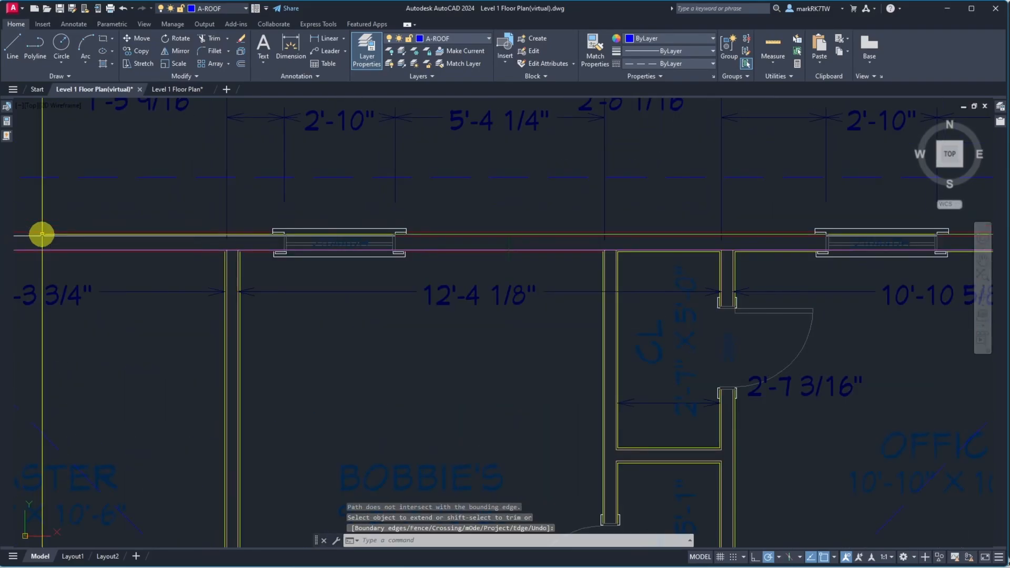
Extend the top exterior wall line to the window frame's edges
{"action": "scroll", "coordinate": [182, 246], "scroll_direction": "up", "scroll_amount": 9}
{"action": "scroll", "coordinate": [498, 223], "scroll_direction": "down", "scroll_amount": 4}
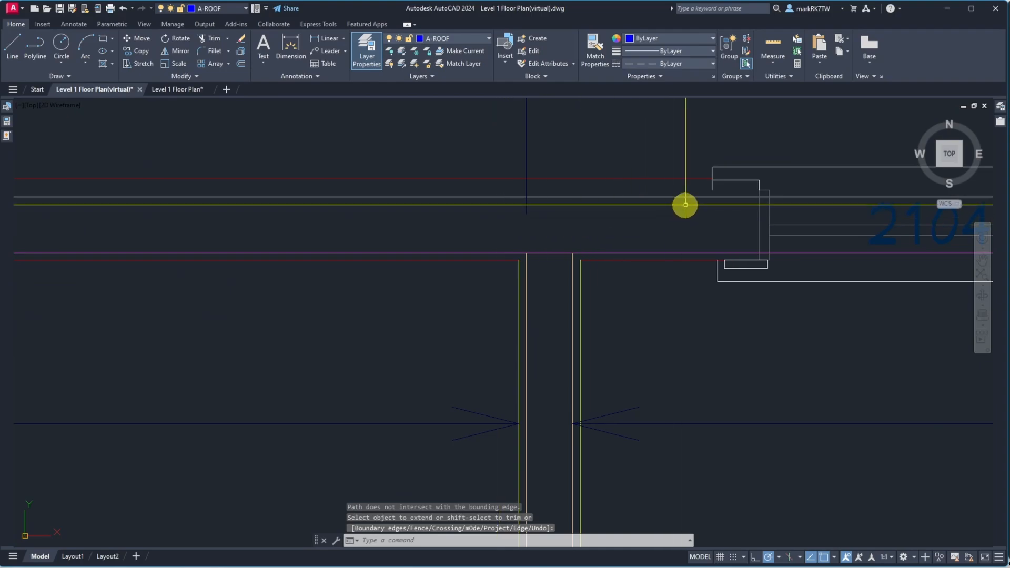
{"action": "scroll", "coordinate": [743, 192], "scroll_direction": "up", "scroll_amount": 6}
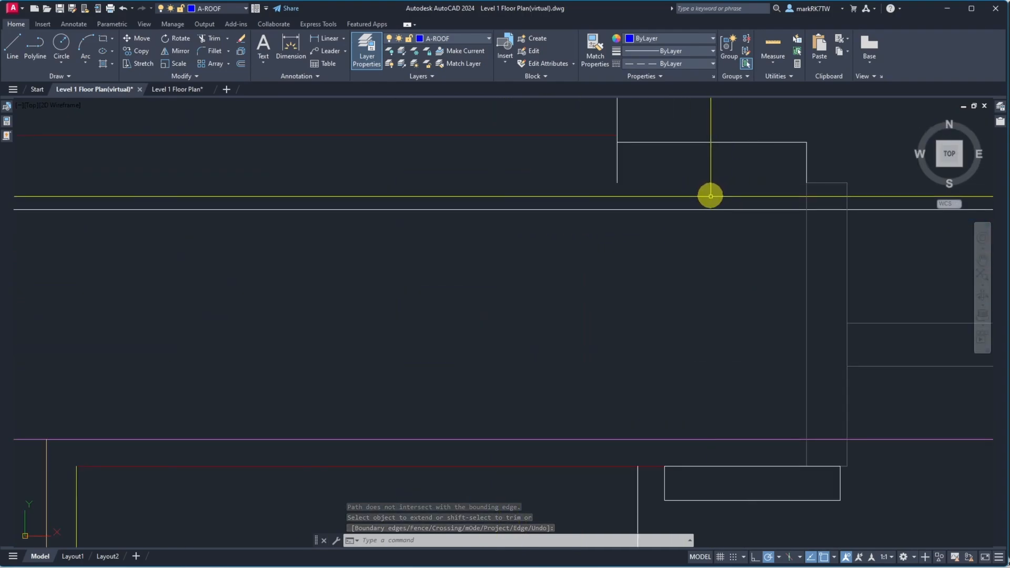
{"action": "key", "text": "Return"}
{"action": "left_click", "coordinate": [822, 200]}
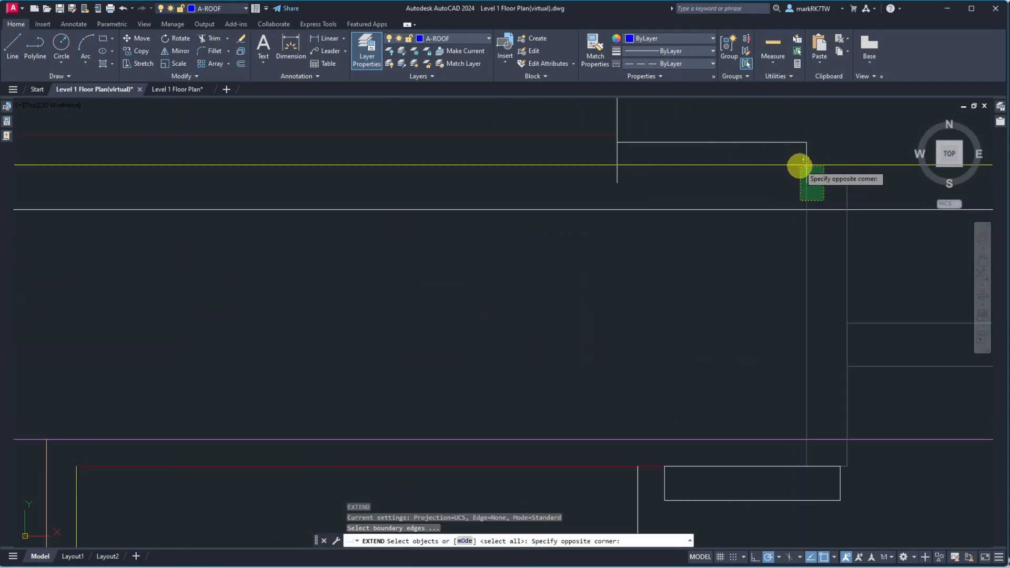
{"action": "left_click", "coordinate": [798, 168]}
{"action": "key", "text": "Return"}
{"action": "scroll", "coordinate": [797, 172], "scroll_direction": "down", "scroll_amount": 10}
{"action": "scroll", "coordinate": [226, 195], "scroll_direction": "up", "scroll_amount": 4}
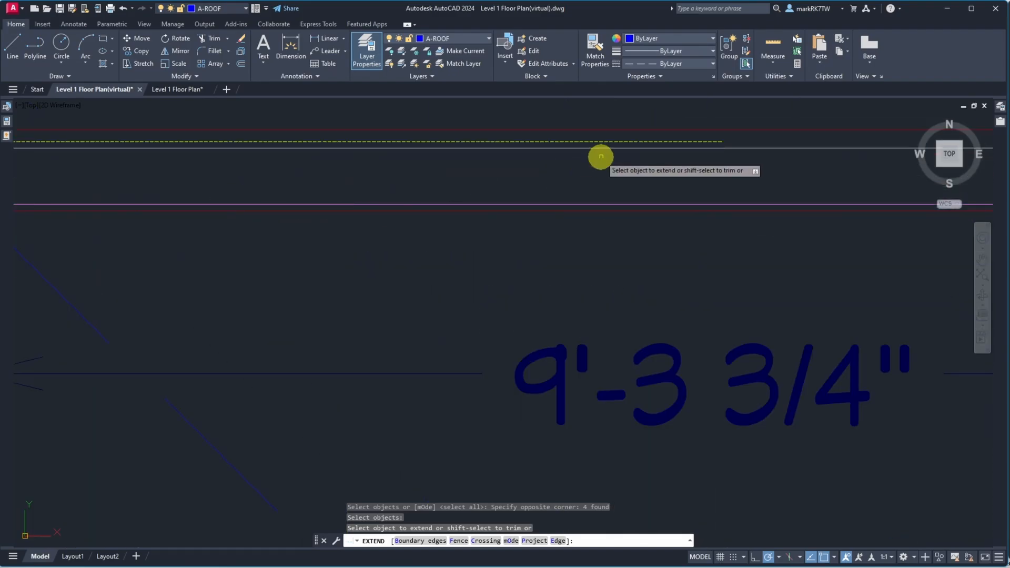
{"action": "left_click", "coordinate": [605, 142]}
{"action": "key", "text": "Return"}
{"action": "scroll", "coordinate": [526, 174], "scroll_direction": "down", "scroll_amount": 10}
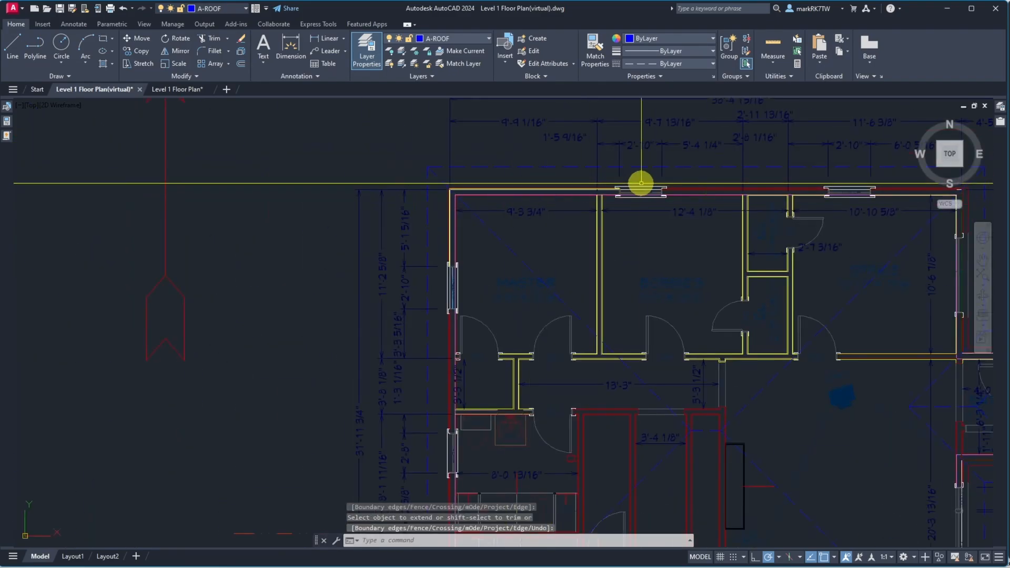
{"action": "scroll", "coordinate": [615, 189], "scroll_direction": "up", "scroll_amount": 8}
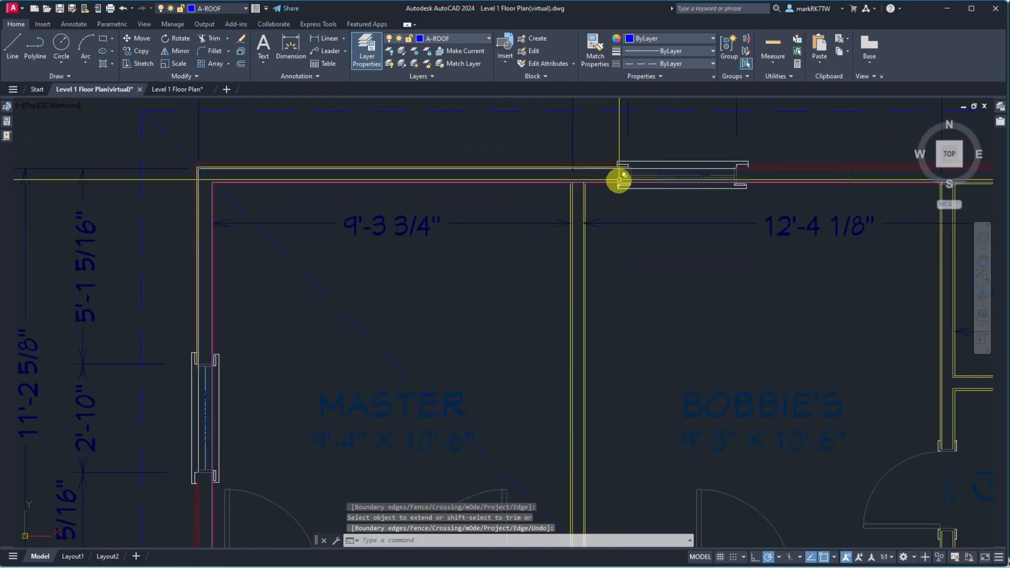
Inspect the top exterior wall lines around the window and the upper-left corner
{"action": "scroll", "coordinate": [664, 309], "scroll_direction": "up", "scroll_amount": 6}
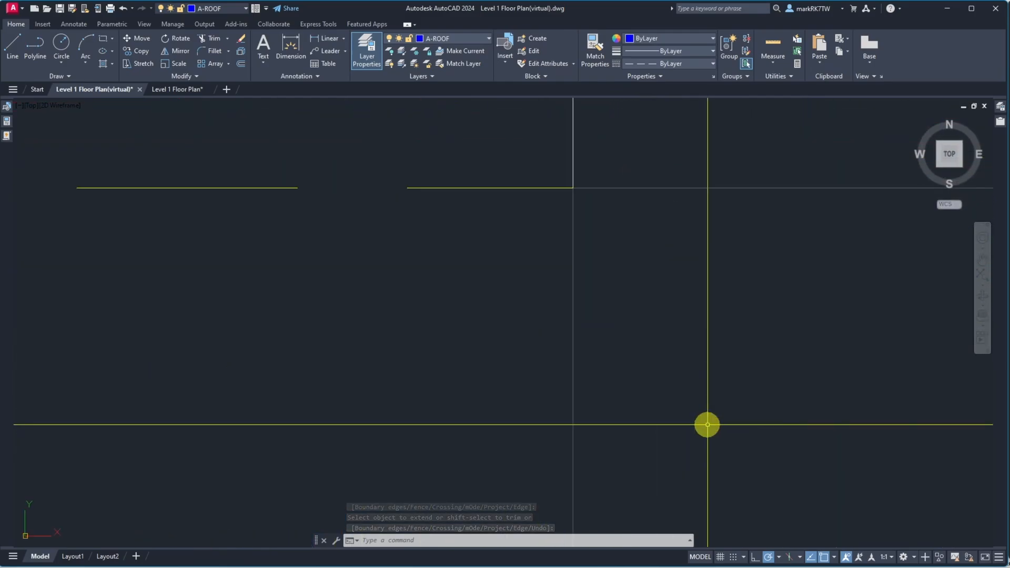
{"action": "scroll", "coordinate": [587, 164], "scroll_direction": "up", "scroll_amount": 10}
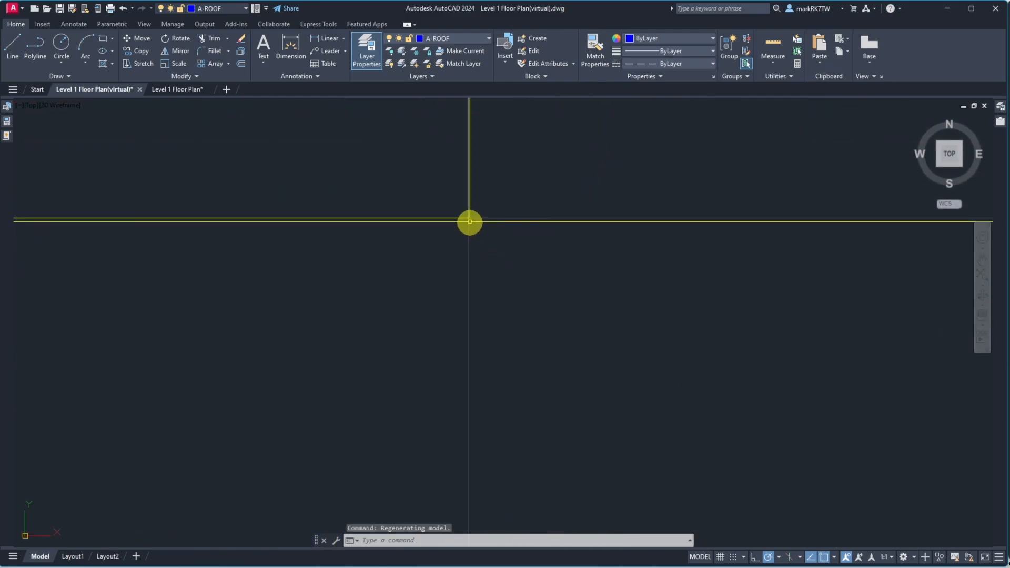
{"action": "scroll", "coordinate": [478, 232], "scroll_direction": "down", "scroll_amount": 12}
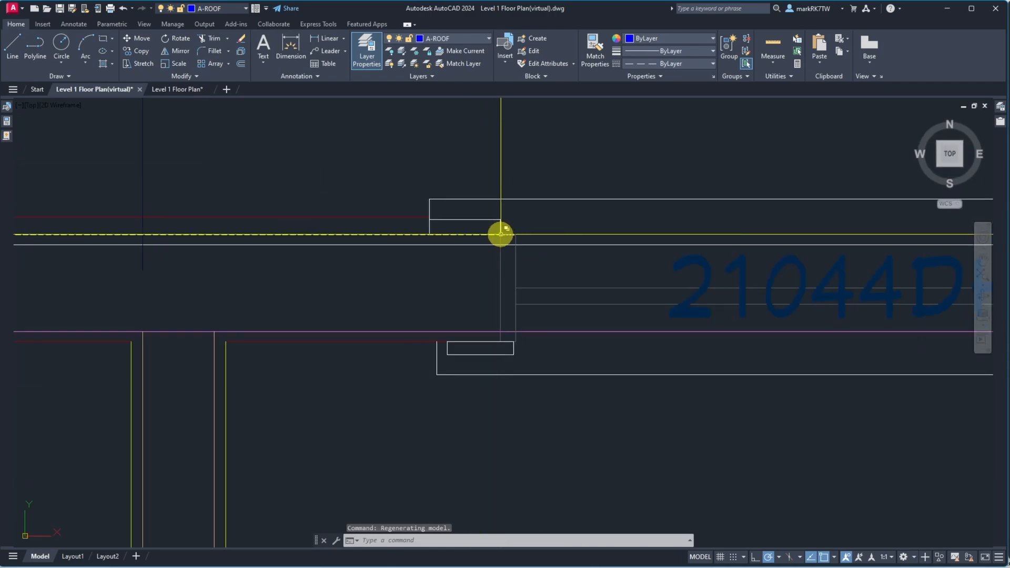
{"action": "scroll", "coordinate": [500, 233], "scroll_direction": "up", "scroll_amount": 6}
{"action": "scroll", "coordinate": [475, 239], "scroll_direction": "up", "scroll_amount": 10}
{"action": "scroll", "coordinate": [478, 236], "scroll_direction": "down", "scroll_amount": 4}
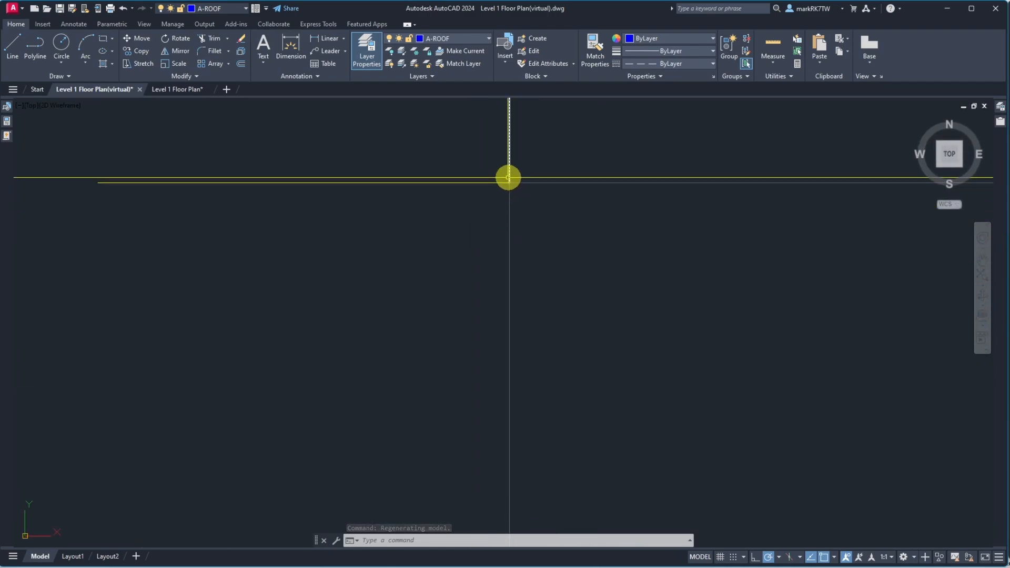
{"action": "scroll", "coordinate": [501, 180], "scroll_direction": "up", "scroll_amount": 8}
{"action": "scroll", "coordinate": [501, 181], "scroll_direction": "up", "scroll_amount": 2}
{"action": "left_click", "coordinate": [678, 293]}
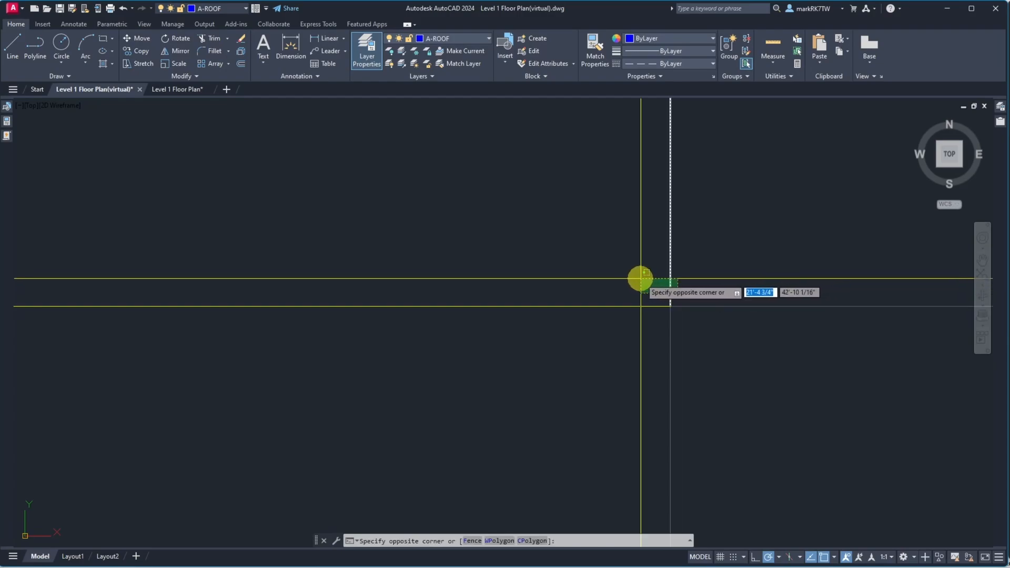
{"action": "left_click", "coordinate": [639, 295]}
{"action": "key", "text": "Escape"}
{"action": "key", "text": "Escape"}
Erase the white vertical line running down the left exterior wall below the window
{"action": "scroll", "coordinate": [699, 275], "scroll_direction": "up", "scroll_amount": 5}
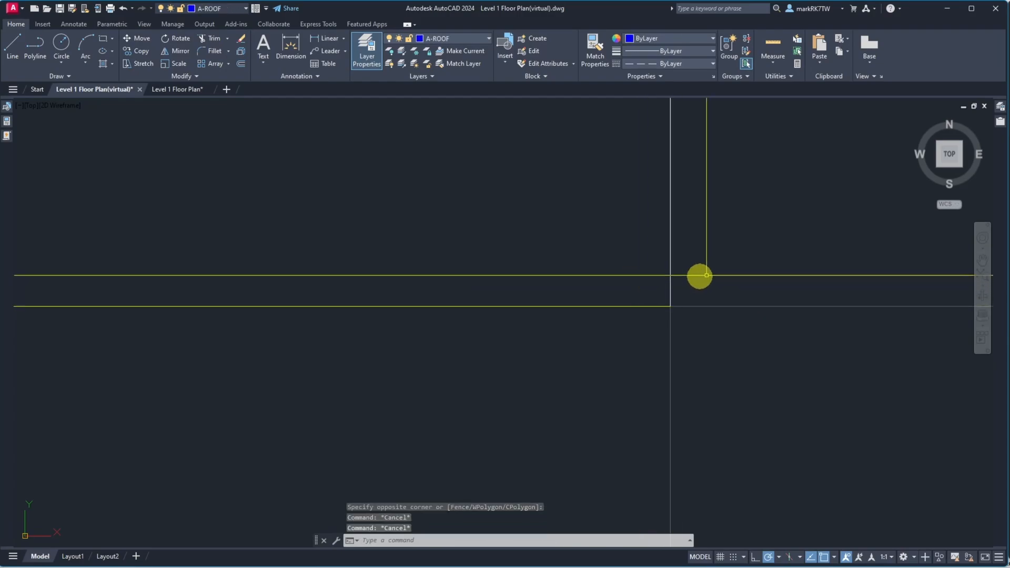
{"action": "scroll", "coordinate": [720, 269], "scroll_direction": "down", "scroll_amount": 5}
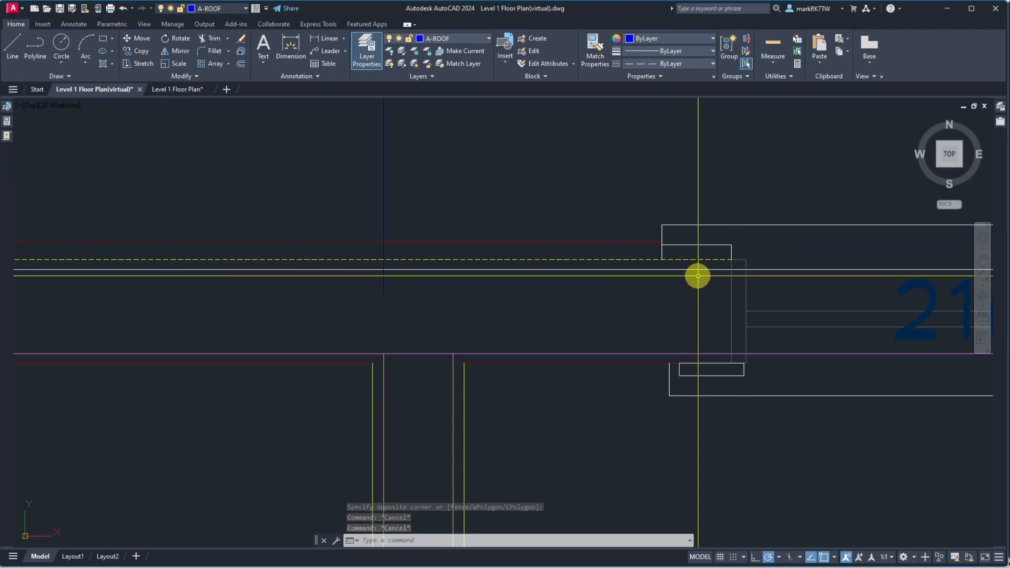
{"action": "scroll", "coordinate": [698, 275], "scroll_direction": "down", "scroll_amount": 6}
{"action": "scroll", "coordinate": [349, 276], "scroll_direction": "down", "scroll_amount": 2}
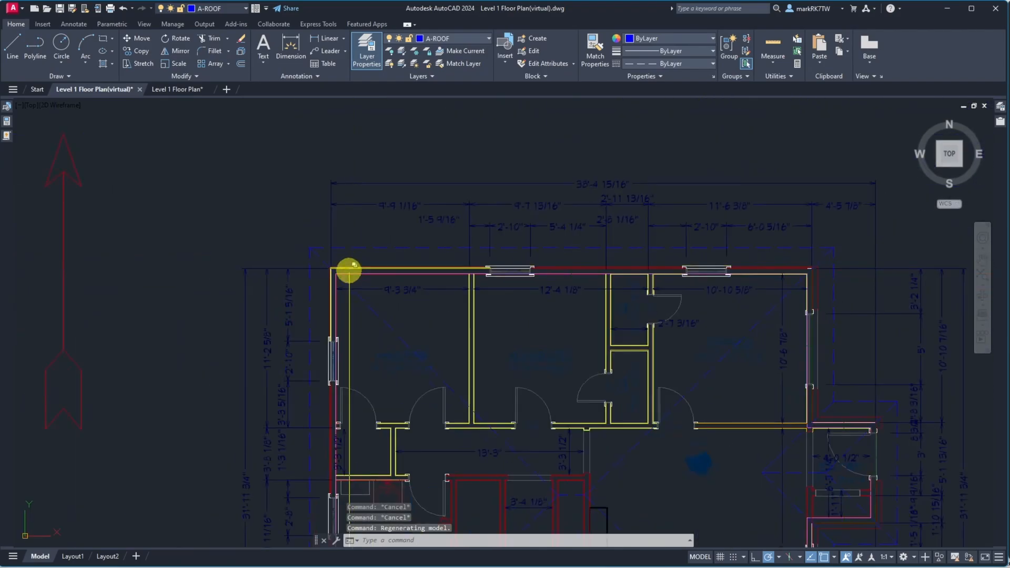
{"action": "scroll", "coordinate": [326, 408], "scroll_direction": "up", "scroll_amount": 6}
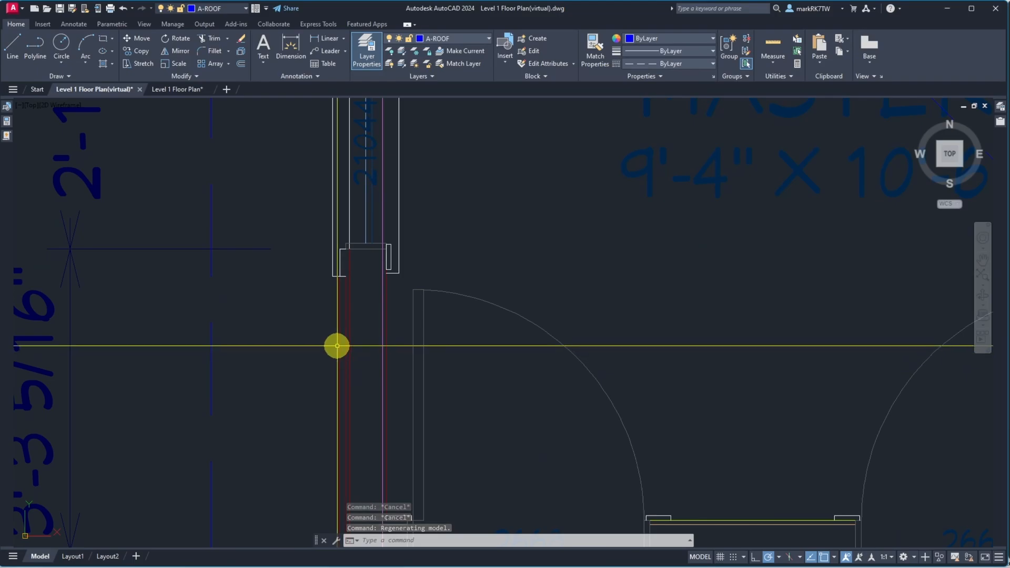
{"action": "scroll", "coordinate": [340, 331], "scroll_direction": "down", "scroll_amount": 5}
{"action": "scroll", "coordinate": [354, 242], "scroll_direction": "up", "scroll_amount": 8}
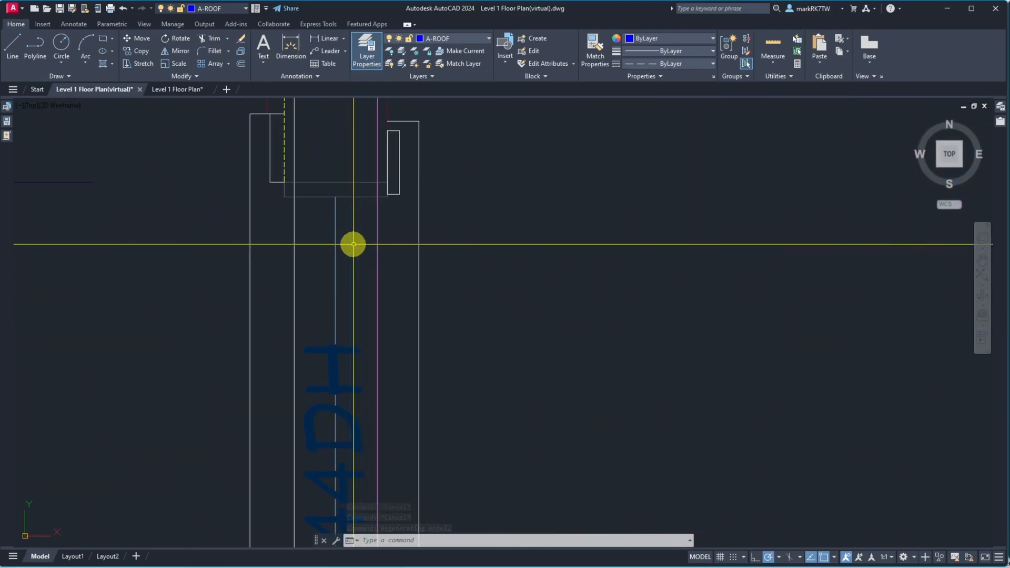
{"action": "scroll", "coordinate": [290, 184], "scroll_direction": "down", "scroll_amount": 5}
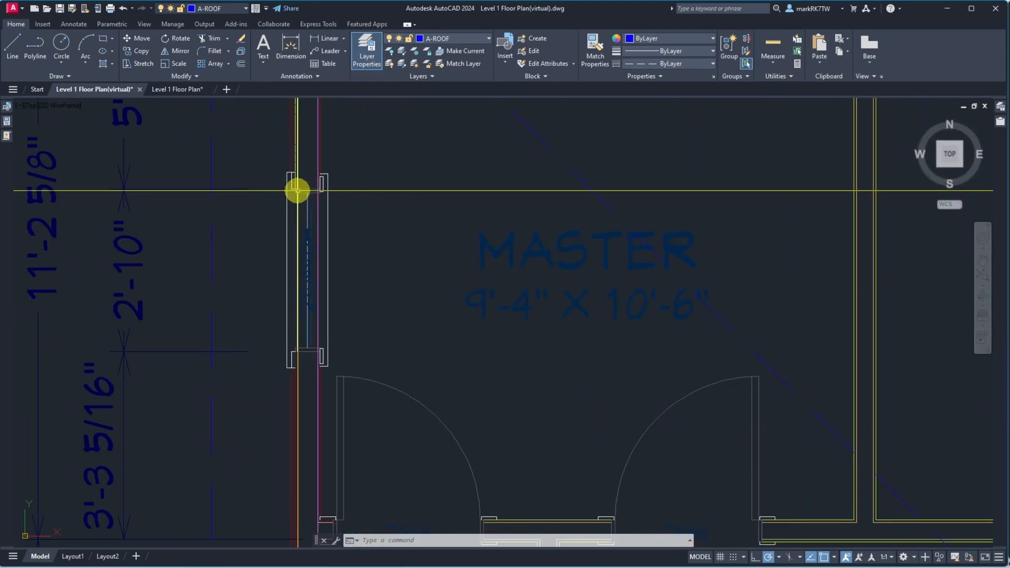
{"action": "scroll", "coordinate": [311, 379], "scroll_direction": "up", "scroll_amount": 6}
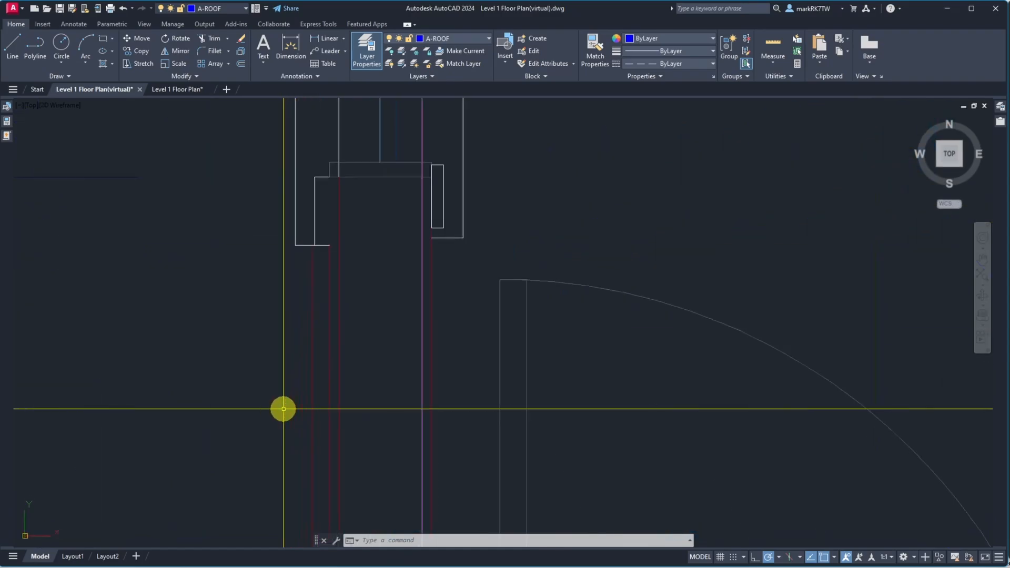
{"action": "type", "text": "e"}
{"action": "key", "text": "Return"}
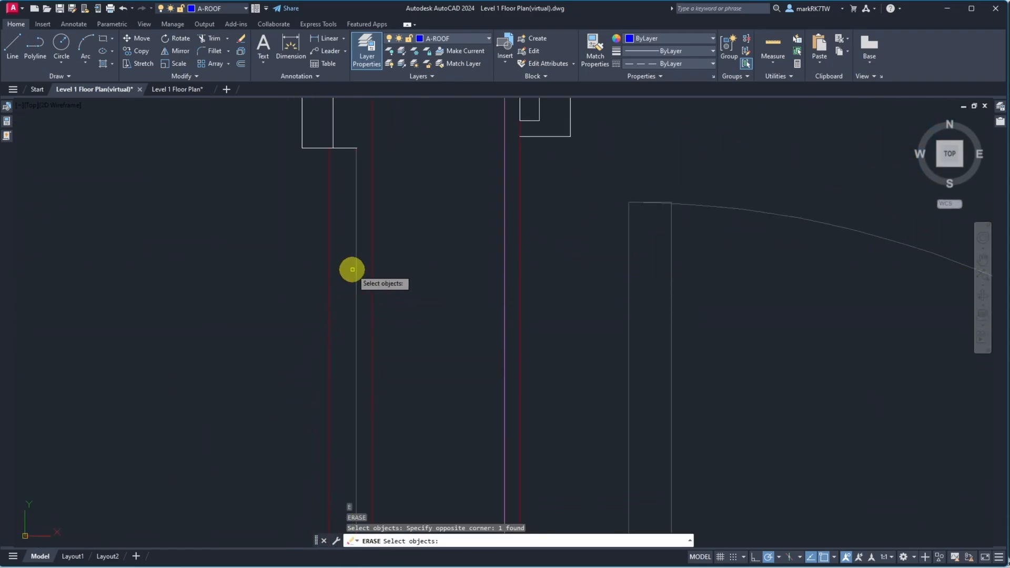
{"action": "left_click", "coordinate": [352, 269]}
{"action": "scroll", "coordinate": [352, 269], "scroll_direction": "down", "scroll_amount": 5}
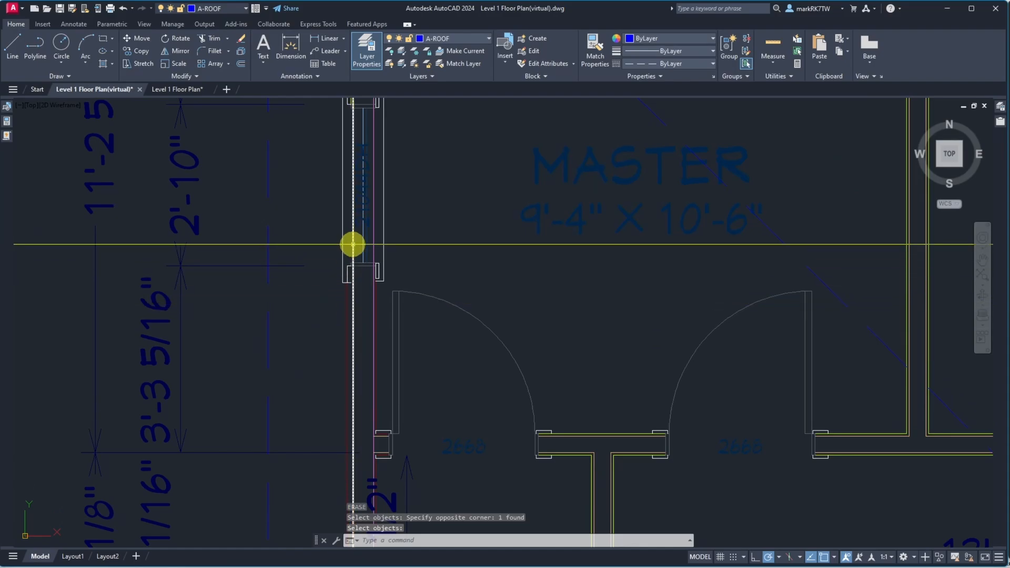
{"action": "scroll", "coordinate": [354, 243], "scroll_direction": "down", "scroll_amount": 3}
{"action": "scroll", "coordinate": [360, 282], "scroll_direction": "up", "scroll_amount": 3}
{"action": "scroll", "coordinate": [361, 199], "scroll_direction": "up", "scroll_amount": 10}
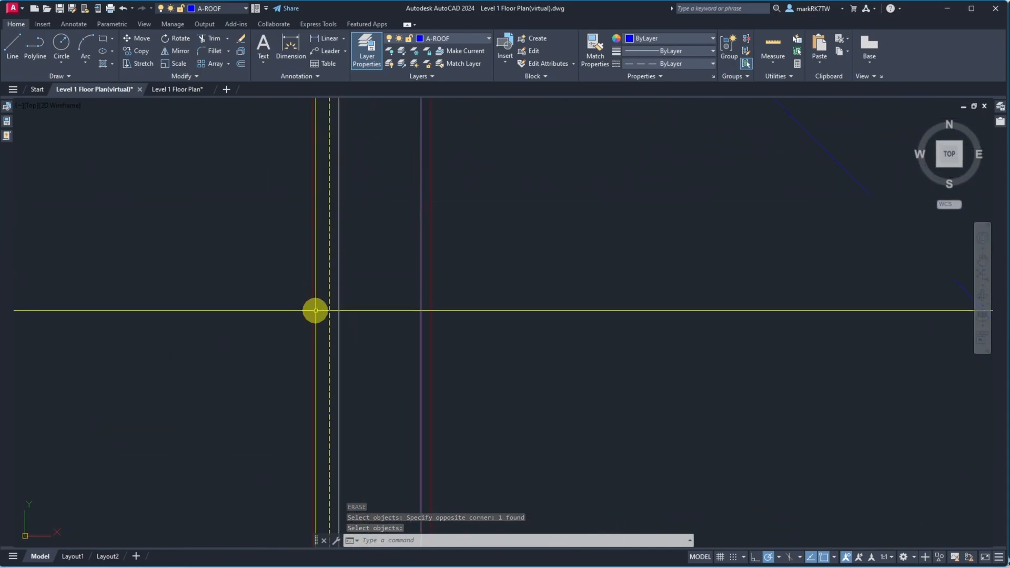
{"action": "scroll", "coordinate": [311, 373], "scroll_direction": "down", "scroll_amount": 4}
{"action": "scroll", "coordinate": [341, 270], "scroll_direction": "down", "scroll_amount": 3}
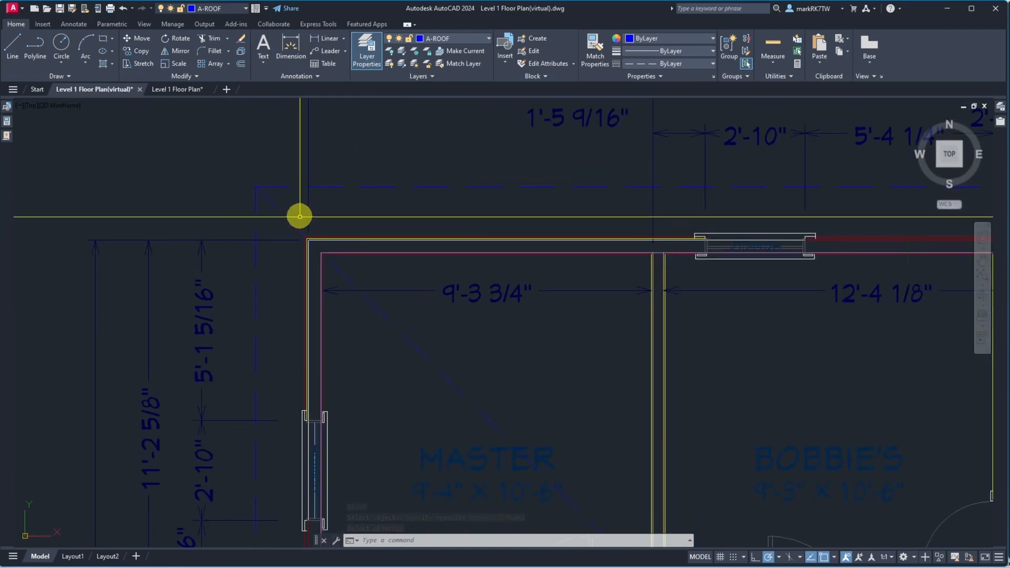
Offset the dashed yellow top wall line 7/8" outward at the upper-left corner
{"action": "scroll", "coordinate": [300, 216], "scroll_direction": "up", "scroll_amount": 5}
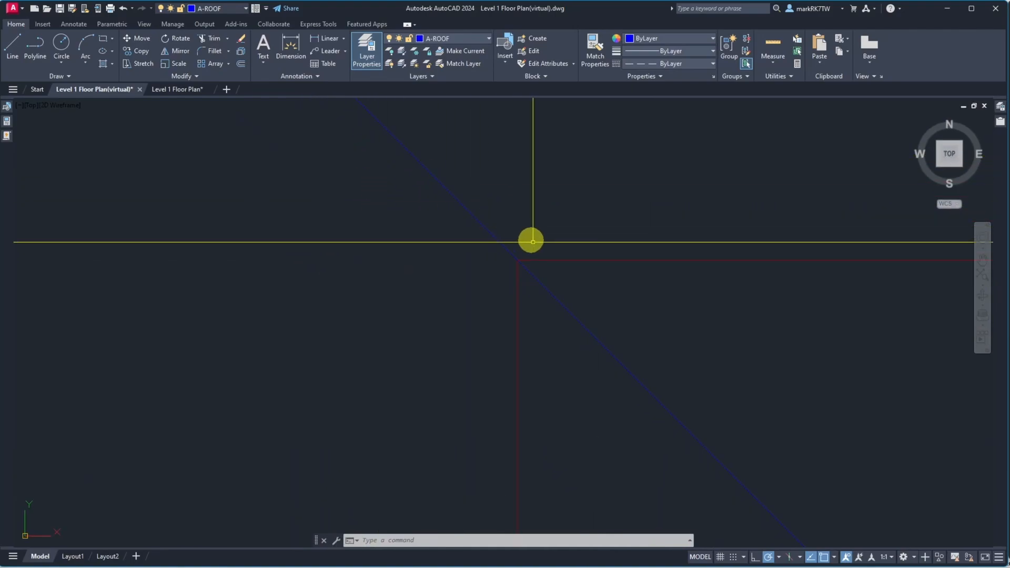
{"action": "left_click", "coordinate": [532, 242]}
{"action": "key", "text": "Escape"}
{"action": "scroll", "coordinate": [536, 276], "scroll_direction": "down", "scroll_amount": 1}
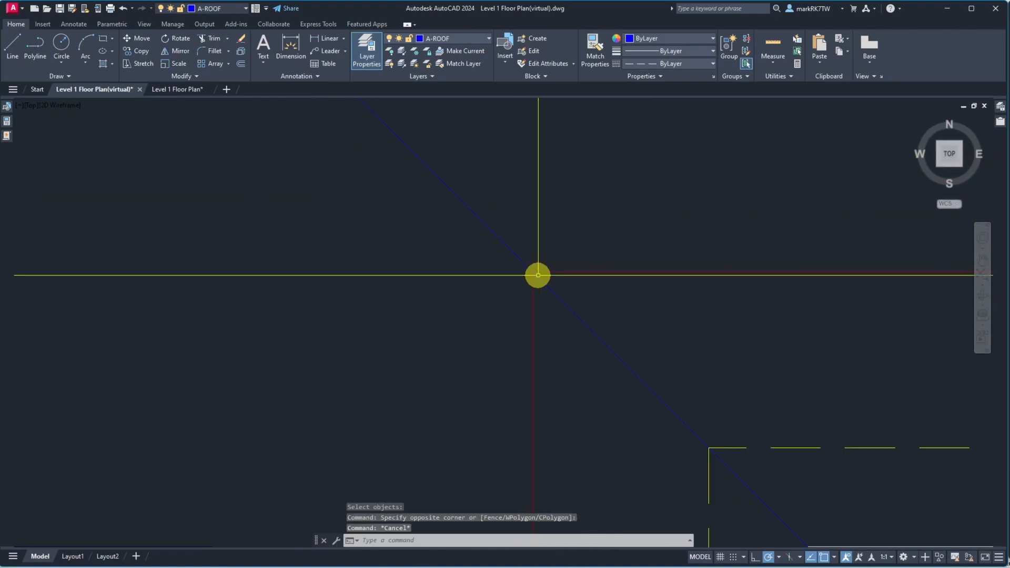
{"action": "scroll", "coordinate": [538, 275], "scroll_direction": "down", "scroll_amount": 2}
{"action": "type", "text": "o"}
{"action": "key", "text": "Return"}
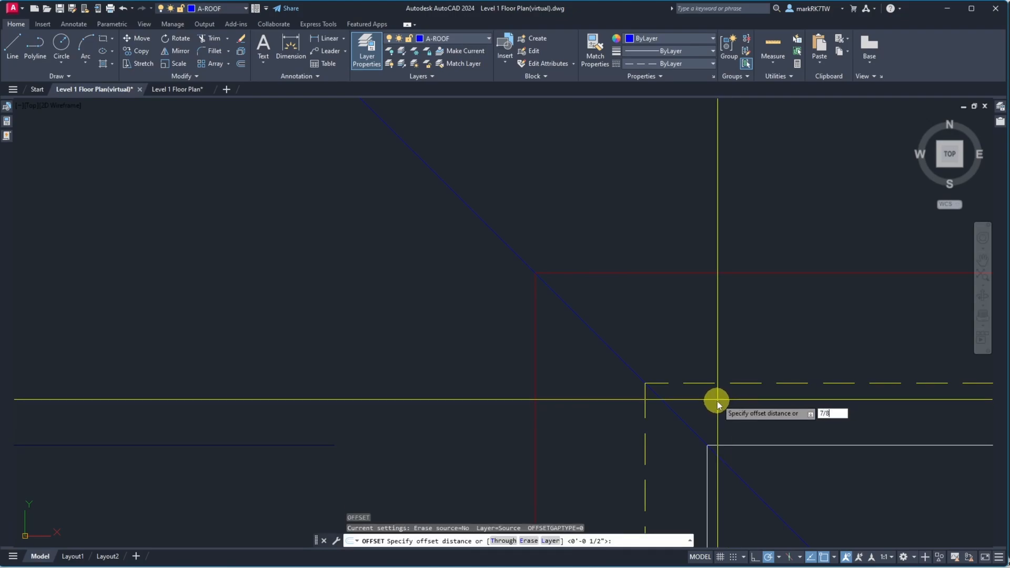
{"action": "key", "text": "Return"}
{"action": "left_click", "coordinate": [735, 382]}
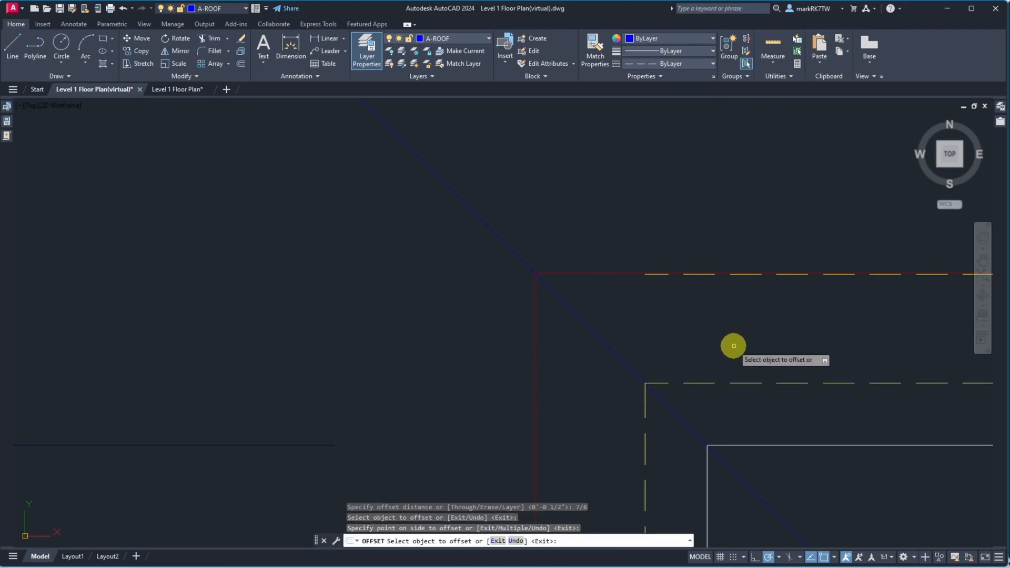
{"action": "left_click", "coordinate": [722, 334]}
{"action": "key", "text": "Return"}
Measure the distance from the inner pink wall line up to the white wall line at the corner
{"action": "scroll", "coordinate": [698, 273], "scroll_direction": "up", "scroll_amount": 6}
{"action": "scroll", "coordinate": [637, 324], "scroll_direction": "down", "scroll_amount": 5}
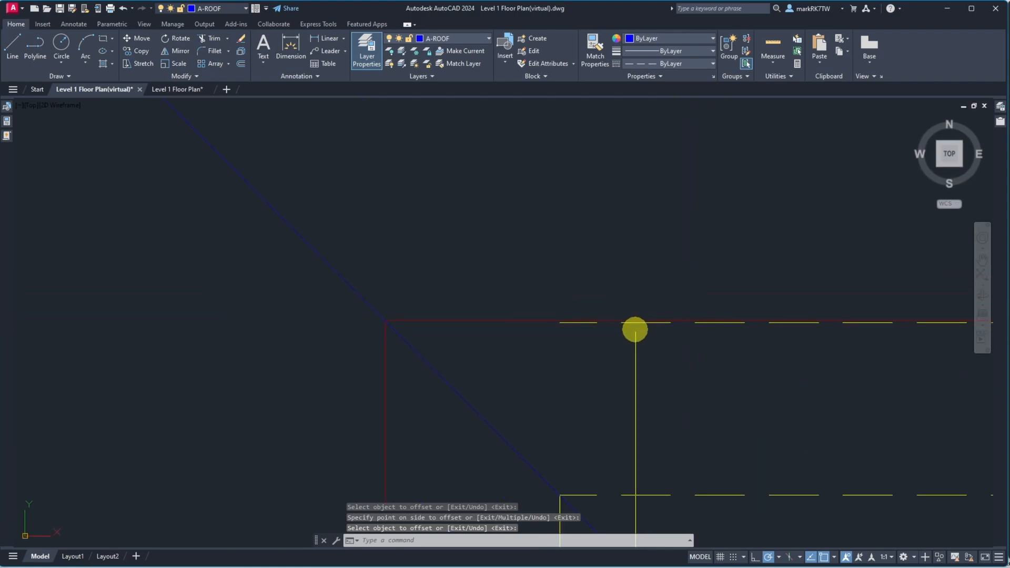
{"action": "scroll", "coordinate": [582, 354], "scroll_direction": "down", "scroll_amount": 6}
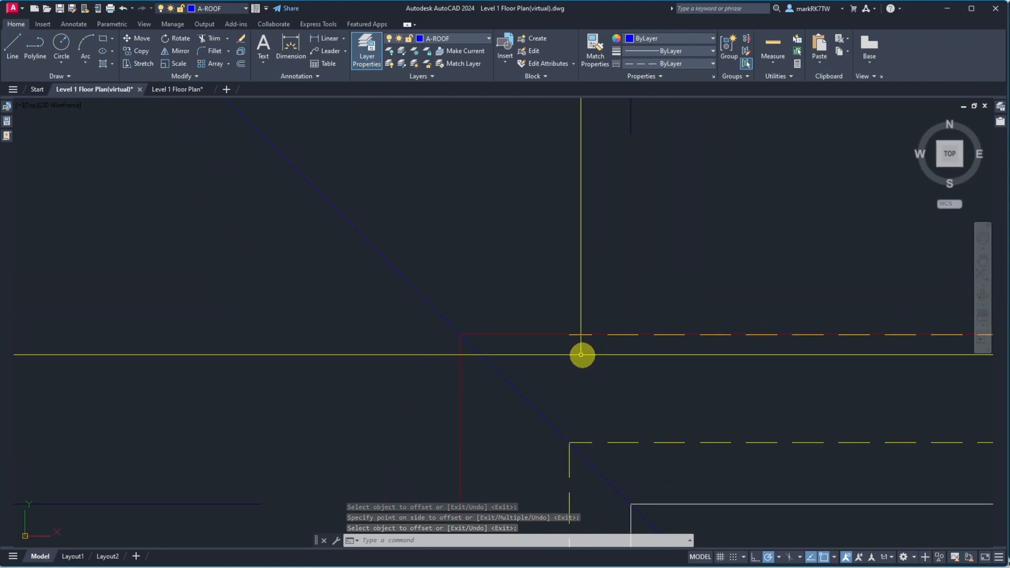
{"action": "scroll", "coordinate": [605, 424], "scroll_direction": "up", "scroll_amount": 8}
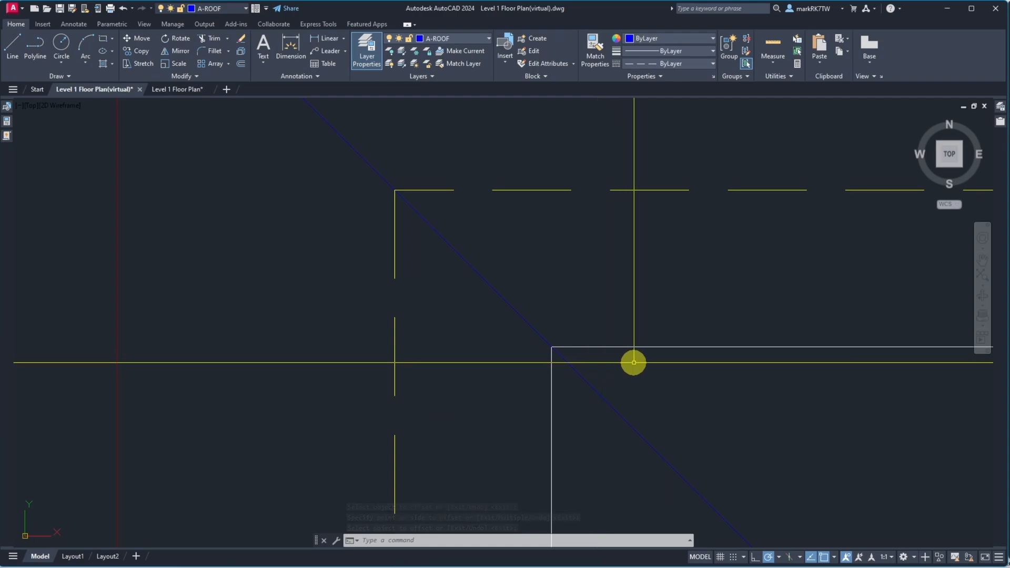
{"action": "scroll", "coordinate": [636, 364], "scroll_direction": "down", "scroll_amount": 5}
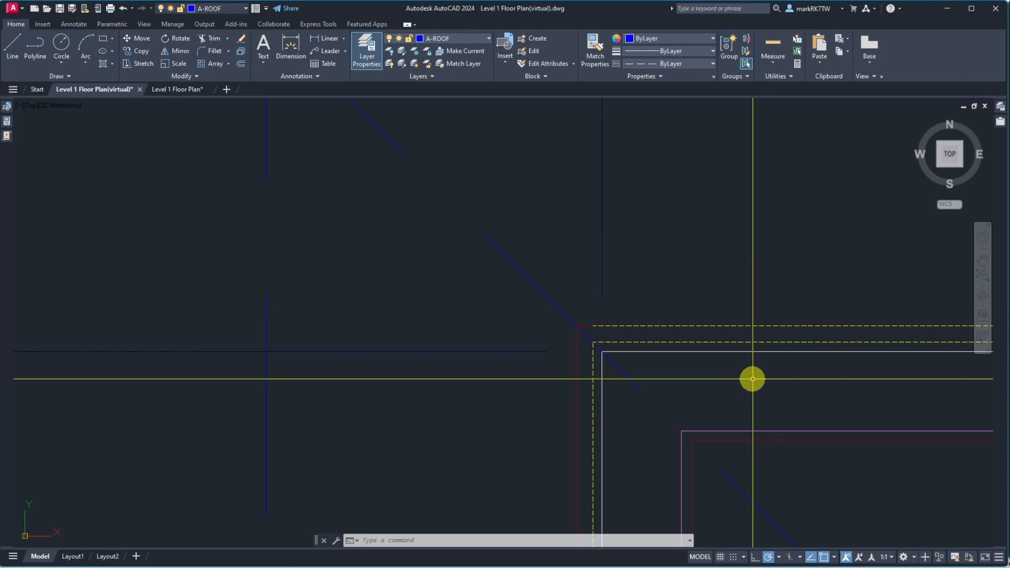
{"action": "type", "text": "dist"}
{"action": "key", "text": "Return"}
{"action": "left_click", "coordinate": [681, 430]}
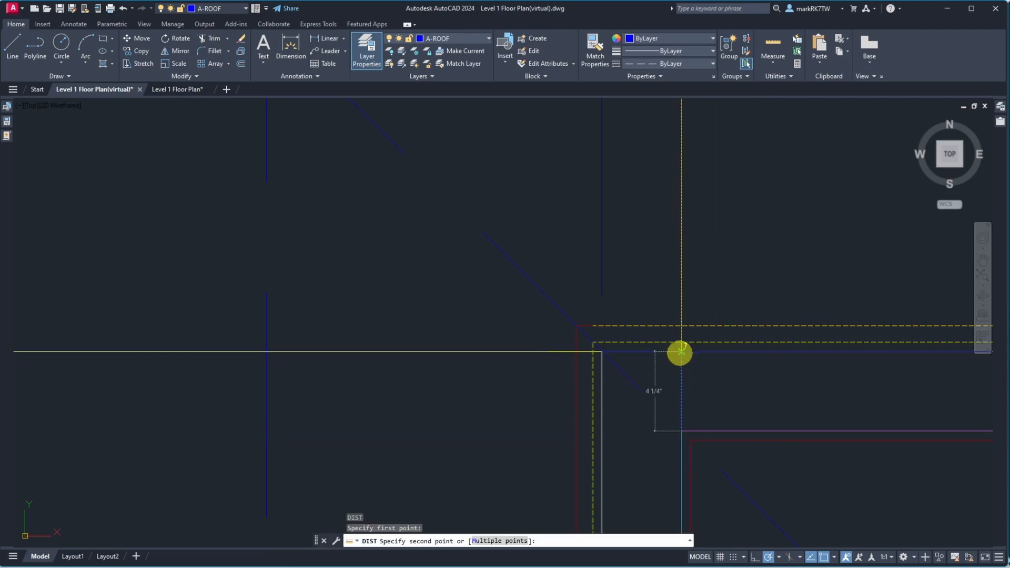
{"action": "key", "text": "Escape"}
Offset the inner pink wall line 4.25 outward, then undo the offset
{"action": "type", "text": "o"}
{"action": "key", "text": "Return"}
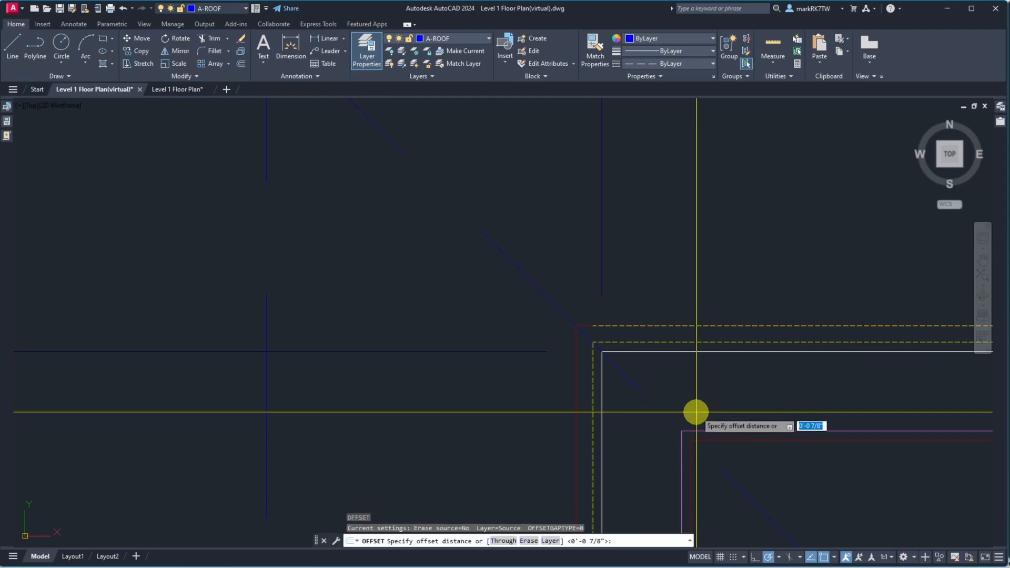
{"action": "type", "text": "4.25"}
{"action": "key", "text": "Return"}
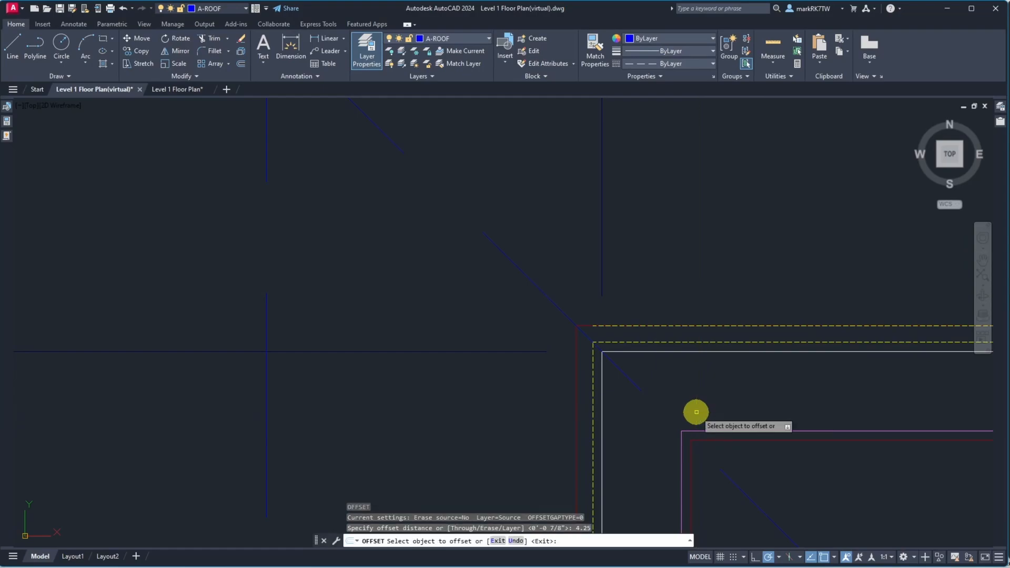
{"action": "left_click", "coordinate": [700, 431]}
{"action": "left_click", "coordinate": [698, 403]}
{"action": "key", "text": "Return"}
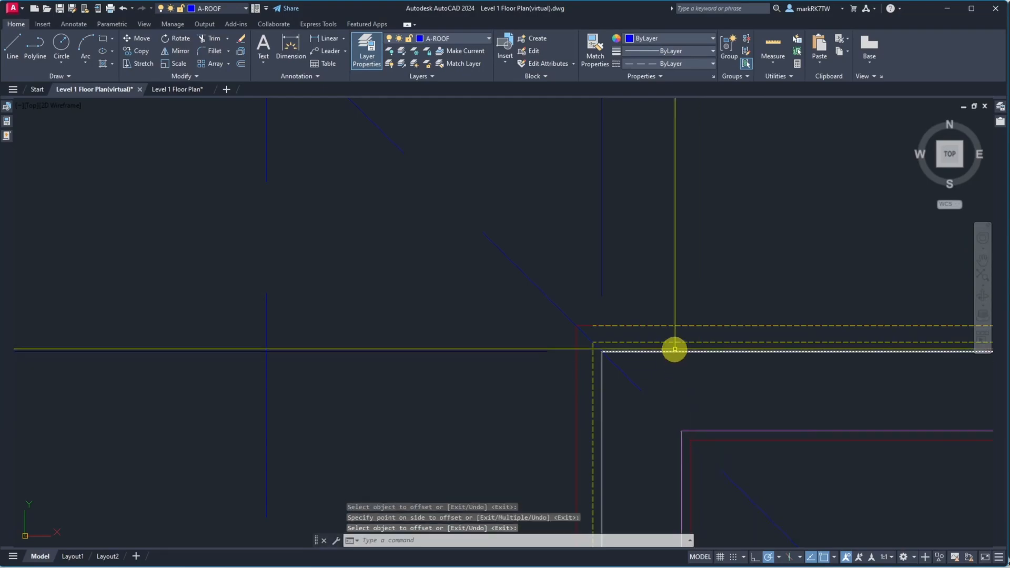
{"action": "scroll", "coordinate": [675, 347], "scroll_direction": "up", "scroll_amount": 5}
{"action": "type", "text": "u"}
{"action": "key", "text": "Return"}
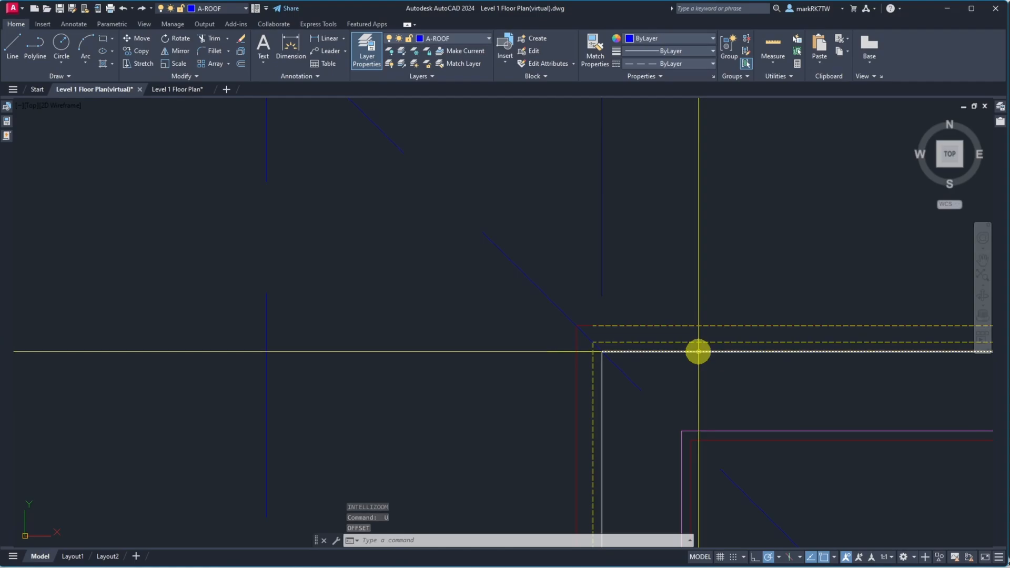
Offset the white top wall line .5 outward, then undo it
{"action": "type", "text": ".5"}
{"action": "key", "text": "Return"}
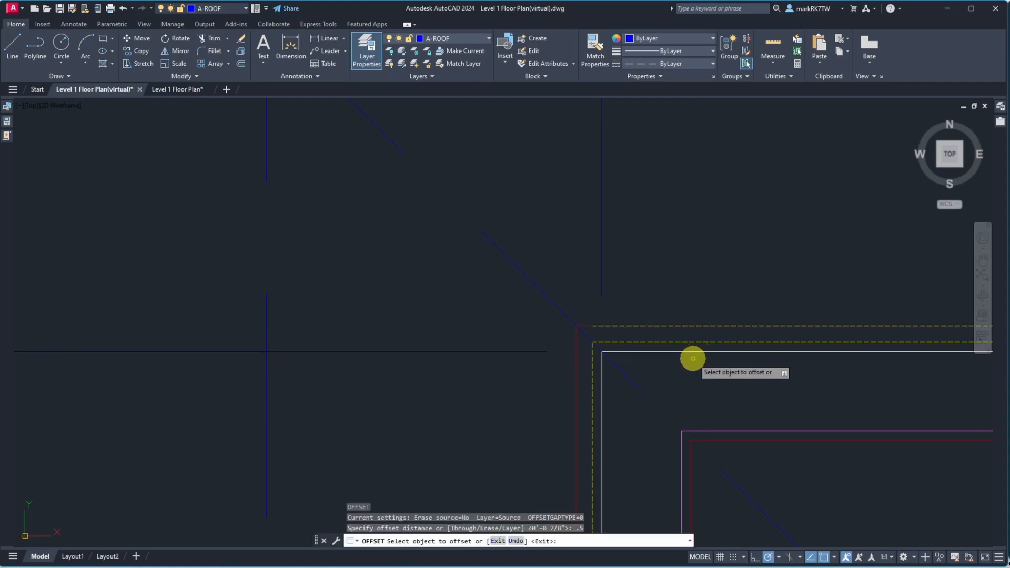
{"action": "left_click", "coordinate": [692, 356]}
{"action": "left_click", "coordinate": [694, 339]}
{"action": "key", "text": "Return"}
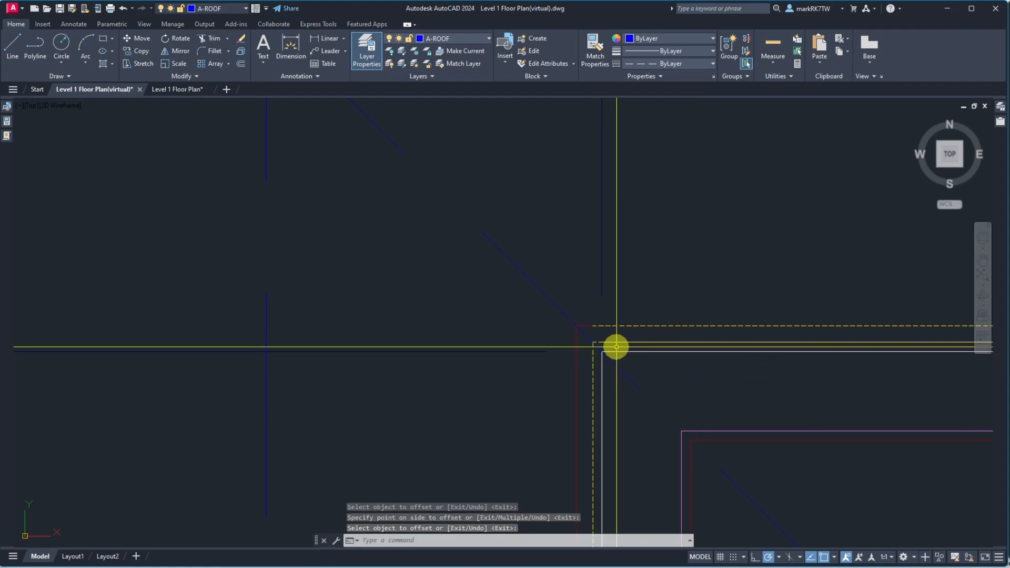
{"action": "scroll", "coordinate": [616, 346], "scroll_direction": "up", "scroll_amount": 5}
{"action": "type", "text": "u"}
{"action": "key", "text": "Return"}
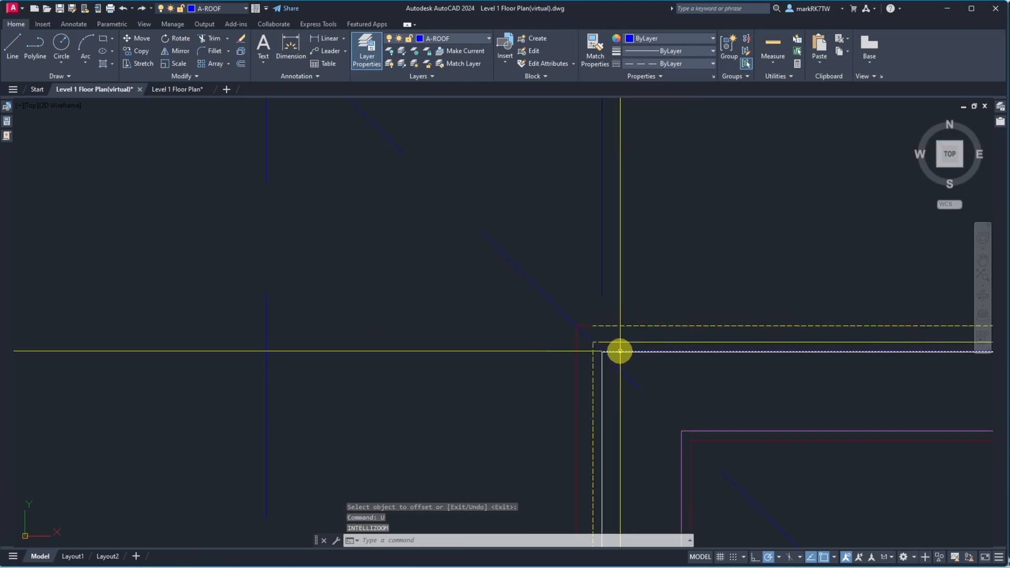
{"action": "type", "text": "u"}
{"action": "key", "text": "Return"}
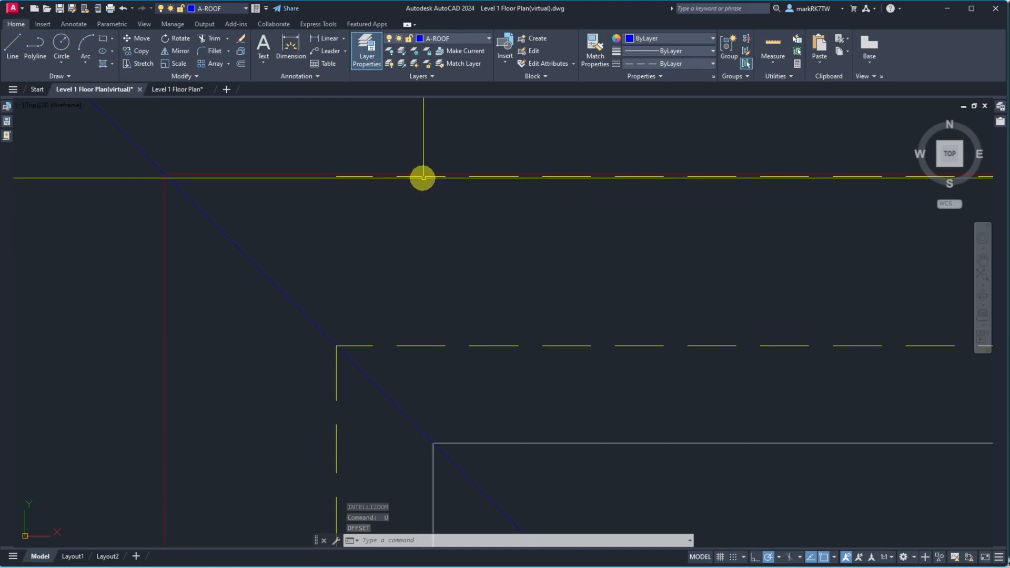
Make A-ROOF the current layer and extend the top roof line to the vertical boundary line at the upper-left corner
{"action": "left_click", "coordinate": [487, 39]}
{"action": "key", "text": "a"}
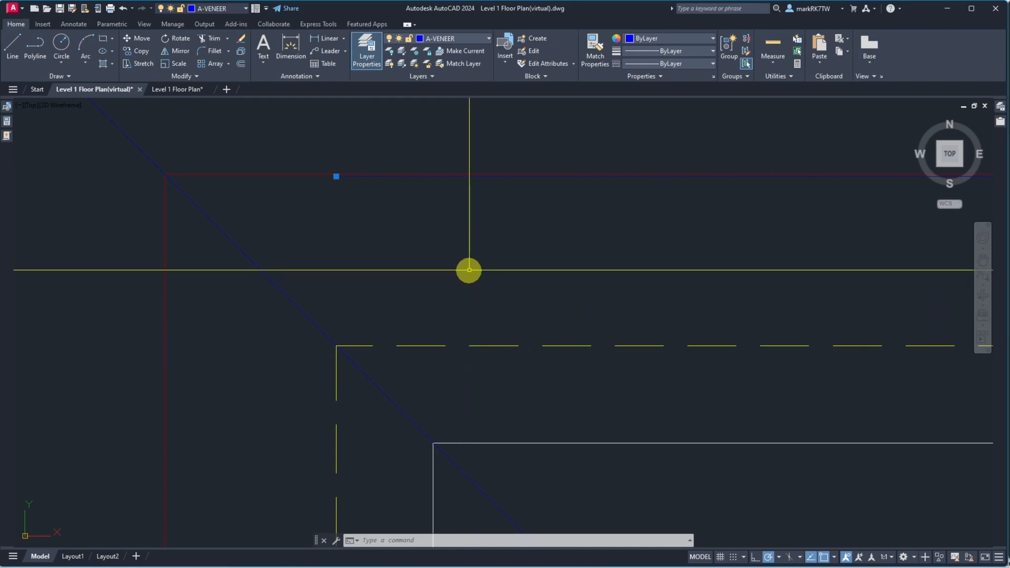
{"action": "key", "text": "Return"}
{"action": "left_click", "coordinate": [341, 262]}
{"action": "left_click", "coordinate": [242, 241]}
{"action": "key", "text": "Return"}
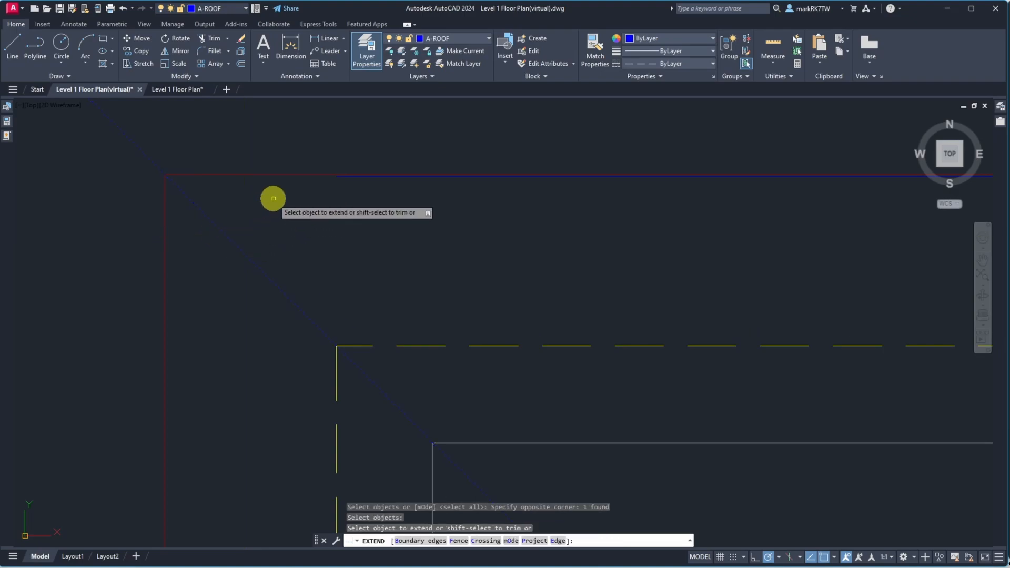
{"action": "left_click", "coordinate": [339, 177]}
{"action": "key", "text": "Return"}
Erase the two overlapping line segments at the upper-left wall corner
{"action": "scroll", "coordinate": [179, 173], "scroll_direction": "up", "scroll_amount": 2}
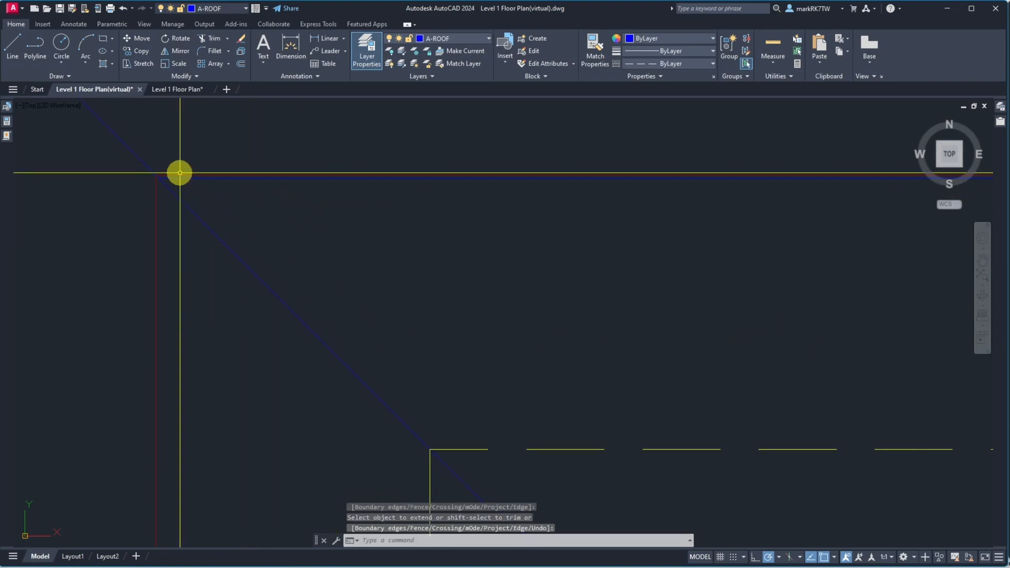
{"action": "type", "text": "e"}
{"action": "key", "text": "Return"}
{"action": "left_click", "coordinate": [181, 155]}
{"action": "left_click", "coordinate": [158, 190]}
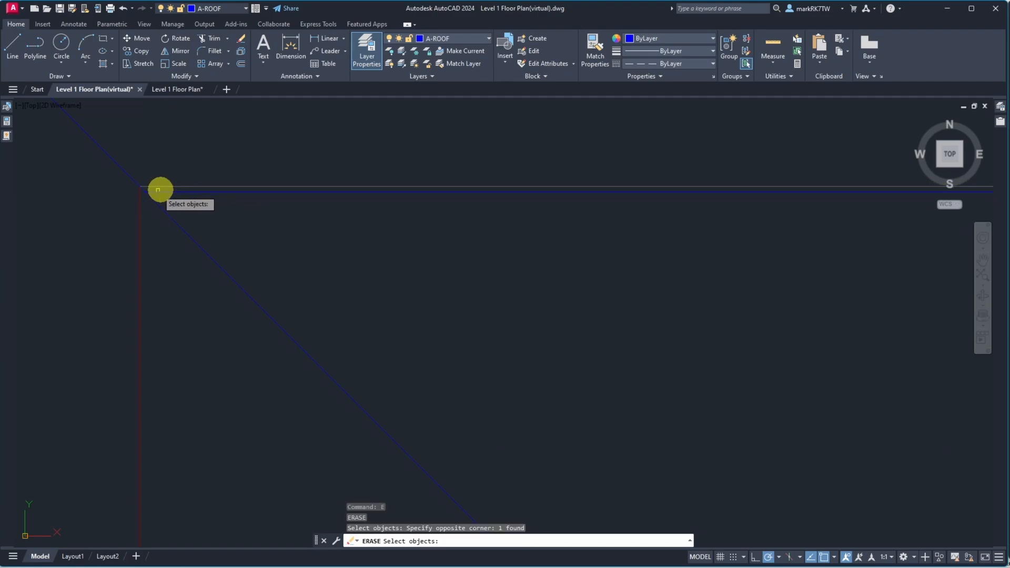
{"action": "left_click", "coordinate": [140, 201]}
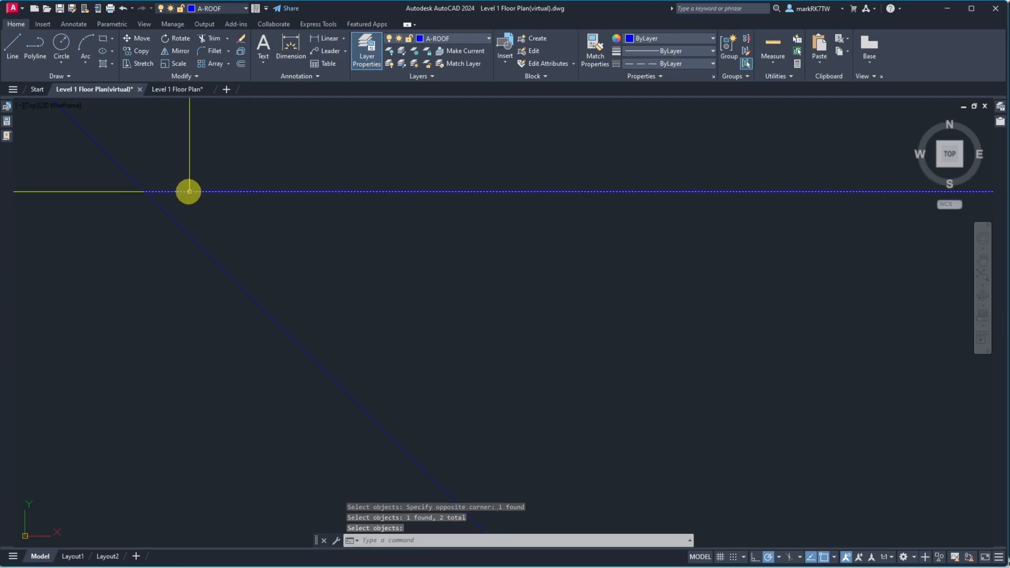
{"action": "key", "text": "Return"}
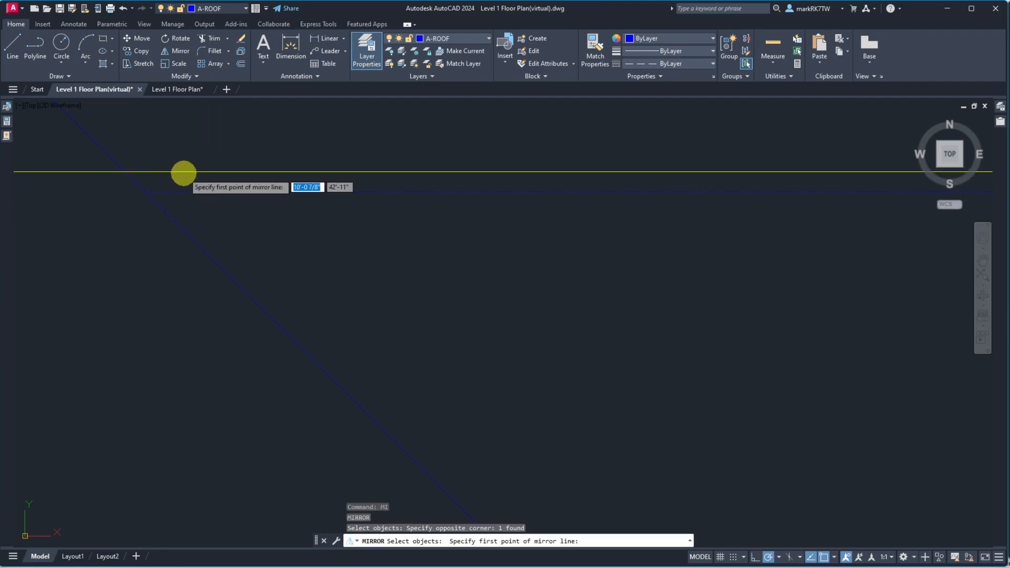
Mirror the selected corner line about a mirror line at the upper-left corner, keeping the source object
{"action": "left_click", "coordinate": [145, 193]}
{"action": "left_click", "coordinate": [118, 166]}
{"action": "key", "text": "Return"}
Survey the floor plan's exterior wall lines around the windows and corners
{"action": "scroll", "coordinate": [182, 133], "scroll_direction": "down", "scroll_amount": 5}
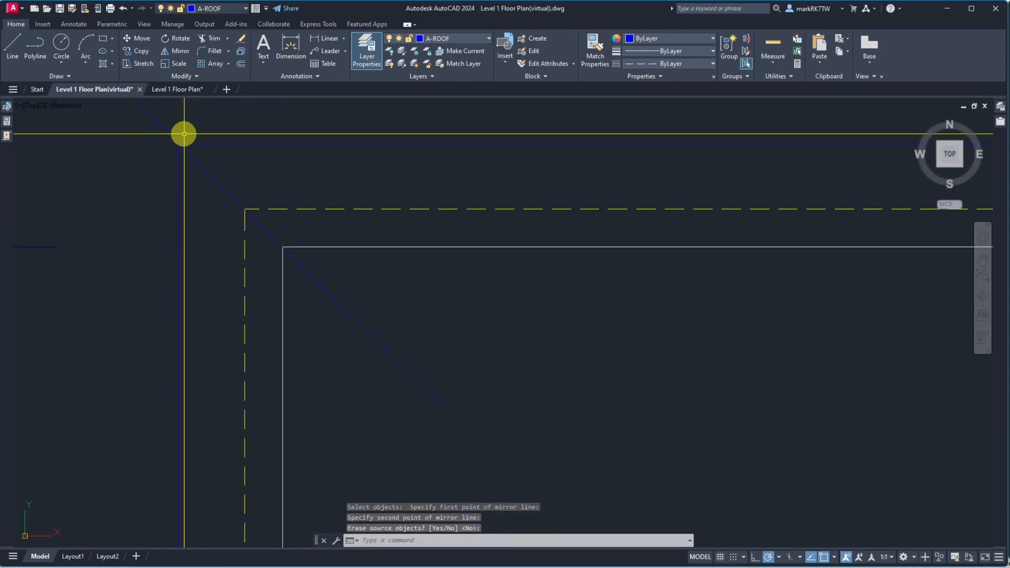
{"action": "scroll", "coordinate": [211, 263], "scroll_direction": "down", "scroll_amount": 4}
{"action": "scroll", "coordinate": [199, 232], "scroll_direction": "up", "scroll_amount": 3}
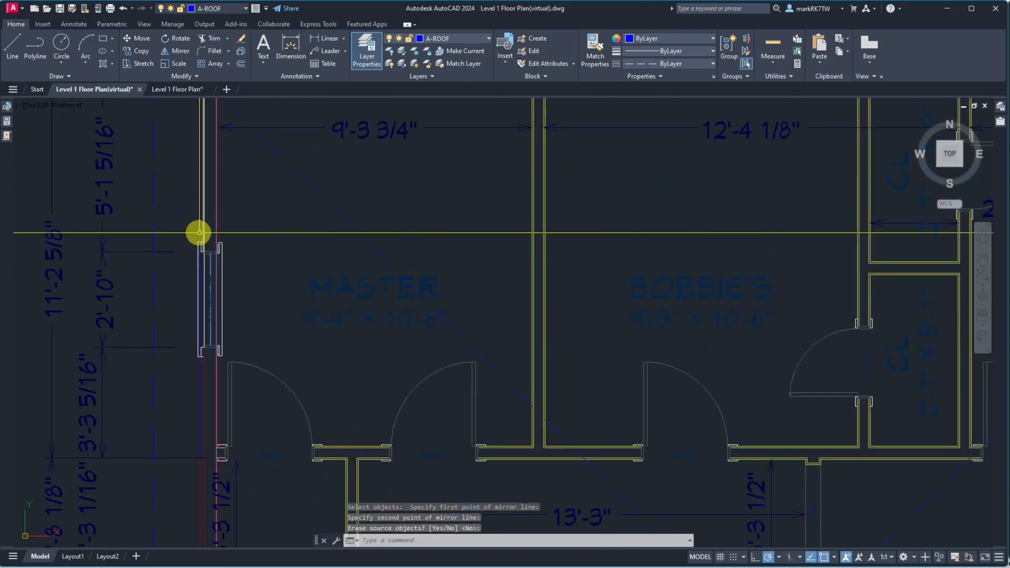
{"action": "scroll", "coordinate": [205, 248], "scroll_direction": "down", "scroll_amount": 5}
{"action": "scroll", "coordinate": [417, 215], "scroll_direction": "up", "scroll_amount": 5}
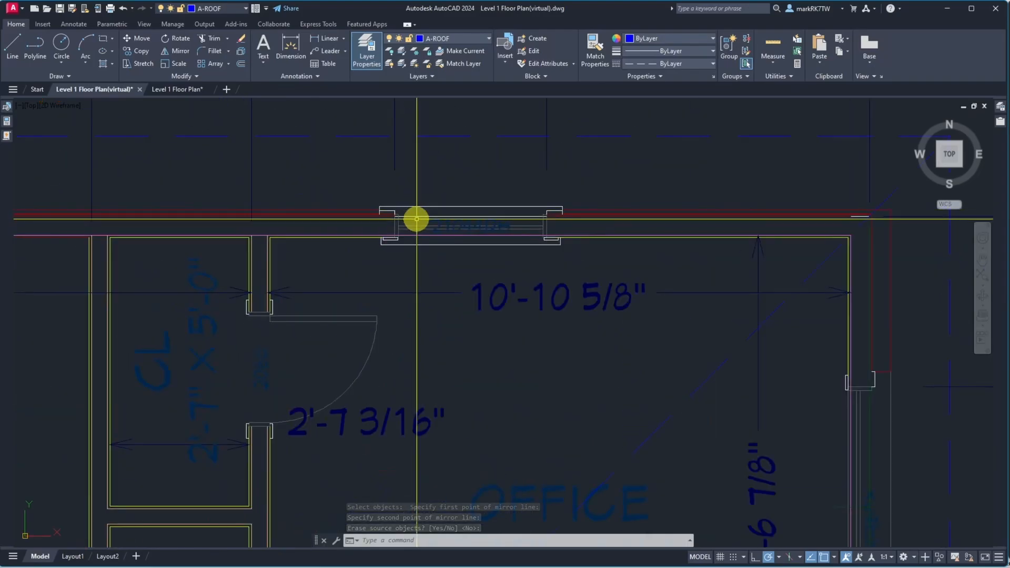
{"action": "scroll", "coordinate": [389, 281], "scroll_direction": "down", "scroll_amount": 5}
{"action": "scroll", "coordinate": [342, 402], "scroll_direction": "down", "scroll_amount": 5}
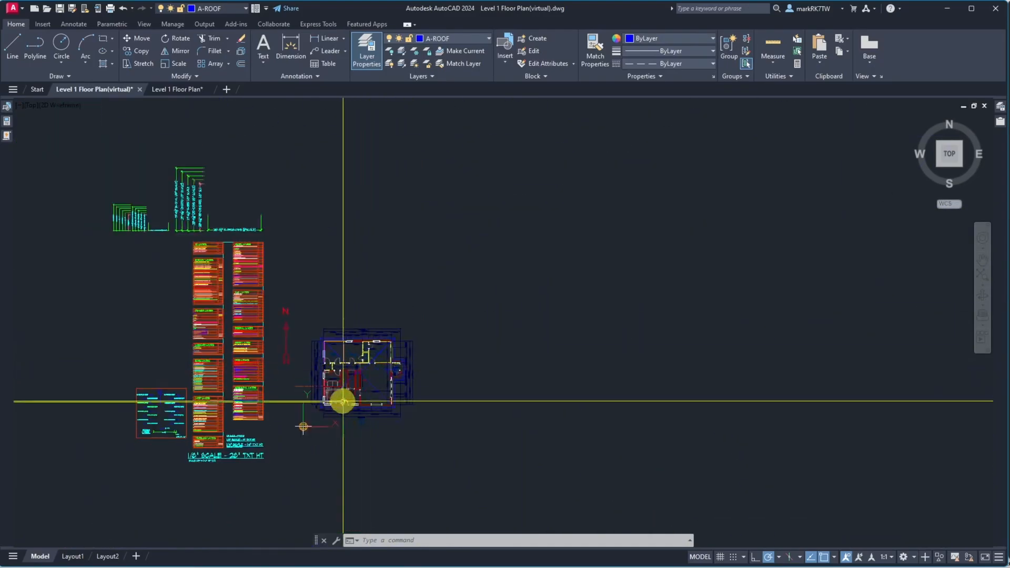
{"action": "scroll", "coordinate": [331, 401], "scroll_direction": "up", "scroll_amount": 9}
{"action": "scroll", "coordinate": [352, 217], "scroll_direction": "up", "scroll_amount": 2}
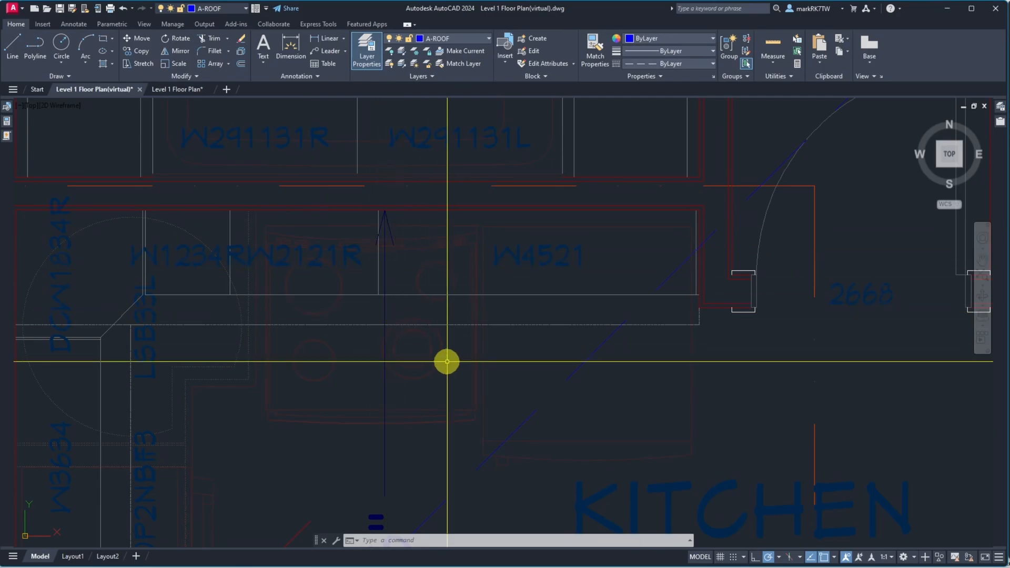
{"action": "scroll", "coordinate": [602, 365], "scroll_direction": "down", "scroll_amount": 5}
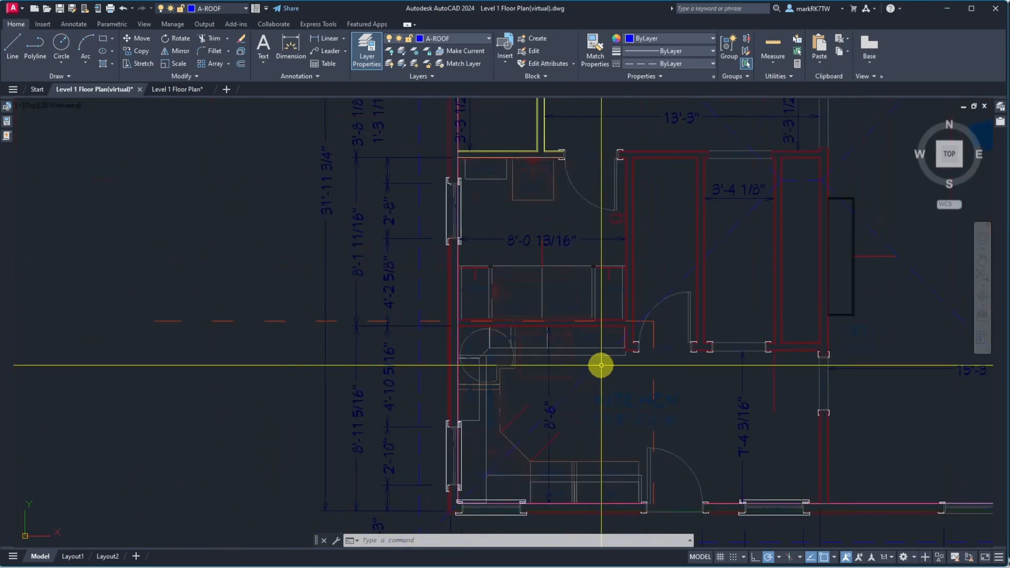
{"action": "scroll", "coordinate": [535, 105], "scroll_direction": "up", "scroll_amount": 5}
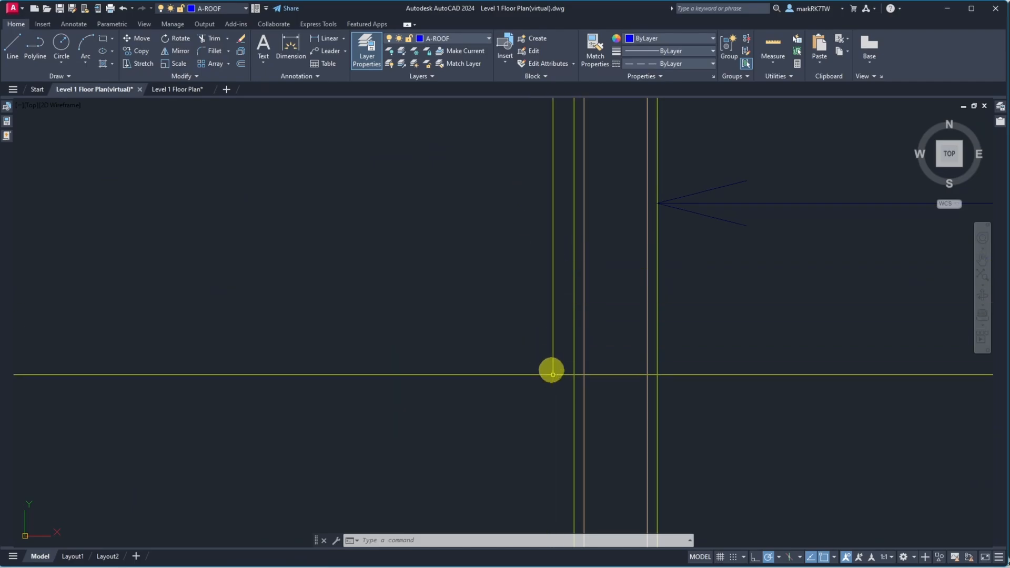
{"action": "scroll", "coordinate": [547, 342], "scroll_direction": "down", "scroll_amount": 3}
{"action": "scroll", "coordinate": [541, 308], "scroll_direction": "up", "scroll_amount": 3}
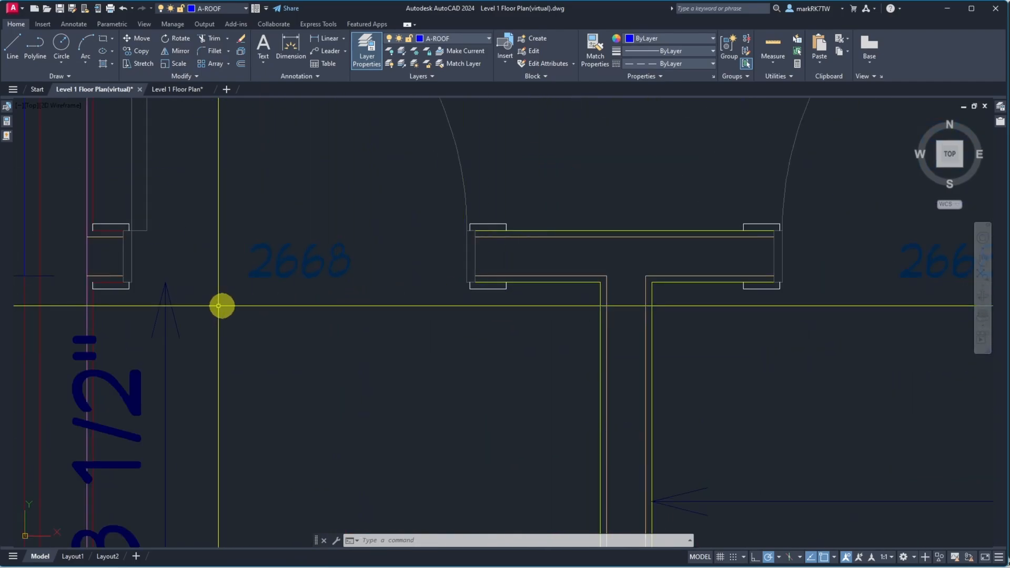
{"action": "scroll", "coordinate": [223, 209], "scroll_direction": "up", "scroll_amount": 5}
{"action": "scroll", "coordinate": [496, 237], "scroll_direction": "down", "scroll_amount": 3}
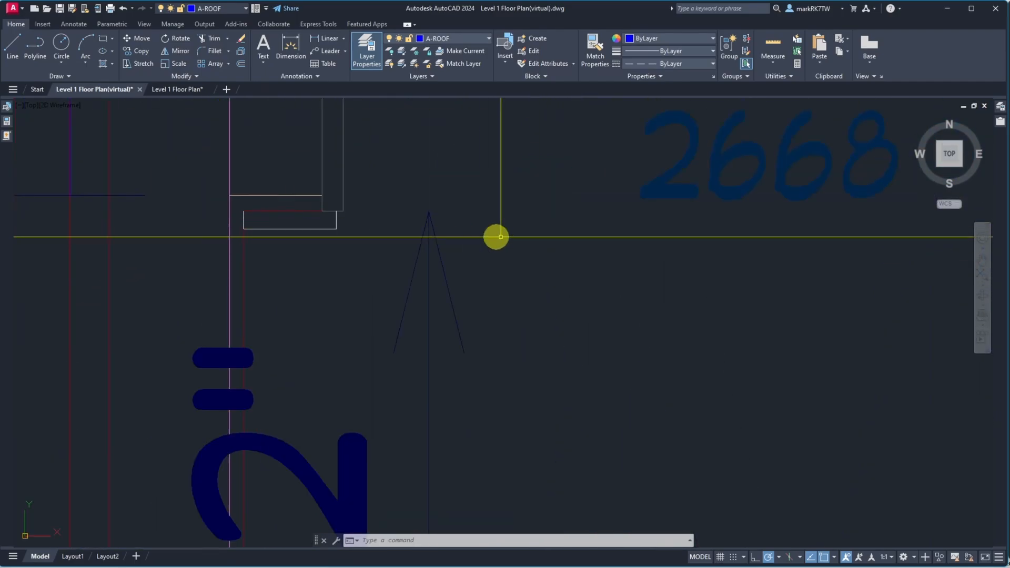
{"action": "scroll", "coordinate": [496, 237], "scroll_direction": "down", "scroll_amount": 3}
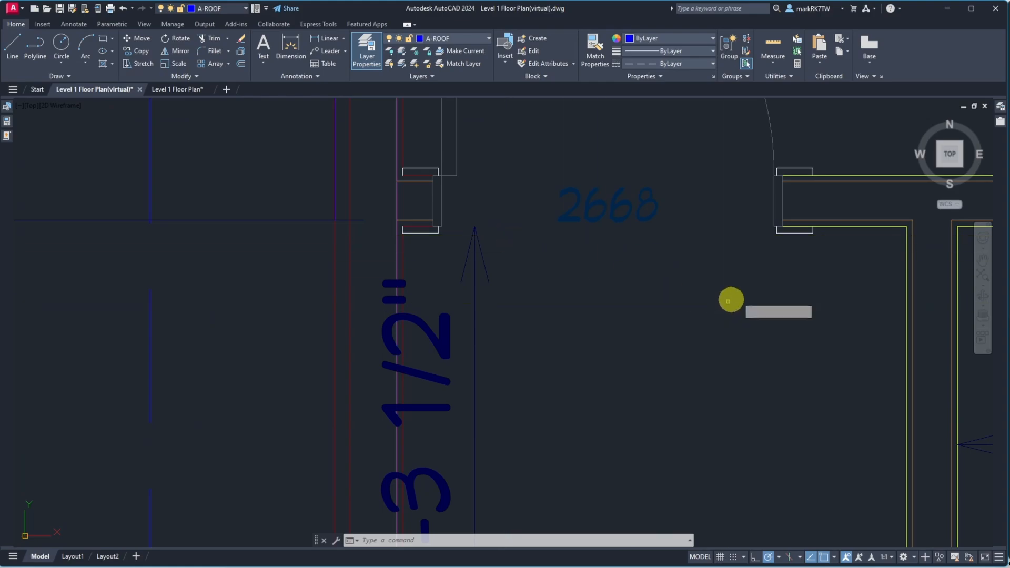
Match the yellow wall line's properties onto the white wall lines beside the left window opening
{"action": "key", "text": "space"}
{"action": "left_click", "coordinate": [883, 226]}
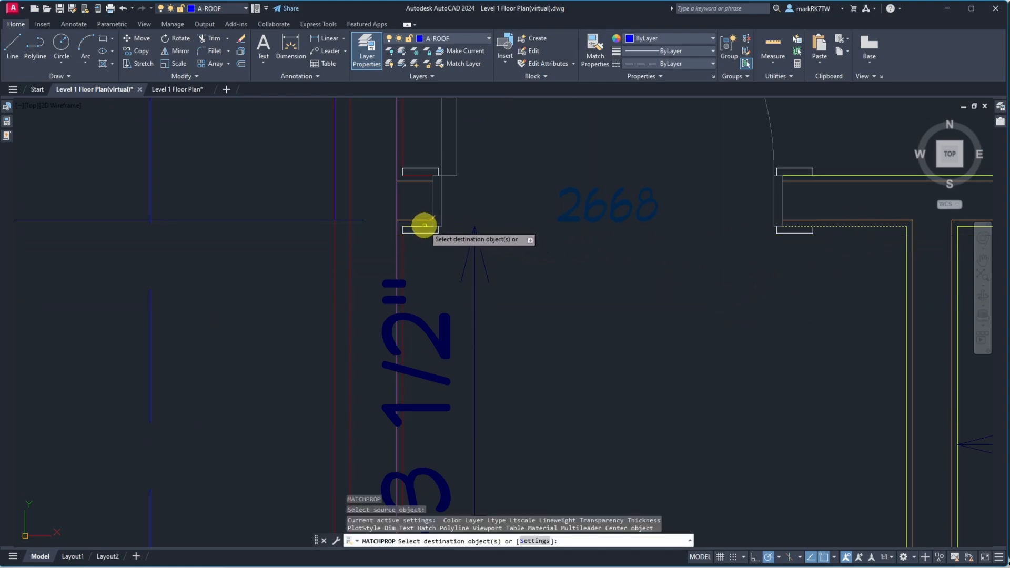
{"action": "left_click", "coordinate": [400, 244]}
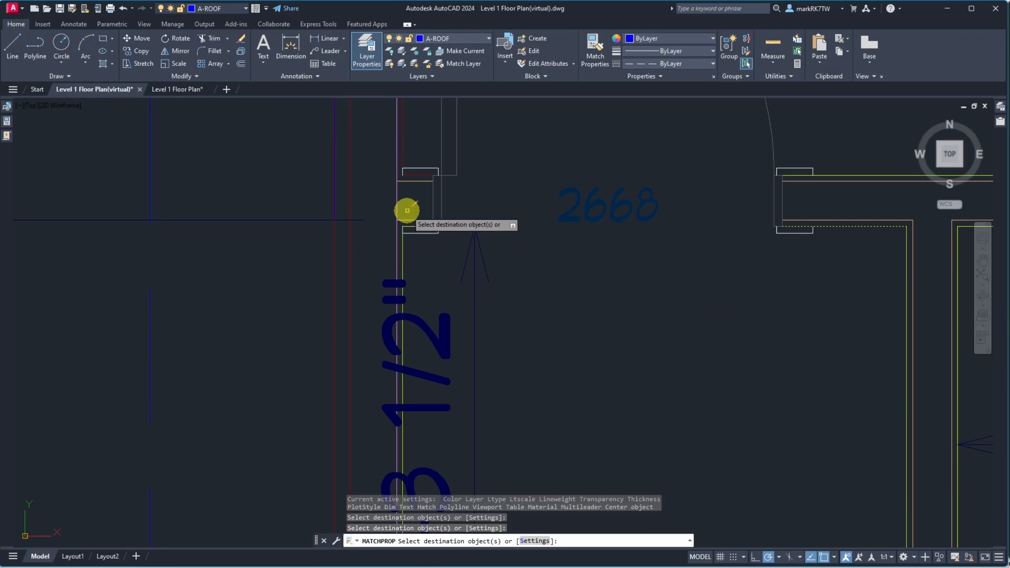
{"action": "left_click", "coordinate": [417, 175]}
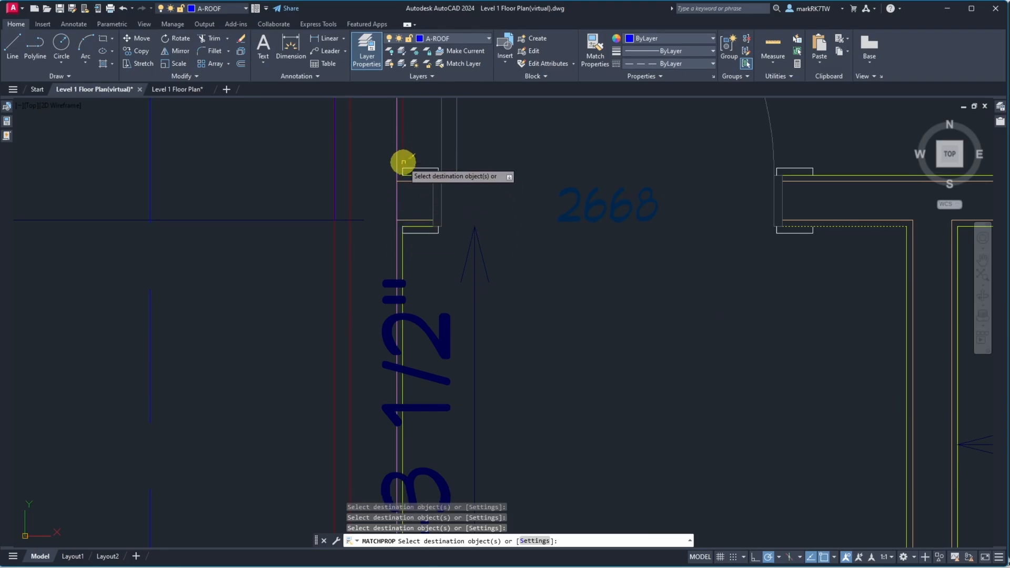
Apply the matched wall properties to the white inner wall lines at the upper-left corner, then exit Match Properties
{"action": "scroll", "coordinate": [420, 210], "scroll_direction": "down", "scroll_amount": 8}
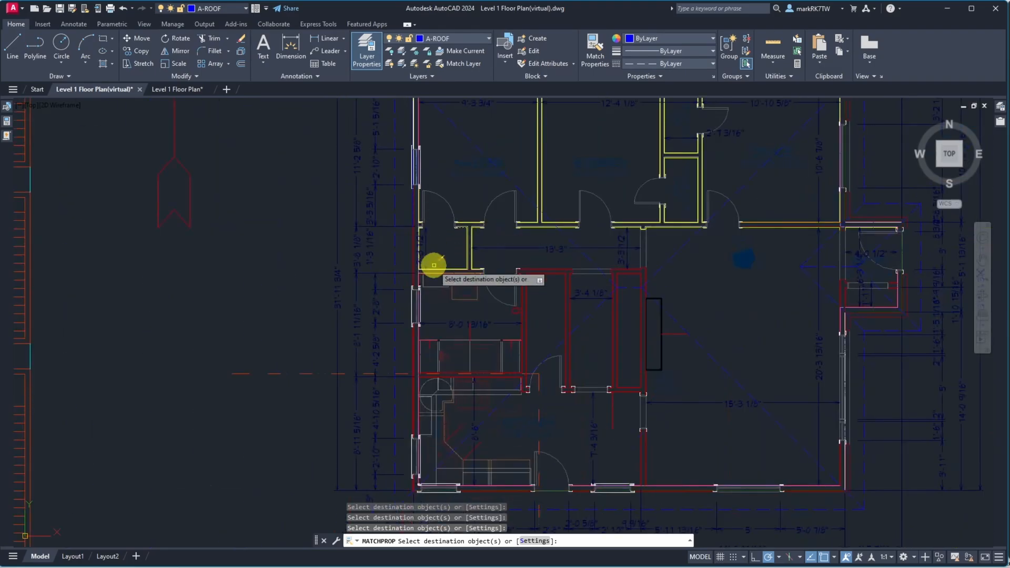
{"action": "scroll", "coordinate": [435, 196], "scroll_direction": "up", "scroll_amount": 10}
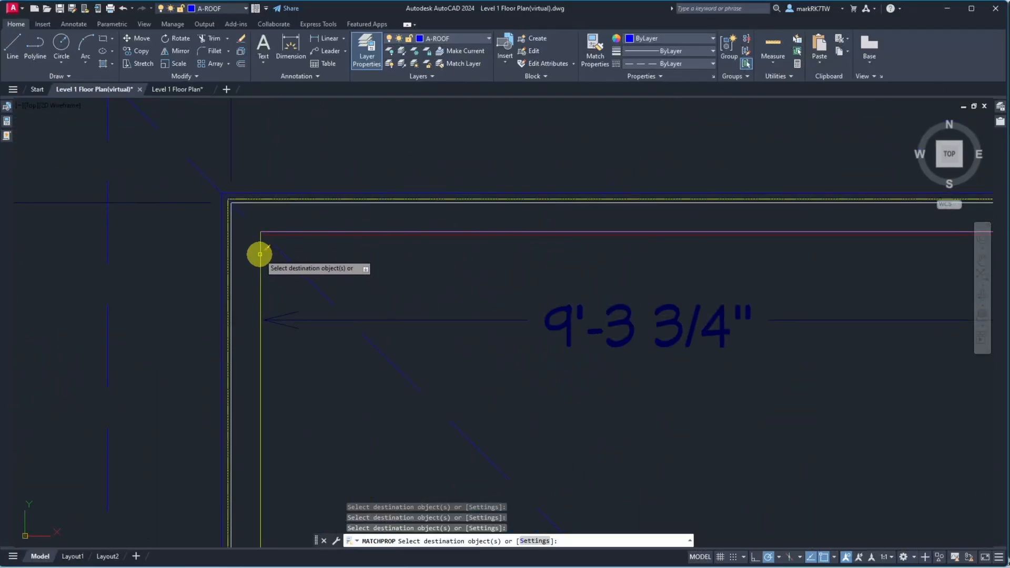
{"action": "left_click", "coordinate": [282, 236]}
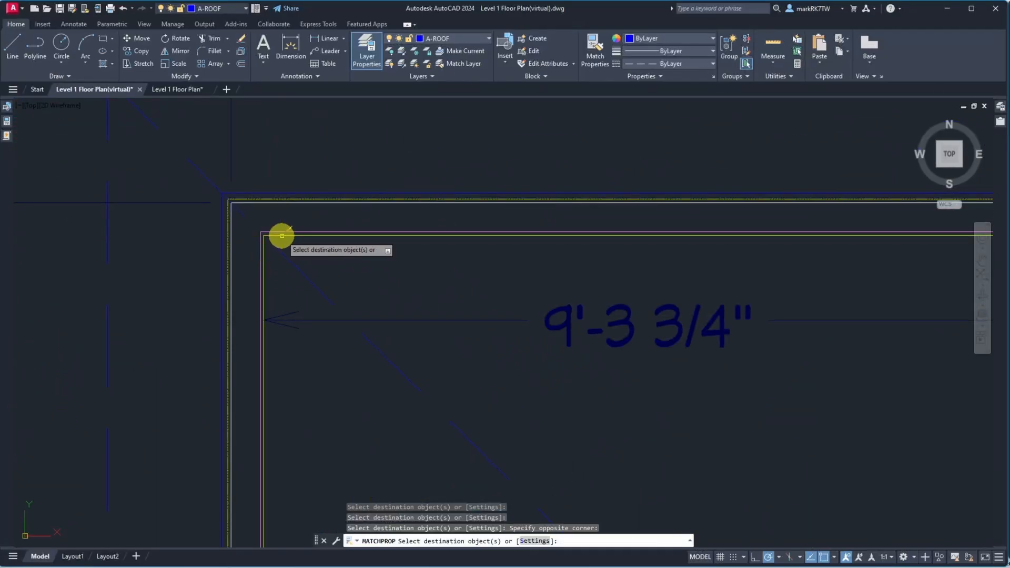
{"action": "scroll", "coordinate": [282, 238], "scroll_direction": "down", "scroll_amount": 6}
{"action": "scroll", "coordinate": [293, 259], "scroll_direction": "up", "scroll_amount": 9}
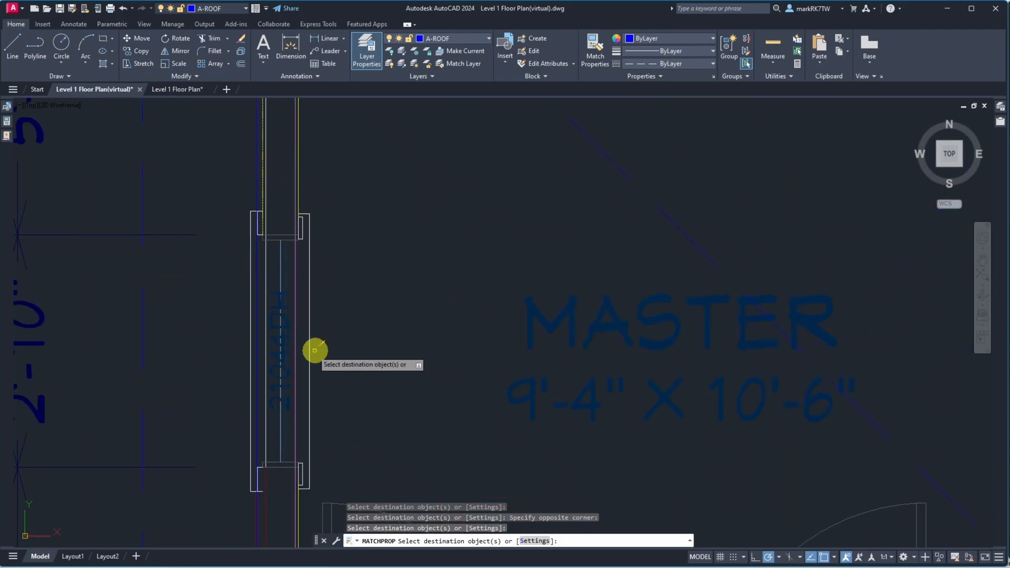
{"action": "scroll", "coordinate": [260, 299], "scroll_direction": "down", "scroll_amount": 5}
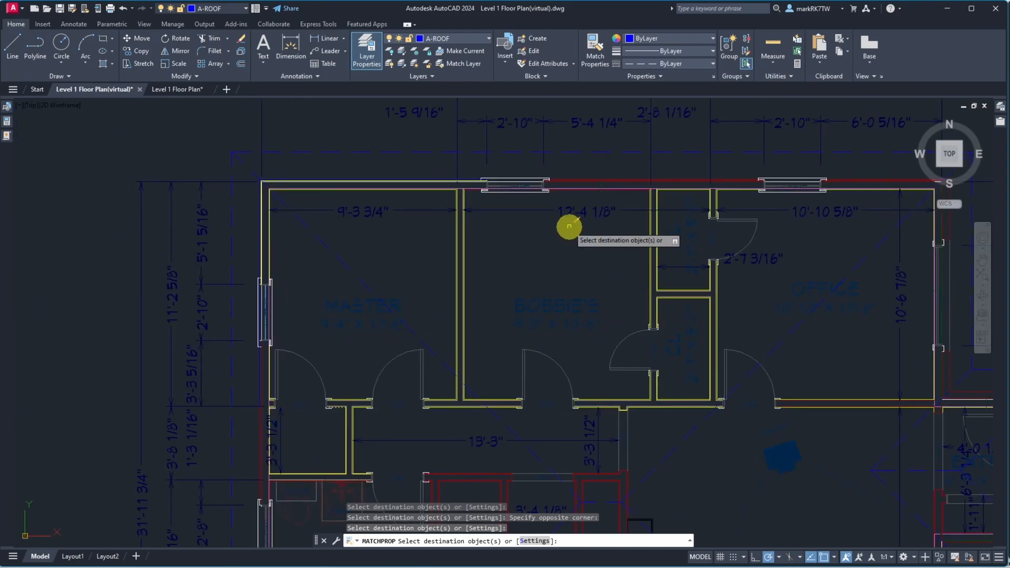
{"action": "scroll", "coordinate": [483, 193], "scroll_direction": "up", "scroll_amount": 5}
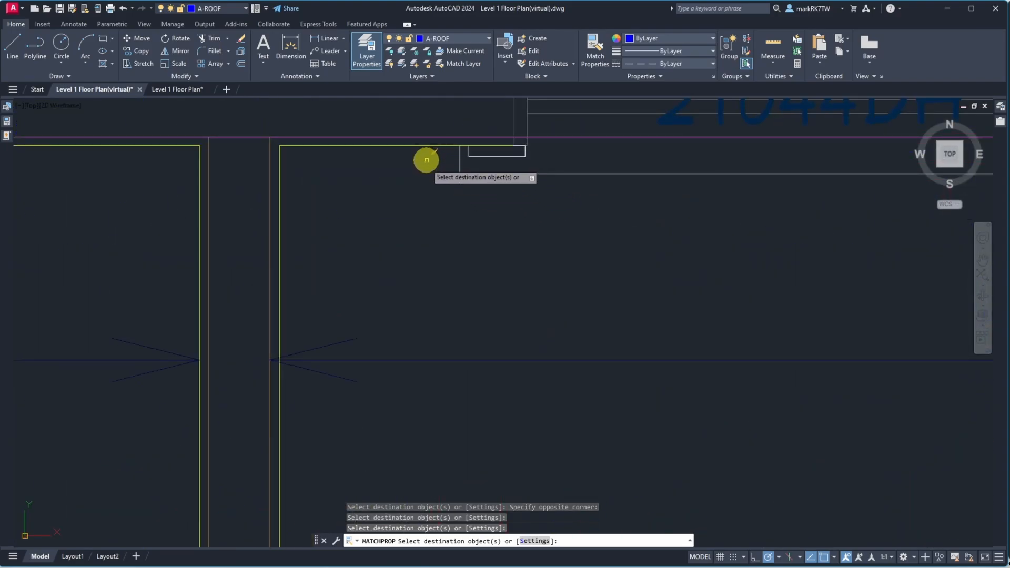
{"action": "scroll", "coordinate": [415, 192], "scroll_direction": "down", "scroll_amount": 3}
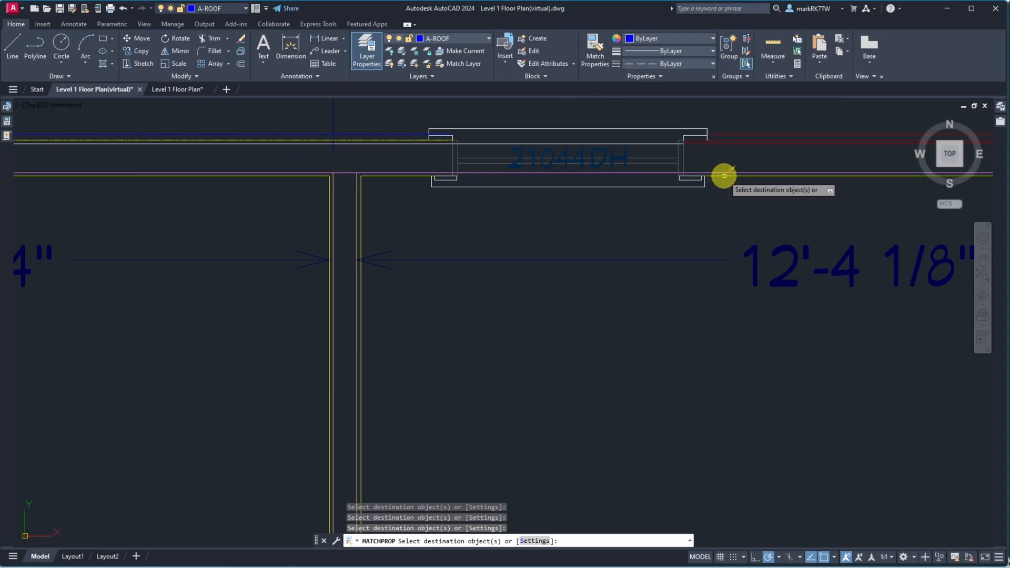
{"action": "scroll", "coordinate": [561, 213], "scroll_direction": "down", "scroll_amount": 4}
{"action": "scroll", "coordinate": [818, 237], "scroll_direction": "down", "scroll_amount": 5}
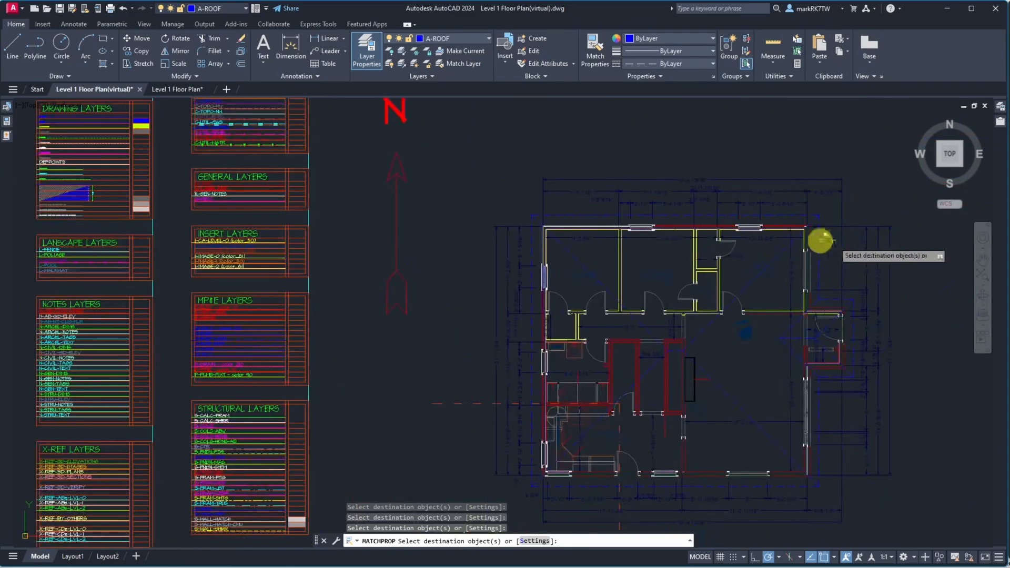
{"action": "scroll", "coordinate": [789, 235], "scroll_direction": "up", "scroll_amount": 8}
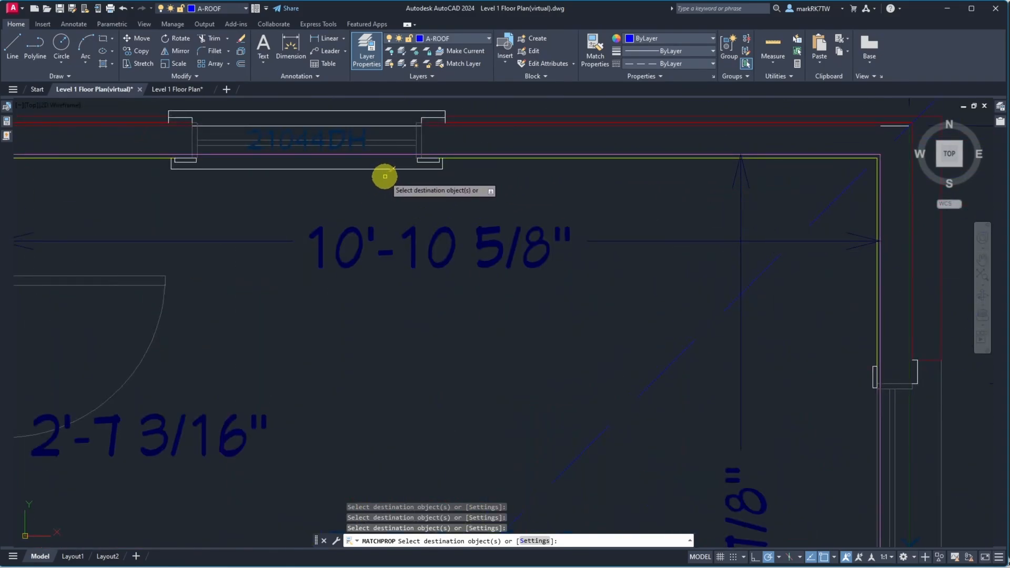
{"action": "scroll", "coordinate": [385, 176], "scroll_direction": "down", "scroll_amount": 4}
{"action": "scroll", "coordinate": [550, 323], "scroll_direction": "down", "scroll_amount": 5}
{"action": "scroll", "coordinate": [553, 428], "scroll_direction": "up", "scroll_amount": 8}
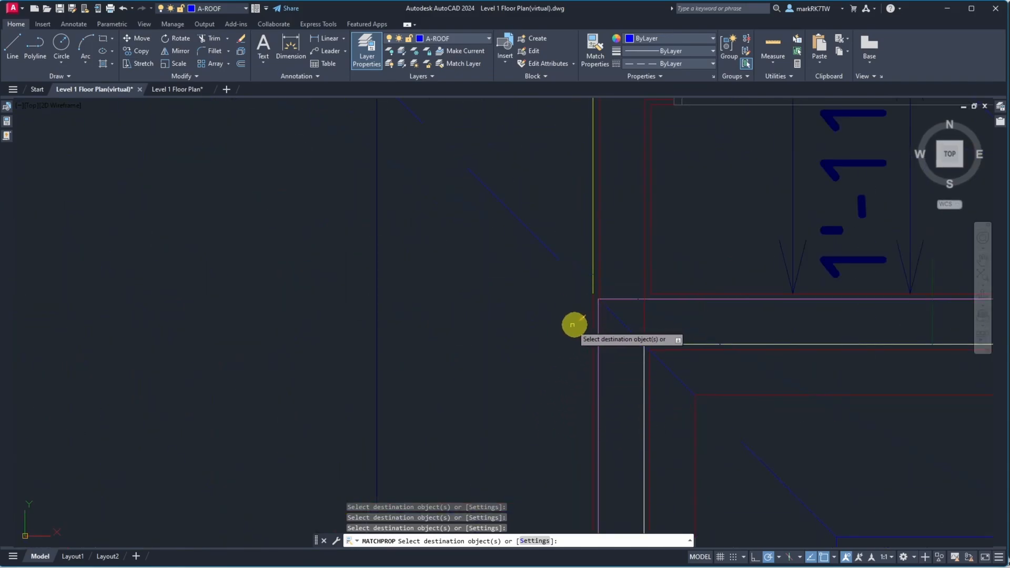
{"action": "key", "text": "Escape"}
Erase a vertical wall line at the upper-right corner of the plan
{"action": "type", "text": "e"}
{"action": "key", "text": "Return"}
{"action": "left_click", "coordinate": [592, 353]}
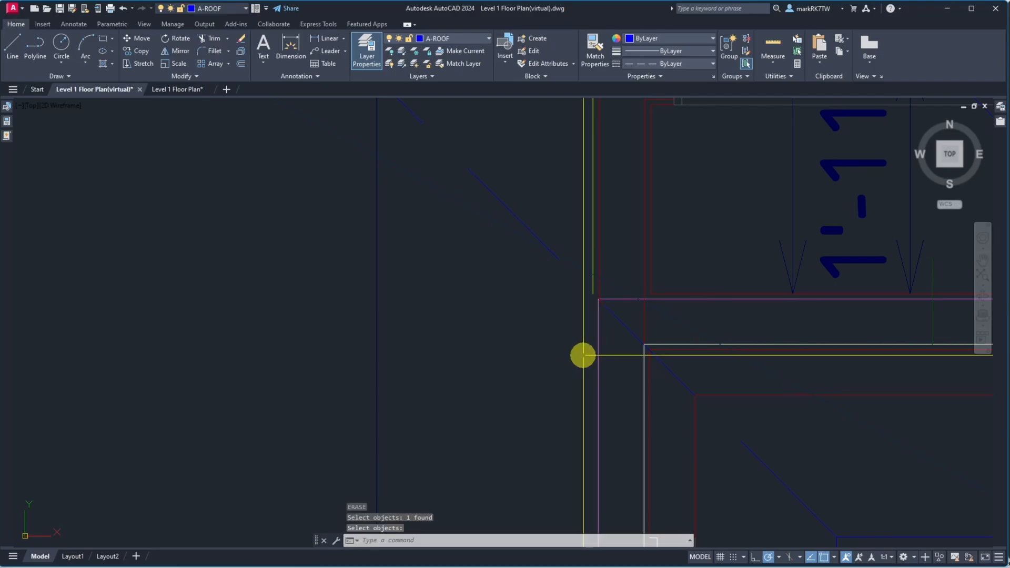
{"action": "scroll", "coordinate": [537, 315], "scroll_direction": "down", "scroll_amount": 8}
{"action": "scroll", "coordinate": [531, 319], "scroll_direction": "up", "scroll_amount": 8}
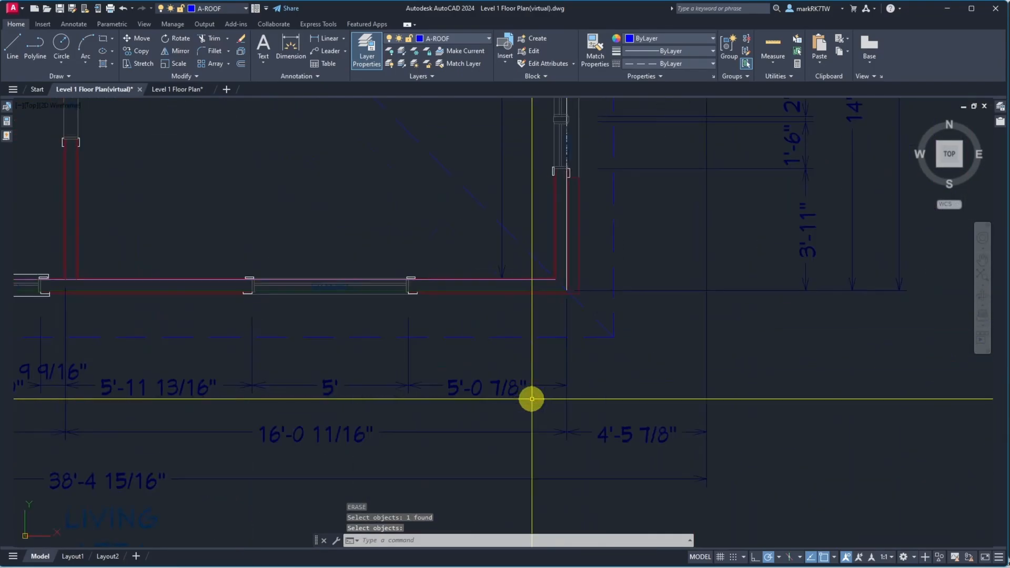
{"action": "scroll", "coordinate": [525, 284], "scroll_direction": "up", "scroll_amount": 3}
{"action": "key", "text": "Return"}
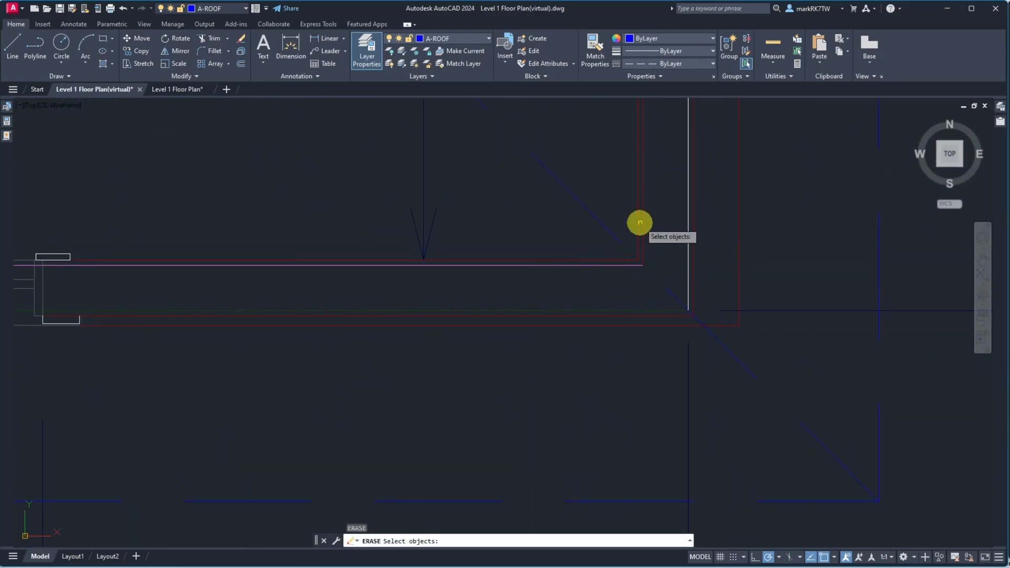
{"action": "key", "text": "Escape"}
{"action": "key", "text": "Escape"}
Stretch the yellow vertical wall line beside the entry down so it ends perpendicular on the wall line below
{"action": "scroll", "coordinate": [597, 331], "scroll_direction": "down", "scroll_amount": 8}
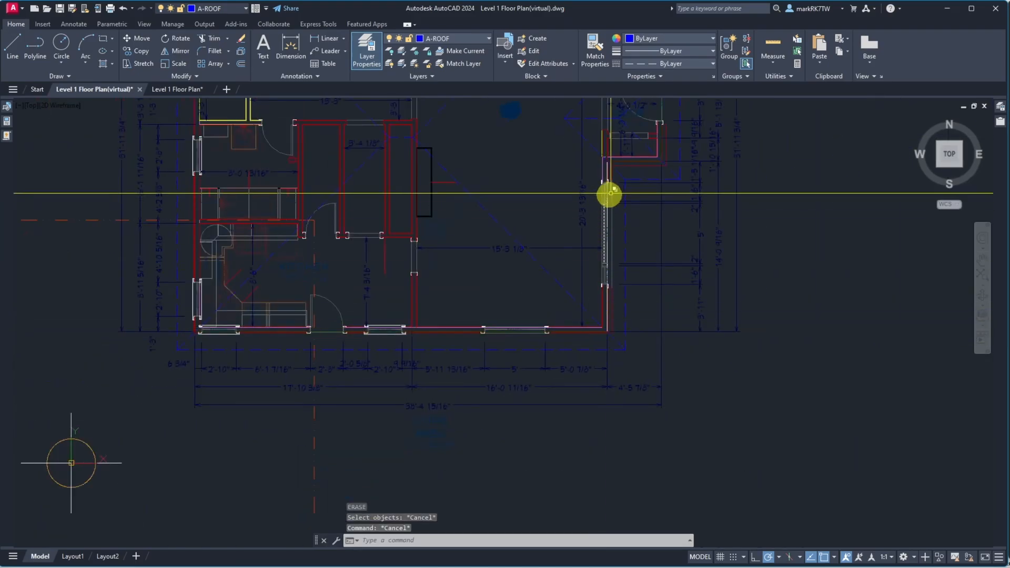
{"action": "scroll", "coordinate": [607, 176], "scroll_direction": "up", "scroll_amount": 8}
{"action": "scroll", "coordinate": [606, 175], "scroll_direction": "up", "scroll_amount": 1}
{"action": "scroll", "coordinate": [589, 169], "scroll_direction": "down", "scroll_amount": 3}
{"action": "scroll", "coordinate": [582, 109], "scroll_direction": "up", "scroll_amount": 5}
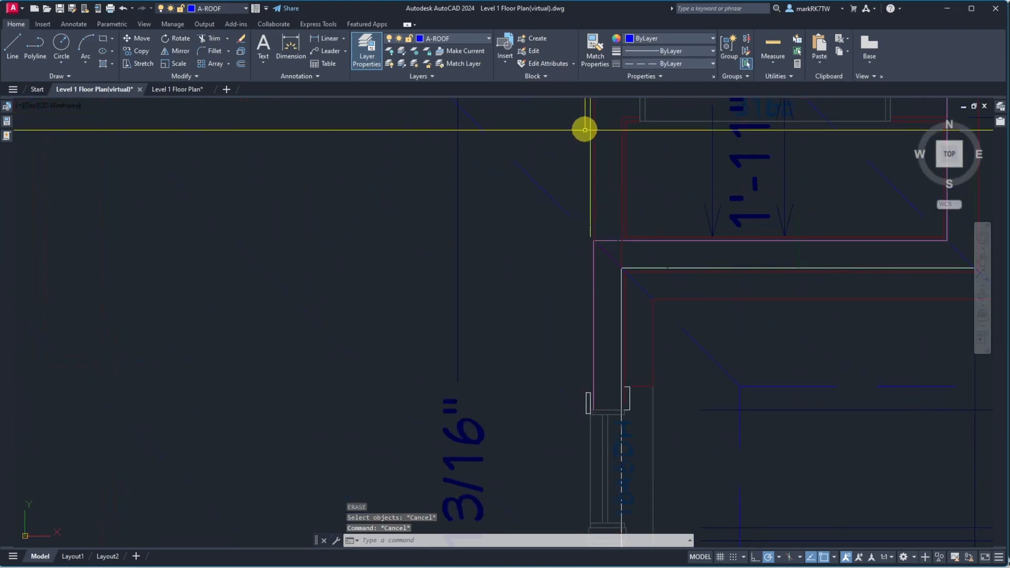
{"action": "left_click", "coordinate": [589, 186]}
{"action": "left_click", "coordinate": [591, 237]}
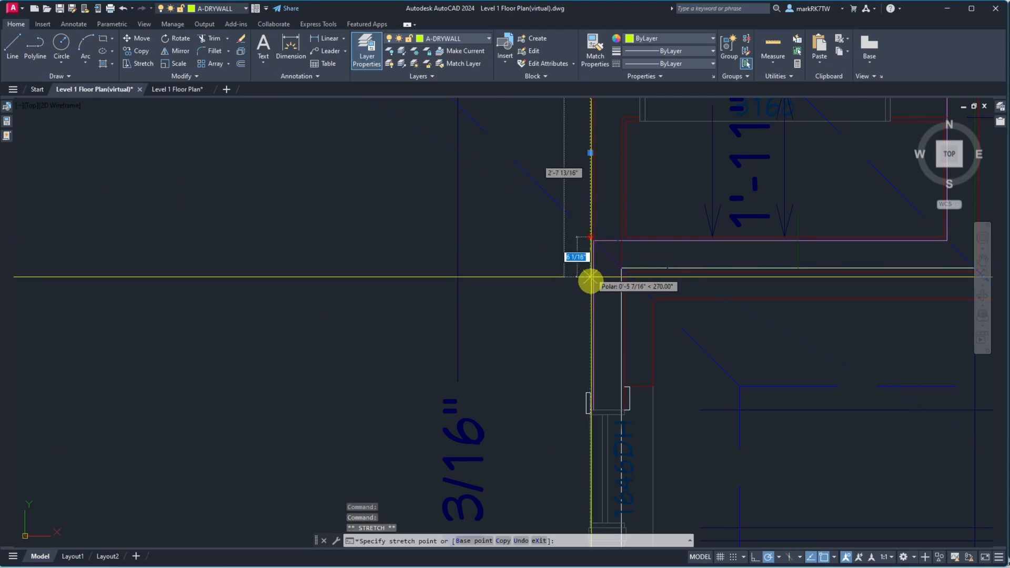
{"action": "scroll", "coordinate": [590, 392], "scroll_direction": "up", "scroll_amount": 5}
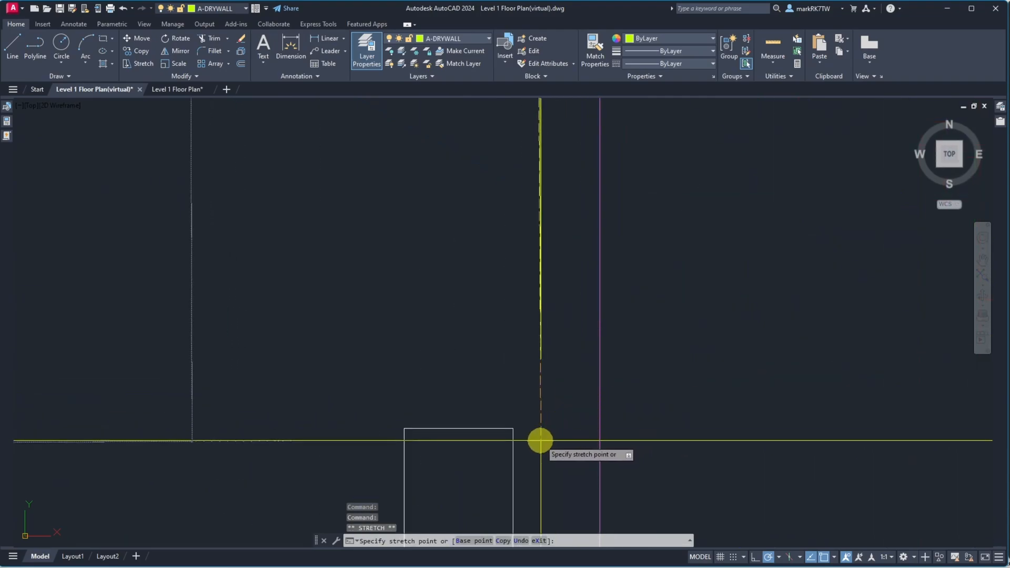
{"action": "scroll", "coordinate": [528, 425], "scroll_direction": "down", "scroll_amount": 5}
{"action": "scroll", "coordinate": [526, 420], "scroll_direction": "up", "scroll_amount": 3}
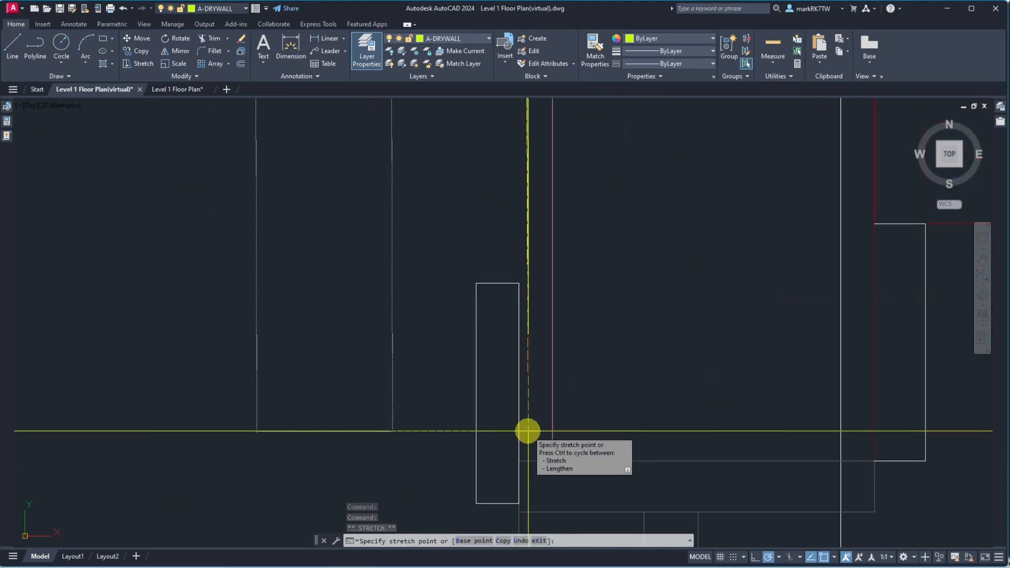
{"action": "left_click", "coordinate": [525, 462]}
{"action": "key", "text": "Delete"}
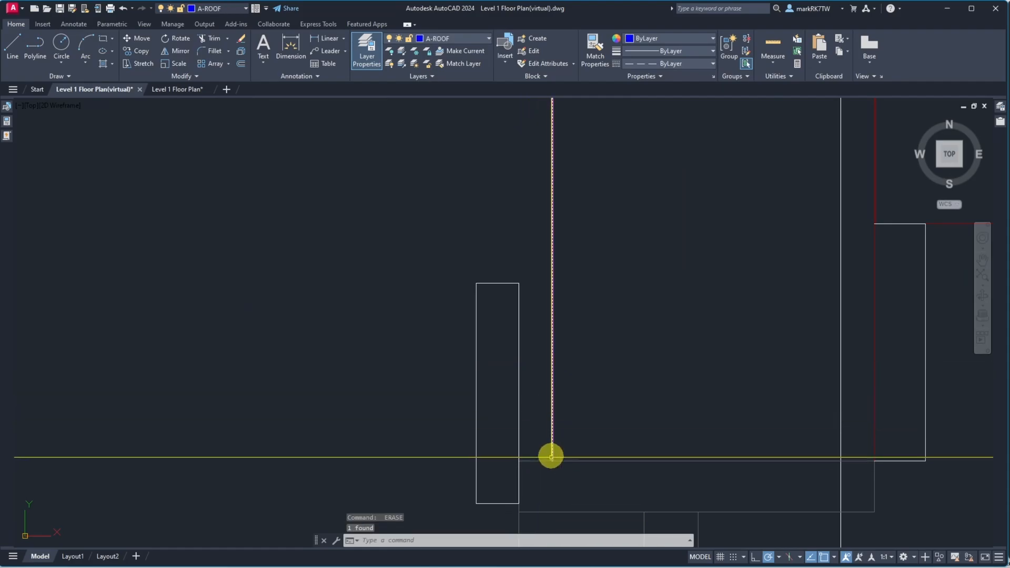
{"action": "scroll", "coordinate": [573, 347], "scroll_direction": "down", "scroll_amount": 5}
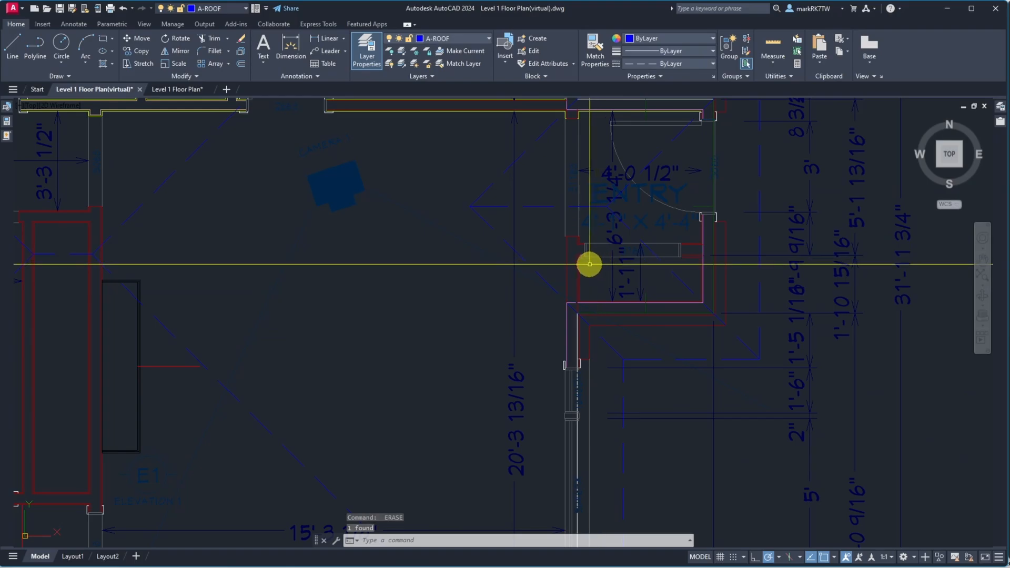
{"action": "type", "text": "u"}
{"action": "key", "text": "Return"}
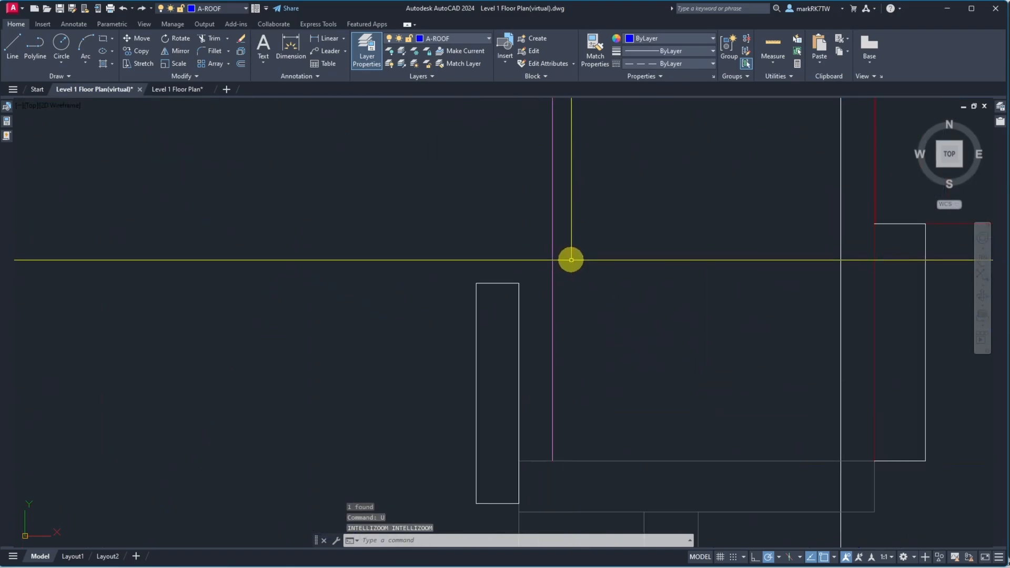
{"action": "left_click", "coordinate": [524, 263]}
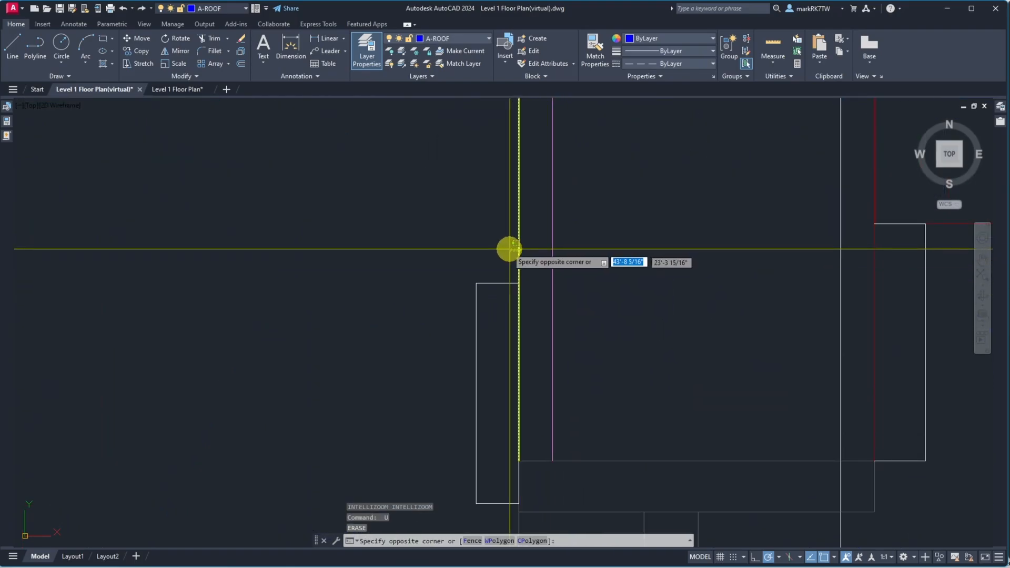
{"action": "left_click", "coordinate": [508, 250]}
{"action": "key", "text": "Escape"}
Survey the exterior wall lines around the entry, the lower corners and the bottom window
{"action": "scroll", "coordinate": [508, 260], "scroll_direction": "down", "scroll_amount": 5}
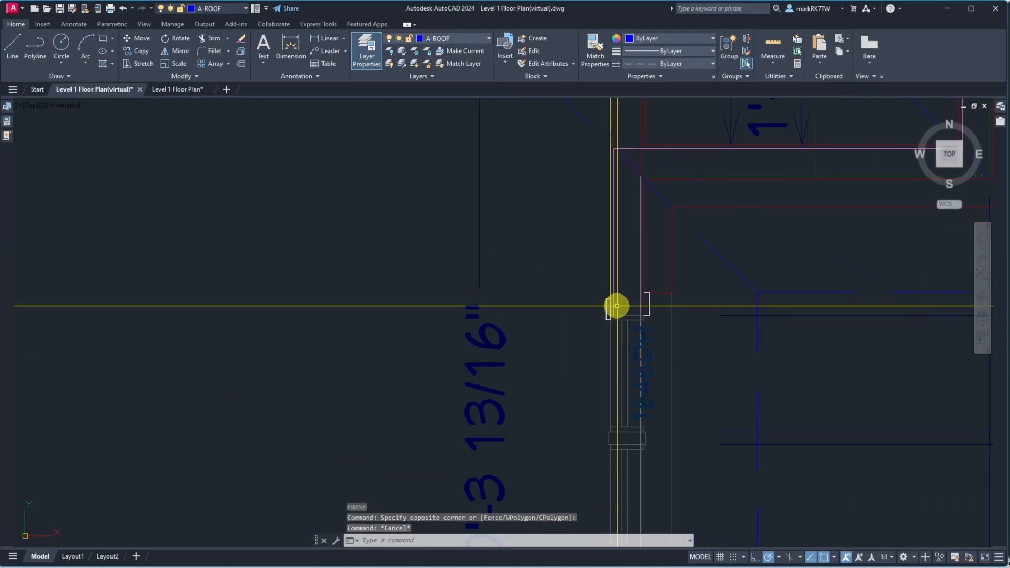
{"action": "scroll", "coordinate": [619, 325], "scroll_direction": "up", "scroll_amount": 2}
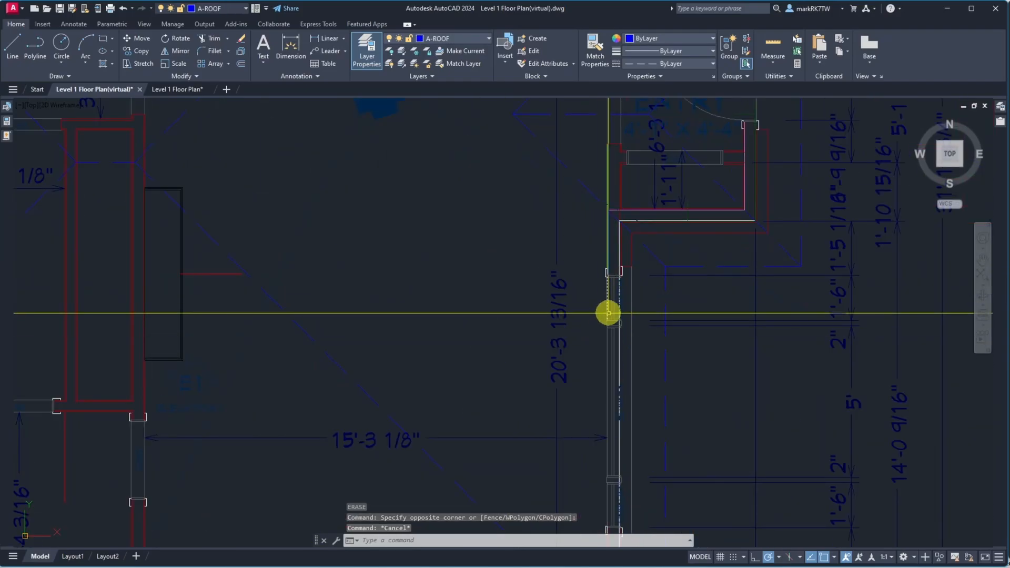
{"action": "scroll", "coordinate": [608, 313], "scroll_direction": "down", "scroll_amount": 3}
{"action": "scroll", "coordinate": [613, 439], "scroll_direction": "up", "scroll_amount": 4}
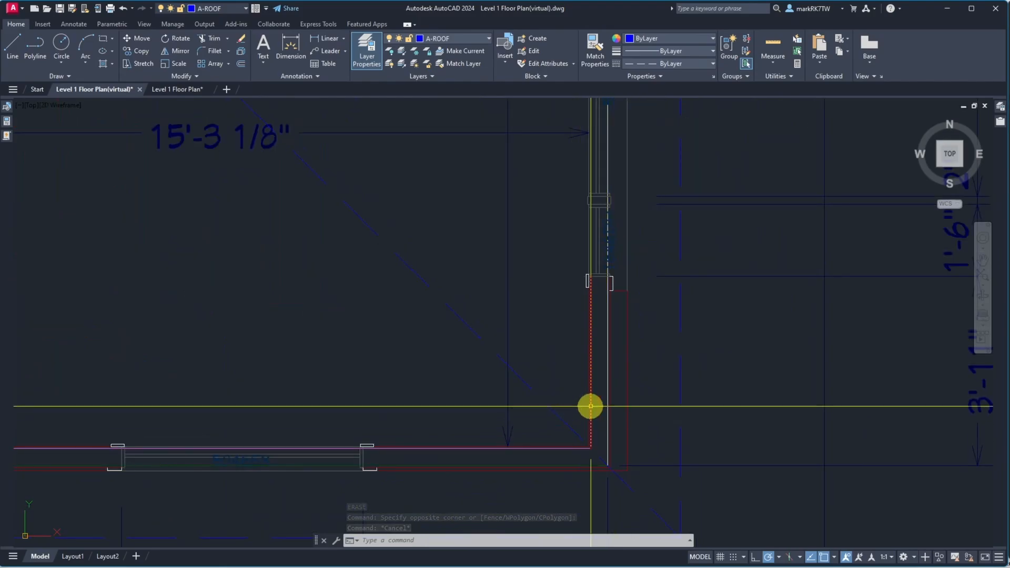
{"action": "scroll", "coordinate": [605, 390], "scroll_direction": "down", "scroll_amount": 3}
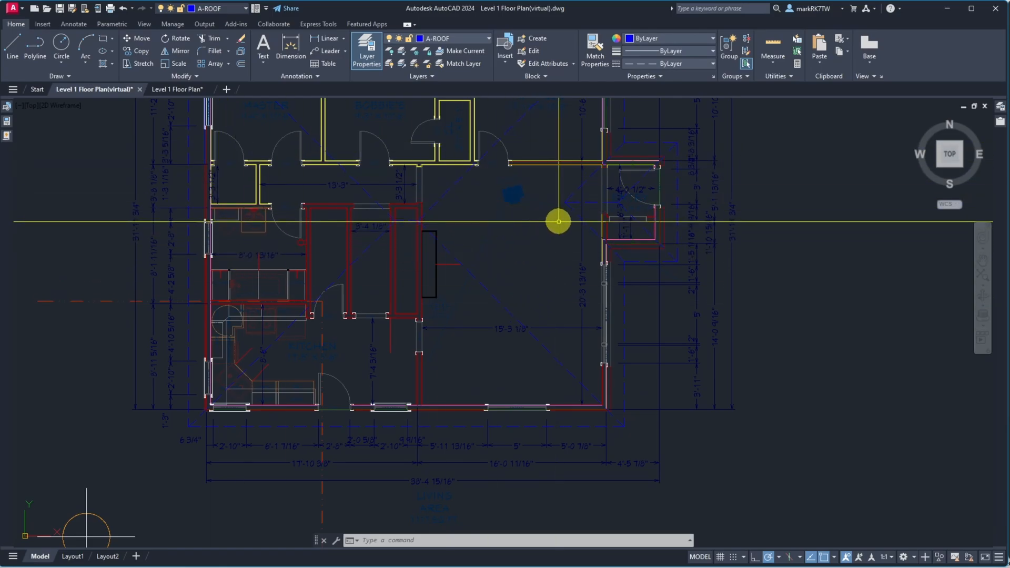
{"action": "scroll", "coordinate": [664, 144], "scroll_direction": "up", "scroll_amount": 5}
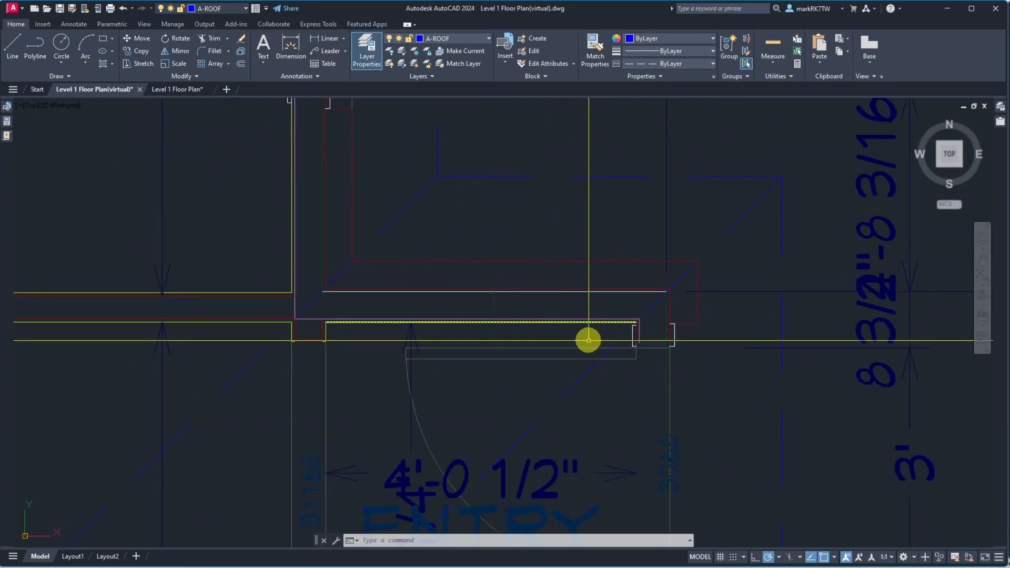
{"action": "scroll", "coordinate": [651, 347], "scroll_direction": "down", "scroll_amount": 8}
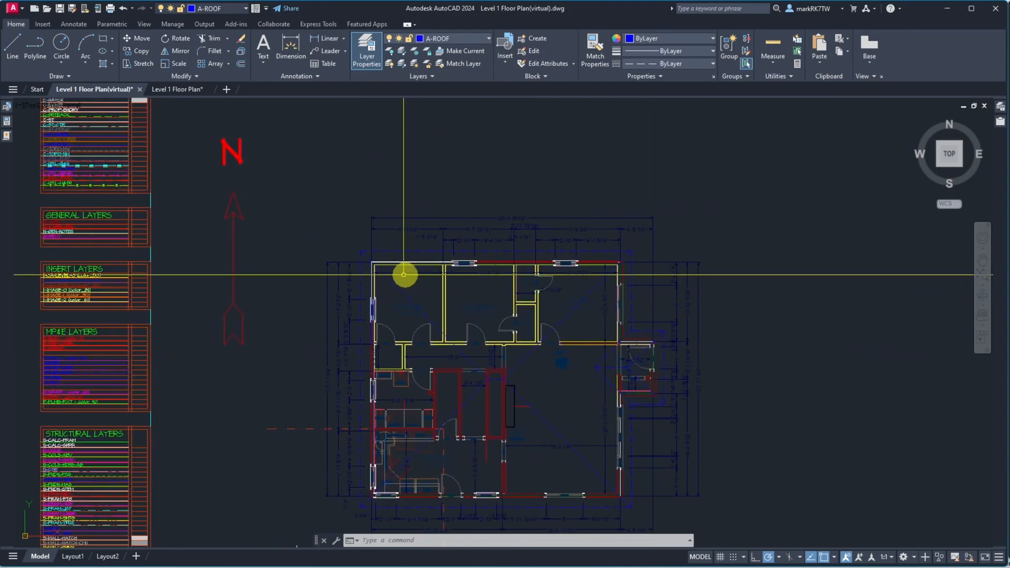
{"action": "scroll", "coordinate": [373, 261], "scroll_direction": "up", "scroll_amount": 3}
{"action": "scroll", "coordinate": [373, 261], "scroll_direction": "up", "scroll_amount": 5}
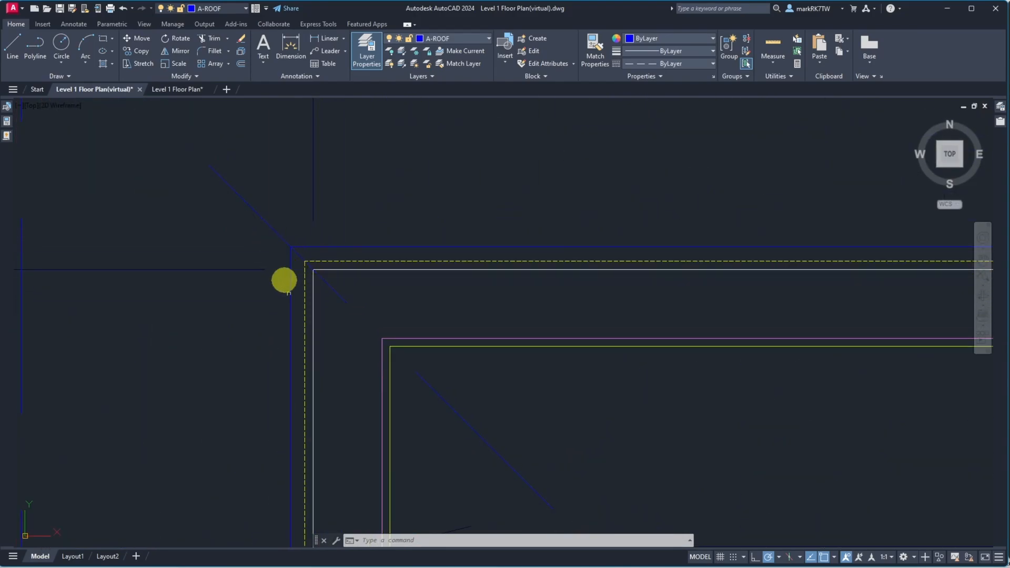
{"action": "scroll", "coordinate": [276, 282], "scroll_direction": "up", "scroll_amount": 4}
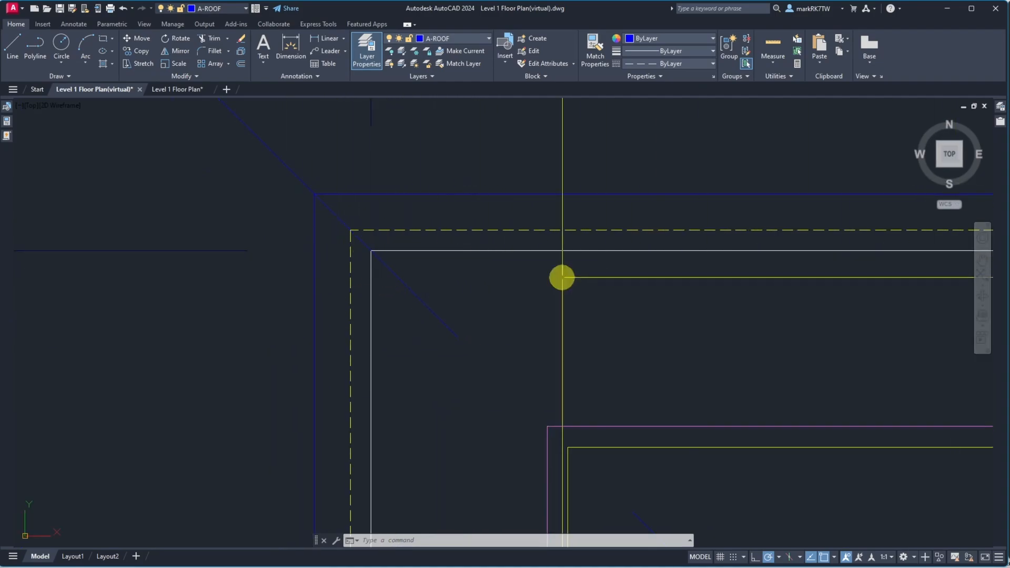
{"action": "scroll", "coordinate": [354, 252], "scroll_direction": "up", "scroll_amount": 2}
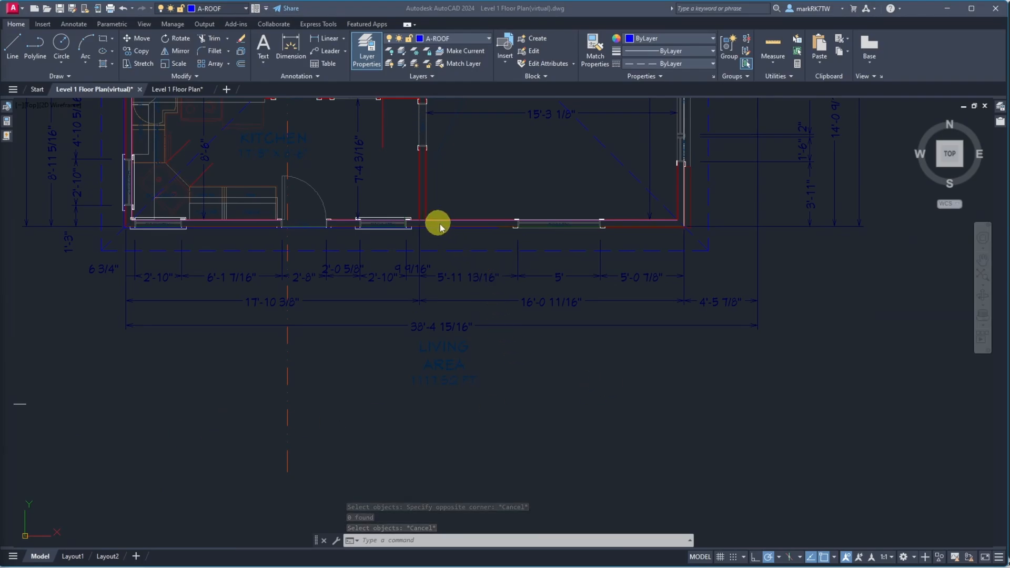
{"action": "scroll", "coordinate": [570, 227], "scroll_direction": "up", "scroll_amount": 5}
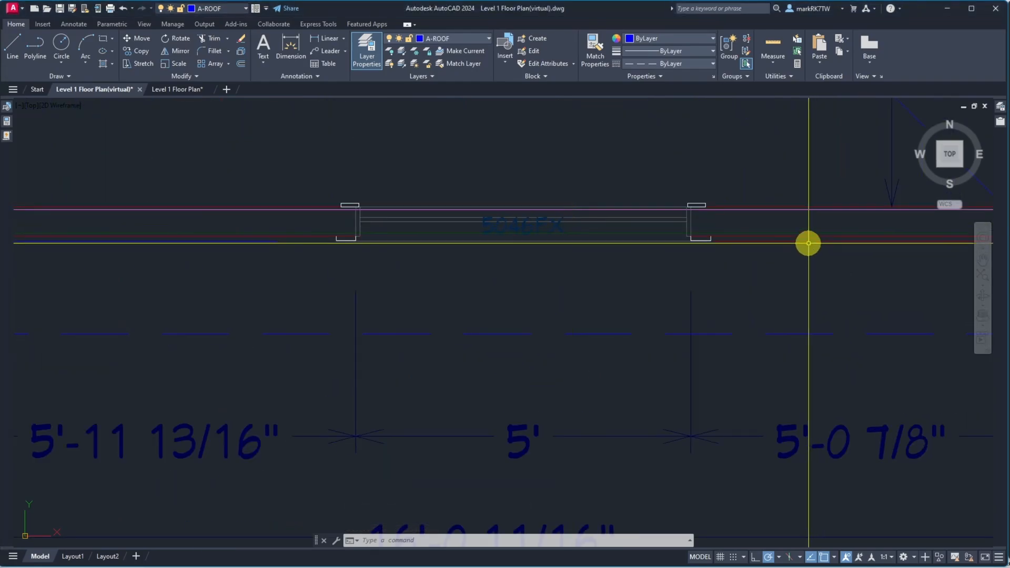
Erase the red wall line segment to the right of the bottom window
{"action": "key", "text": "Escape"}
{"action": "key", "text": "Escape"}
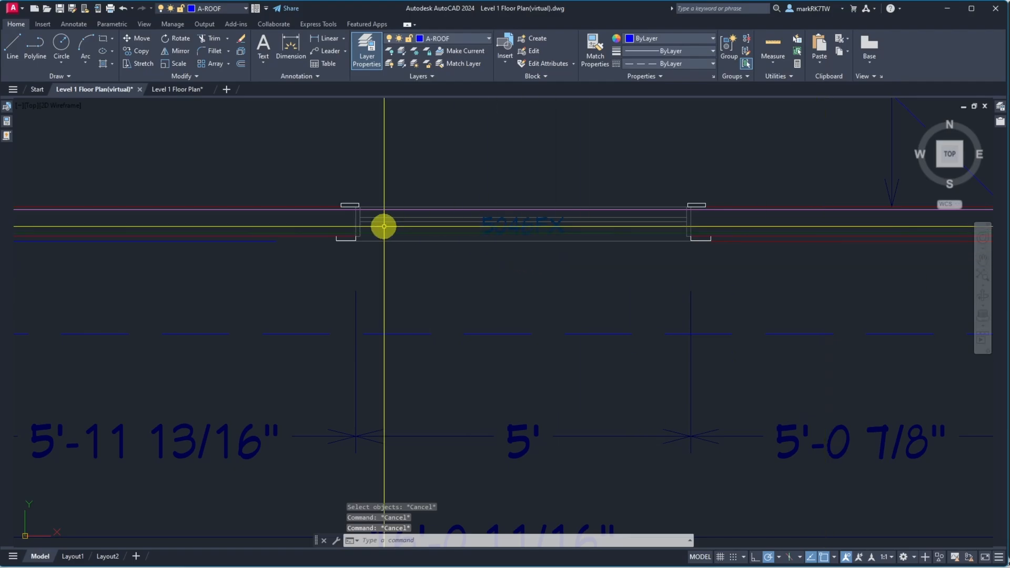
{"action": "type", "text": "e"}
{"action": "key", "text": "Return"}
{"action": "left_click", "coordinate": [835, 249]}
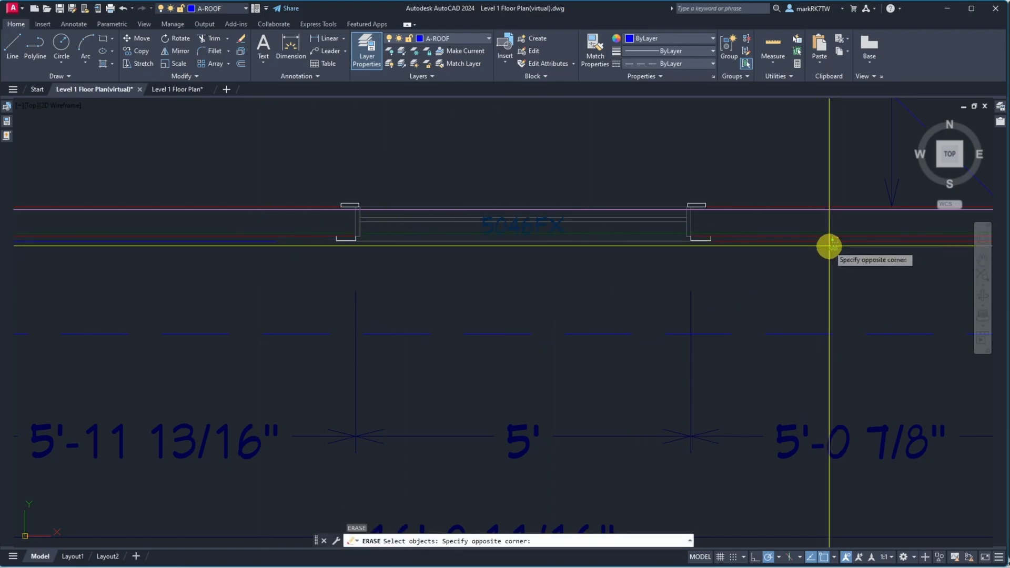
{"action": "left_click", "coordinate": [815, 235]}
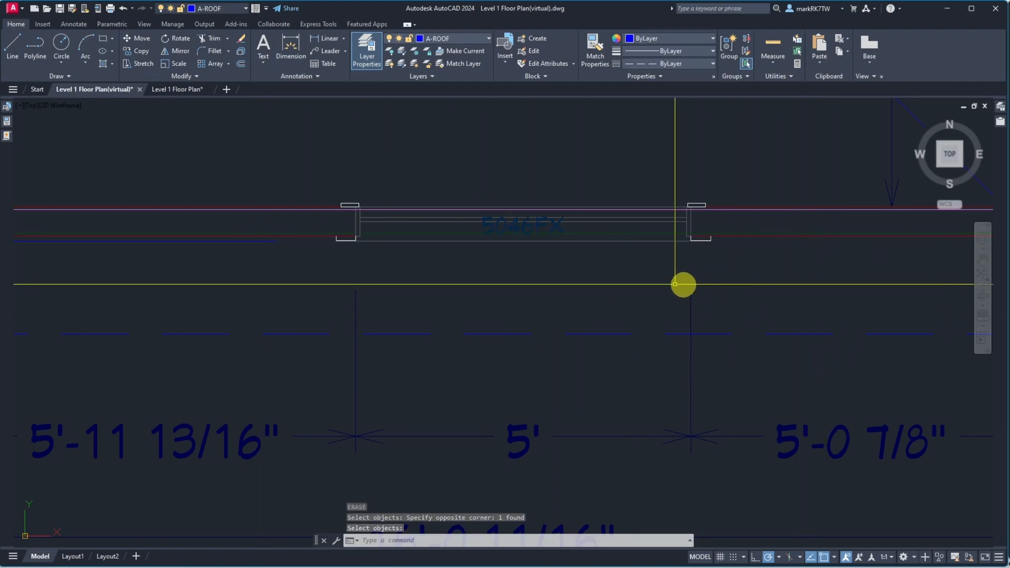
{"action": "scroll", "coordinate": [660, 283], "scroll_direction": "down", "scroll_amount": 7}
{"action": "key", "text": "Return"}
Extend the blue wall line beside the bottom window to the chosen boundary edge at the lower-right corner
{"action": "left_click", "coordinate": [728, 285]}
{"action": "key", "text": "Return"}
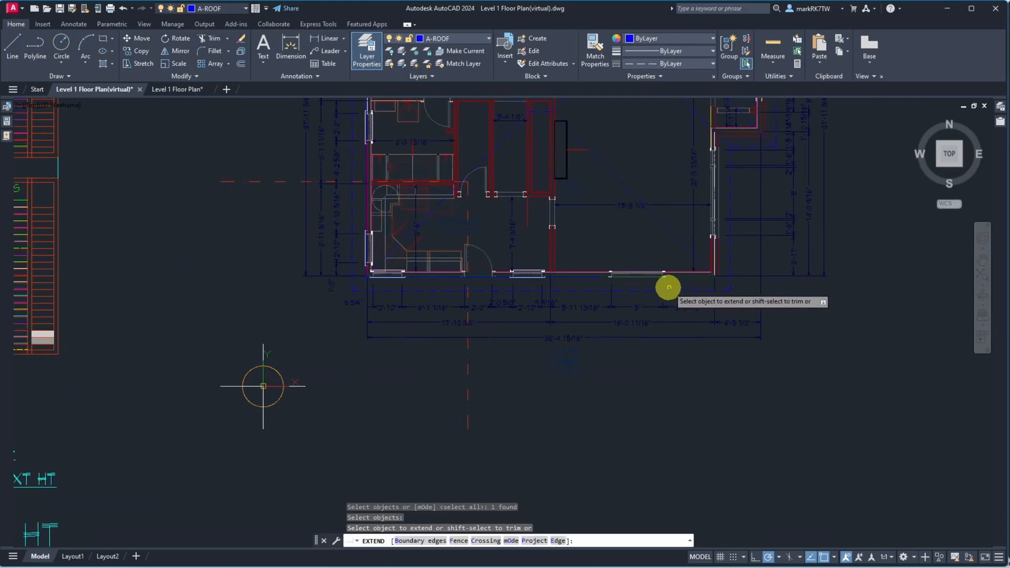
{"action": "scroll", "coordinate": [647, 279], "scroll_direction": "up", "scroll_amount": 4}
{"action": "scroll", "coordinate": [612, 274], "scroll_direction": "up", "scroll_amount": 4}
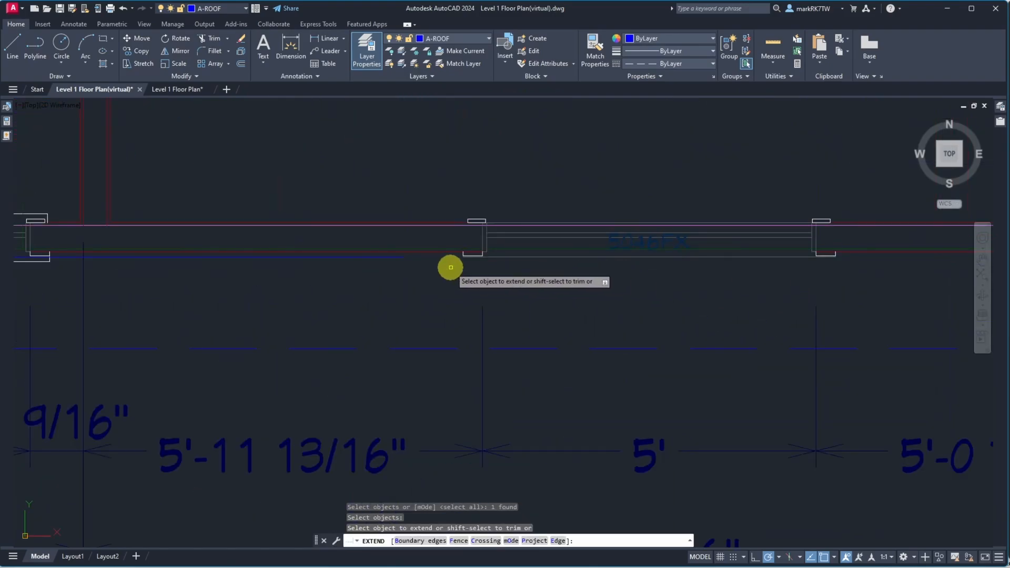
{"action": "left_click", "coordinate": [396, 257]}
{"action": "scroll", "coordinate": [447, 272], "scroll_direction": "down", "scroll_amount": 5}
{"action": "scroll", "coordinate": [543, 286], "scroll_direction": "up", "scroll_amount": 6}
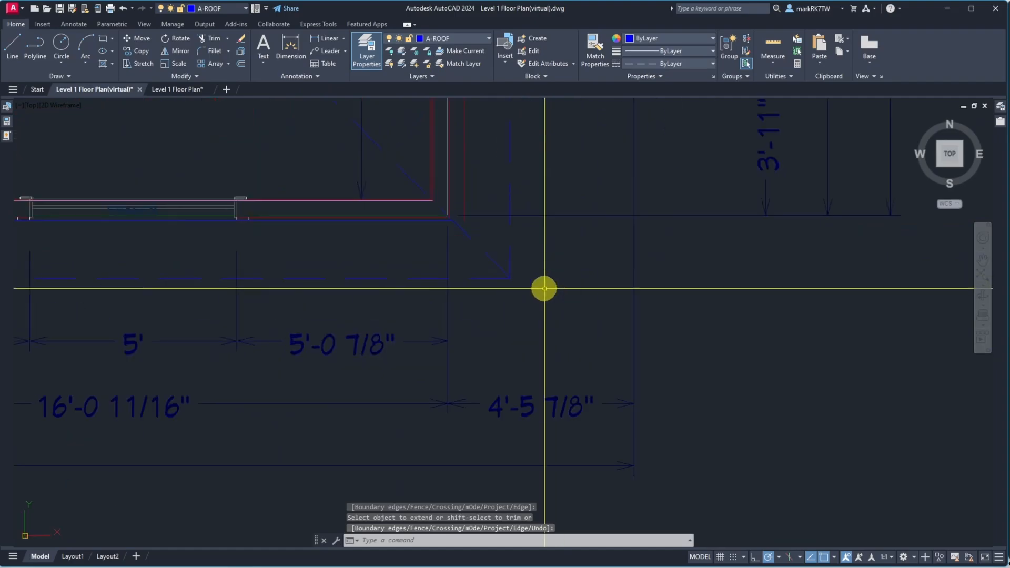
{"action": "scroll", "coordinate": [402, 151], "scroll_direction": "up", "scroll_amount": 8}
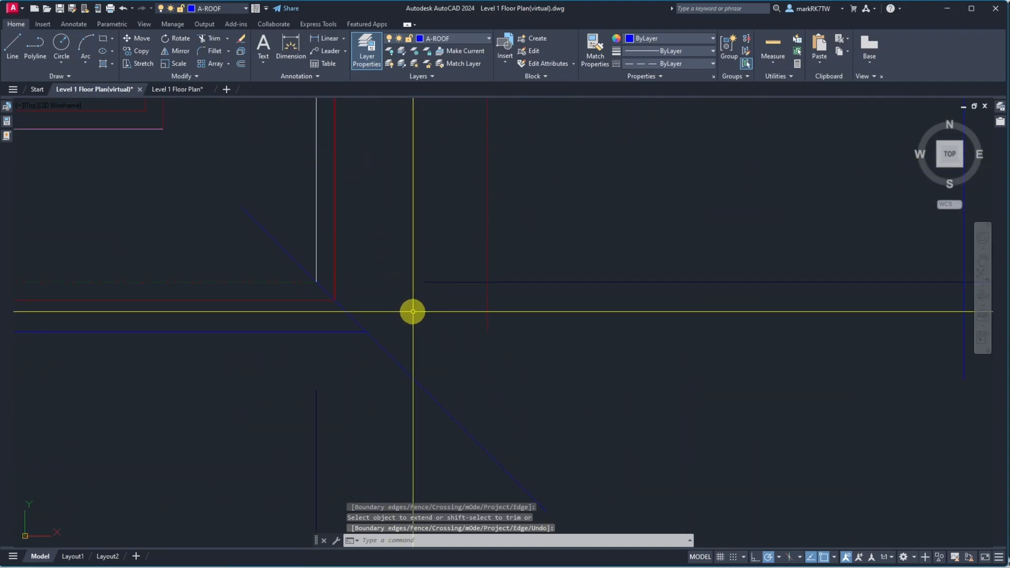
Mirror the lower blue wall line about the corner's diagonal to form the vertical wall line, keeping the source line
{"action": "type", "text": "mi"}
{"action": "key", "text": "Return"}
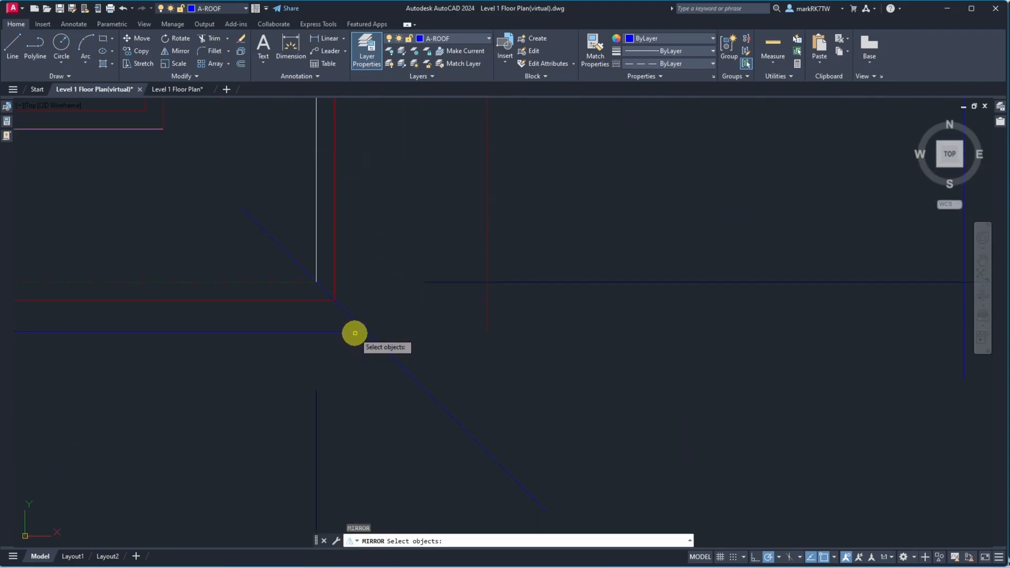
{"action": "key", "text": "Return"}
{"action": "left_click", "coordinate": [363, 332]}
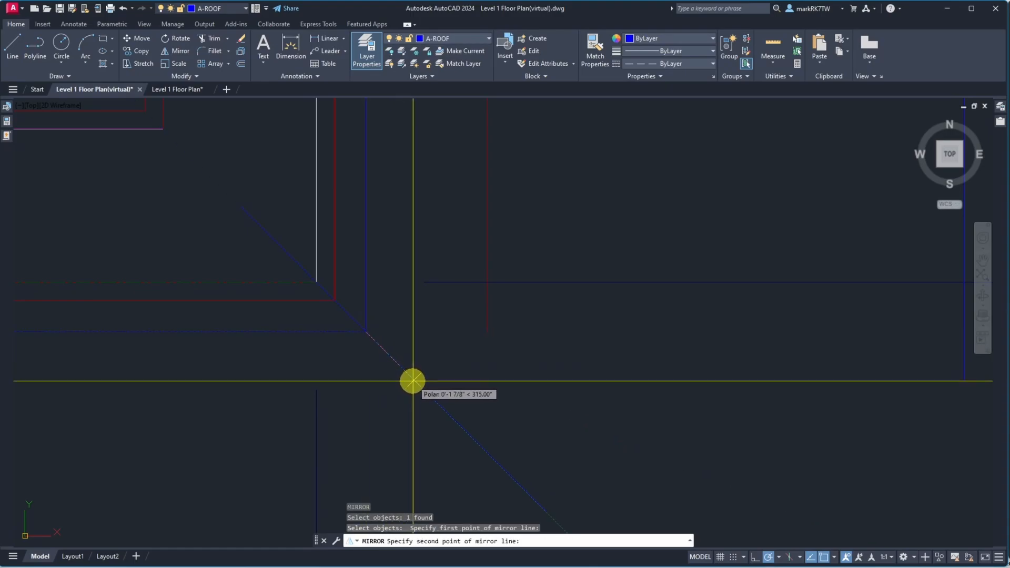
{"action": "mouse_move", "coordinate": [767, 555]}
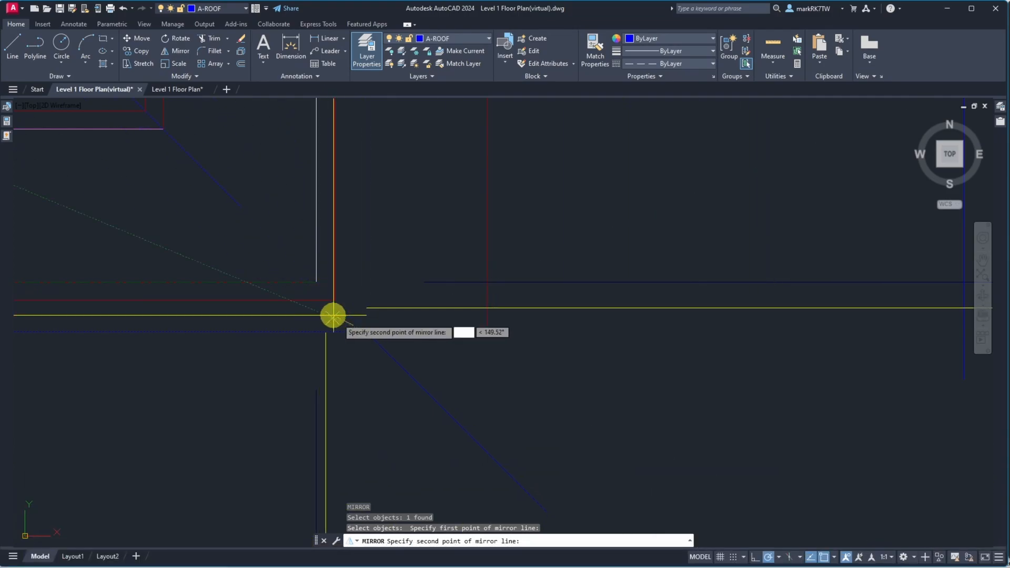
{"action": "left_click", "coordinate": [419, 384]}
{"action": "key", "text": "Return"}
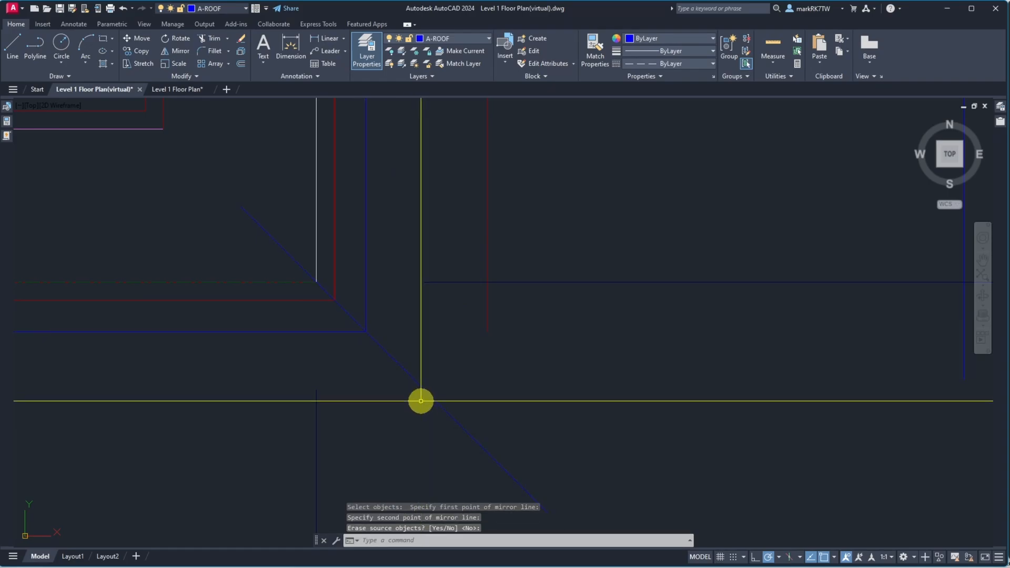
Chamfer the blue horizontal and vertical wall lines at the upper-right exterior corner so they meet in a sharp corner
{"action": "scroll", "coordinate": [421, 389], "scroll_direction": "down", "scroll_amount": 5}
{"action": "scroll", "coordinate": [426, 179], "scroll_direction": "up", "scroll_amount": 6}
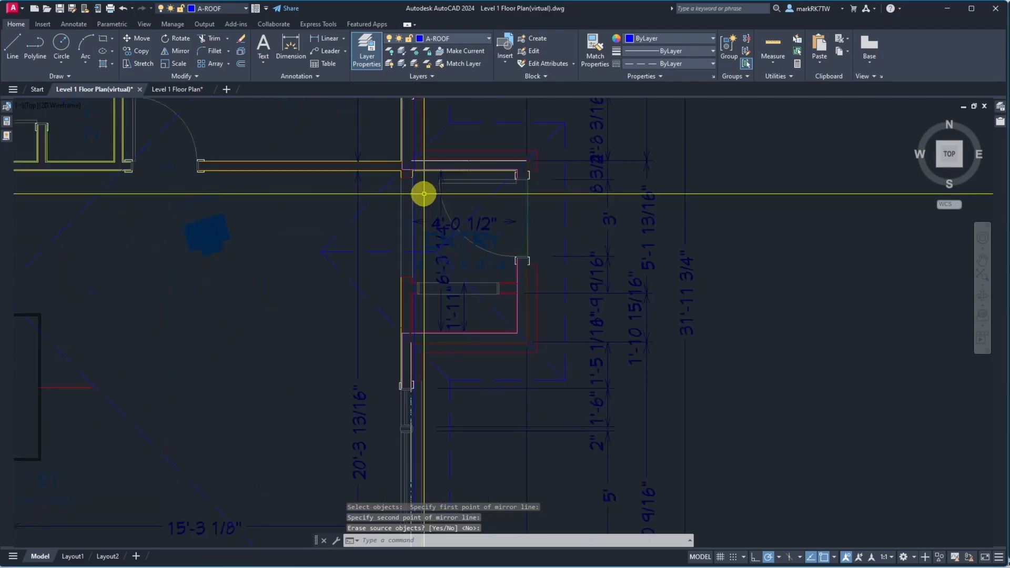
{"action": "scroll", "coordinate": [416, 157], "scroll_direction": "down", "scroll_amount": 3}
{"action": "scroll", "coordinate": [410, 122], "scroll_direction": "down", "scroll_amount": 5}
{"action": "scroll", "coordinate": [412, 182], "scroll_direction": "up", "scroll_amount": 8}
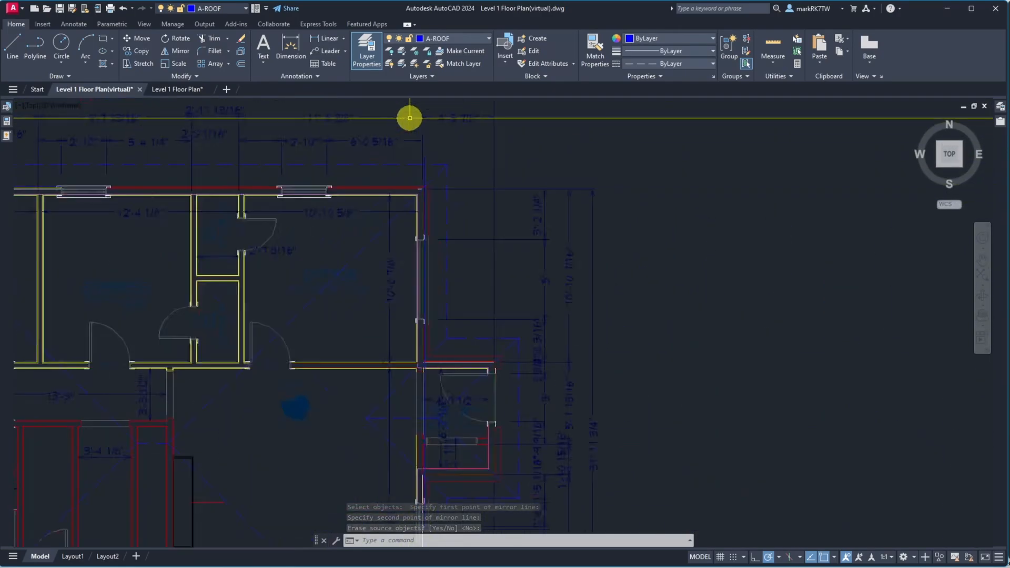
{"action": "scroll", "coordinate": [410, 248], "scroll_direction": "down", "scroll_amount": 6}
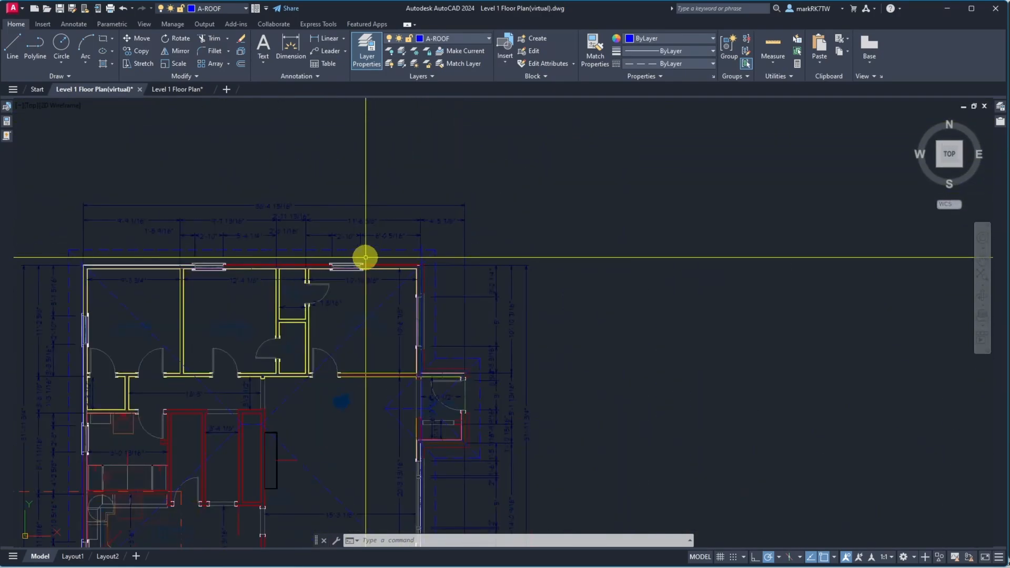
{"action": "scroll", "coordinate": [154, 260], "scroll_direction": "up", "scroll_amount": 8}
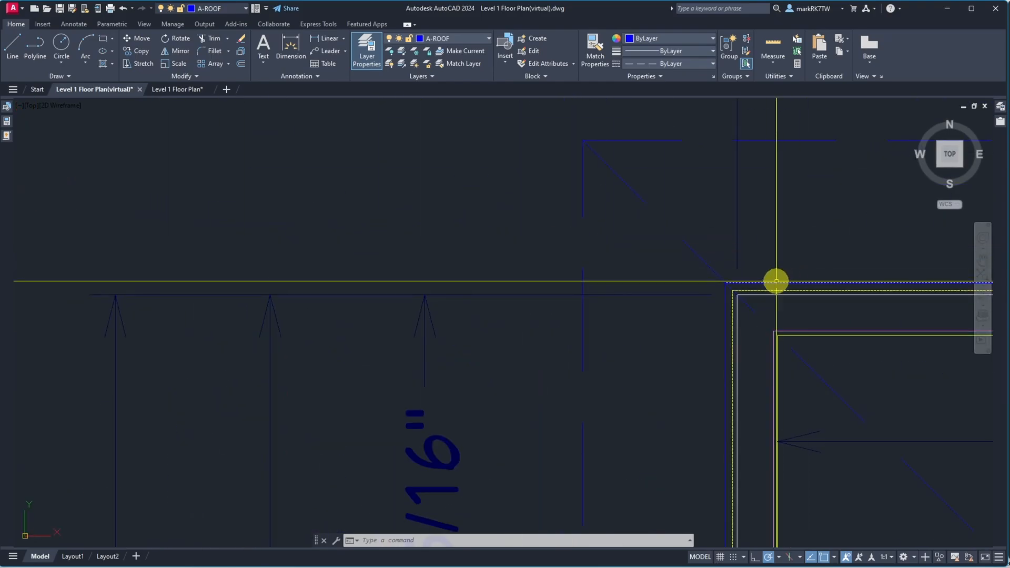
{"action": "scroll", "coordinate": [765, 280], "scroll_direction": "down", "scroll_amount": 4}
{"action": "type", "text": "cha"}
{"action": "key", "text": "Return"}
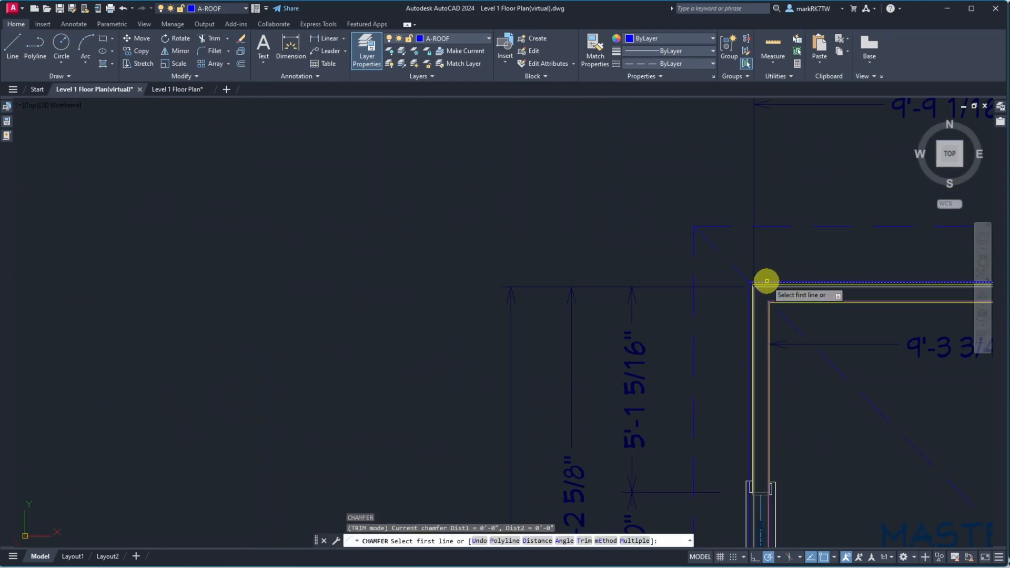
{"action": "left_click", "coordinate": [767, 283]}
{"action": "scroll", "coordinate": [654, 267], "scroll_direction": "down", "scroll_amount": 6}
{"action": "scroll", "coordinate": [790, 272], "scroll_direction": "up", "scroll_amount": 4}
{"action": "scroll", "coordinate": [789, 272], "scroll_direction": "up", "scroll_amount": 5}
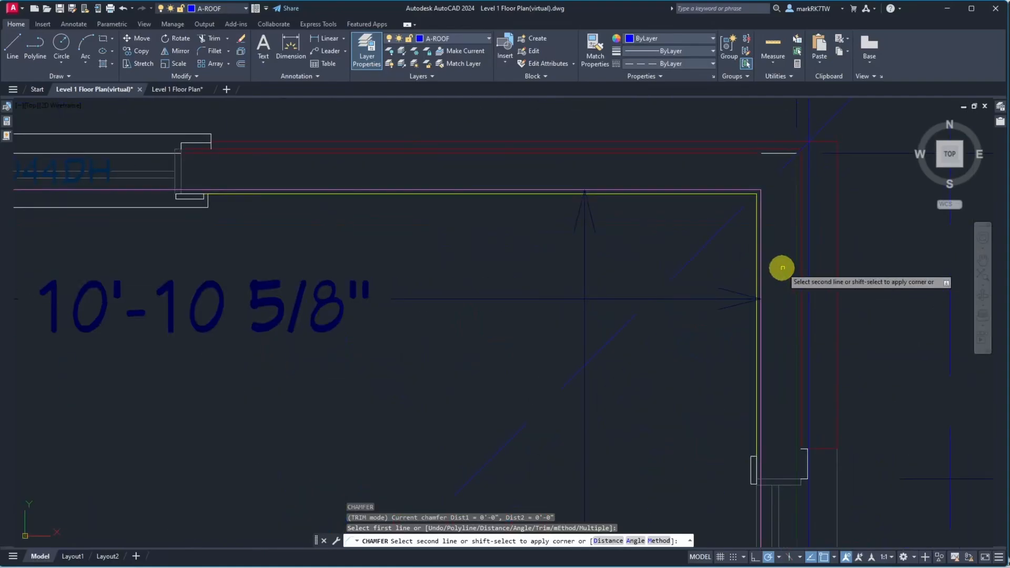
{"action": "left_click", "coordinate": [808, 203]}
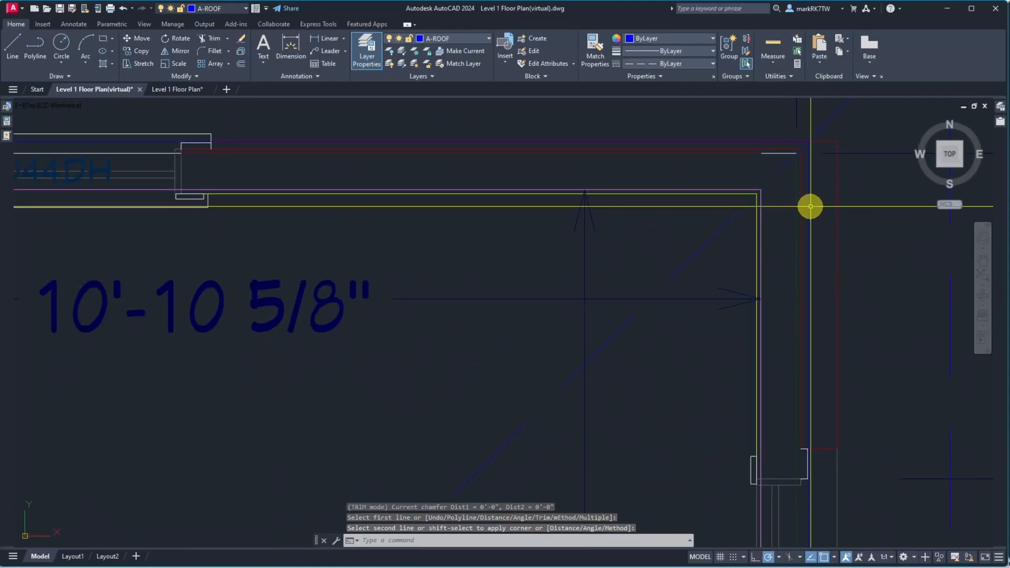
{"action": "scroll", "coordinate": [820, 137], "scroll_direction": "up", "scroll_amount": 5}
{"action": "scroll", "coordinate": [695, 228], "scroll_direction": "down", "scroll_amount": 4}
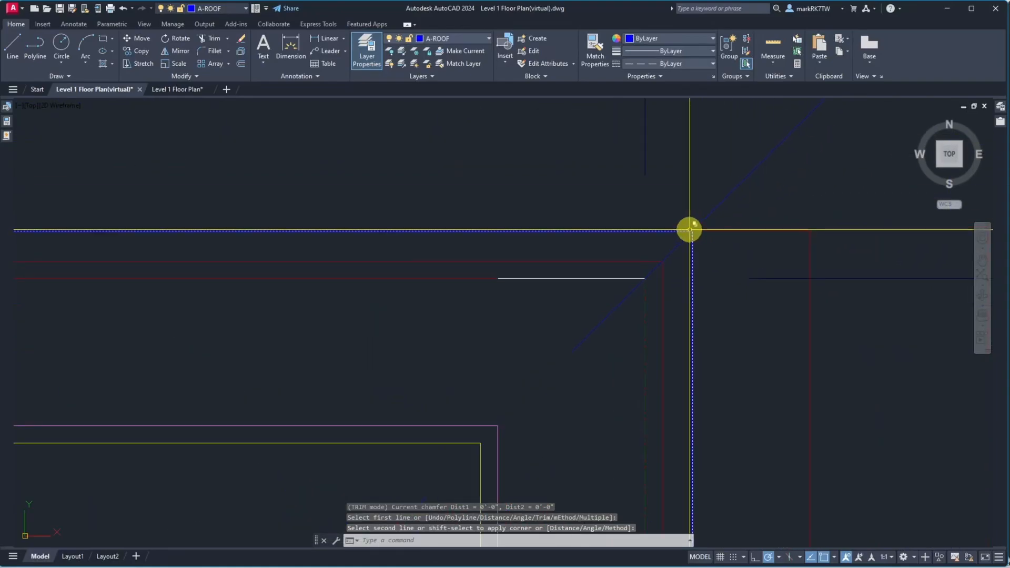
{"action": "scroll", "coordinate": [674, 226], "scroll_direction": "up", "scroll_amount": 6}
{"action": "scroll", "coordinate": [718, 252], "scroll_direction": "up", "scroll_amount": 4}
{"action": "scroll", "coordinate": [848, 217], "scroll_direction": "up", "scroll_amount": 5}
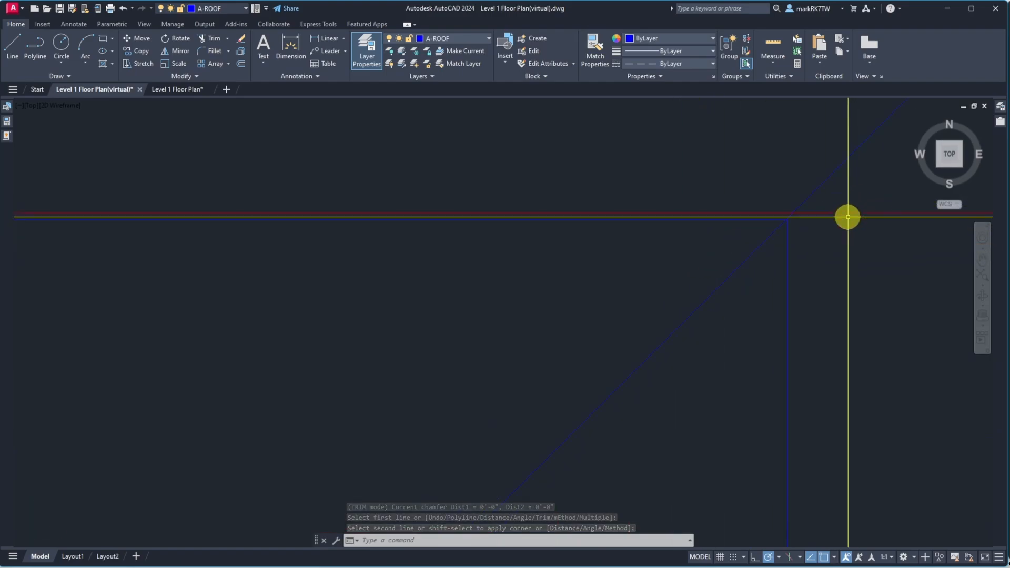
{"action": "scroll", "coordinate": [730, 223], "scroll_direction": "up", "scroll_amount": 4}
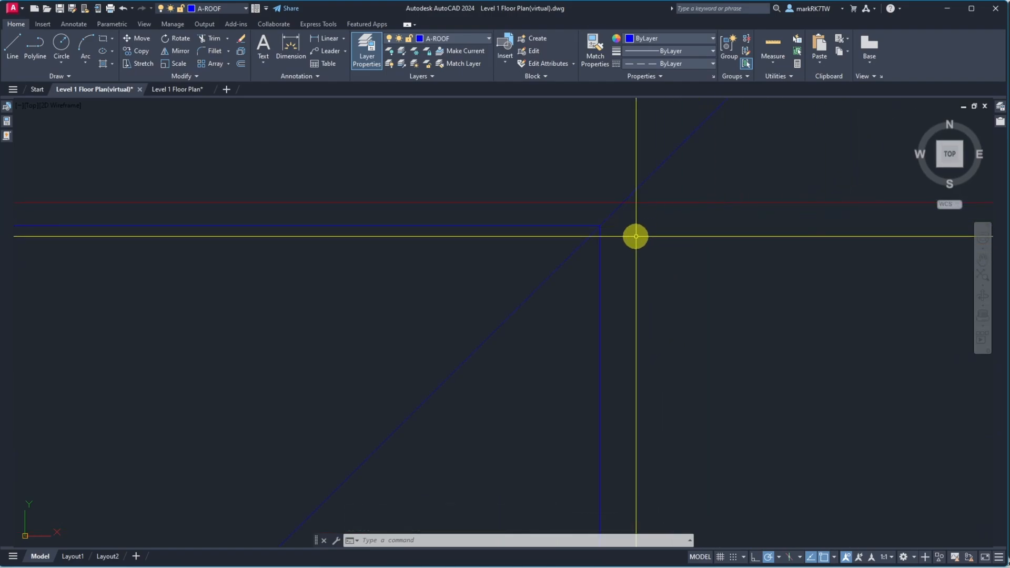
{"action": "key", "text": "Return"}
{"action": "key", "text": "Return"}
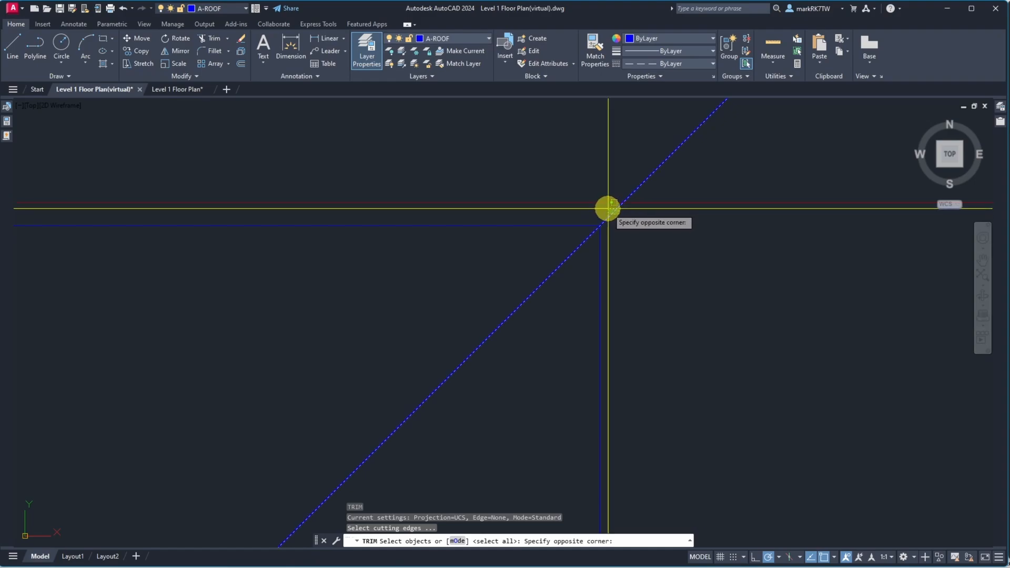
{"action": "left_click", "coordinate": [606, 203]}
{"action": "key", "text": "Return"}
{"action": "scroll", "coordinate": [597, 214], "scroll_direction": "down", "scroll_amount": 4}
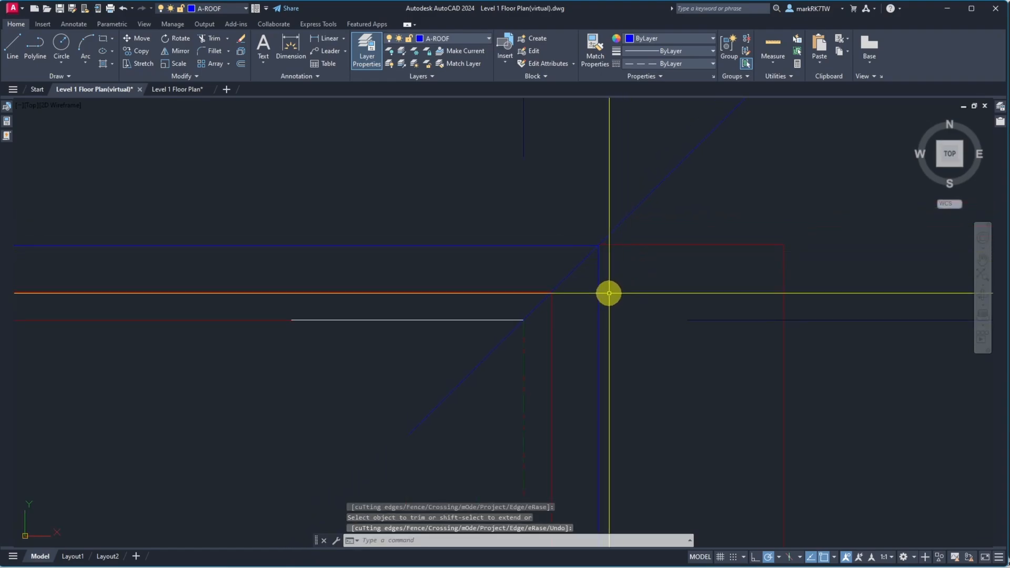
Offset the vertical blue wall line at that corner 4 inches outward
{"action": "type", "text": "o"}
{"action": "key", "text": "Return"}
{"action": "key", "text": "Return"}
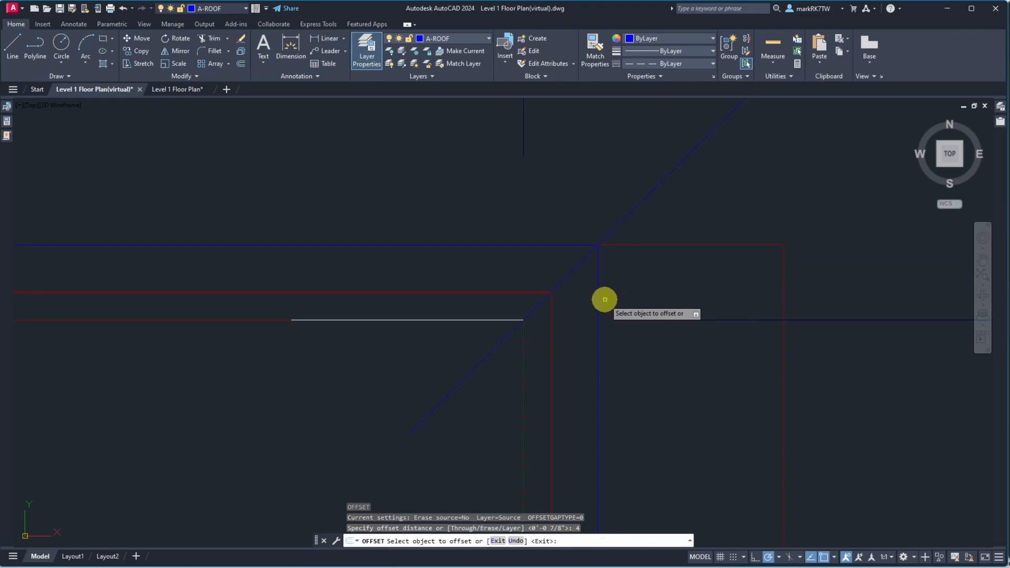
{"action": "left_click", "coordinate": [598, 305]}
{"action": "left_click", "coordinate": [599, 311]}
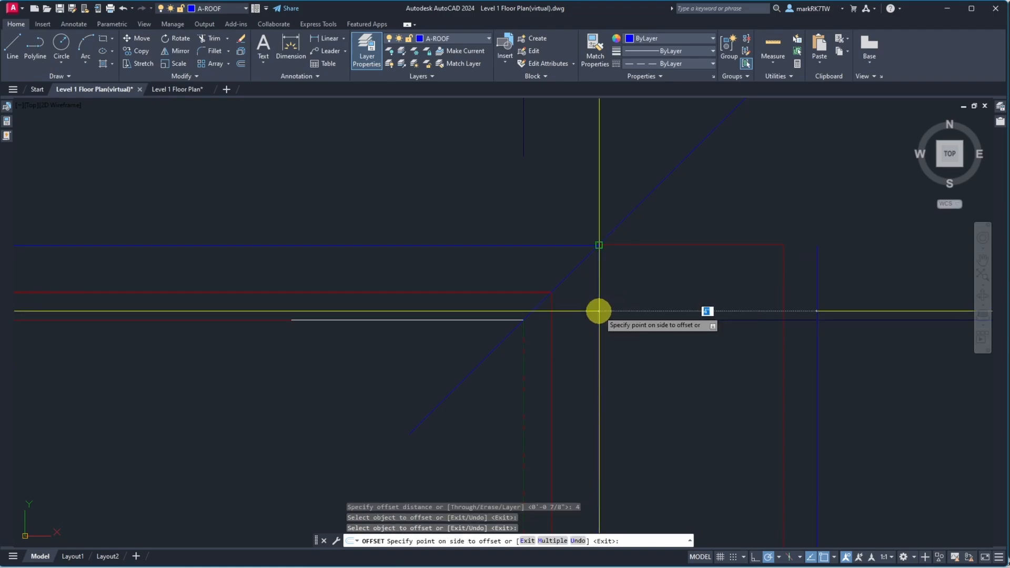
{"action": "left_click", "coordinate": [649, 317]}
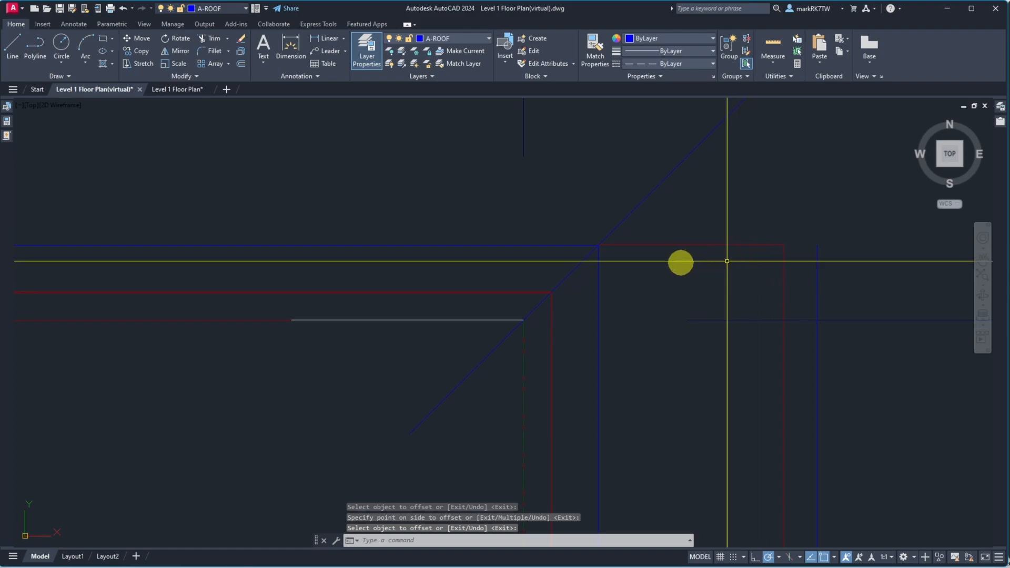
{"action": "key", "text": "Escape"}
Measure the distance from the blue wall corner to the offset line
{"action": "type", "text": "dist"}
{"action": "key", "text": "Return"}
{"action": "left_click", "coordinate": [598, 247]}
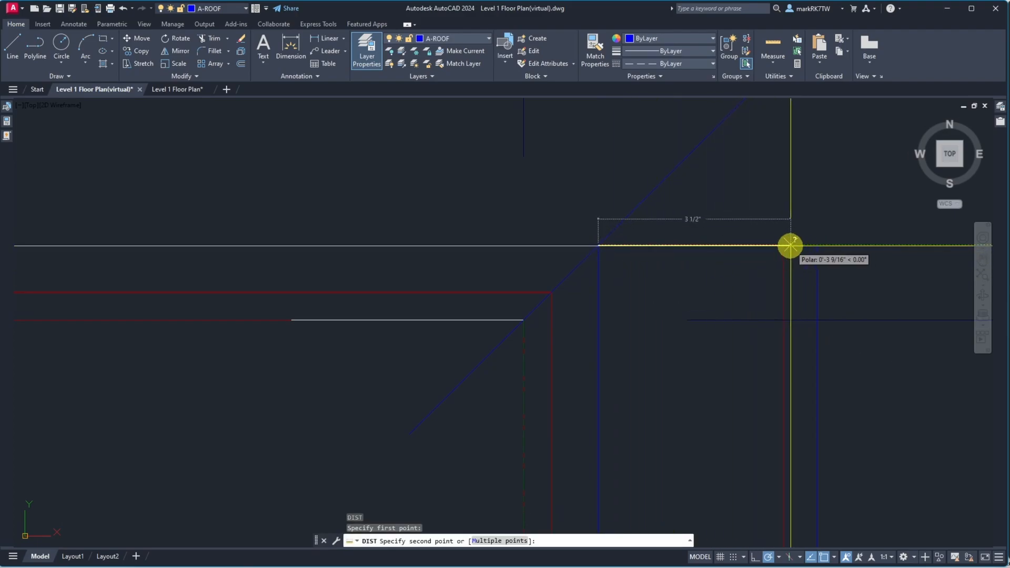
{"action": "key", "text": "Escape"}
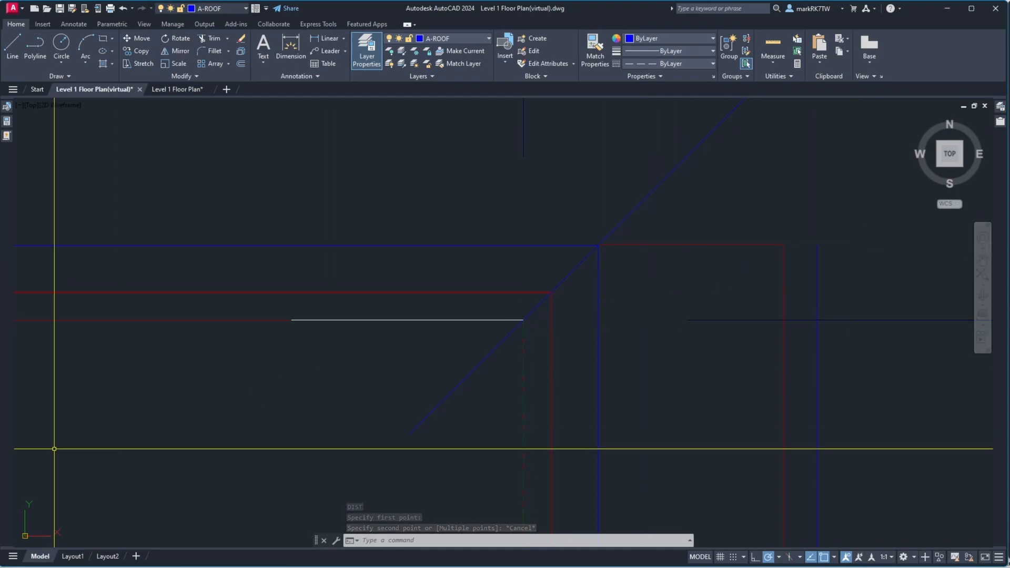
Switch to OneNote and review the Ext Wall CA Definitions wall layer table
{"action": "key", "text": "alt+Tab"}
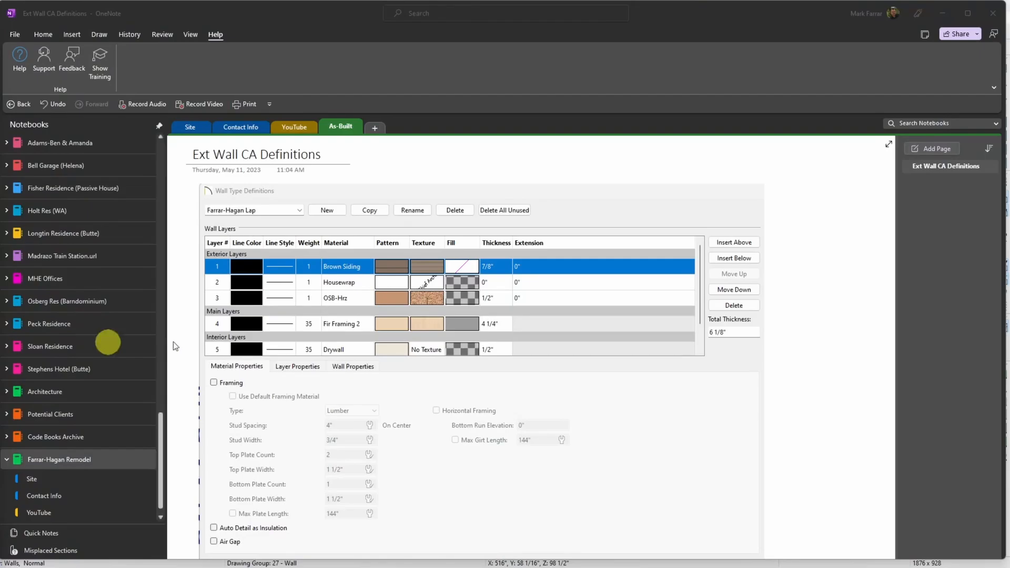
{"action": "scroll", "coordinate": [240, 324], "scroll_direction": "down", "scroll_amount": 8}
{"action": "scroll", "coordinate": [240, 324], "scroll_direction": "up", "scroll_amount": 1}
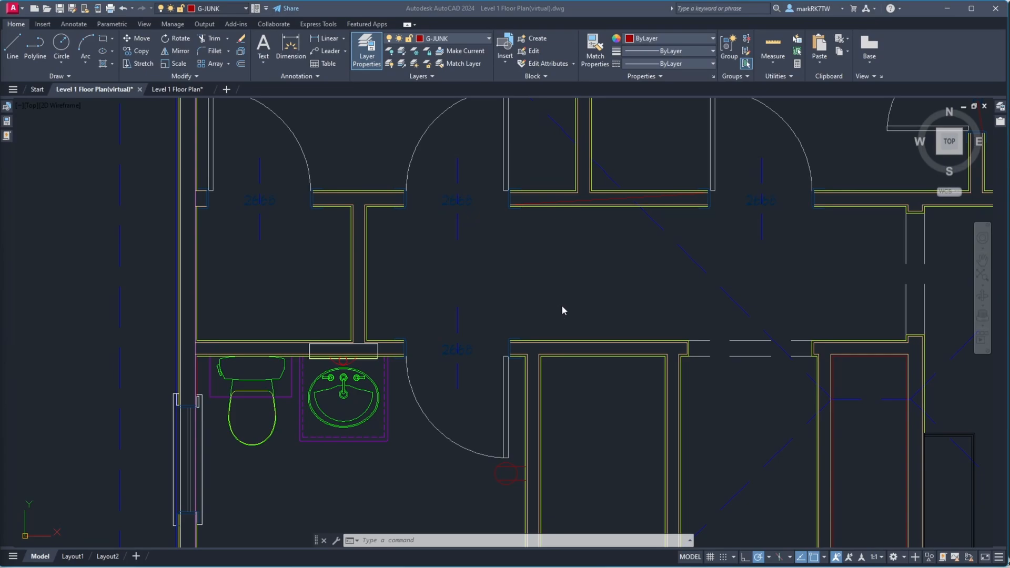
Make S-FRAM-JST the current layer
{"action": "left_click", "coordinate": [562, 306]}
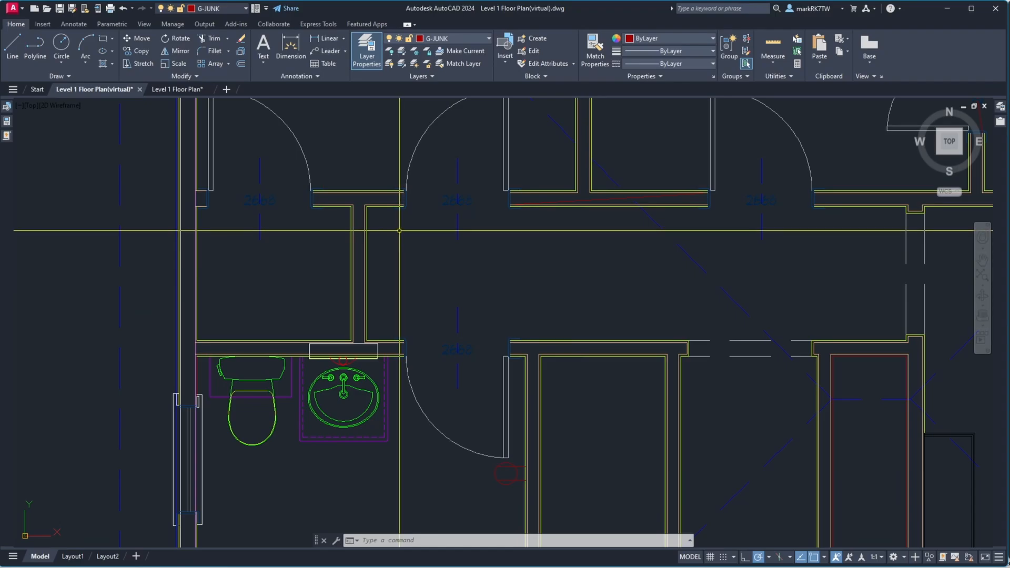
{"action": "left_click", "coordinate": [456, 38]}
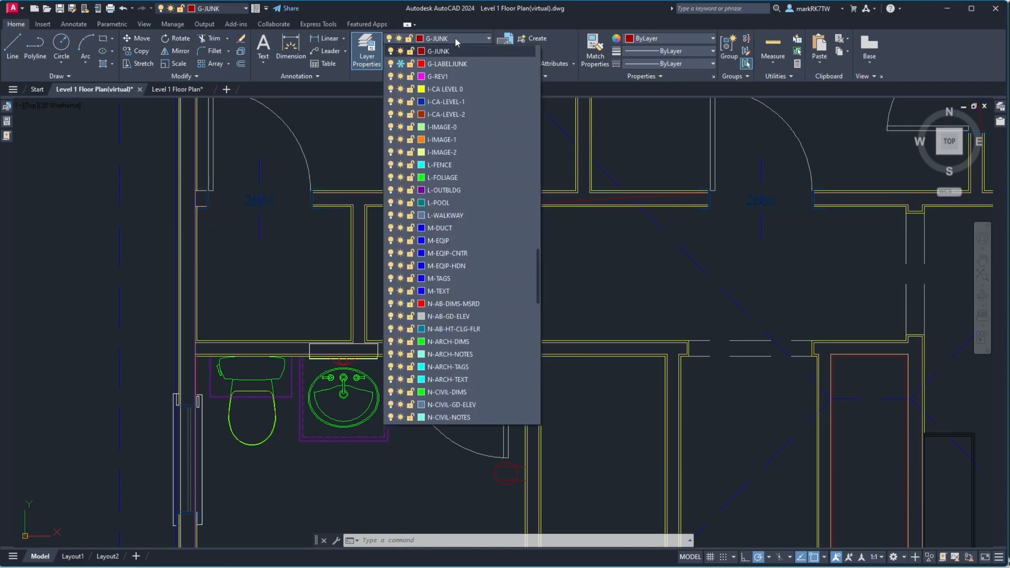
{"action": "scroll", "coordinate": [442, 313], "scroll_direction": "down", "scroll_amount": 10}
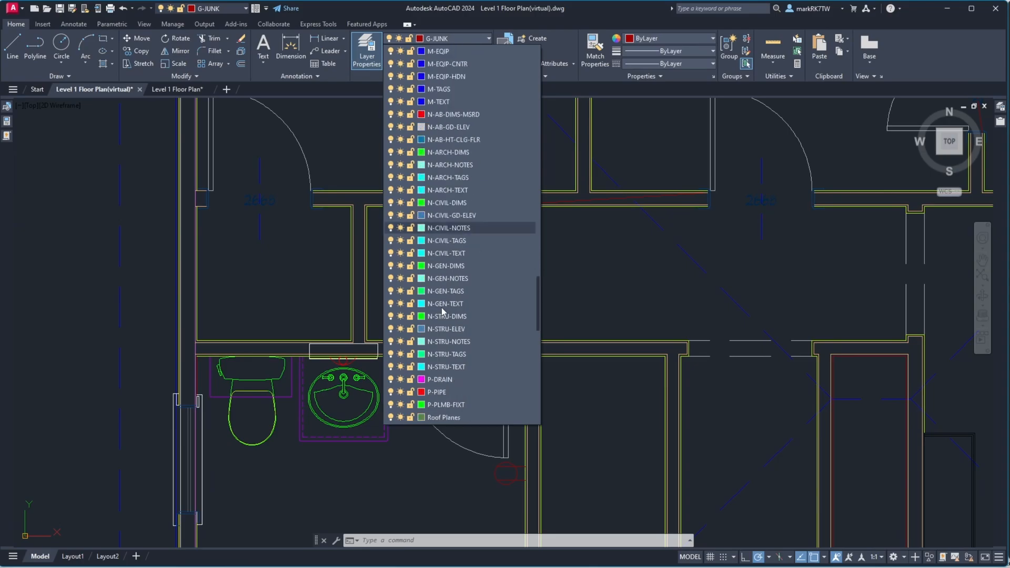
{"action": "scroll", "coordinate": [443, 321], "scroll_direction": "down", "scroll_amount": 4}
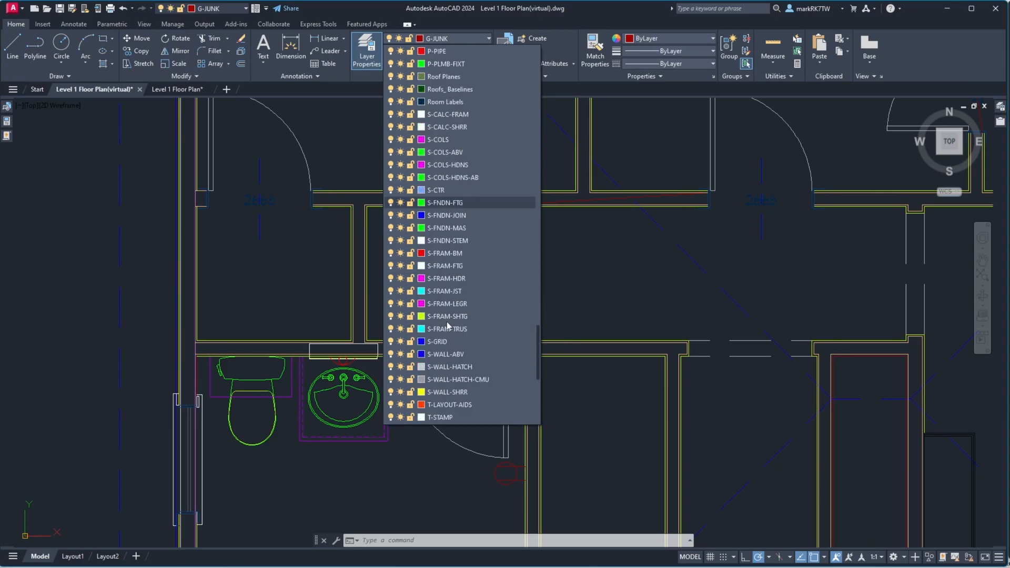
{"action": "left_click", "coordinate": [444, 290]}
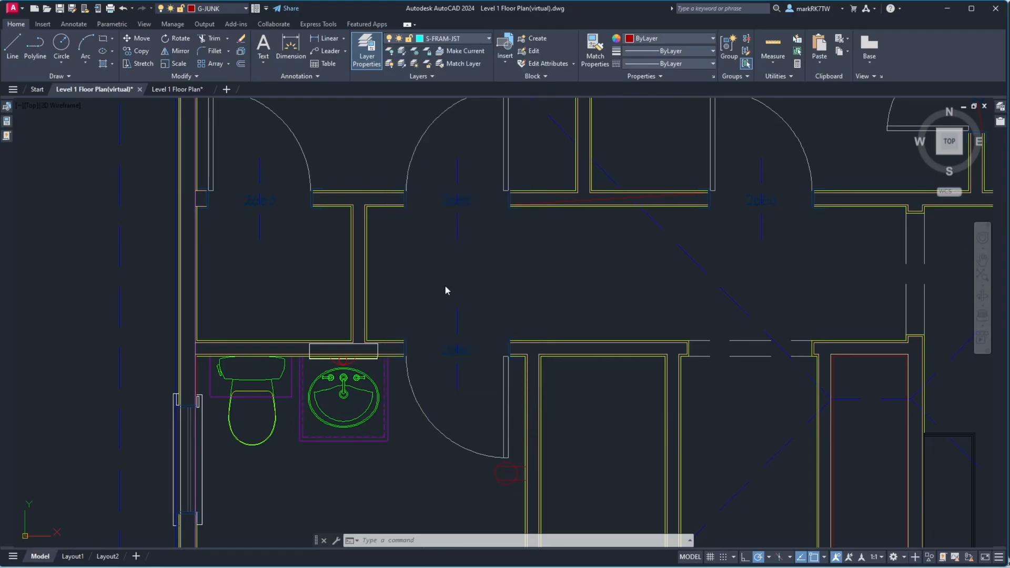
Draw two parallel horizontal lines across the hallway between the bathroom wall and the door opening
{"action": "key", "text": "l"}
{"action": "key", "text": "Return"}
{"action": "left_click", "coordinate": [387, 232]}
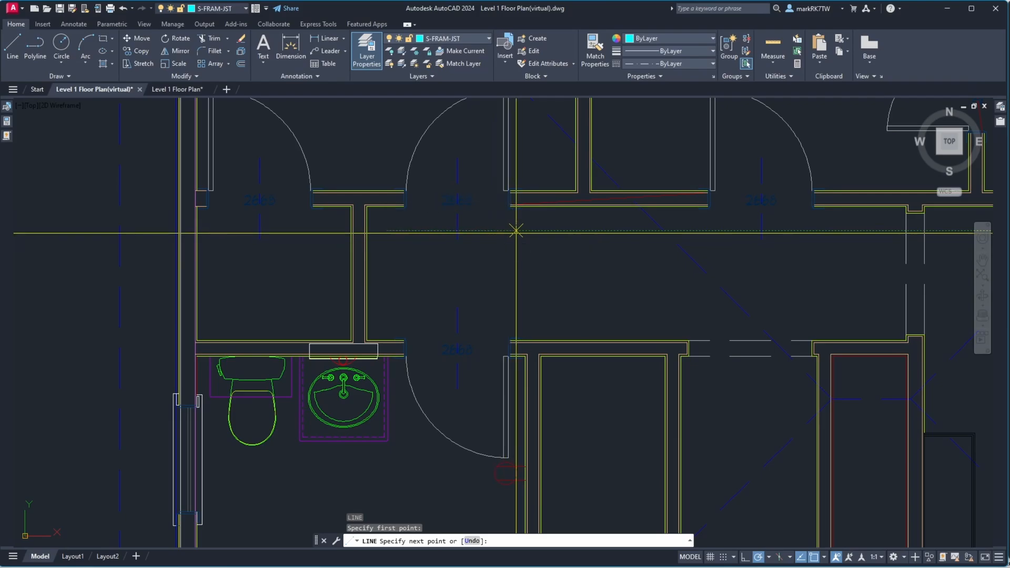
{"action": "left_click", "coordinate": [516, 230]}
{"action": "key", "text": "Return"}
{"action": "key", "text": "Return"}
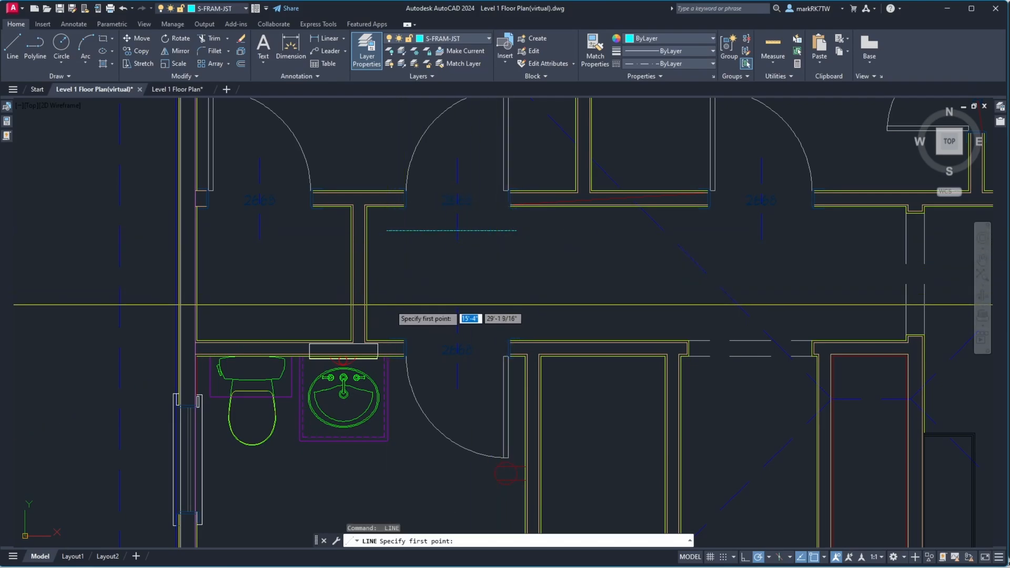
{"action": "left_click", "coordinate": [524, 314]}
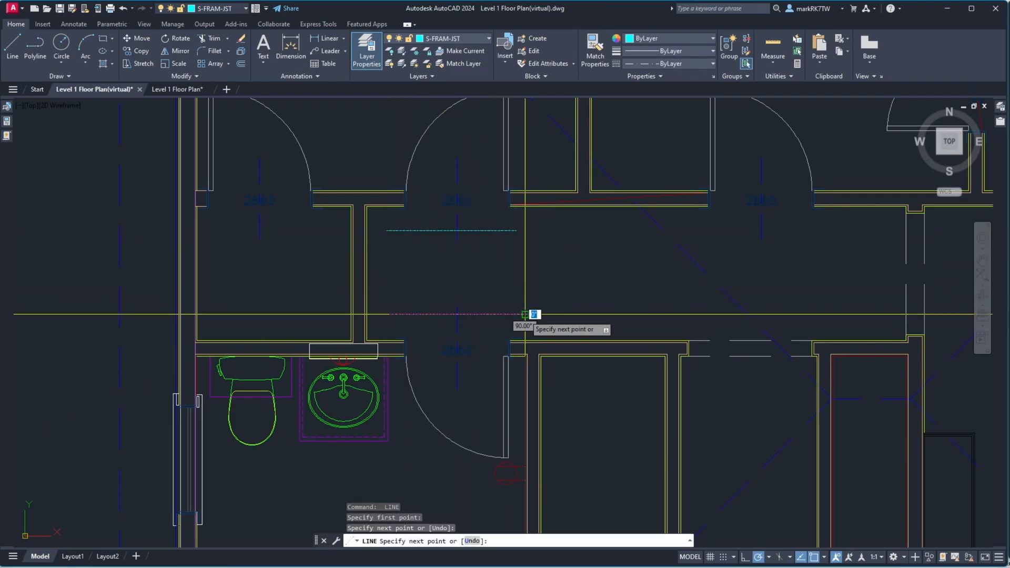
{"action": "left_click", "coordinate": [389, 314]}
{"action": "key", "text": "Return"}
{"action": "key", "text": "Return"}
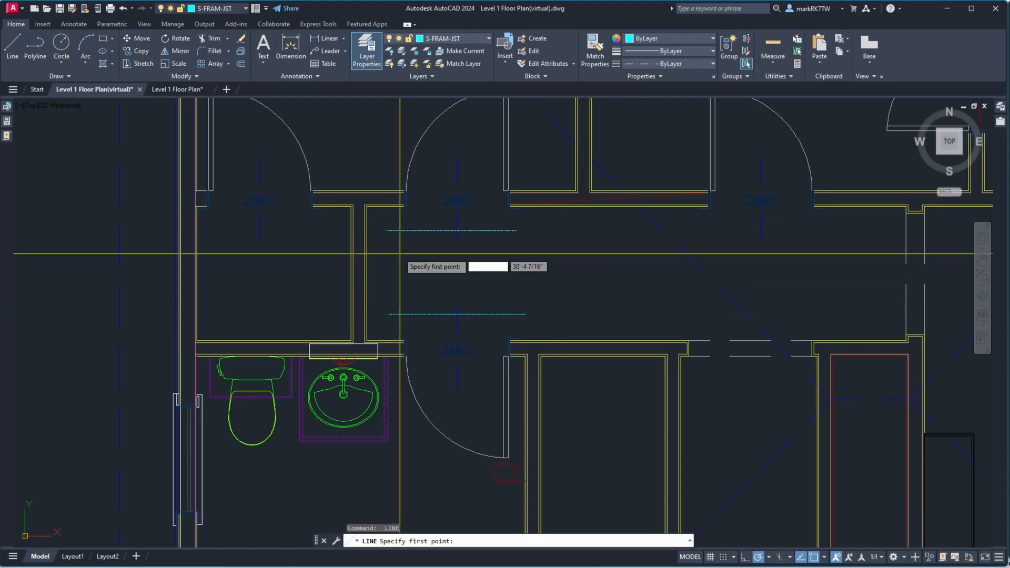
Draw two vertical lines about 2'-8" long joining the ends of the horizontal lines into a rectangle
{"action": "left_click", "coordinate": [394, 230]}
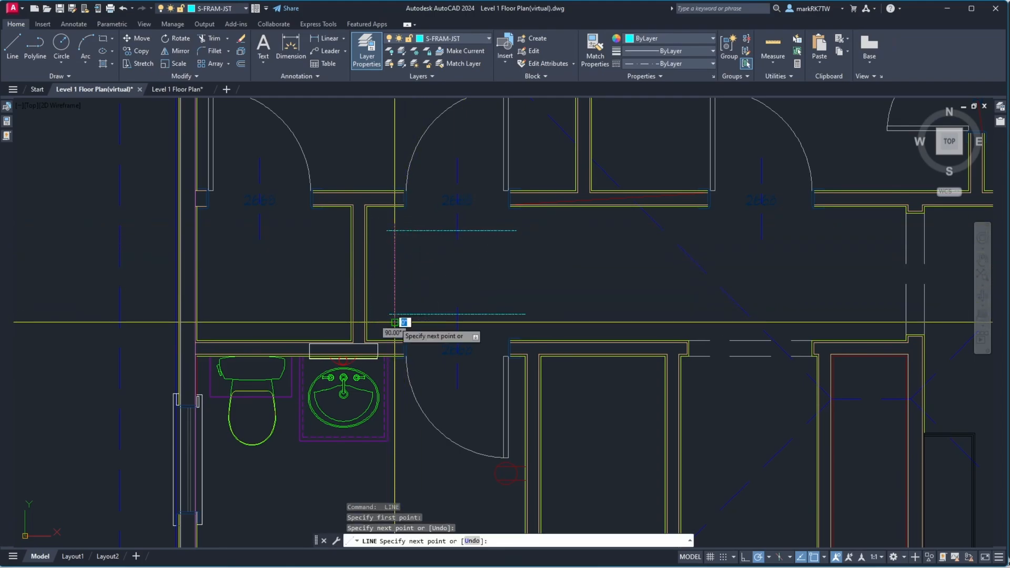
{"action": "left_click", "coordinate": [395, 314]}
{"action": "key", "text": "Return"}
{"action": "key", "text": "Return"}
{"action": "left_click", "coordinate": [511, 221]}
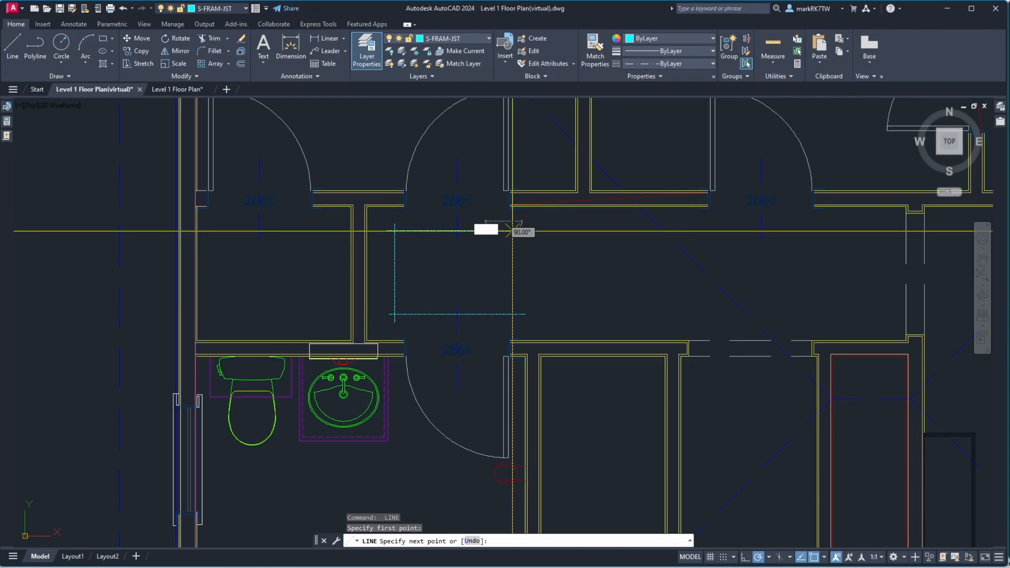
{"action": "left_click", "coordinate": [511, 328]}
{"action": "key", "text": "Return"}
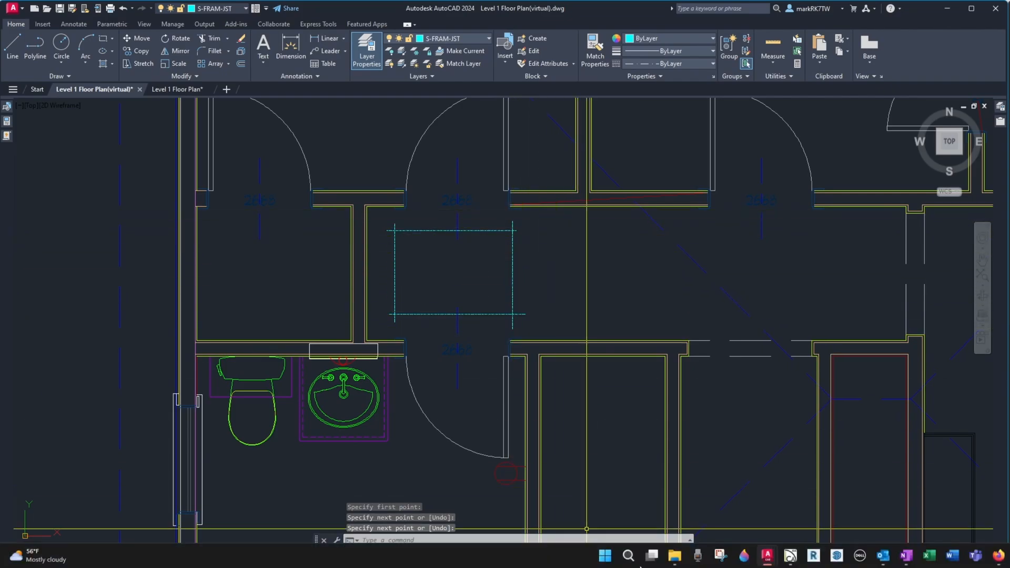
Open File Explorer and browse the Farrar-Hagan Remodel 23.05.11 Attic and Access Photos folder, selecting the first photo
{"action": "left_click", "coordinate": [674, 555]}
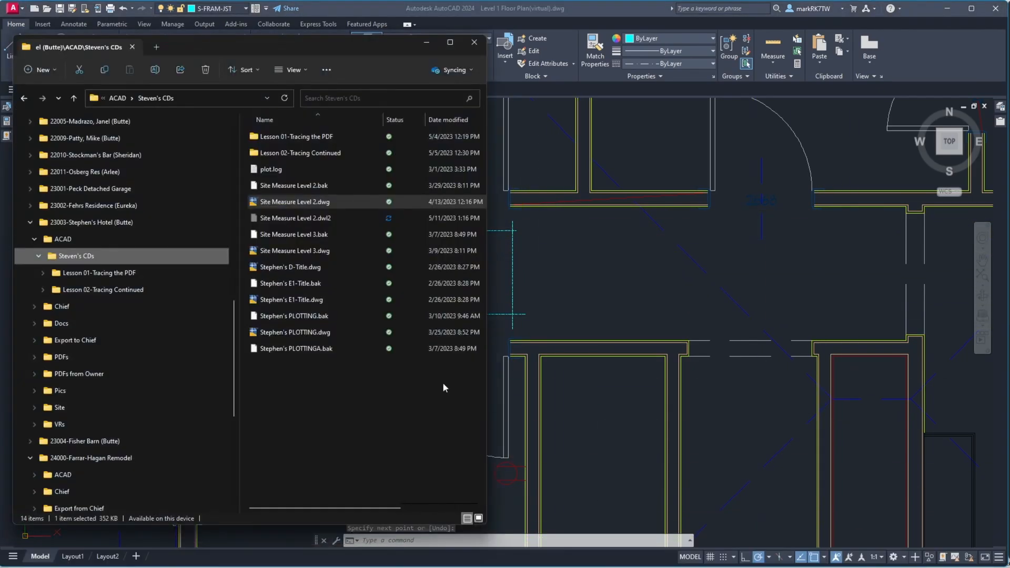
{"action": "left_click", "coordinate": [30, 222]}
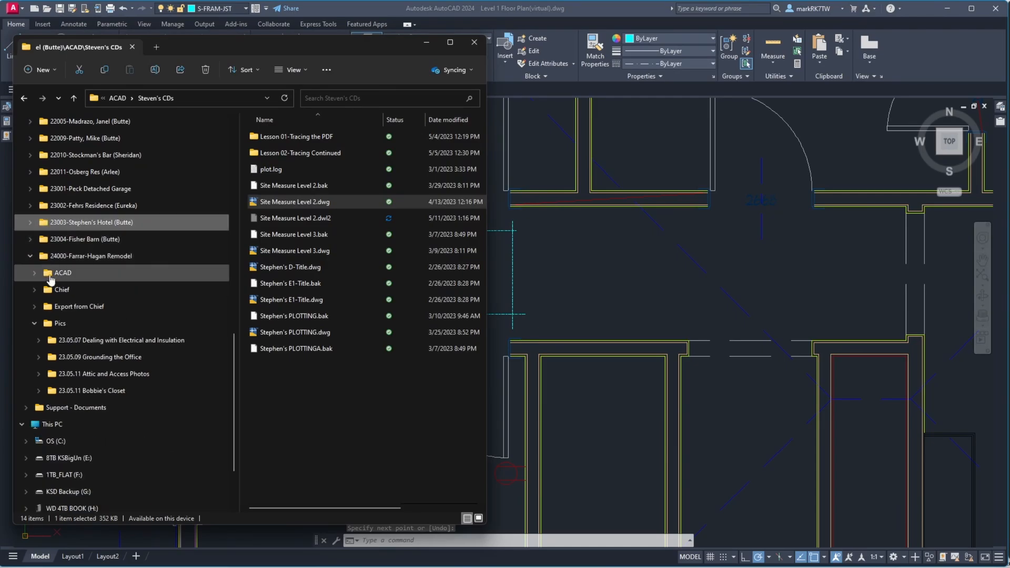
{"action": "left_click", "coordinate": [63, 381]}
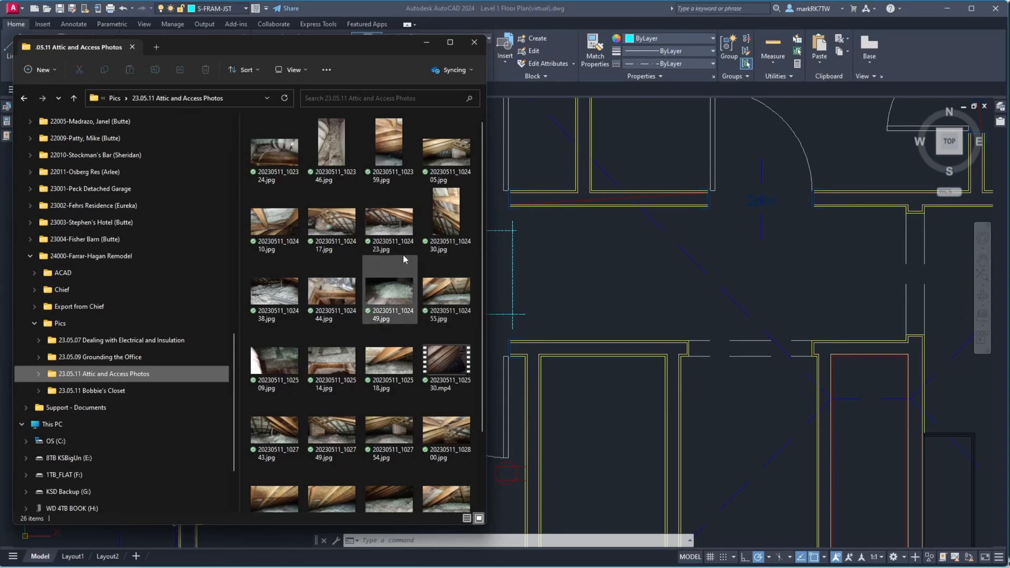
{"action": "left_click", "coordinate": [290, 163]}
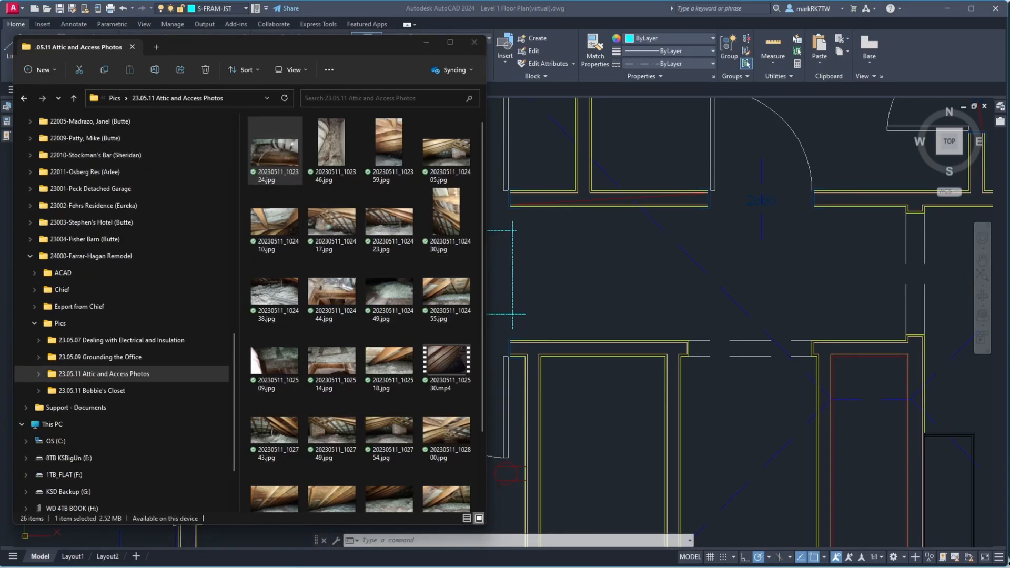
Open the first attic photo for viewing, move its window aside and return to the drawing
{"action": "key", "text": "Return"}
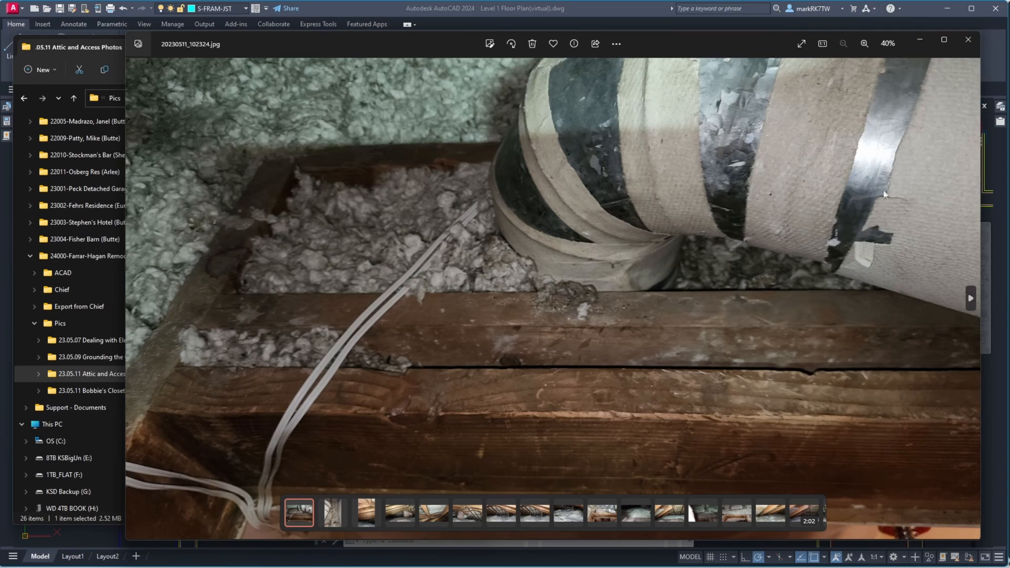
{"action": "mouse_move", "coordinate": [668, 38]}
{"action": "left_mouse_down"}
{"action": "mouse_move", "coordinate": [1009, 39]}
{"action": "mouse_move", "coordinate": [1009, 29]}
{"action": "left_mouse_up"}
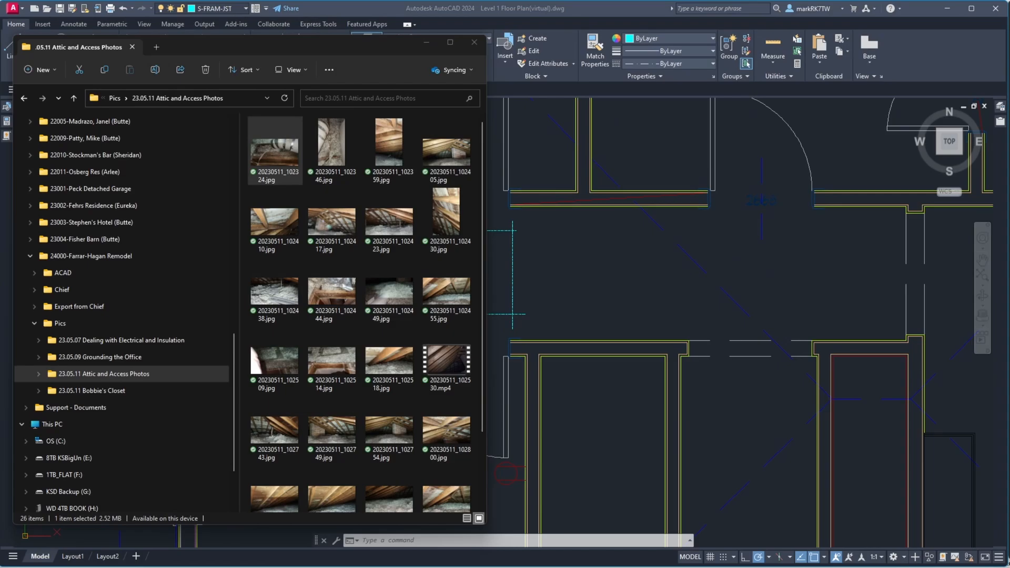
{"action": "left_click", "coordinate": [650, 8]}
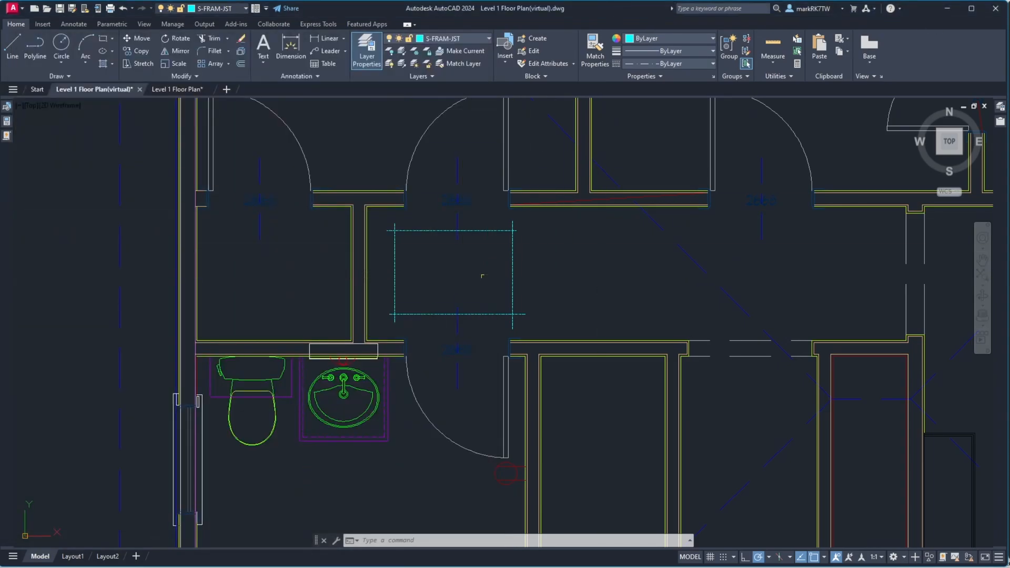
{"action": "type", "text": "o"}
{"action": "key", "text": "Return"}
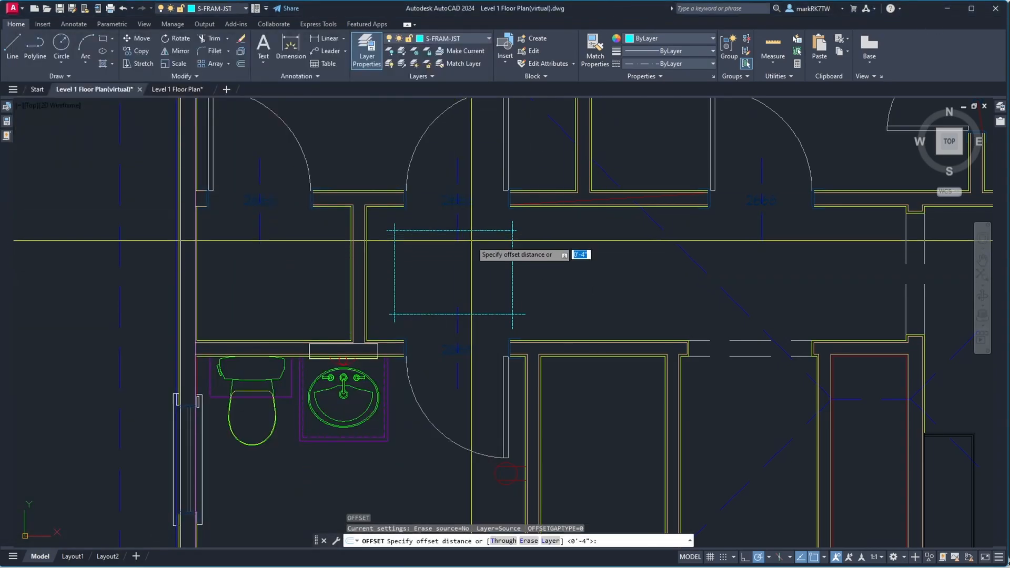
{"action": "key", "text": "Escape"}
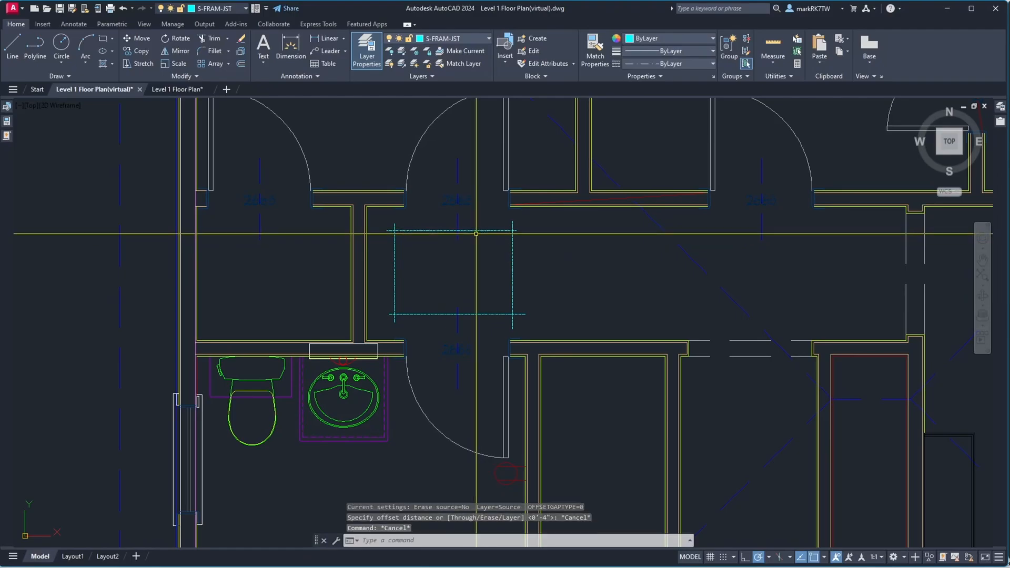
Offset the top line of the framing rectangle 3 inches upward
{"action": "type", "text": "o"}
{"action": "key", "text": "Return"}
{"action": "type", "text": "3"}
{"action": "key", "text": "Return"}
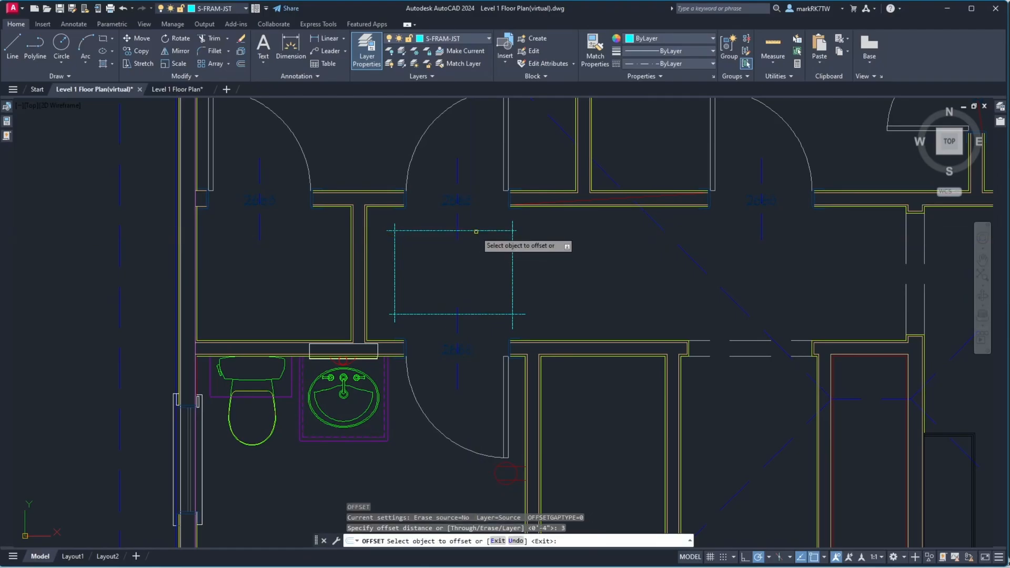
{"action": "left_click", "coordinate": [476, 232]}
{"action": "left_click", "coordinate": [478, 216]}
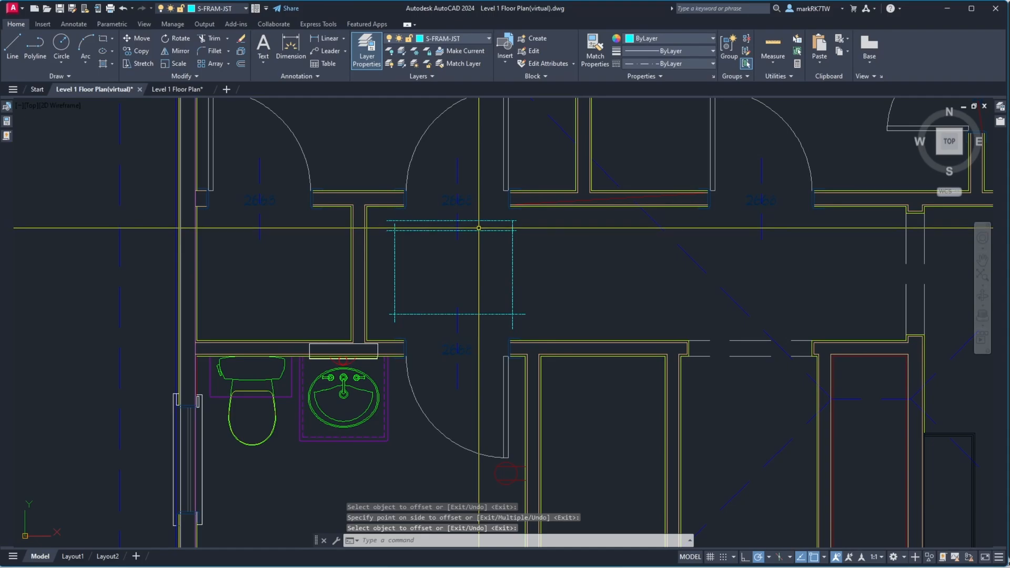
{"action": "key", "text": "Return"}
{"action": "key", "text": "Return"}
Offset the upper framing line 10 inches further upward
{"action": "type", "text": "10"}
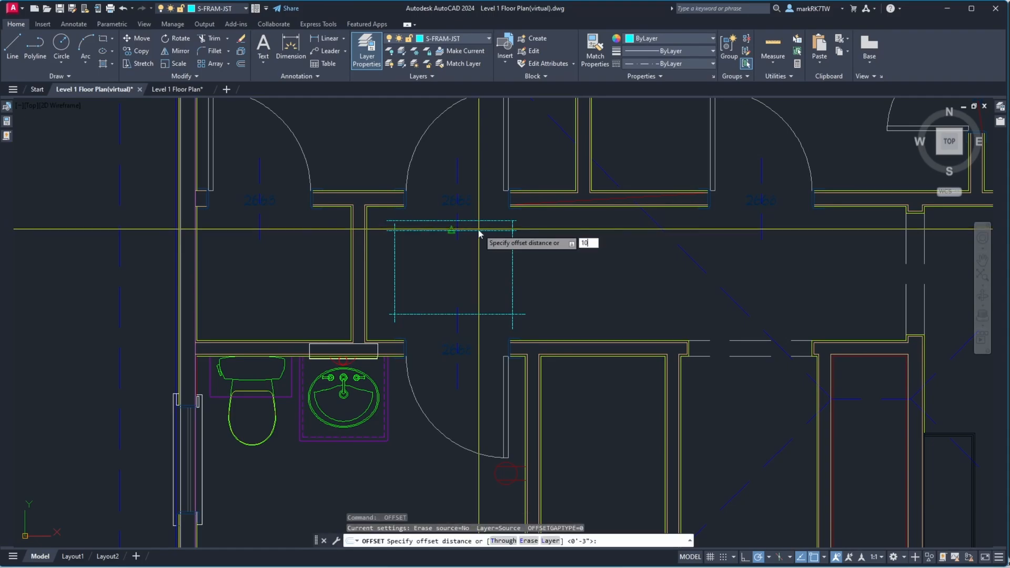
{"action": "key", "text": "Return"}
{"action": "left_click", "coordinate": [478, 222]}
{"action": "left_click", "coordinate": [480, 212]}
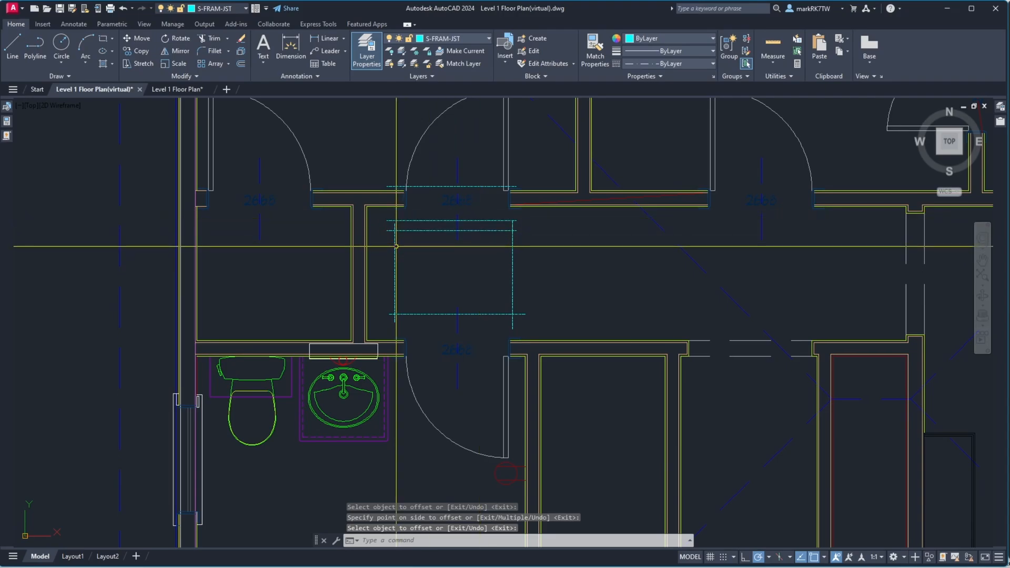
{"action": "key", "text": "Return"}
Stretch the top end of the rectangle's left vertical line up to the hallway's upper wall
{"action": "left_click", "coordinate": [395, 246]}
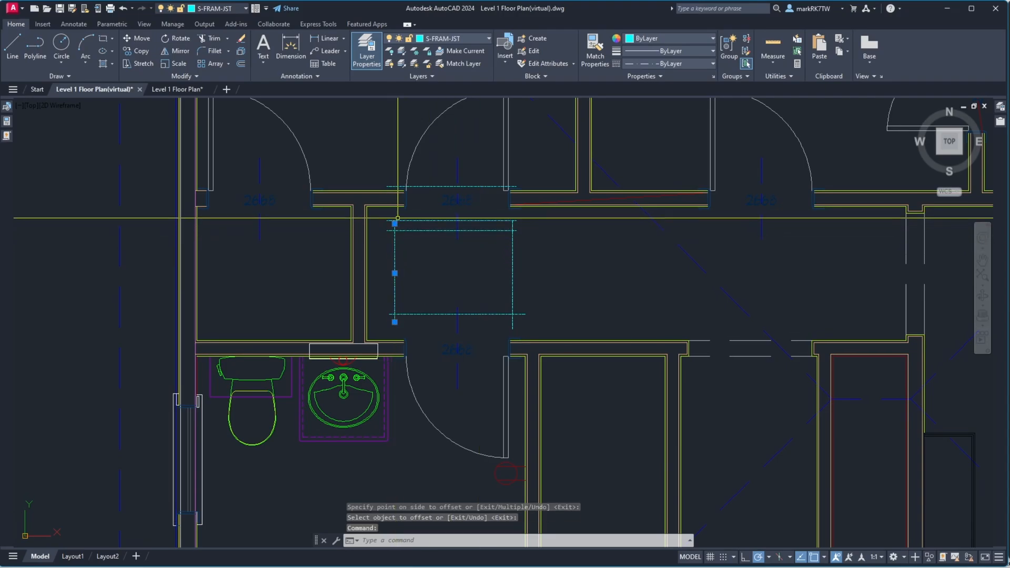
{"action": "left_click", "coordinate": [394, 224]}
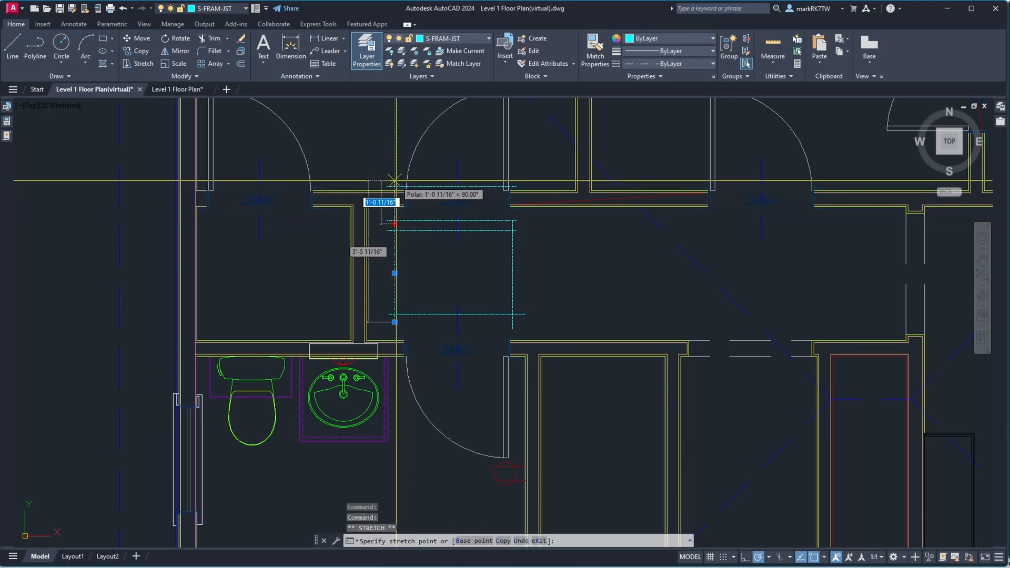
{"action": "left_click", "coordinate": [395, 182]}
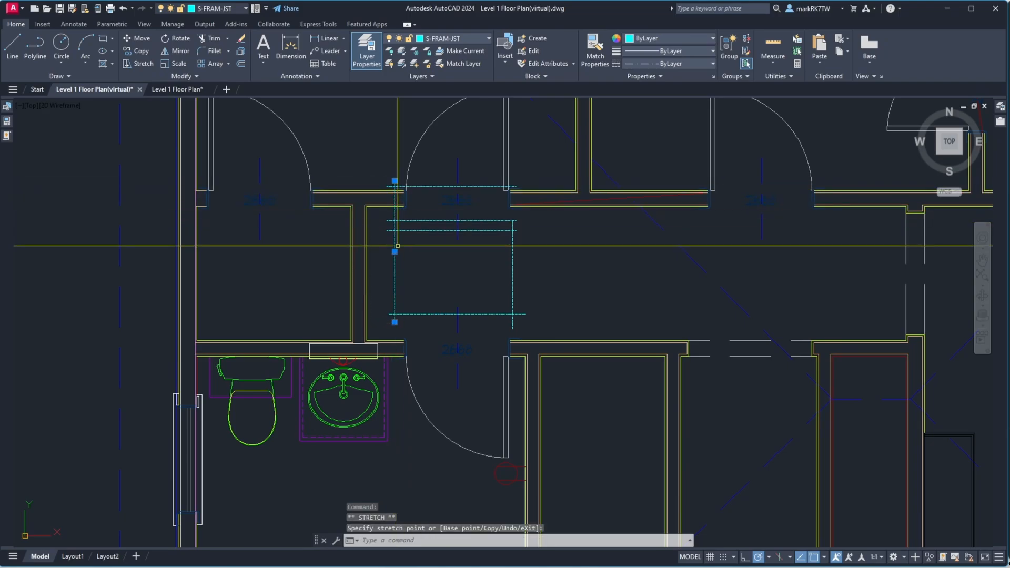
{"action": "key", "text": "Escape"}
Erase the rectangle's right vertical line
{"action": "type", "text": "e"}
{"action": "key", "text": "Return"}
{"action": "left_click", "coordinate": [520, 284]}
{"action": "left_click", "coordinate": [510, 278]}
{"action": "key", "text": "Return"}
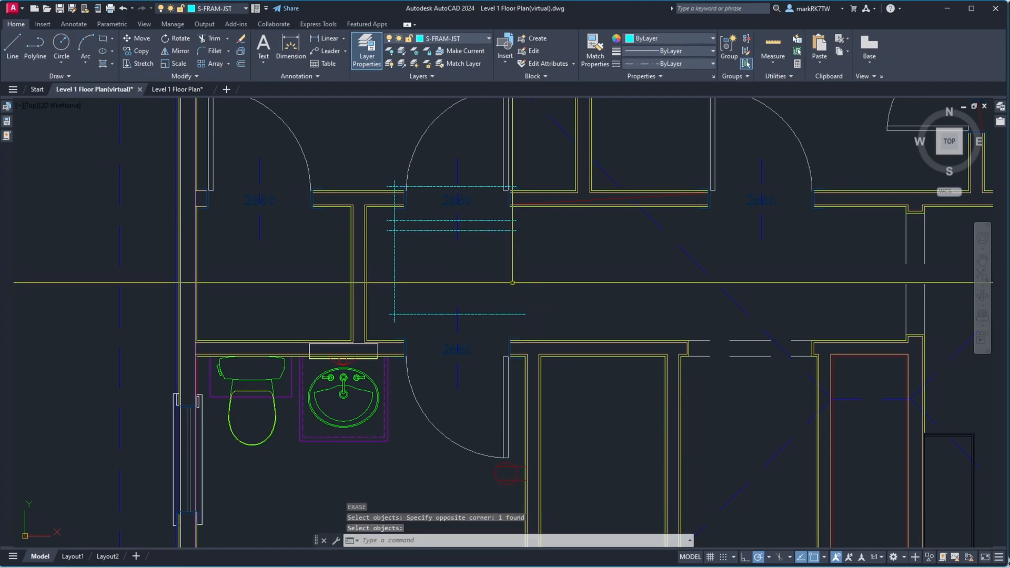
{"action": "type", "text": "co"}
{"action": "key", "text": "Return"}
{"action": "left_click", "coordinate": [401, 267]}
{"action": "left_click", "coordinate": [386, 262]}
{"action": "key", "text": "Return"}
{"action": "left_click", "coordinate": [384, 263]}
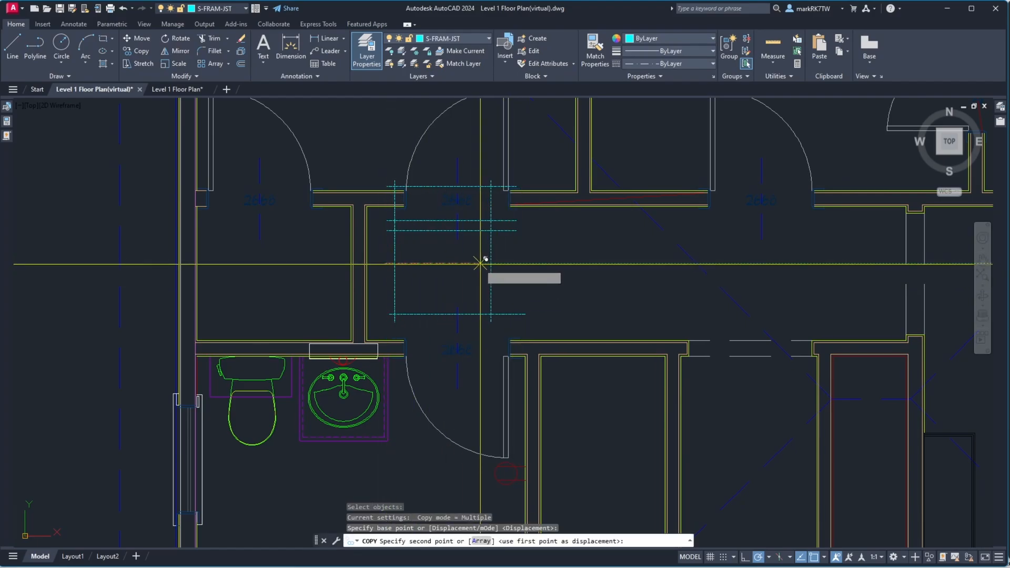
{"action": "key", "text": "Escape"}
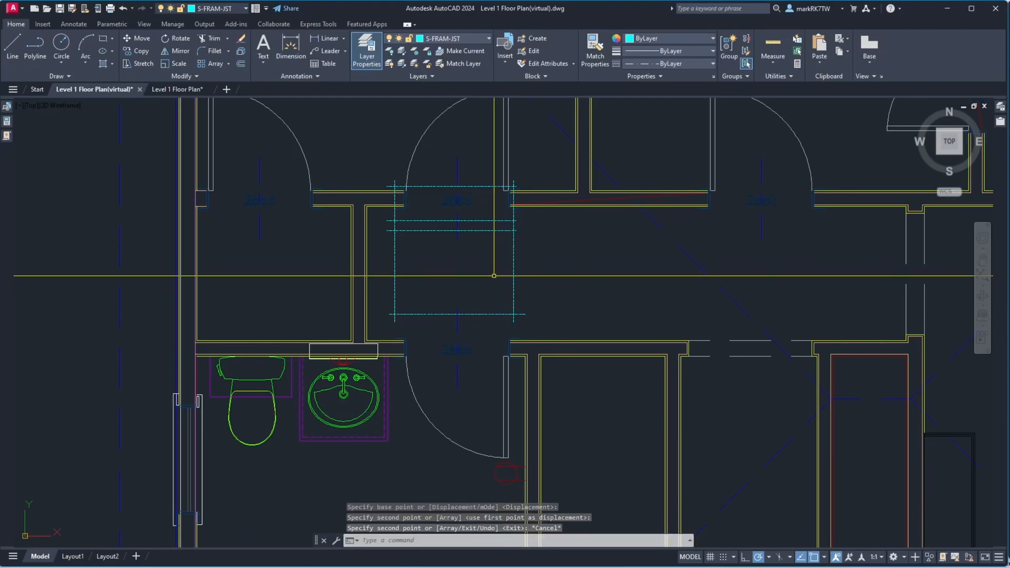
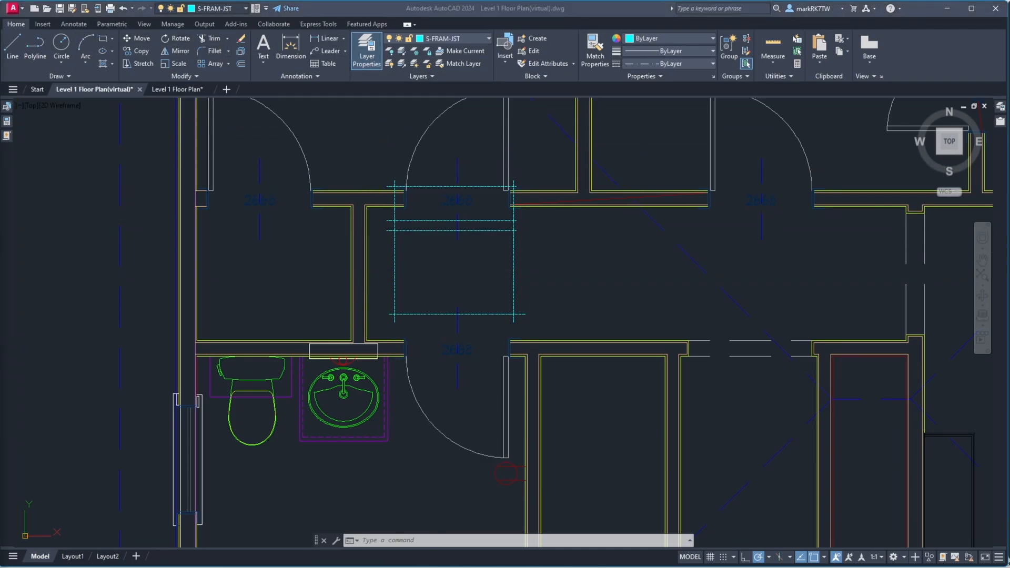
Erase the three upper horizontal framing lines of the rectangle
{"action": "left_click", "coordinate": [449, 268]}
{"action": "scroll", "coordinate": [418, 258], "scroll_direction": "up", "scroll_amount": 3}
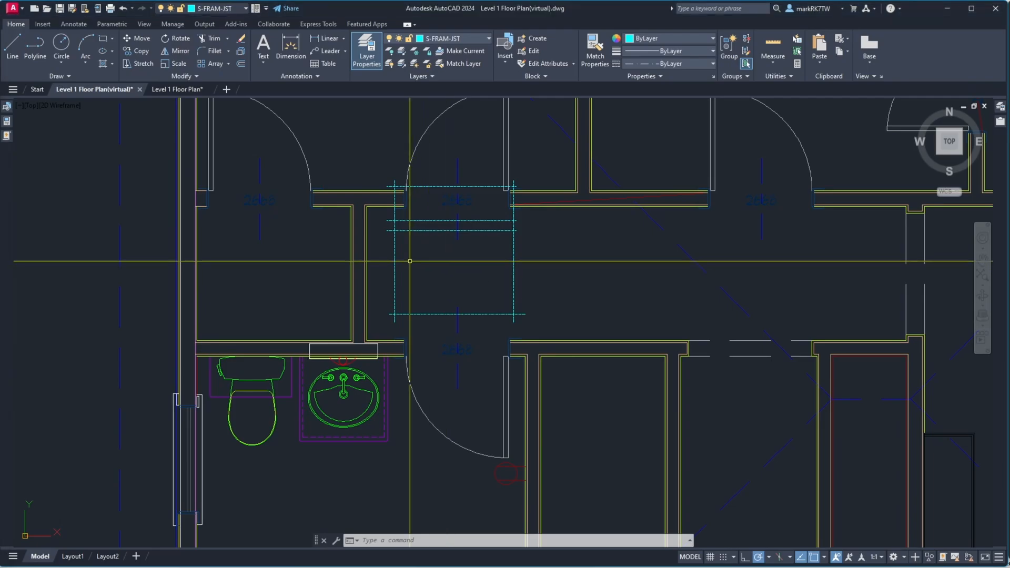
{"action": "type", "text": "e"}
{"action": "key", "text": "Return"}
{"action": "left_click", "coordinate": [436, 239]}
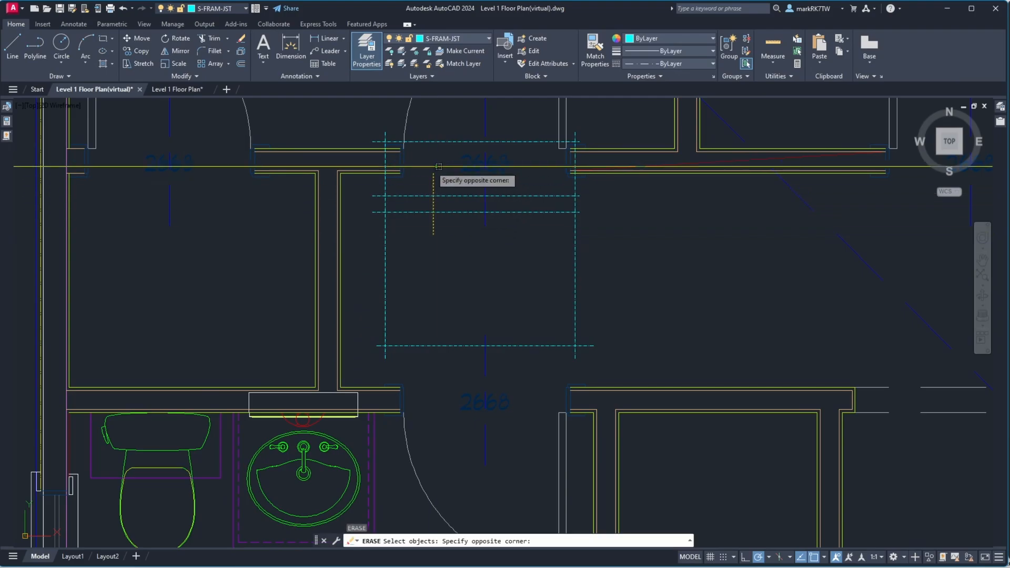
{"action": "left_click", "coordinate": [418, 137]}
{"action": "key", "text": "Return"}
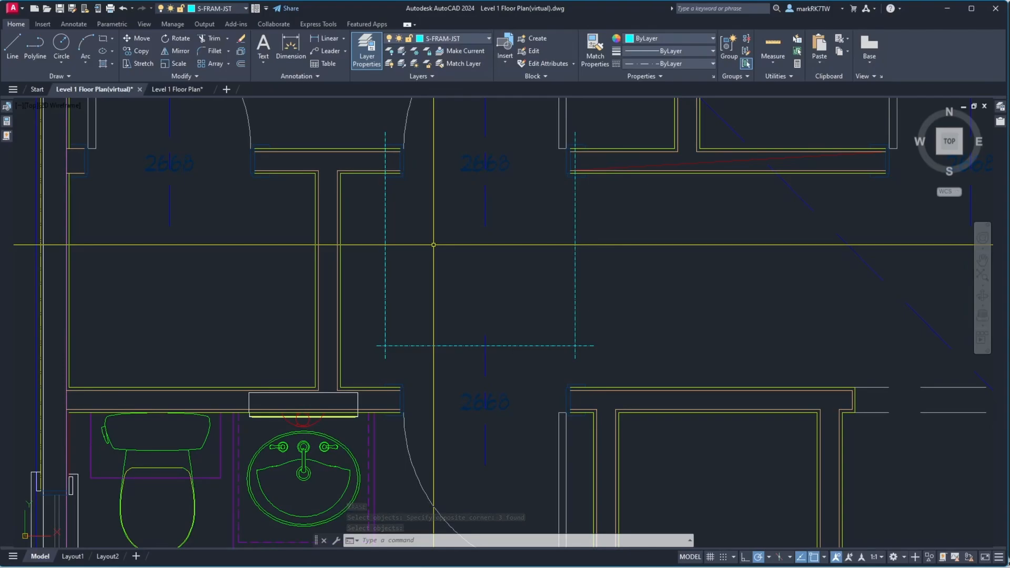
Offset the bottom framing line 27 inches upward
{"action": "type", "text": "o"}
{"action": "key", "text": "Return"}
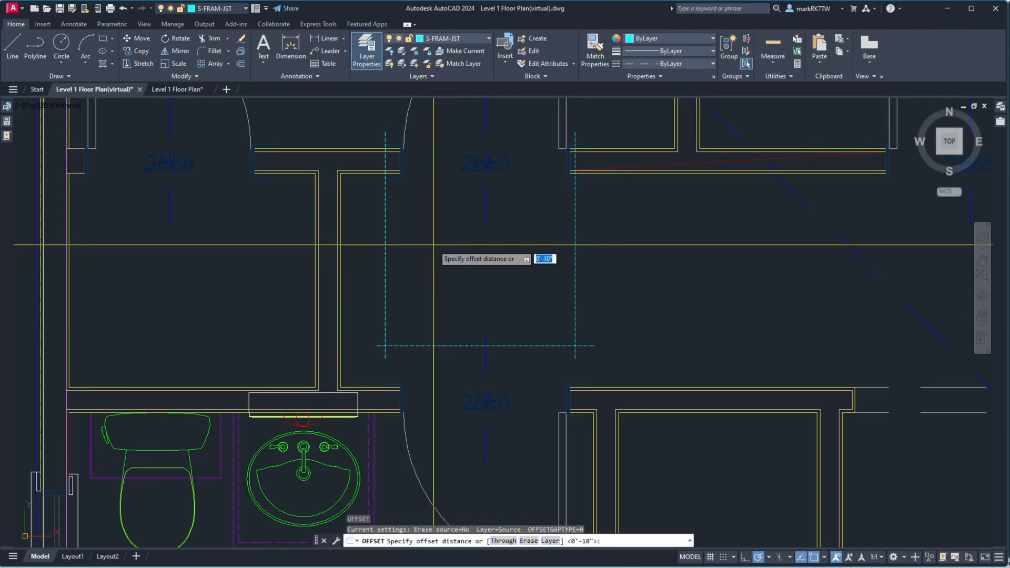
{"action": "type", "text": "27"}
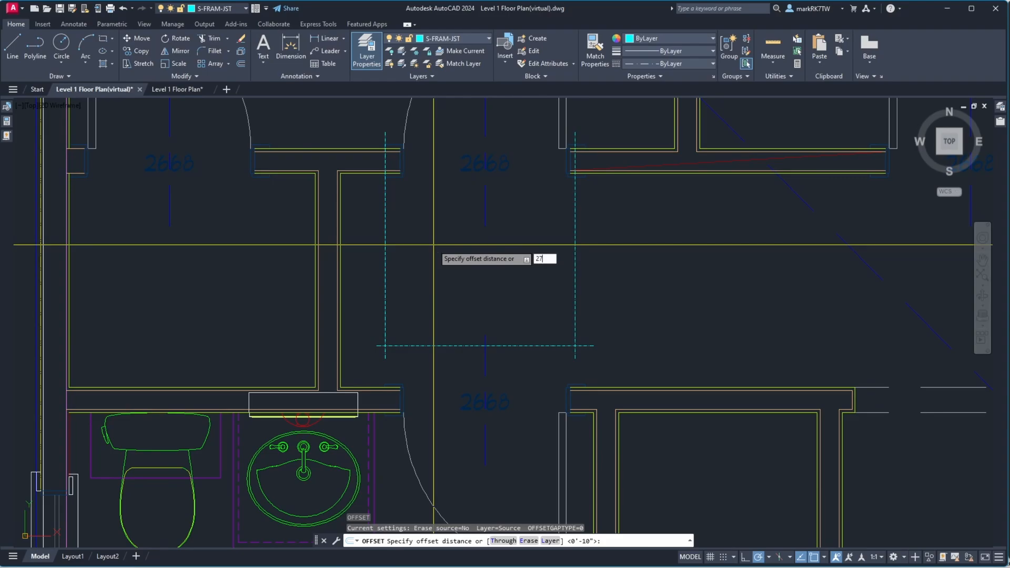
{"action": "key", "text": "Return"}
{"action": "left_click", "coordinate": [425, 347]}
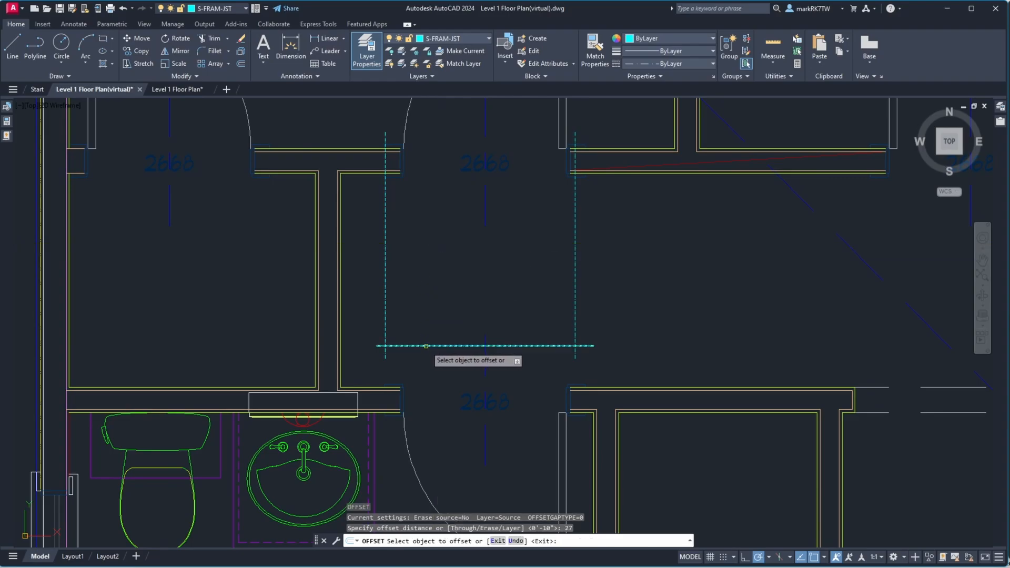
{"action": "left_click", "coordinate": [427, 323]}
{"action": "key", "text": "Return"}
{"action": "key", "text": "Return"}
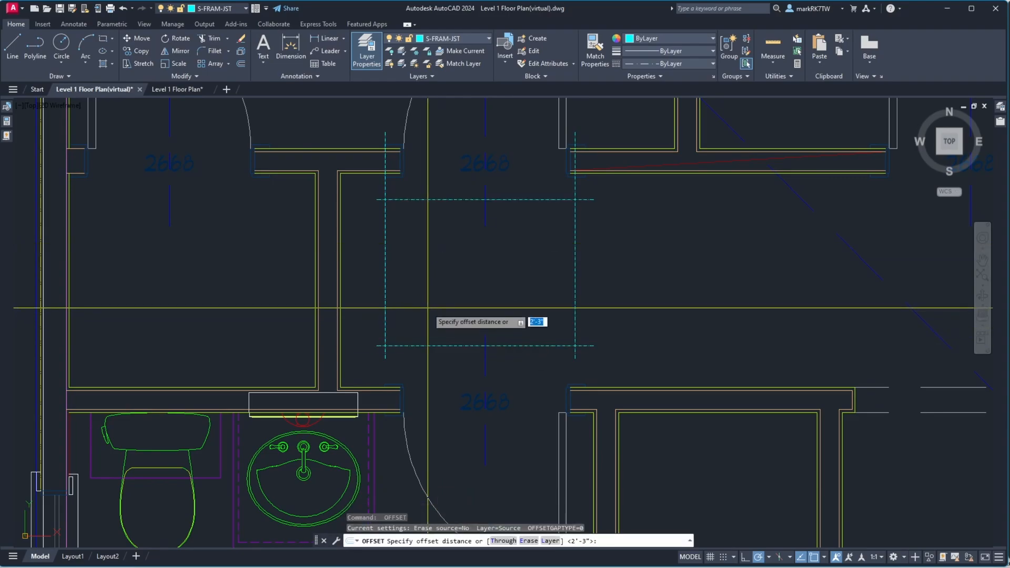
Offset the new horizontal line 3.125 inches upward
{"action": "type", "text": "3.125"}
{"action": "key", "text": "Return"}
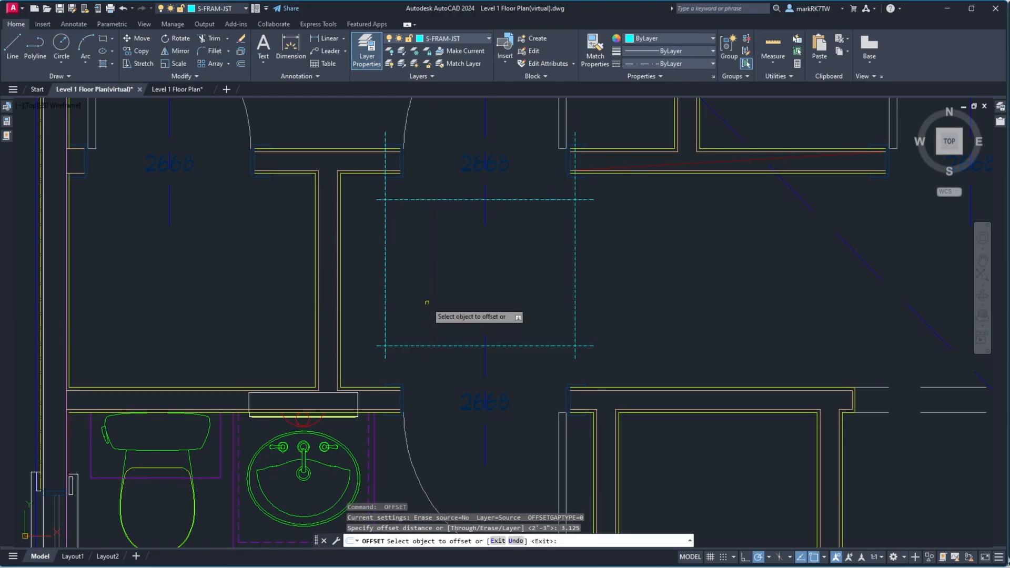
{"action": "left_click", "coordinate": [419, 200]}
{"action": "left_click", "coordinate": [419, 189]}
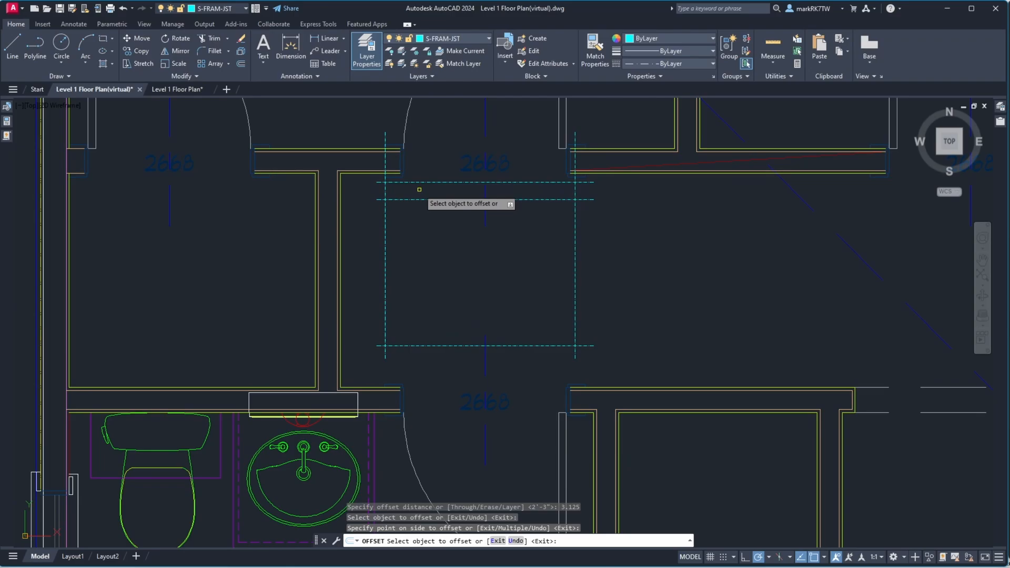
{"action": "key", "text": "Return"}
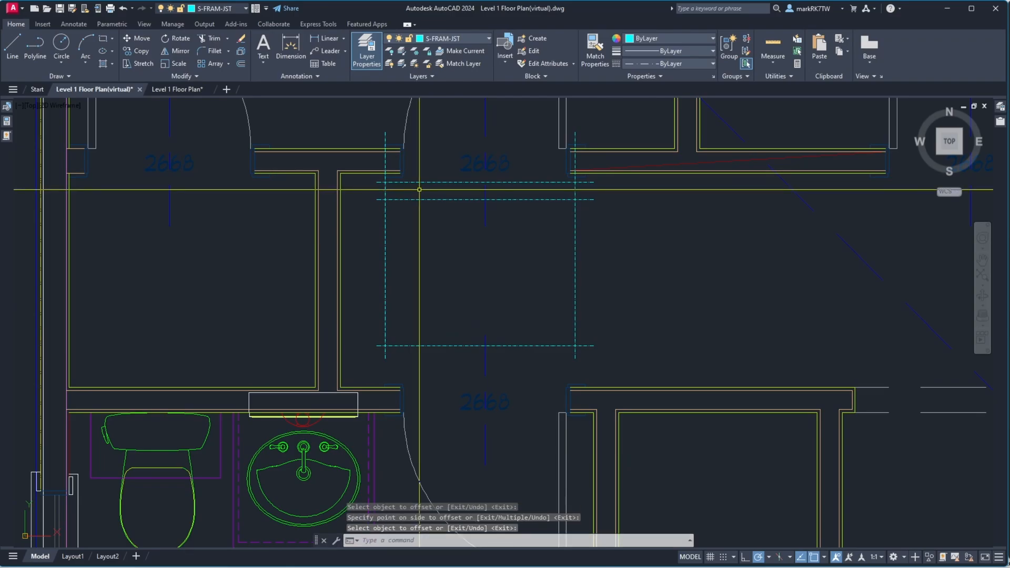
Offset the uppermost new horizontal line 9 inches further upward
{"action": "key", "text": "Return"}
{"action": "type", "text": "9.125"}
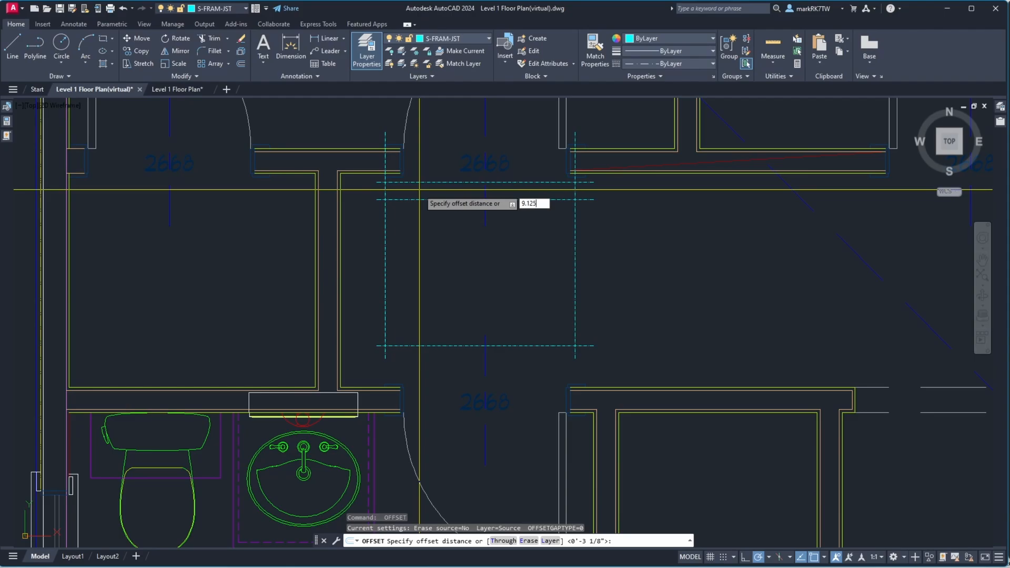
{"action": "key", "text": "Return"}
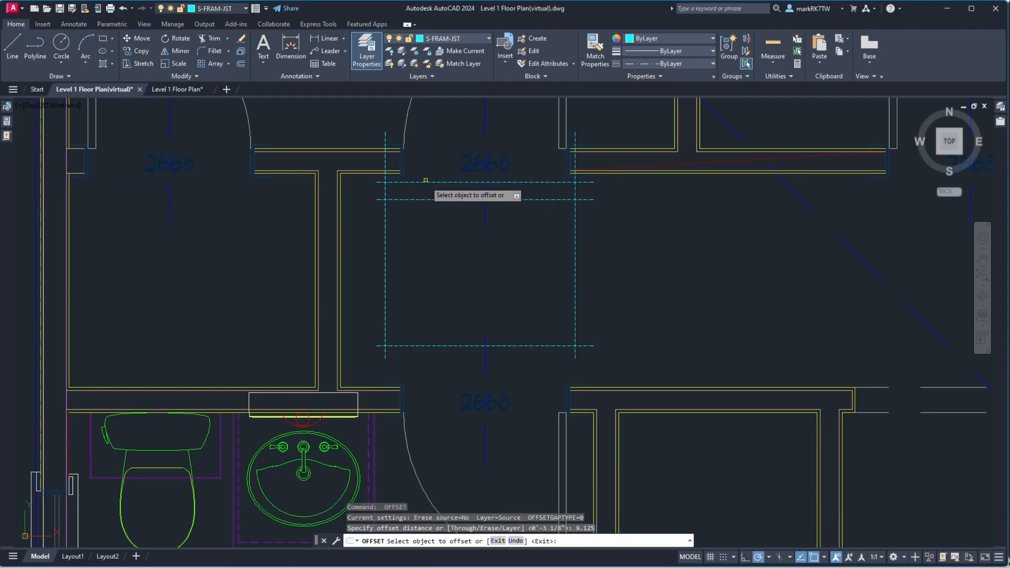
{"action": "left_click", "coordinate": [419, 182]}
{"action": "left_click", "coordinate": [326, 163]}
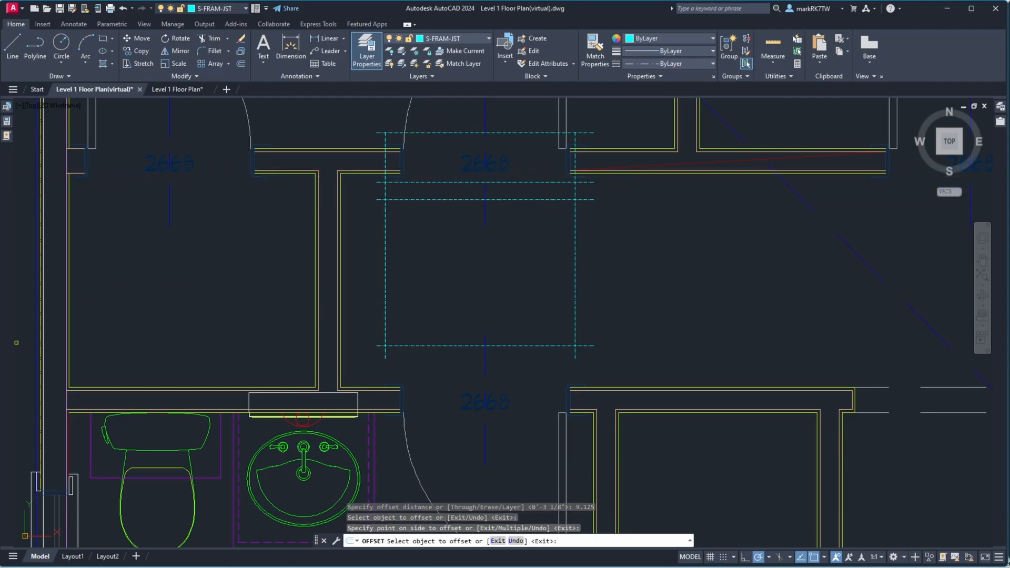
{"action": "key", "text": "Escape"}
Move the bottom framing line 1.5 inches upward
{"action": "left_click", "coordinate": [453, 303]}
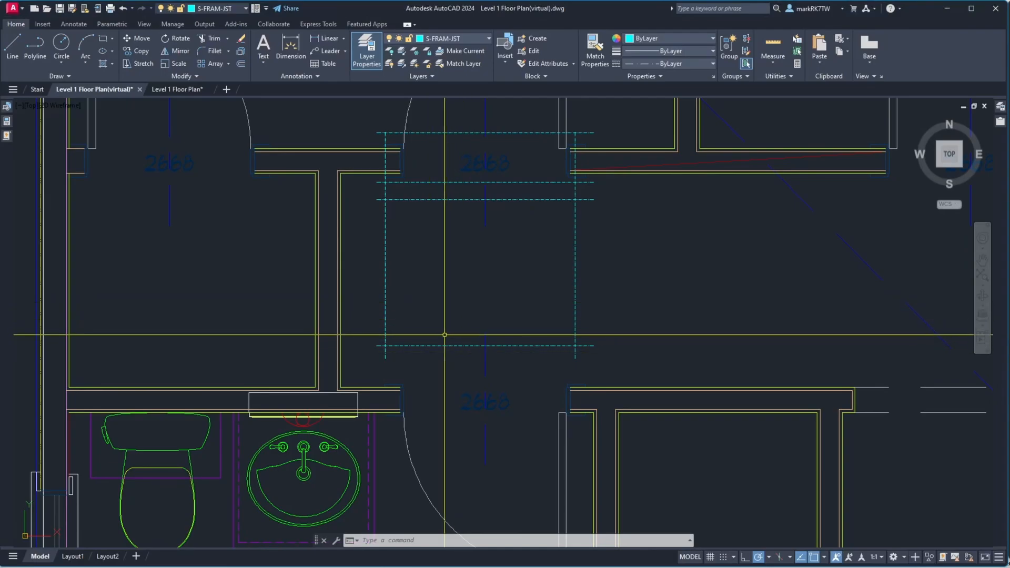
{"action": "type", "text": "m"}
{"action": "key", "text": "space"}
{"action": "left_click", "coordinate": [405, 356]}
{"action": "left_click", "coordinate": [396, 336]}
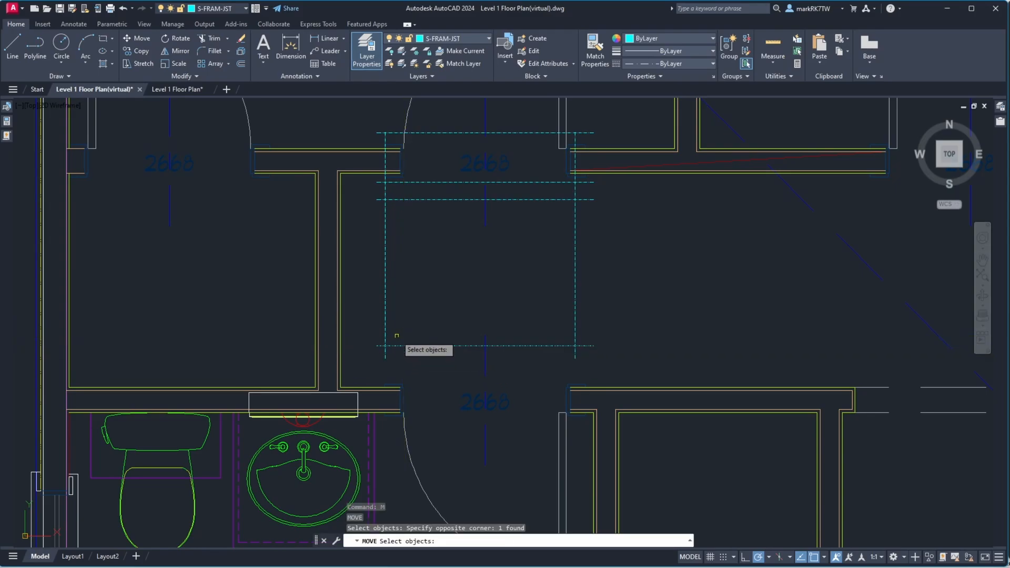
{"action": "key", "text": "space"}
{"action": "left_click", "coordinate": [411, 370]}
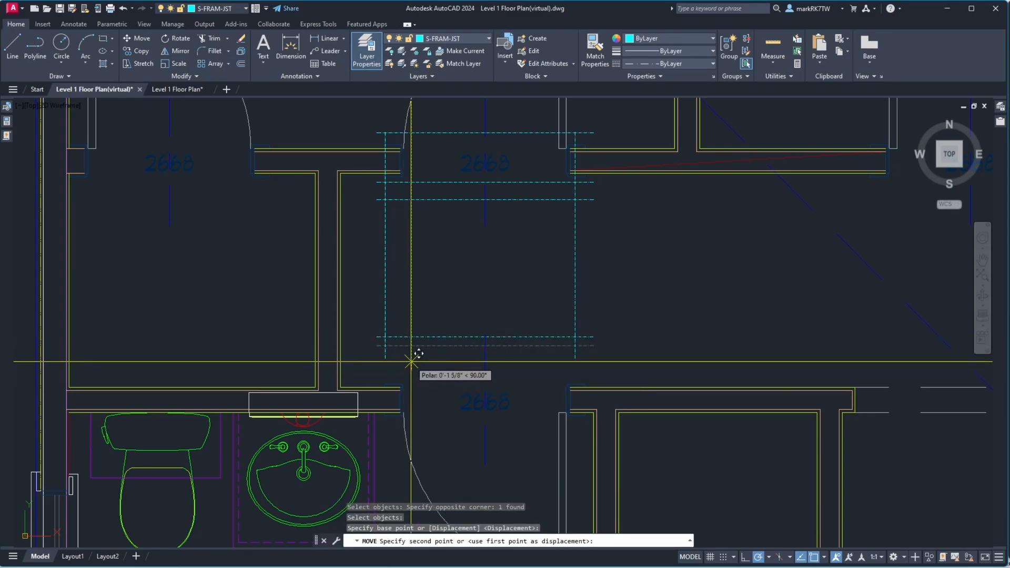
{"action": "type", "text": "1.5"}
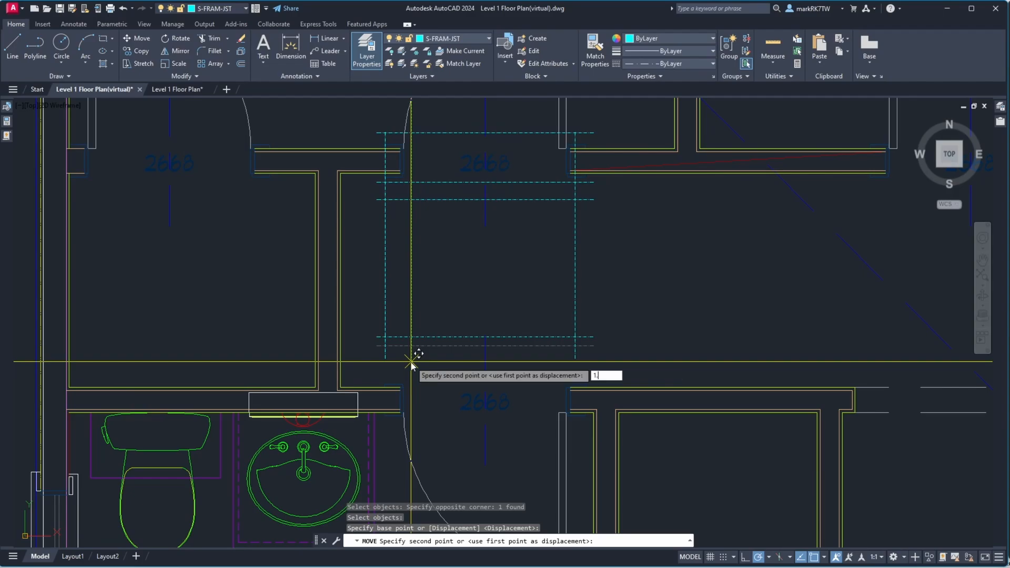
{"action": "key", "text": "Return"}
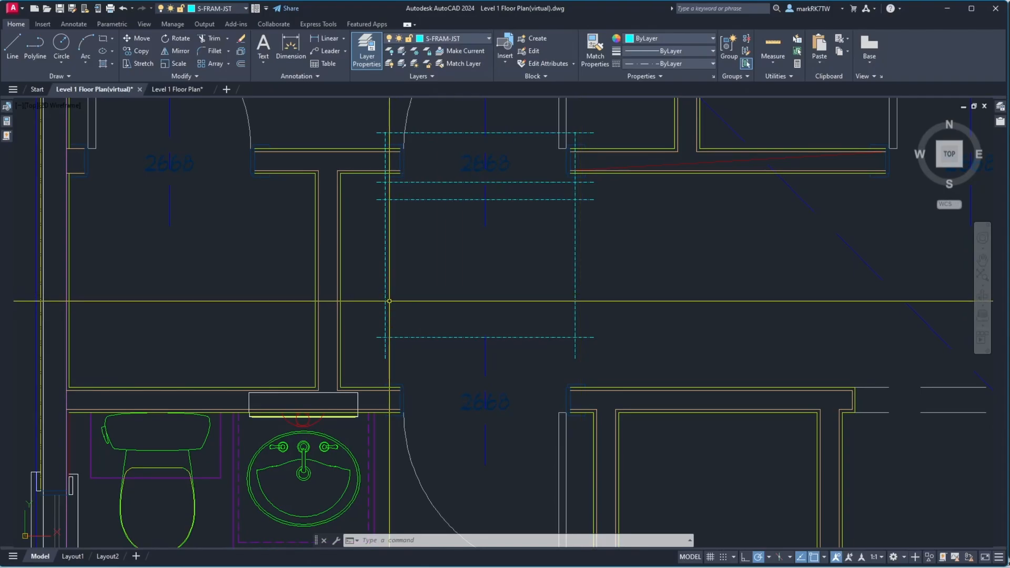
Measure the distance from the 27-inch offset line down to the bottom framing line
{"action": "type", "text": "di"}
{"action": "key", "text": "Return"}
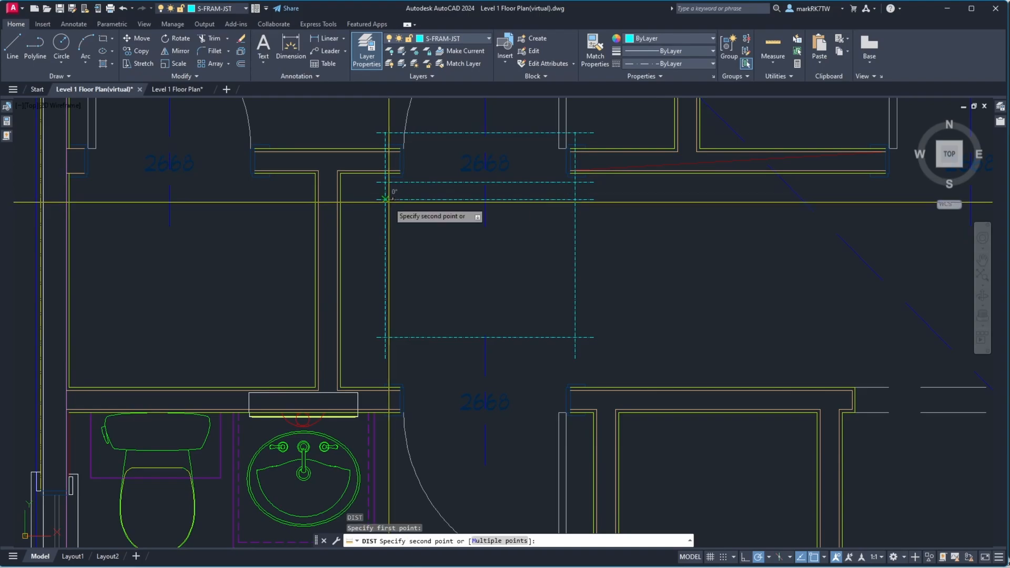
{"action": "left_click", "coordinate": [376, 199]}
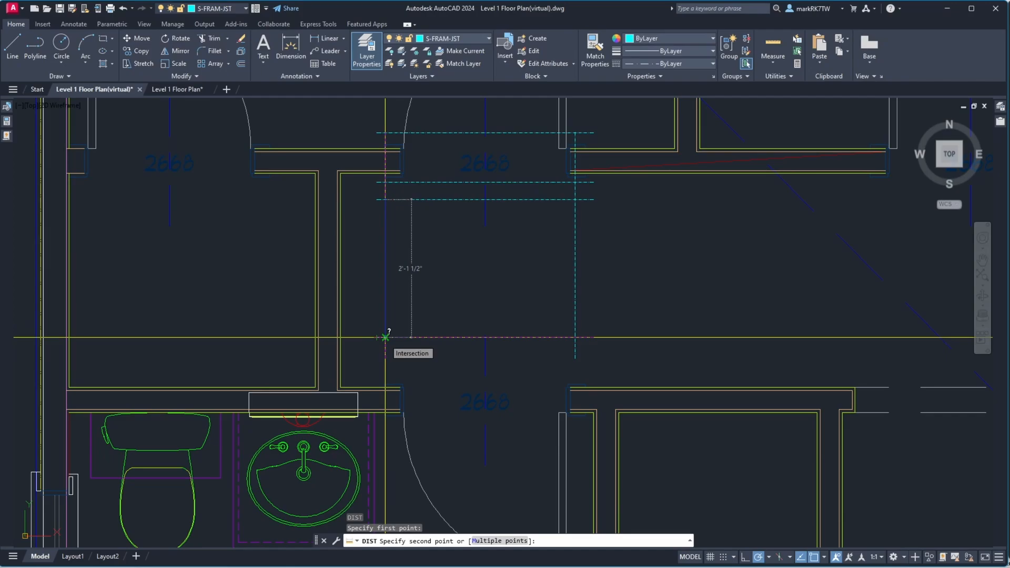
{"action": "key", "text": "Escape"}
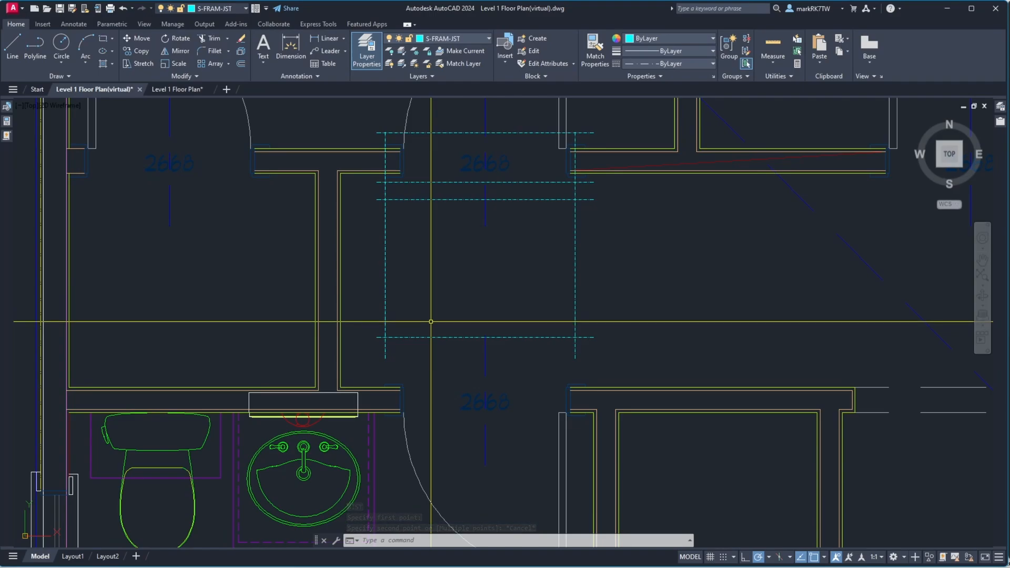
Erase the rectangle's right vertical framing line
{"action": "type", "text": "e"}
{"action": "key", "text": "Return"}
{"action": "left_click", "coordinate": [581, 277]}
{"action": "left_click", "coordinate": [548, 275]}
{"action": "key", "text": "Return"}
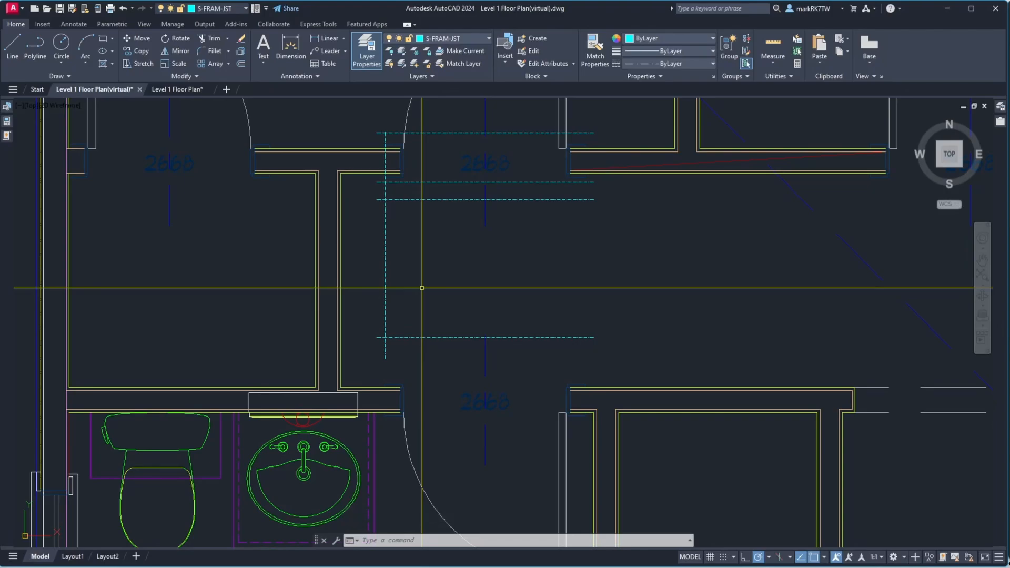
Offset the left vertical framing line 32.5 inches to the right
{"action": "type", "text": "o"}
{"action": "key", "text": "Return"}
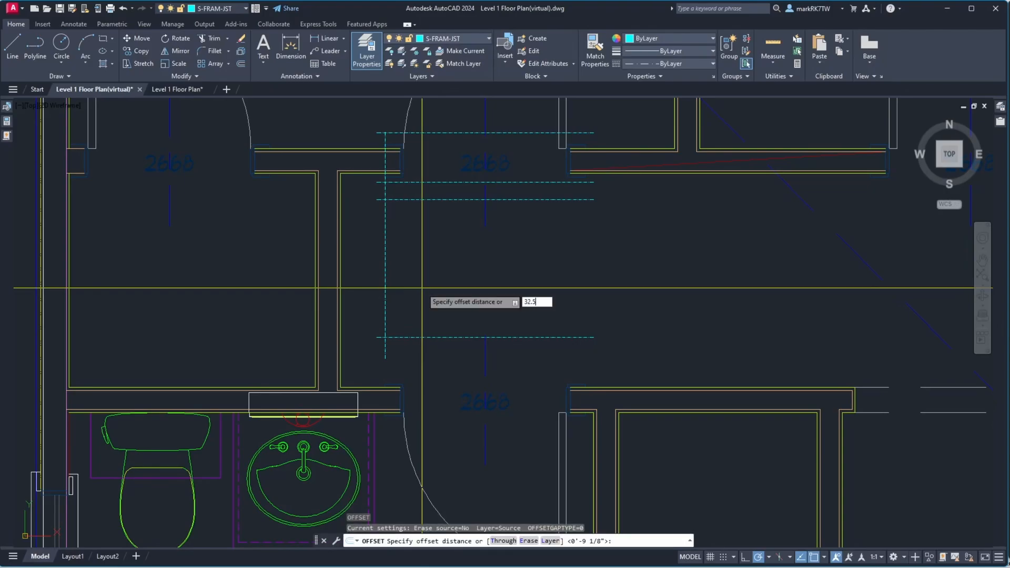
{"action": "type", "text": "32.5"}
{"action": "key", "text": "Return"}
{"action": "left_click", "coordinate": [387, 289]}
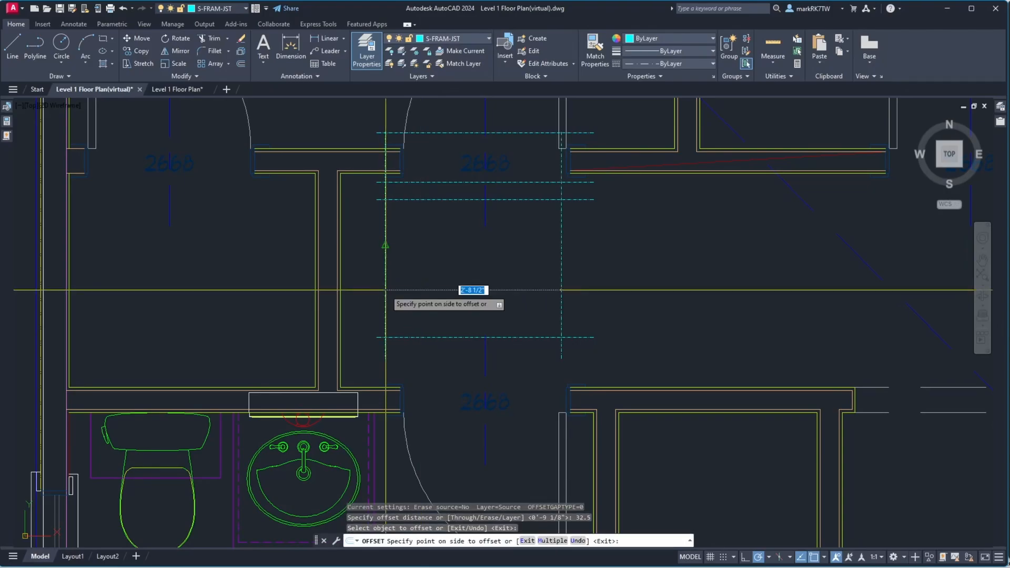
{"action": "left_click", "coordinate": [453, 284]}
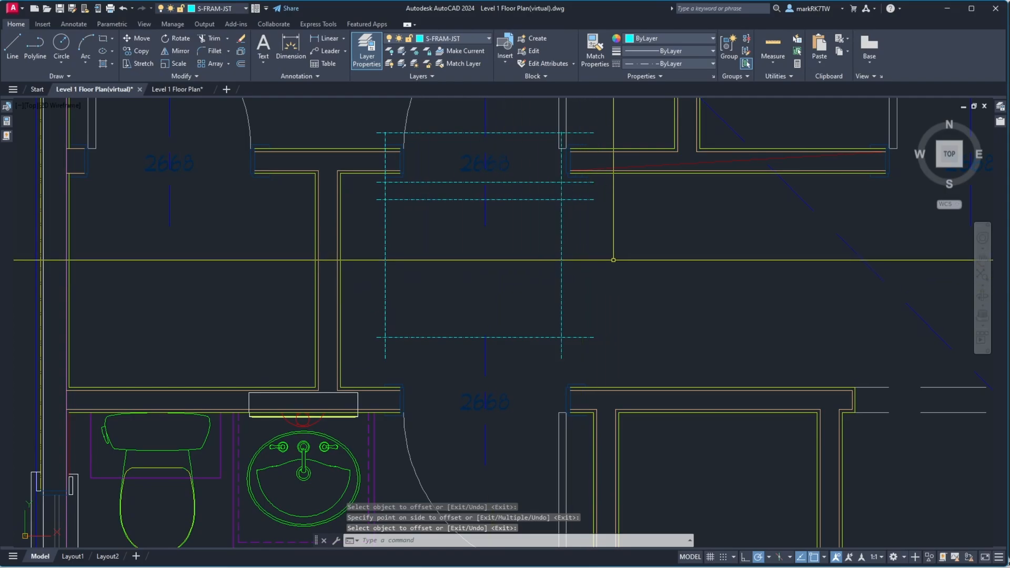
Trim the horizontal framing lines' ends that extend past the new right vertical line
{"action": "type", "text": "tr"}
{"action": "key", "text": "Return"}
{"action": "left_click", "coordinate": [616, 259]}
{"action": "left_click", "coordinate": [534, 237]}
{"action": "key", "text": "Return"}
{"action": "left_click", "coordinate": [569, 223]}
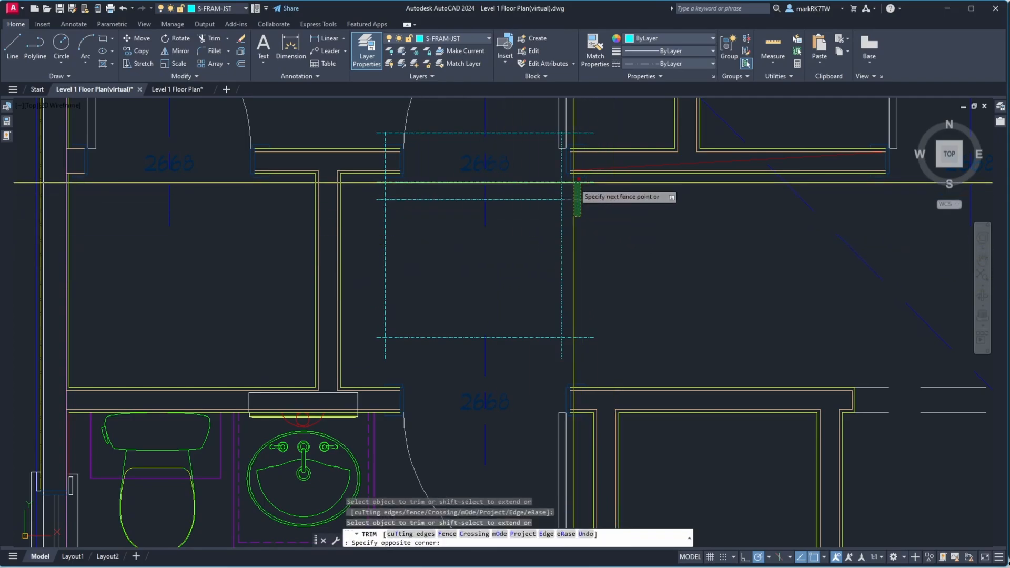
{"action": "left_click", "coordinate": [559, 127]}
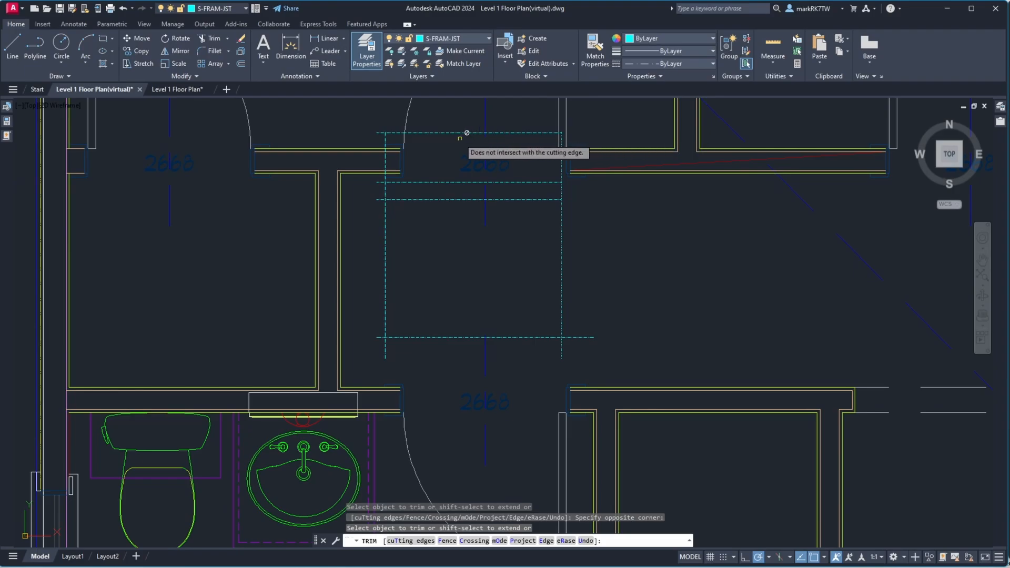
{"action": "left_click", "coordinate": [608, 320]}
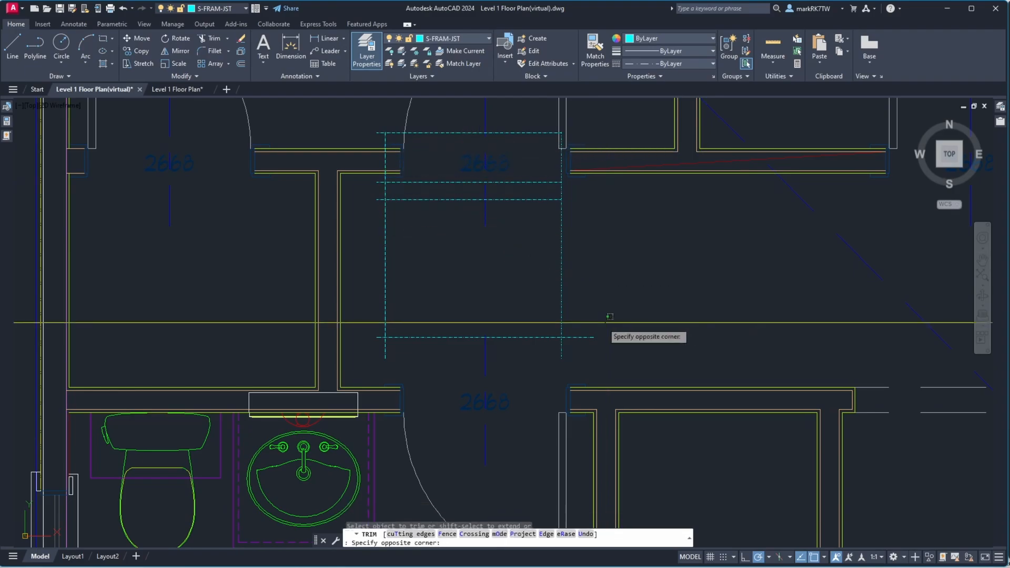
{"action": "left_click", "coordinate": [585, 345]}
{"action": "key", "text": "Return"}
Trim the horizontal framing lines' ends that extend past the left vertical line
{"action": "key", "text": "Return"}
{"action": "left_click", "coordinate": [410, 282]}
{"action": "left_click", "coordinate": [363, 274]}
{"action": "key", "text": "Return"}
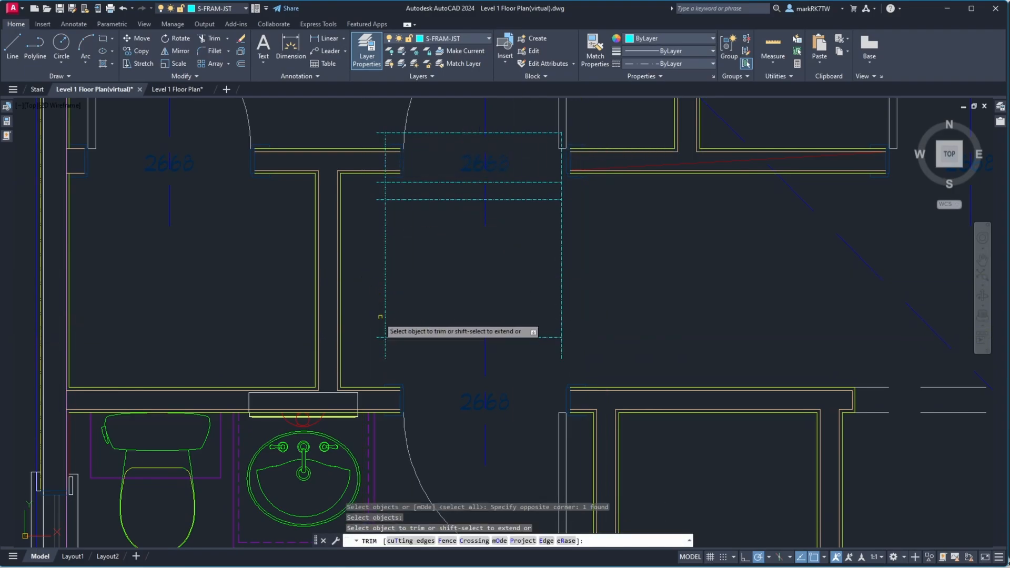
{"action": "left_click", "coordinate": [379, 319]}
{"action": "left_click", "coordinate": [372, 361]}
{"action": "left_click", "coordinate": [378, 193]}
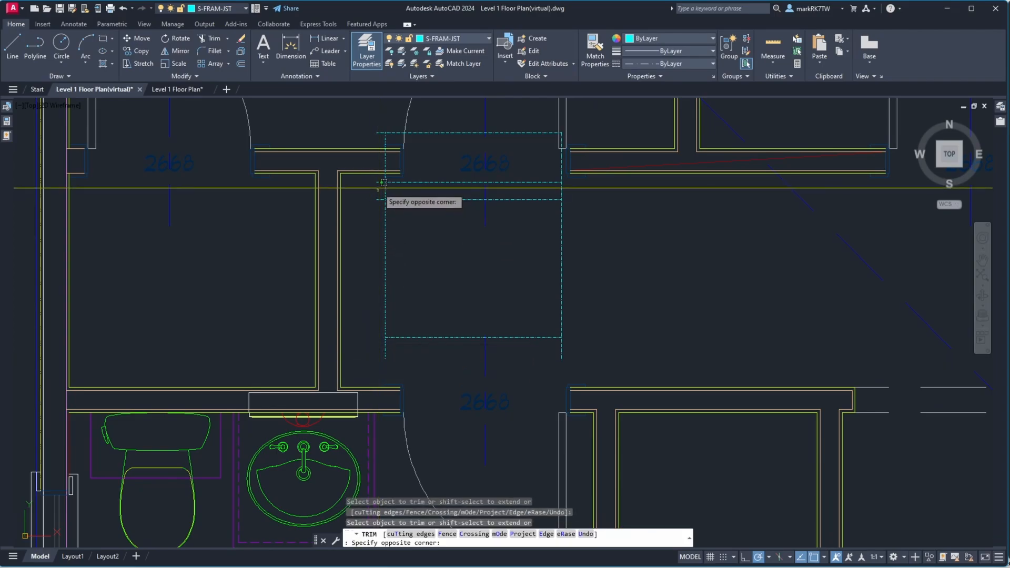
{"action": "left_click", "coordinate": [376, 178]}
{"action": "left_click", "coordinate": [381, 199]}
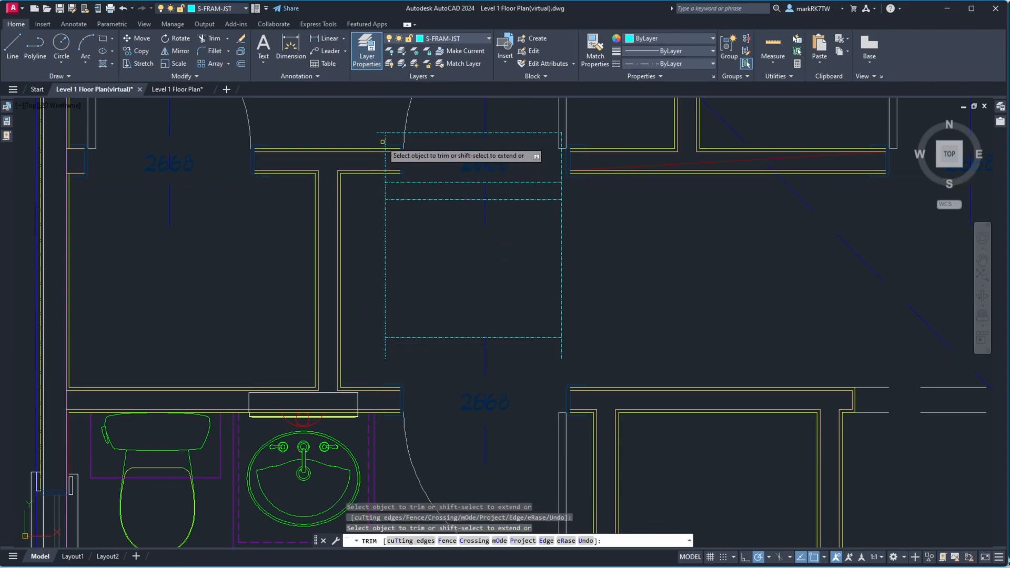
{"action": "left_click", "coordinate": [380, 133]}
{"action": "key", "text": "Return"}
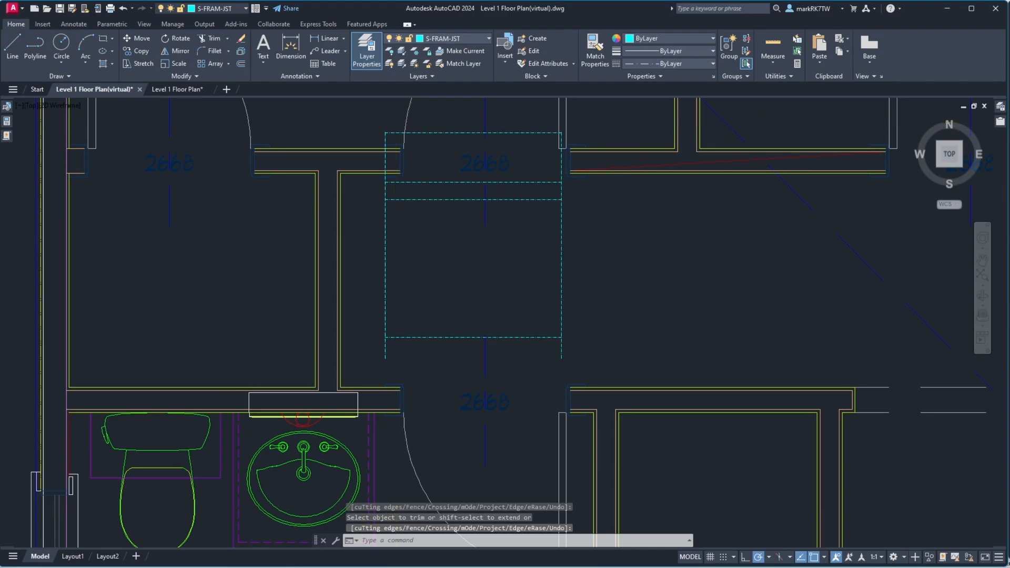
Chamfer the bottom framing line and the right vertical line into a sharp corner
{"action": "scroll", "coordinate": [405, 121], "scroll_direction": "up", "scroll_amount": 2}
{"action": "scroll", "coordinate": [405, 121], "scroll_direction": "down", "scroll_amount": 2}
{"action": "type", "text": "ch"}
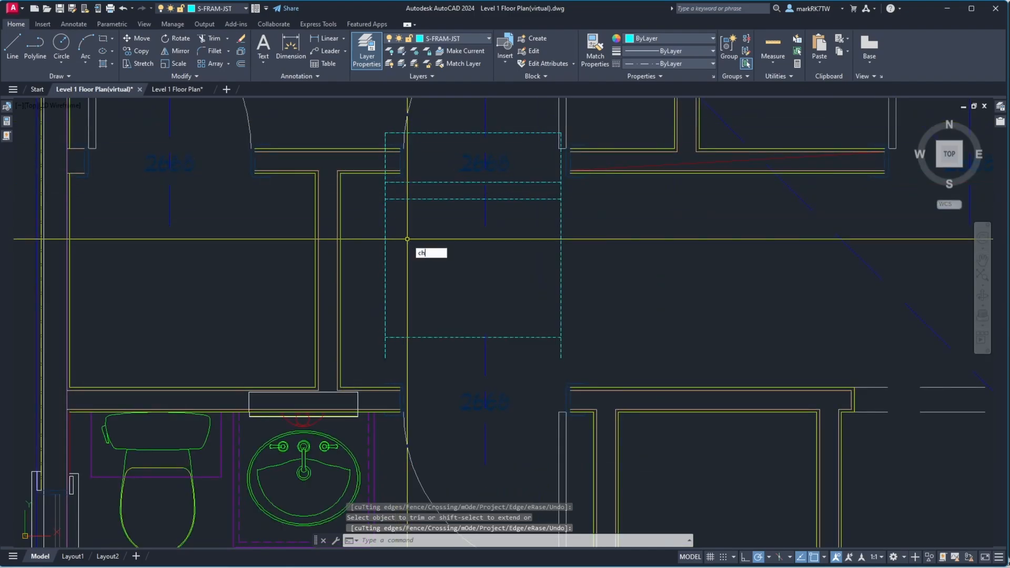
{"action": "type", "text": "a"}
{"action": "key", "text": "Return"}
{"action": "left_click", "coordinate": [402, 336]}
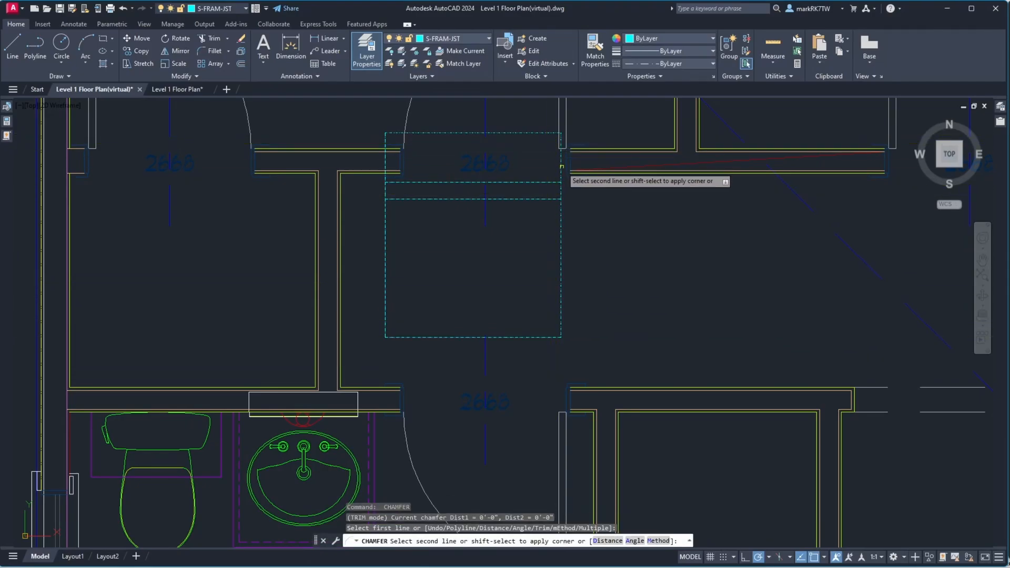
{"action": "left_click", "coordinate": [562, 167]}
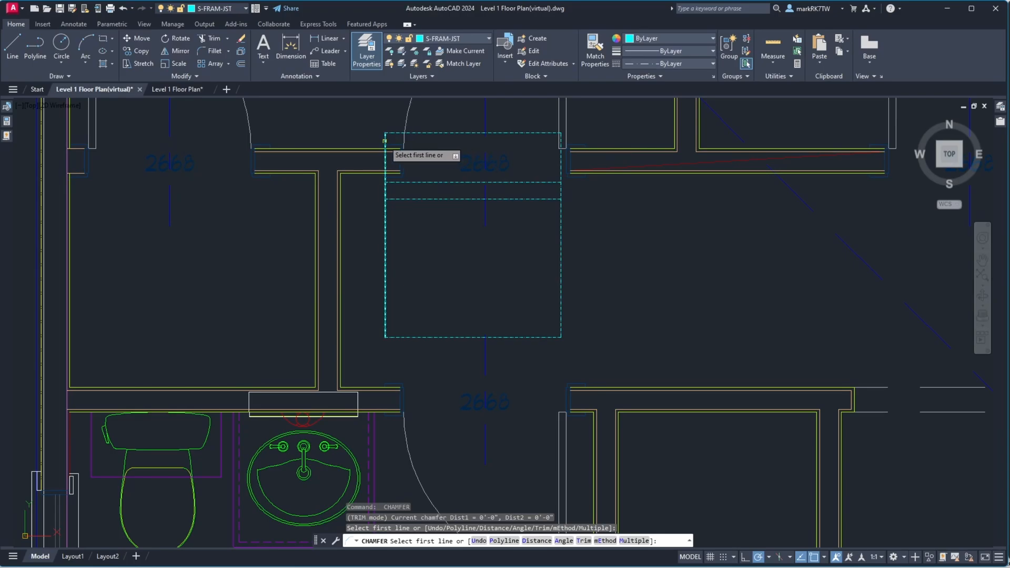
Chamfer the left vertical framing line and the top framing line into a sharp corner
{"action": "left_click", "coordinate": [396, 134]}
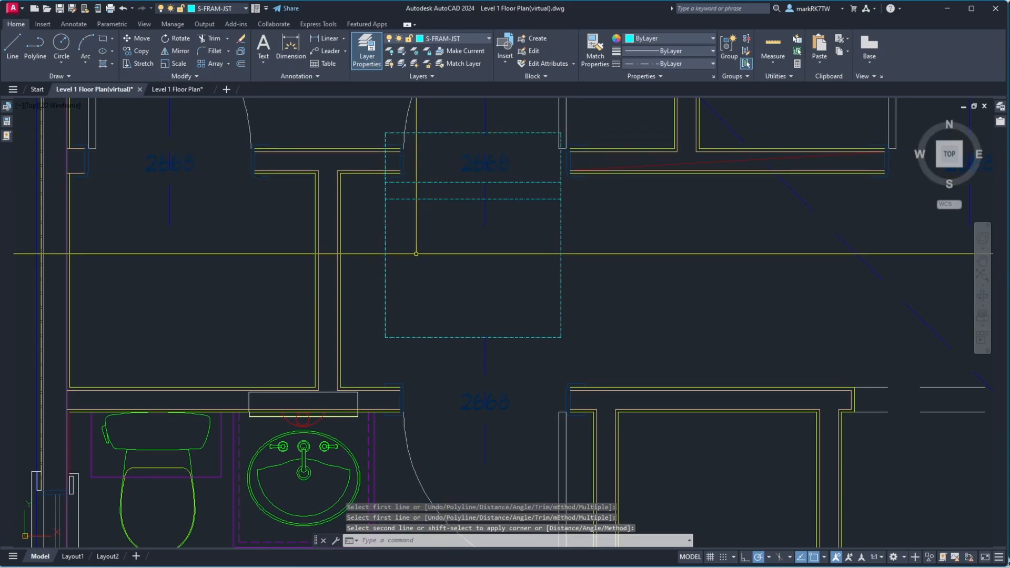
{"action": "left_click", "coordinate": [396, 248]}
Select the two vertical framing lines and set their linetype scale to 12
{"action": "left_click", "coordinate": [378, 239]}
{"action": "left_click", "coordinate": [570, 271]}
{"action": "left_click", "coordinate": [546, 268]}
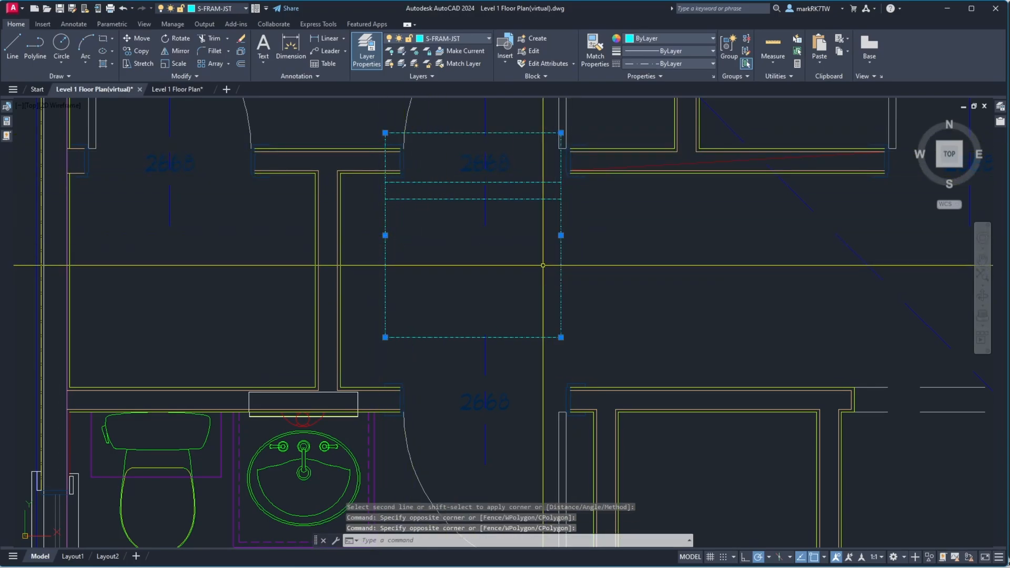
{"action": "left_click", "coordinate": [6, 121]}
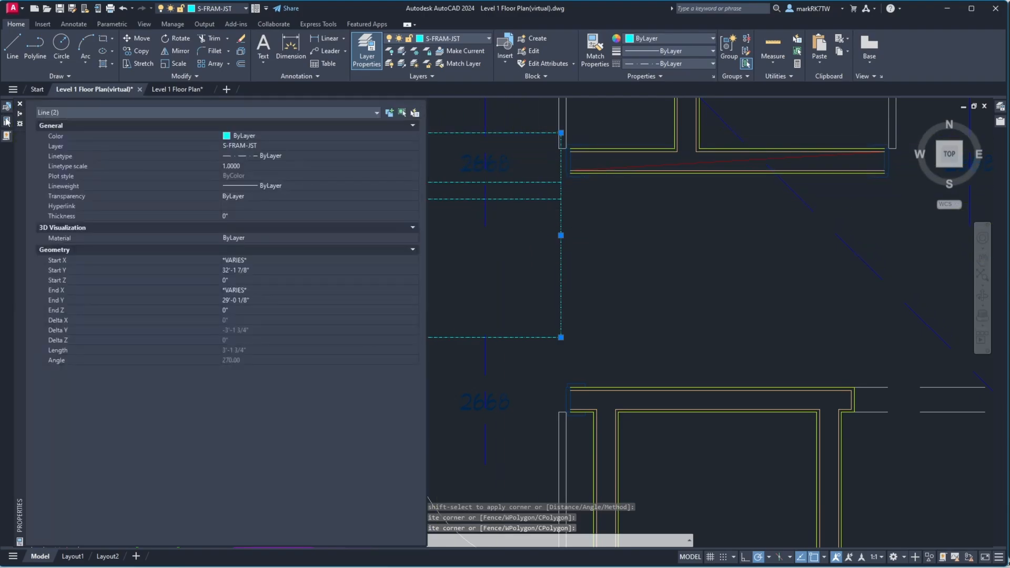
{"action": "left_click", "coordinate": [251, 166]}
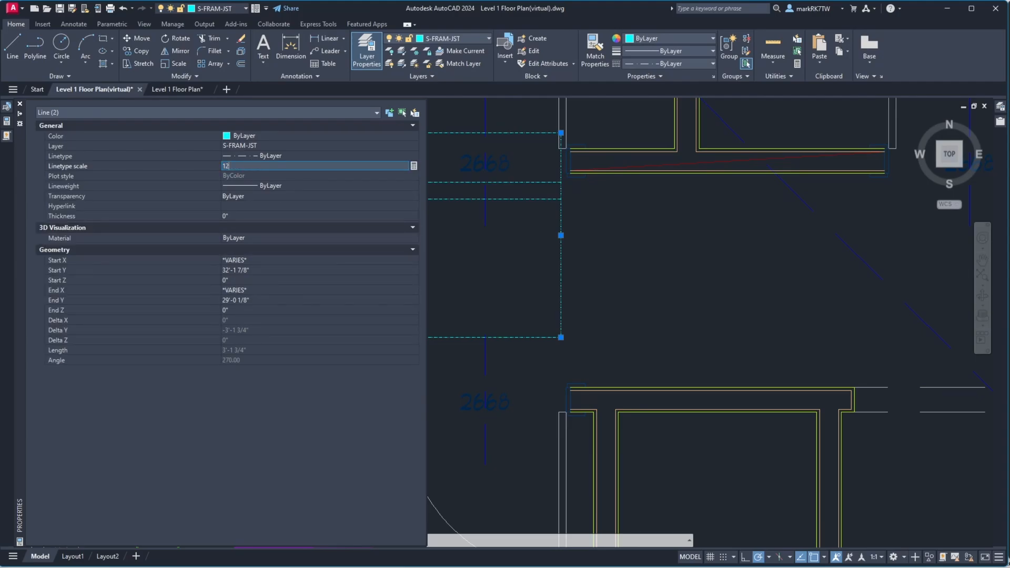
{"action": "left_click", "coordinate": [246, 165]}
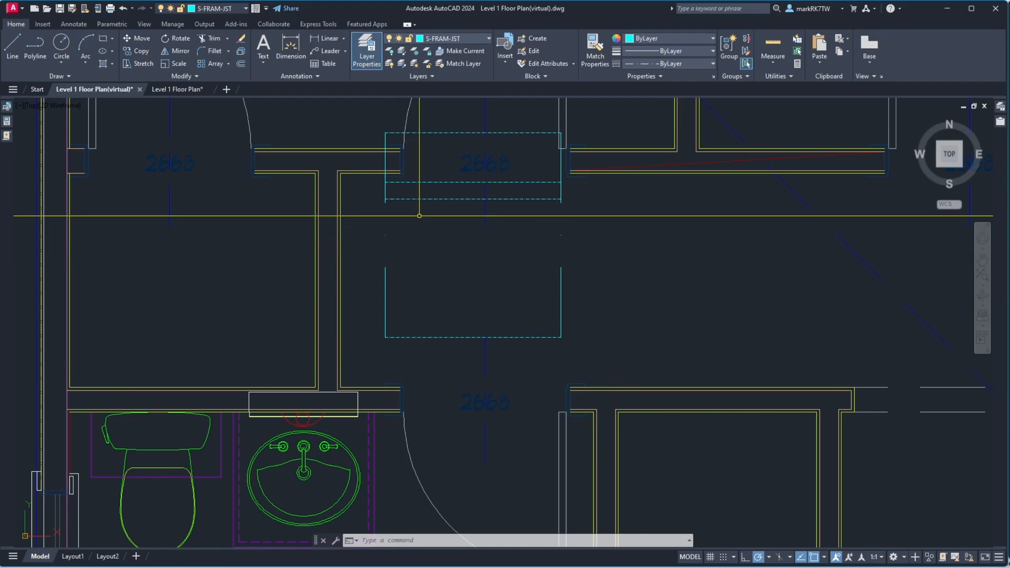
{"action": "scroll", "coordinate": [426, 201], "scroll_direction": "up", "scroll_amount": 2}
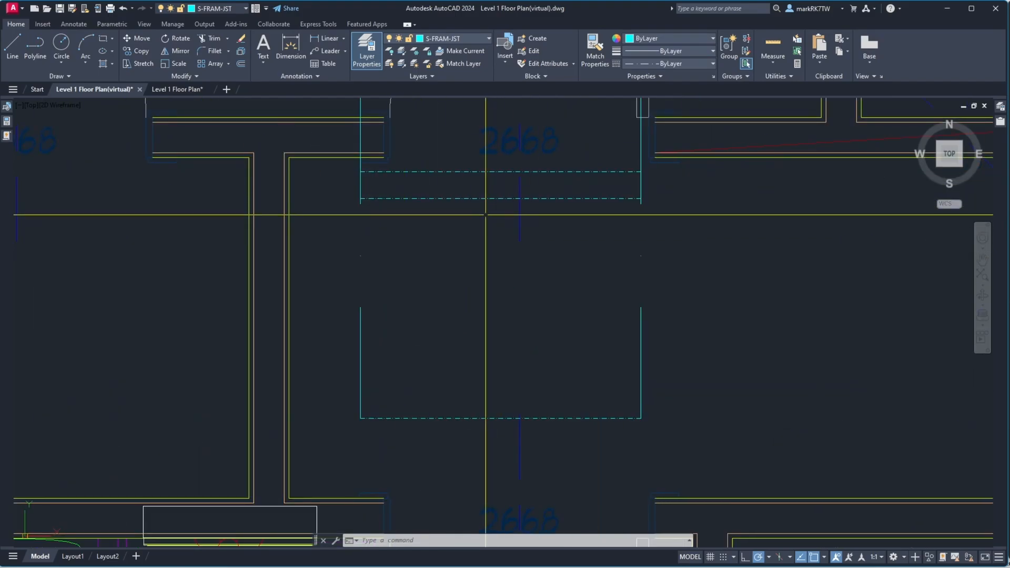
{"action": "scroll", "coordinate": [458, 184], "scroll_direction": "down", "scroll_amount": 4}
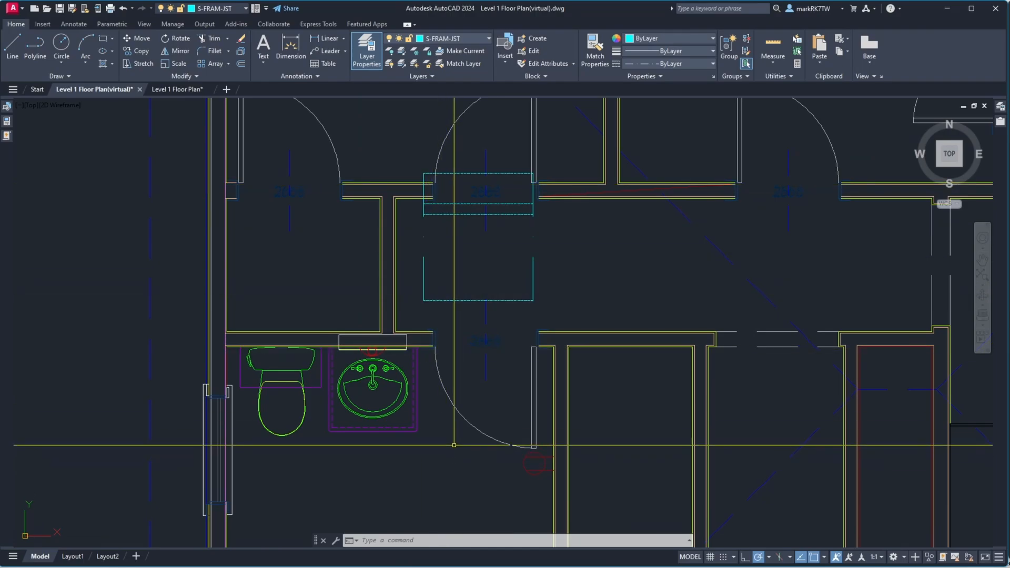
{"action": "scroll", "coordinate": [485, 164], "scroll_direction": "up", "scroll_amount": 2}
{"action": "scroll", "coordinate": [484, 162], "scroll_direction": "up", "scroll_amount": 2}
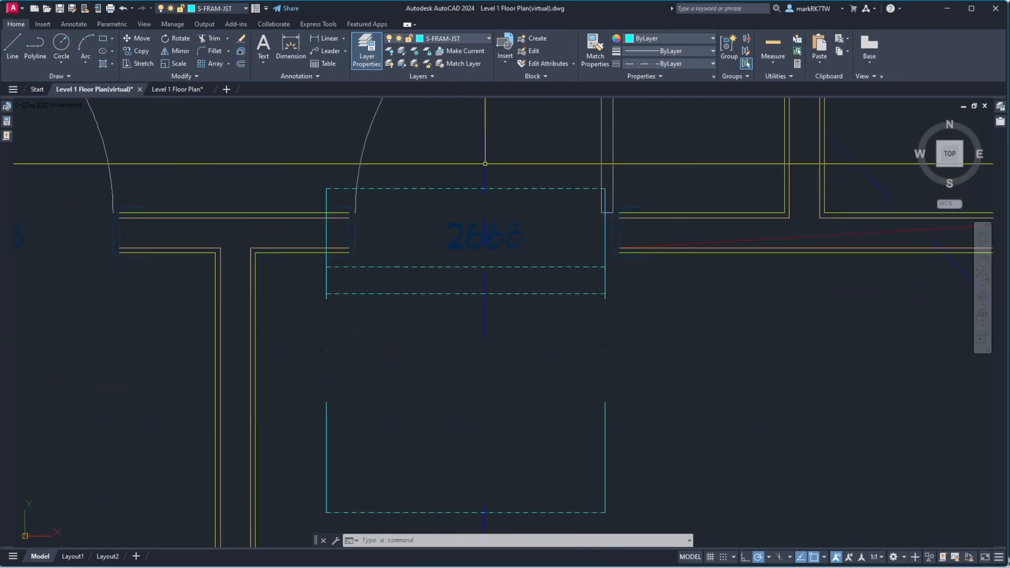
{"action": "scroll", "coordinate": [481, 215], "scroll_direction": "down", "scroll_amount": 4}
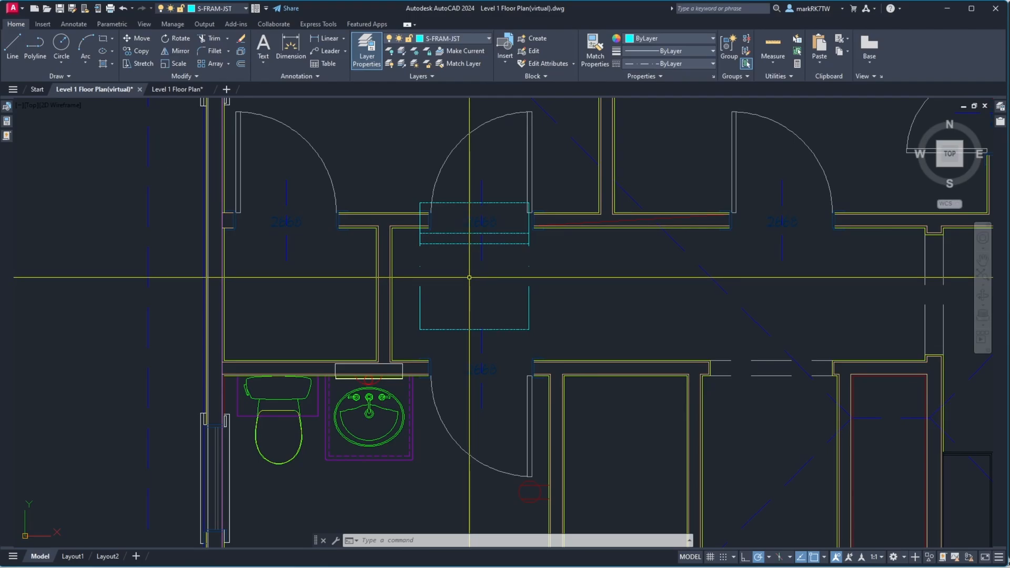
{"action": "scroll", "coordinate": [400, 297], "scroll_direction": "up", "scroll_amount": 5}
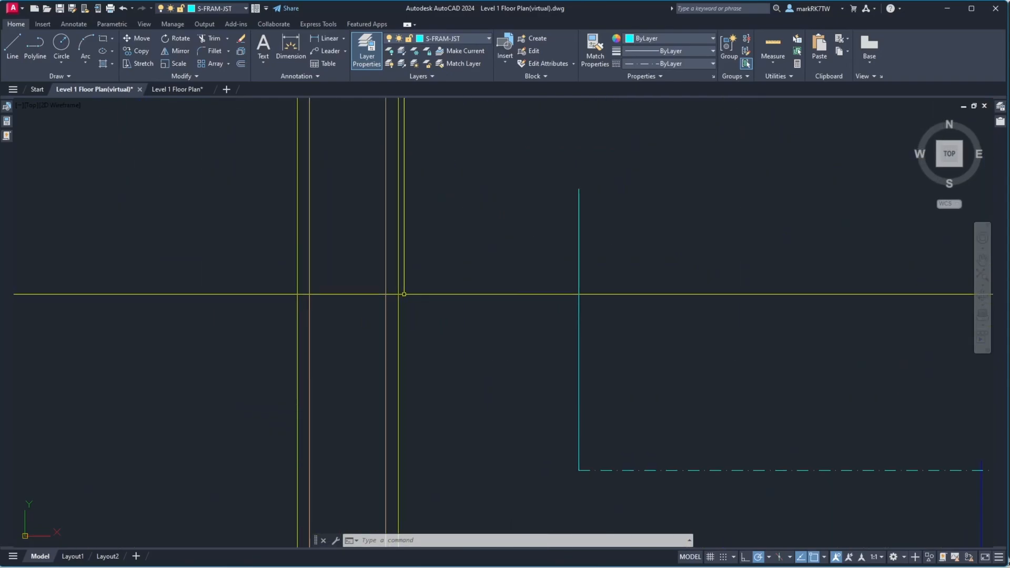
{"action": "scroll", "coordinate": [403, 294], "scroll_direction": "down", "scroll_amount": 4}
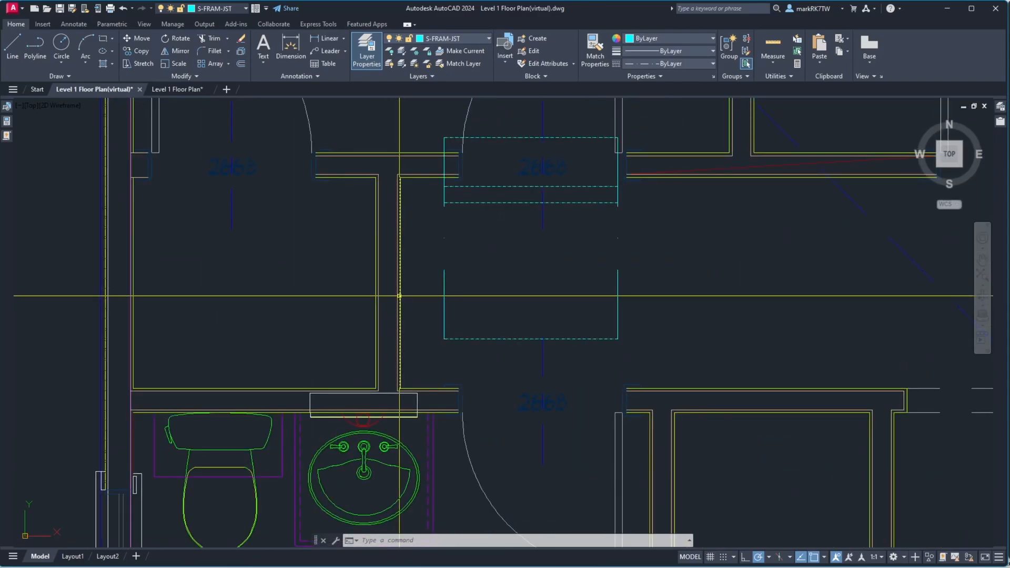
Offset the vertical wall line 8 inches to the right
{"action": "mouse_move", "coordinate": [399, 296]}
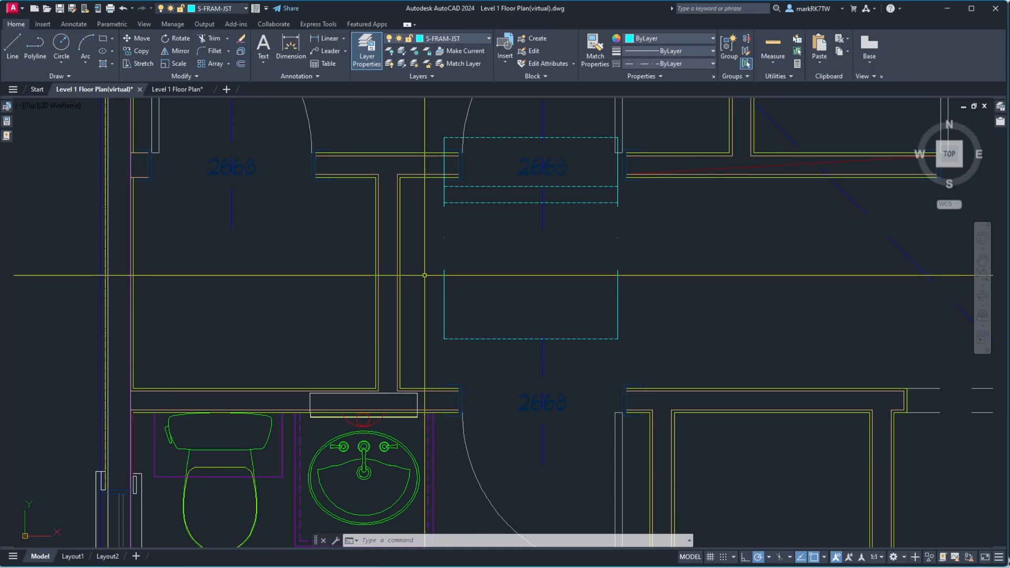
{"action": "type", "text": "o"}
{"action": "key", "text": "Return"}
{"action": "type", "text": "8"}
{"action": "key", "text": "Return"}
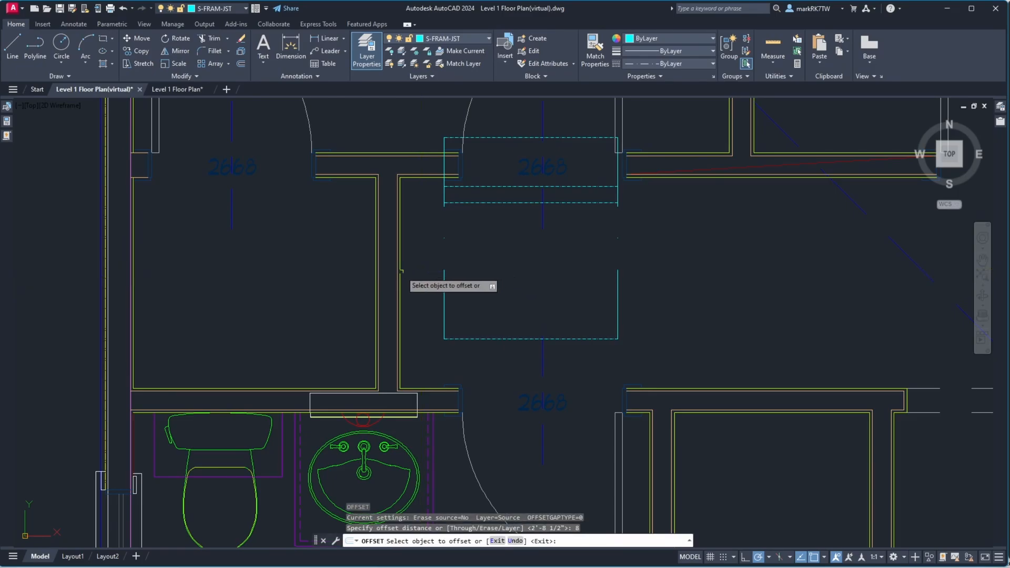
{"action": "left_click", "coordinate": [399, 271]}
{"action": "left_click", "coordinate": [483, 274]}
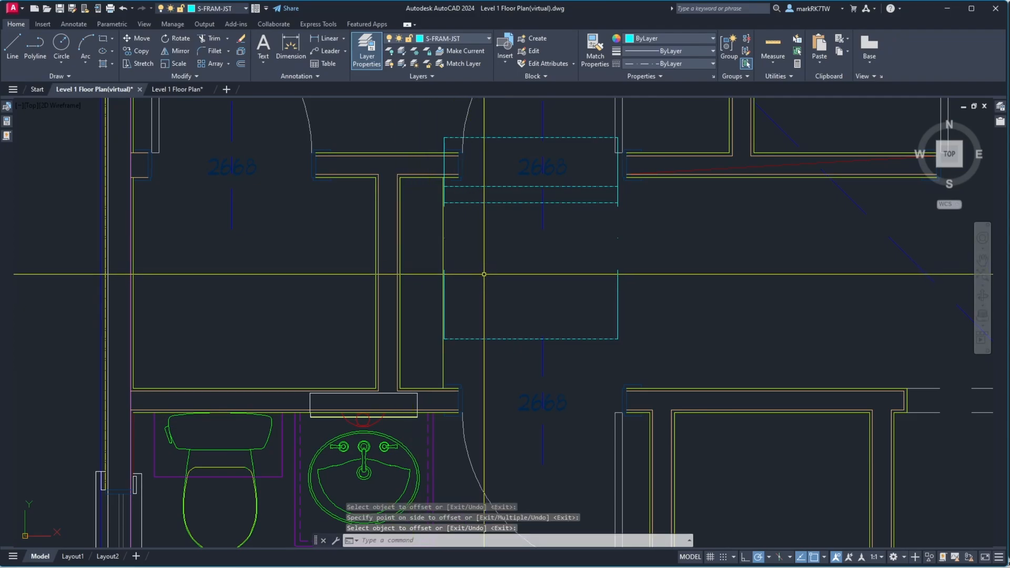
{"action": "type", "text": "netload"}
{"action": "key", "text": "Return"}
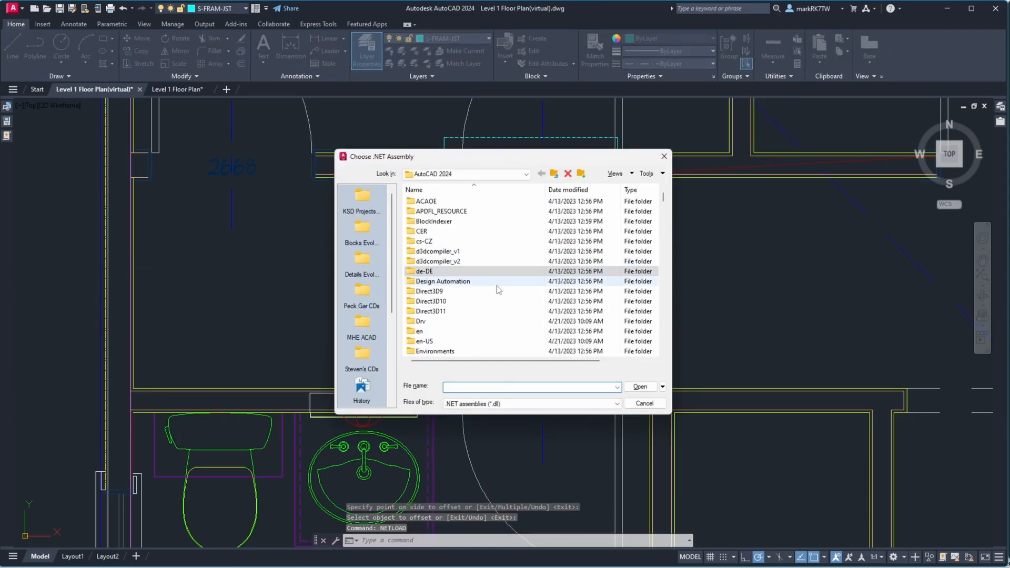
{"action": "left_click", "coordinate": [645, 403]}
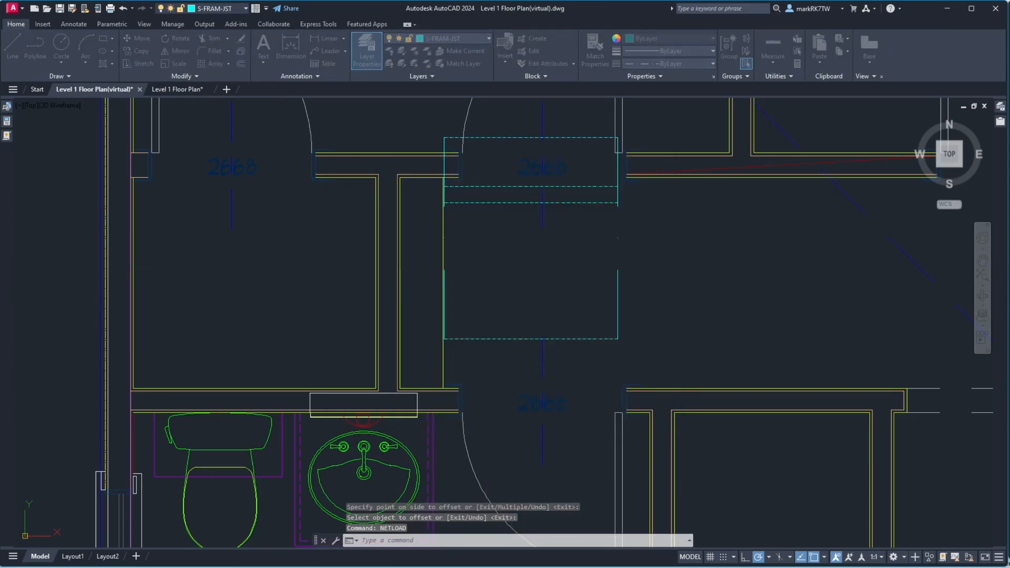
Move the framing outline lines horizontally onto the new offset line using the nearest snap
{"action": "key", "text": "Return"}
{"action": "left_click", "coordinate": [633, 351]}
{"action": "left_click", "coordinate": [597, 316]}
{"action": "left_click", "coordinate": [594, 281]}
{"action": "left_click", "coordinate": [578, 122]}
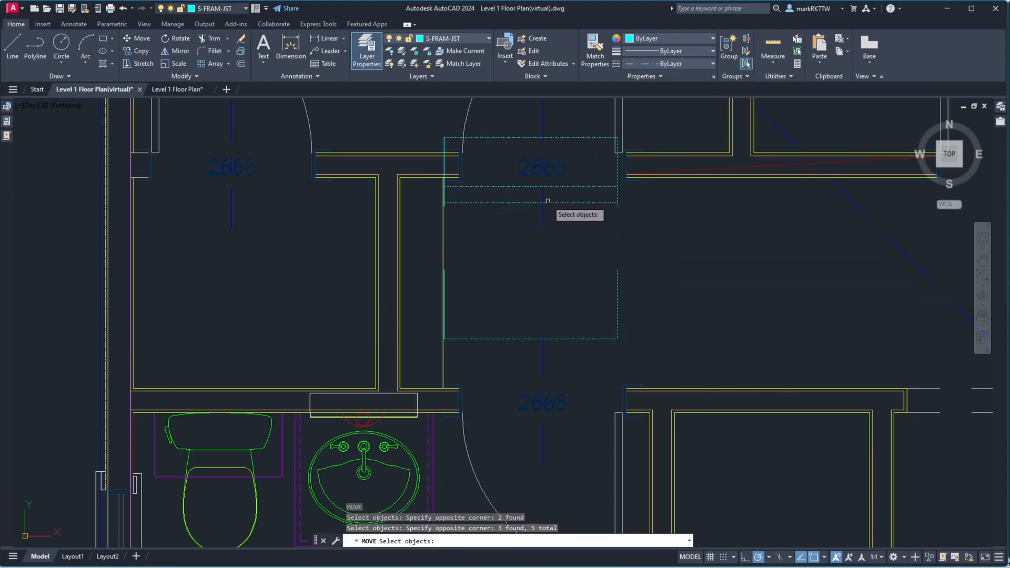
{"action": "scroll", "coordinate": [443, 340], "scroll_direction": "up", "scroll_amount": 5}
{"action": "left_click", "coordinate": [445, 339]}
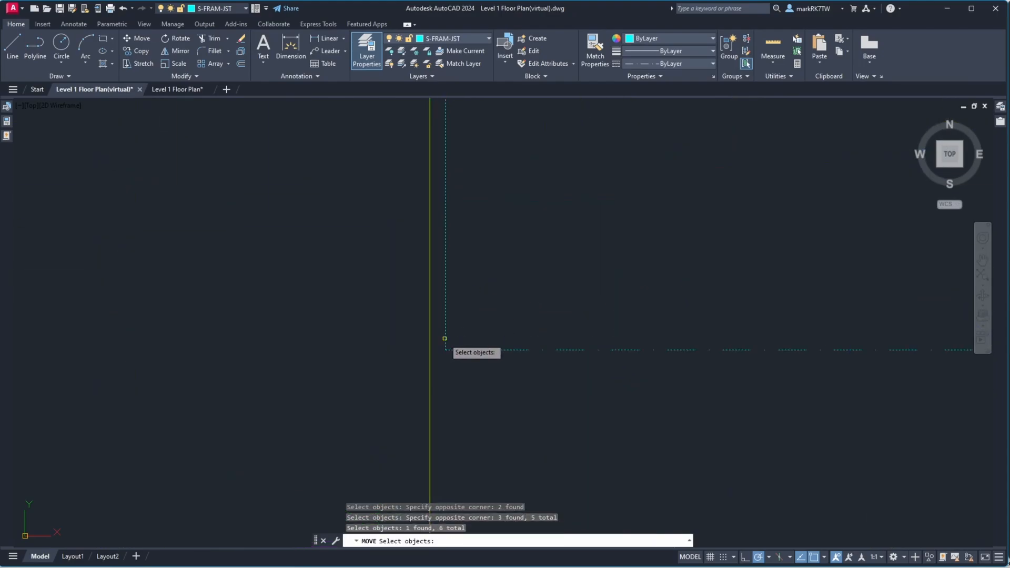
{"action": "key", "text": "Return"}
{"action": "scroll", "coordinate": [454, 343], "scroll_direction": "down", "scroll_amount": 2}
{"action": "left_click", "coordinate": [436, 376]}
{"action": "scroll", "coordinate": [443, 370], "scroll_direction": "down", "scroll_amount": 2}
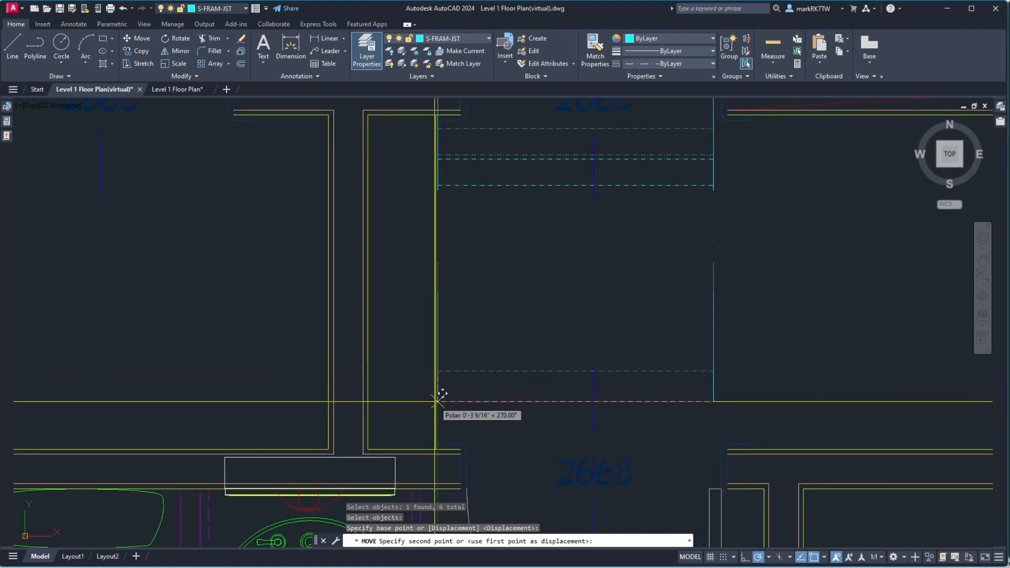
{"action": "type", "text": "nt>: "}
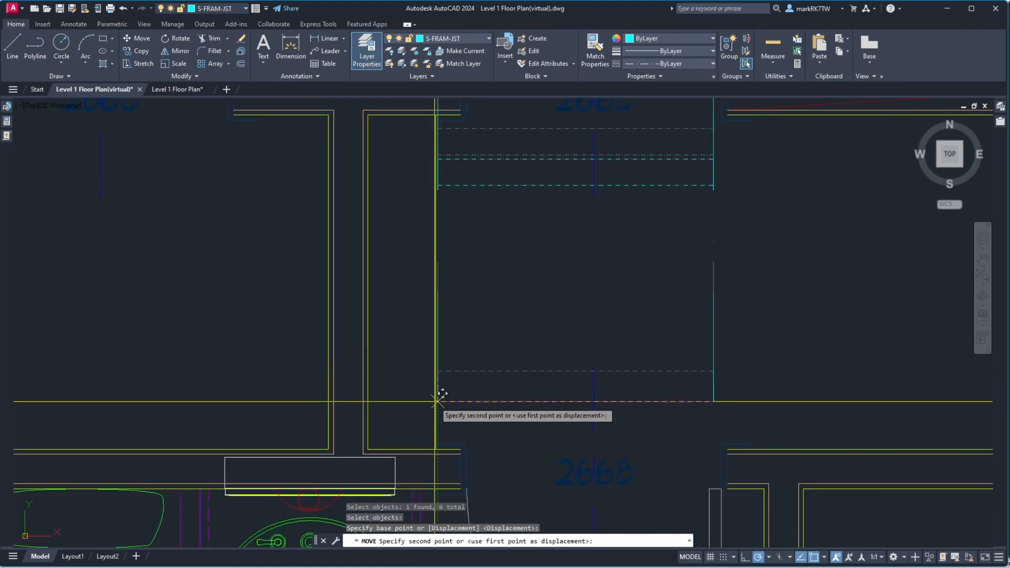
{"action": "type", "text": "nea"}
{"action": "key", "text": "Return"}
{"action": "left_click", "coordinate": [450, 384]}
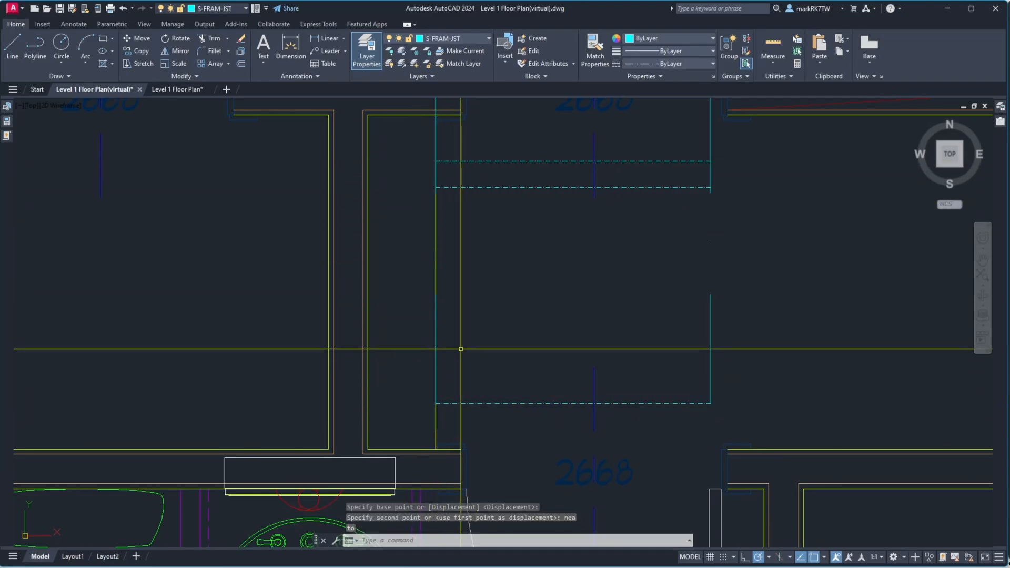
Erase the leftover offset guide line
{"action": "type", "text": "e"}
{"action": "key", "text": "Return"}
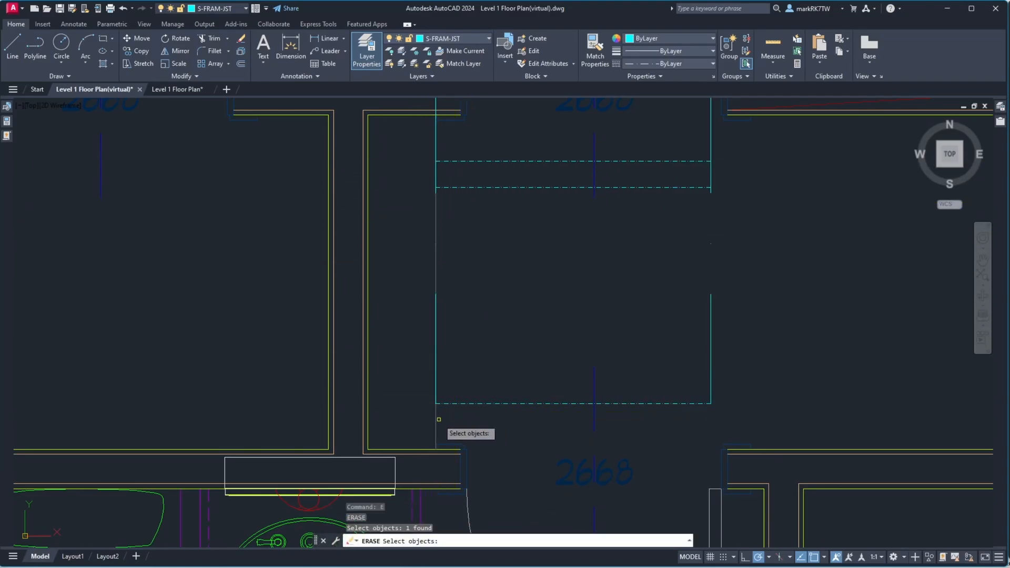
{"action": "key", "text": "Return"}
Offset the wall line below the framing outline 5 inches upward
{"action": "scroll", "coordinate": [507, 343], "scroll_direction": "down", "scroll_amount": 5}
{"action": "scroll", "coordinate": [507, 342], "scroll_direction": "up", "scroll_amount": 4}
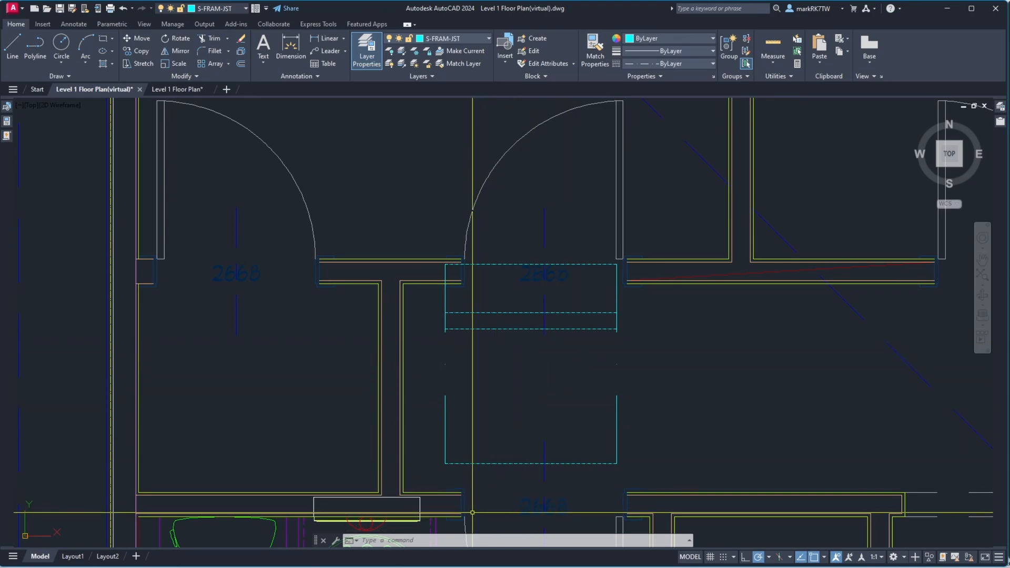
{"action": "scroll", "coordinate": [473, 512], "scroll_direction": "up", "scroll_amount": 6}
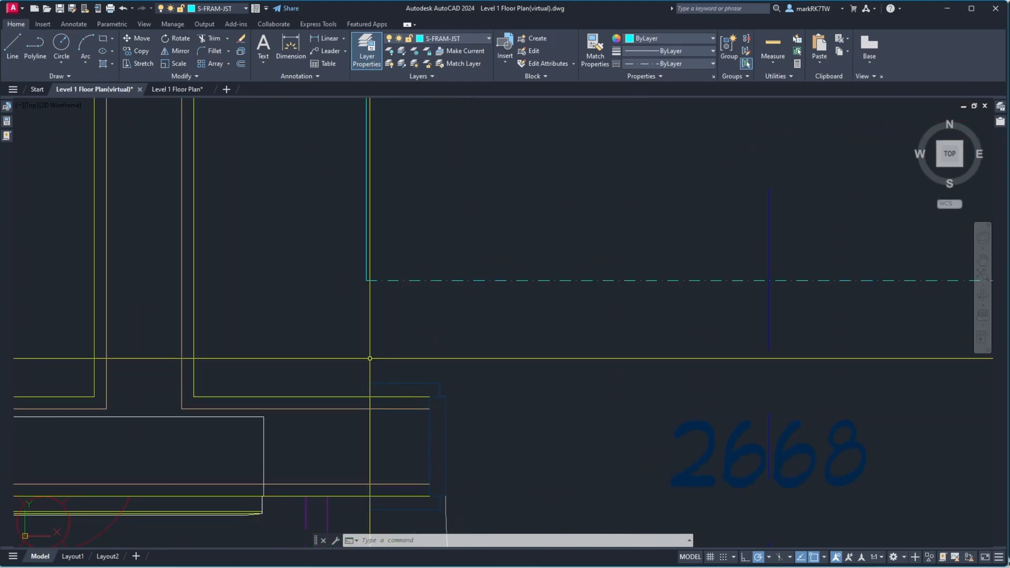
{"action": "type", "text": "o"}
{"action": "key", "text": "Return"}
{"action": "type", "text": "5"}
{"action": "key", "text": "Return"}
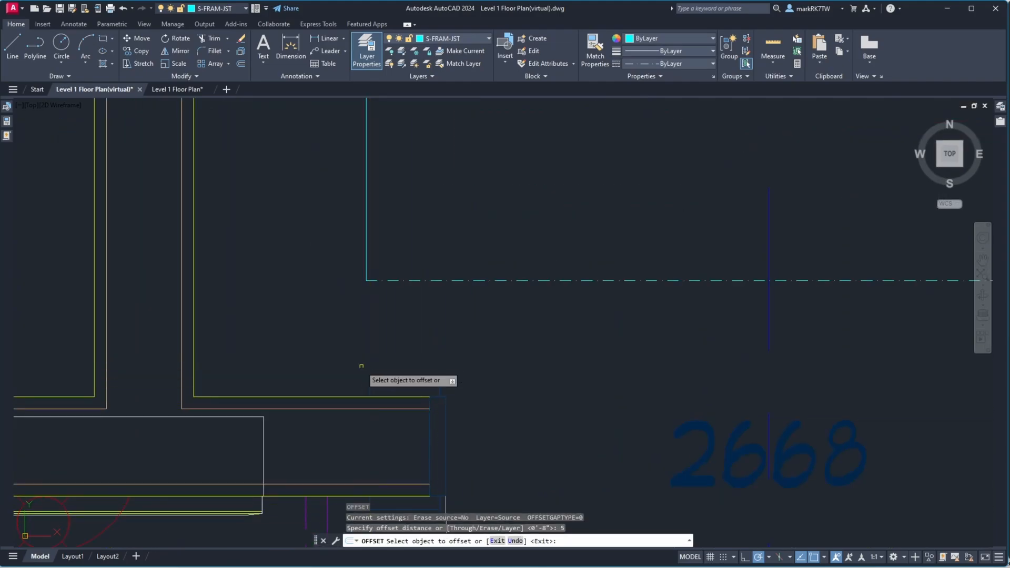
{"action": "left_click", "coordinate": [348, 398]}
{"action": "left_click", "coordinate": [363, 368]}
{"action": "key", "text": "Return"}
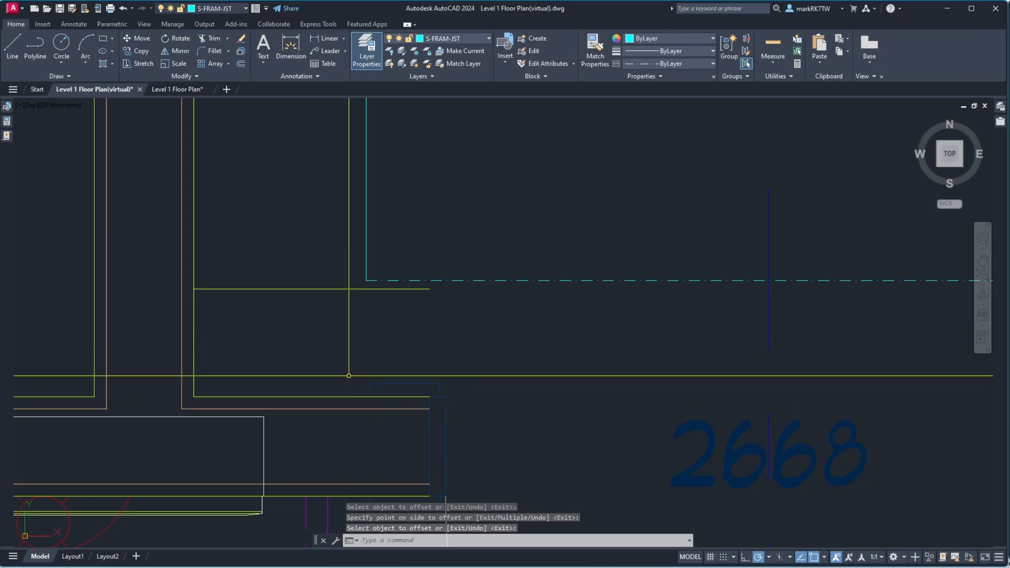
Start measuring the distance between the new offset line and the wall near the vanity
{"action": "scroll", "coordinate": [366, 334], "scroll_direction": "down", "scroll_amount": 6}
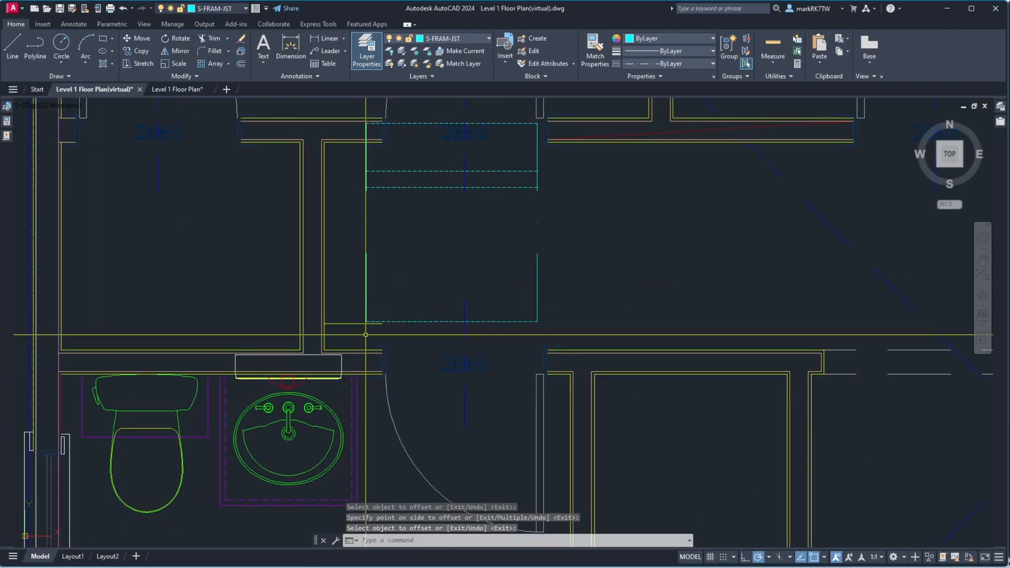
{"action": "scroll", "coordinate": [366, 334], "scroll_direction": "up", "scroll_amount": 2}
{"action": "type", "text": "dist"}
{"action": "key", "text": "Return"}
{"action": "left_click", "coordinate": [298, 318]}
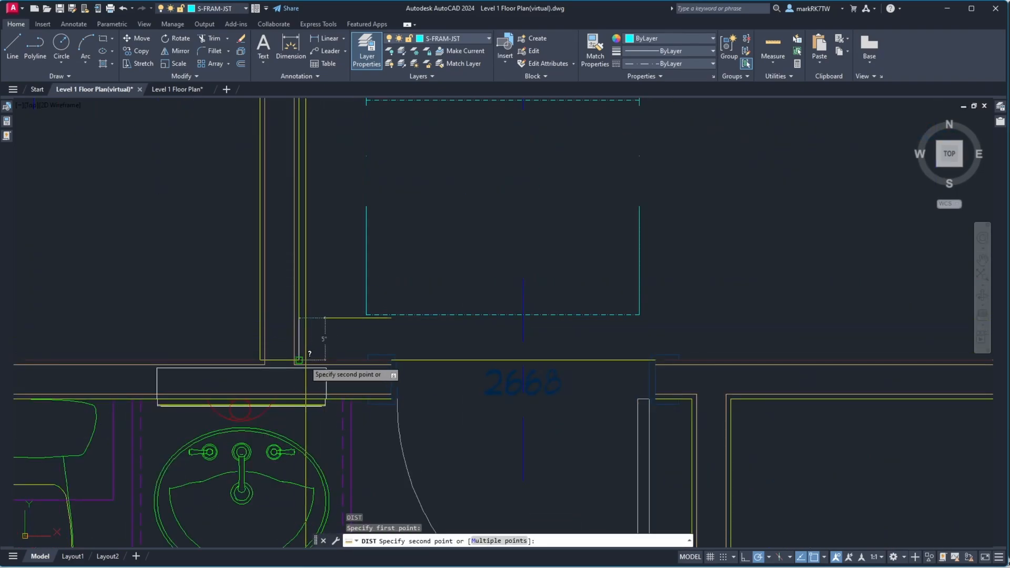
{"action": "key", "text": "Escape"}
{"action": "scroll", "coordinate": [432, 330], "scroll_direction": "up", "scroll_amount": 4}
{"action": "scroll", "coordinate": [432, 330], "scroll_direction": "down", "scroll_amount": 6}
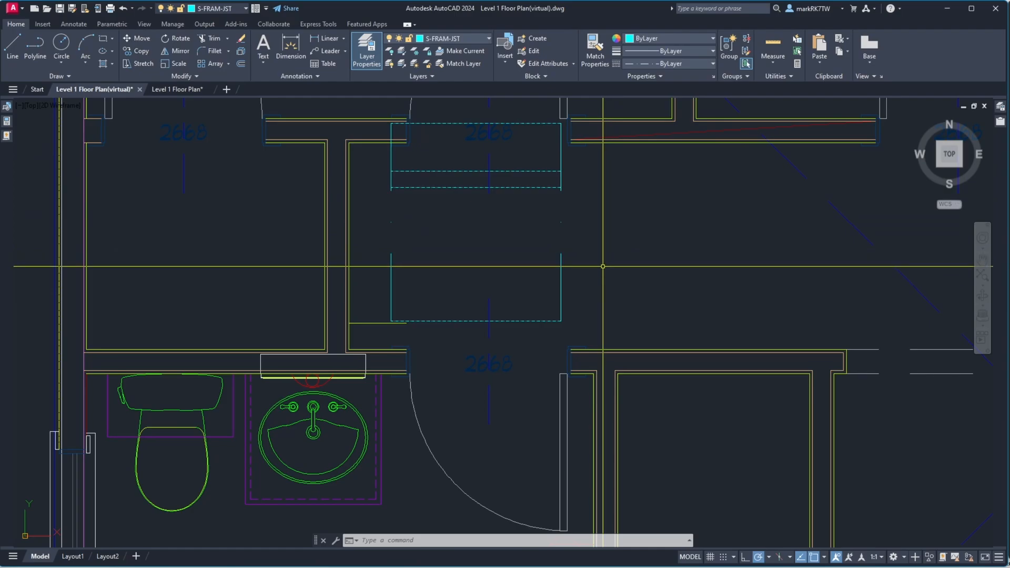
Move the framing outline lines down onto the new offset line
{"action": "type", "text": "m"}
{"action": "key", "text": "Return"}
{"action": "left_click", "coordinate": [655, 270]}
{"action": "left_click", "coordinate": [546, 162]}
{"action": "left_click", "coordinate": [529, 129]}
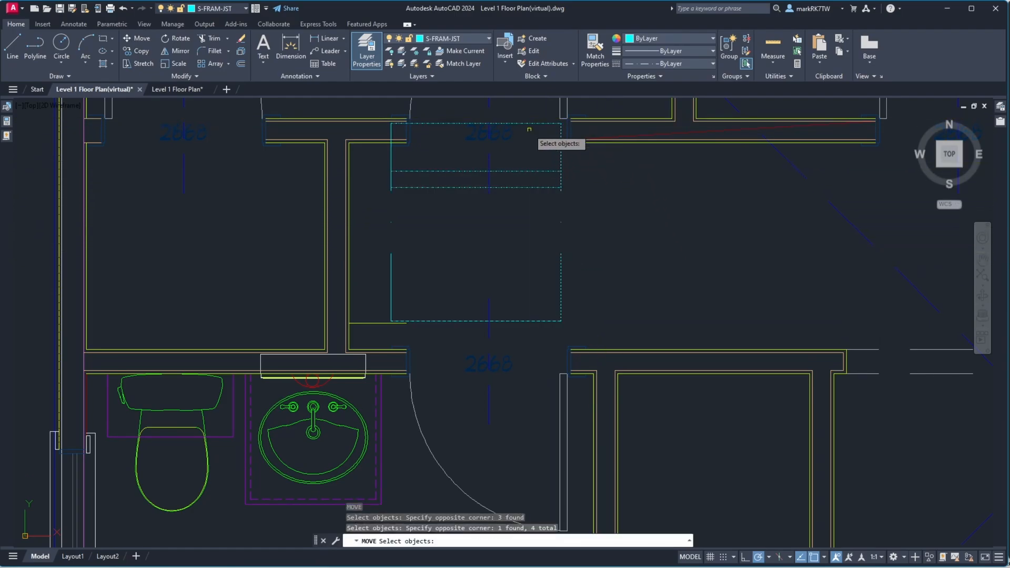
{"action": "left_click", "coordinate": [402, 257]}
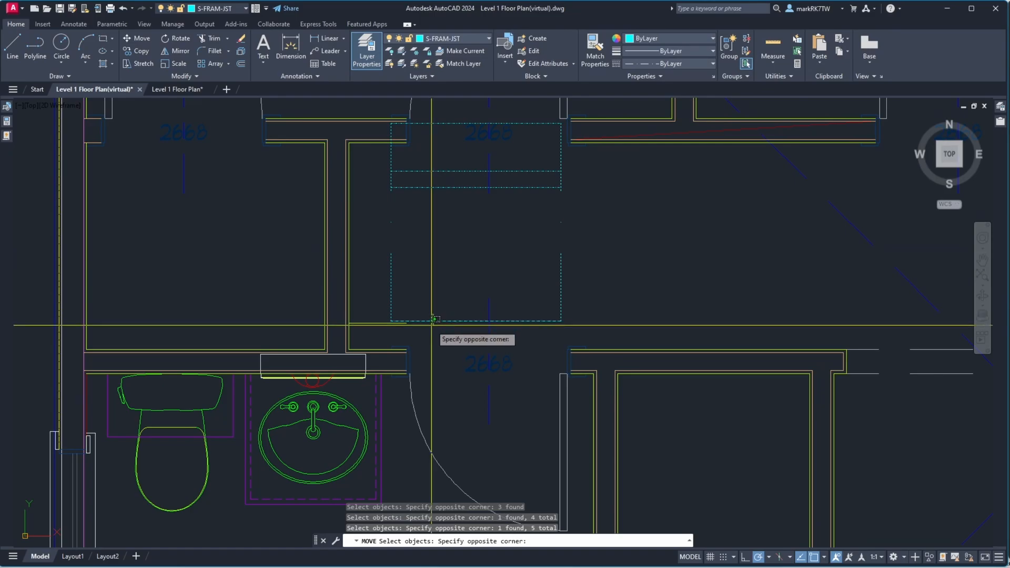
{"action": "left_click", "coordinate": [432, 325]}
{"action": "key", "text": "Return"}
{"action": "scroll", "coordinate": [392, 321], "scroll_direction": "up", "scroll_amount": 6}
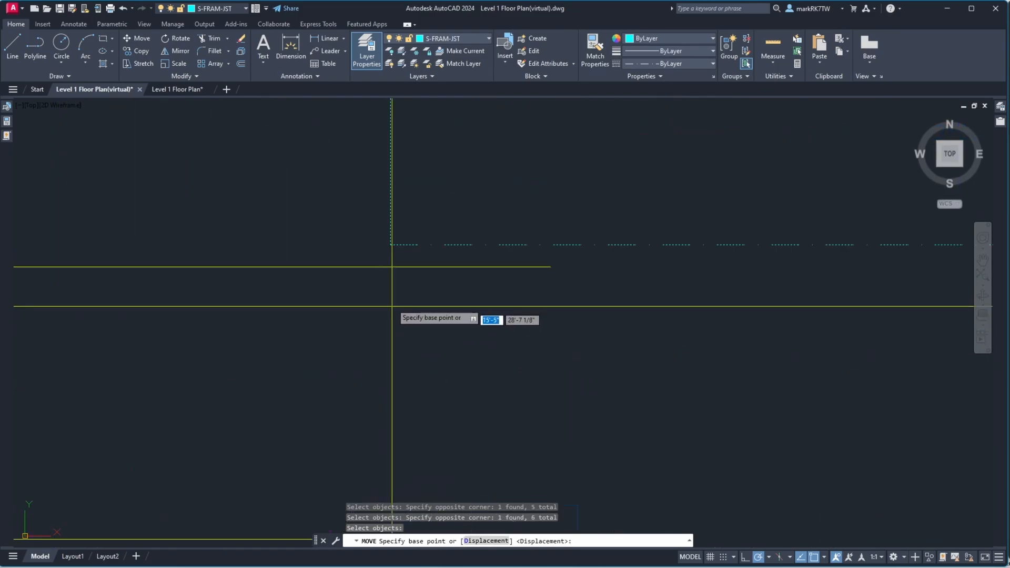
{"action": "left_click", "coordinate": [390, 244]}
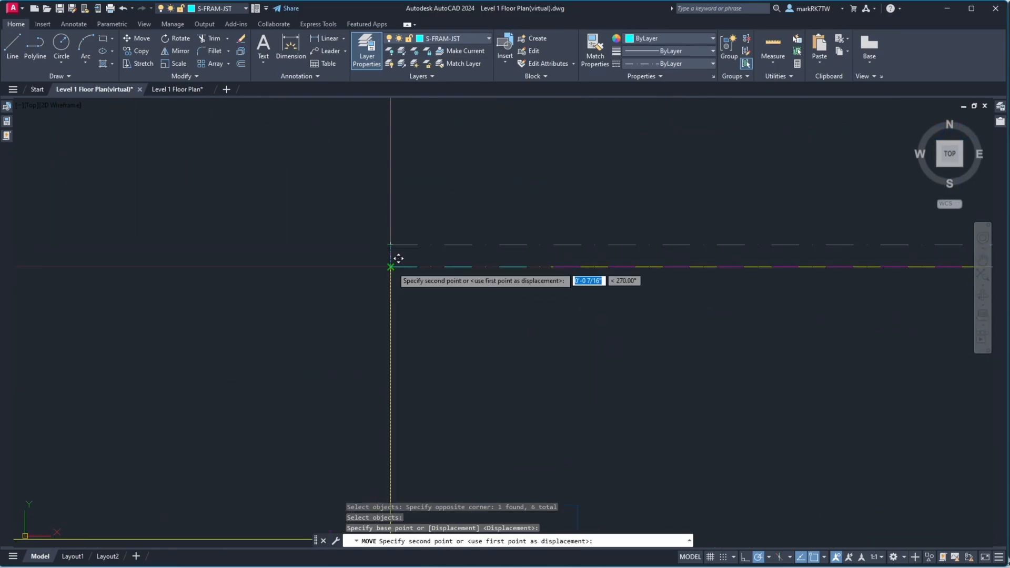
{"action": "left_click", "coordinate": [390, 266]}
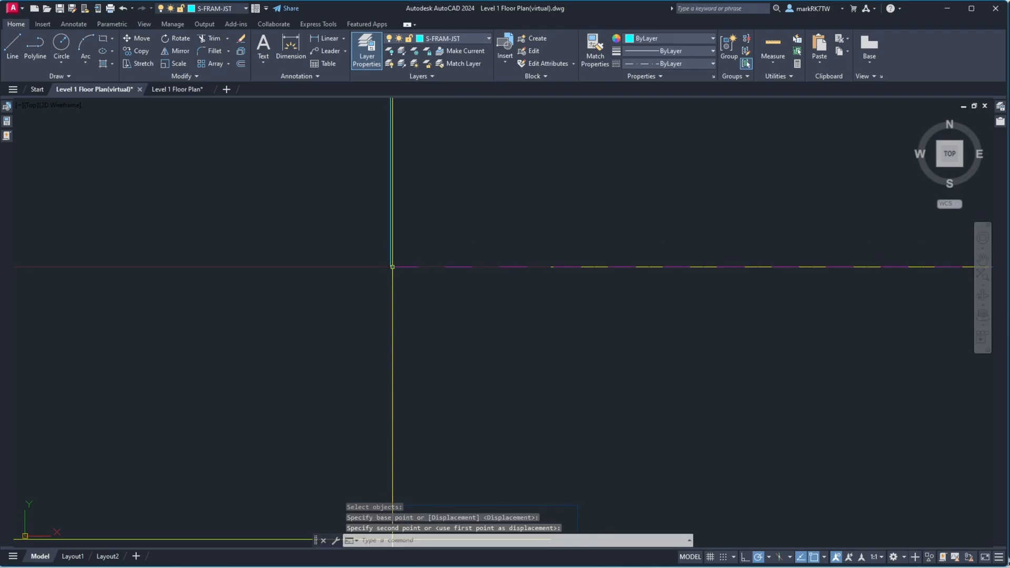
{"action": "scroll", "coordinate": [392, 267], "scroll_direction": "down", "scroll_amount": 5}
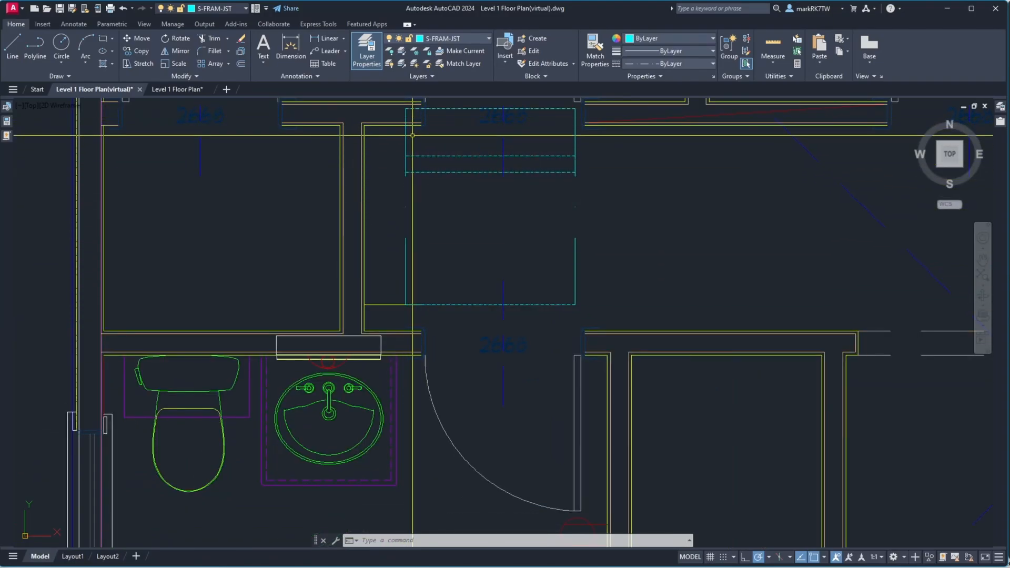
Measure the distance from the framing outline's top corner down to the wall line
{"action": "scroll", "coordinate": [413, 136], "scroll_direction": "up", "scroll_amount": 5}
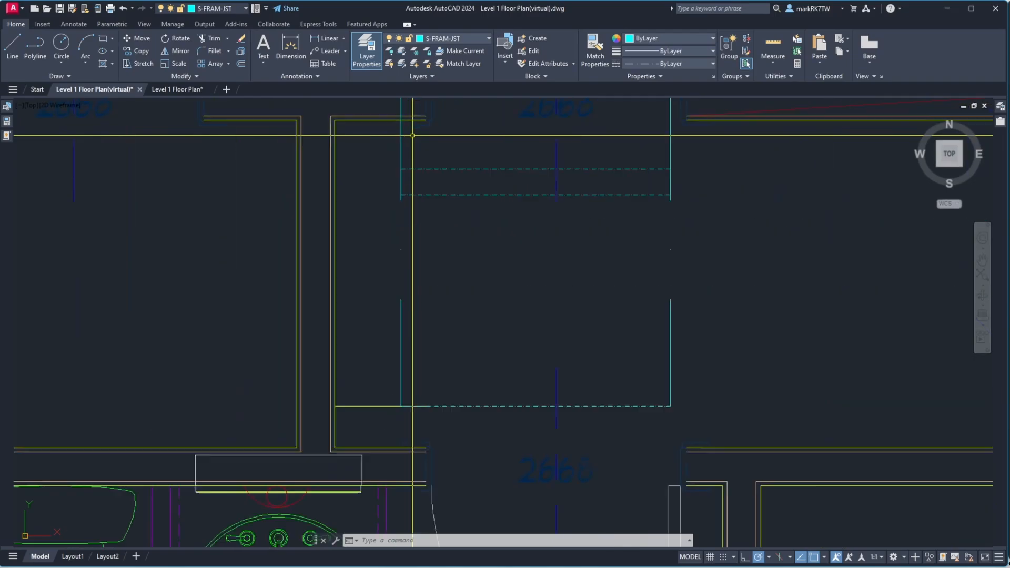
{"action": "type", "text": "dist"}
{"action": "key", "text": "Return"}
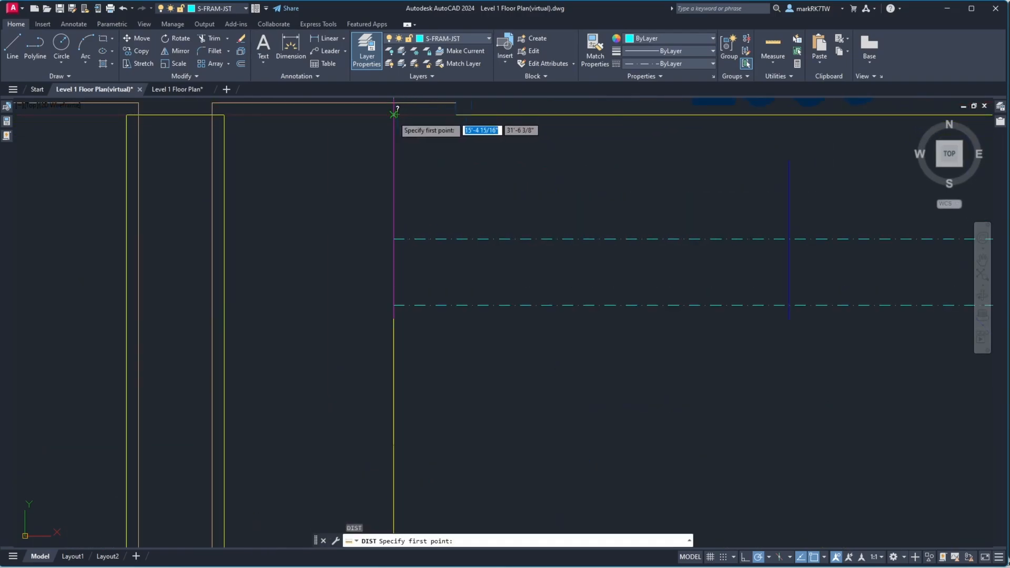
{"action": "left_click", "coordinate": [396, 115]}
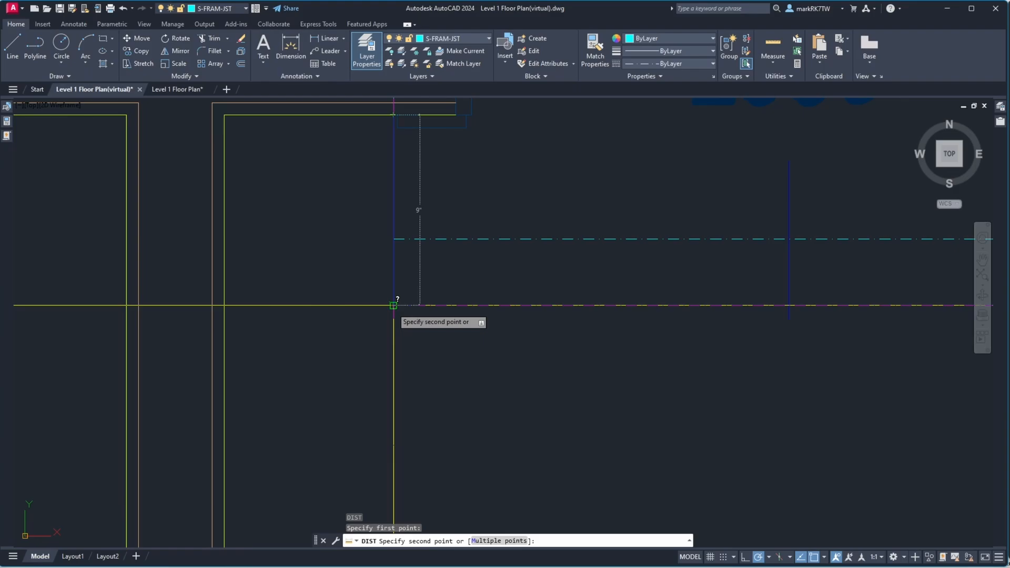
{"action": "key", "text": "Escape"}
Offset the framing outline's bottom line 3/4 inch upward
{"action": "scroll", "coordinate": [390, 221], "scroll_direction": "down", "scroll_amount": 6}
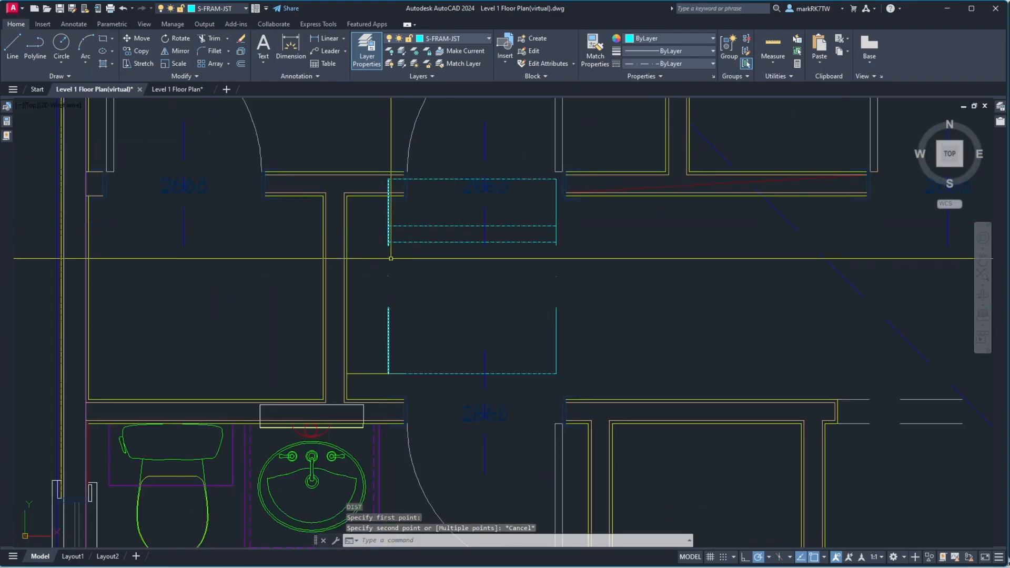
{"action": "scroll", "coordinate": [405, 381], "scroll_direction": "up", "scroll_amount": 4}
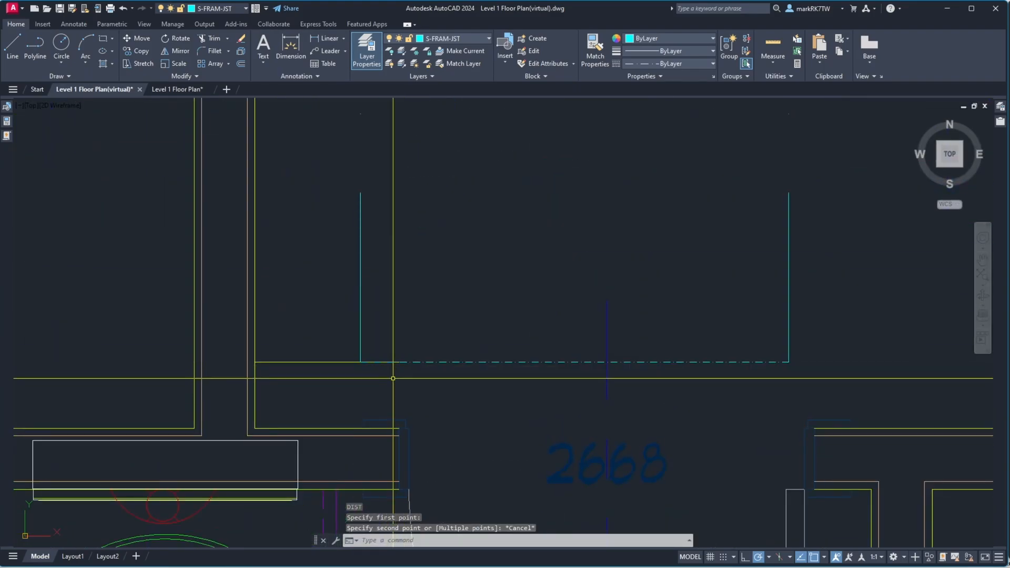
{"action": "scroll", "coordinate": [372, 362], "scroll_direction": "up", "scroll_amount": 4}
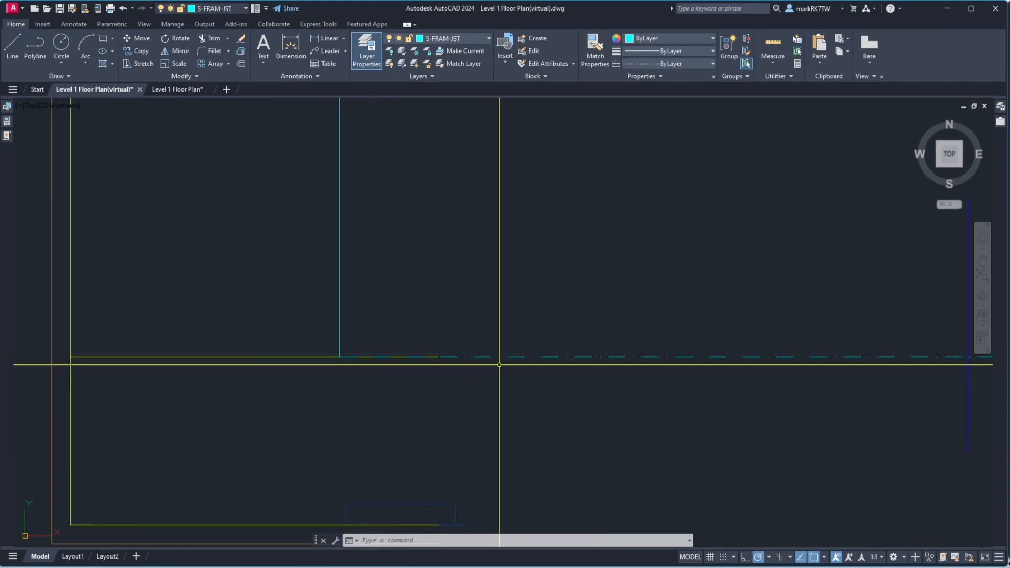
{"action": "type", "text": "o"}
{"action": "key", "text": "Return"}
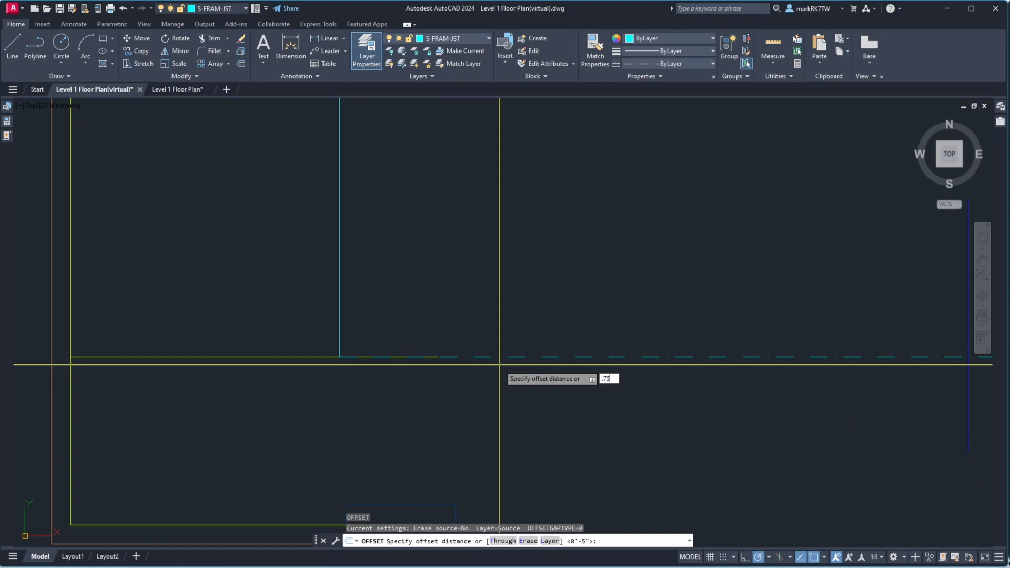
{"action": "type", "text": ".75"}
{"action": "key", "text": "Return"}
{"action": "left_click", "coordinate": [497, 356]}
{"action": "left_click", "coordinate": [490, 333]}
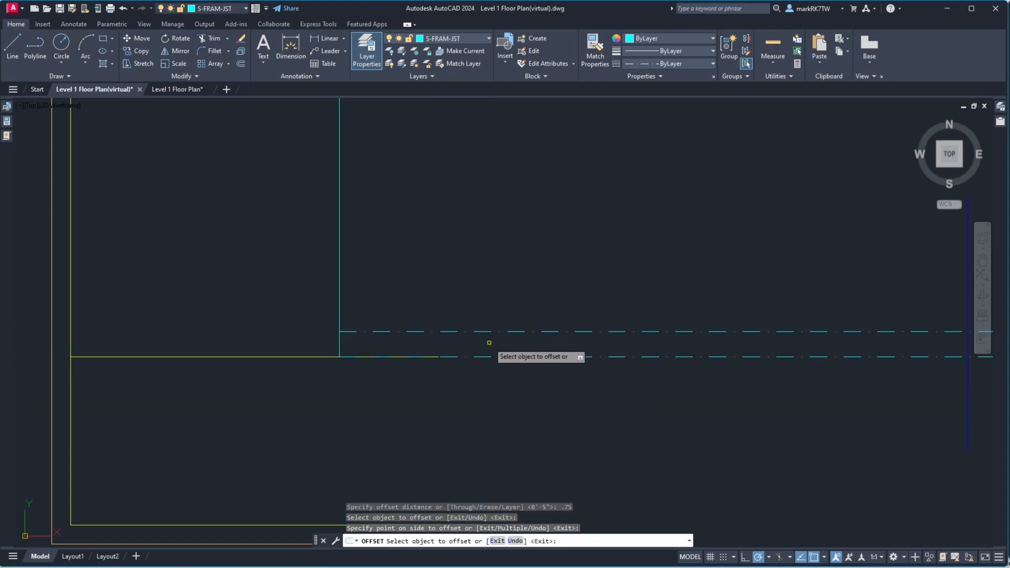
{"action": "key", "text": "Return"}
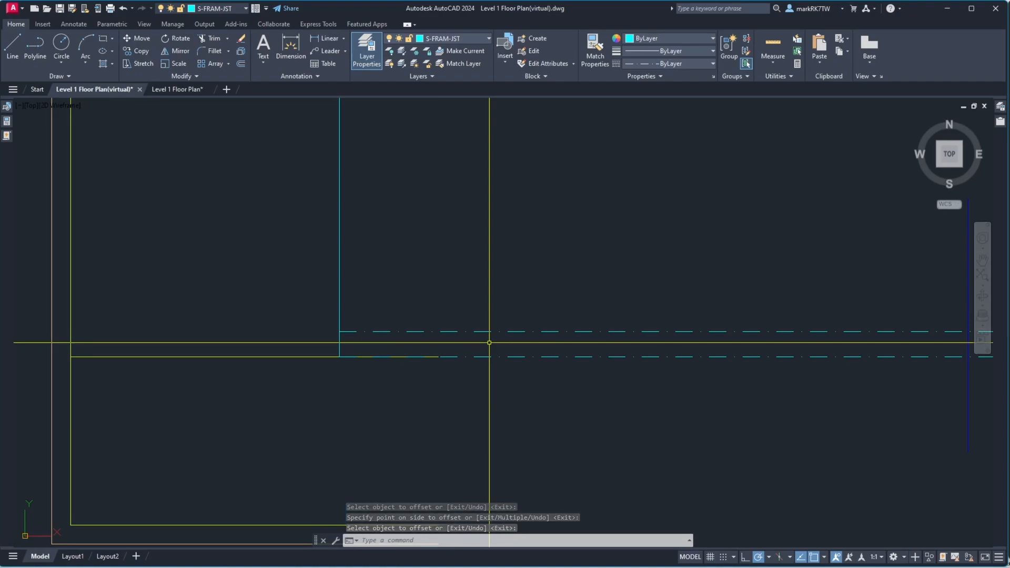
Offset the new line another 1/2 inch upward
{"action": "key", "text": "Return"}
{"action": "type", "text": ".5"}
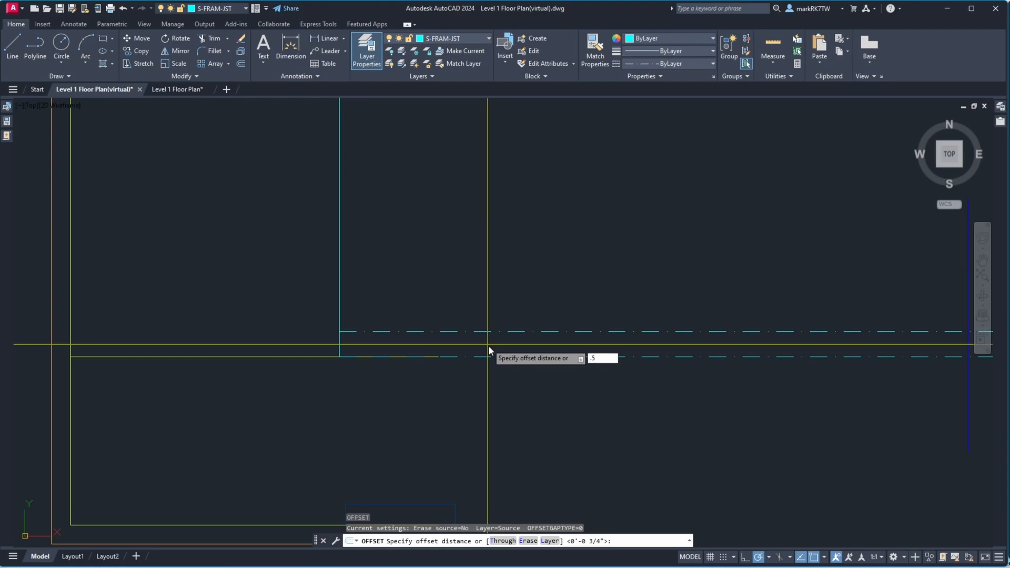
{"action": "key", "text": "Return"}
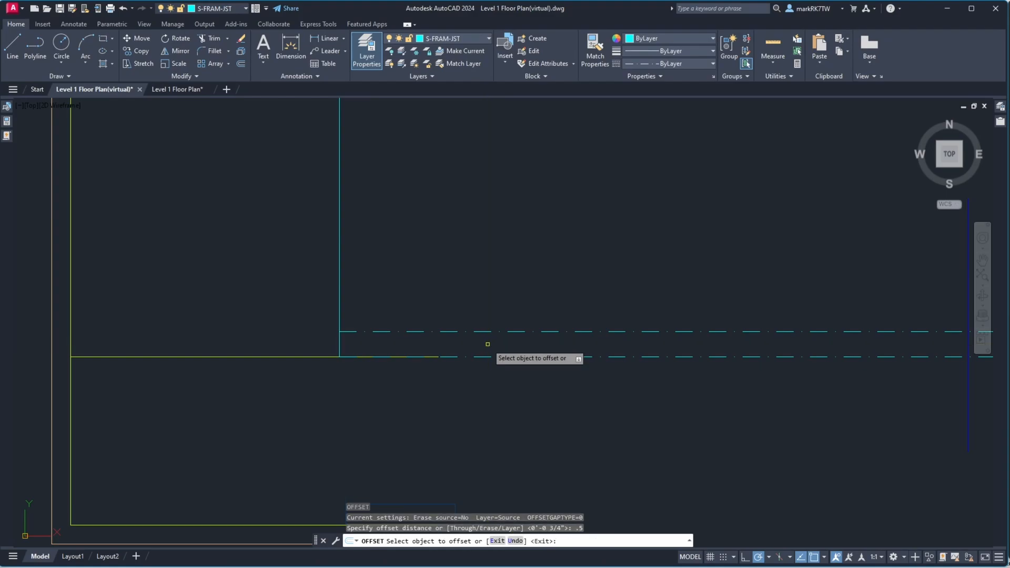
{"action": "left_click", "coordinate": [488, 331]}
{"action": "left_click", "coordinate": [487, 311]}
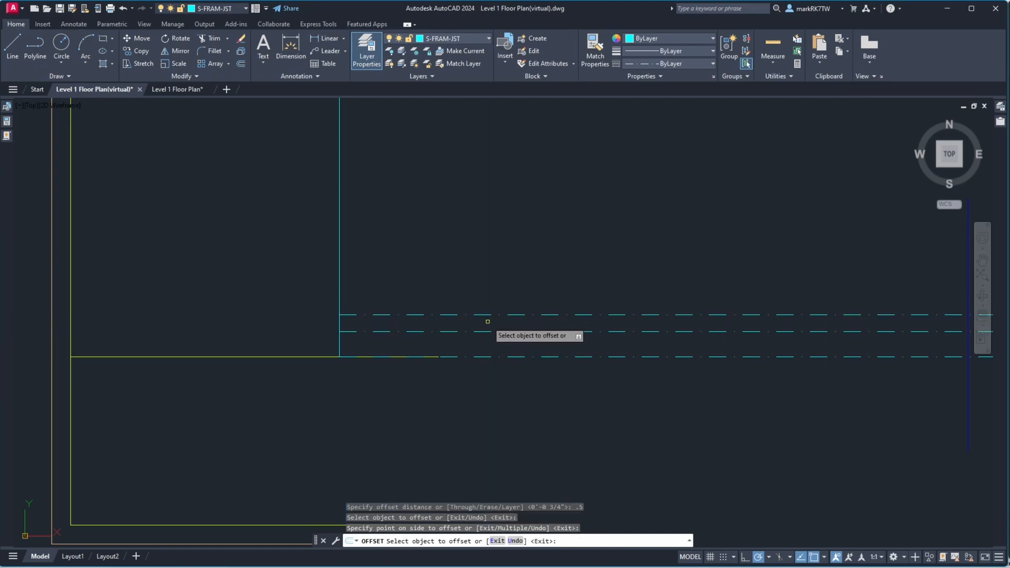
{"action": "key", "text": "Return"}
Move the two new offset lines onto the G-JUNK layer
{"action": "scroll", "coordinate": [422, 356], "scroll_direction": "down", "scroll_amount": 2}
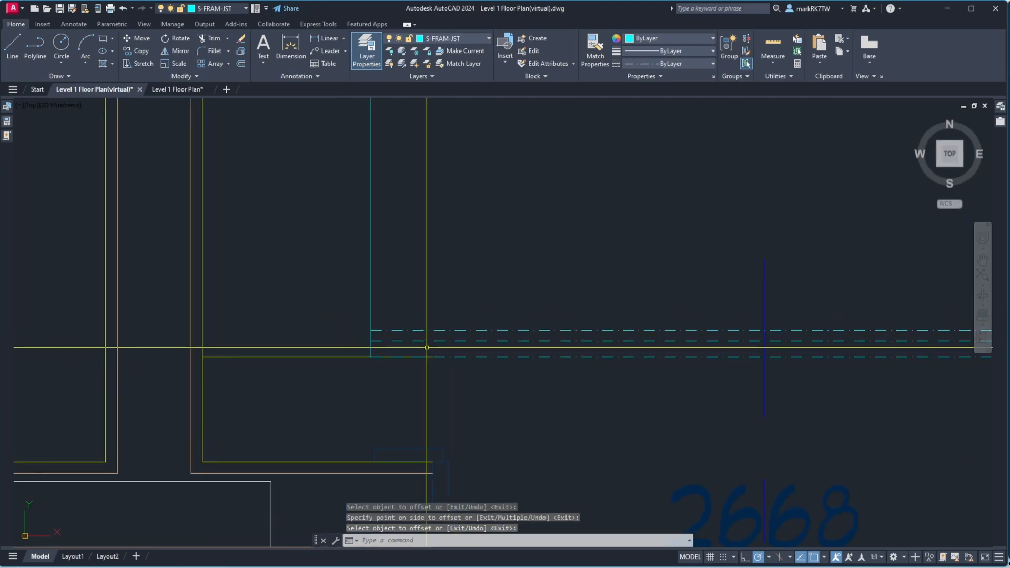
{"action": "scroll", "coordinate": [426, 348], "scroll_direction": "up", "scroll_amount": 2}
{"action": "left_click", "coordinate": [428, 350]}
{"action": "left_click", "coordinate": [426, 304]}
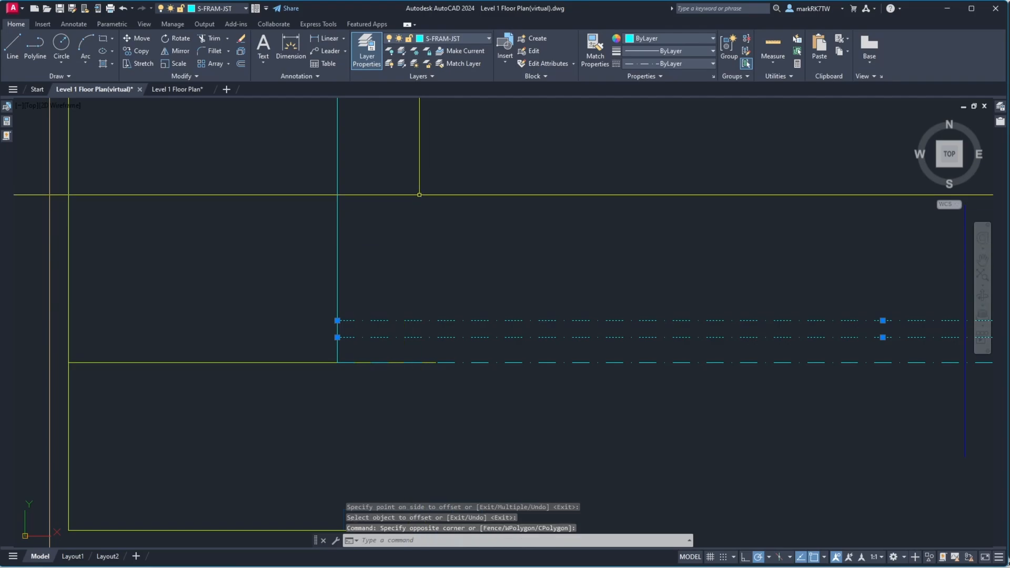
{"action": "left_click", "coordinate": [444, 38]}
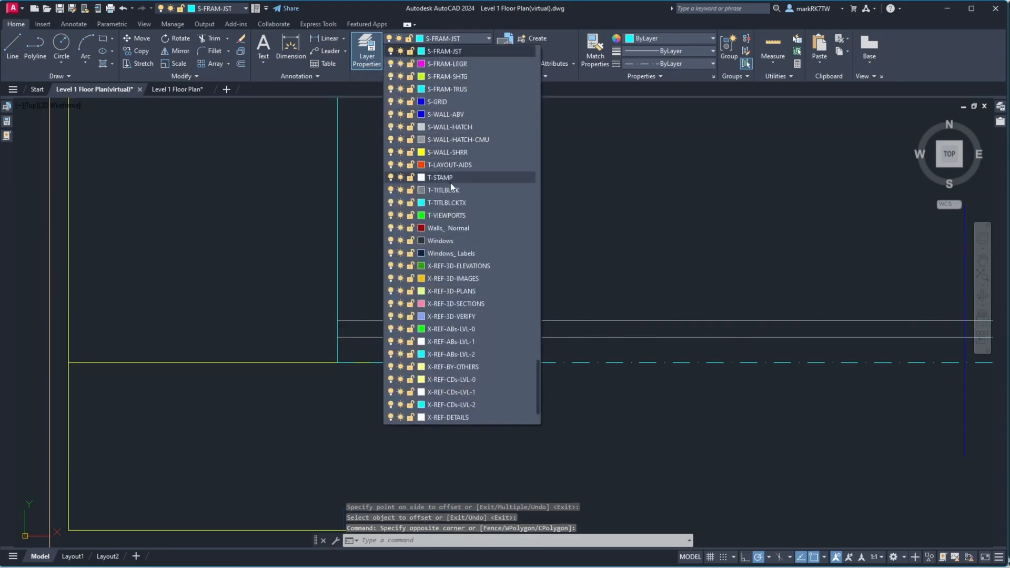
{"action": "scroll", "coordinate": [456, 190], "scroll_direction": "up", "scroll_amount": 10}
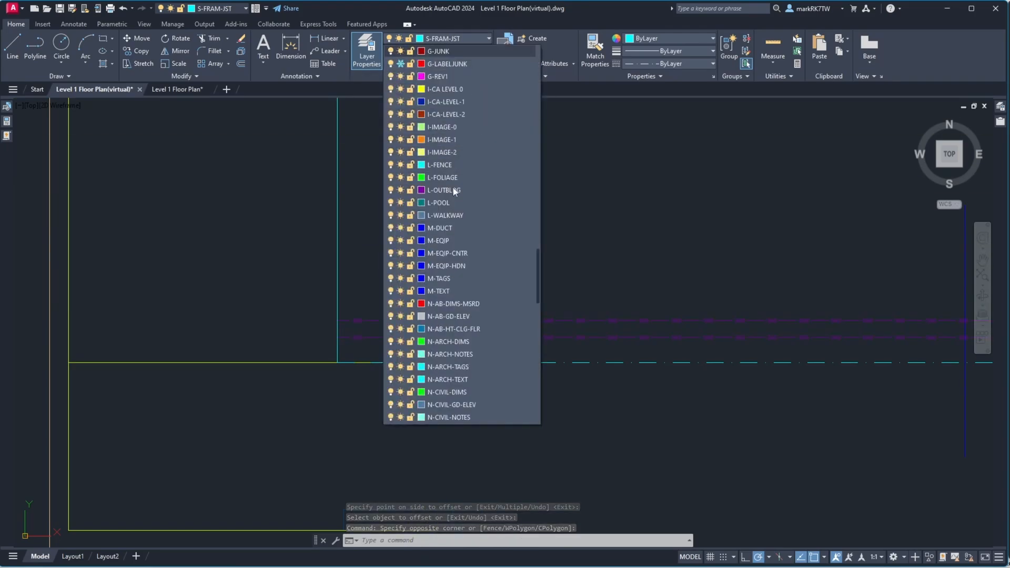
{"action": "left_click", "coordinate": [459, 54]}
{"action": "key", "text": "Escape"}
Move the framing outline lines down onto the wall reference line
{"action": "scroll", "coordinate": [468, 361], "scroll_direction": "down", "scroll_amount": 4}
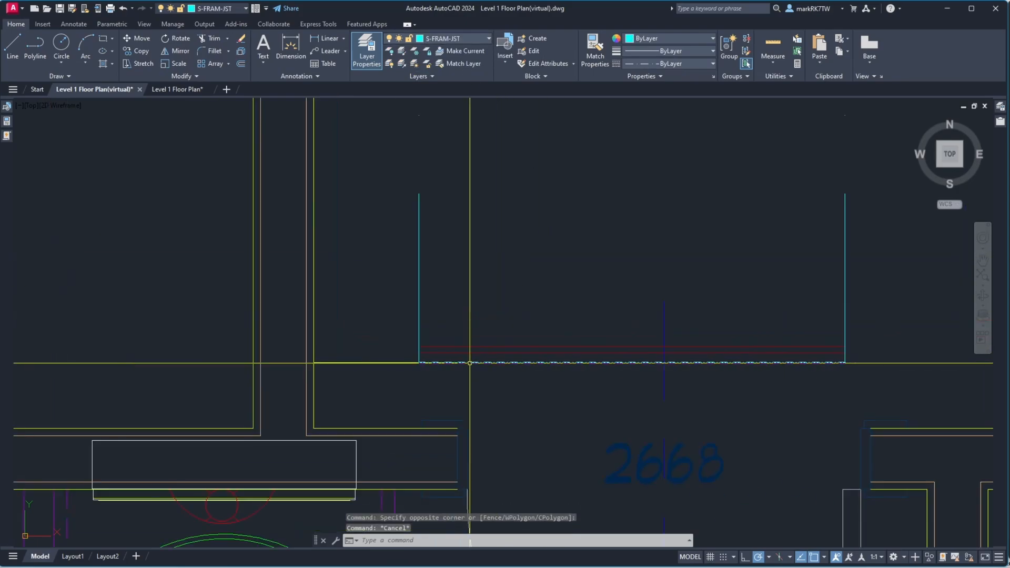
{"action": "scroll", "coordinate": [562, 367], "scroll_direction": "down", "scroll_amount": 2}
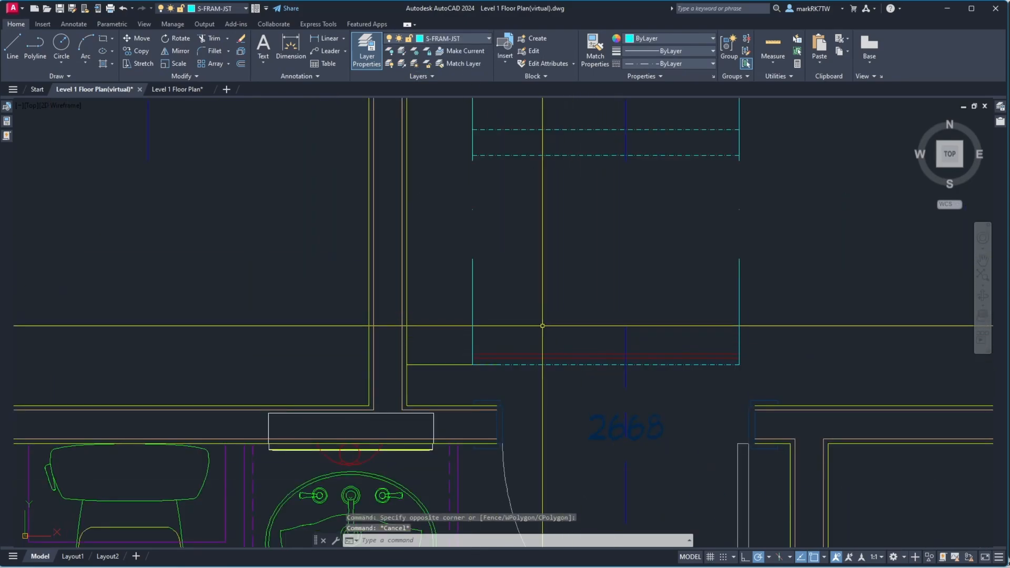
{"action": "scroll", "coordinate": [463, 369], "scroll_direction": "up", "scroll_amount": 5}
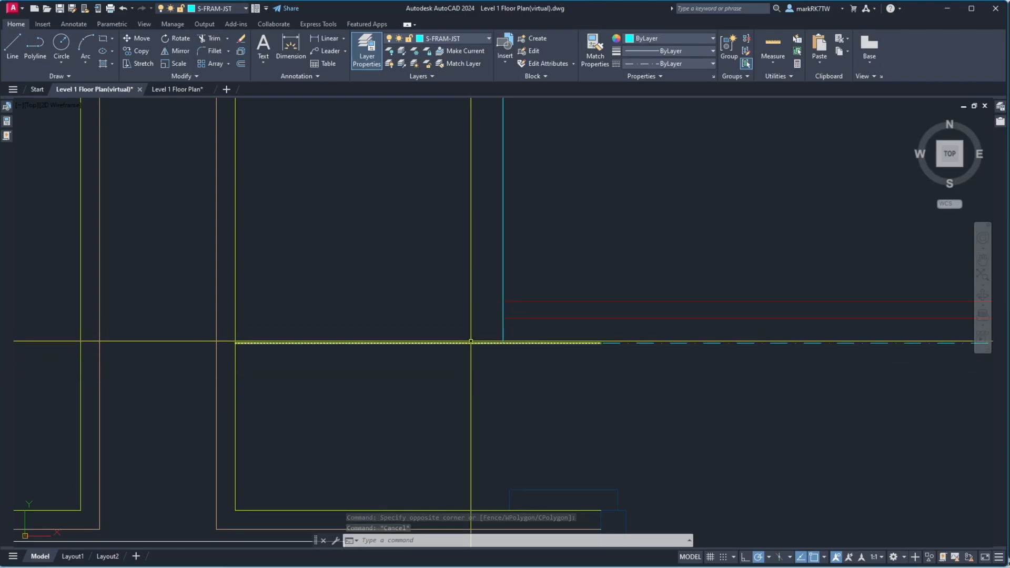
{"action": "scroll", "coordinate": [516, 330], "scroll_direction": "down", "scroll_amount": 3}
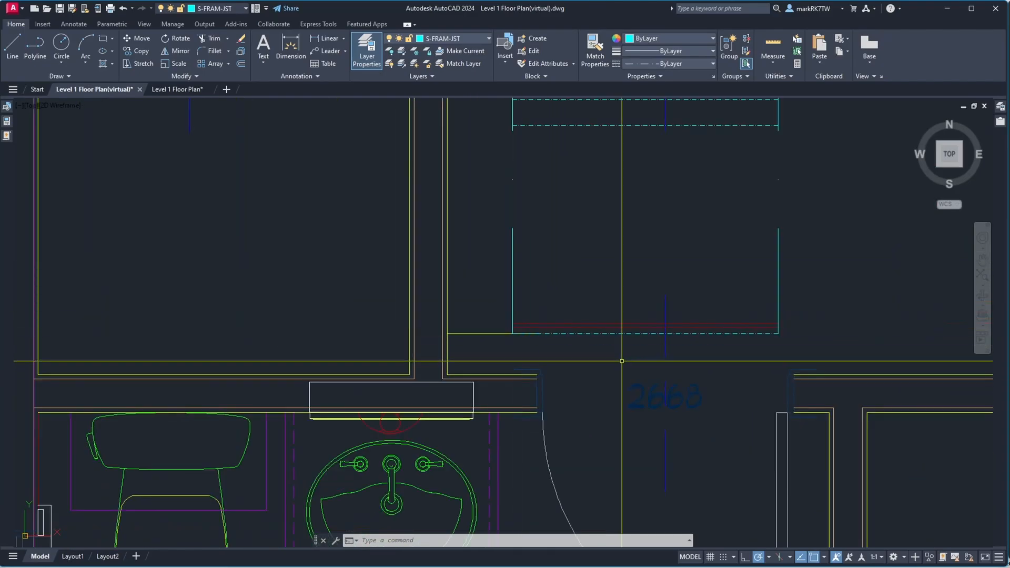
{"action": "type", "text": "m"}
{"action": "key", "text": "Return"}
{"action": "left_click", "coordinate": [620, 356]}
{"action": "left_click", "coordinate": [604, 310]}
{"action": "scroll", "coordinate": [604, 318], "scroll_direction": "up", "scroll_amount": 3}
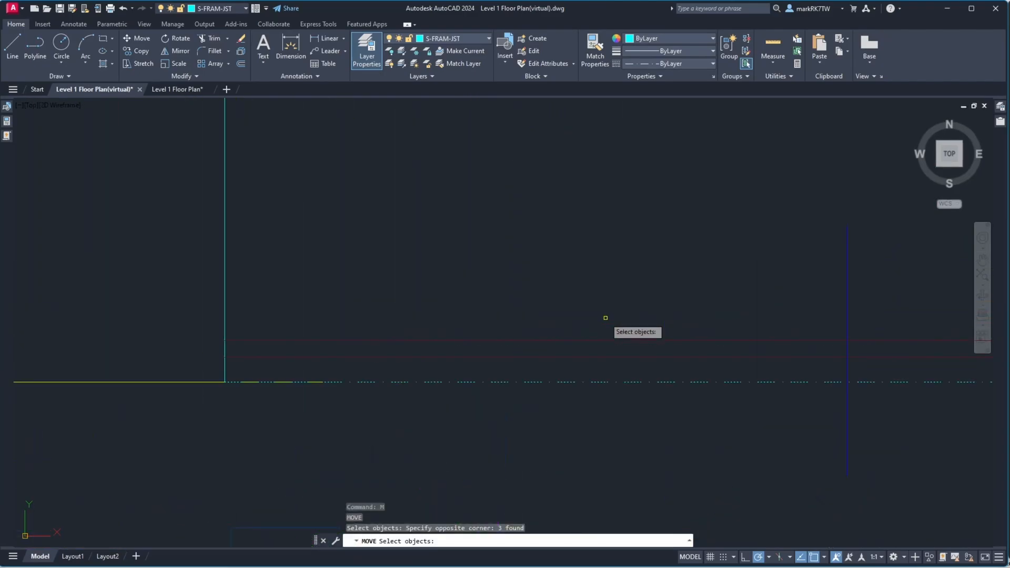
{"action": "scroll", "coordinate": [605, 305], "scroll_direction": "down", "scroll_amount": 4}
{"action": "left_click", "coordinate": [617, 244]}
{"action": "left_click", "coordinate": [587, 130]}
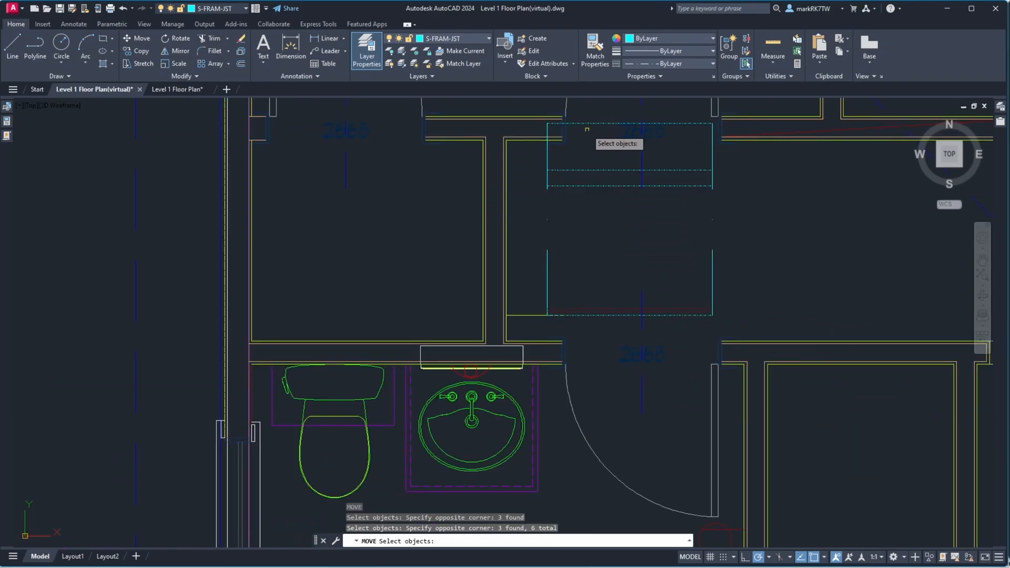
{"action": "left_click", "coordinate": [559, 196]}
{"action": "left_click", "coordinate": [542, 193]}
{"action": "left_click", "coordinate": [750, 208]}
{"action": "left_click", "coordinate": [691, 181]}
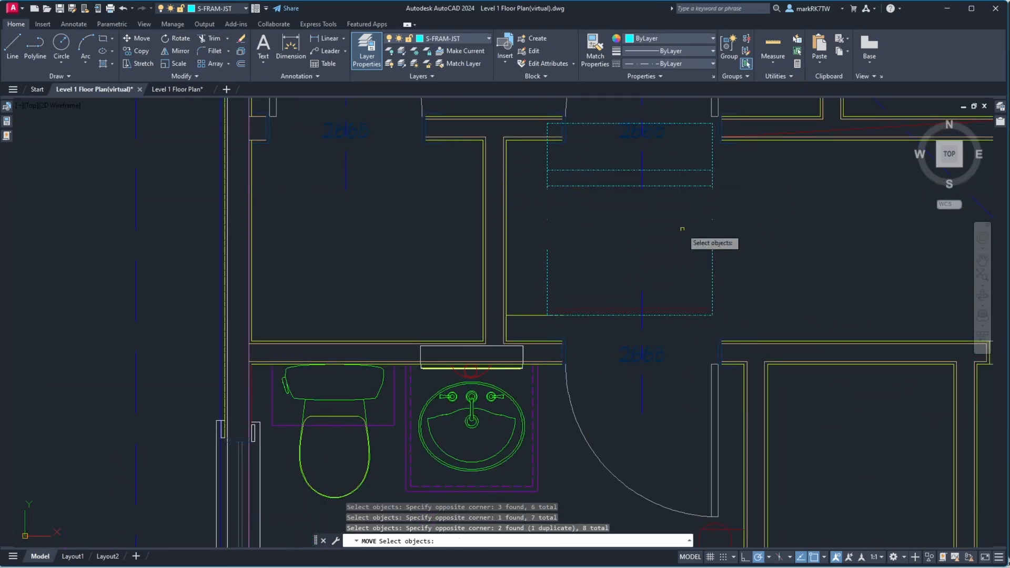
{"action": "scroll", "coordinate": [546, 330], "scroll_direction": "up", "scroll_amount": 3}
{"action": "key", "text": "Return"}
{"action": "left_click", "coordinate": [547, 206]}
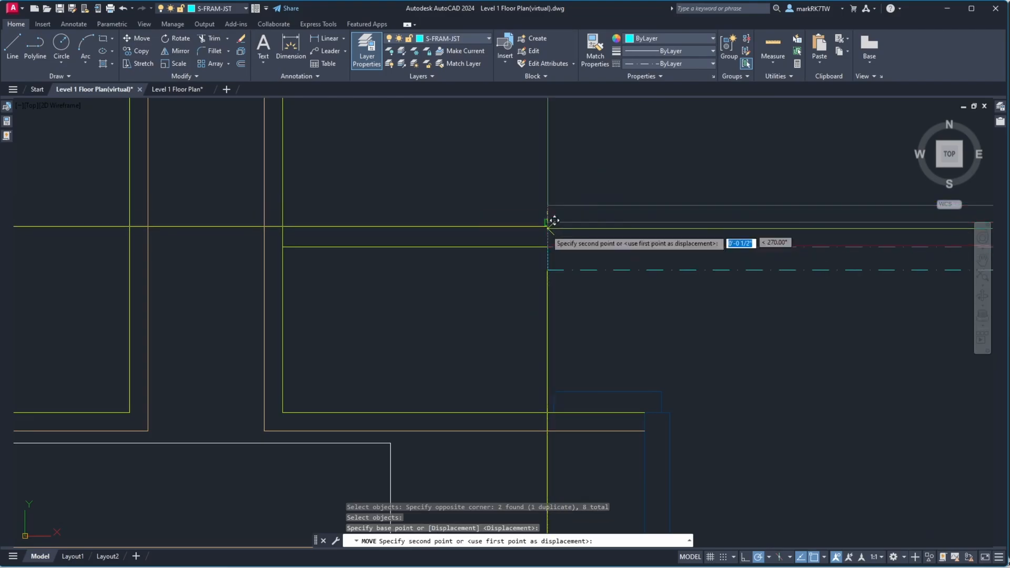
{"action": "left_click", "coordinate": [547, 247]}
{"action": "mouse_move", "coordinate": [555, 238]}
{"action": "middle_mouse_down"}
{"action": "mouse_move", "coordinate": [560, 276]}
{"action": "mouse_move", "coordinate": [497, 301]}
{"action": "middle_mouse_up"}
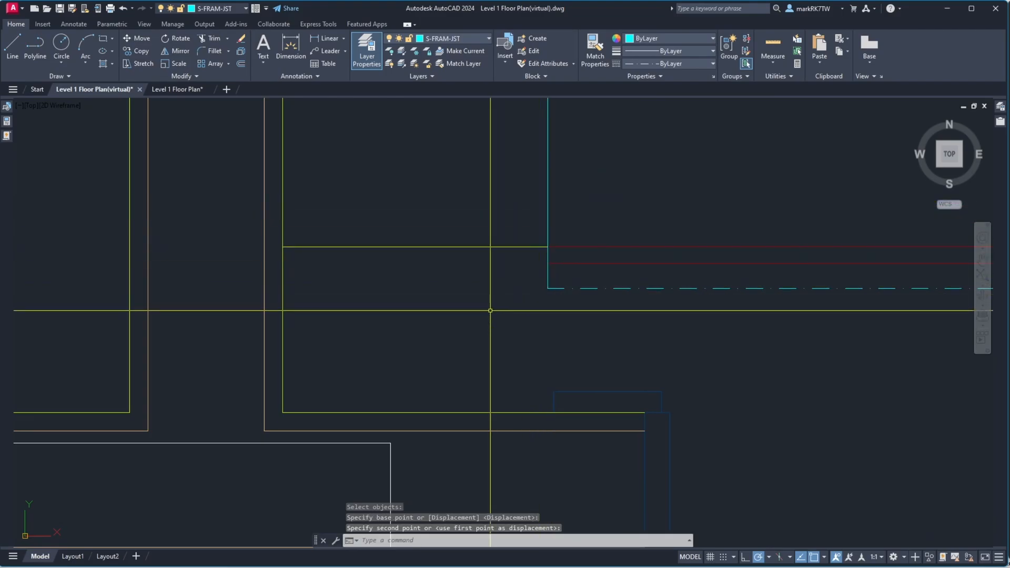
Erase the leftover horizontal guide line near the framing outline
{"action": "scroll", "coordinate": [494, 309], "scroll_direction": "down", "scroll_amount": 2}
{"action": "type", "text": "e"}
{"action": "key", "text": "Return"}
{"action": "left_click", "coordinate": [493, 302]}
{"action": "left_click", "coordinate": [477, 261]}
{"action": "key", "text": "Return"}
{"action": "scroll", "coordinate": [471, 315], "scroll_direction": "down", "scroll_amount": 6}
{"action": "scroll", "coordinate": [463, 225], "scroll_direction": "up", "scroll_amount": 4}
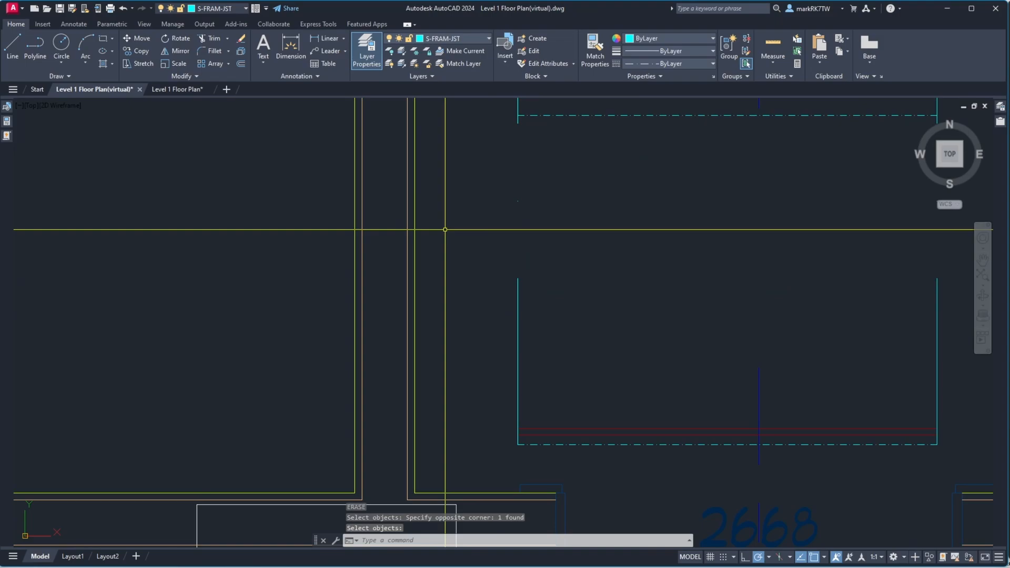
Offset the vertical wall line beside the vanity 8 inches to the right
{"action": "type", "text": "o"}
{"action": "key", "text": "Return"}
{"action": "type", "text": "8"}
{"action": "key", "text": "Return"}
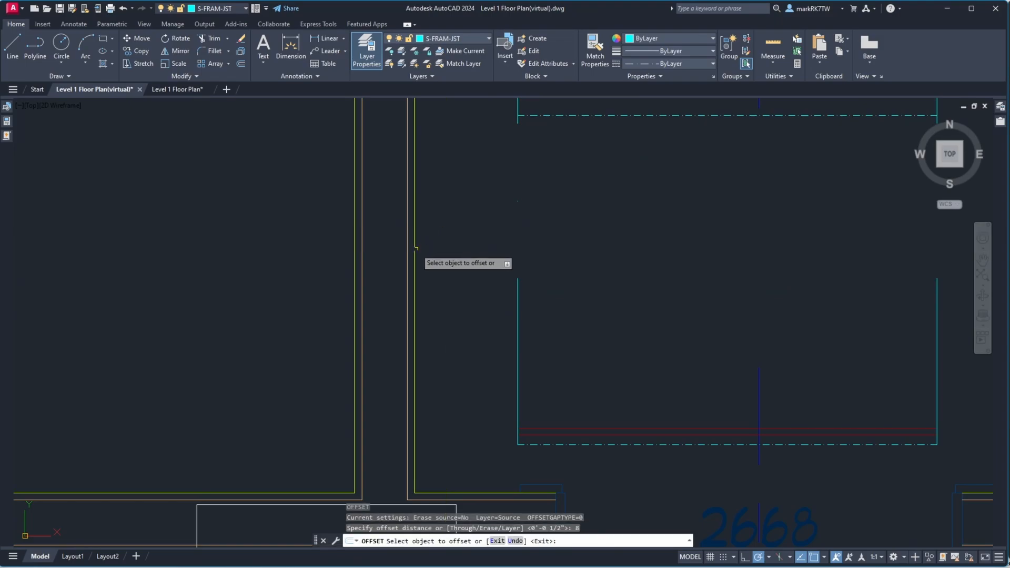
{"action": "left_click", "coordinate": [415, 253]}
{"action": "left_click", "coordinate": [442, 256]}
{"action": "scroll", "coordinate": [466, 268], "scroll_direction": "down", "scroll_amount": 8}
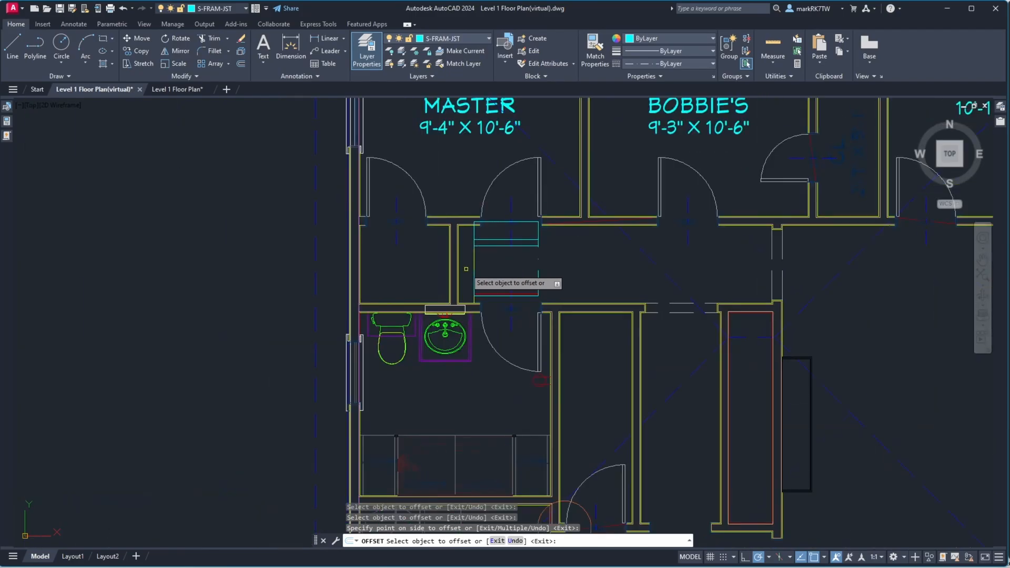
{"action": "scroll", "coordinate": [471, 221], "scroll_direction": "up", "scroll_amount": 8}
{"action": "key", "text": "Return"}
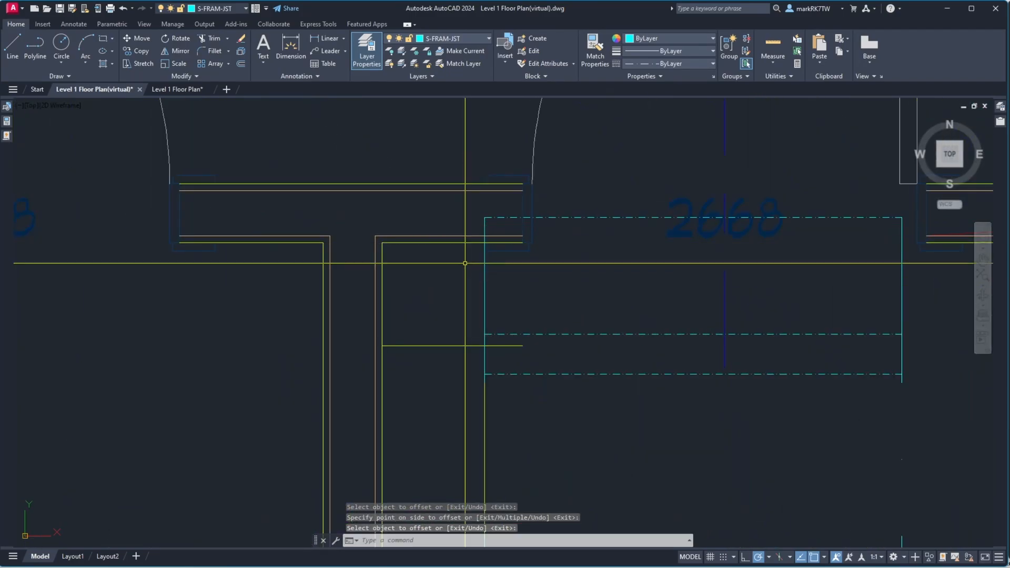
{"action": "scroll", "coordinate": [463, 271], "scroll_direction": "down", "scroll_amount": 4}
{"action": "scroll", "coordinate": [486, 374], "scroll_direction": "up", "scroll_amount": 4}
{"action": "scroll", "coordinate": [486, 373], "scroll_direction": "up", "scroll_amount": 3}
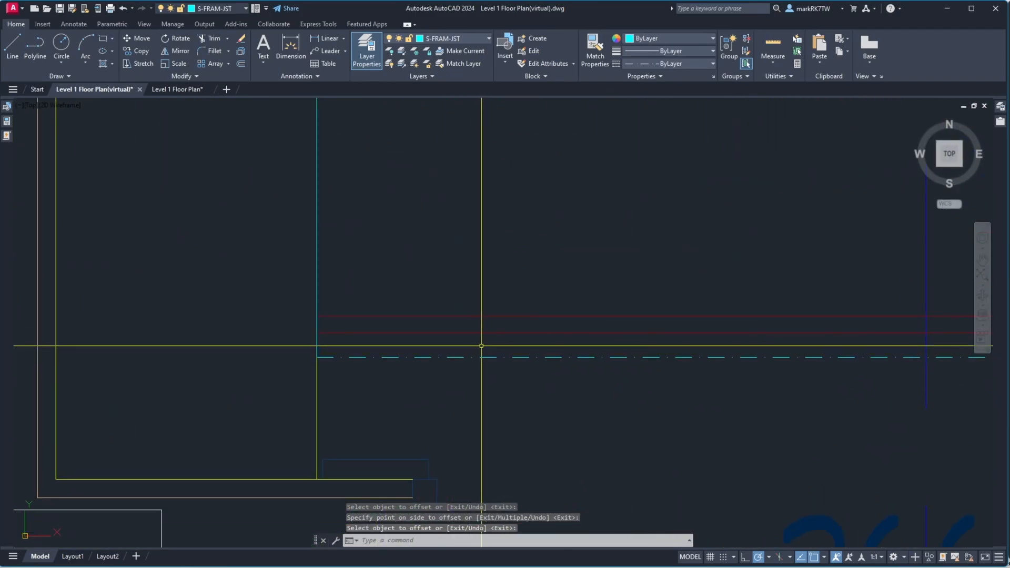
{"action": "type", "text": "mi"}
{"action": "key", "text": "Return"}
{"action": "left_click", "coordinate": [482, 345]}
{"action": "left_click", "coordinate": [456, 291]}
{"action": "key", "text": "Return"}
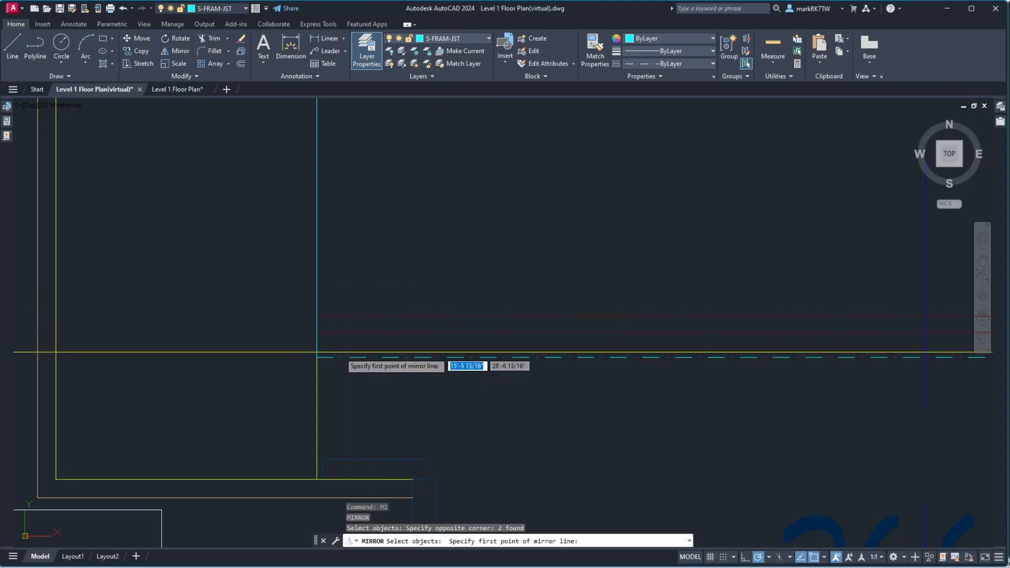
{"action": "left_click", "coordinate": [317, 357]}
{"action": "left_click", "coordinate": [376, 280]}
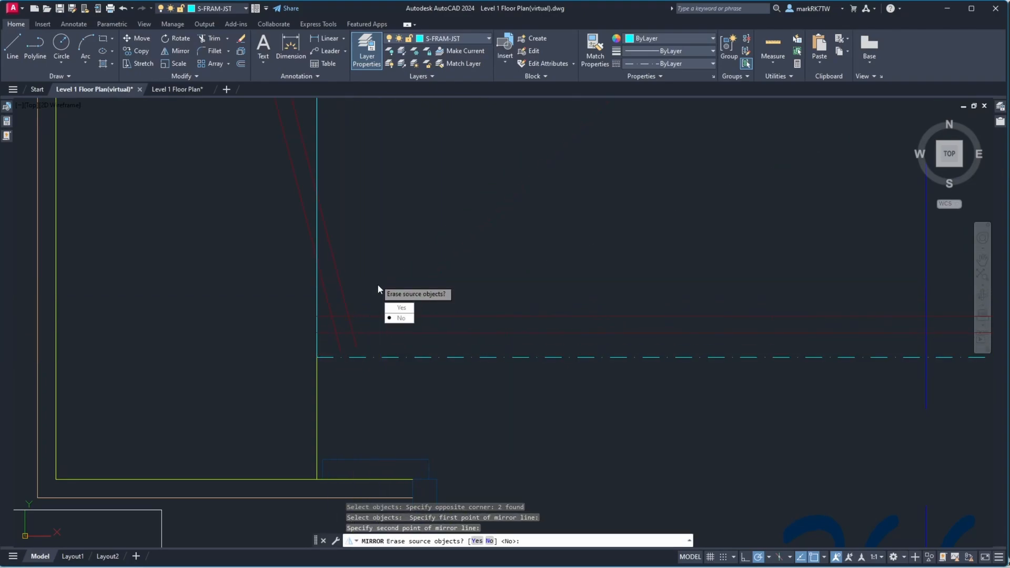
{"action": "type", "text": "u"}
{"action": "key", "text": "Return"}
{"action": "key", "text": "Escape"}
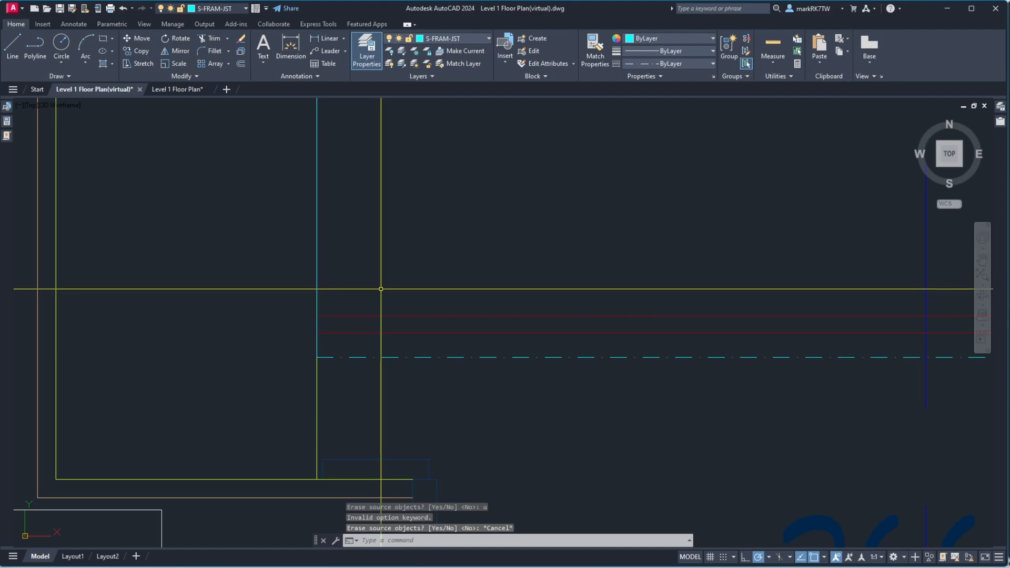
Mirror the two red framing lines about a 45° line through their corner to create the outline's vertical side
{"action": "key", "text": "Return"}
{"action": "left_click", "coordinate": [418, 347]}
{"action": "left_click", "coordinate": [402, 304]}
{"action": "key", "text": "Return"}
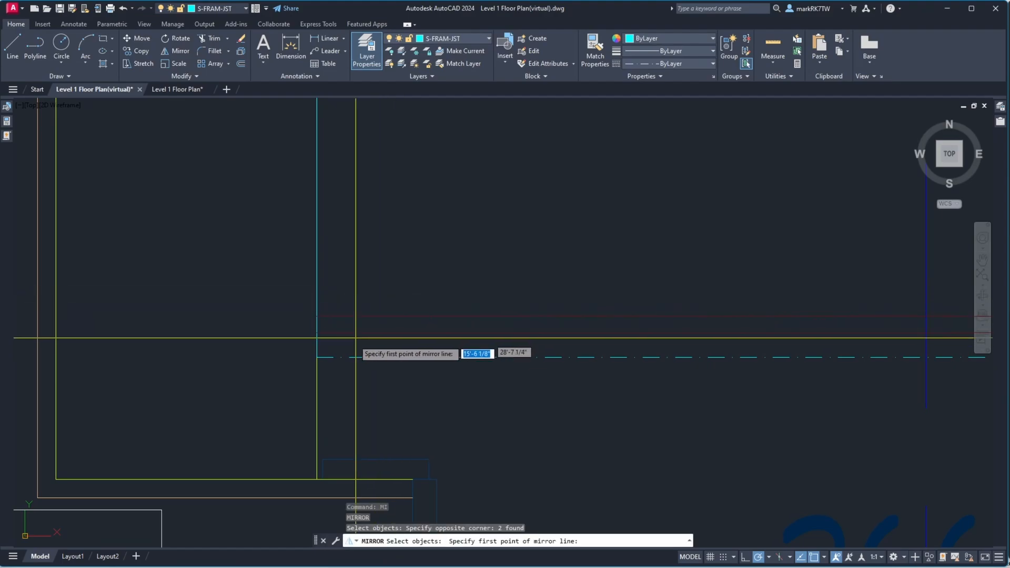
{"action": "left_click", "coordinate": [318, 357]}
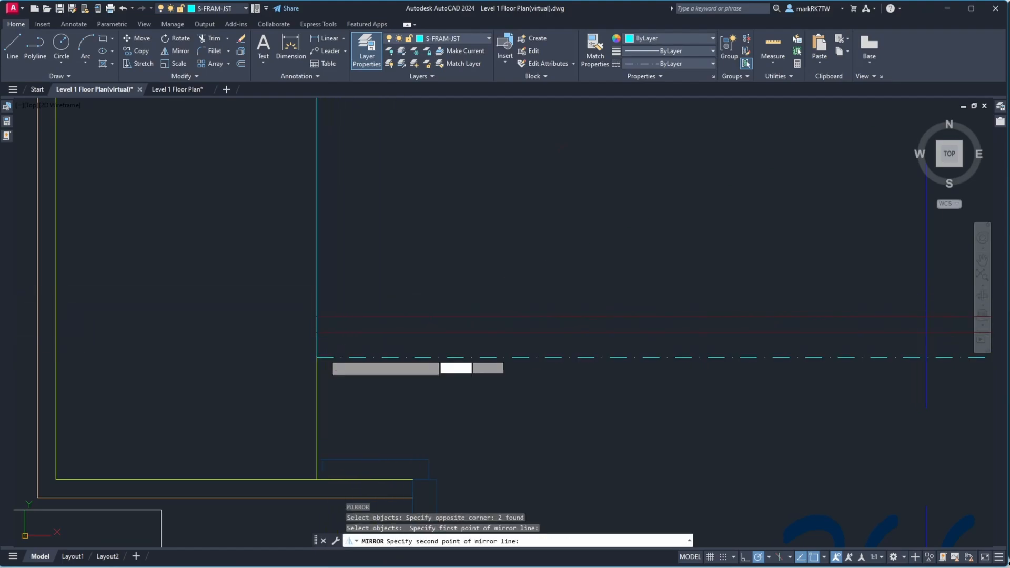
{"action": "left_click", "coordinate": [385, 294]}
{"action": "key", "text": "Return"}
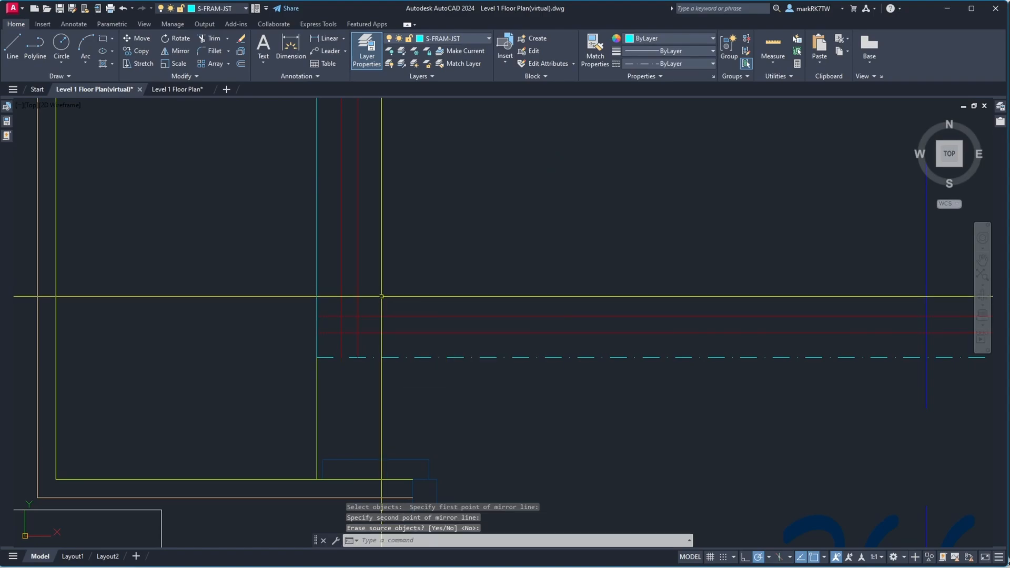
Chamfer the framing lines with zero distance to close both corners of the outline
{"action": "type", "text": "cha"}
{"action": "key", "text": "Return"}
{"action": "left_click", "coordinate": [358, 309]}
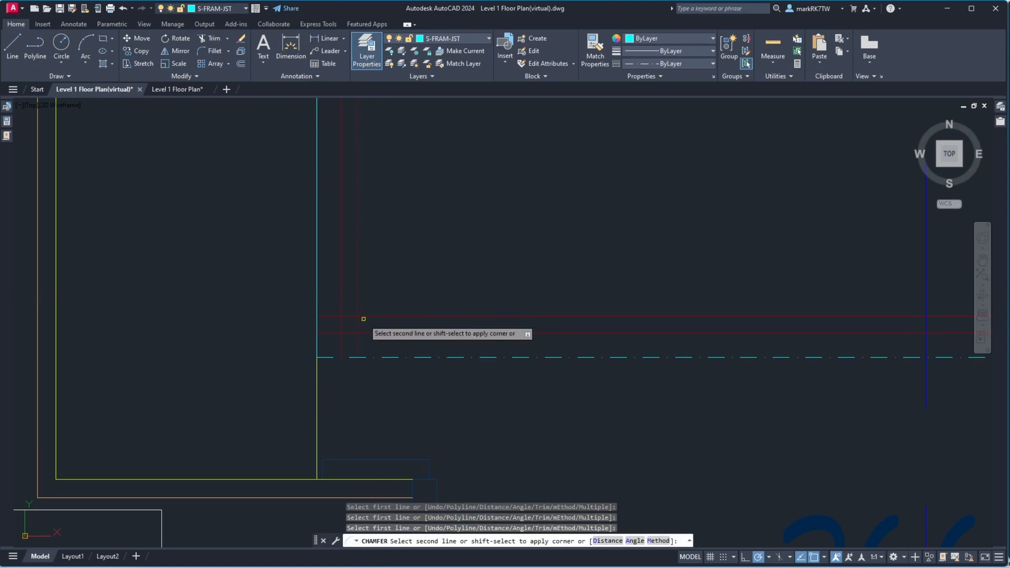
{"action": "left_click", "coordinate": [364, 316]}
{"action": "key", "text": "Return"}
{"action": "left_click", "coordinate": [342, 306]}
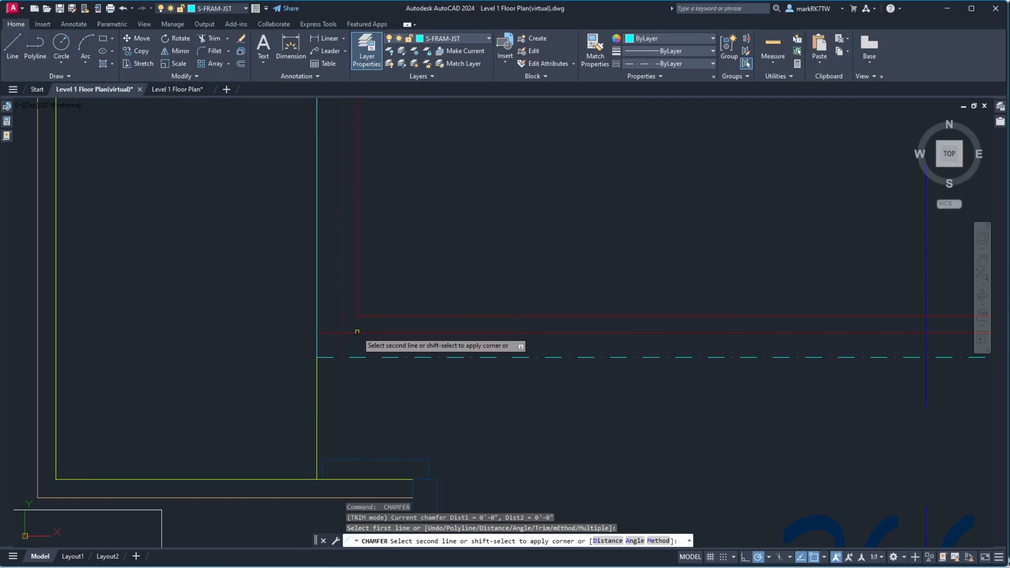
{"action": "left_click", "coordinate": [357, 331]}
Mirror the two vertical framing lines at the next outline's corner to create its horizontal side
{"action": "scroll", "coordinate": [351, 344], "scroll_direction": "down", "scroll_amount": 5}
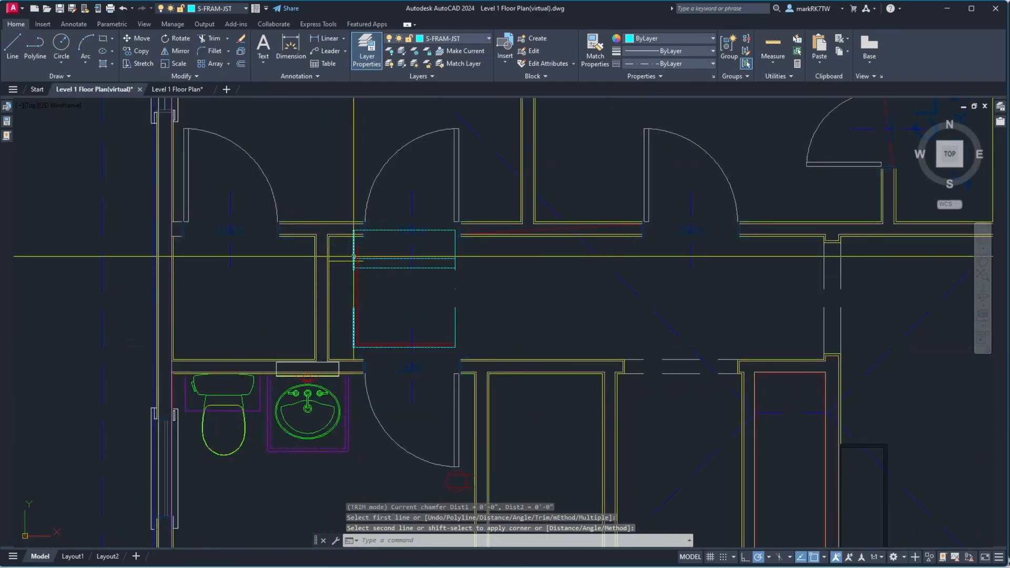
{"action": "scroll", "coordinate": [354, 257], "scroll_direction": "up", "scroll_amount": 6}
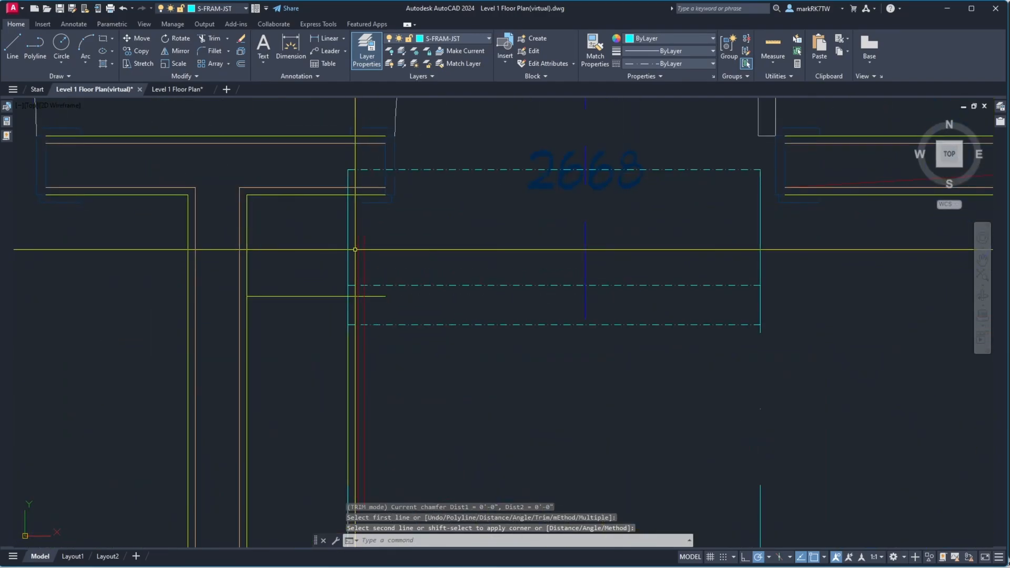
{"action": "type", "text": "mi"}
{"action": "key", "text": "Return"}
{"action": "left_click", "coordinate": [397, 243]}
{"action": "left_click", "coordinate": [357, 231]}
{"action": "key", "text": "Return"}
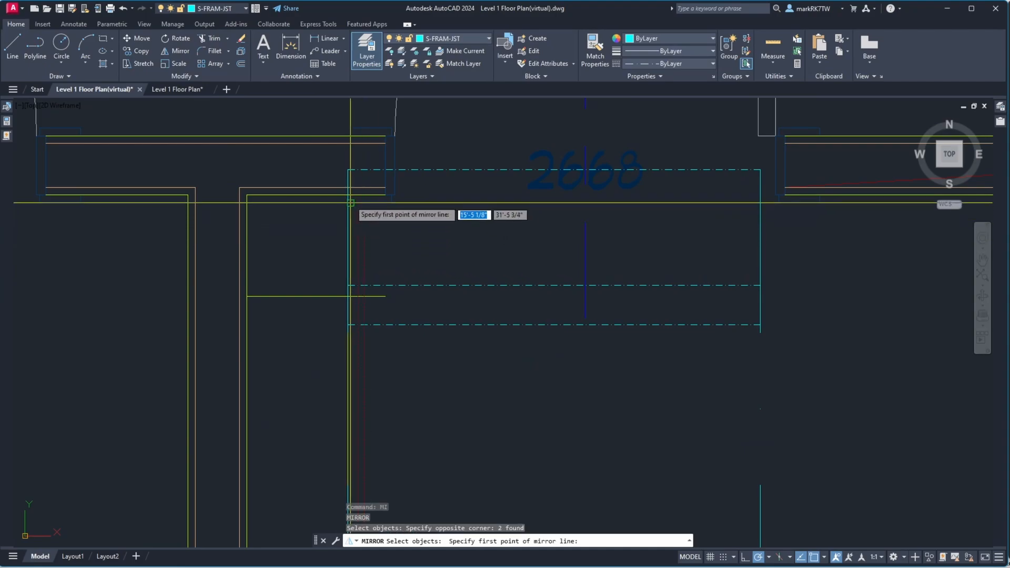
{"action": "left_click", "coordinate": [347, 325]}
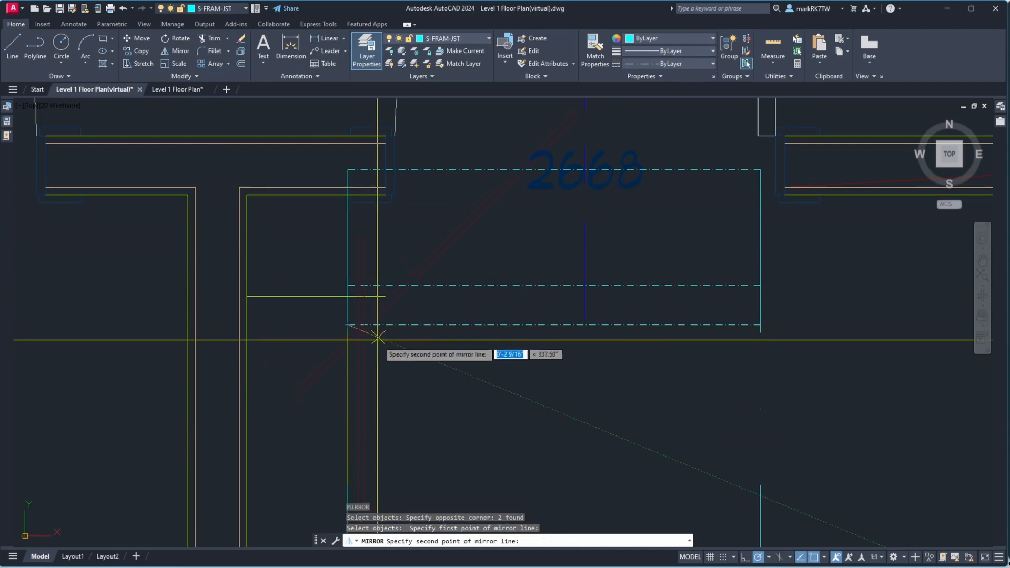
{"action": "left_click", "coordinate": [400, 370]}
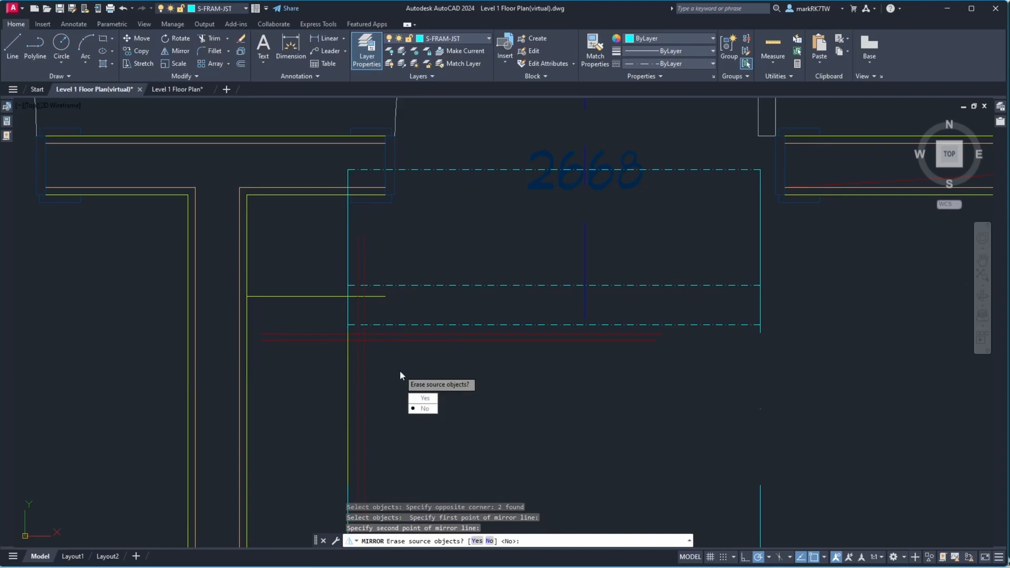
{"action": "key", "text": "Return"}
Chamfer the framing lines at that corner with zero distance to join both pairs
{"action": "type", "text": "c"}
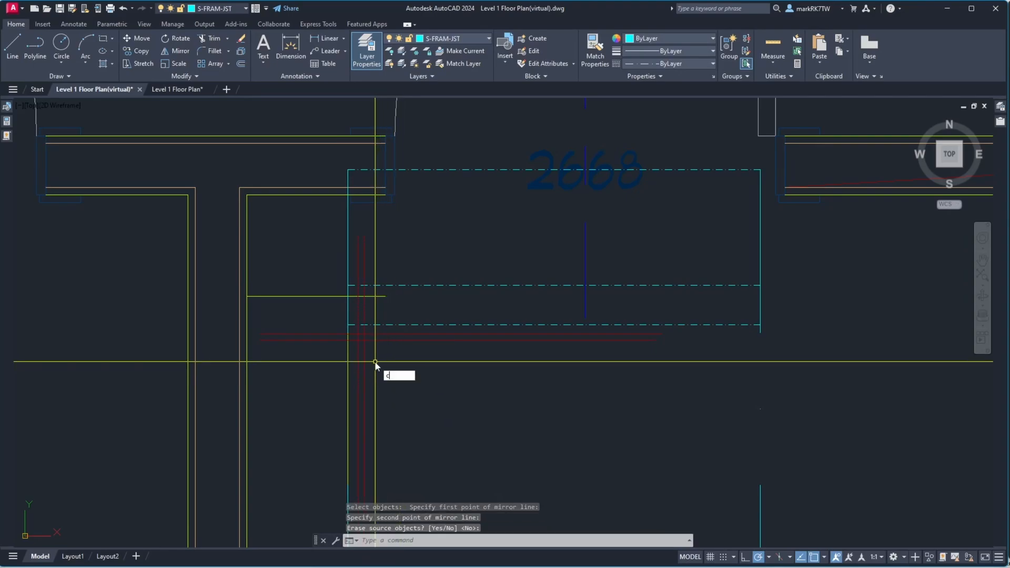
{"action": "type", "text": "ha"}
{"action": "key", "text": "Return"}
{"action": "left_click", "coordinate": [365, 352]}
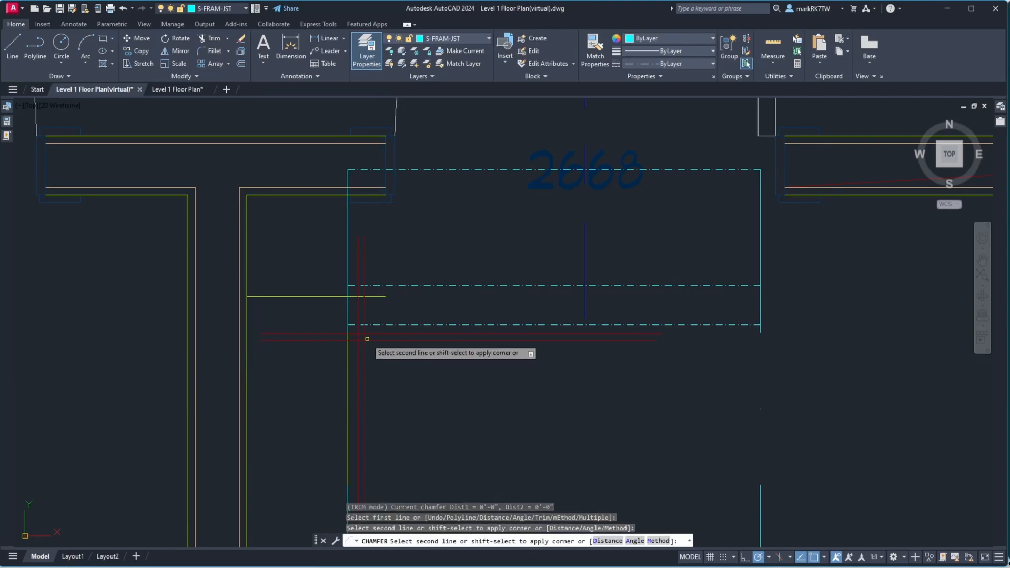
{"action": "left_click", "coordinate": [368, 340]}
{"action": "key", "text": "Return"}
{"action": "left_click", "coordinate": [370, 334]}
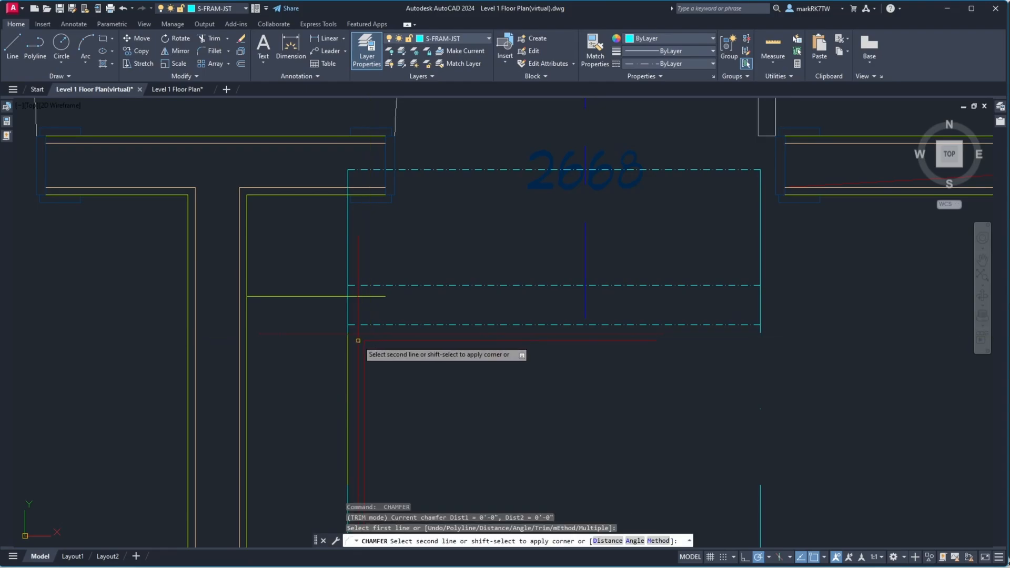
{"action": "left_click", "coordinate": [358, 341]}
{"action": "scroll", "coordinate": [364, 341], "scroll_direction": "down", "scroll_amount": 6}
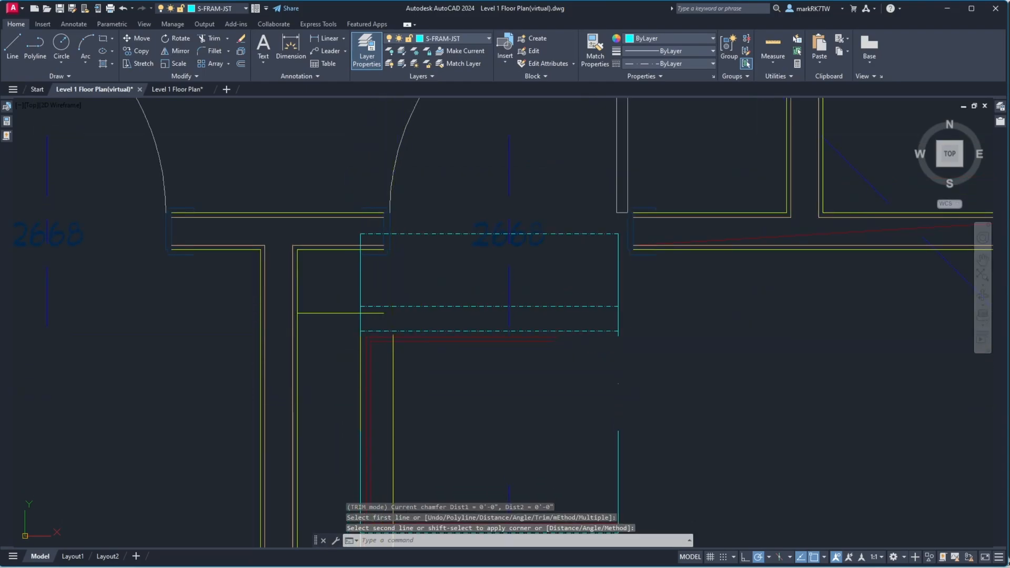
{"action": "scroll", "coordinate": [405, 378], "scroll_direction": "up", "scroll_amount": 4}
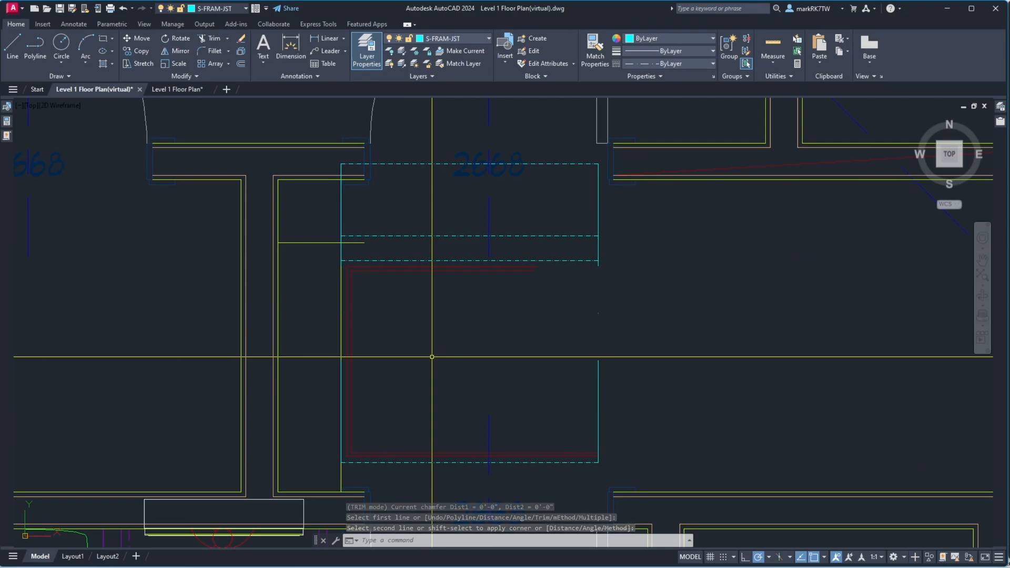
{"action": "type", "text": "mi"}
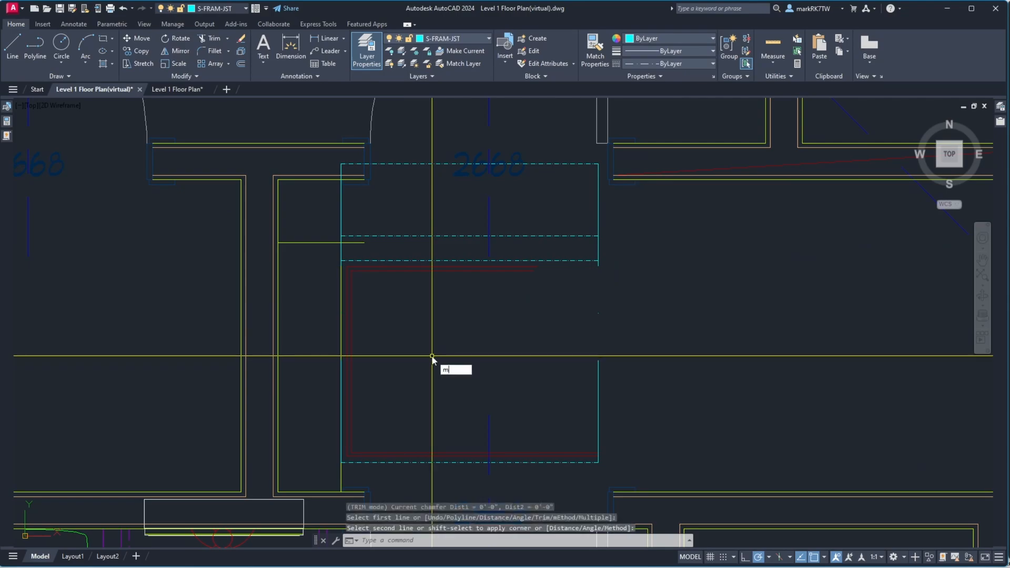
{"action": "key", "text": "Return"}
{"action": "left_click", "coordinate": [429, 350]}
{"action": "left_click", "coordinate": [347, 309]}
{"action": "key", "text": "Return"}
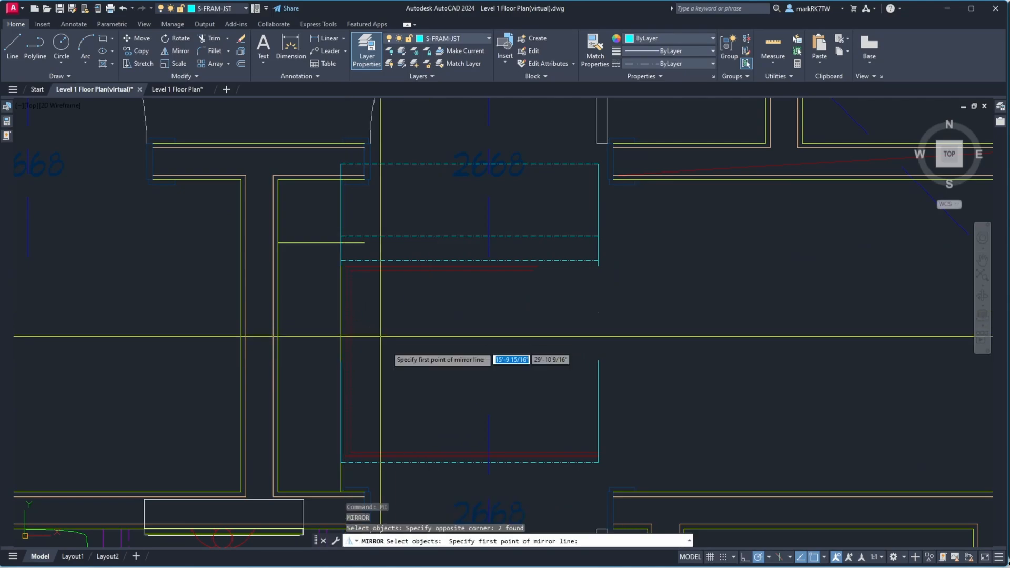
{"action": "left_click", "coordinate": [475, 453]}
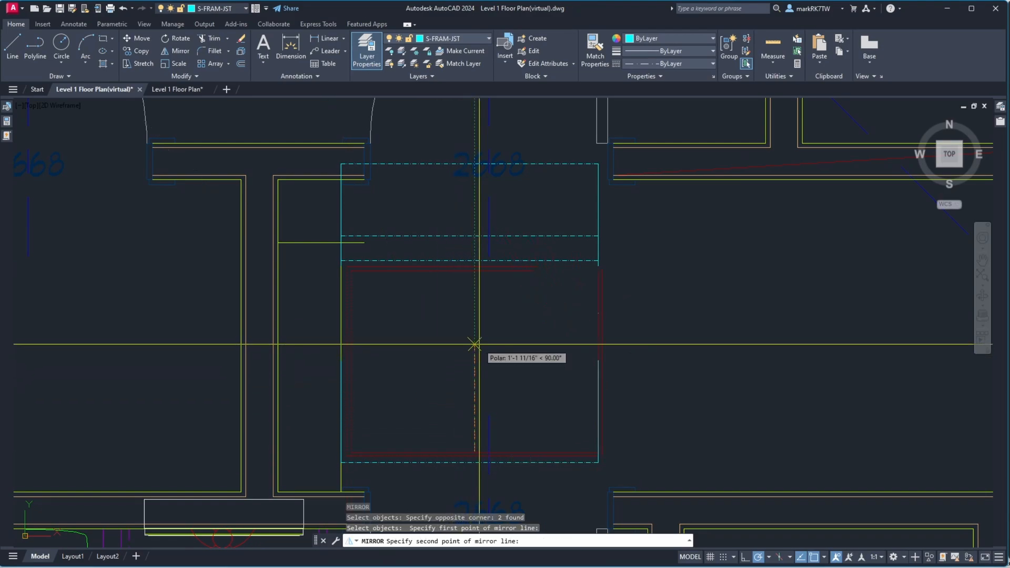
{"action": "key", "text": "Escape"}
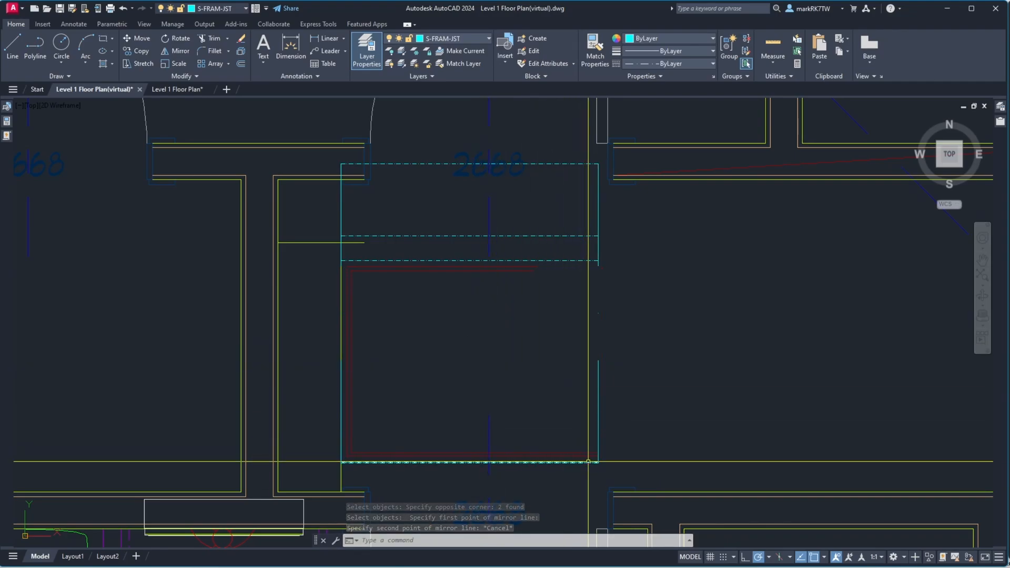
Mirror the lower framing lines about a 135° line at the outline's lower-right corner to create its right side
{"action": "key", "text": "Return"}
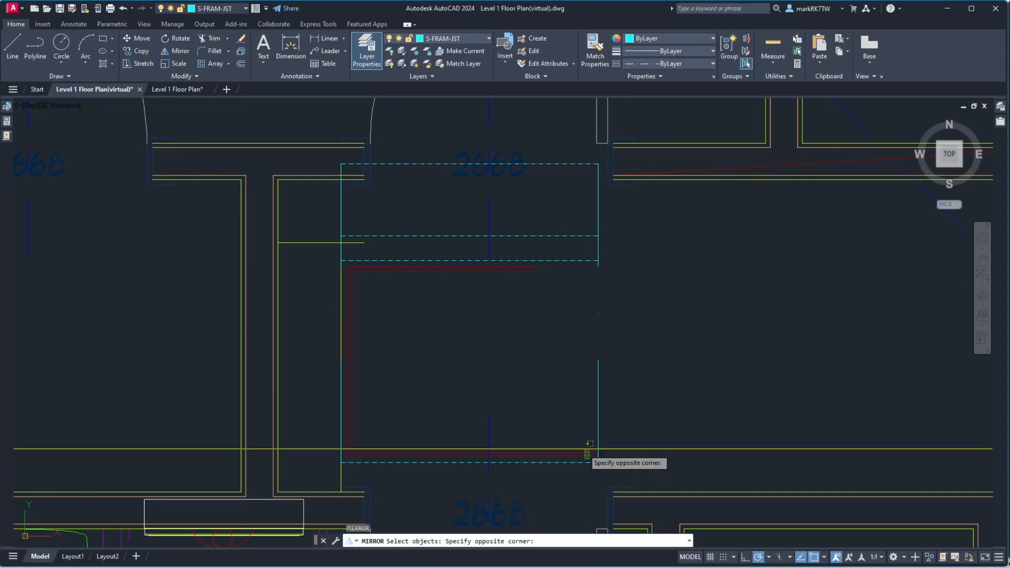
{"action": "left_click", "coordinate": [589, 445]}
{"action": "key", "text": "Return"}
{"action": "left_click", "coordinate": [598, 462]}
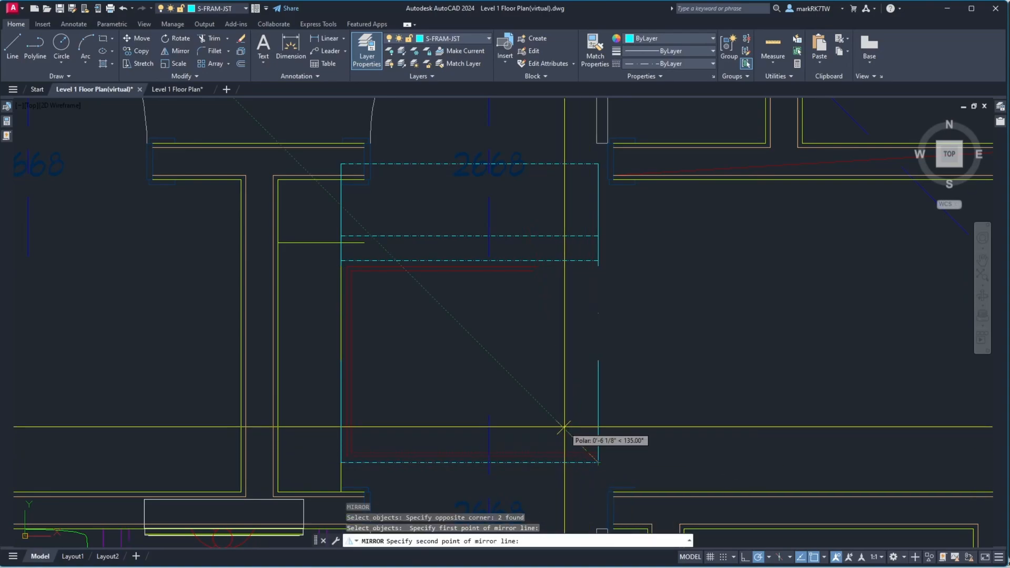
{"action": "left_click", "coordinate": [560, 428]}
{"action": "key", "text": "Return"}
Chamfer the framing lines at the outline's lower-right corner with zero distance to join both pairs
{"action": "scroll", "coordinate": [590, 461], "scroll_direction": "up", "scroll_amount": 5}
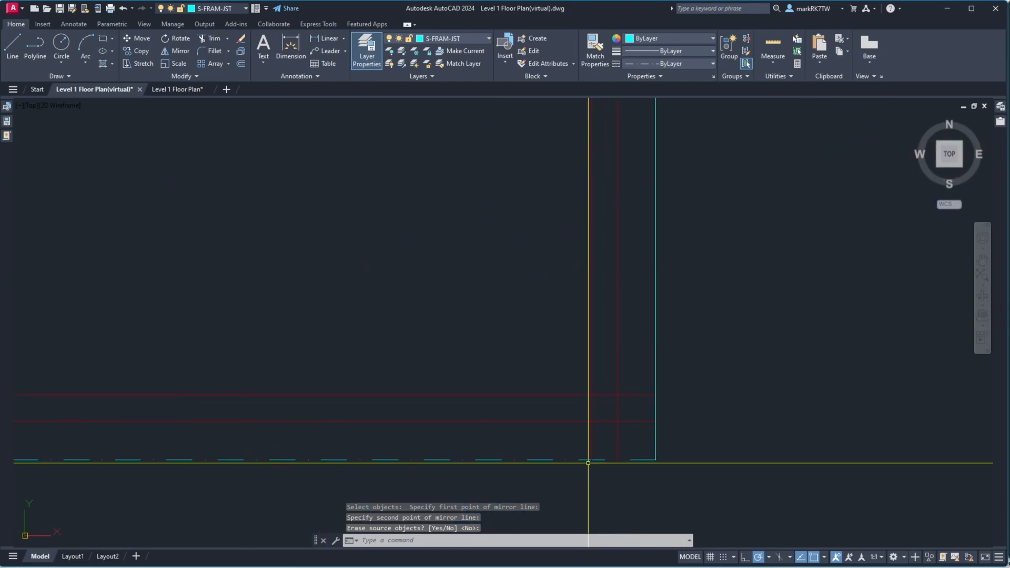
{"action": "scroll", "coordinate": [588, 463], "scroll_direction": "up", "scroll_amount": 4}
{"action": "type", "text": "cha"}
{"action": "key", "text": "Return"}
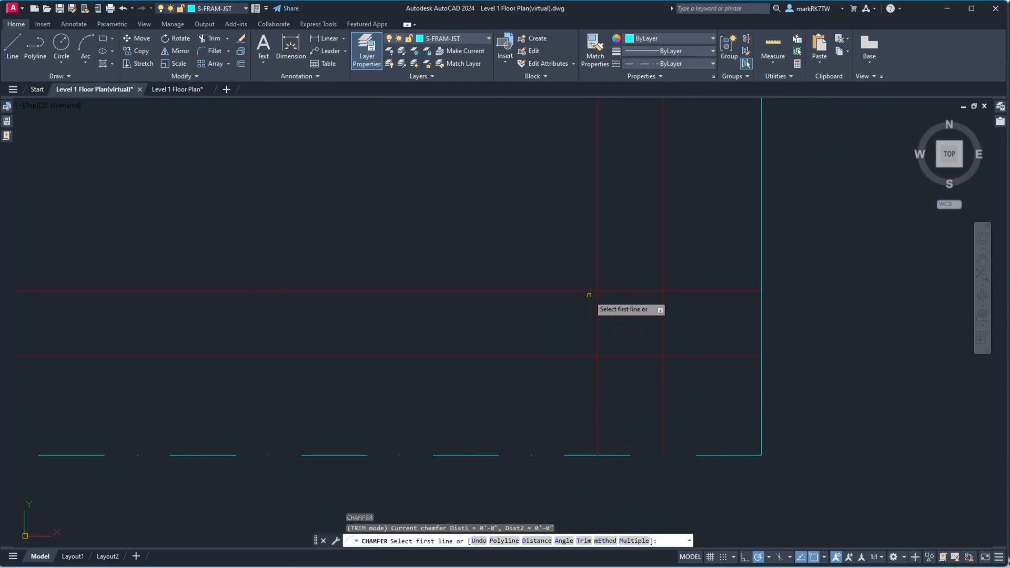
{"action": "left_click", "coordinate": [590, 290]}
{"action": "left_click", "coordinate": [598, 284]}
{"action": "key", "text": "Return"}
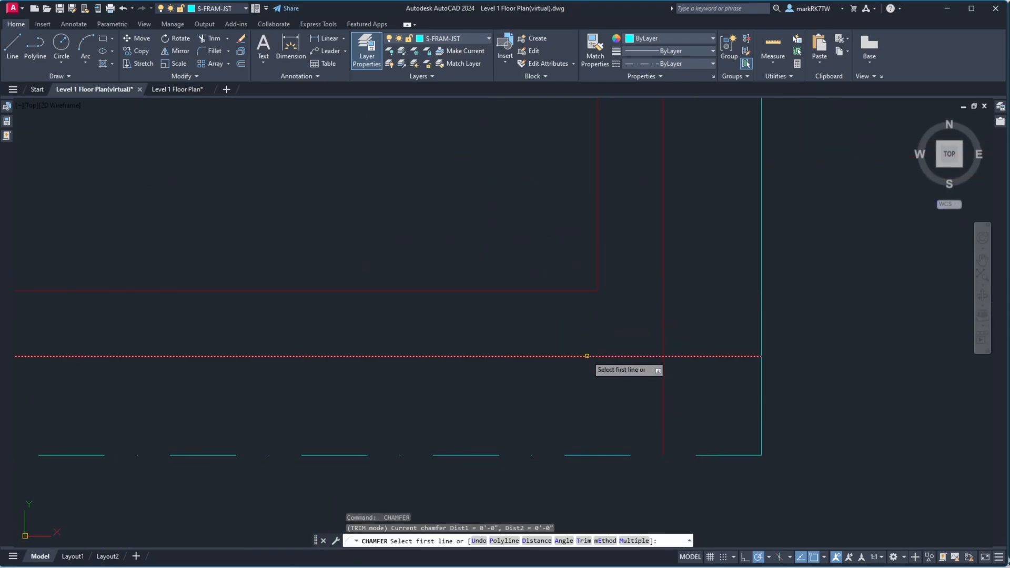
{"action": "left_click", "coordinate": [587, 356]}
{"action": "left_click", "coordinate": [663, 327]}
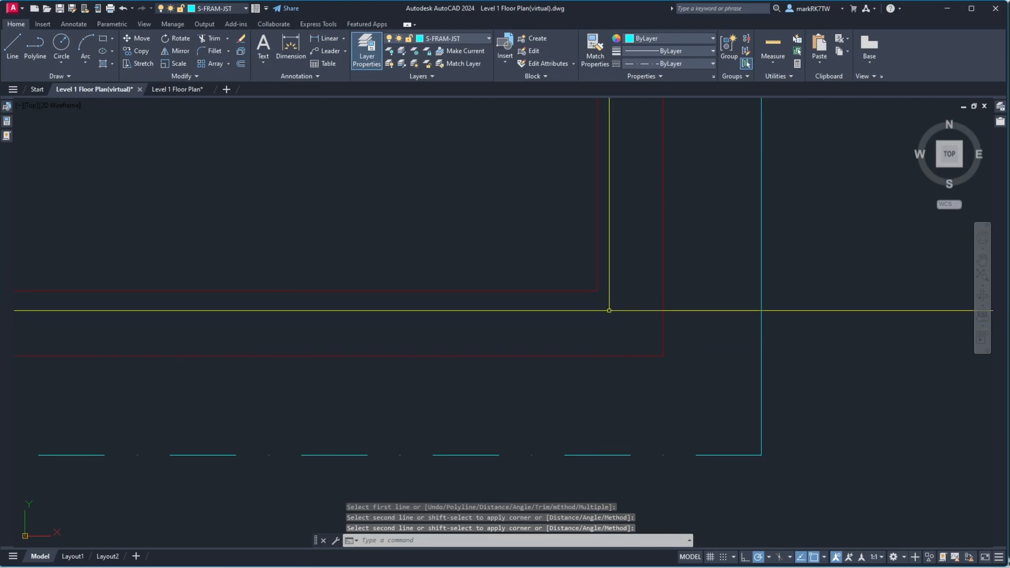
Chamfer the framing lines at the outline's upper-right corner with zero distance to join both pairs
{"action": "scroll", "coordinate": [589, 352], "scroll_direction": "down", "scroll_amount": 4}
{"action": "scroll", "coordinate": [589, 354], "scroll_direction": "down", "scroll_amount": 3}
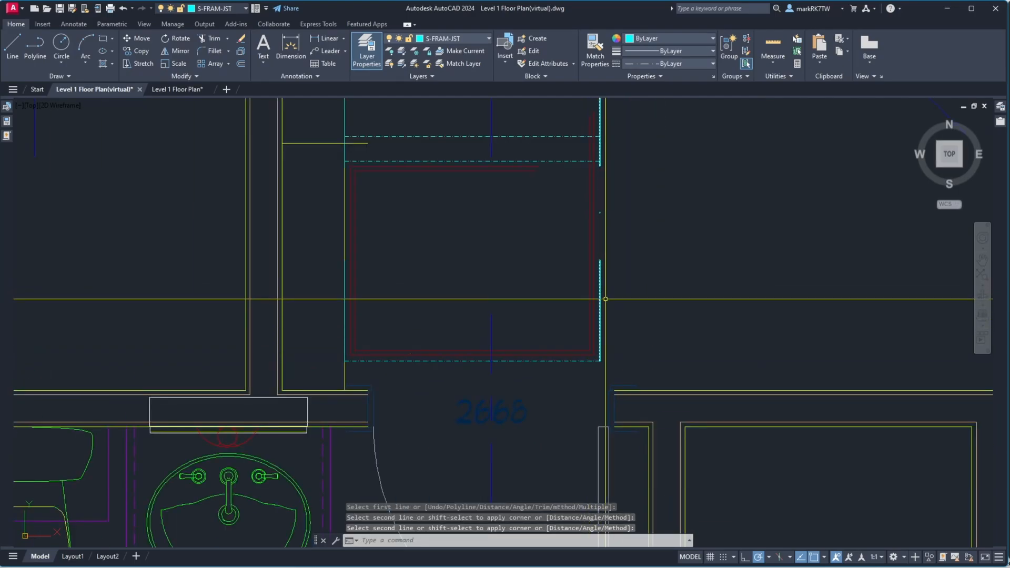
{"action": "scroll", "coordinate": [546, 160], "scroll_direction": "up", "scroll_amount": 5}
{"action": "scroll", "coordinate": [547, 160], "scroll_direction": "up", "scroll_amount": 2}
{"action": "key", "text": "Return"}
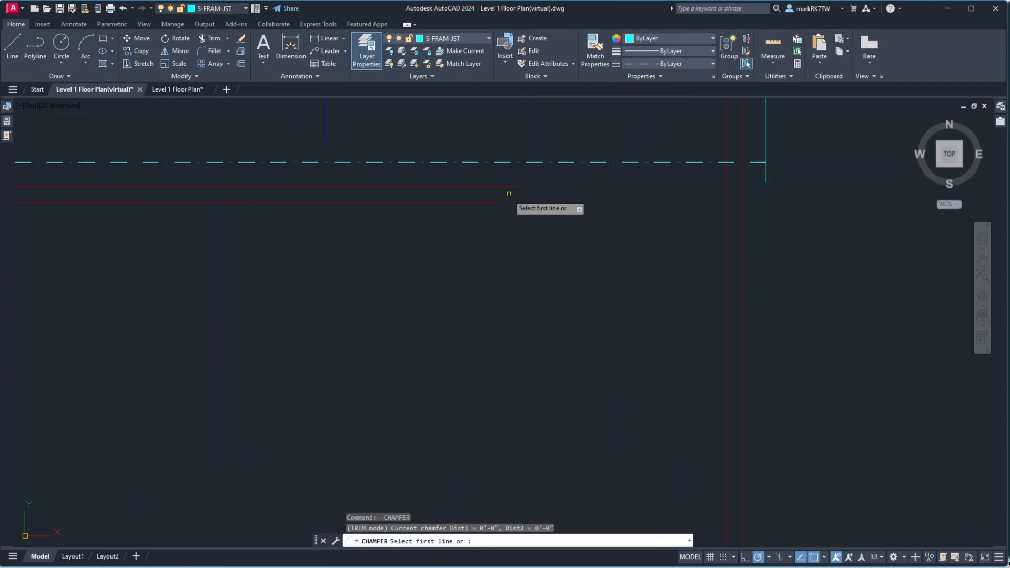
{"action": "left_click", "coordinate": [481, 202]}
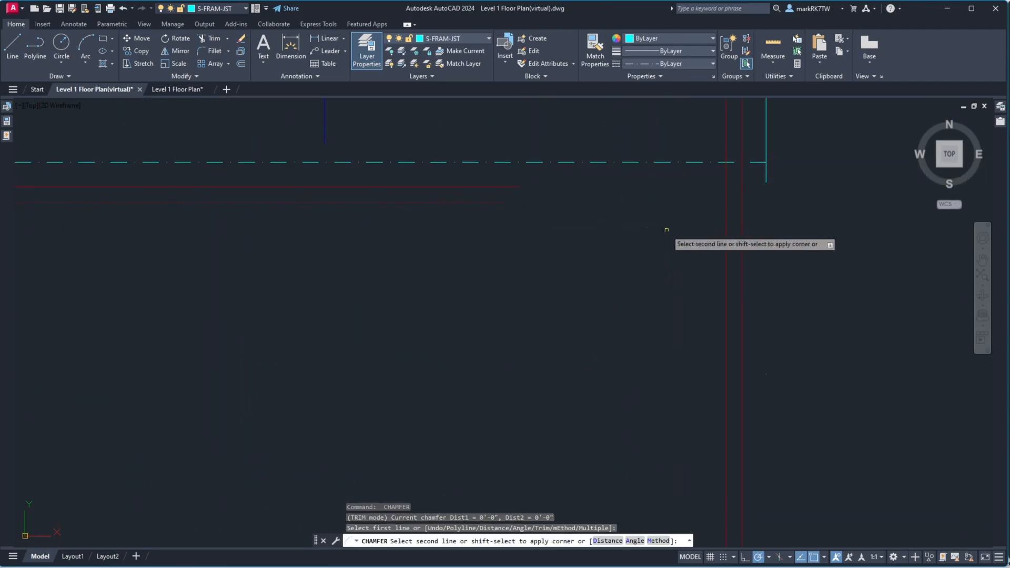
{"action": "left_click", "coordinate": [725, 243]}
{"action": "key", "text": "Return"}
{"action": "left_click", "coordinate": [508, 187]}
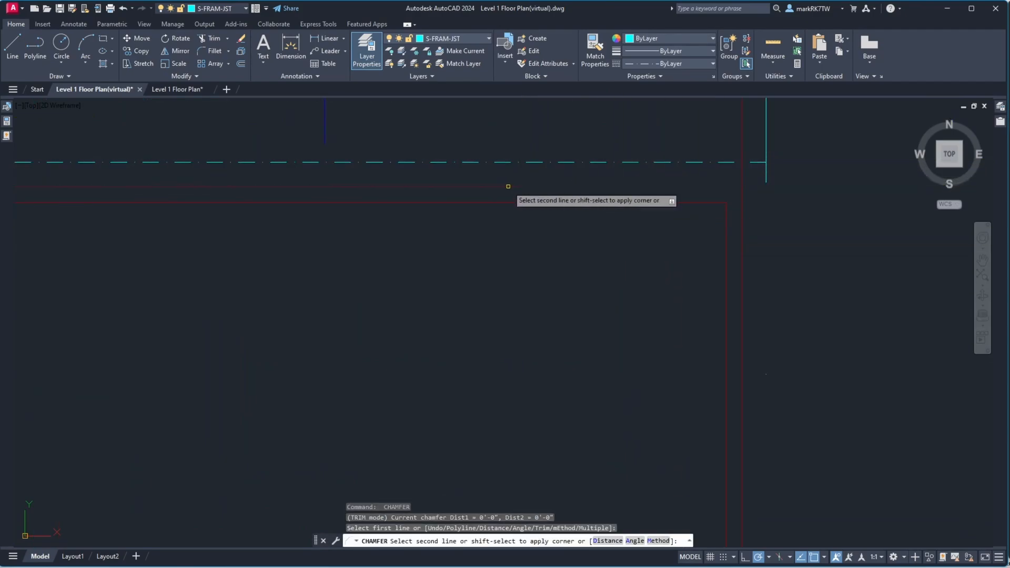
{"action": "left_click", "coordinate": [744, 206]}
Offset the short horizontal wall line below the framing outline 5 inches upward
{"action": "scroll", "coordinate": [643, 224], "scroll_direction": "down", "scroll_amount": 4}
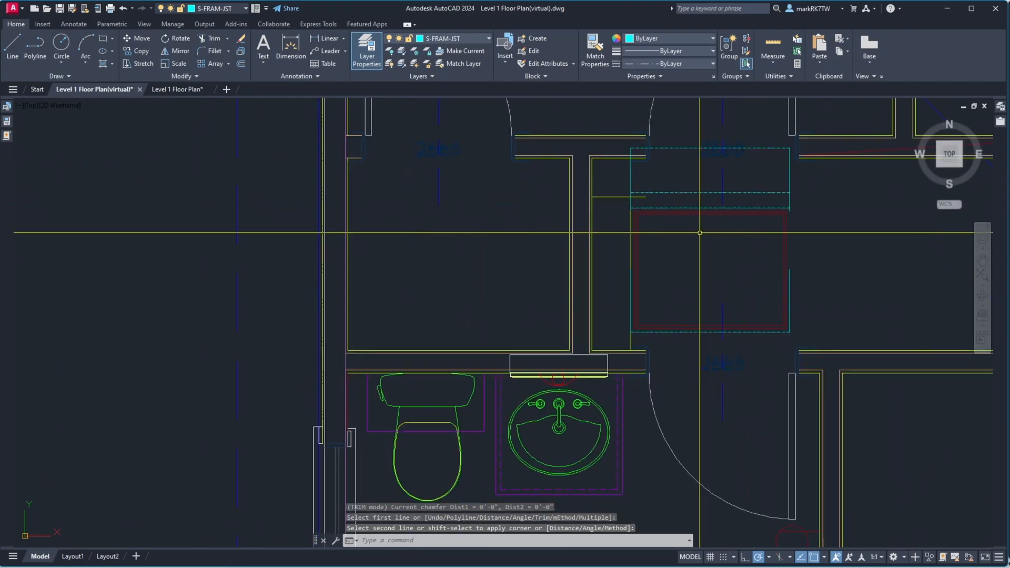
{"action": "scroll", "coordinate": [641, 311], "scroll_direction": "up", "scroll_amount": 4}
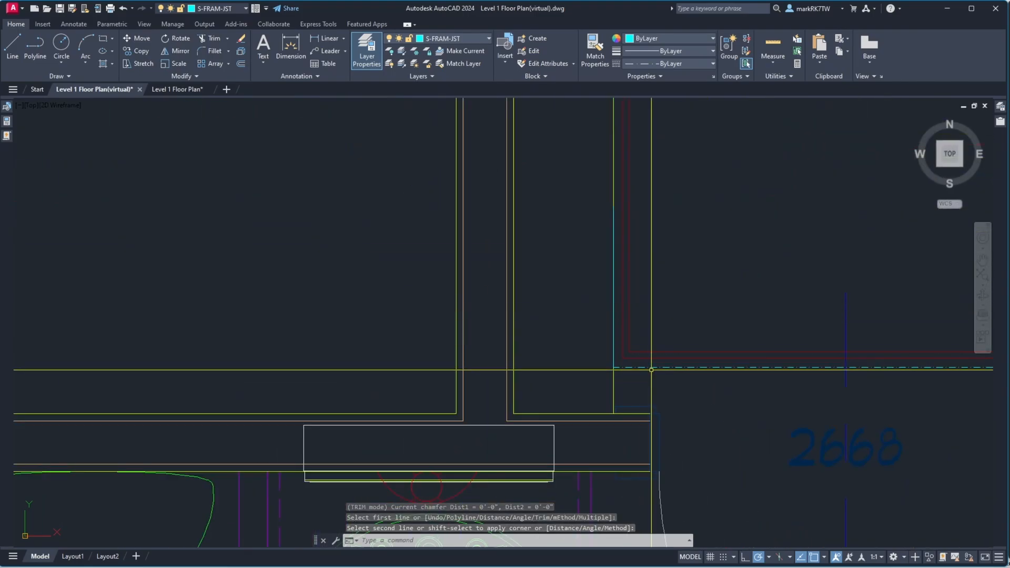
{"action": "scroll", "coordinate": [637, 375], "scroll_direction": "down", "scroll_amount": 2}
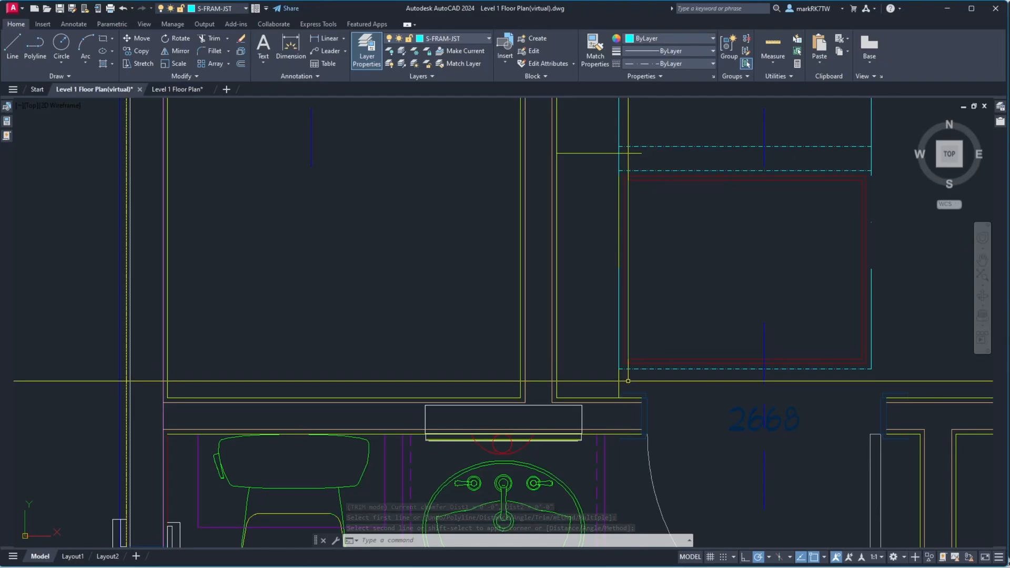
{"action": "type", "text": "o"}
{"action": "key", "text": "Return"}
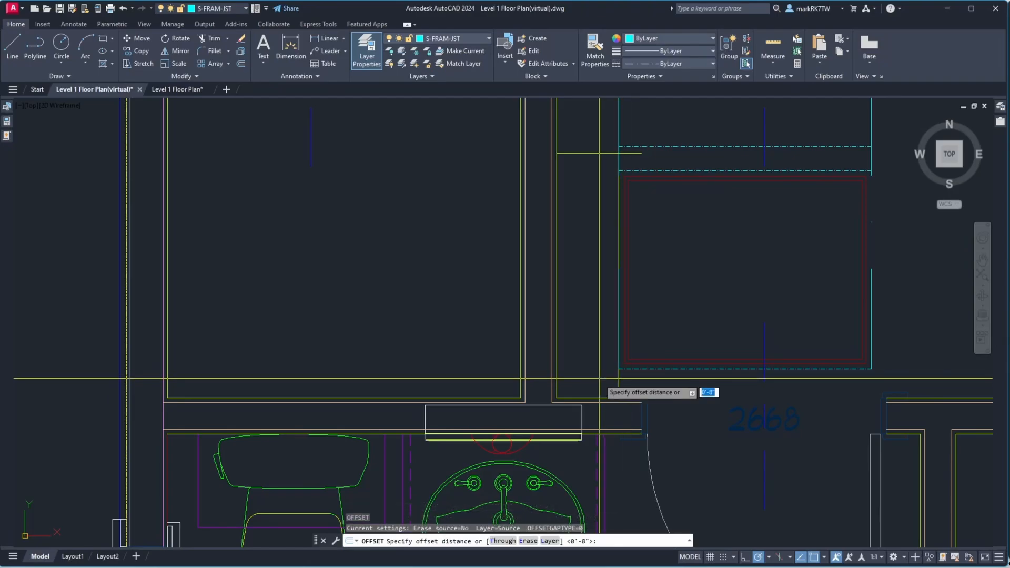
{"action": "type", "text": "5"}
{"action": "key", "text": "Return"}
{"action": "left_click", "coordinate": [599, 399]}
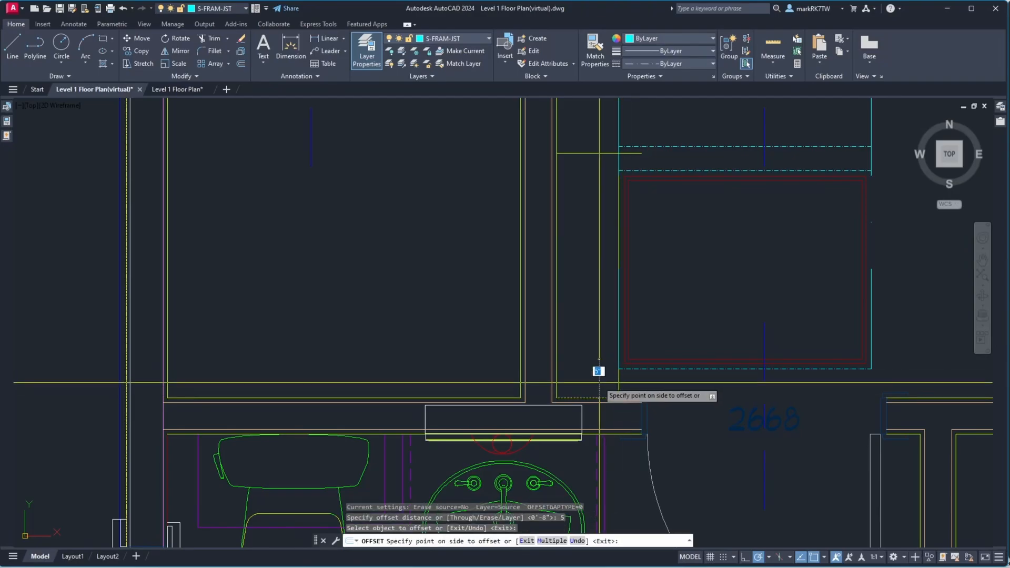
{"action": "left_click", "coordinate": [602, 369]}
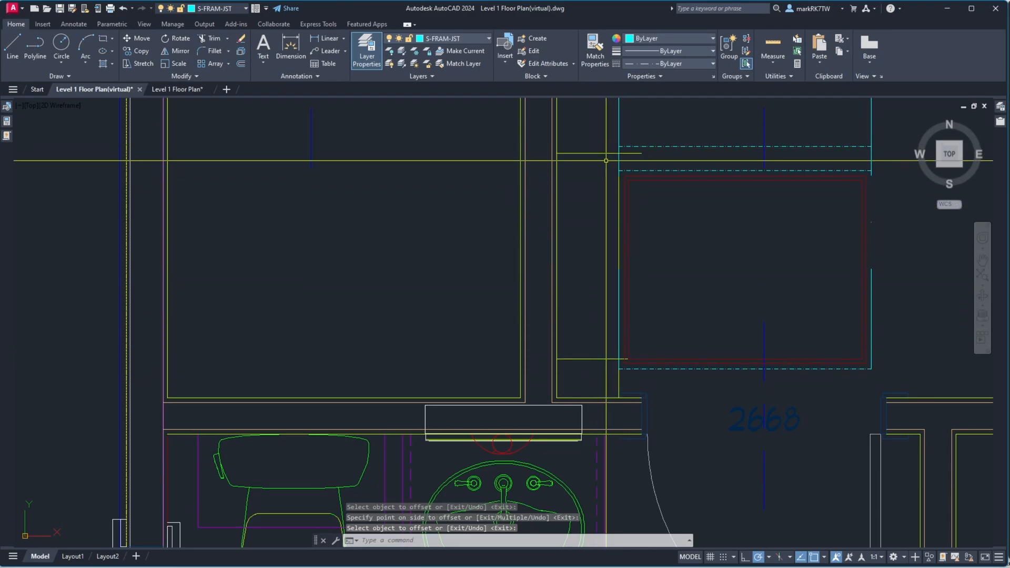
Measure the distance from the framing outline's edge to the wall line
{"action": "scroll", "coordinate": [591, 190], "scroll_direction": "down", "scroll_amount": 3}
{"action": "scroll", "coordinate": [595, 150], "scroll_direction": "up", "scroll_amount": 4}
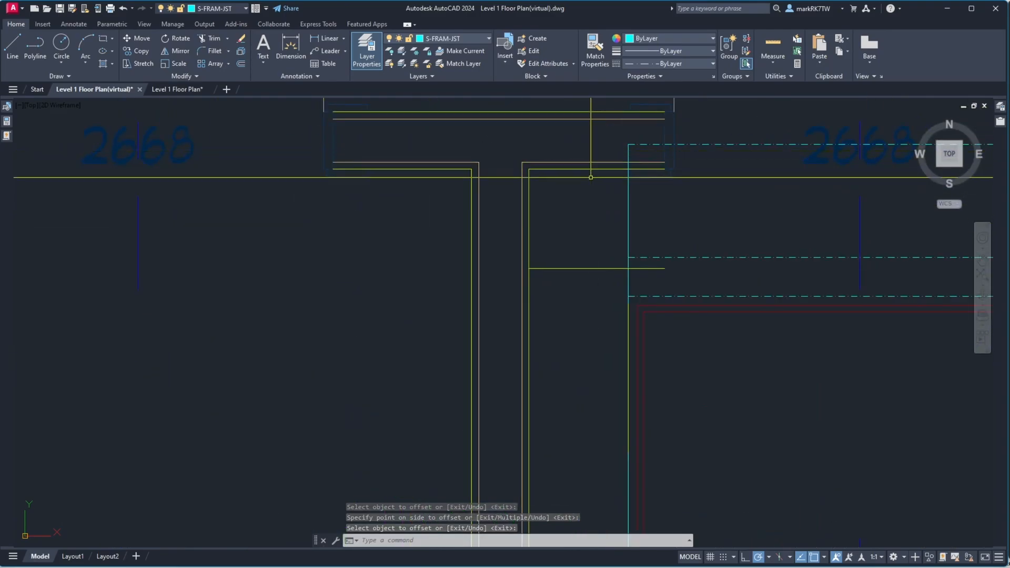
{"action": "type", "text": "dist"}
{"action": "key", "text": "Return"}
{"action": "left_click", "coordinate": [628, 169]}
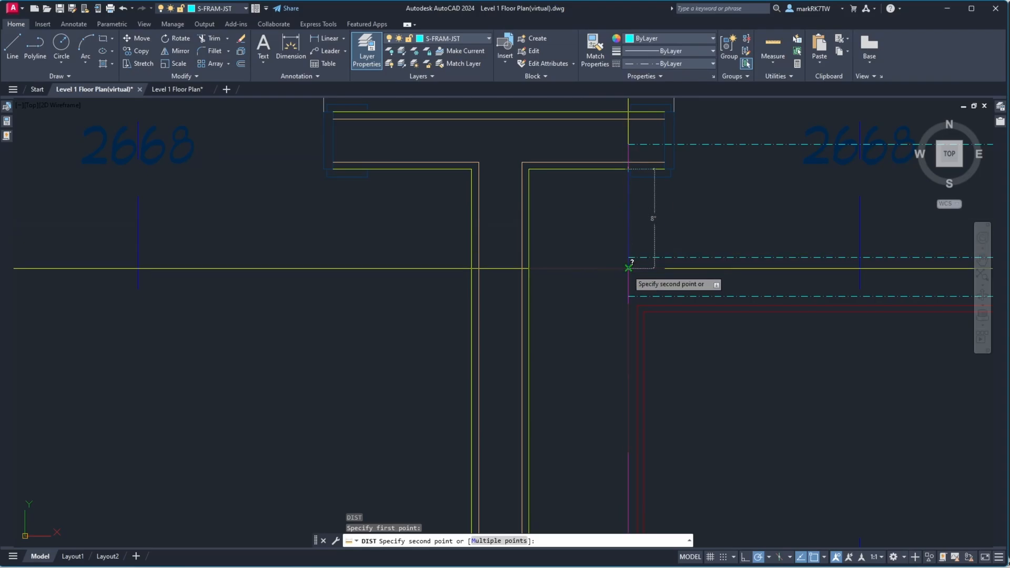
{"action": "key", "text": "Escape"}
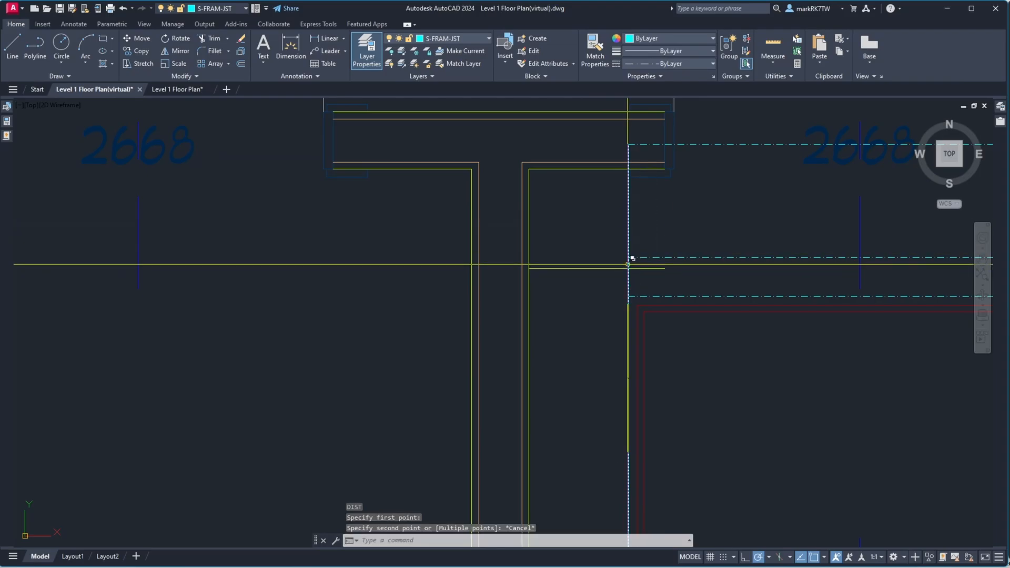
Offset the vertical wall line beside the closet 10 inches to the right
{"action": "scroll", "coordinate": [631, 223], "scroll_direction": "down", "scroll_amount": 3}
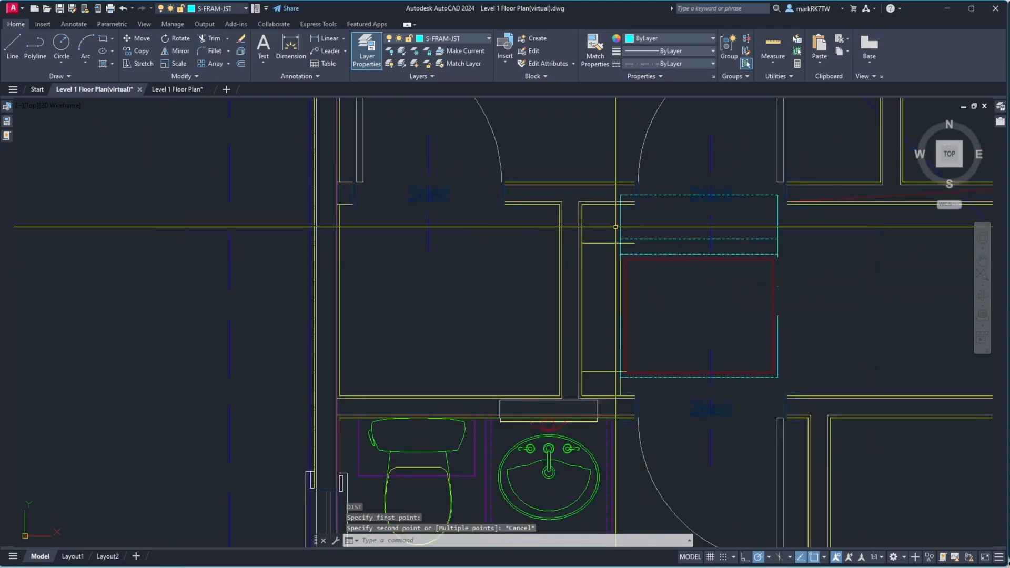
{"action": "scroll", "coordinate": [633, 379], "scroll_direction": "up", "scroll_amount": 3}
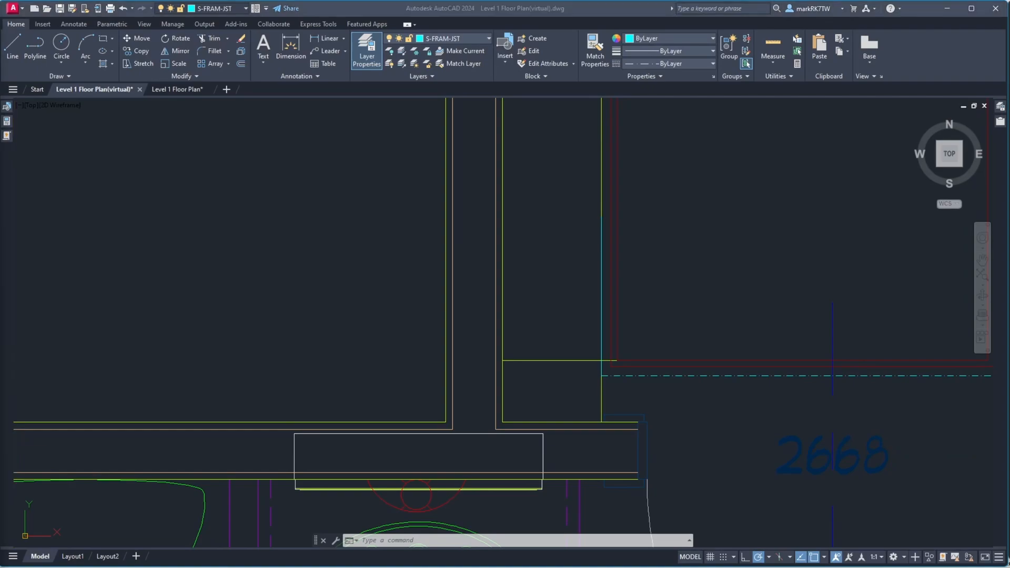
{"action": "left_click", "coordinate": [497, 319]}
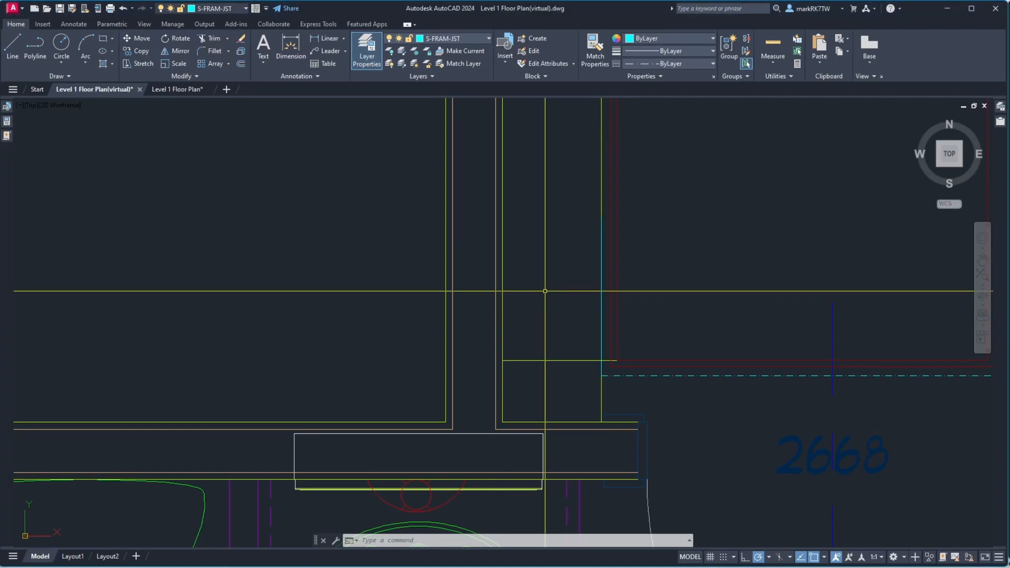
{"action": "type", "text": "o"}
{"action": "key", "text": "Return"}
{"action": "type", "text": "10"}
{"action": "key", "text": "Return"}
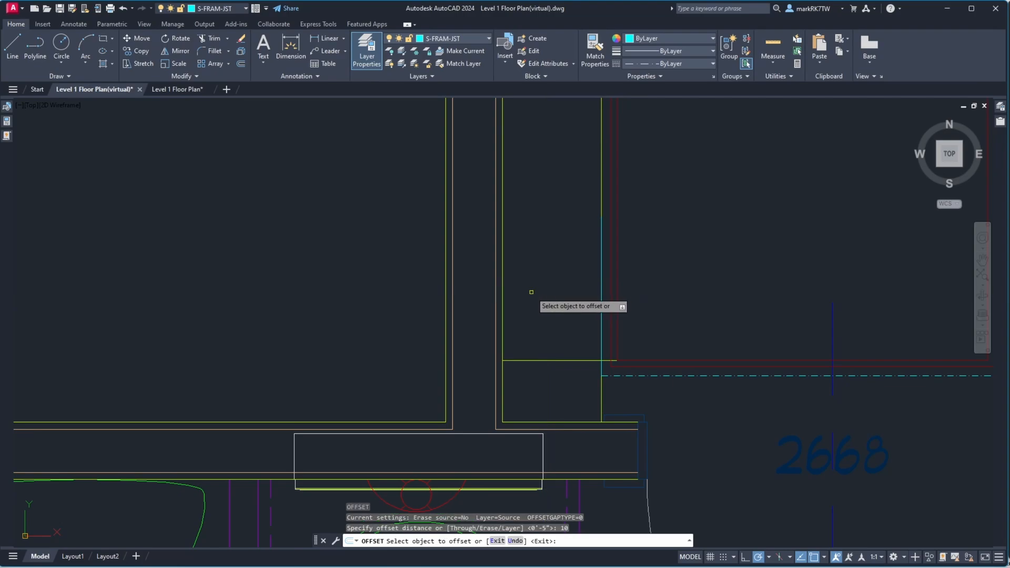
{"action": "left_click", "coordinate": [502, 306]}
{"action": "left_click", "coordinate": [520, 306]}
{"action": "key", "text": "Return"}
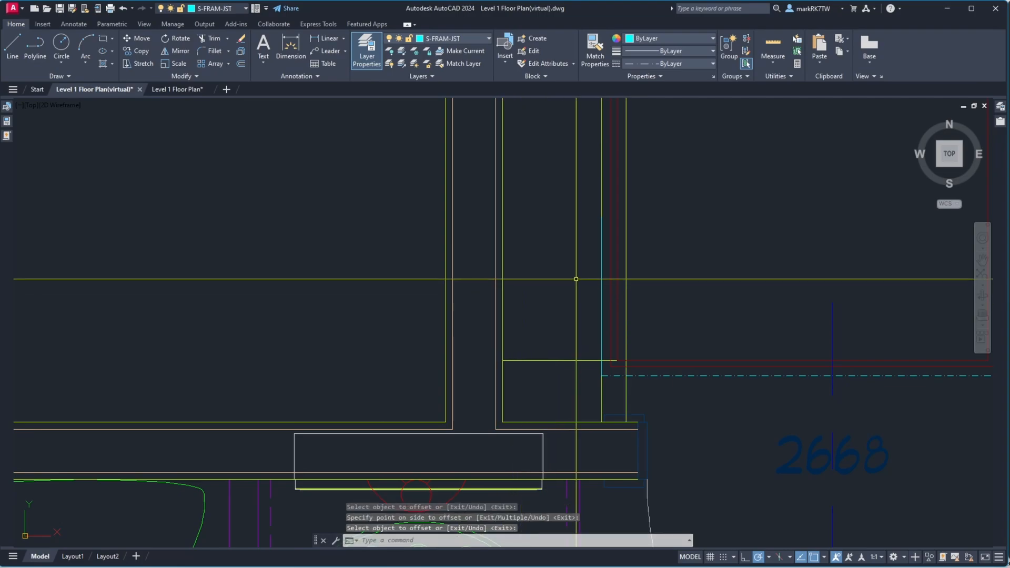
Erase the offset line and the short line segments near the framing outline's lower-left corner
{"action": "type", "text": "e"}
{"action": "key", "text": "Return"}
{"action": "key", "text": "Return"}
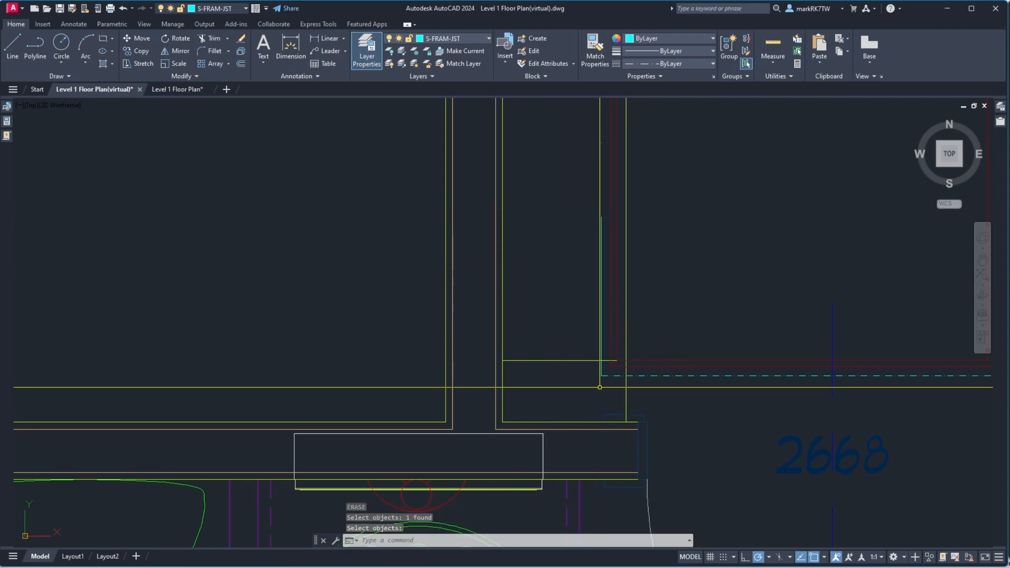
{"action": "type", "text": "e"}
{"action": "key", "text": "Return"}
{"action": "left_click", "coordinate": [592, 367]}
{"action": "left_click", "coordinate": [573, 350]}
Offset the horizontal wall line below the closet 8.5 inches upward
{"action": "key", "text": "Return"}
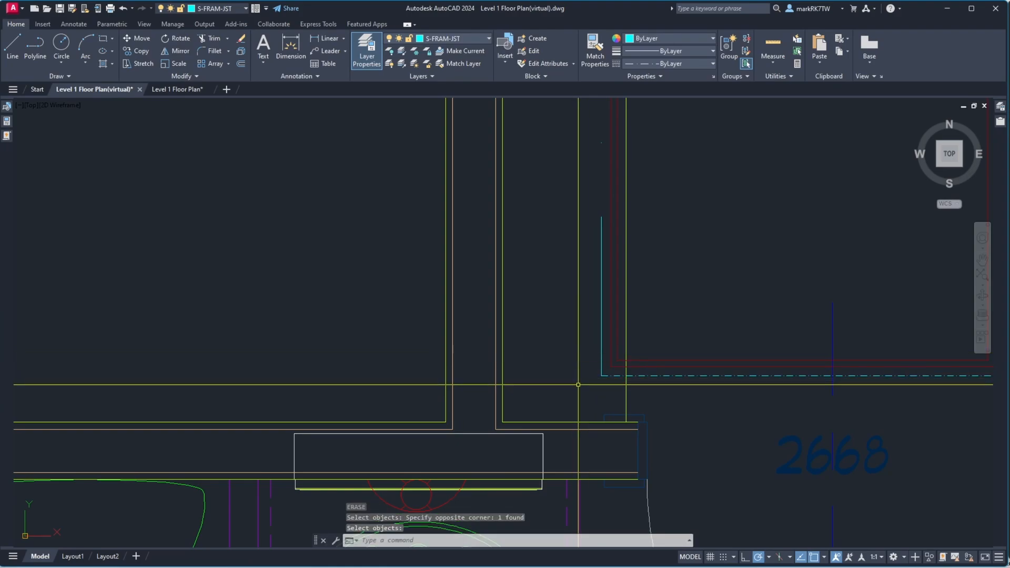
{"action": "key", "text": "Return"}
{"action": "type", "text": "o"}
{"action": "key", "text": "Return"}
{"action": "type", "text": "8."}
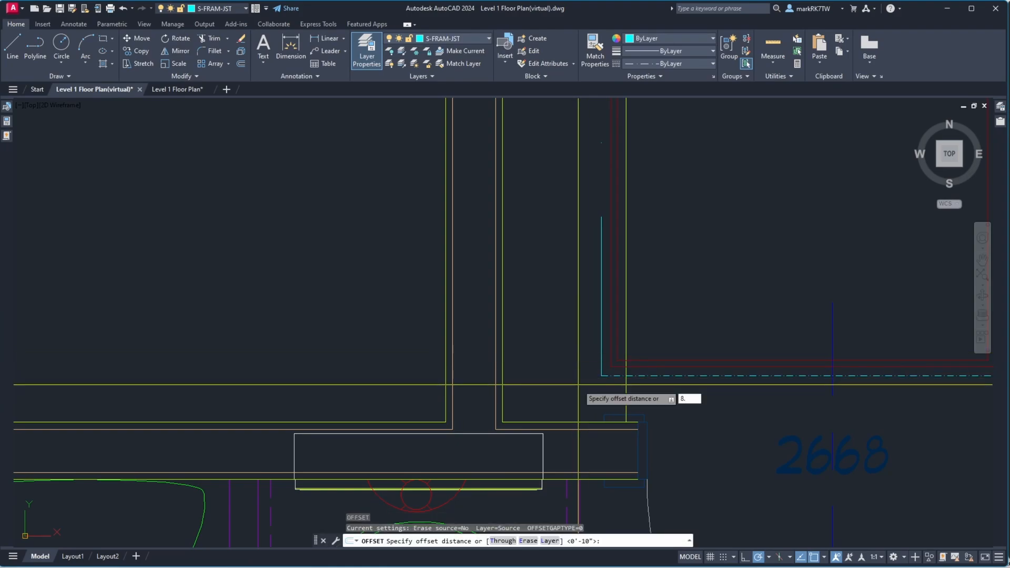
{"action": "type", "text": "5"}
{"action": "key", "text": "Return"}
{"action": "left_click", "coordinate": [574, 420]}
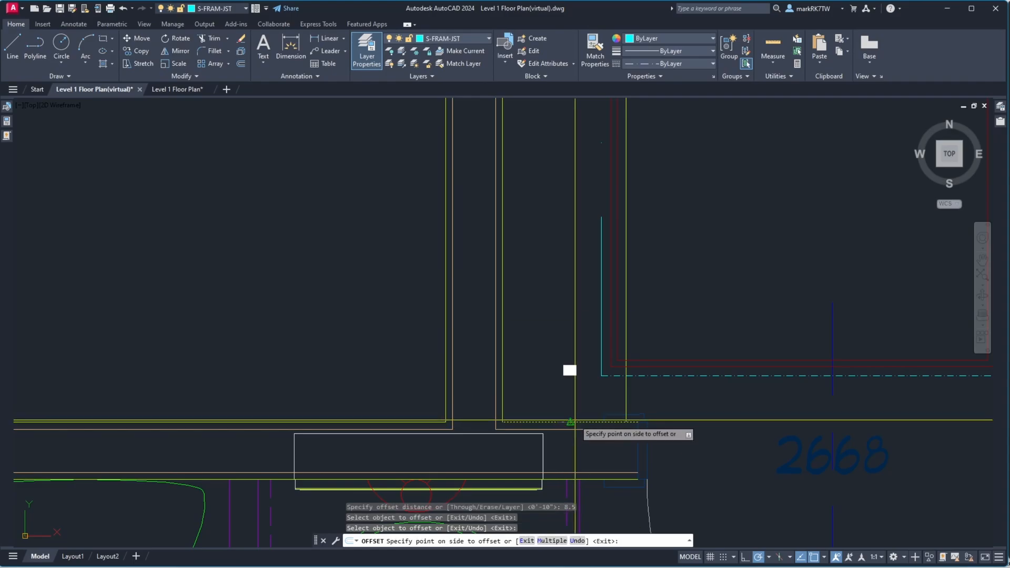
{"action": "left_click", "coordinate": [571, 368]}
{"action": "key", "text": "Return"}
{"action": "key", "text": "Return"}
{"action": "scroll", "coordinate": [652, 383], "scroll_direction": "down", "scroll_amount": 3}
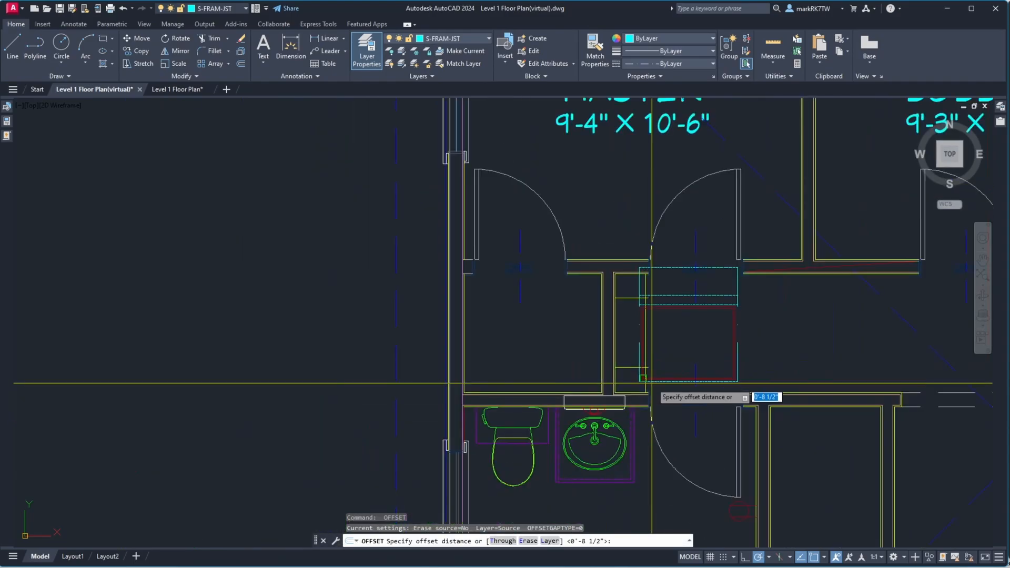
{"action": "key", "text": "Escape"}
{"action": "scroll", "coordinate": [663, 387], "scroll_direction": "up", "scroll_amount": 3}
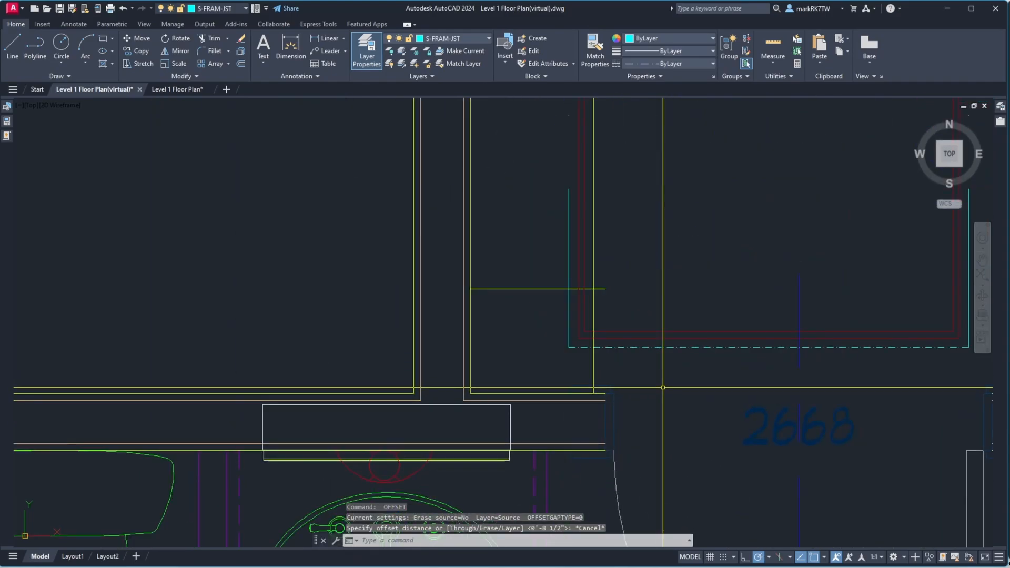
Select the framing outline's lines and move them up to the wall line above the closet
{"action": "type", "text": "m"}
{"action": "key", "text": "Return"}
{"action": "left_click", "coordinate": [668, 393]}
{"action": "left_click", "coordinate": [609, 284]}
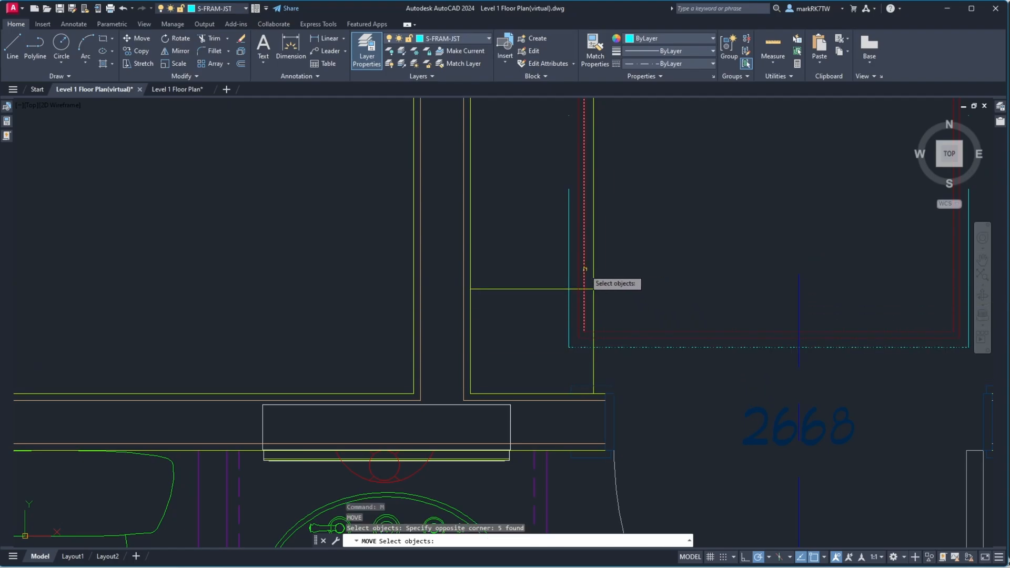
{"action": "left_click", "coordinate": [588, 272]}
{"action": "left_click", "coordinate": [560, 249]}
{"action": "scroll", "coordinate": [568, 290], "scroll_direction": "down", "scroll_amount": 6}
{"action": "scroll", "coordinate": [677, 258], "scroll_direction": "up", "scroll_amount": 2}
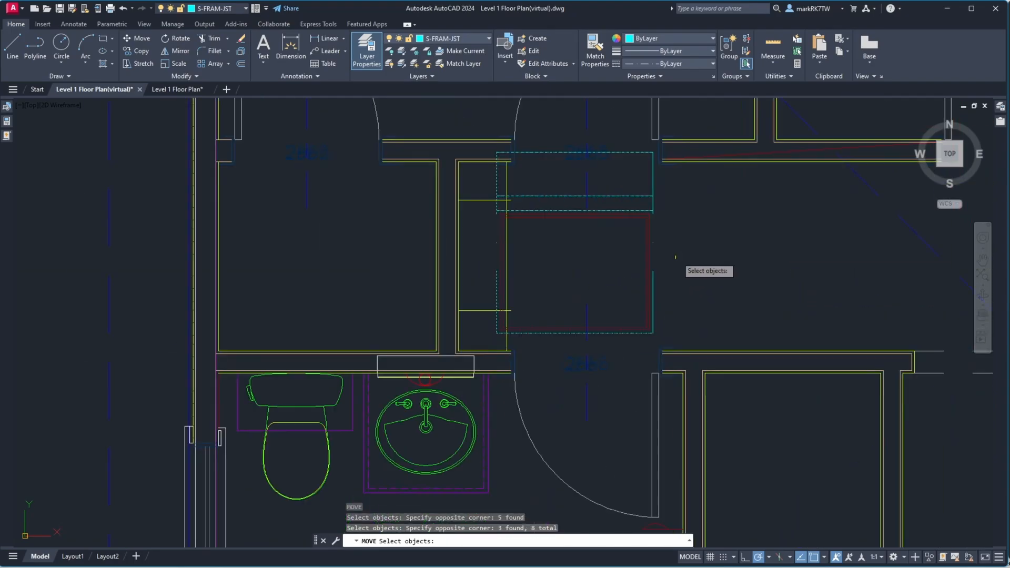
{"action": "left_click", "coordinate": [672, 249]}
{"action": "left_click", "coordinate": [637, 193]}
{"action": "left_click", "coordinate": [638, 169]}
{"action": "left_click", "coordinate": [619, 144]}
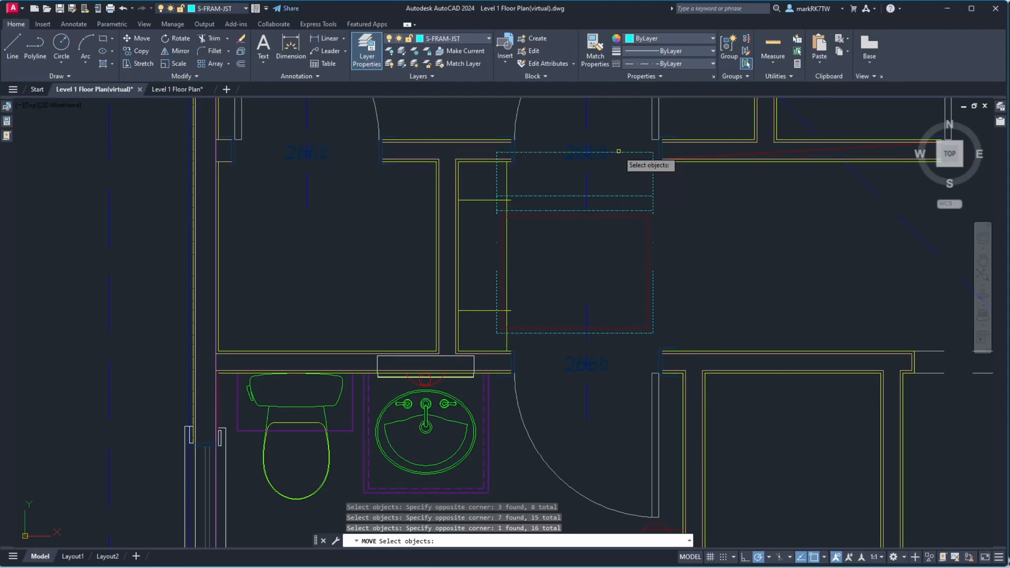
{"action": "scroll", "coordinate": [522, 331], "scroll_direction": "up", "scroll_amount": 6}
{"action": "key", "text": "Return"}
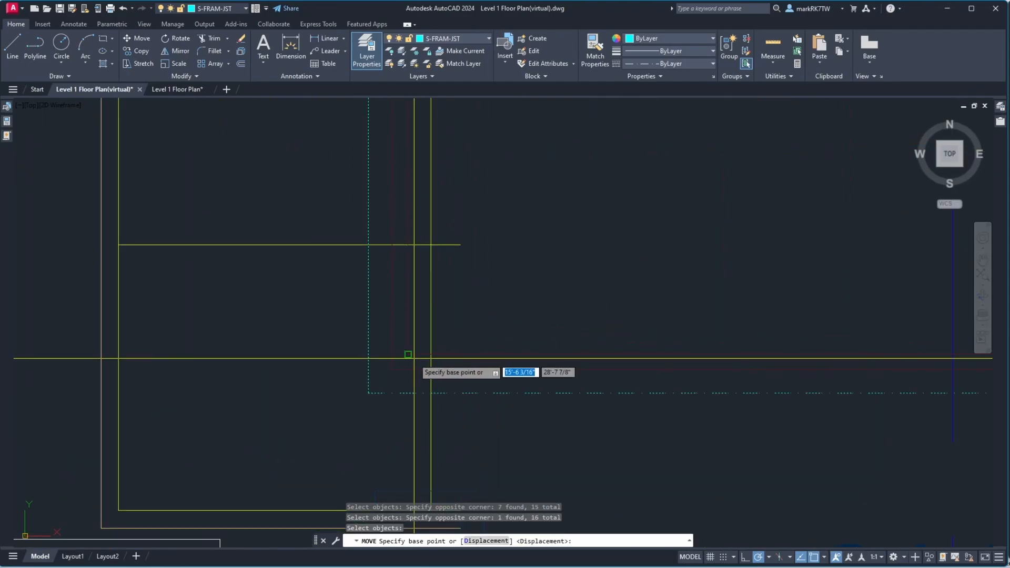
{"action": "left_click", "coordinate": [418, 350]}
{"action": "left_click", "coordinate": [435, 232]}
{"action": "scroll", "coordinate": [465, 321], "scroll_direction": "down", "scroll_amount": 3}
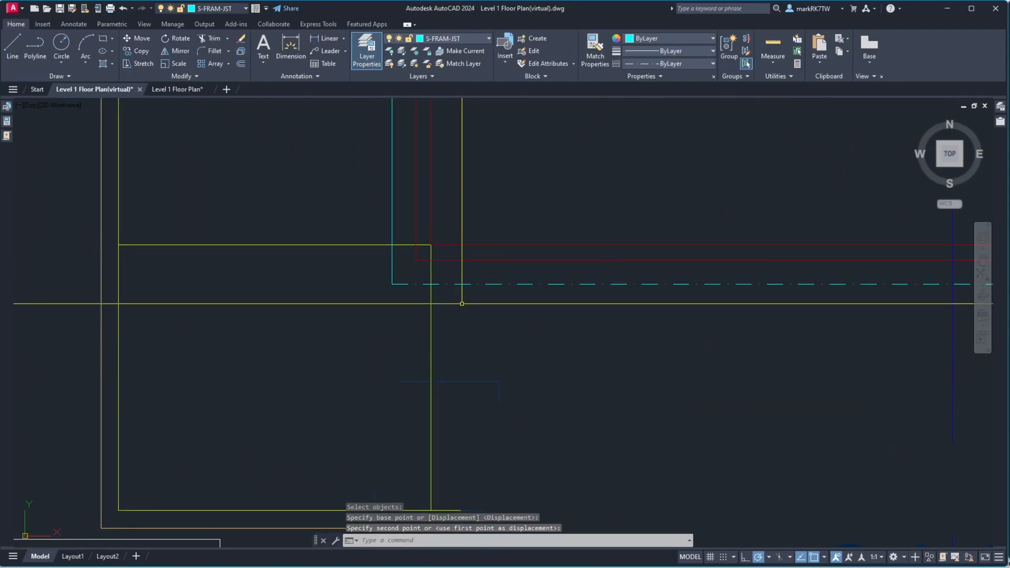
Erase the leftover short framing lines beside the outline's lower-left side
{"action": "type", "text": "e"}
{"action": "key", "text": "Return"}
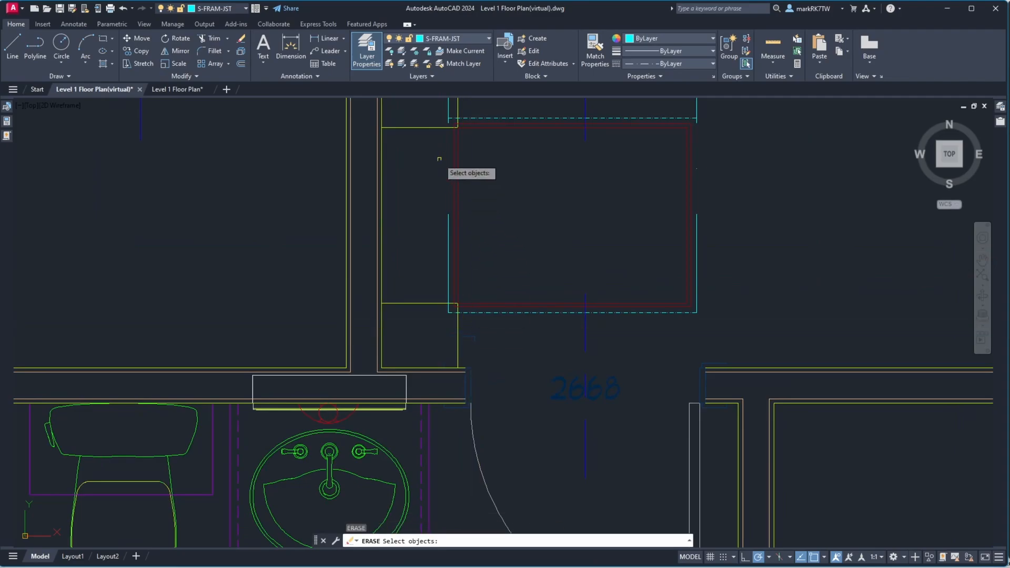
{"action": "scroll", "coordinate": [439, 159], "scroll_direction": "up", "scroll_amount": 10}
{"action": "scroll", "coordinate": [543, 321], "scroll_direction": "down", "scroll_amount": 4}
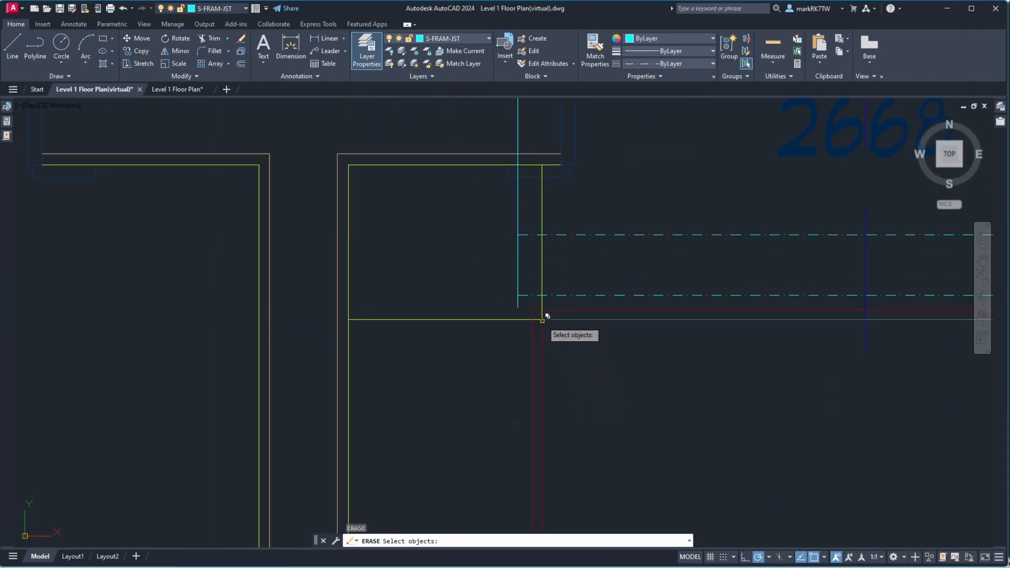
{"action": "scroll", "coordinate": [470, 275], "scroll_direction": "down", "scroll_amount": 3}
{"action": "scroll", "coordinate": [510, 292], "scroll_direction": "up", "scroll_amount": 2}
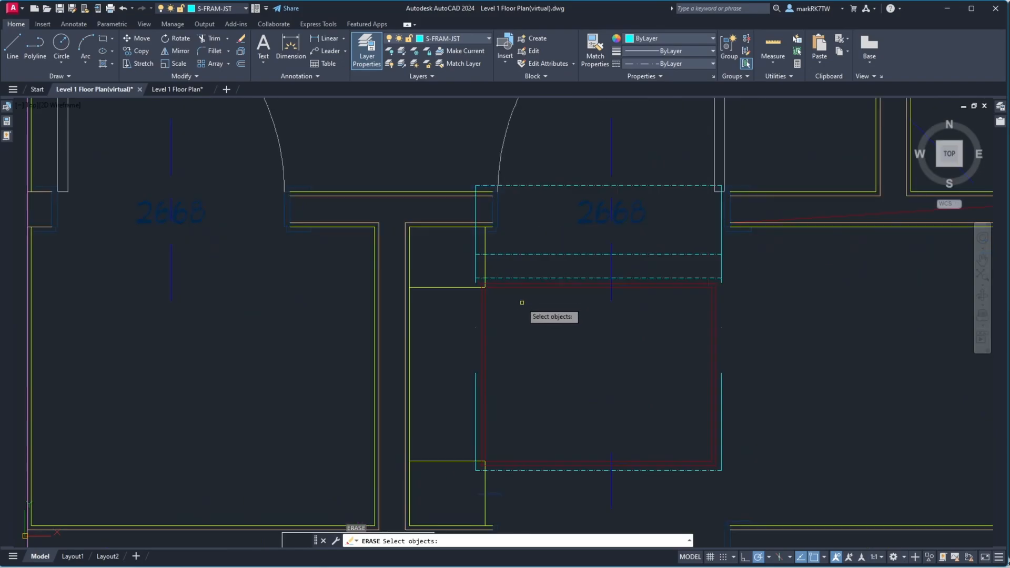
{"action": "scroll", "coordinate": [522, 303], "scroll_direction": "down", "scroll_amount": 2}
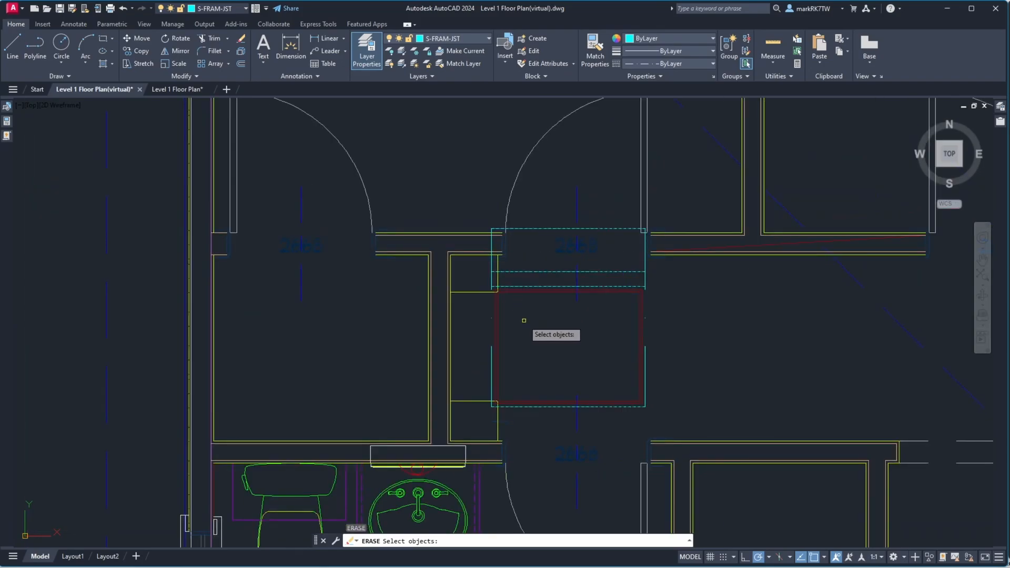
{"action": "left_click", "coordinate": [483, 414]}
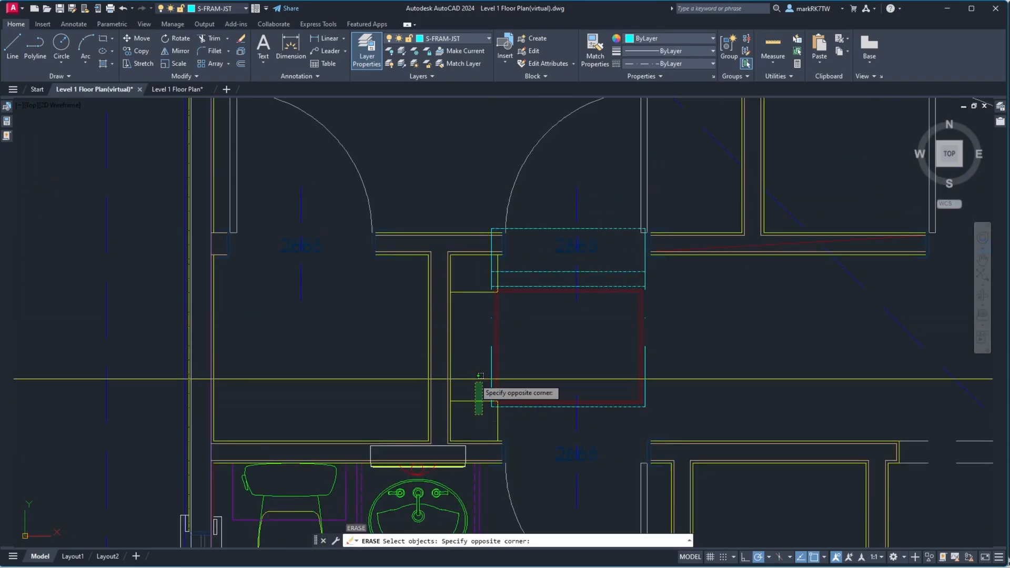
{"action": "left_click", "coordinate": [464, 272]}
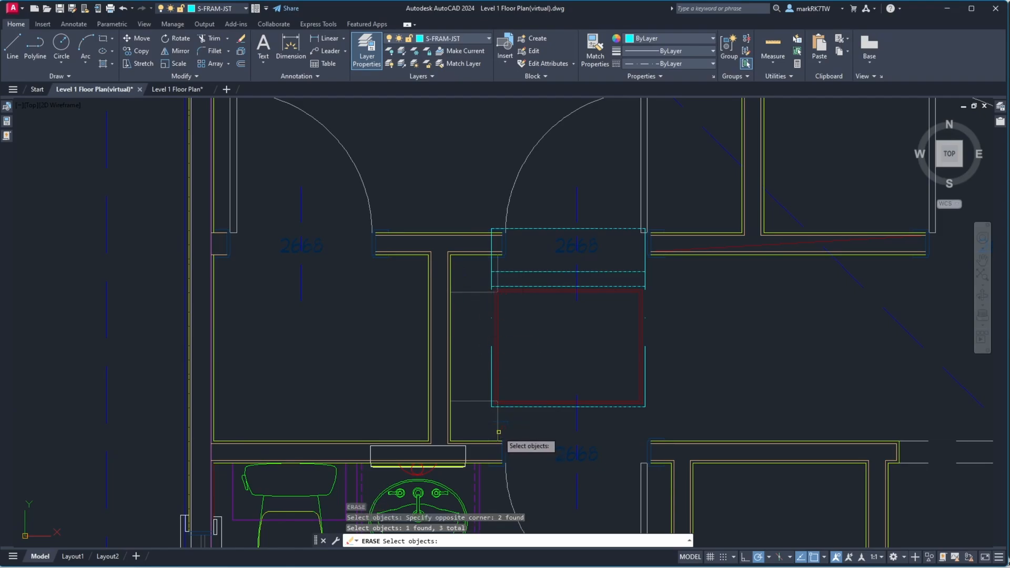
{"action": "key", "text": "Return"}
{"action": "scroll", "coordinate": [499, 434], "scroll_direction": "up", "scroll_amount": 5}
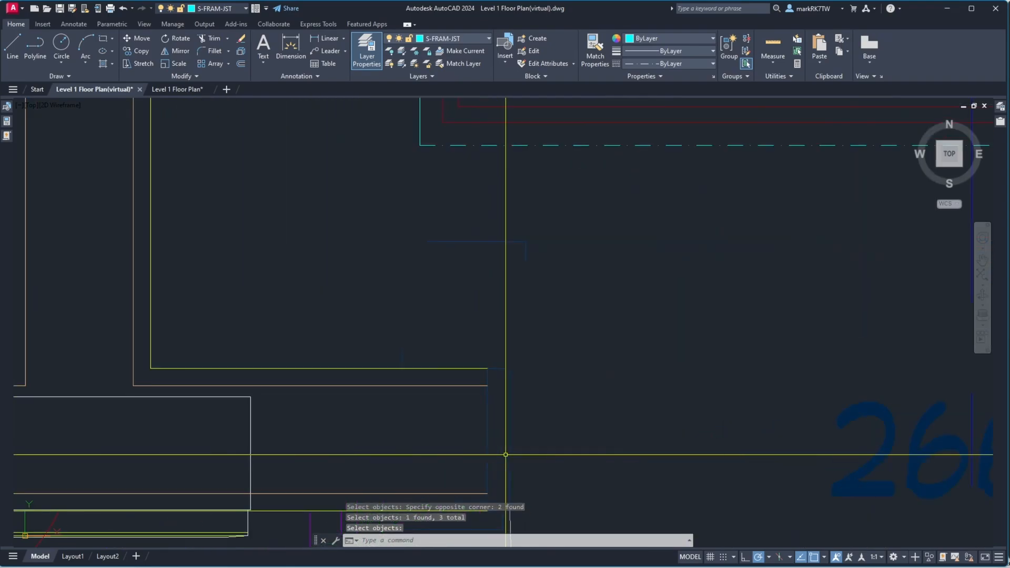
Move the two short lines down to the horizontal wall line below
{"action": "type", "text": "m"}
{"action": "key", "text": "Return"}
{"action": "left_click", "coordinate": [550, 272]}
{"action": "left_click", "coordinate": [502, 223]}
{"action": "key", "text": "Return"}
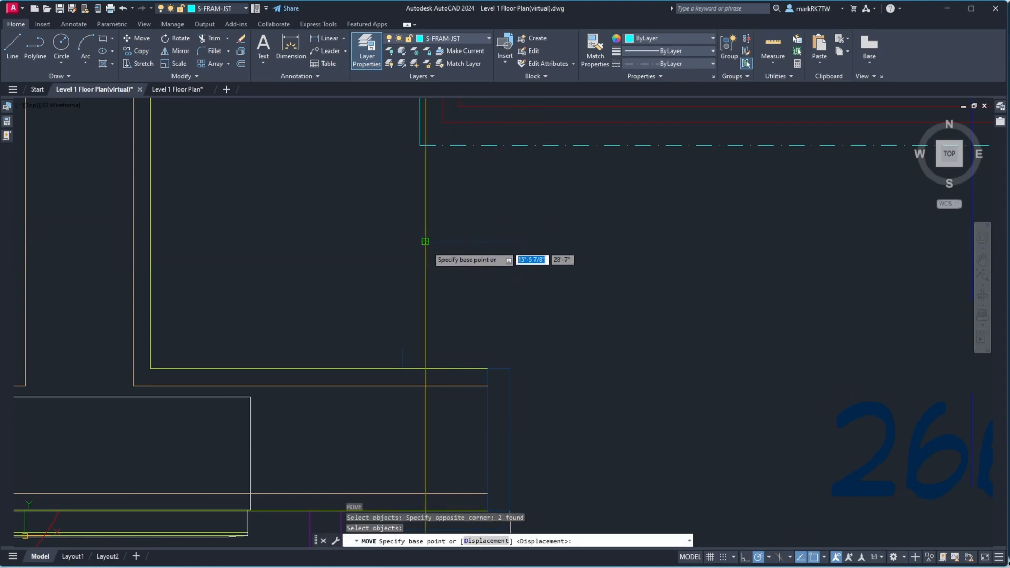
{"action": "left_click", "coordinate": [425, 241]}
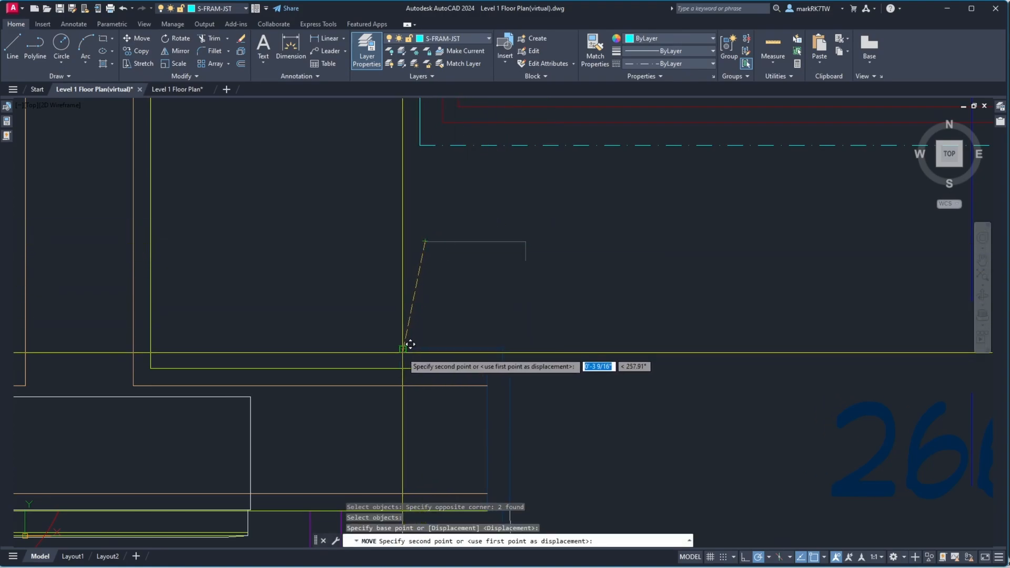
{"action": "left_click", "coordinate": [402, 348]}
{"action": "scroll", "coordinate": [563, 299], "scroll_direction": "down", "scroll_amount": 5}
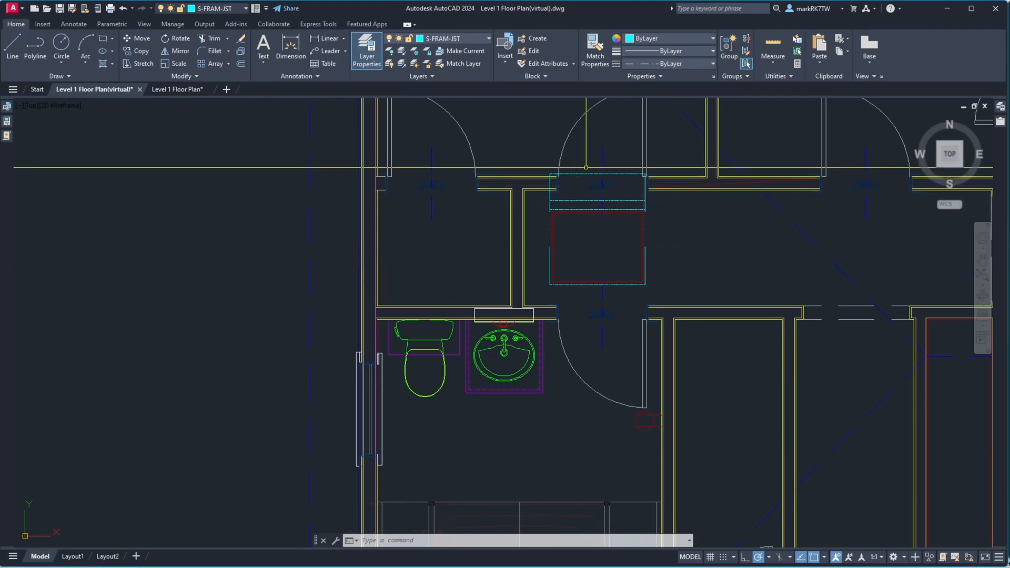
Move the 2668 door label above the closet to the G-LABELJUNK layer
{"action": "scroll", "coordinate": [589, 178], "scroll_direction": "up", "scroll_amount": 6}
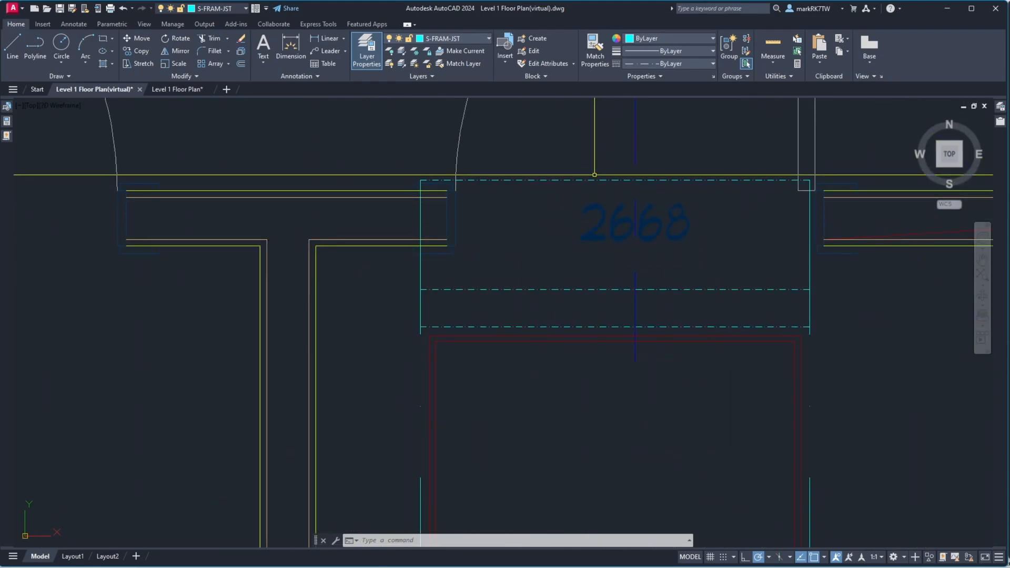
{"action": "left_click", "coordinate": [678, 239]}
{"action": "left_click", "coordinate": [675, 241]}
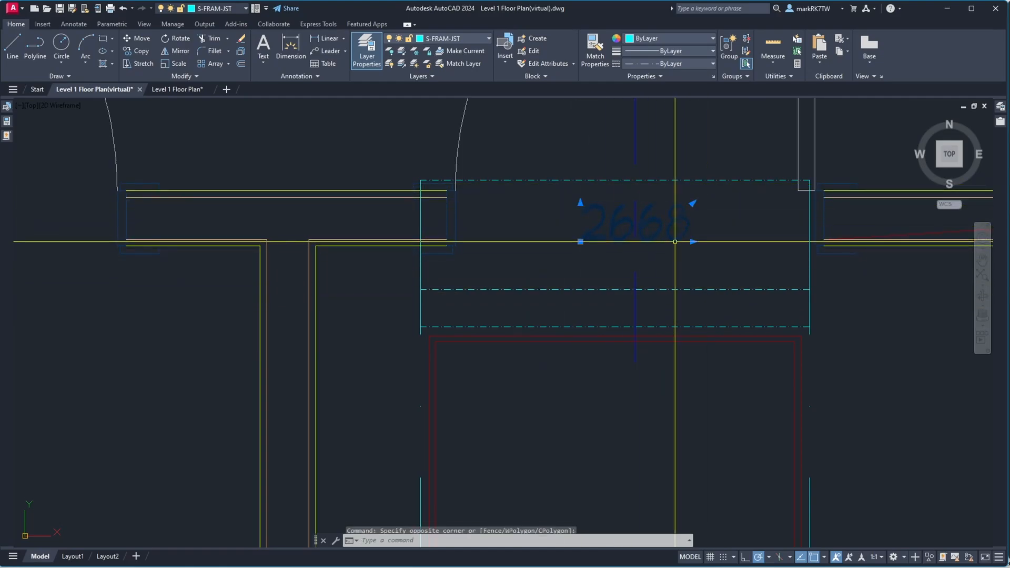
{"action": "left_click", "coordinate": [463, 40]}
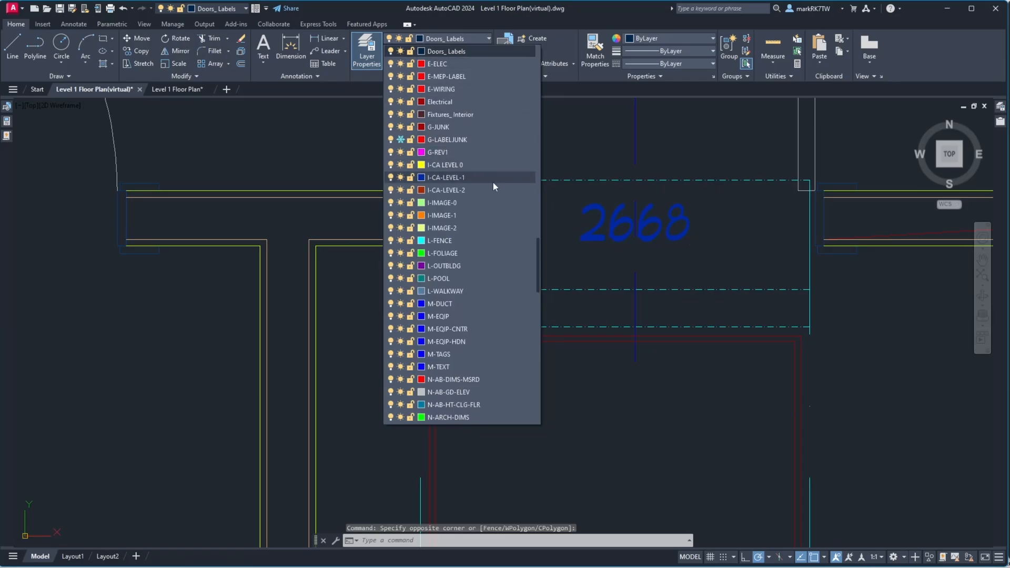
{"action": "left_click", "coordinate": [458, 140]}
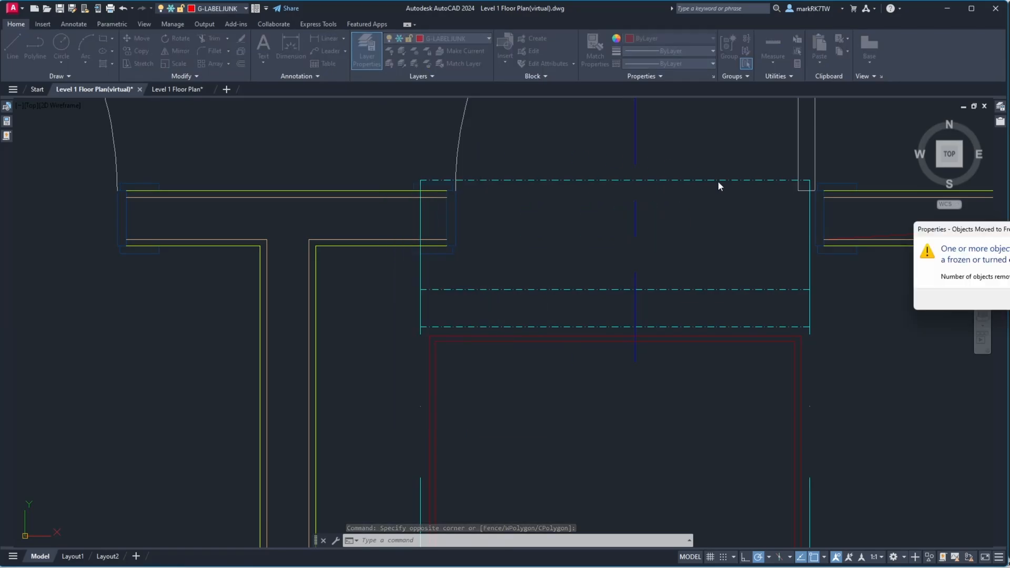
{"action": "scroll", "coordinate": [541, 303], "scroll_direction": "down", "scroll_amount": 5}
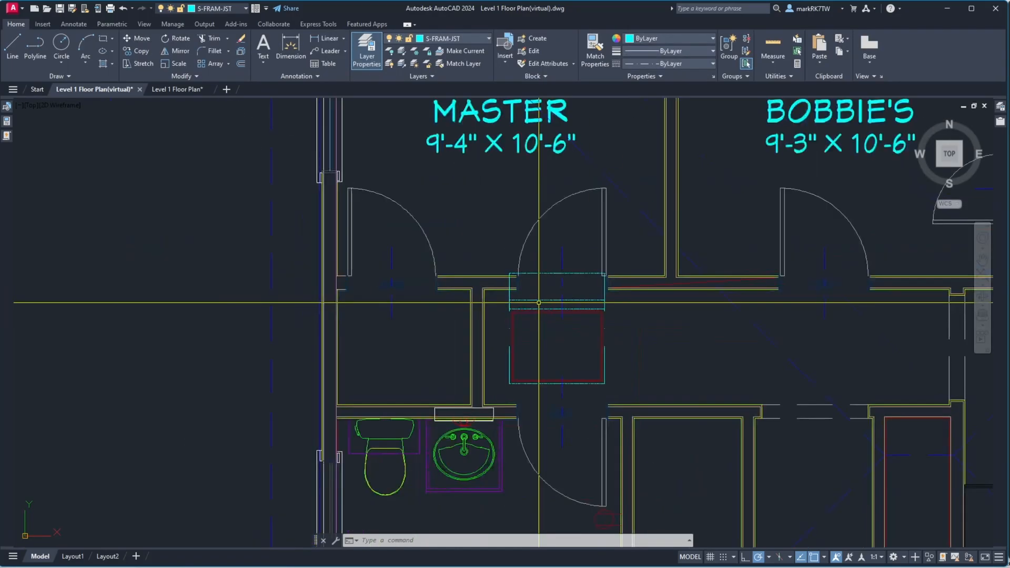
{"action": "scroll", "coordinate": [541, 302], "scroll_direction": "down", "scroll_amount": 4}
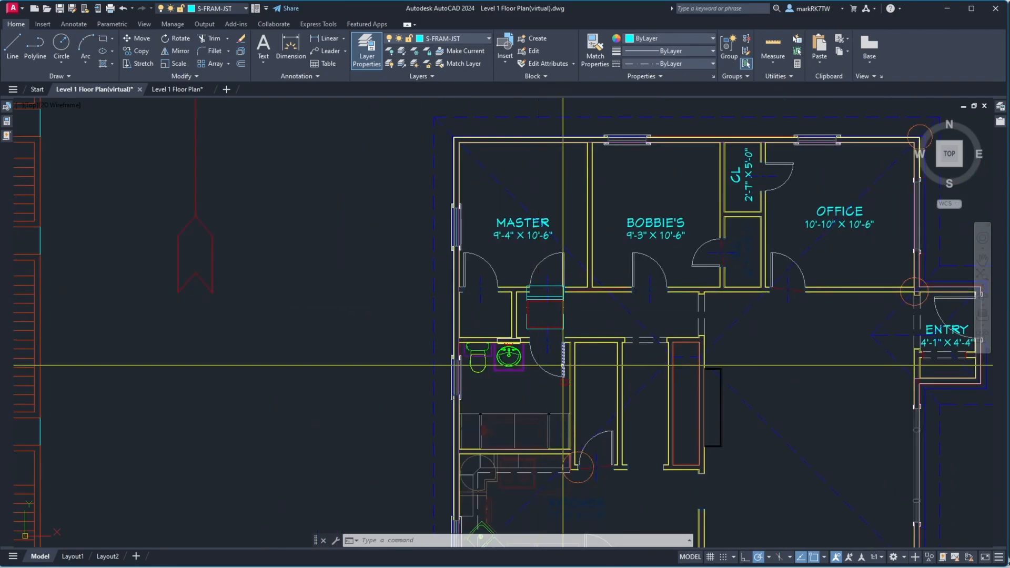